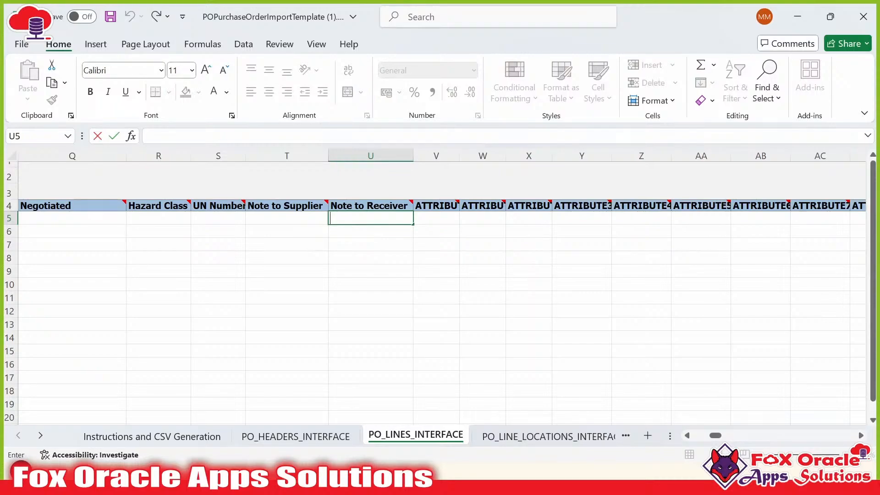
{"action": "type", "text": "Note to Receiver"}
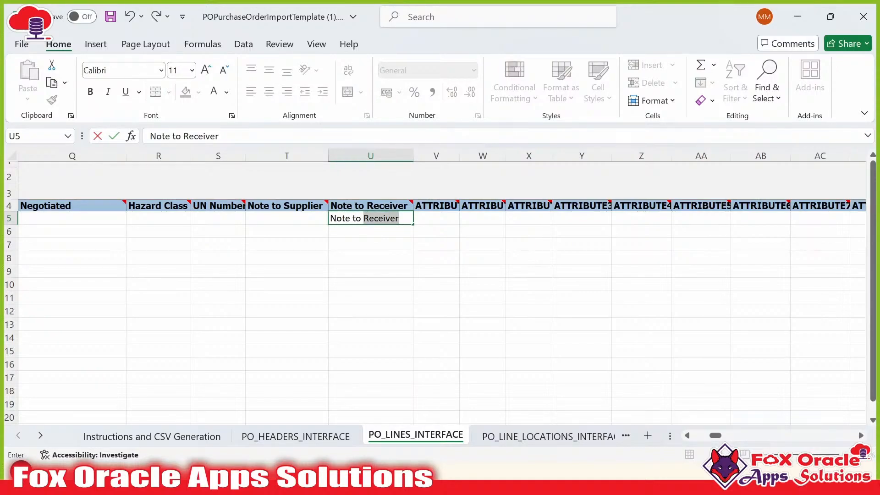
{"action": "left_click", "coordinate": [320, 220]}
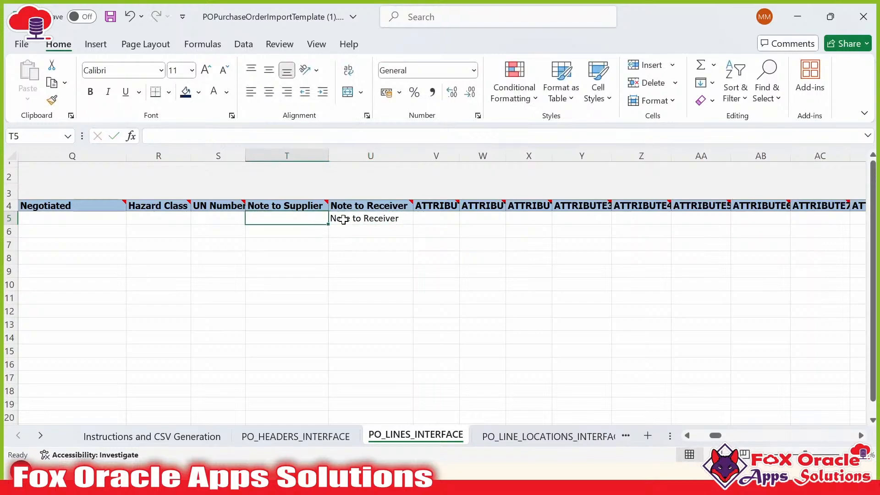
{"action": "left_click", "coordinate": [338, 218]}
{"action": "key", "text": "Delete"}
Enter "Note to Supplier for Line 1" as the Note to Supplier of the first purchase order line
{"action": "left_click", "coordinate": [265, 219]}
{"action": "type", "text": "Note to Suppl"}
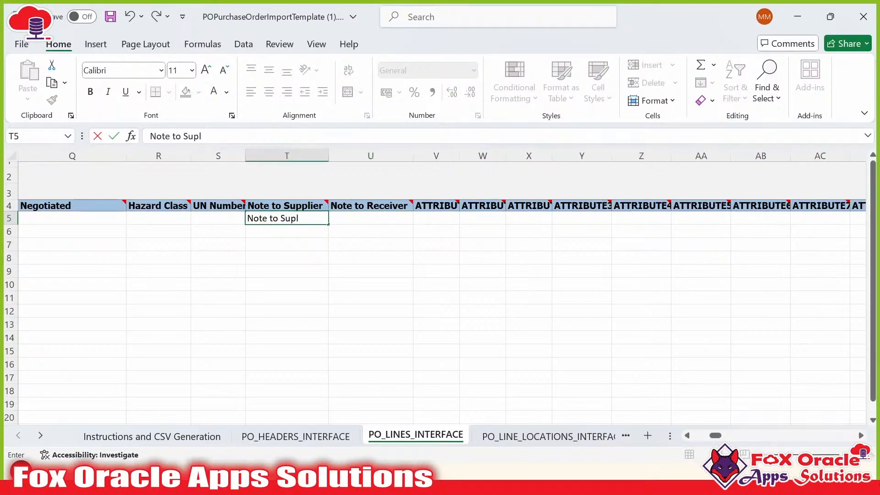
{"action": "key", "text": "BackSpace"}
{"action": "type", "text": "plier for Line 1"}
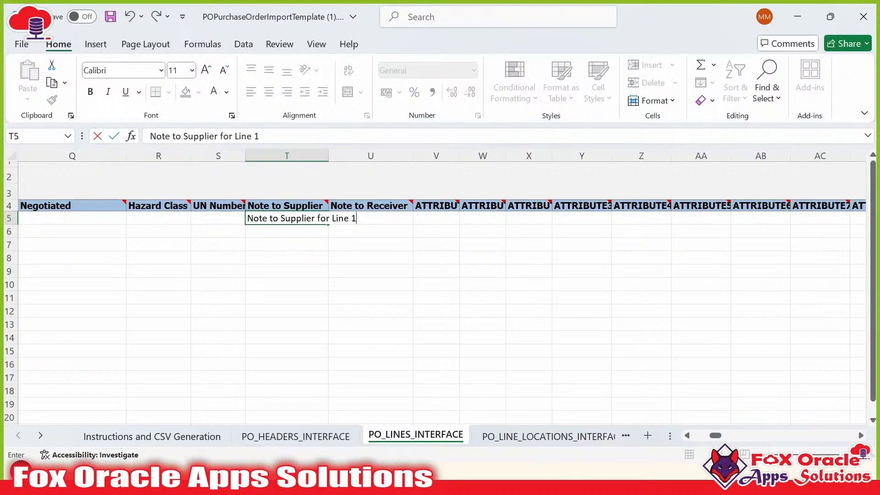
{"action": "left_click", "coordinate": [269, 249]}
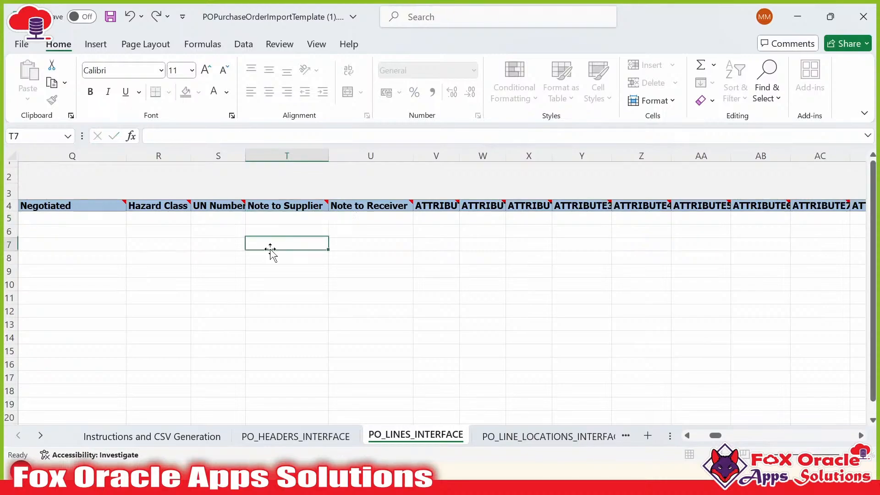
Widen the Note to Supplier column and fill the note down to T6 as "Note to Supplier for Line 2"
{"action": "left_click", "coordinate": [284, 234]}
{"action": "left_click_drag", "start_coordinate": [333, 160], "coordinate": [356, 158]}
{"action": "left_click", "coordinate": [352, 222]}
{"action": "left_click_drag", "start_coordinate": [358, 227], "coordinate": [357, 233]}
{"action": "left_click", "coordinate": [389, 254]}
{"action": "left_click", "coordinate": [418, 230]}
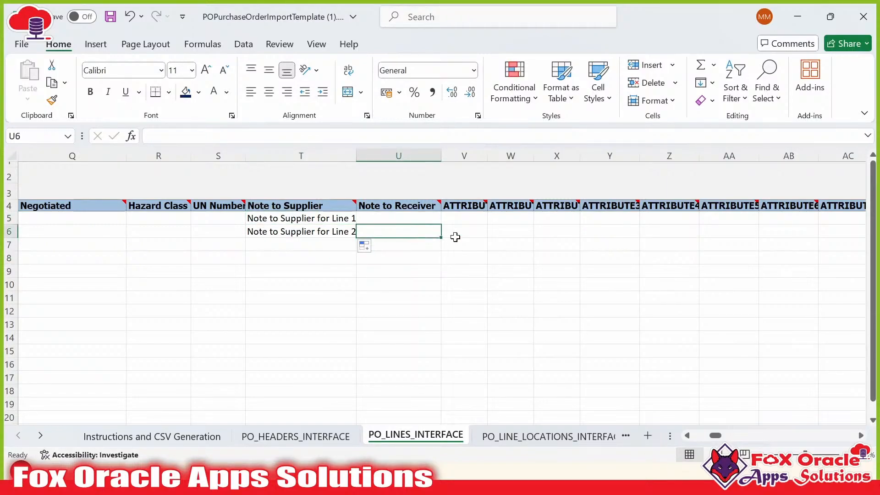
Look through the ATTRIBUTE columns of the lines sheet and check the Interface Header Key of both lines
{"action": "left_click", "coordinate": [860, 436]}
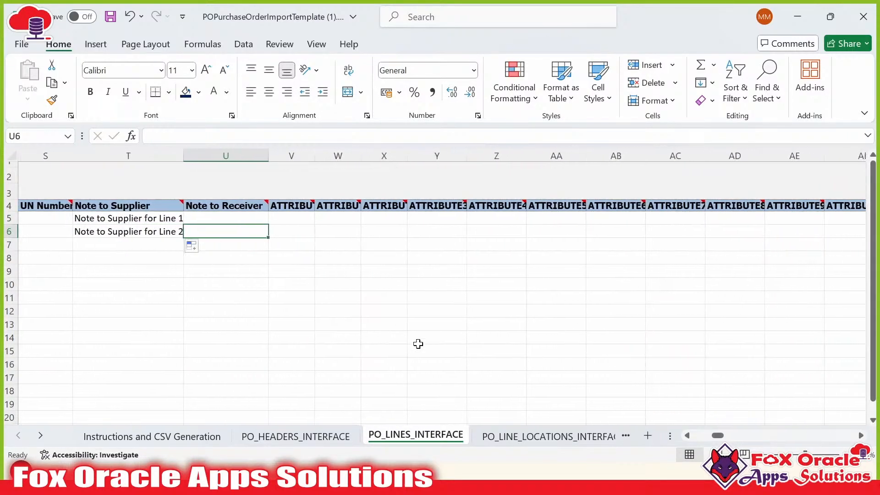
{"action": "left_click_drag", "start_coordinate": [317, 207], "coordinate": [733, 219]}
{"action": "left_click", "coordinate": [756, 324]}
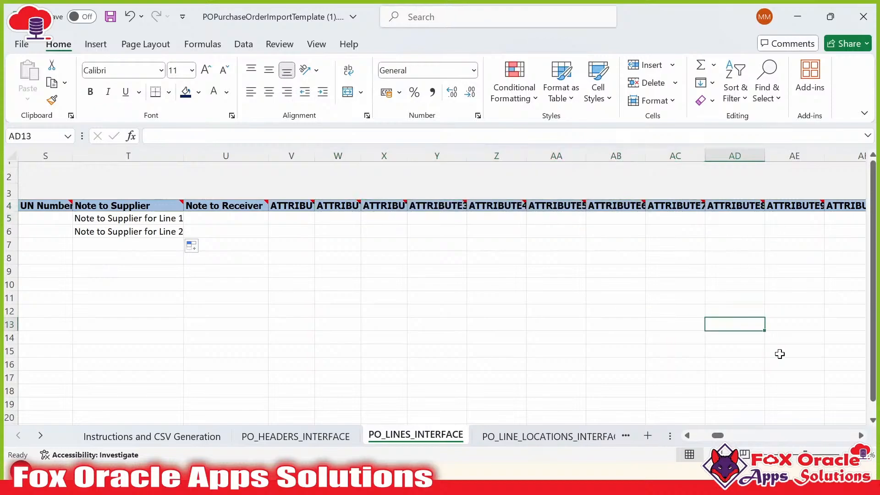
{"action": "left_click", "coordinate": [861, 436]}
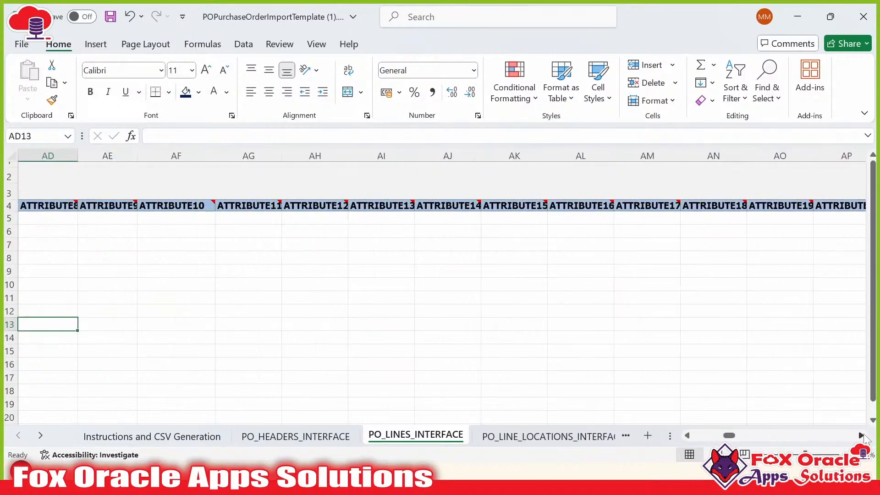
{"action": "left_click_drag", "start_coordinate": [736, 435], "coordinate": [698, 435]}
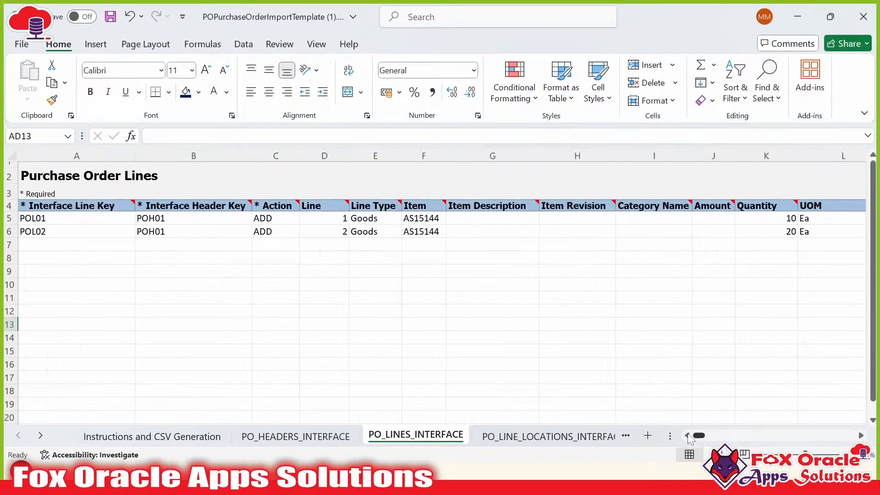
{"action": "left_click", "coordinate": [211, 269]}
{"action": "left_click", "coordinate": [165, 233]}
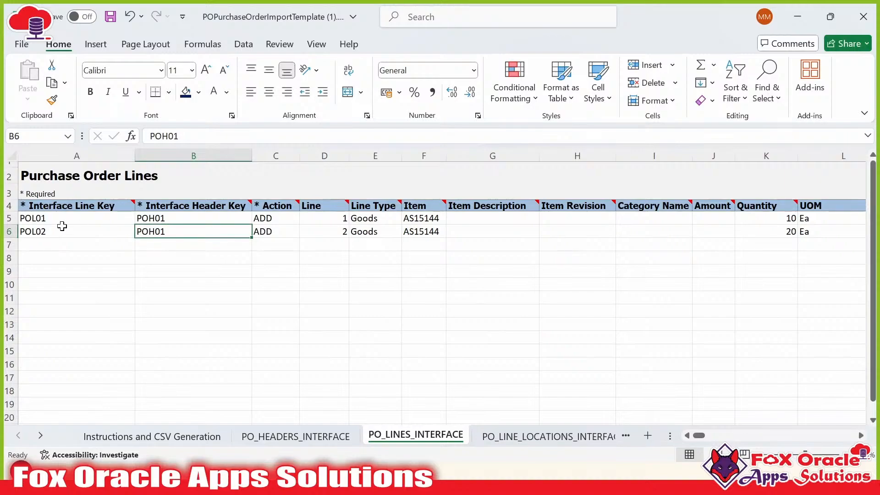
{"action": "left_click", "coordinate": [170, 219]}
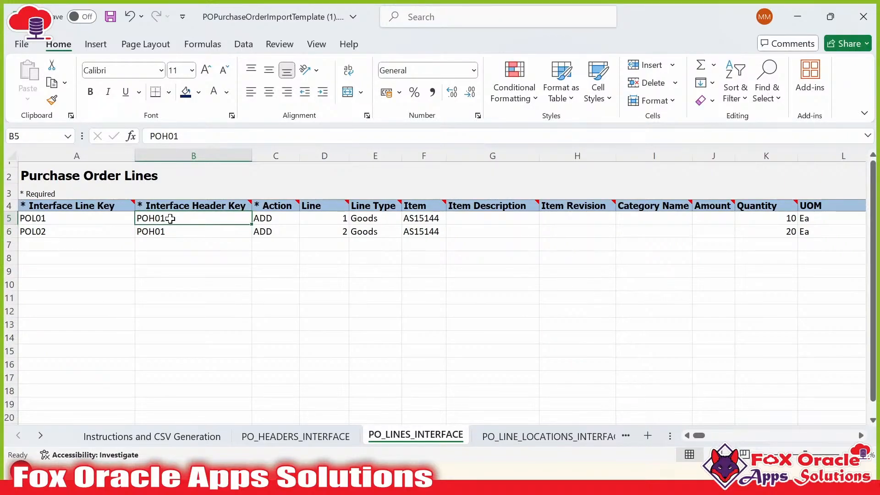
Copy both purchase order lines, A5:T6, and paste them twice below, starting at A7 and at A9
{"action": "left_click", "coordinate": [79, 220]}
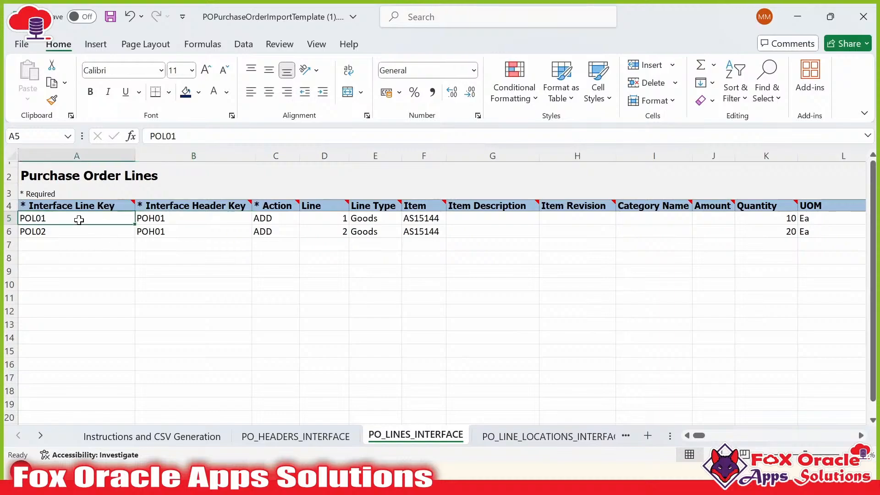
{"action": "left_click_drag", "start_coordinate": [697, 436], "coordinate": [717, 436]}
{"action": "left_click", "coordinate": [157, 234], "text": "shift"}
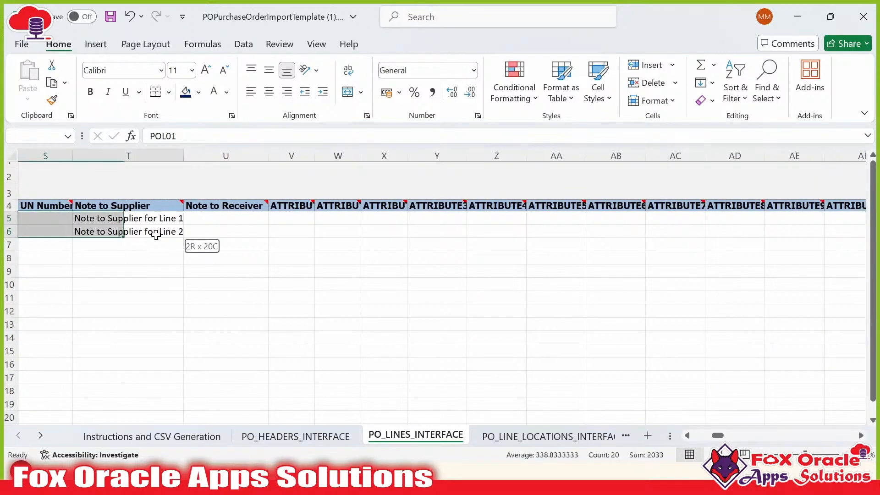
{"action": "key", "text": "ctrl+c"}
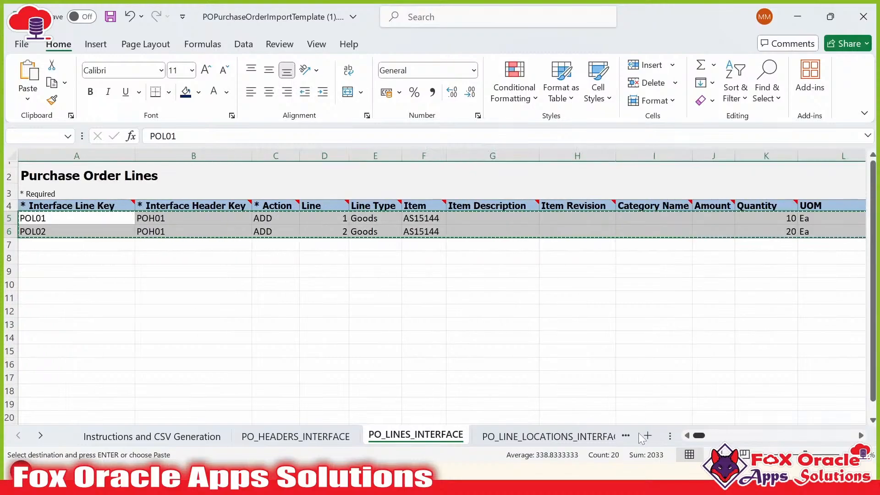
{"action": "left_click_drag", "start_coordinate": [718, 436], "coordinate": [699, 435]}
{"action": "left_click", "coordinate": [42, 246]}
{"action": "key", "text": "ctrl+v"}
{"action": "left_click", "coordinate": [49, 270]}
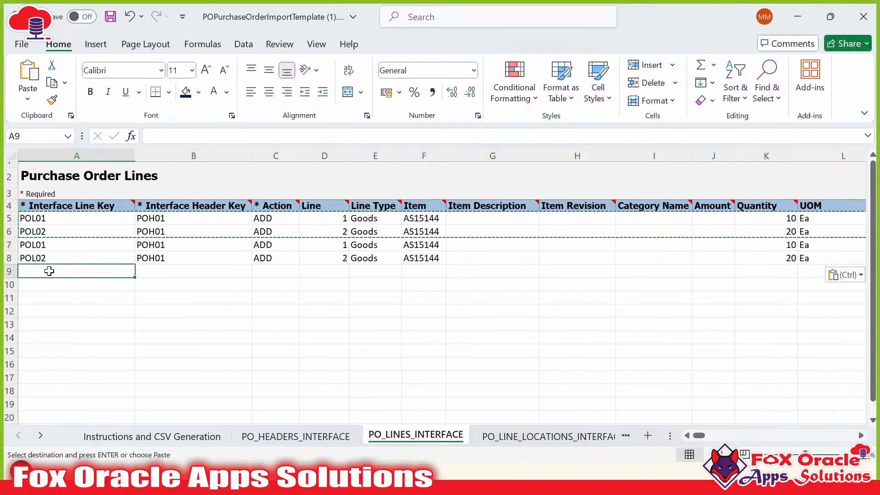
{"action": "key", "text": "ctrl+v"}
{"action": "left_click", "coordinate": [69, 268]}
Set the Interface Header Key in B7 to POH02 and fill it down through B10
{"action": "left_click", "coordinate": [51, 244]}
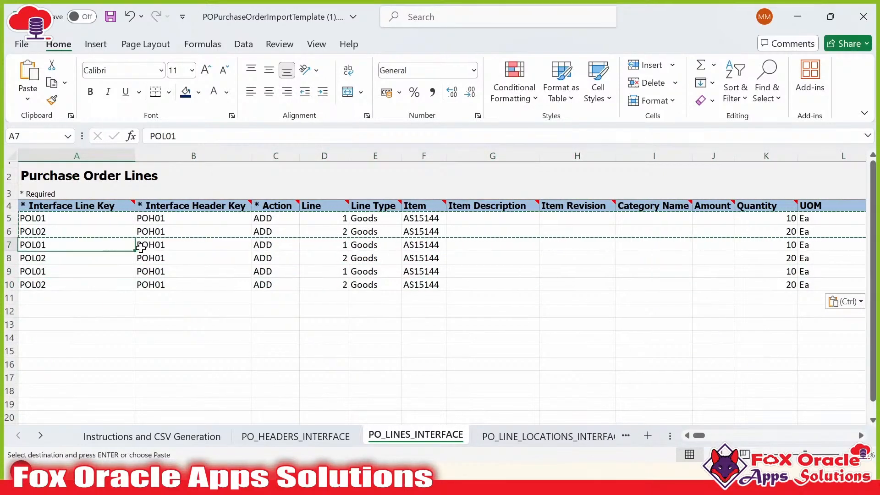
{"action": "double_click", "coordinate": [179, 245]}
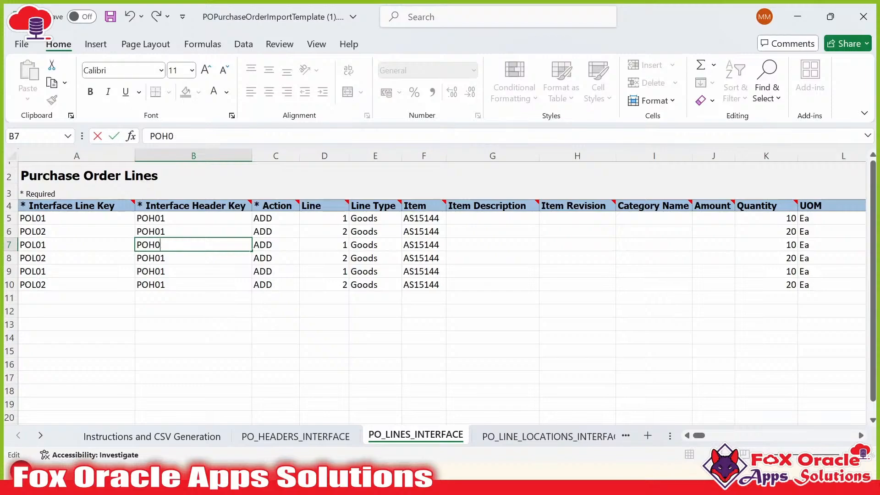
{"action": "left_click", "coordinate": [265, 306]}
{"action": "left_click_drag", "start_coordinate": [181, 246], "coordinate": [180, 282]}
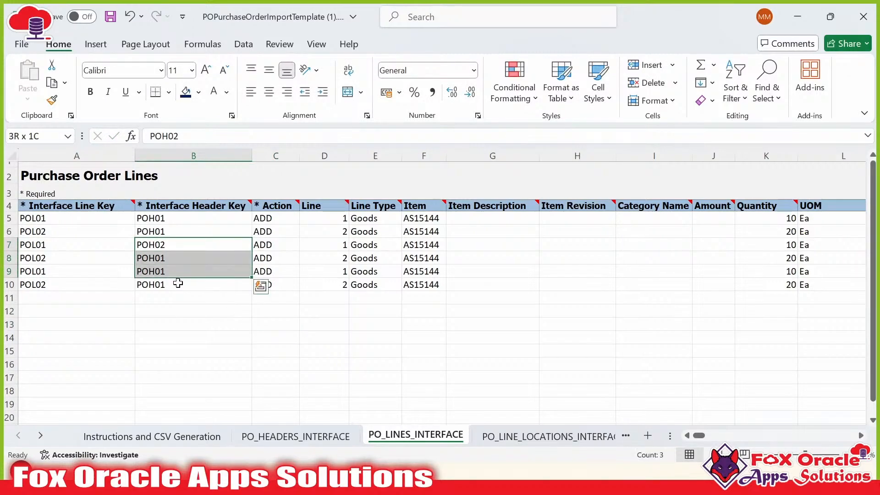
{"action": "key", "text": "ctrl+d"}
{"action": "left_click", "coordinate": [198, 309]}
{"action": "left_click", "coordinate": [177, 257]}
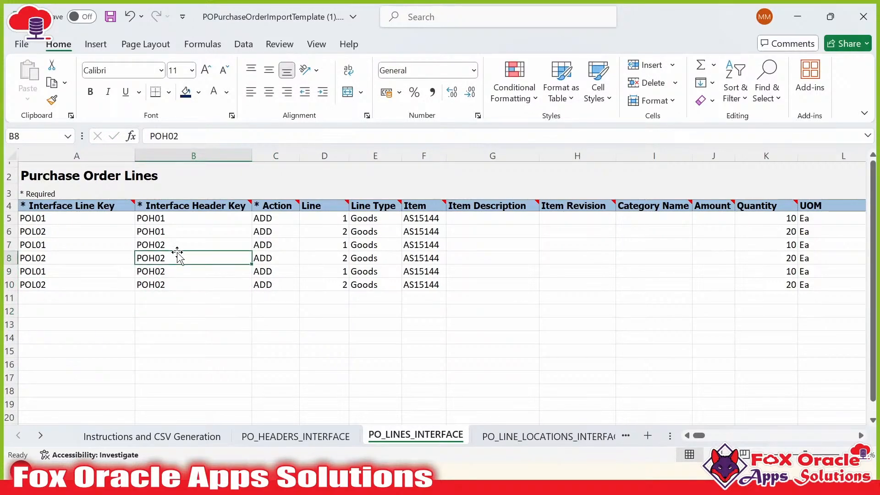
{"action": "left_click", "coordinate": [150, 244]}
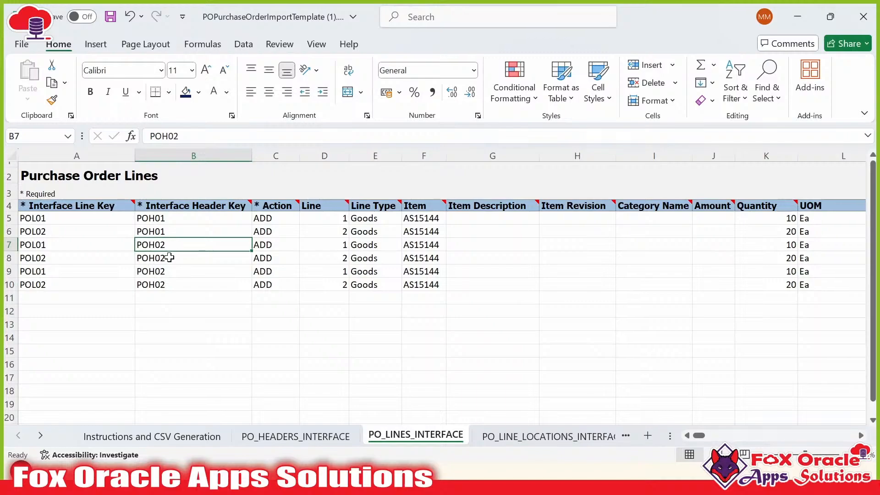
Set the Interface Line Key in A9 to POL03 and in A10 to POL04
{"action": "left_click_drag", "start_coordinate": [64, 251], "coordinate": [65, 286]}
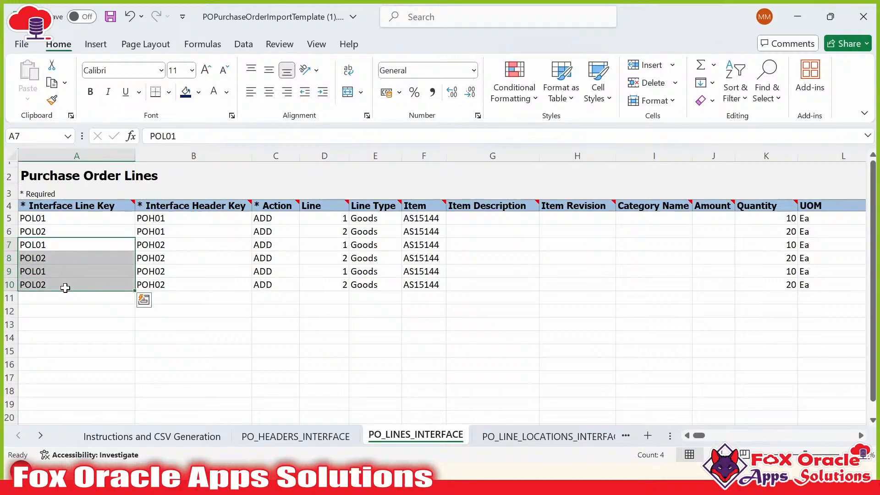
{"action": "left_click", "coordinate": [176, 255]}
{"action": "left_click", "coordinate": [48, 248]}
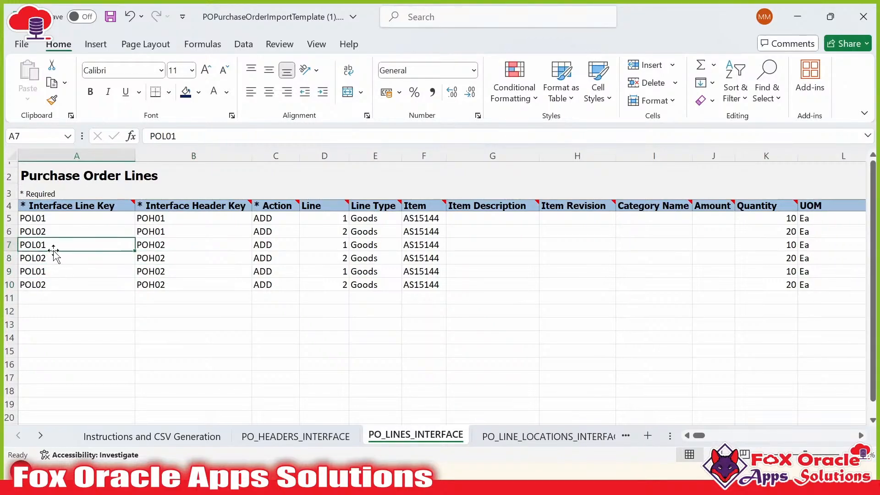
{"action": "left_click", "coordinate": [55, 258]}
{"action": "double_click", "coordinate": [47, 272]}
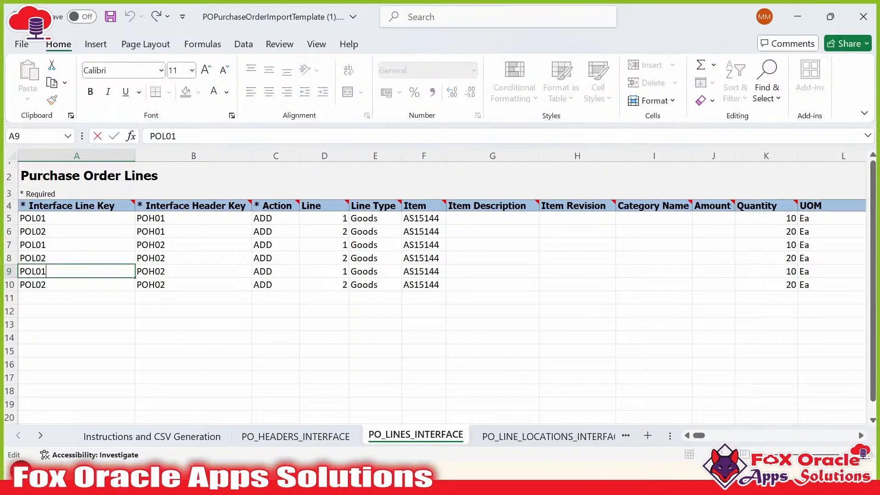
{"action": "left_click", "coordinate": [55, 281]}
{"action": "double_click", "coordinate": [55, 283]}
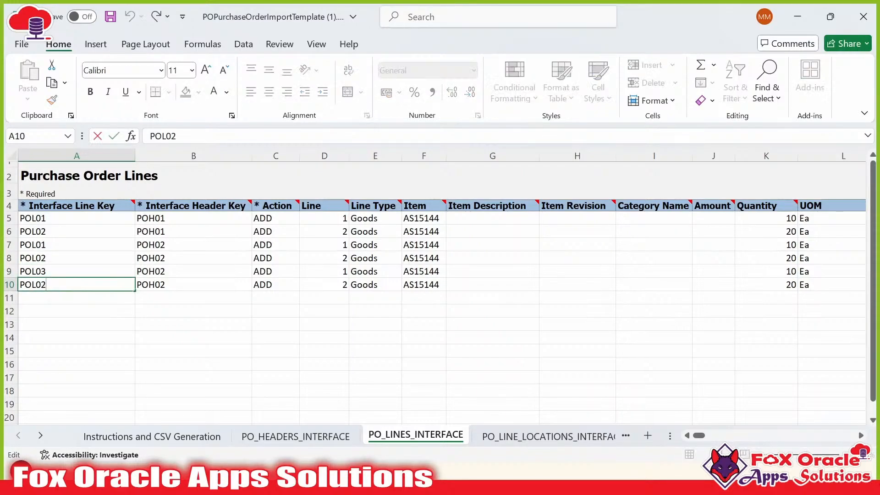
{"action": "key", "text": "Return"}
Read the note on the Interface Line Key header and compare the line key and header key combinations in rows 5 to 10
{"action": "left_click_drag", "start_coordinate": [51, 246], "coordinate": [55, 284]}
{"action": "left_click_drag", "start_coordinate": [151, 246], "coordinate": [149, 290]}
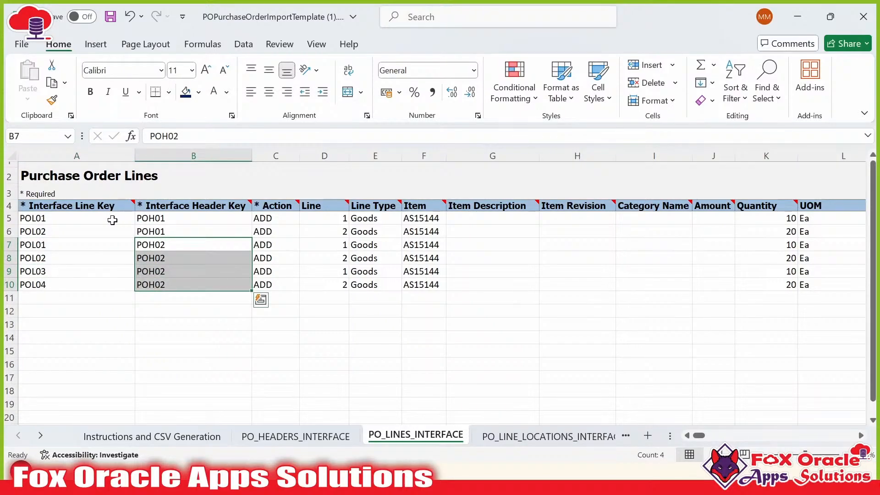
{"action": "left_click", "coordinate": [78, 222]}
{"action": "mouse_move", "coordinate": [89, 206]}
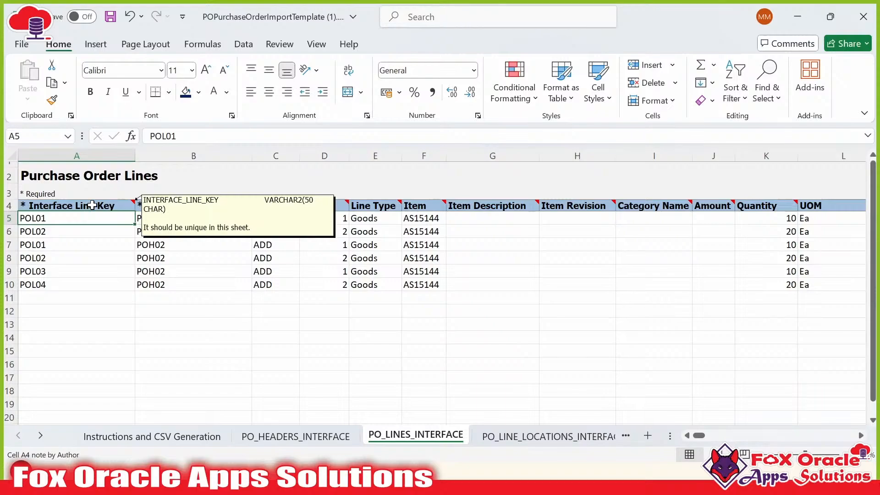
{"action": "left_click_drag", "start_coordinate": [62, 221], "coordinate": [38, 285]}
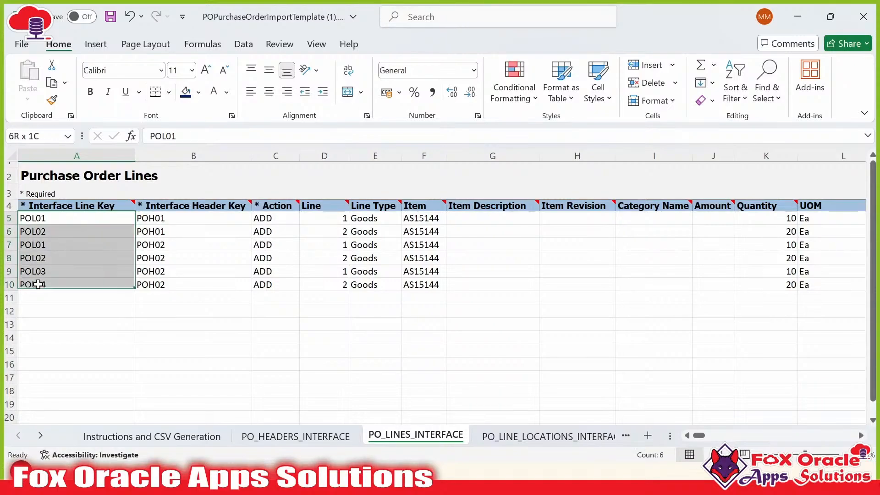
{"action": "left_click", "coordinate": [124, 246]}
{"action": "left_click_drag", "start_coordinate": [157, 218], "coordinate": [141, 236]}
{"action": "left_click", "coordinate": [123, 271]}
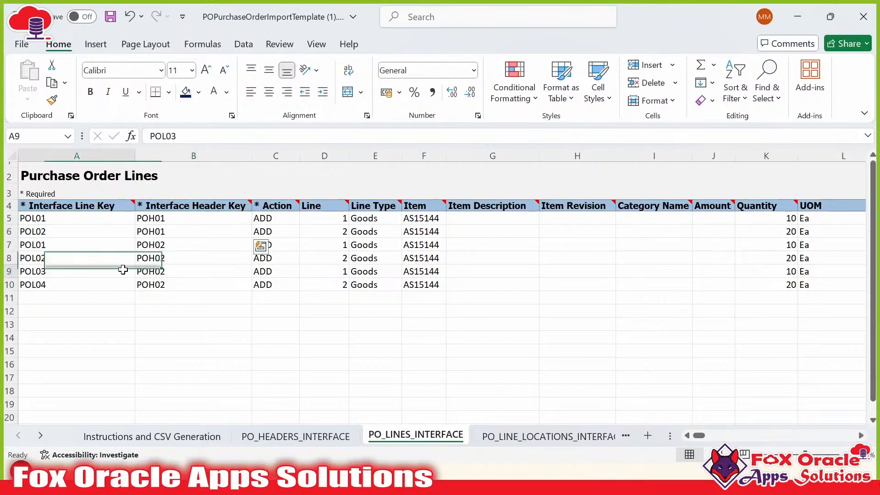
{"action": "left_click", "coordinate": [165, 245]}
{"action": "left_click", "coordinate": [43, 247]}
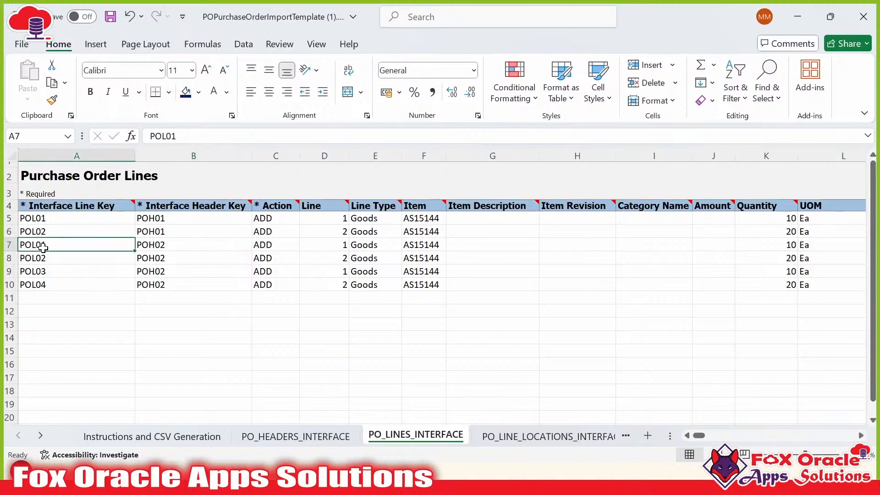
{"action": "left_click", "coordinate": [151, 249], "text": "shift"}
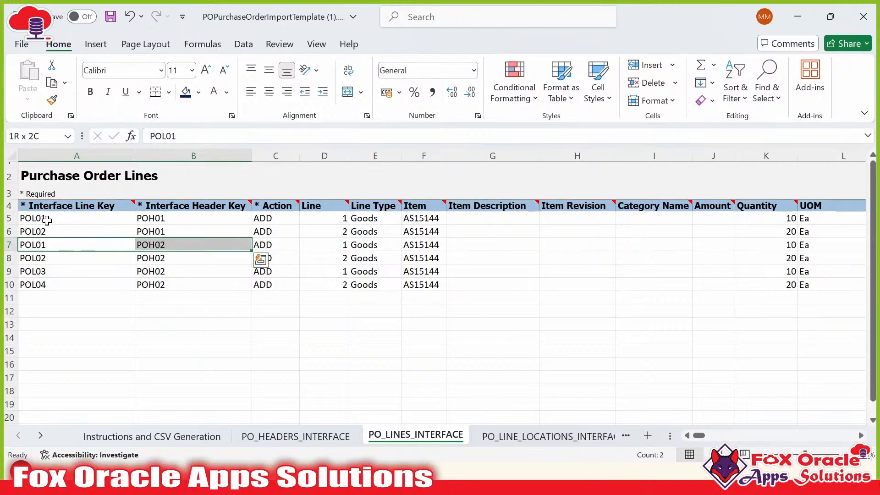
{"action": "left_click_drag", "start_coordinate": [112, 216], "coordinate": [156, 217]}
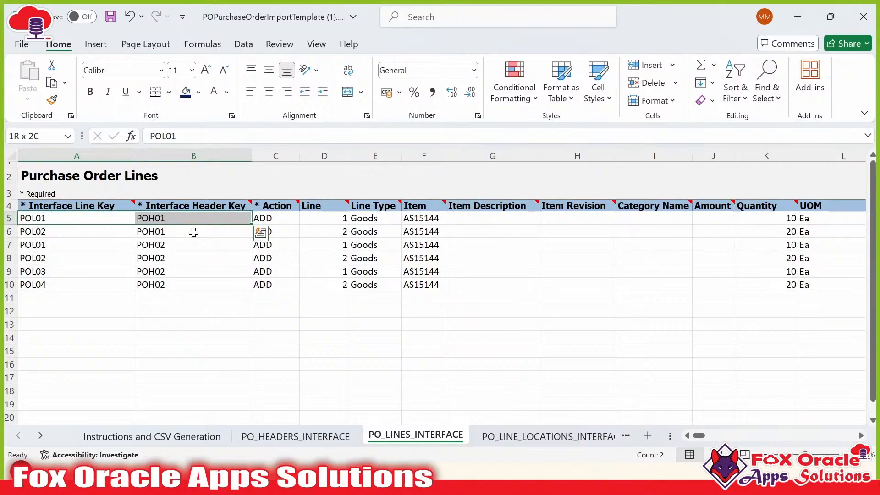
{"action": "left_click_drag", "start_coordinate": [73, 245], "coordinate": [183, 283]}
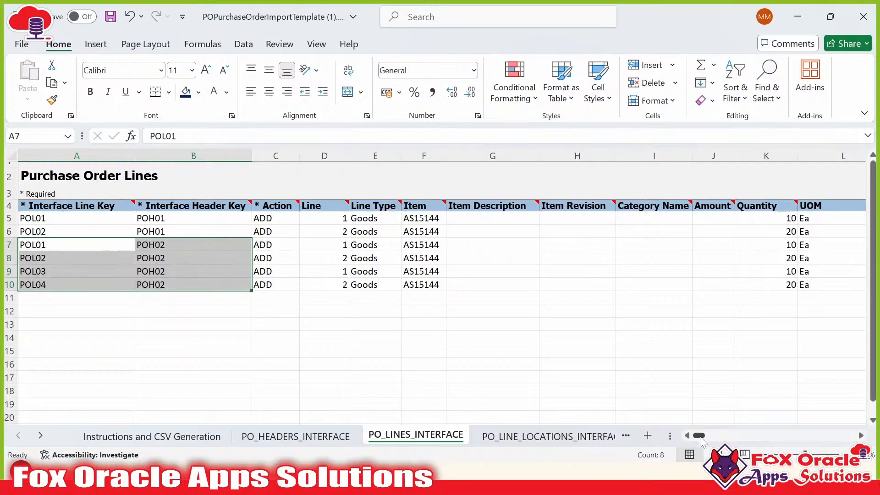
{"action": "left_click", "coordinate": [435, 270]}
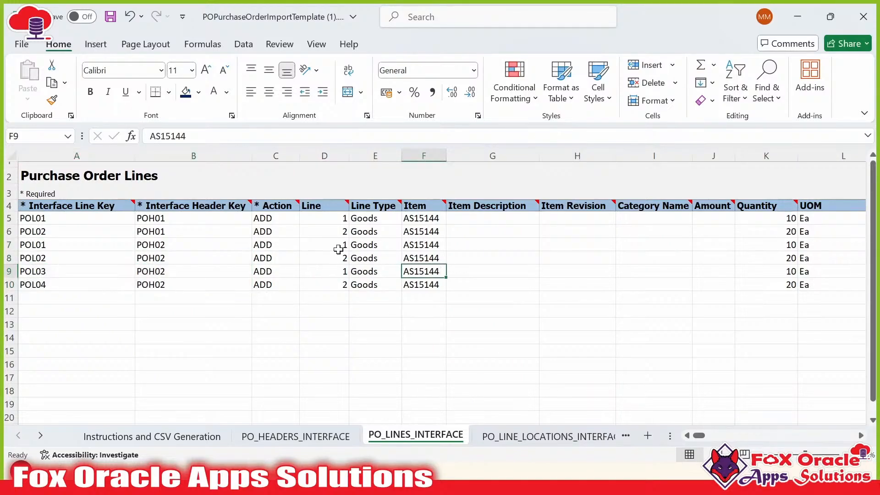
{"action": "left_click", "coordinate": [411, 255]}
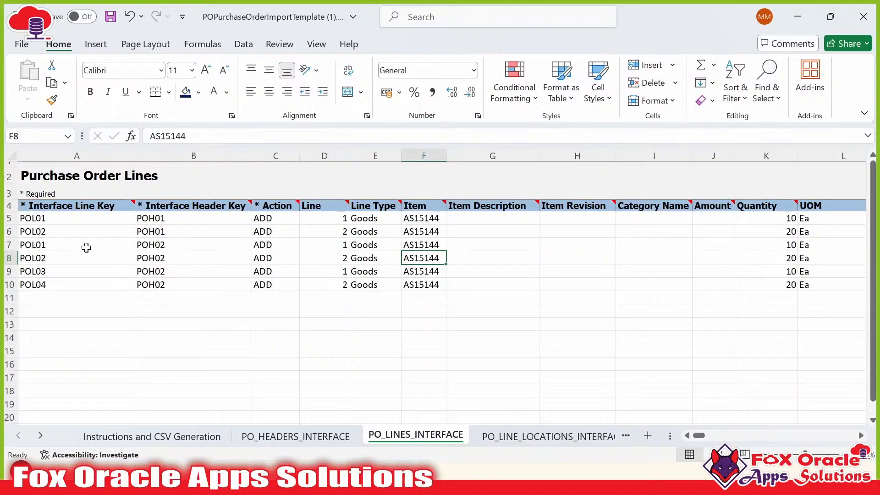
Set the Line number in D9 to 3 and in D10 to 4 for the last two POH02 lines
{"action": "left_click", "coordinate": [138, 247]}
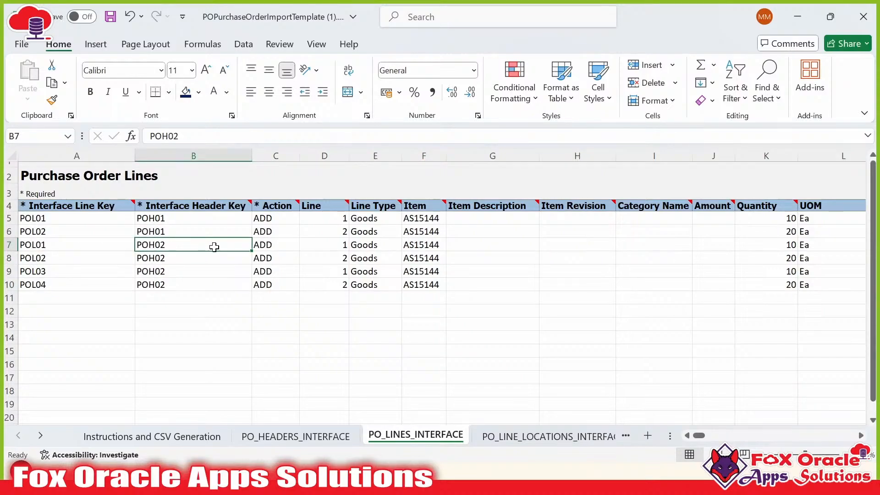
{"action": "left_click", "coordinate": [323, 240]}
{"action": "left_click", "coordinate": [327, 261], "text": "ctrl"}
{"action": "left_click", "coordinate": [341, 281]}
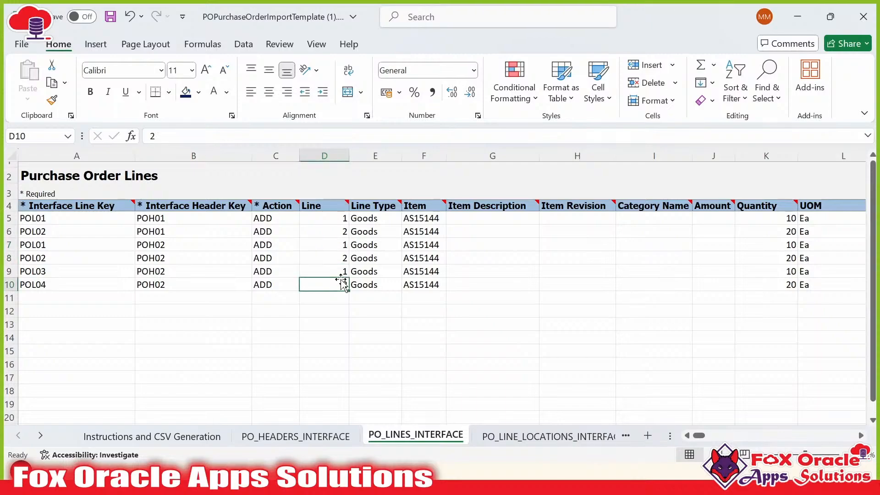
{"action": "left_click", "coordinate": [342, 272]}
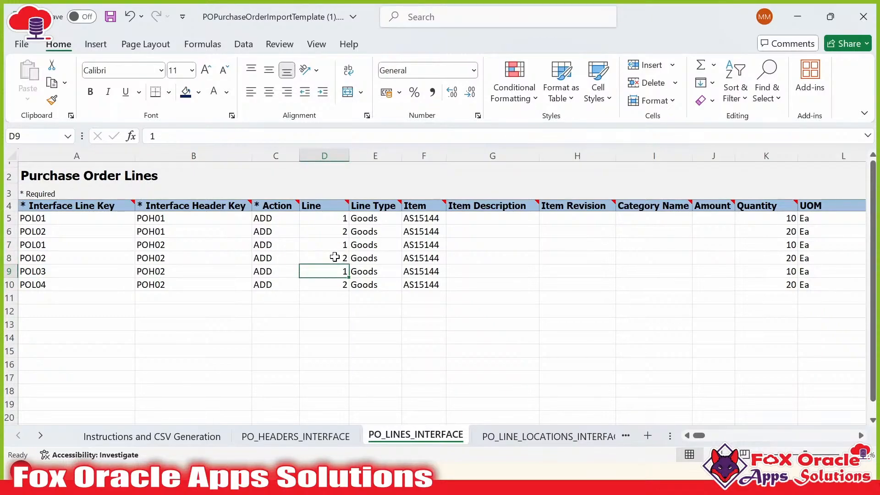
{"action": "type", "text": "3"}
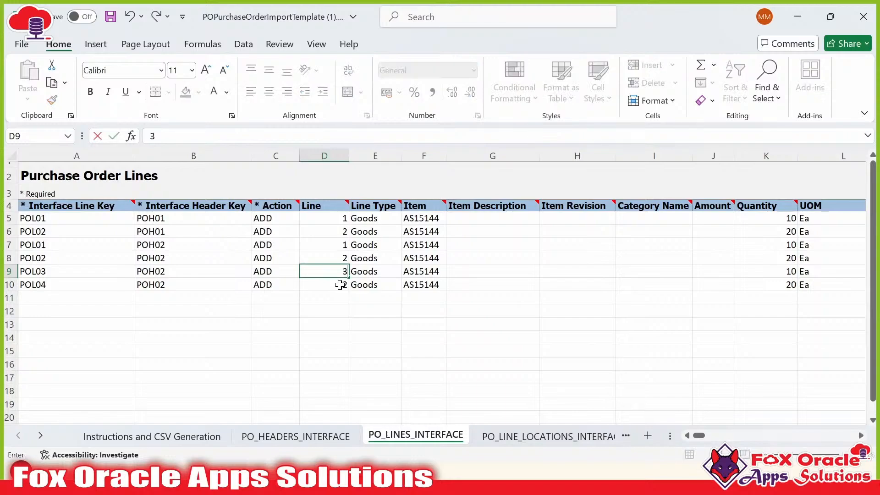
{"action": "key", "text": "Return"}
{"action": "type", "text": "4"}
{"action": "left_click", "coordinate": [397, 311]}
{"action": "left_click_drag", "start_coordinate": [332, 244], "coordinate": [337, 281]}
Set the Quantity of the four POH02 lines in K7 to K10 to 100, 200, 300 and 400
{"action": "left_click", "coordinate": [861, 436]}
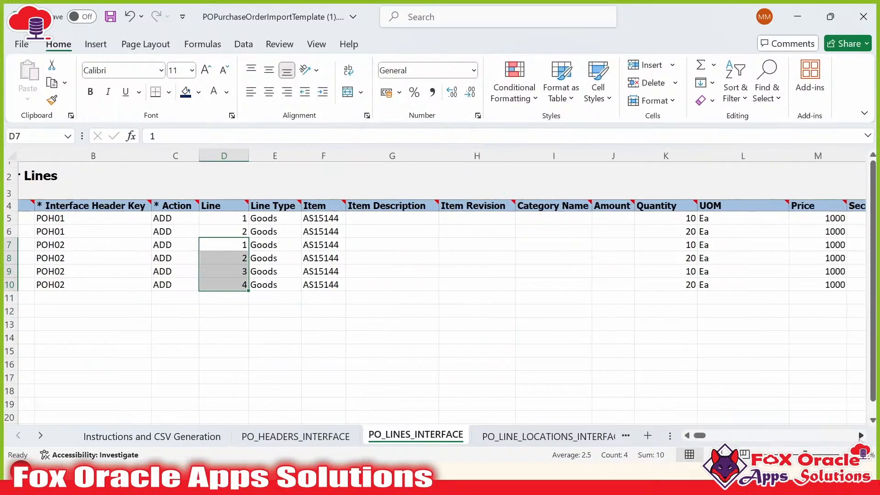
{"action": "left_click", "coordinate": [861, 436]}
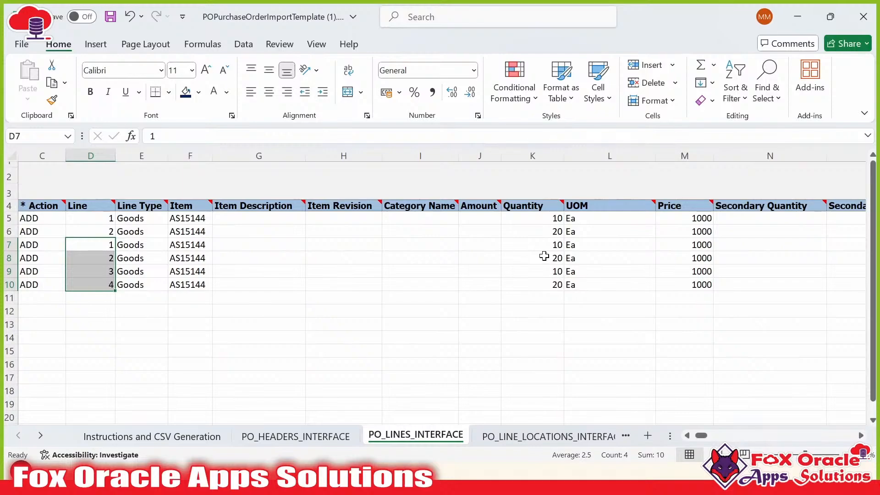
{"action": "left_click", "coordinate": [557, 247]}
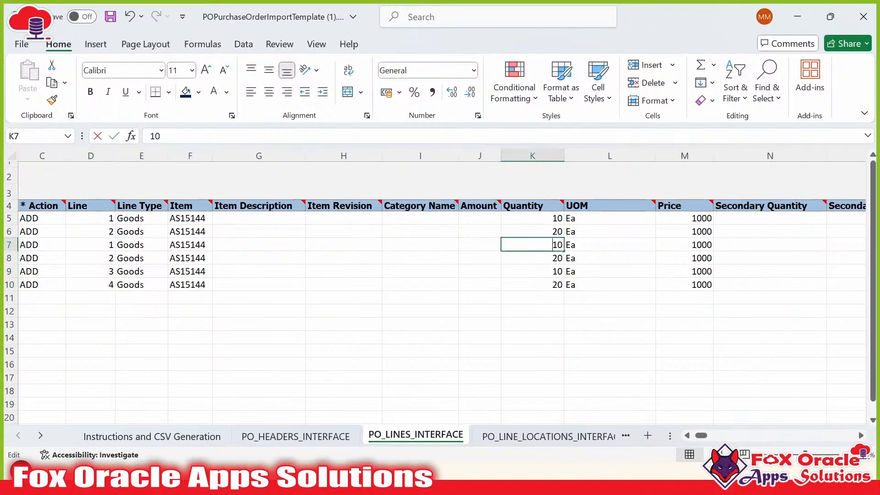
{"action": "double_click", "coordinate": [556, 247]}
{"action": "key", "text": "BackSpace"}
{"action": "type", "text": "00"}
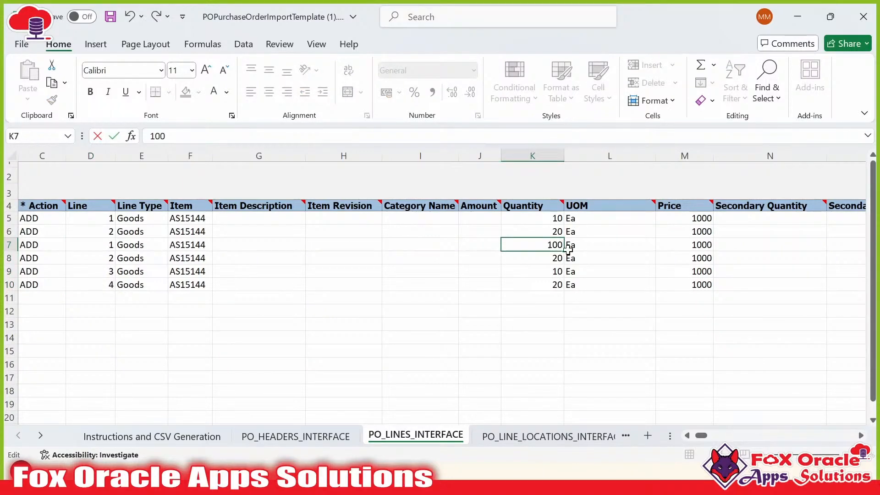
{"action": "left_click", "coordinate": [551, 257]}
{"action": "type", "text": "200"}
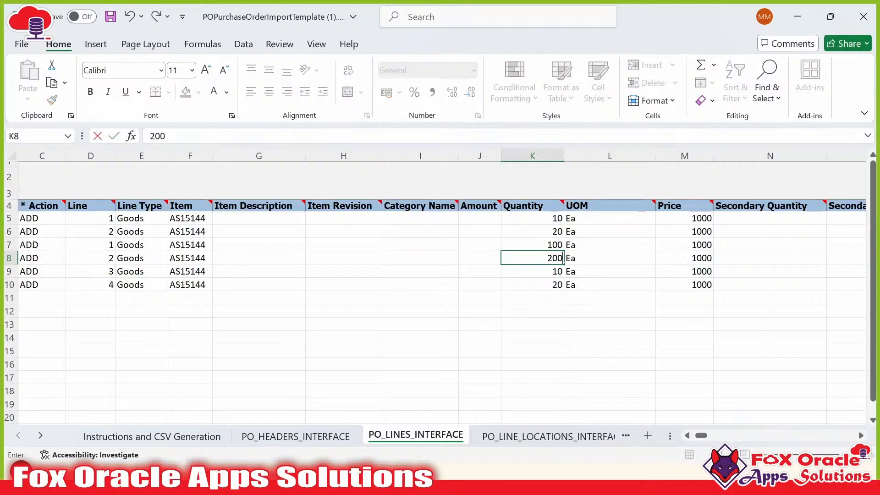
{"action": "left_click", "coordinate": [548, 280]}
{"action": "left_click", "coordinate": [546, 273]}
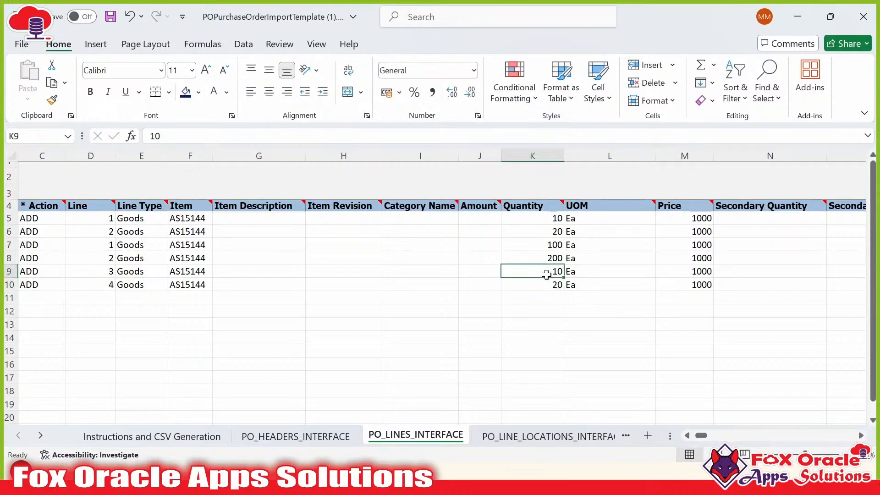
{"action": "type", "text": "300"}
{"action": "left_click", "coordinate": [538, 283]}
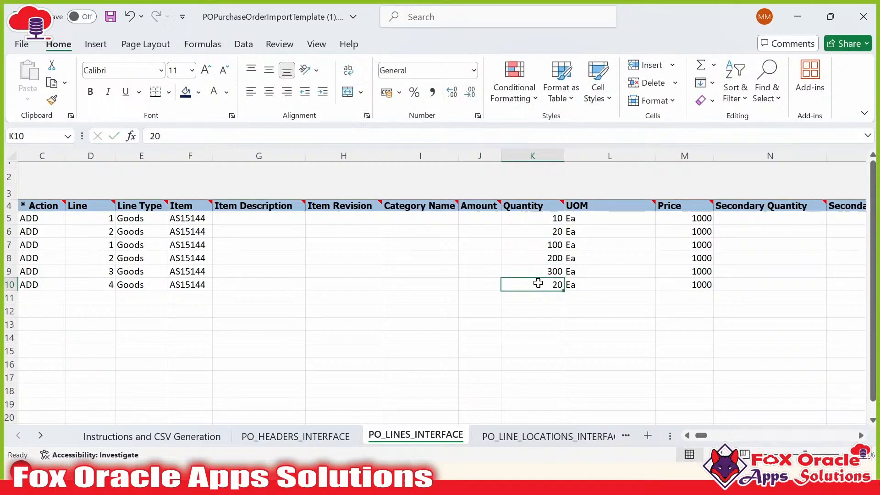
{"action": "type", "text": "400"}
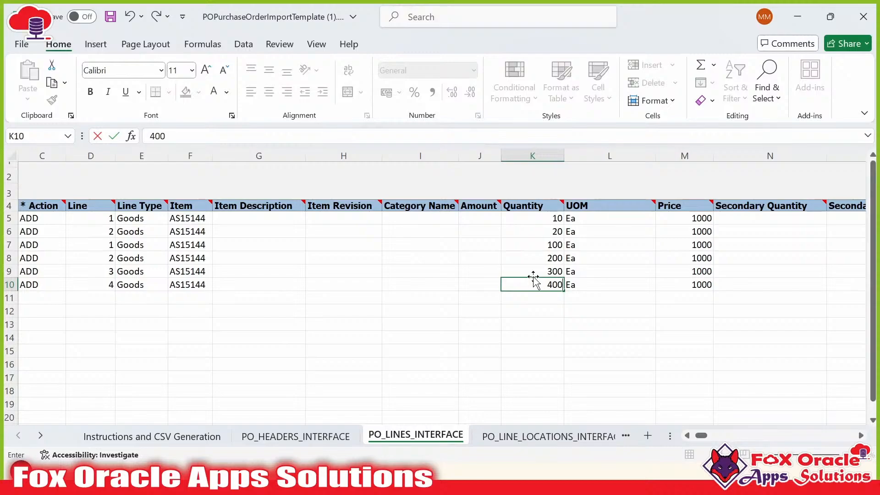
{"action": "left_click", "coordinate": [518, 306]}
Set the Price in M7 to 2000 and fill it down through M10
{"action": "double_click", "coordinate": [701, 247]}
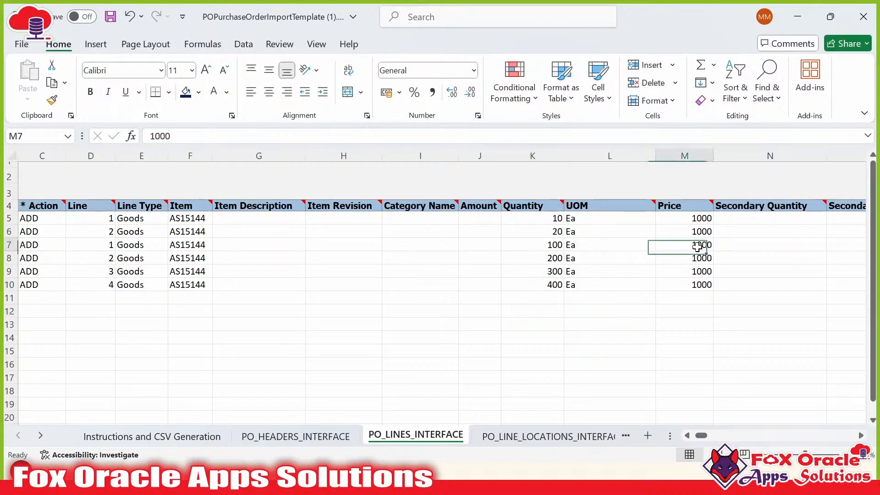
{"action": "type", "text": "2"}
{"action": "left_click", "coordinate": [688, 287]}
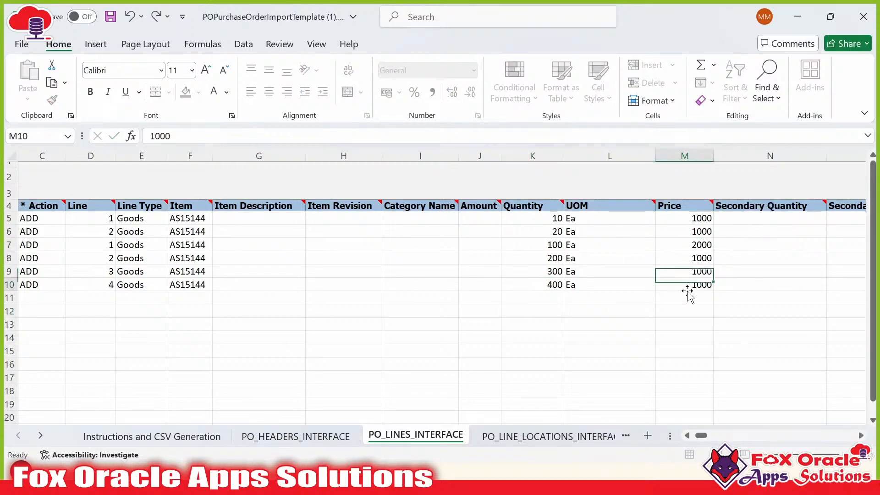
{"action": "left_click", "coordinate": [687, 246]}
{"action": "left_click", "coordinate": [689, 284], "text": "shift"}
{"action": "key", "text": "ctrl+d"}
{"action": "left_click", "coordinate": [688, 337]}
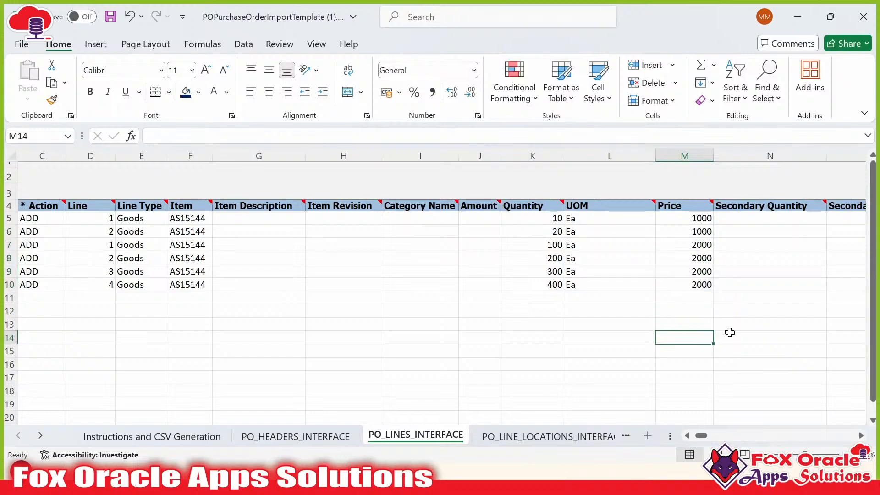
Change the Note to Supplier in T9 to "Note to Supplier for Line 3" and in T10 to "Note to Supplier for Line 4"
{"action": "left_click", "coordinate": [860, 436]}
{"action": "left_click_drag", "start_coordinate": [861, 436], "coordinate": [860, 436]}
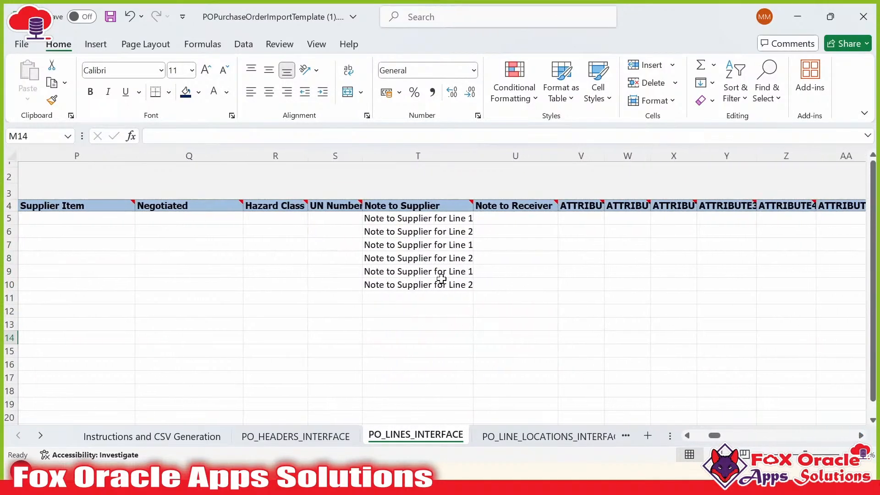
{"action": "left_click", "coordinate": [442, 285]}
{"action": "left_click", "coordinate": [466, 247]}
{"action": "double_click", "coordinate": [466, 246]}
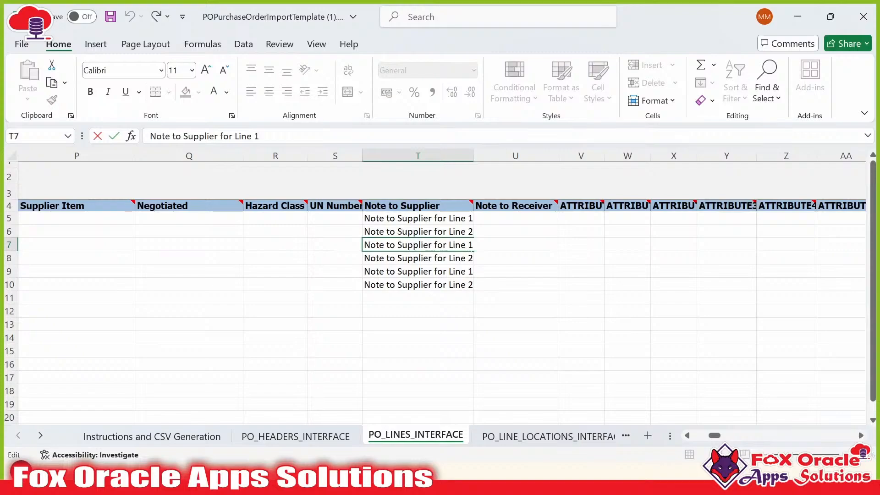
{"action": "double_click", "coordinate": [470, 271]}
{"action": "double_click", "coordinate": [470, 271]}
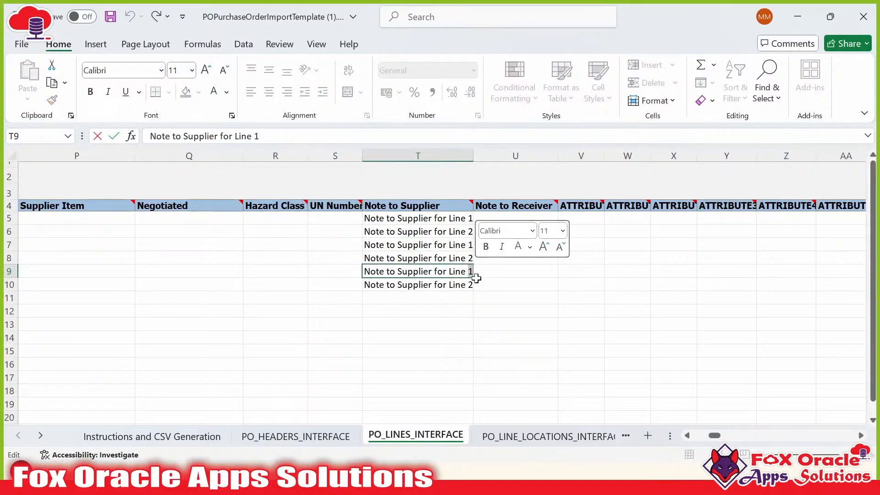
{"action": "type", "text": "3"}
{"action": "double_click", "coordinate": [469, 285]}
{"action": "double_click", "coordinate": [470, 285]}
{"action": "type", "text": "4"}
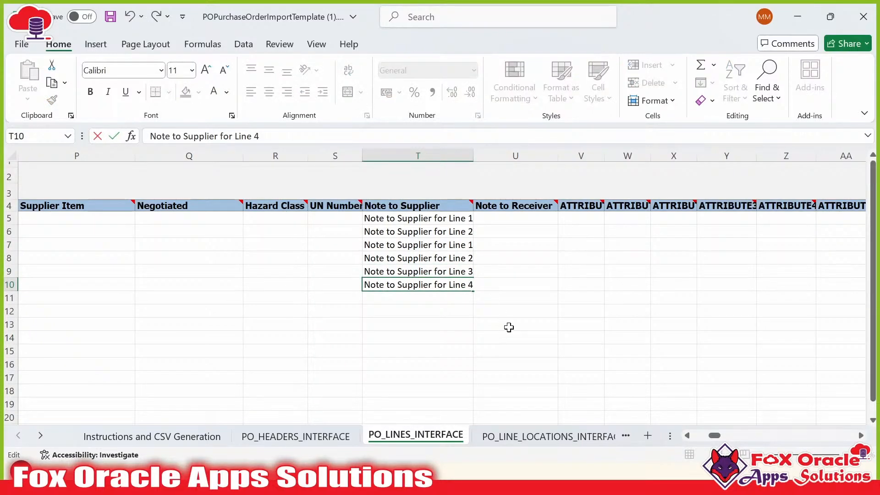
{"action": "left_click", "coordinate": [507, 325]}
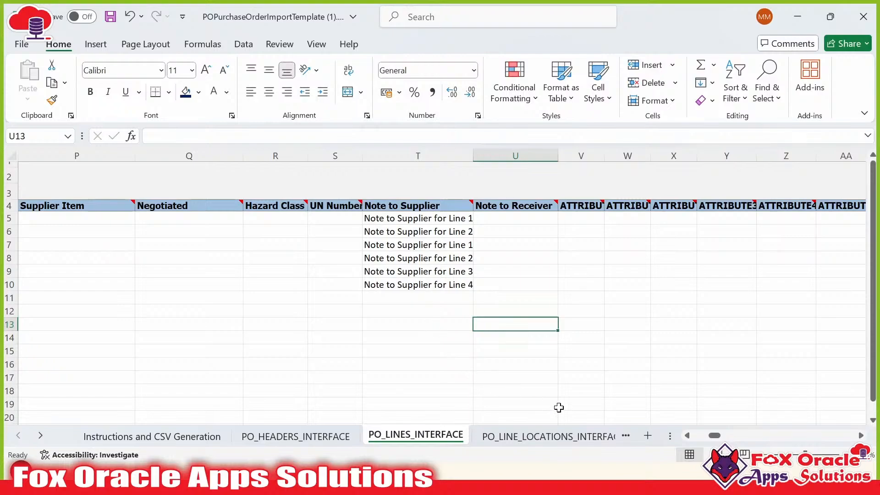
Review the completed purchase order lines and compare the key columns on the headers, lines and PO_LINE_LOCATIONS_INTERFACE sheets
{"action": "left_click", "coordinate": [437, 357]}
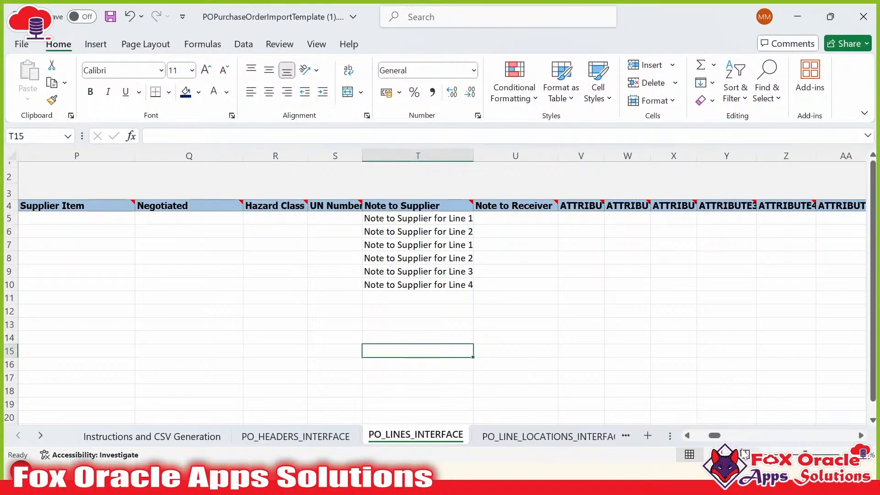
{"action": "left_click_drag", "start_coordinate": [714, 436], "coordinate": [682, 438]}
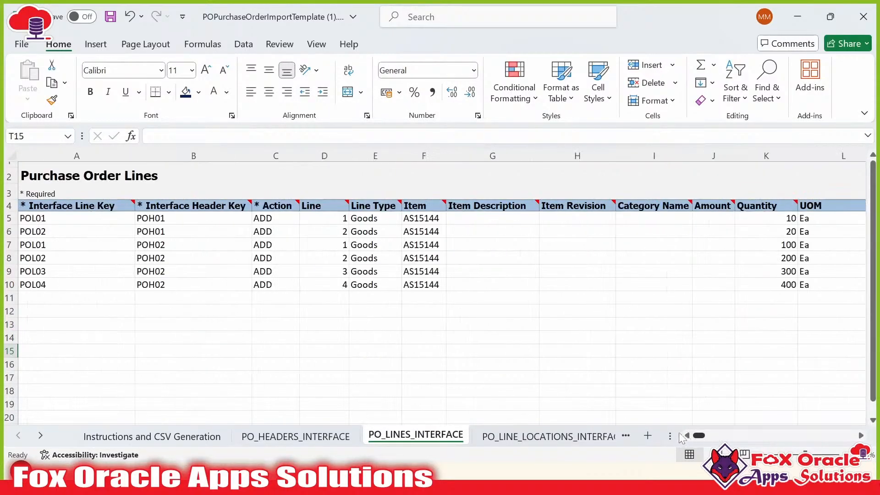
{"action": "left_click", "coordinate": [277, 321]}
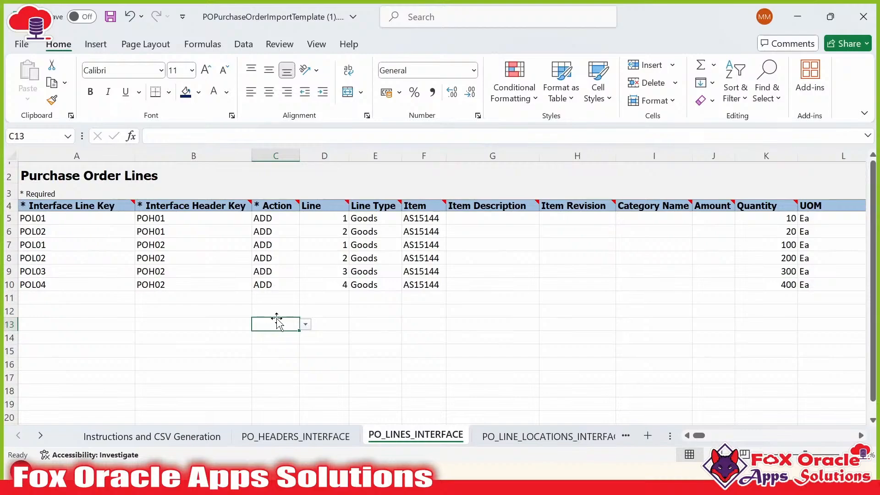
{"action": "left_click", "coordinate": [564, 437]}
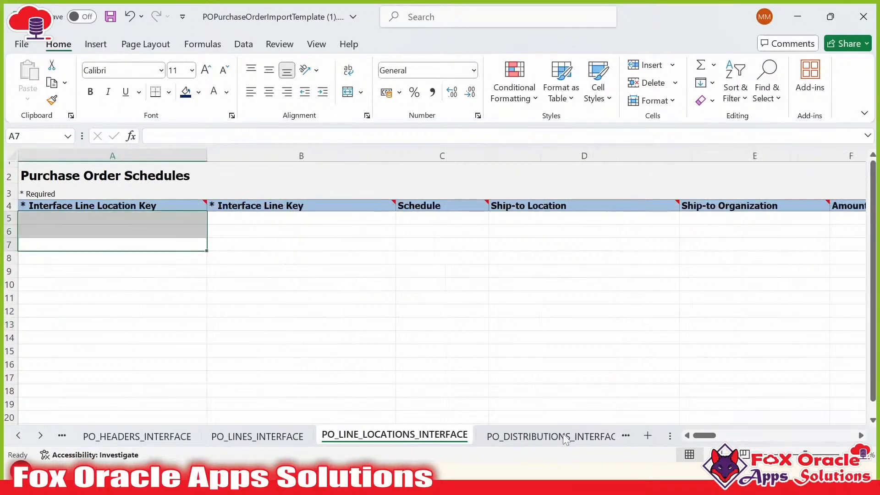
{"action": "left_click", "coordinate": [246, 437]}
{"action": "left_click", "coordinate": [160, 438]}
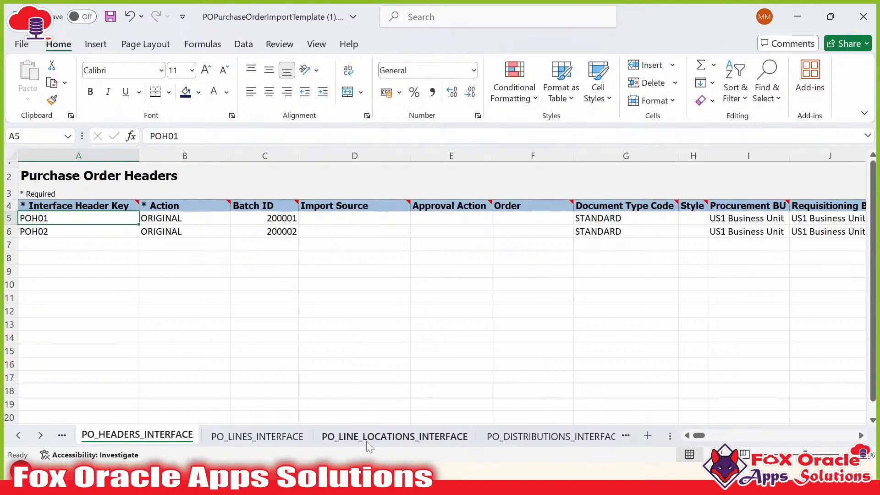
{"action": "left_click", "coordinate": [411, 438]}
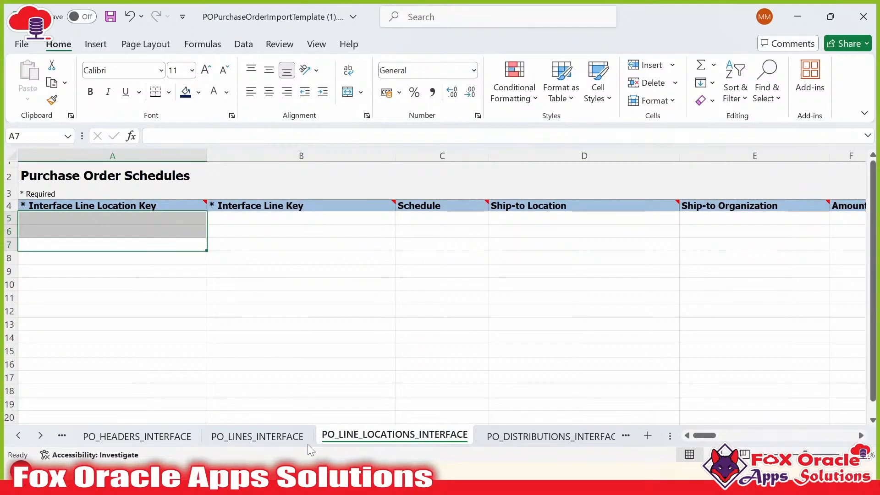
{"action": "left_click", "coordinate": [266, 438]}
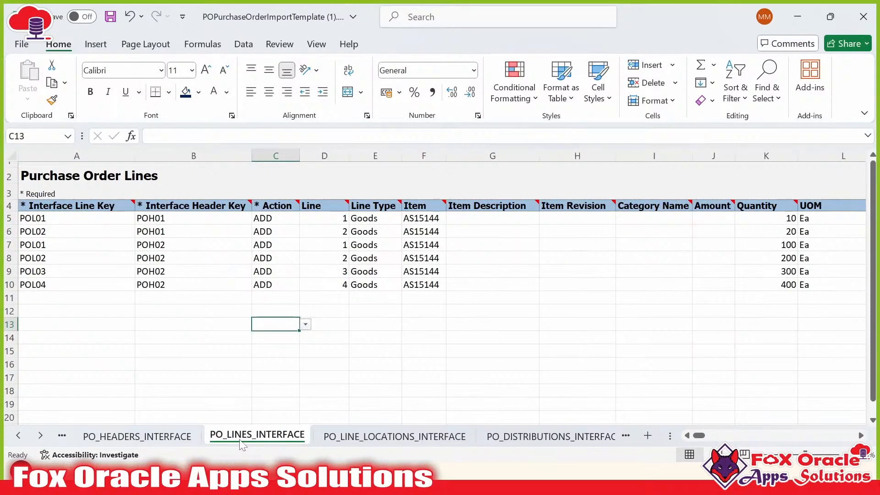
{"action": "left_click", "coordinate": [54, 257]}
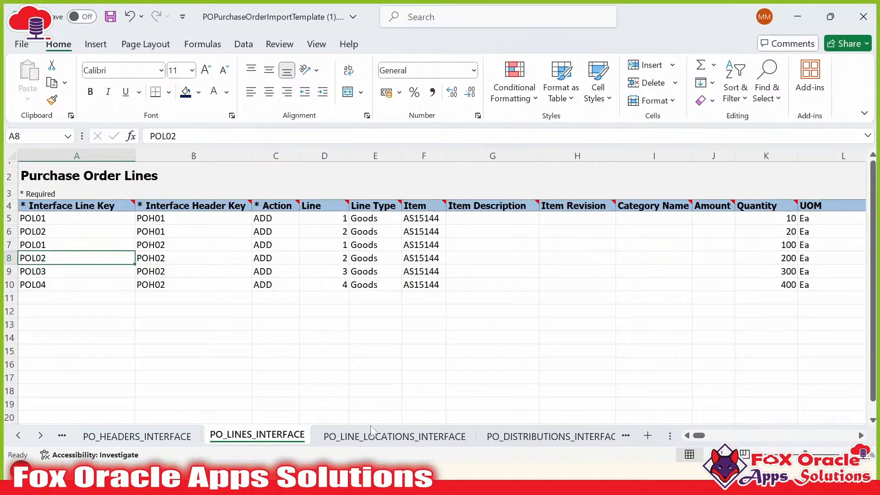
{"action": "left_click", "coordinate": [386, 438]}
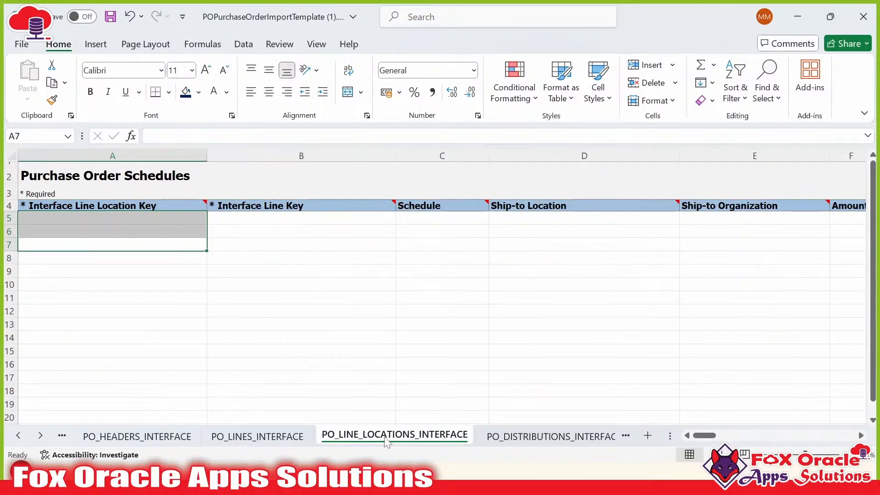
{"action": "left_click", "coordinate": [165, 268]}
{"action": "left_click", "coordinate": [229, 244]}
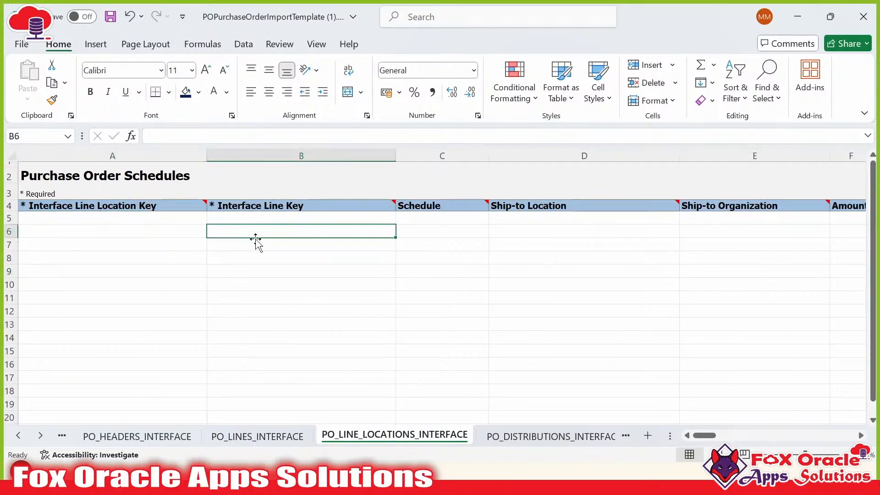
{"action": "left_click", "coordinate": [260, 210]}
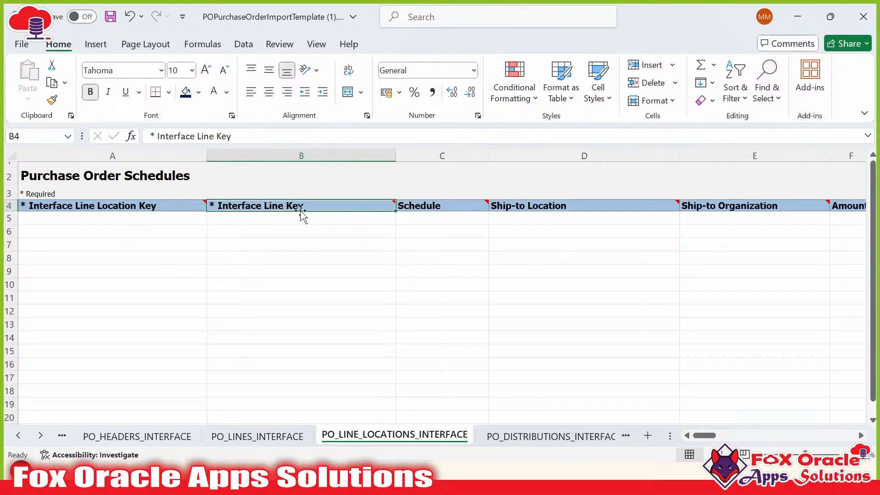
Copy the Interface Line Keys in A5:A10 of PO_LINES_INTERFACE and paste them into PO_LINE_LOCATIONS_INTERFACE starting at B5
{"action": "left_click", "coordinate": [258, 437]}
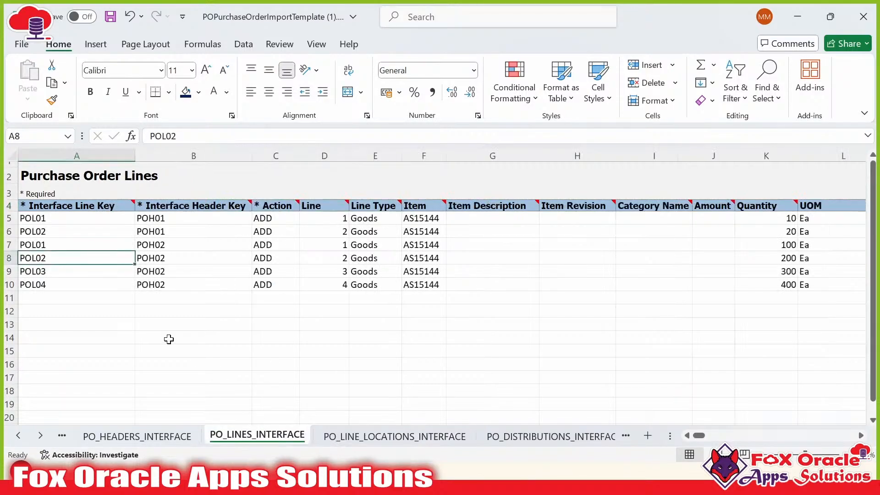
{"action": "left_click_drag", "start_coordinate": [83, 220], "coordinate": [86, 294]}
{"action": "key", "text": "ctrl+c"}
{"action": "left_click", "coordinate": [357, 437]}
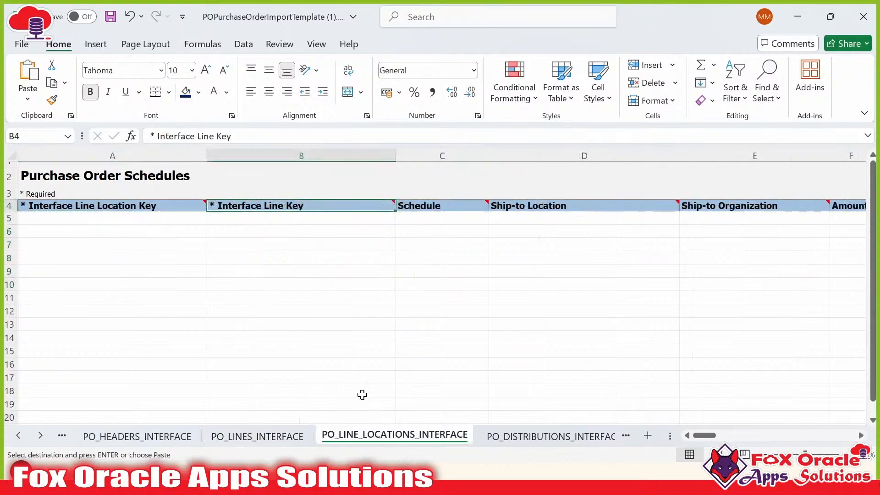
{"action": "left_click", "coordinate": [286, 217]}
{"action": "key", "text": "ctrl+v"}
{"action": "left_click", "coordinate": [281, 246]}
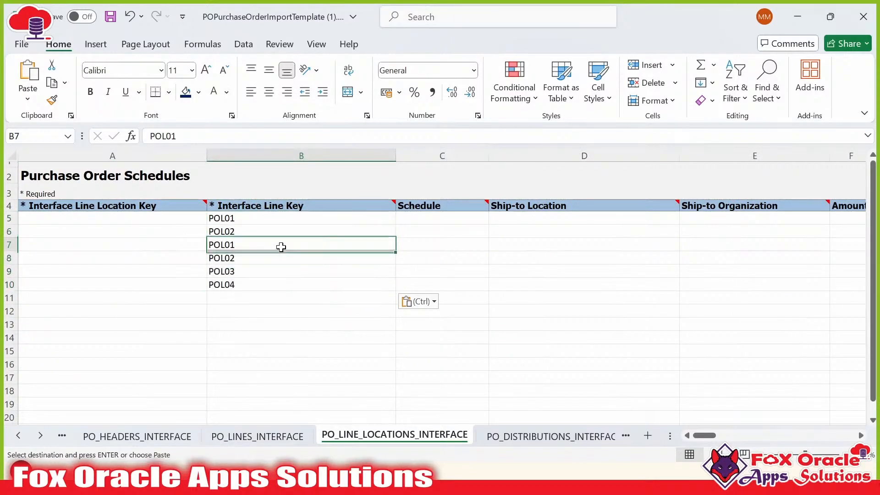
{"action": "left_click", "coordinate": [277, 289]}
Enter POLL01 as the Interface Line Location Key in A5 and fill the series down to POLL02 in A6
{"action": "left_click", "coordinate": [91, 206]}
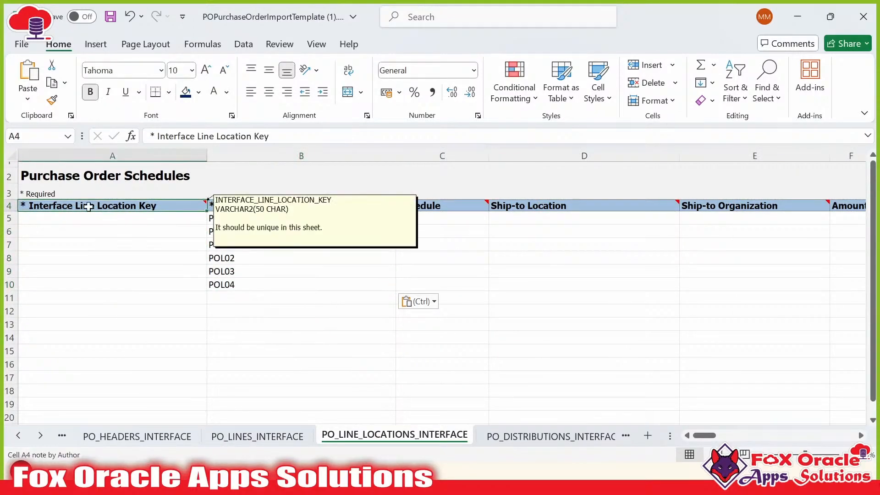
{"action": "left_click", "coordinate": [132, 218]}
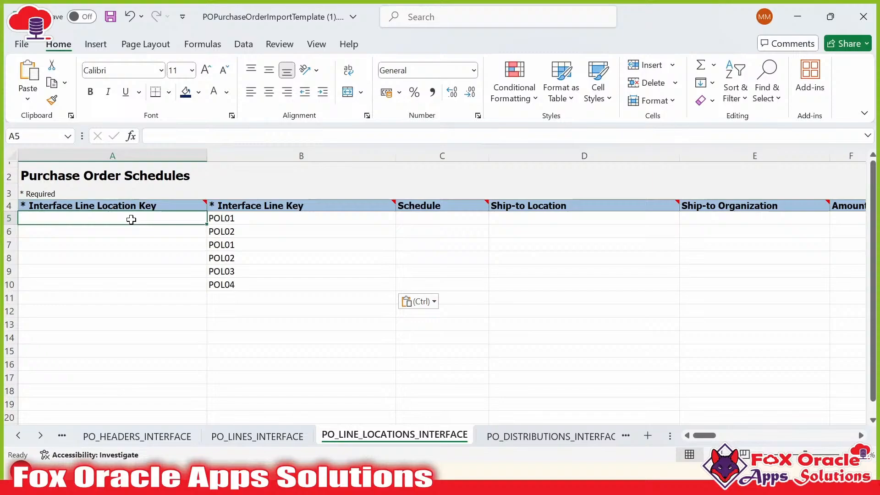
{"action": "left_click", "coordinate": [142, 267]}
{"action": "left_click", "coordinate": [268, 284]}
{"action": "left_click_drag", "start_coordinate": [243, 244], "coordinate": [241, 285]}
{"action": "left_click_drag", "start_coordinate": [236, 218], "coordinate": [245, 231]}
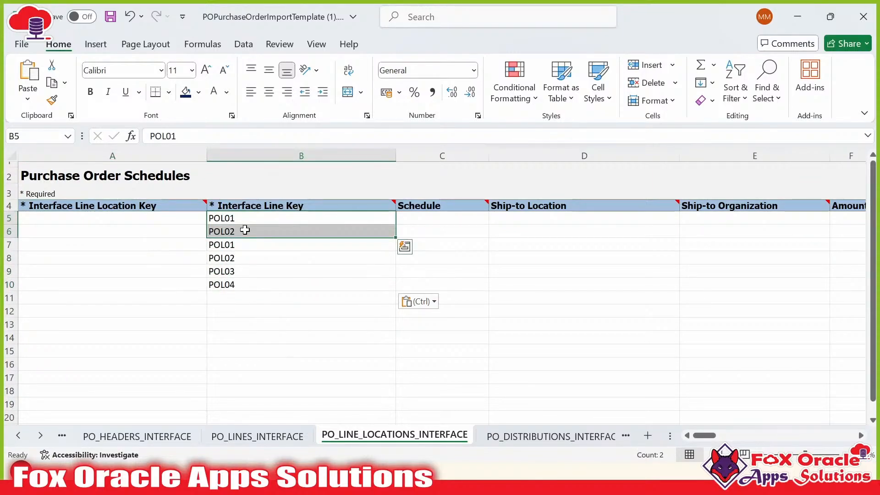
{"action": "left_click", "coordinate": [110, 218]}
{"action": "type", "text": "PO"}
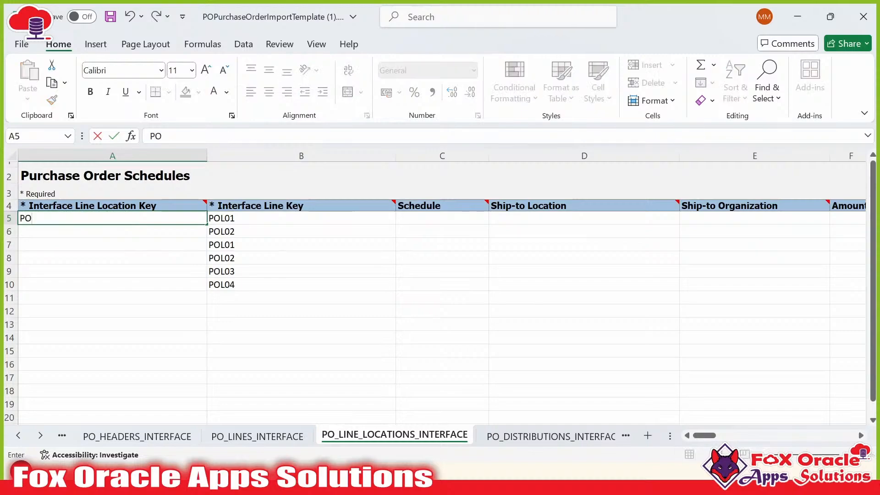
{"action": "type", "text": "LLO"}
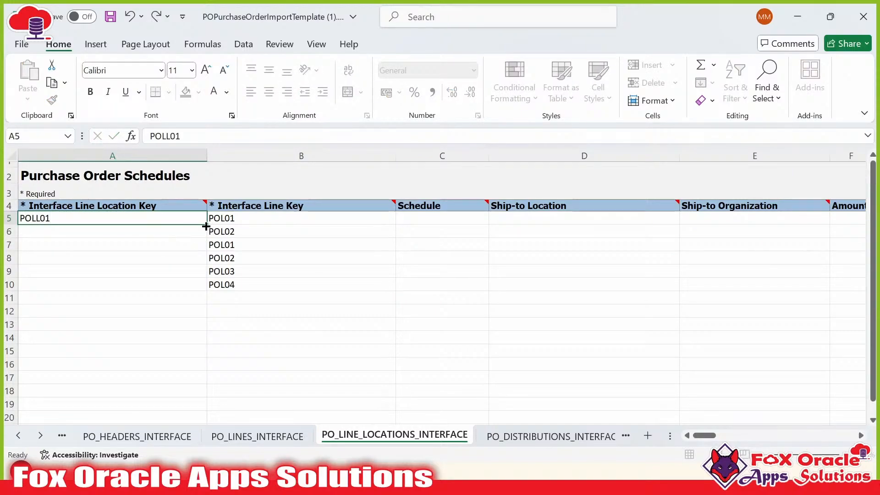
{"action": "left_click_drag", "start_coordinate": [206, 226], "coordinate": [208, 237]}
{"action": "double_click", "coordinate": [72, 233]}
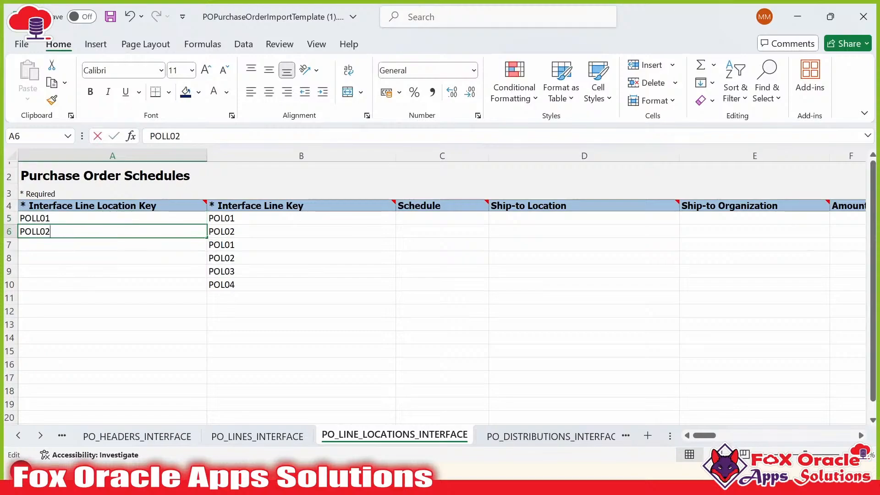
Enter POLL01 as the Interface Line Location Key in A7 and fill the series down to POLL04 in A10
{"action": "left_click", "coordinate": [60, 243]}
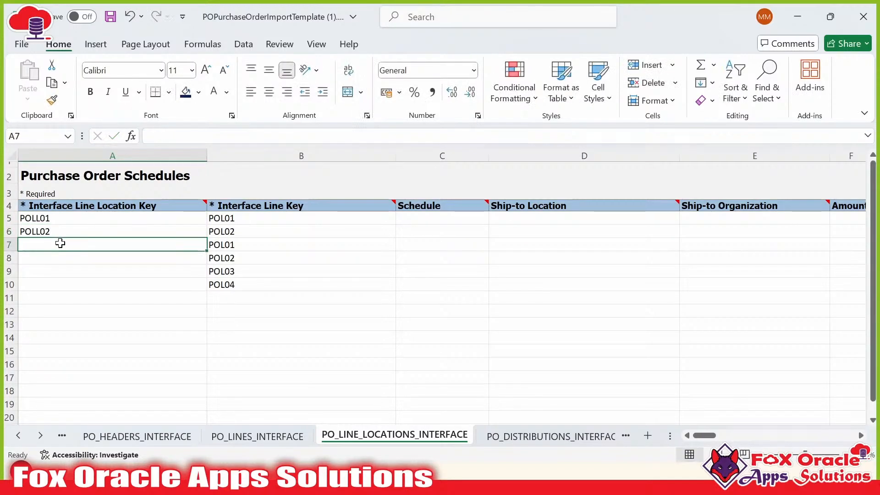
{"action": "type", "text": "POL"}
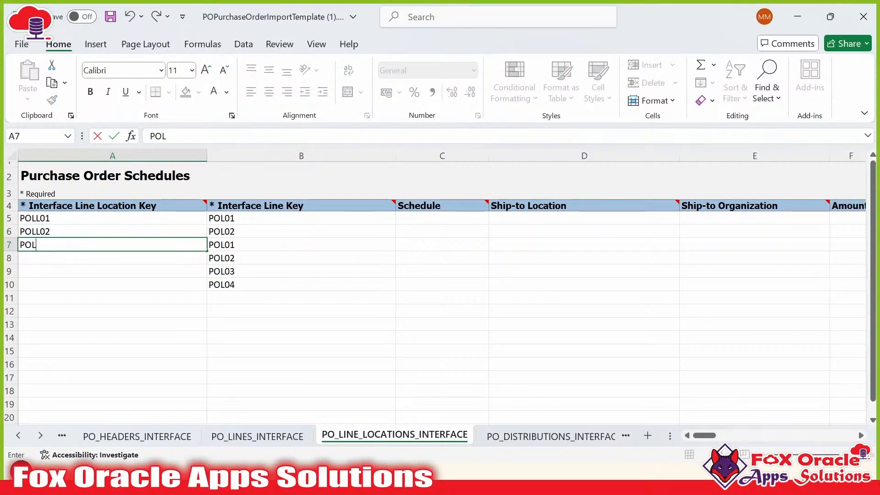
{"action": "type", "text": "L01"}
{"action": "left_click_drag", "start_coordinate": [205, 252], "coordinate": [205, 286]}
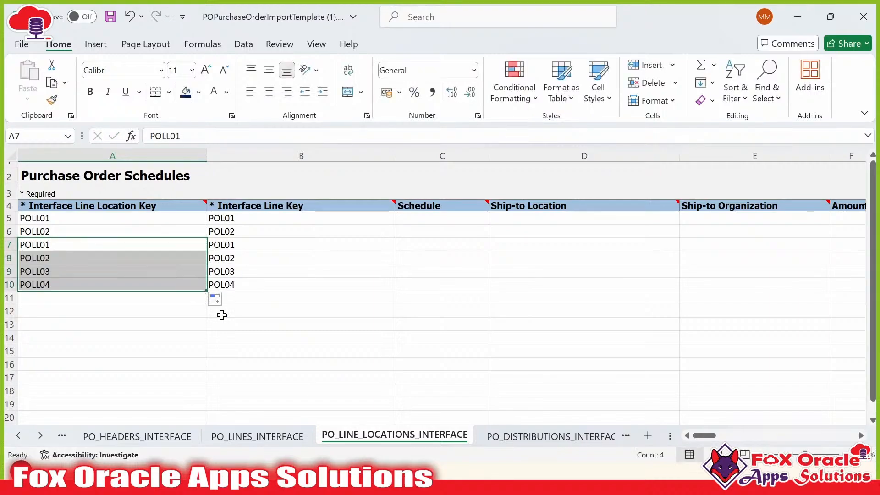
{"action": "left_click", "coordinate": [223, 321]}
{"action": "left_click_drag", "start_coordinate": [167, 248], "coordinate": [183, 285]}
Set the Schedule to 1 in C5, C6 and C7
{"action": "left_click", "coordinate": [427, 218]}
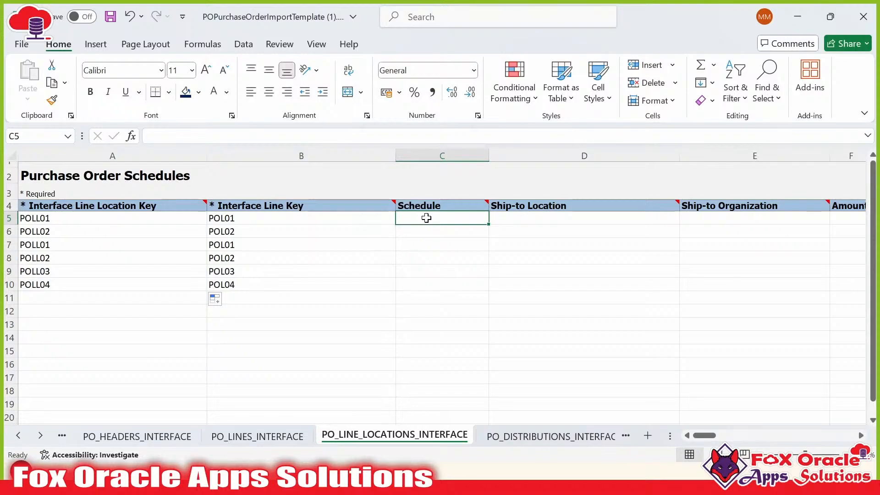
{"action": "type", "text": "1"}
{"action": "key", "text": "Return"}
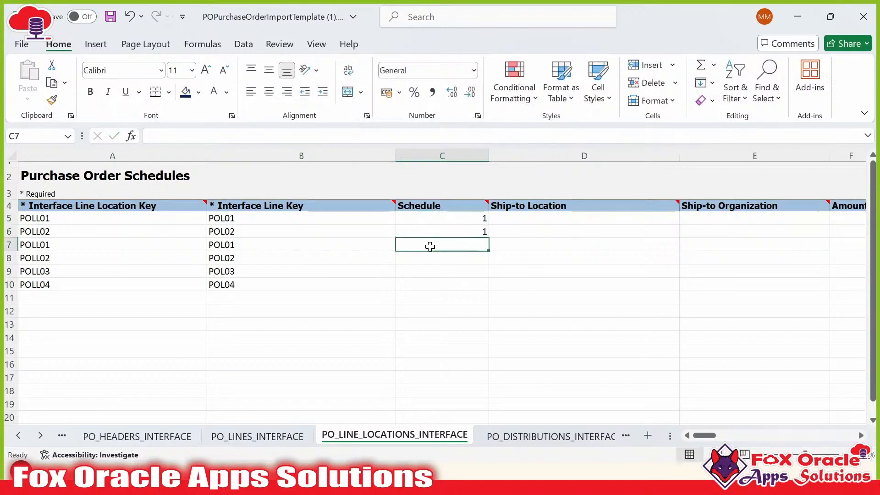
{"action": "left_click_drag", "start_coordinate": [87, 218], "coordinate": [431, 218]}
{"action": "left_click_drag", "start_coordinate": [141, 229], "coordinate": [479, 233]}
{"action": "left_click_drag", "start_coordinate": [263, 245], "coordinate": [273, 278]}
{"action": "left_click", "coordinate": [472, 247]}
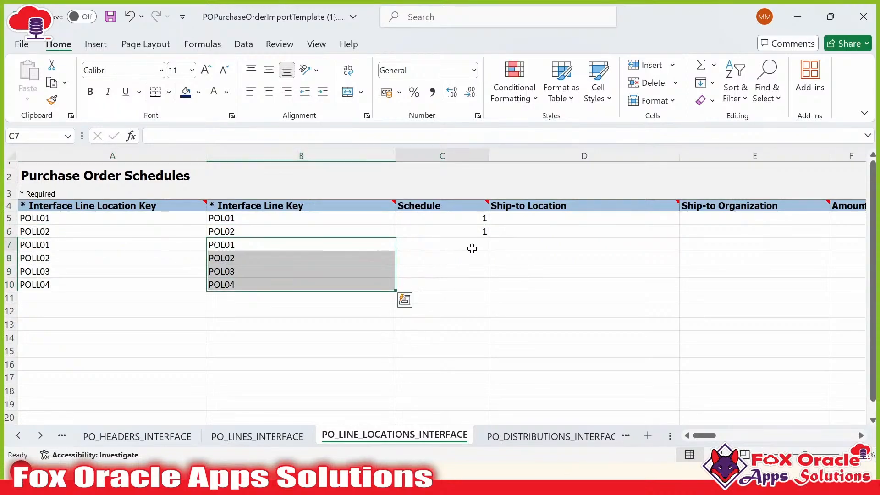
{"action": "type", "text": "1"}
{"action": "key", "text": "Return"}
{"action": "type", "text": "2"}
{"action": "key", "text": "Return"}
{"action": "type", "text": "3"}
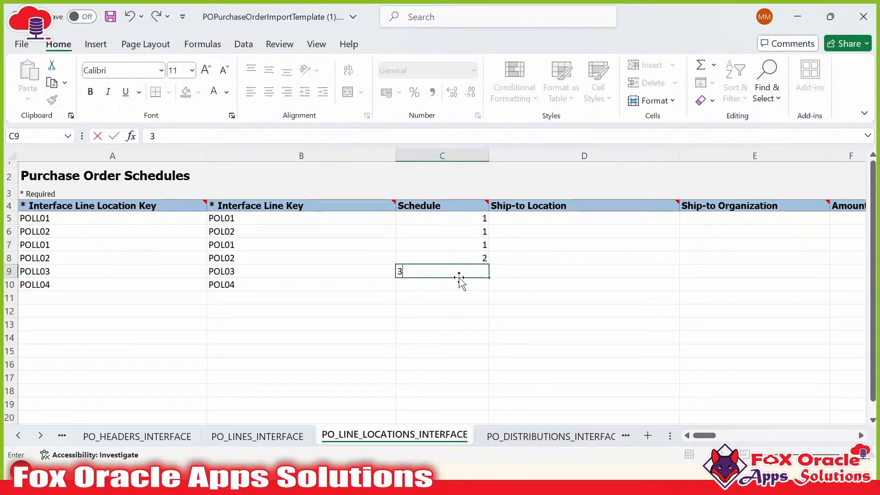
Set the Schedule to 1 in C8, C9 and C10
{"action": "left_click", "coordinate": [469, 261]}
{"action": "type", "text": "1"}
{"action": "key", "text": "Return"}
{"action": "type", "text": "1"}
{"action": "key", "text": "Return"}
{"action": "type", "text": "1"}
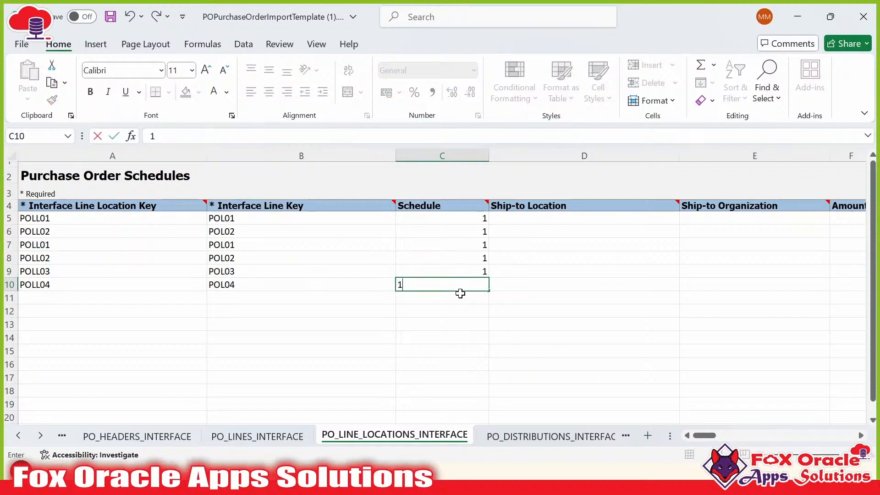
{"action": "key", "text": "Return"}
{"action": "left_click", "coordinate": [485, 284]}
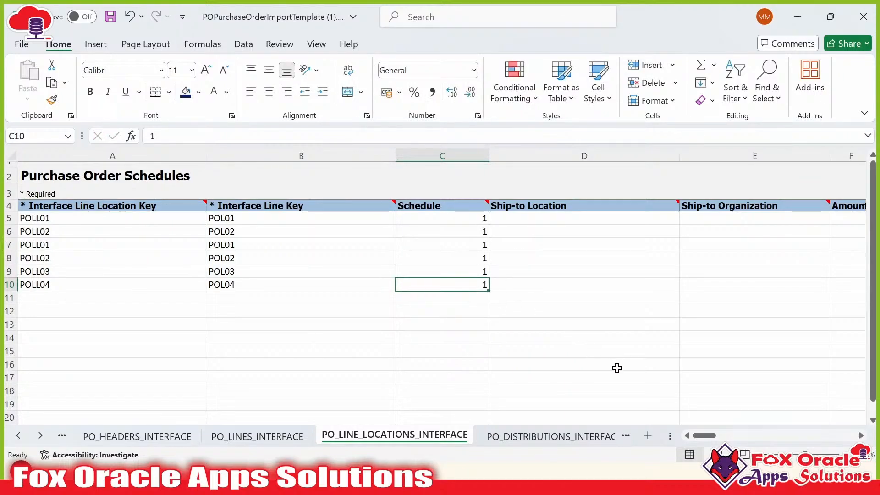
Examine the Ship-to Location and Ship-to Organization columns for rows 5 to 10
{"action": "left_click", "coordinate": [861, 436]}
{"action": "left_click", "coordinate": [861, 435]}
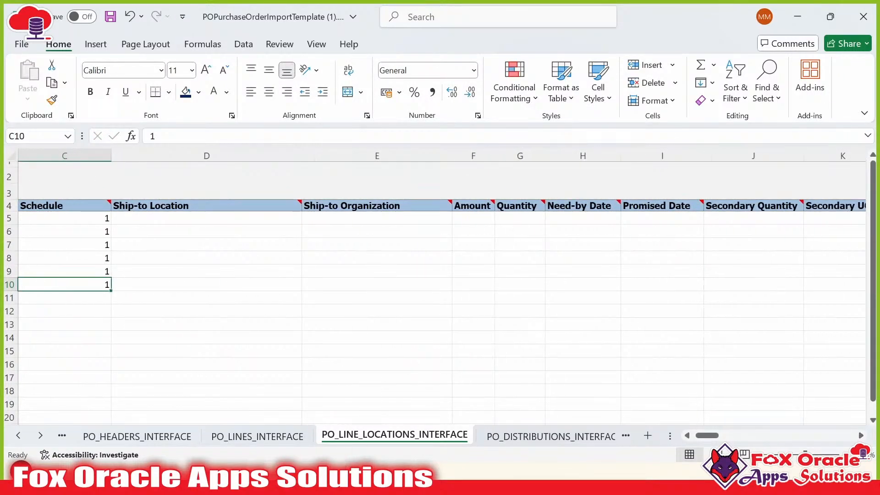
{"action": "left_click", "coordinate": [284, 478]}
{"action": "key", "text": "alt+Tab"}
{"action": "left_click_drag", "start_coordinate": [263, 232], "coordinate": [376, 298]}
{"action": "left_click", "coordinate": [405, 260]}
{"action": "left_click_drag", "start_coordinate": [181, 219], "coordinate": [413, 284]}
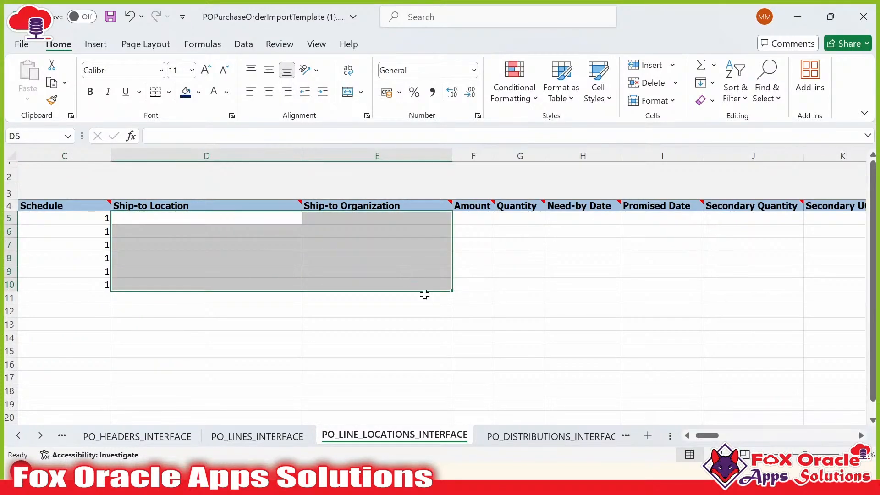
{"action": "left_click_drag", "start_coordinate": [719, 434], "coordinate": [715, 435]}
Switch to CreatePOPayload.txt in Notepad++ and examine the elements of the purchase order line and its schedule, including the ship-to codes
{"action": "key", "text": "alt+Tab"}
{"action": "key", "text": "alt+Tab"}
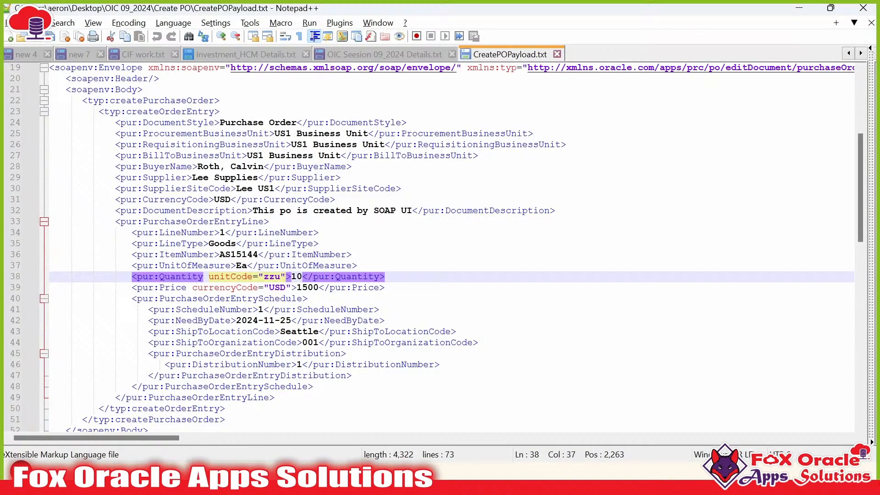
{"action": "double_click", "coordinate": [204, 222]}
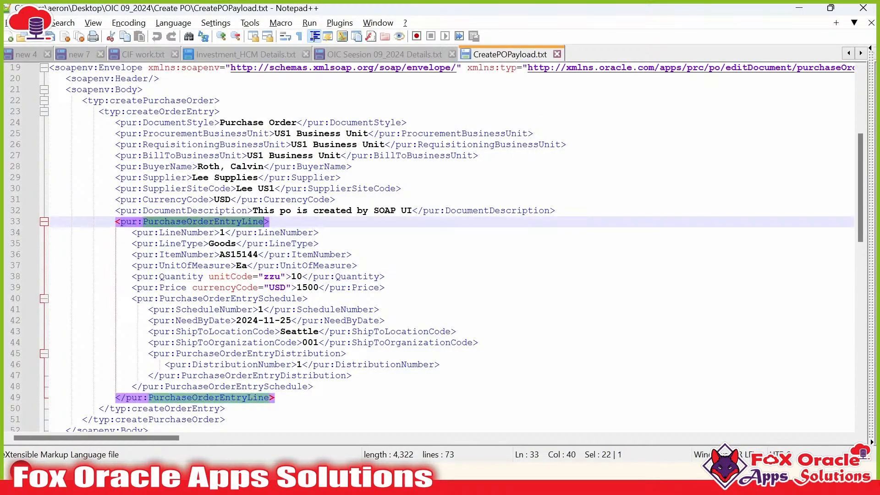
{"action": "left_click", "coordinate": [248, 221]}
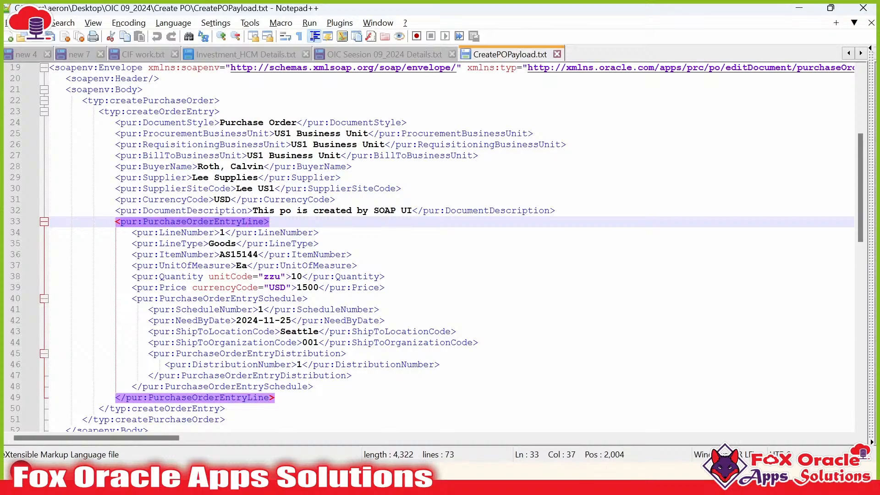
{"action": "left_click", "coordinate": [187, 243]}
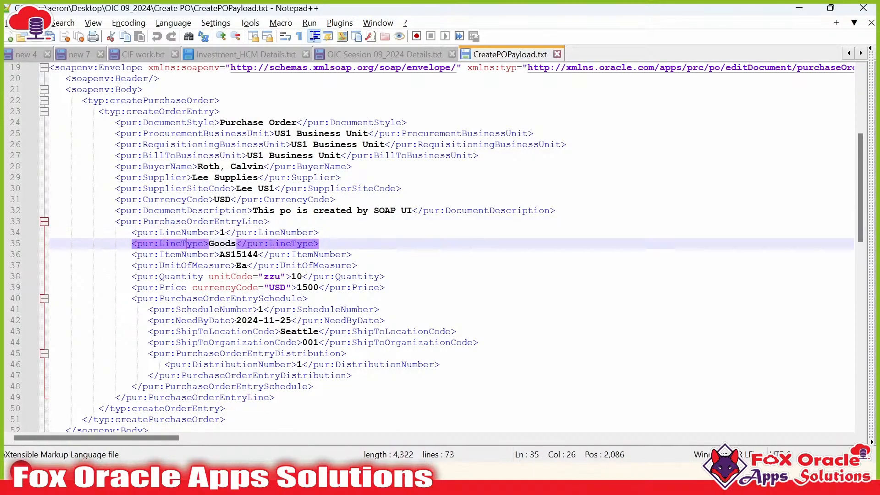
{"action": "left_click", "coordinate": [187, 255]}
{"action": "double_click", "coordinate": [187, 266]}
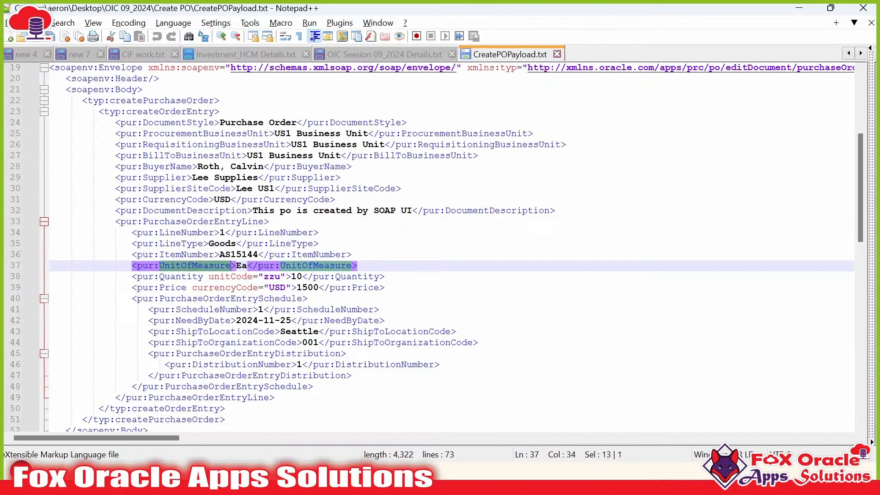
{"action": "double_click", "coordinate": [186, 287]}
{"action": "double_click", "coordinate": [232, 299]}
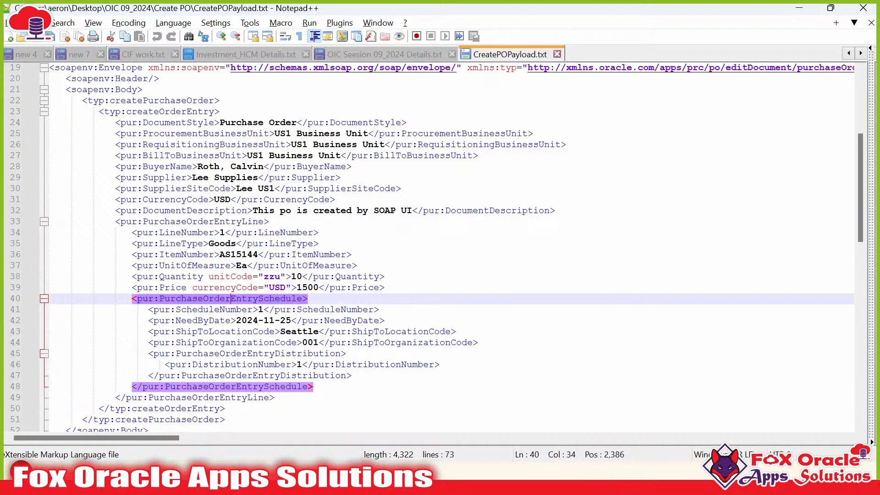
{"action": "left_click", "coordinate": [265, 299]}
{"action": "left_click_drag", "start_coordinate": [265, 299], "coordinate": [303, 299]}
{"action": "double_click", "coordinate": [228, 310]}
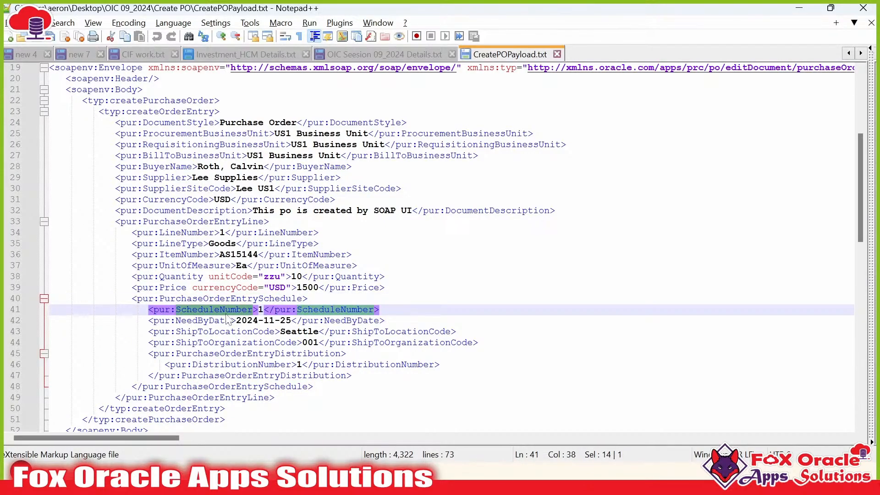
{"action": "double_click", "coordinate": [215, 321]}
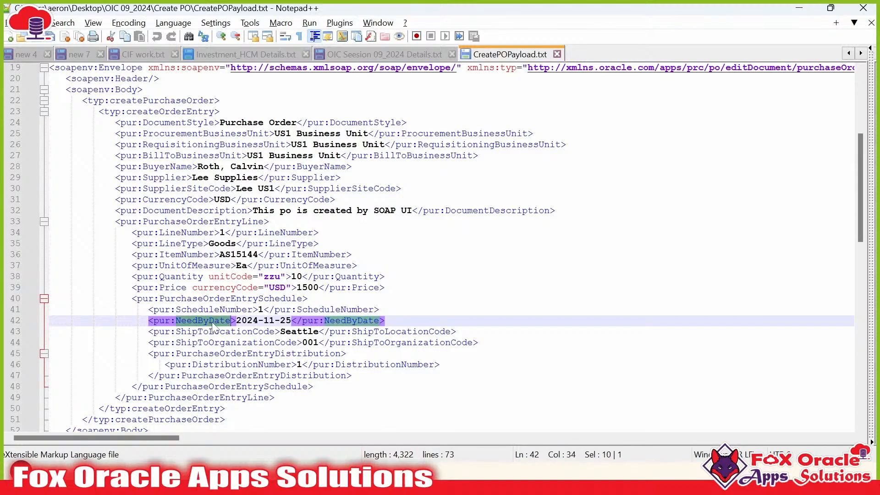
{"action": "left_click_drag", "start_coordinate": [187, 331], "coordinate": [248, 332]}
{"action": "left_click", "coordinate": [209, 343]}
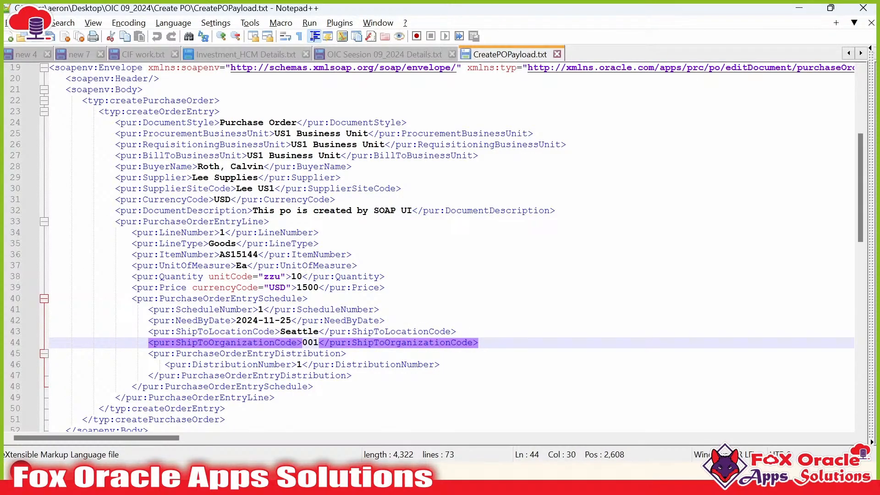
Copy the ShipToLocationCode value Seattle from the payload and paste it into the template's Ship-to Location cells D5 to D10 in Excel
{"action": "double_click", "coordinate": [295, 332]}
{"action": "key", "text": "ctrl+c"}
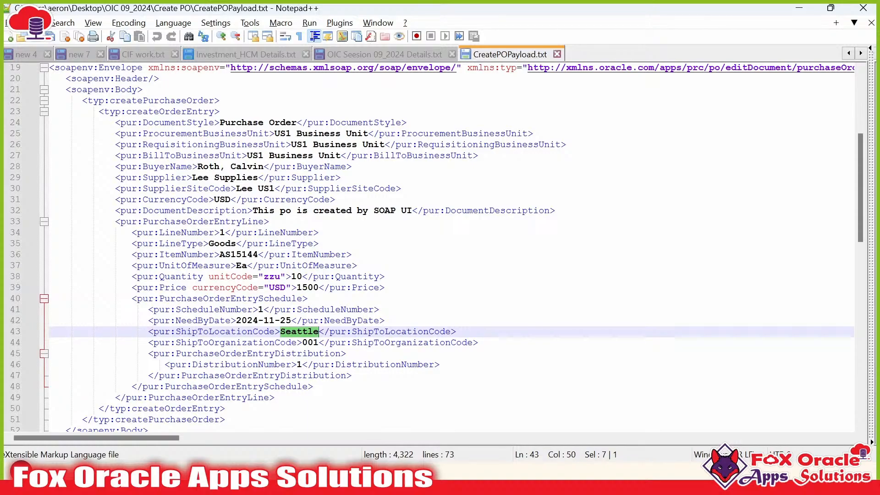
{"action": "key", "text": "alt+Tab"}
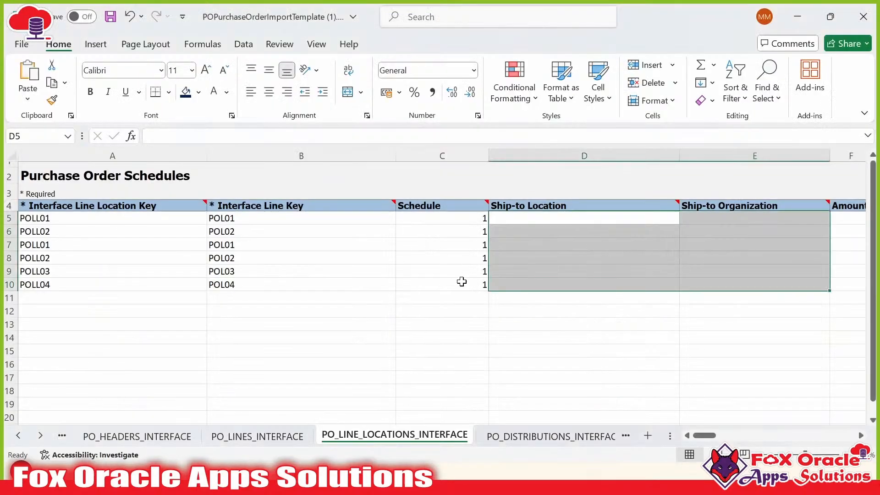
{"action": "left_click", "coordinate": [573, 312]}
{"action": "left_click", "coordinate": [565, 218]}
{"action": "double_click", "coordinate": [568, 220]}
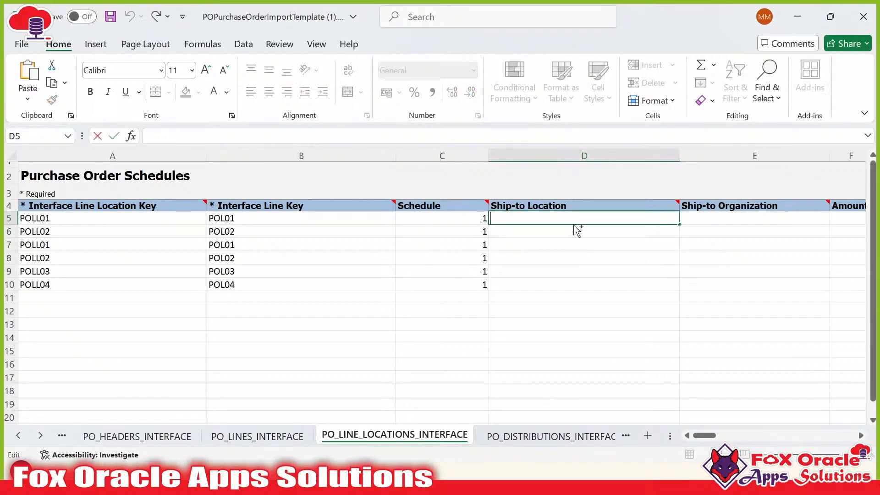
{"action": "key", "text": "ctrl+v"}
{"action": "left_click_drag", "start_coordinate": [569, 219], "coordinate": [521, 281]}
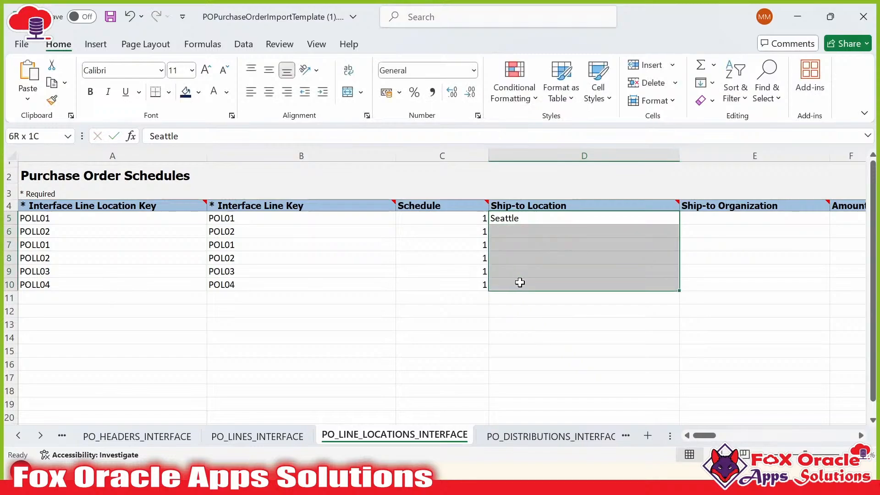
{"action": "key", "text": "ctrl+v"}
{"action": "left_click", "coordinate": [570, 298]}
Copy the ShipToOrganizationCode value 001 from the payload in Notepad++ and paste it into the Ship-to Organization cell E5 in Excel
{"action": "left_click", "coordinate": [724, 222]}
{"action": "key", "text": "alt+Tab"}
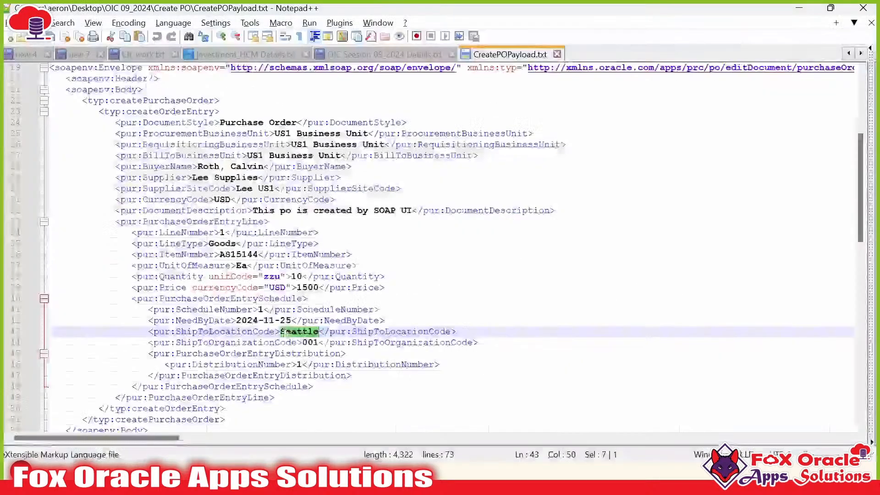
{"action": "double_click", "coordinate": [310, 343]}
{"action": "key", "text": "ctrl+c"}
{"action": "key", "text": "alt+Tab"}
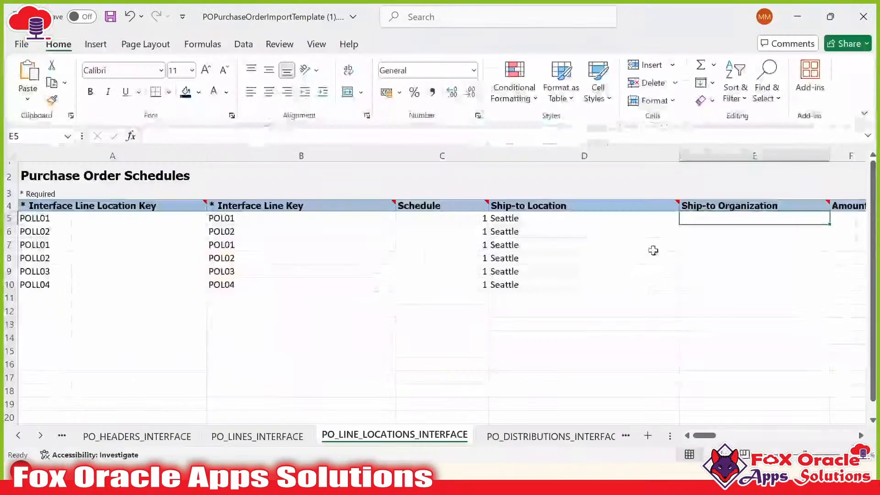
{"action": "left_click", "coordinate": [717, 243]}
{"action": "double_click", "coordinate": [721, 220]}
{"action": "key", "text": "ctrl+v"}
{"action": "left_click", "coordinate": [740, 260]}
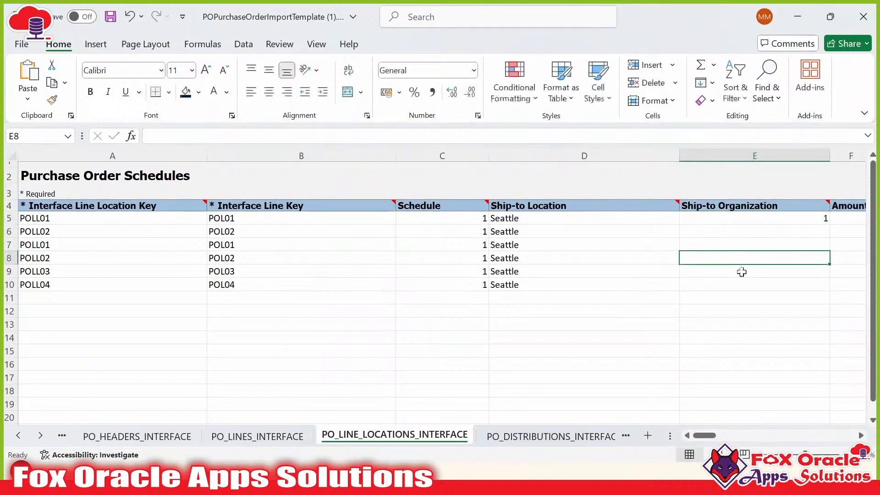
{"action": "scroll", "coordinate": [864, 440], "scroll_direction": "right", "scroll_amount": 3}
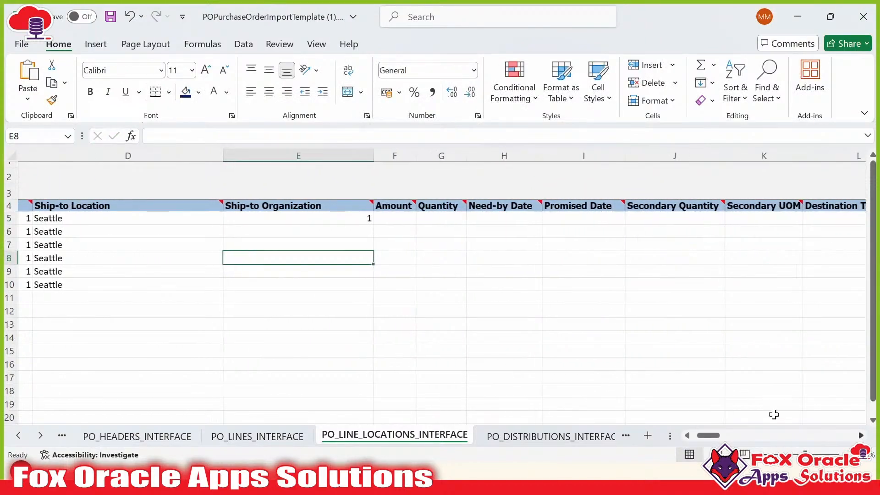
{"action": "left_click", "coordinate": [298, 222]}
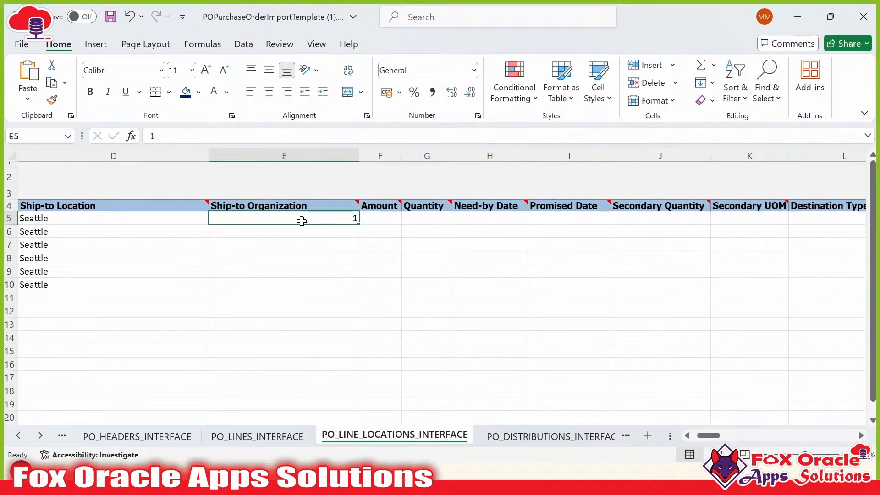
Format the Ship-to Organization column E as Number with no decimal places
{"action": "left_click", "coordinate": [310, 205]}
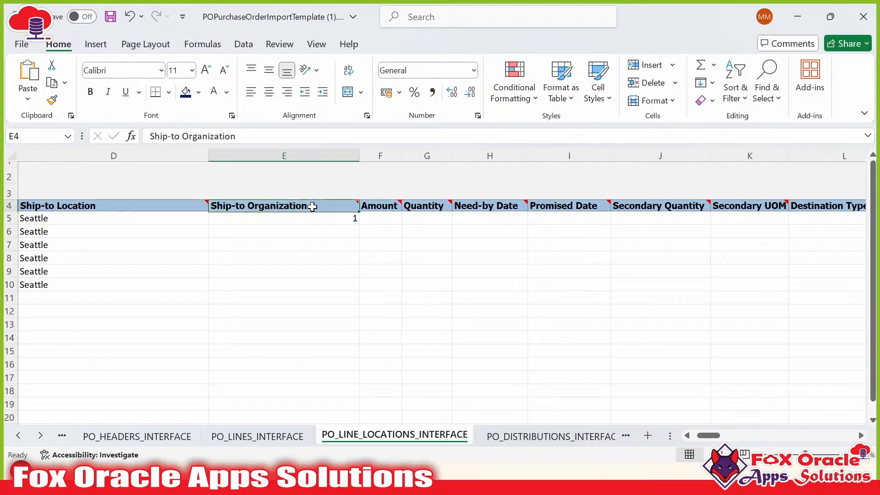
{"action": "left_click", "coordinate": [293, 156]}
{"action": "left_click", "coordinate": [474, 70]}
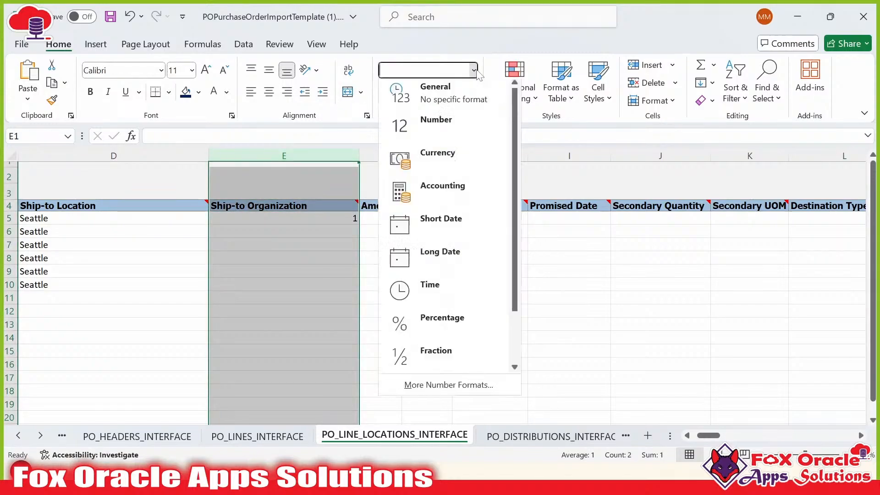
{"action": "left_click", "coordinate": [441, 386]}
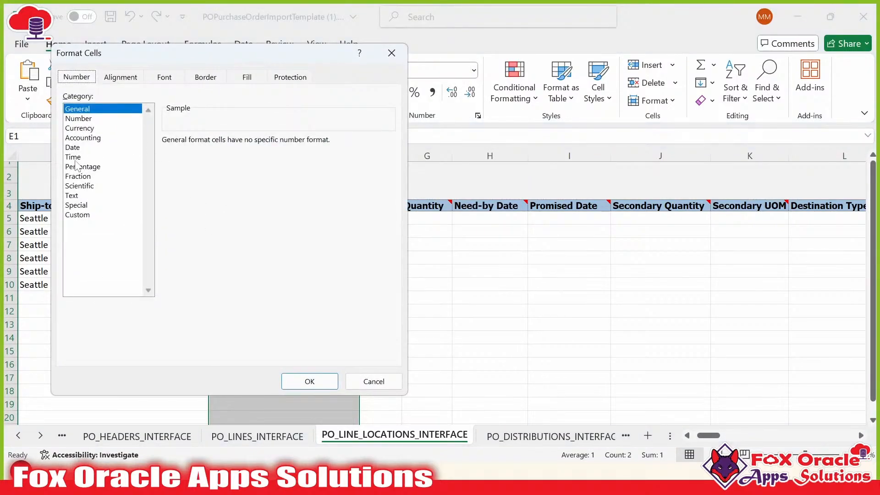
{"action": "left_click", "coordinate": [79, 119]}
{"action": "left_click", "coordinate": [254, 144]}
{"action": "left_click", "coordinate": [254, 144]}
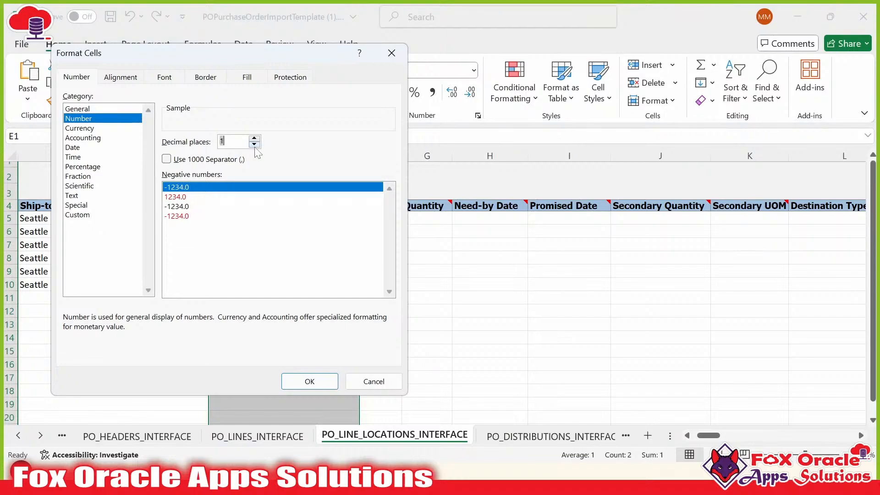
{"action": "left_click", "coordinate": [310, 382]}
{"action": "left_click", "coordinate": [414, 298]}
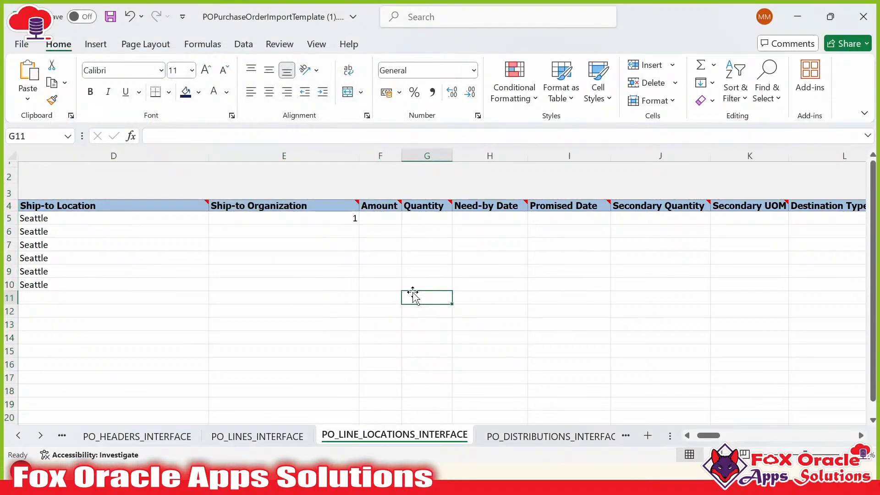
Try entering 001 in the number-formatted Ship-to Organization cell E5
{"action": "left_click", "coordinate": [324, 221]}
{"action": "type", "text": "001"}
{"action": "key", "text": "Return"}
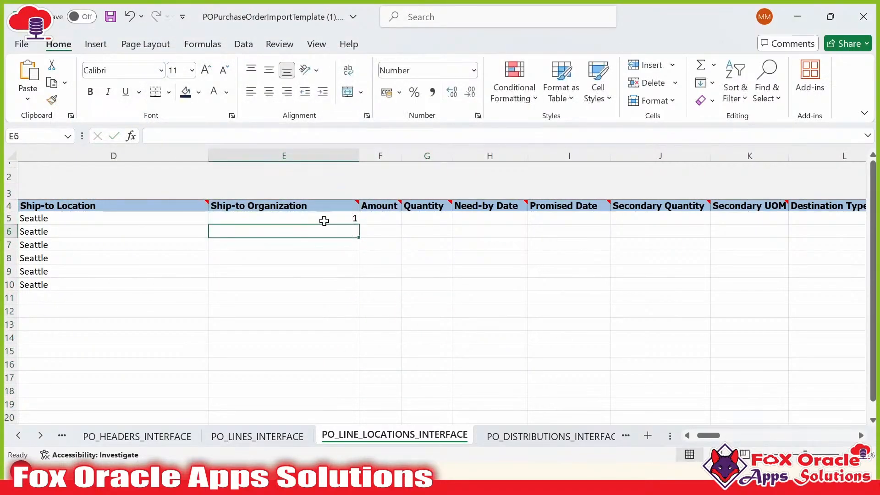
{"action": "left_click", "coordinate": [324, 221]}
Format the Ship-to Organization column E as Text
{"action": "left_click", "coordinate": [307, 155]}
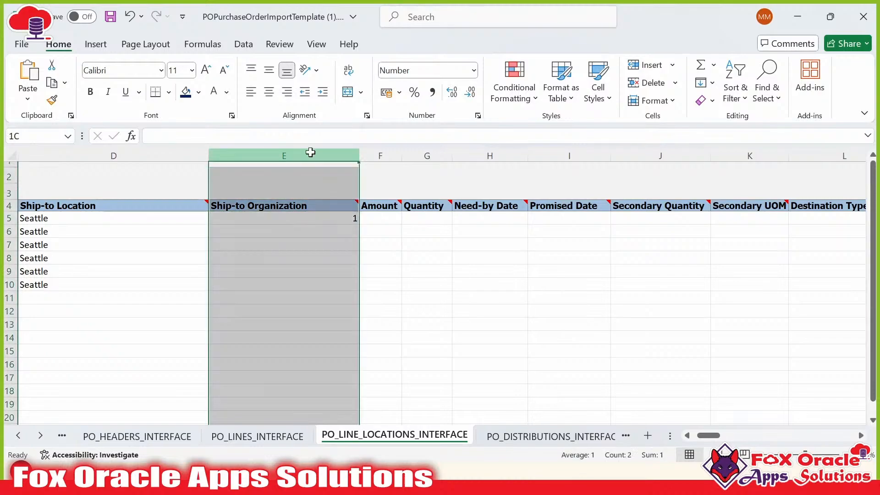
{"action": "left_click", "coordinate": [474, 70]}
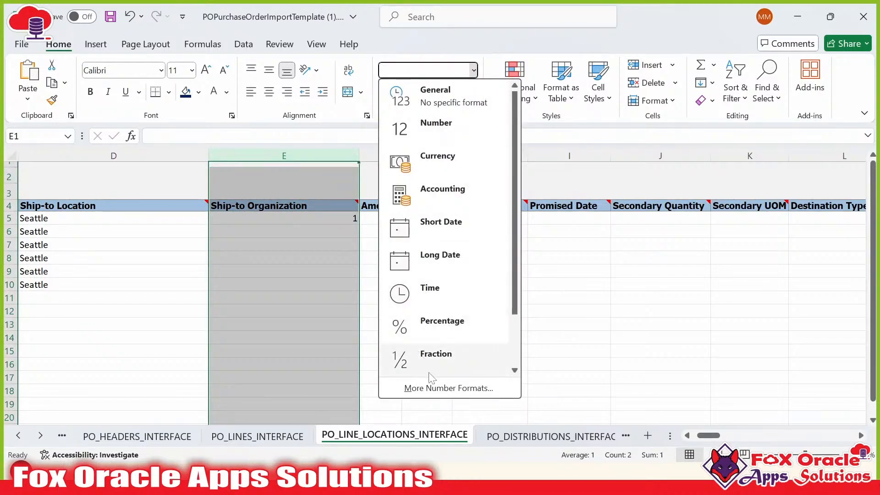
{"action": "left_click", "coordinate": [441, 388]}
{"action": "left_click", "coordinate": [78, 157]}
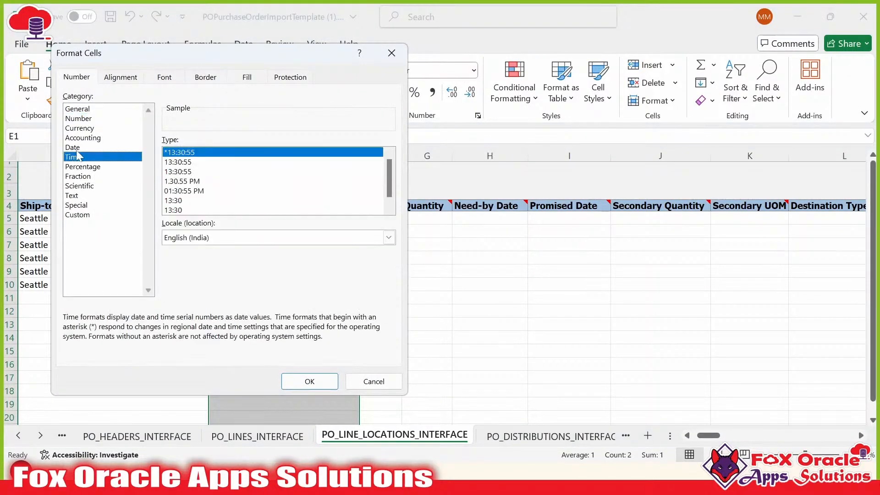
{"action": "left_click", "coordinate": [74, 196]}
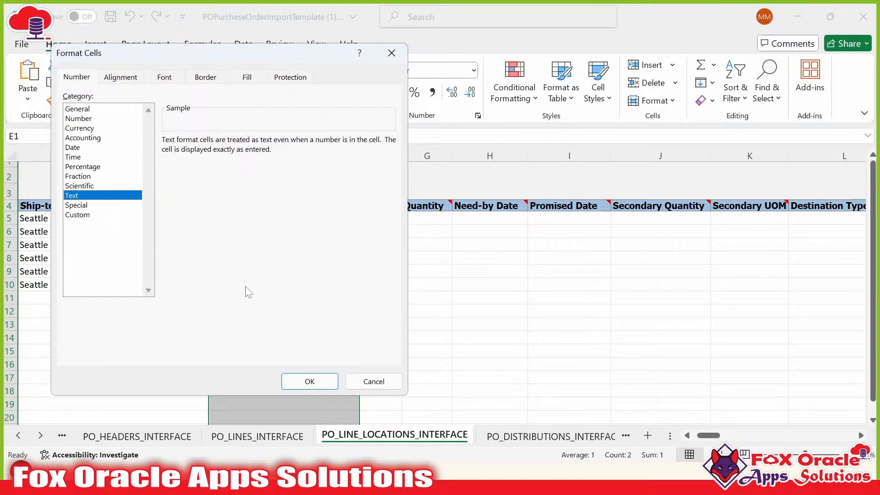
{"action": "left_click", "coordinate": [301, 380]}
Enter 001 as the Ship-to Organization value in cell E5
{"action": "double_click", "coordinate": [243, 220]}
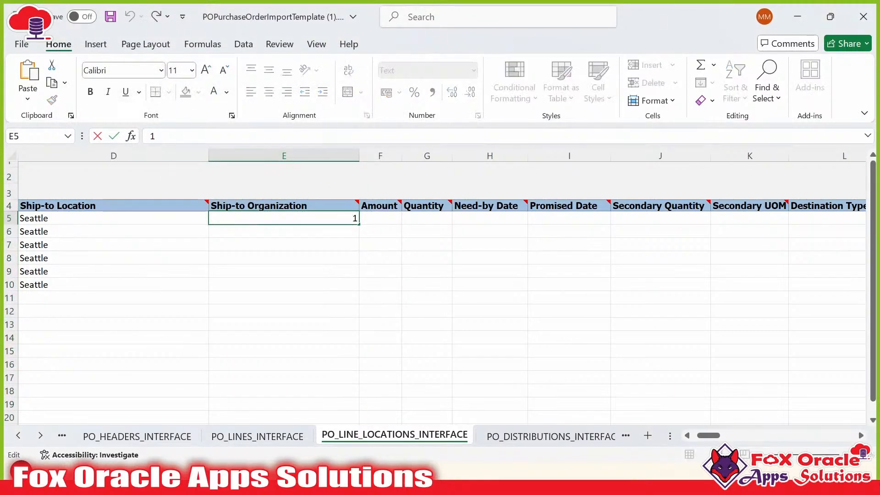
{"action": "double_click", "coordinate": [356, 218]}
{"action": "type", "text": "00"}
{"action": "key", "text": "Return"}
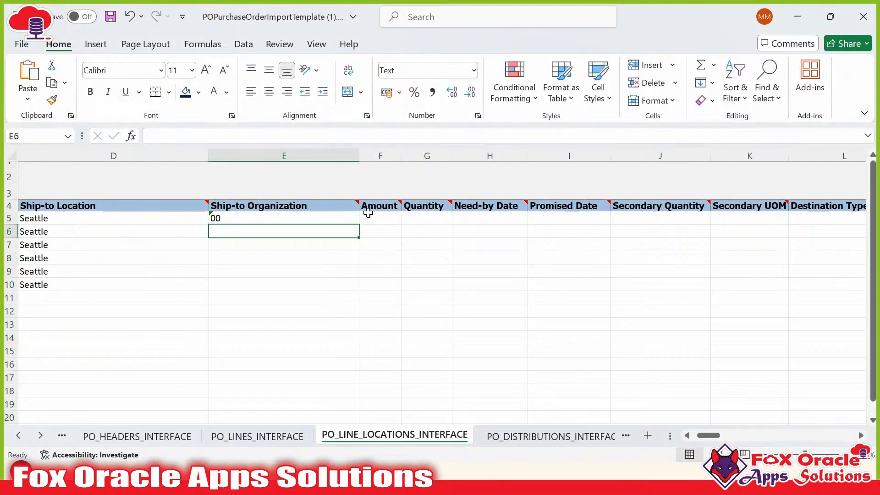
{"action": "double_click", "coordinate": [317, 217]}
{"action": "type", "text": "1"}
{"action": "left_click", "coordinate": [329, 282]}
Fill the Ship-to Organization value 001 from E5 down to E10
{"action": "left_click", "coordinate": [283, 221]}
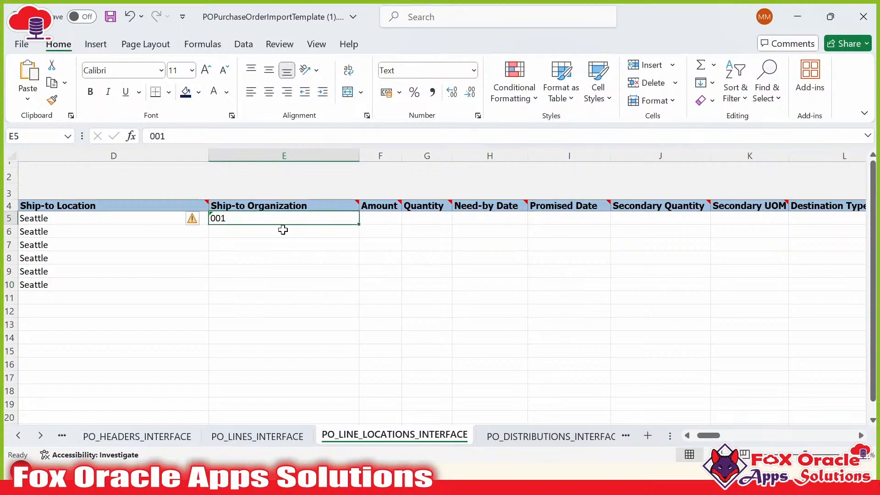
{"action": "left_click", "coordinate": [237, 280], "text": "shift"}
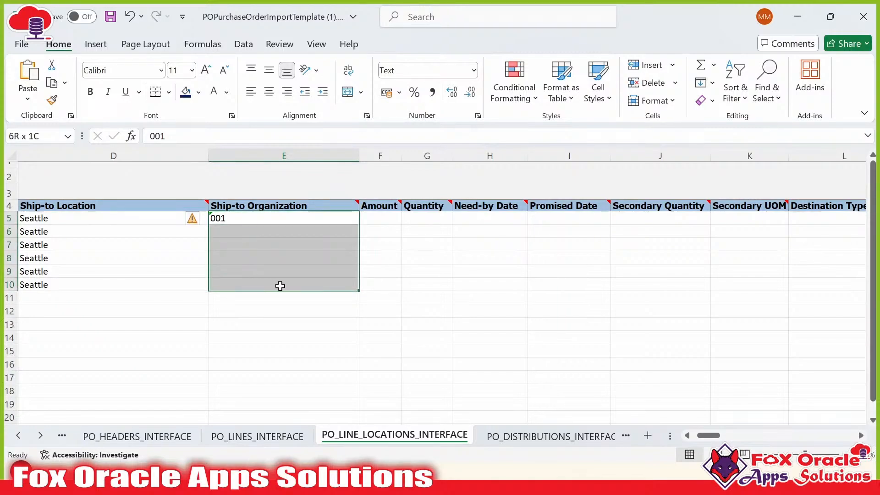
{"action": "key", "text": "ctrl+d"}
{"action": "left_click", "coordinate": [310, 283]}
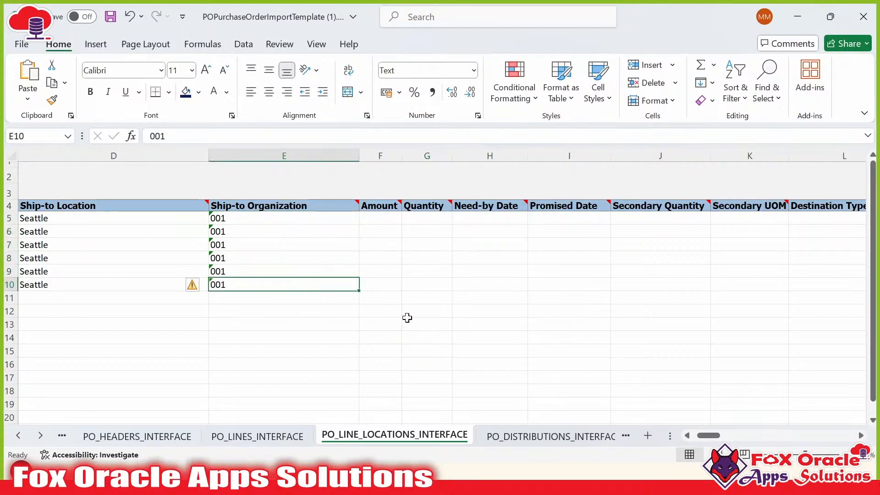
Compare the payload's schedule elements in Notepad++ with the filled and empty columns of the line locations sheet in Excel
{"action": "left_click_drag", "start_coordinate": [387, 219], "coordinate": [394, 281]}
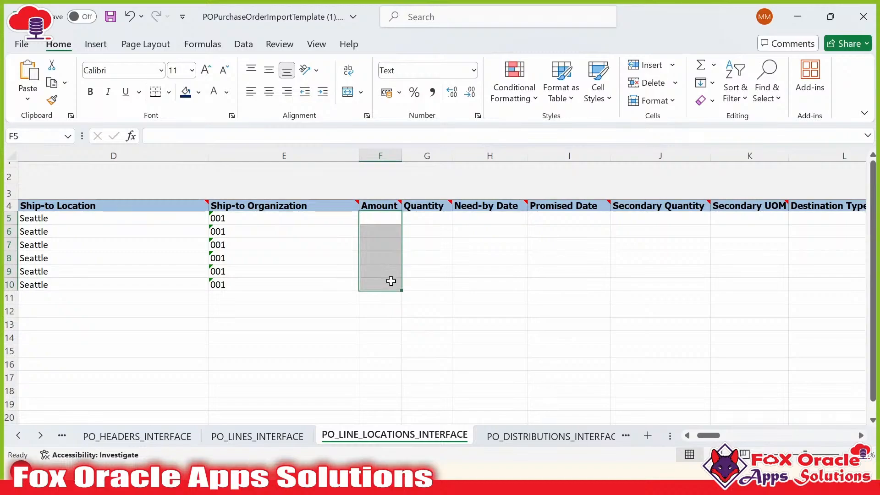
{"action": "key", "text": "alt+Tab"}
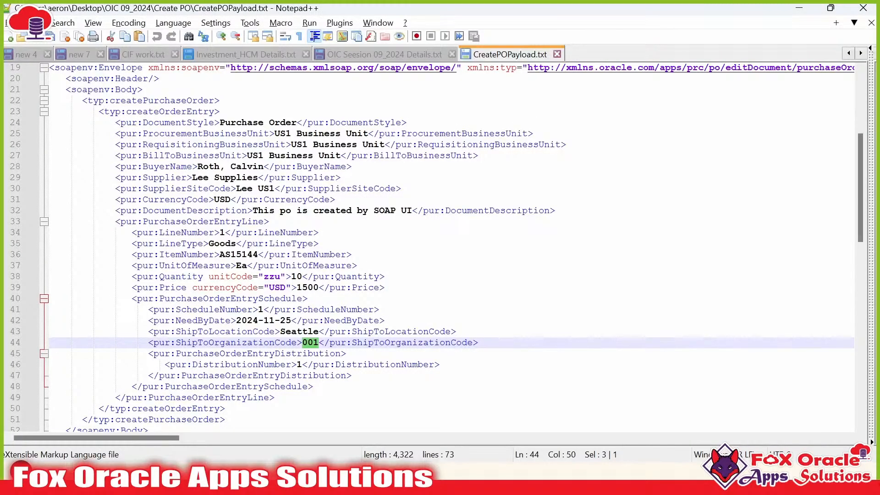
{"action": "left_click_drag", "start_coordinate": [149, 310], "coordinate": [479, 343]}
{"action": "key", "text": "alt+Tab"}
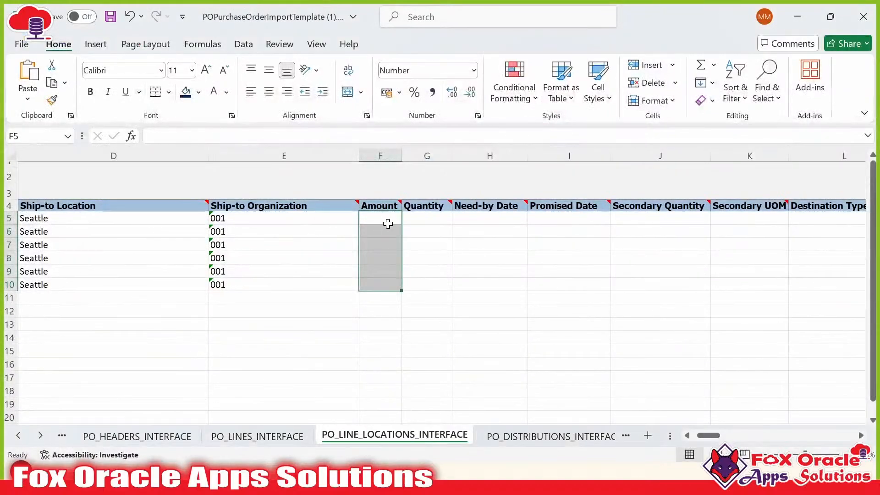
{"action": "left_click", "coordinate": [387, 222]}
{"action": "left_click", "coordinate": [439, 218]}
{"action": "left_click_drag", "start_coordinate": [383, 214], "coordinate": [777, 295]}
{"action": "left_click", "coordinate": [472, 247]}
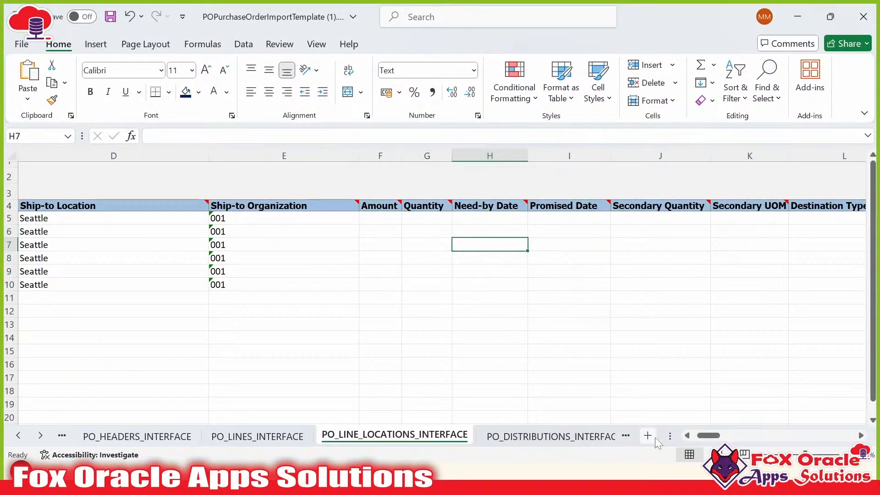
{"action": "left_click_drag", "start_coordinate": [705, 436], "coordinate": [678, 439]}
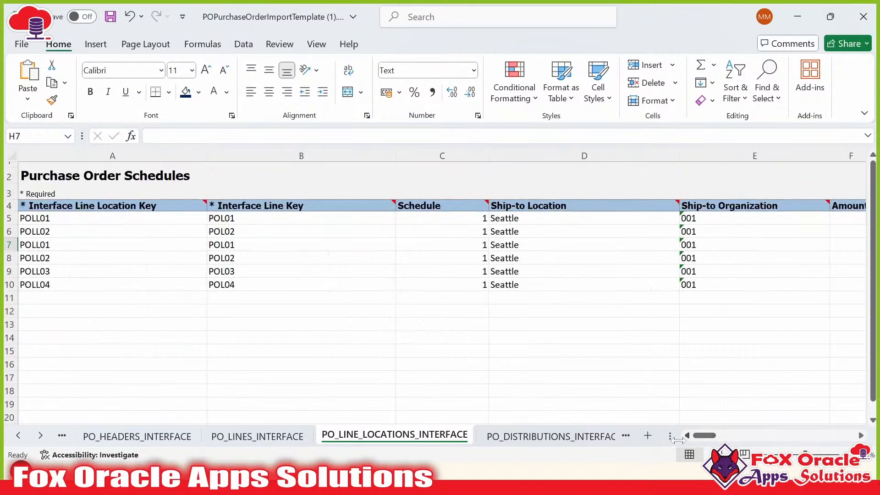
Open the PO_DISTRIBUTIONS_INTERFACE sheet and widen column B to fit the Interface Line Location Key header
{"action": "left_click", "coordinate": [536, 438]}
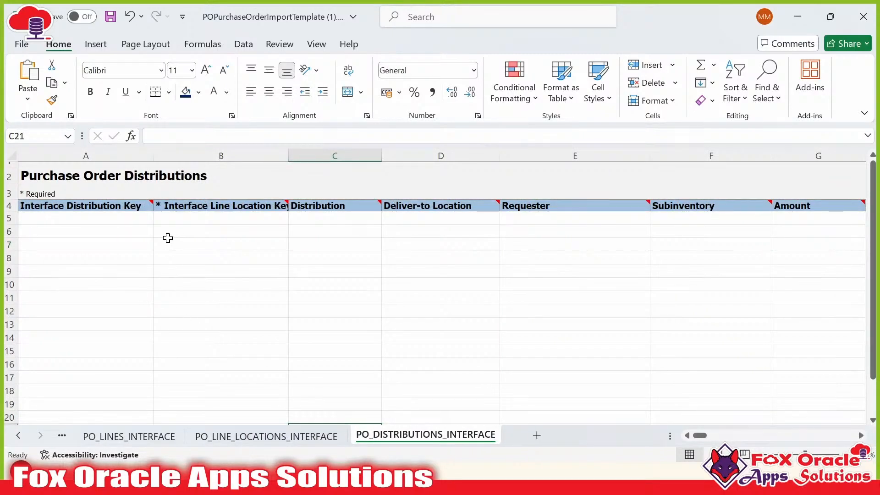
{"action": "left_click", "coordinate": [215, 222]}
{"action": "left_click_drag", "start_coordinate": [288, 156], "coordinate": [320, 156]}
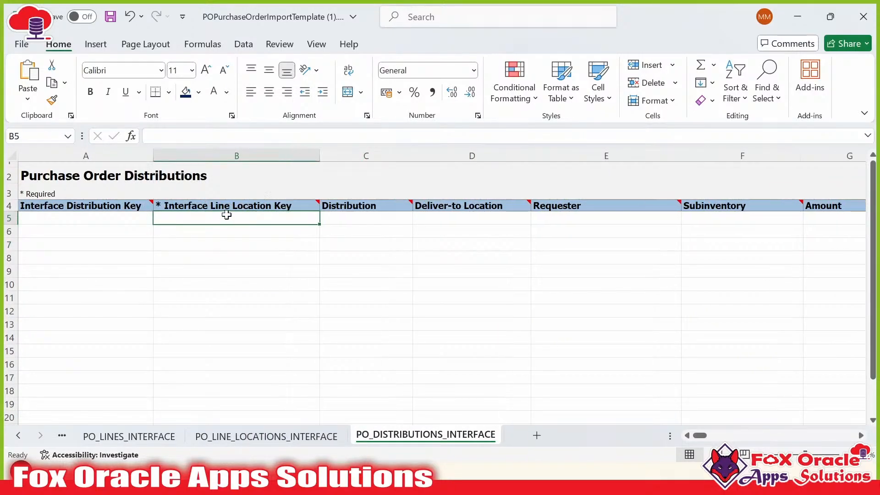
{"action": "left_click", "coordinate": [195, 203]}
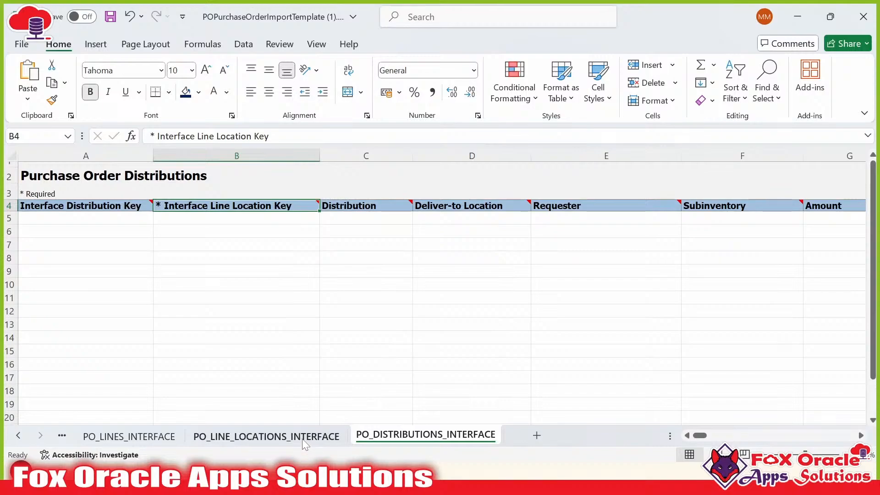
Copy the Interface Line Location Keys A5 to A10 from PO_LINE_LOCATIONS_INTERFACE into cells B5 to B10 of PO_DISTRIBUTIONS_INTERFACE
{"action": "left_click", "coordinate": [265, 436]}
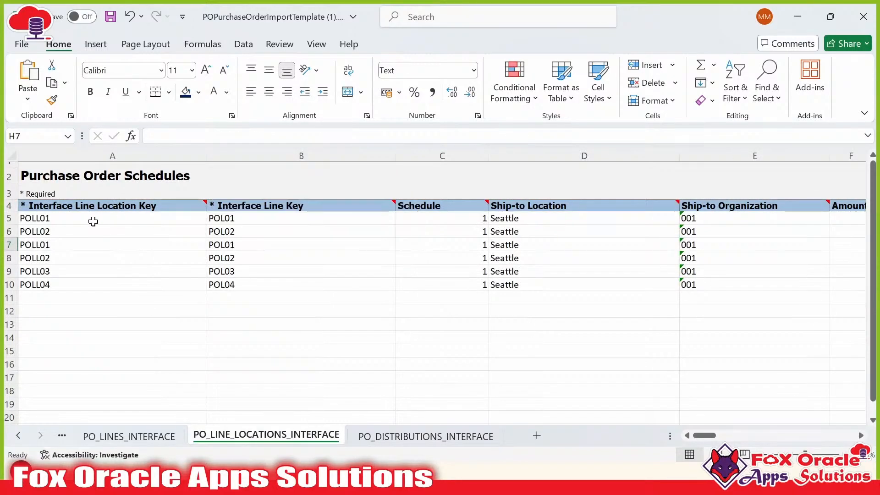
{"action": "left_click_drag", "start_coordinate": [90, 220], "coordinate": [88, 292]}
{"action": "key", "text": "ctrl+c"}
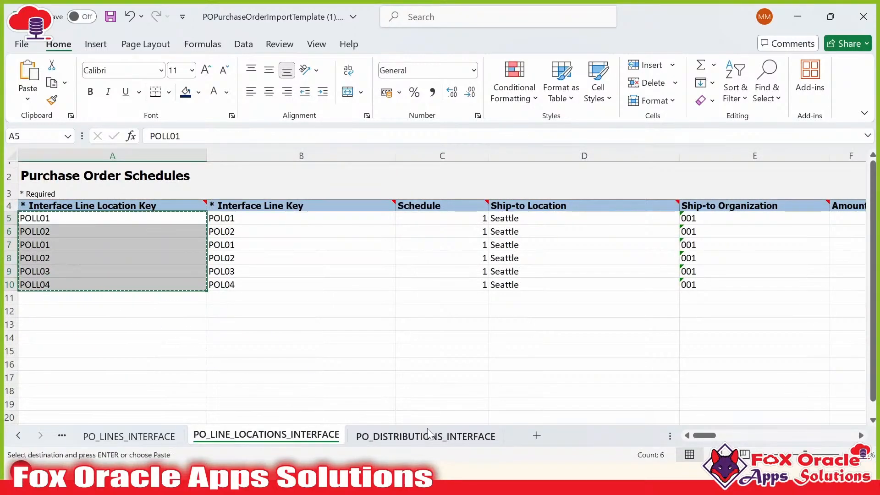
{"action": "left_click", "coordinate": [424, 436]}
{"action": "left_click", "coordinate": [277, 219]}
{"action": "key", "text": "ctrl+v"}
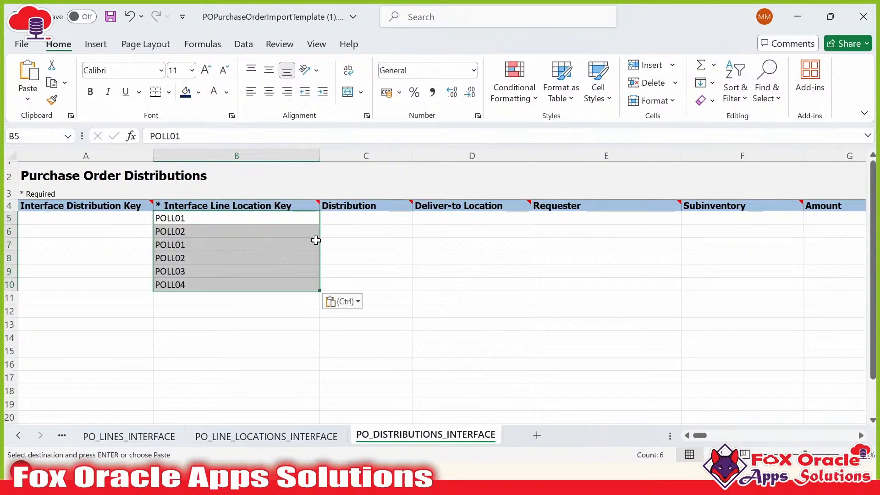
{"action": "left_click", "coordinate": [203, 271]}
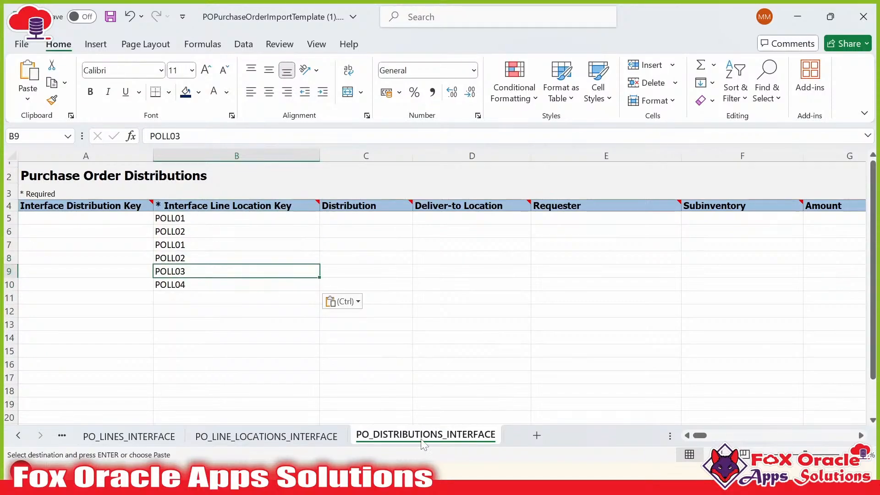
Enter POLLD01 as the Interface Distribution Key in A5 and extend the series to POLLD02 in A6
{"action": "left_click", "coordinate": [348, 218]}
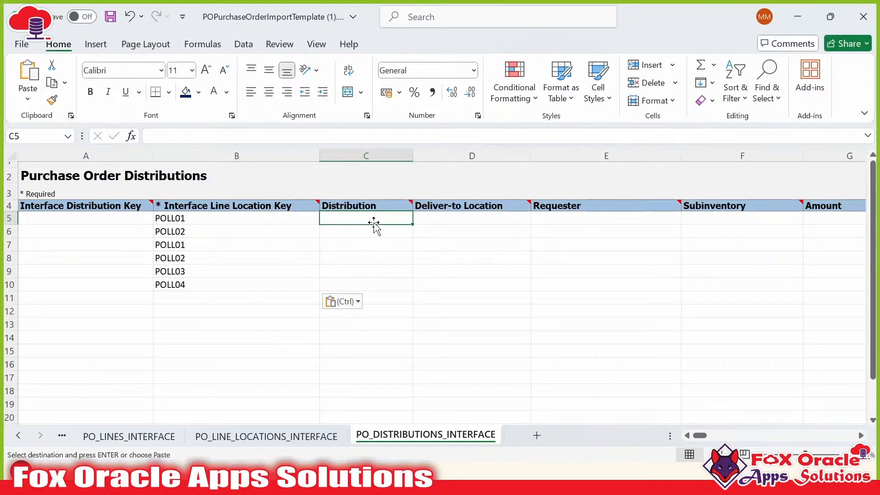
{"action": "left_click", "coordinate": [209, 224]}
{"action": "left_click", "coordinate": [204, 232]}
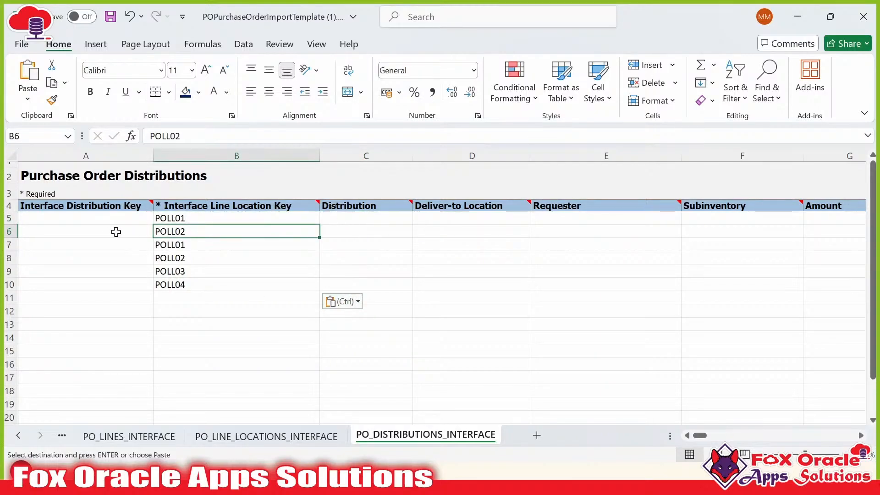
{"action": "left_click", "coordinate": [60, 211]}
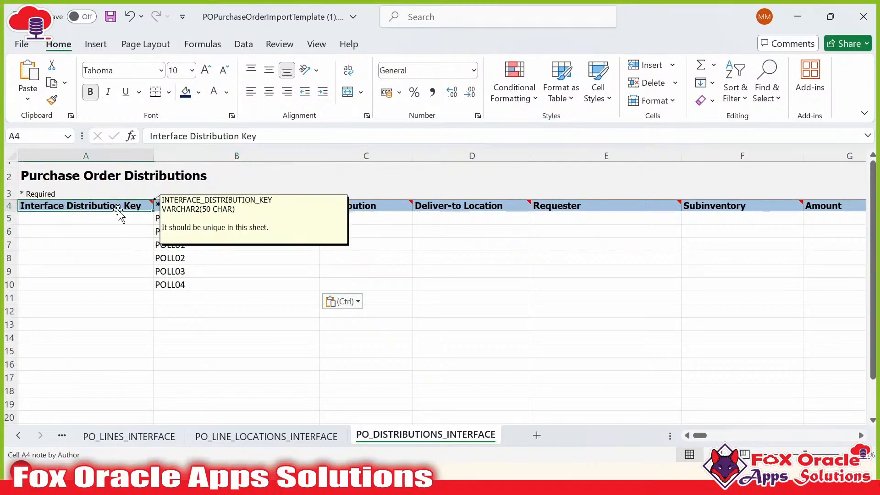
{"action": "left_click", "coordinate": [95, 221]}
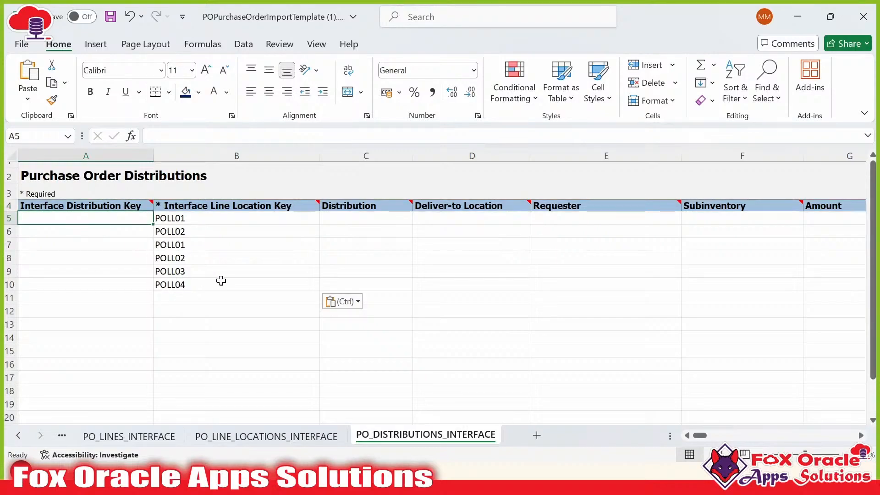
{"action": "type", "text": "POLLD"}
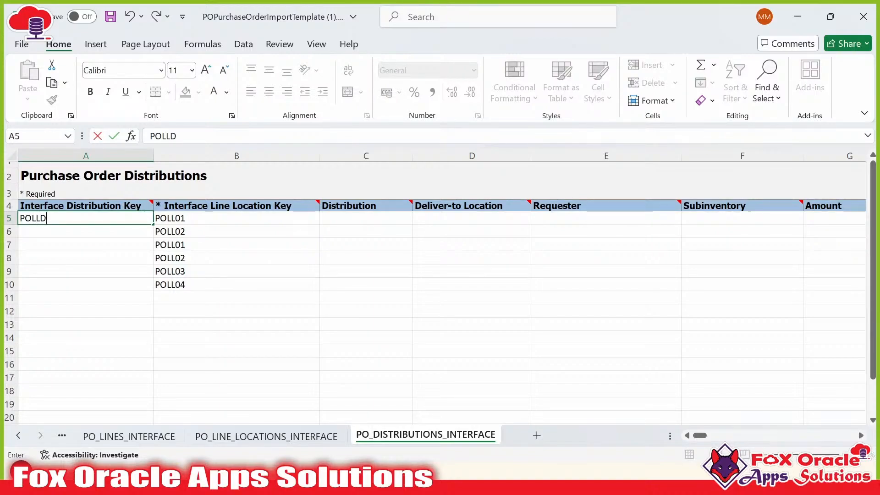
{"action": "type", "text": "01"}
{"action": "left_click", "coordinate": [112, 219]}
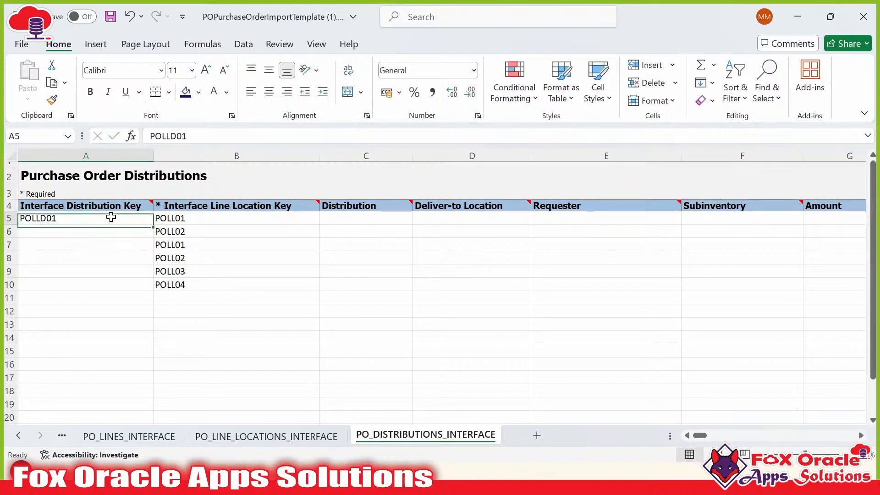
{"action": "left_click_drag", "start_coordinate": [154, 227], "coordinate": [138, 233]}
{"action": "left_click", "coordinate": [123, 242]}
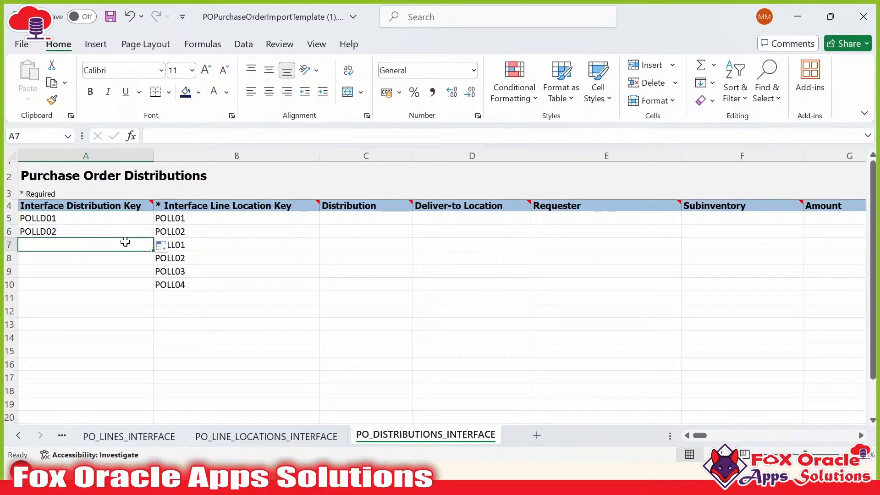
Copy the distribution key from A6 into A7 and change the copy to POLLD01
{"action": "left_click", "coordinate": [112, 234]}
{"action": "key", "text": "ctrl+c"}
{"action": "left_click", "coordinate": [115, 247]}
{"action": "key", "text": "ctrl+v"}
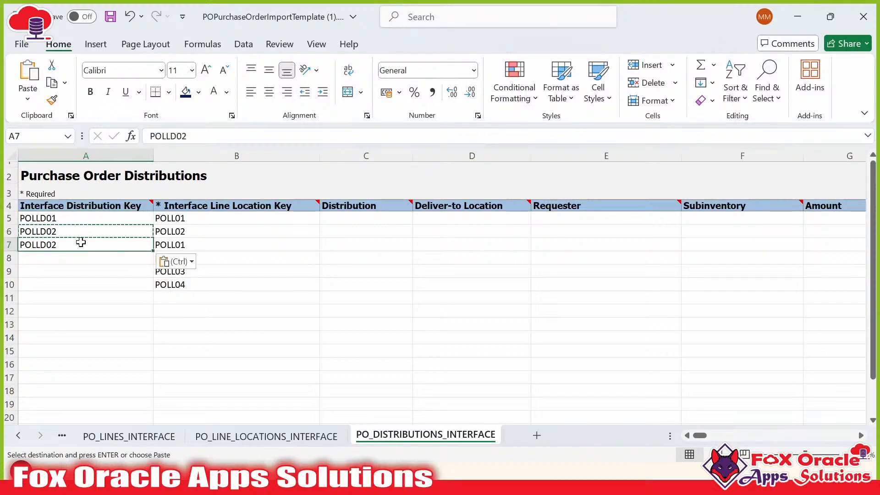
{"action": "double_click", "coordinate": [79, 243]}
{"action": "left_click", "coordinate": [80, 259]}
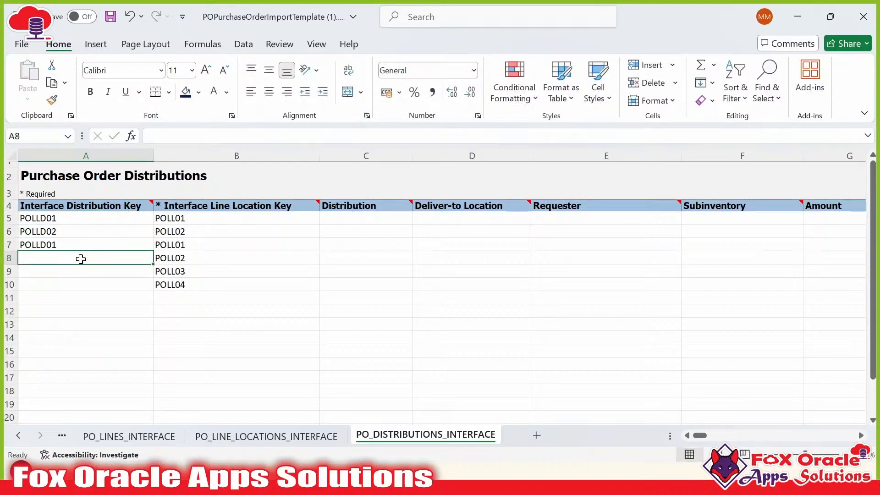
Extend the distribution key series from A7 down to POLLD04 in A10
{"action": "left_click", "coordinate": [142, 248]}
{"action": "left_click_drag", "start_coordinate": [153, 251], "coordinate": [152, 290]}
{"action": "left_click", "coordinate": [184, 337]}
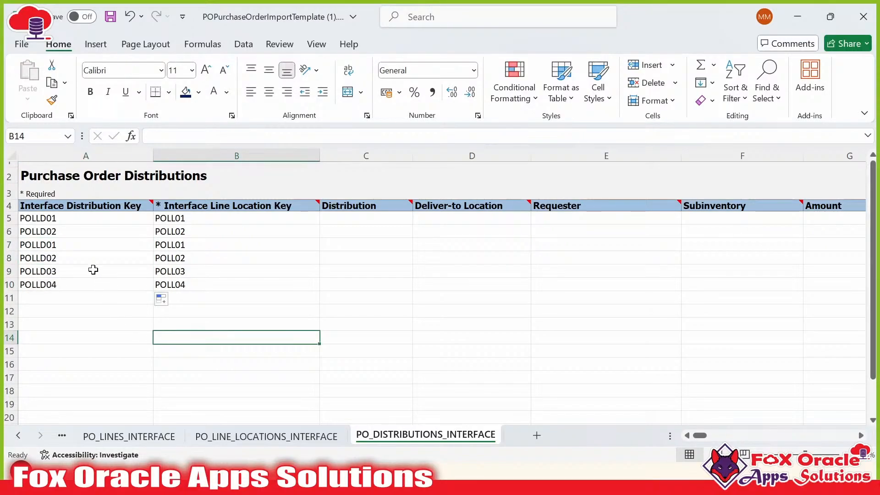
{"action": "left_click", "coordinate": [93, 247]}
{"action": "left_click", "coordinate": [94, 294]}
{"action": "left_click", "coordinate": [232, 297]}
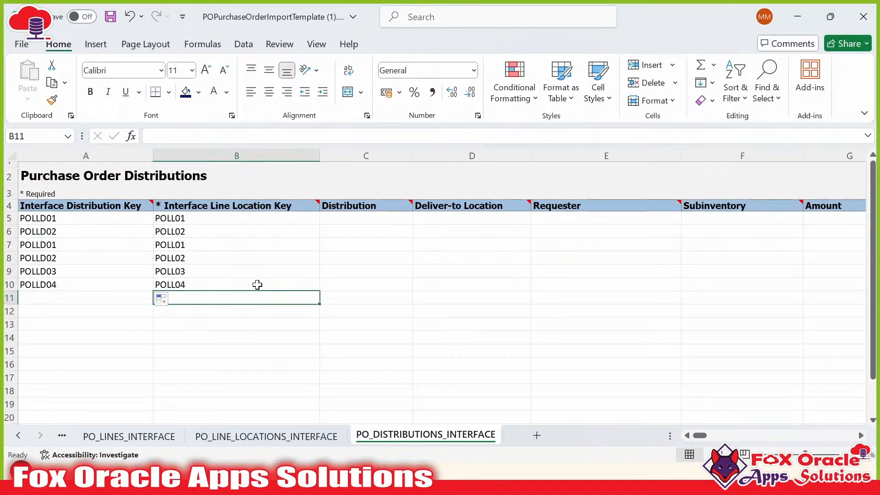
{"action": "left_click", "coordinate": [234, 247]}
Enter 1 as the Distribution number in each of the cells C5 to C10
{"action": "left_click", "coordinate": [387, 222]}
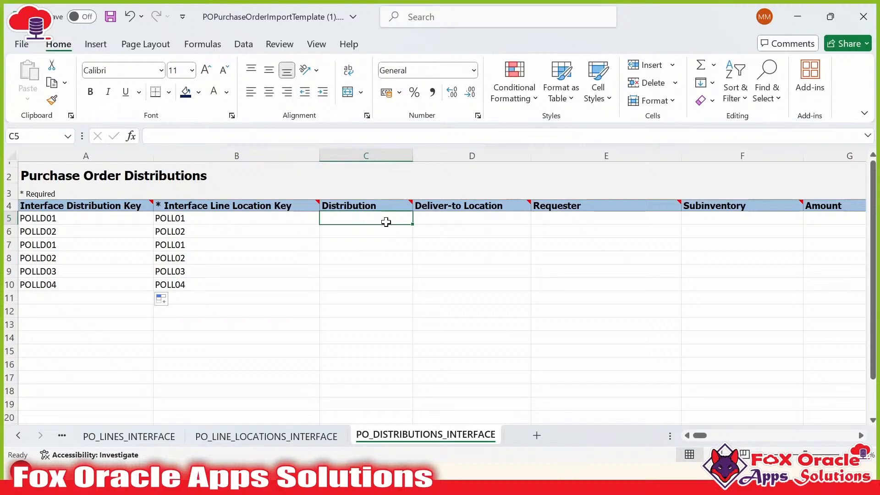
{"action": "type", "text": "1"}
{"action": "key", "text": "Return"}
{"action": "type", "text": "2"}
{"action": "key", "text": "BackSpace"}
{"action": "type", "text": "1"}
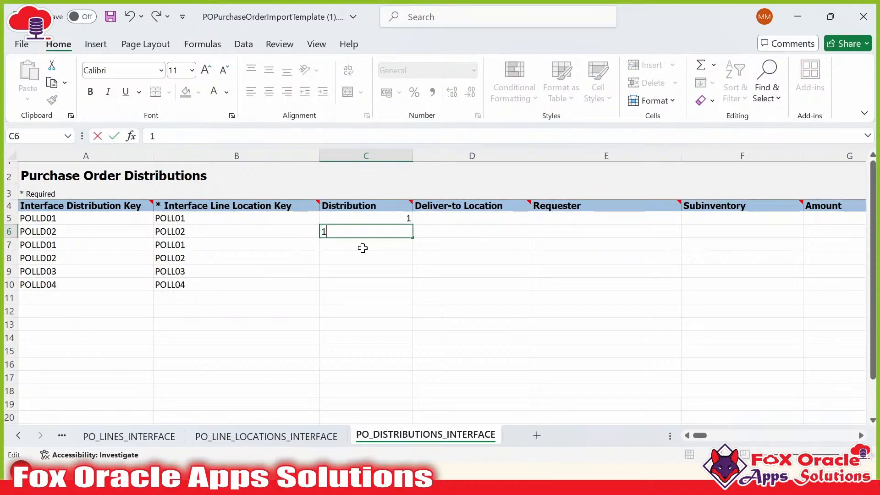
{"action": "key", "text": "Return"}
{"action": "type", "text": "1"}
{"action": "key", "text": "Return"}
{"action": "type", "text": "1"}
{"action": "key", "text": "Return"}
{"action": "type", "text": "1"}
{"action": "key", "text": "Return"}
{"action": "type", "text": "1"}
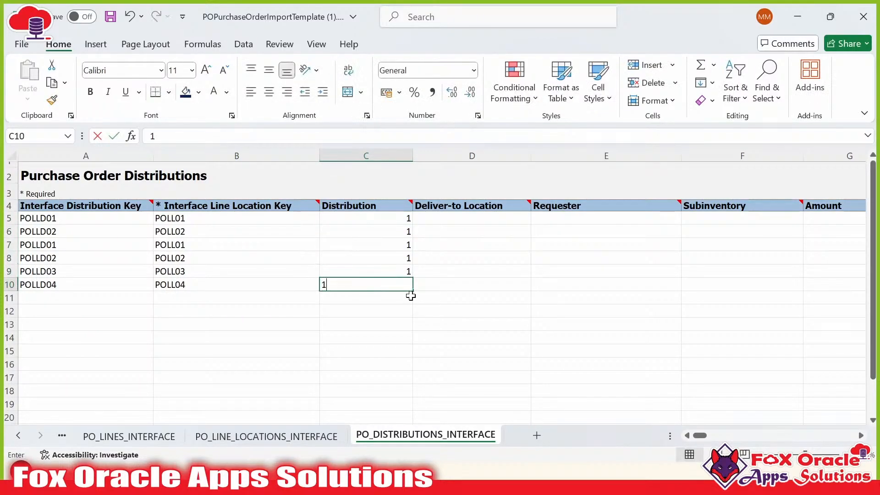
{"action": "left_click", "coordinate": [419, 296]}
Check the distribution element of the payload in Notepad++ against the Distribution, Deliver-to Location and Requester columns in Excel
{"action": "left_click_drag", "start_coordinate": [478, 219], "coordinate": [493, 285]}
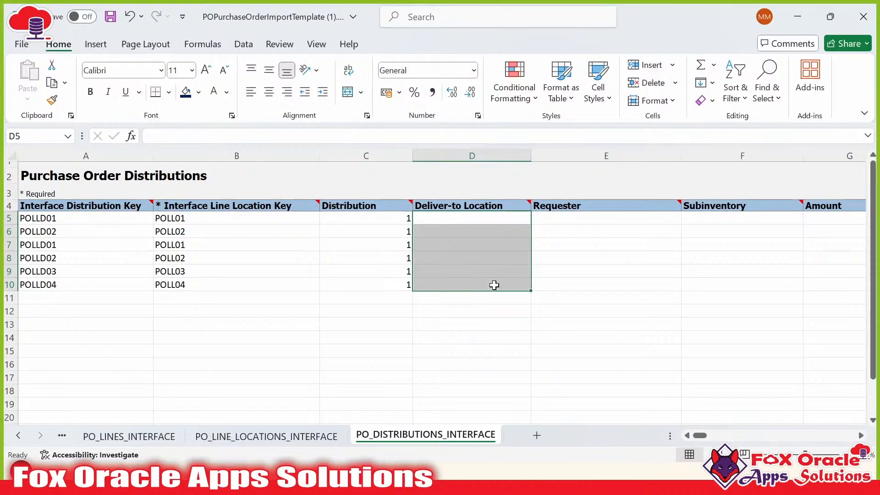
{"action": "left_click_drag", "start_coordinate": [596, 218], "coordinate": [605, 285]}
{"action": "key", "text": "alt+Tab"}
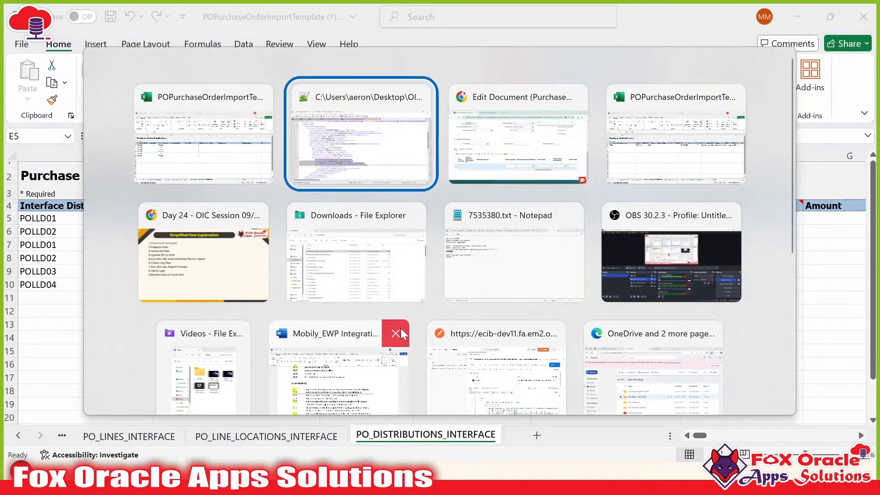
{"action": "left_click", "coordinate": [394, 172]}
{"action": "left_click", "coordinate": [264, 332]}
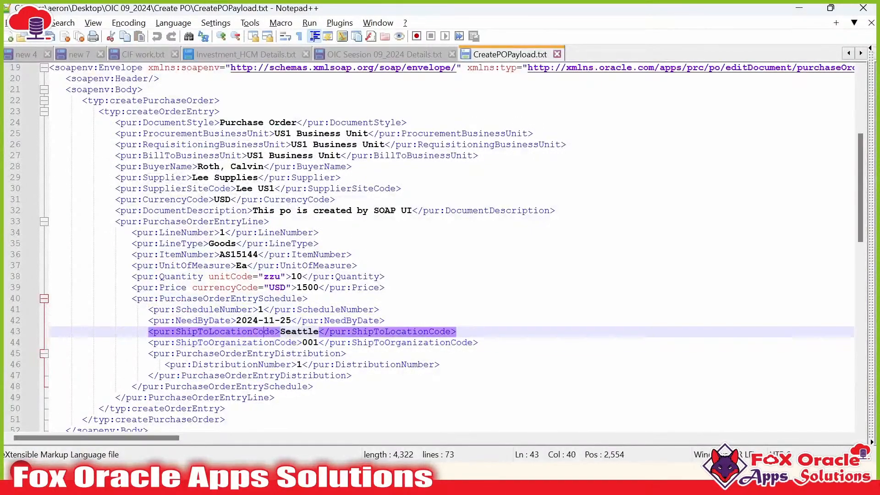
{"action": "left_click", "coordinate": [253, 365]}
{"action": "double_click", "coordinate": [253, 365]}
{"action": "key", "text": "alt+Tab"}
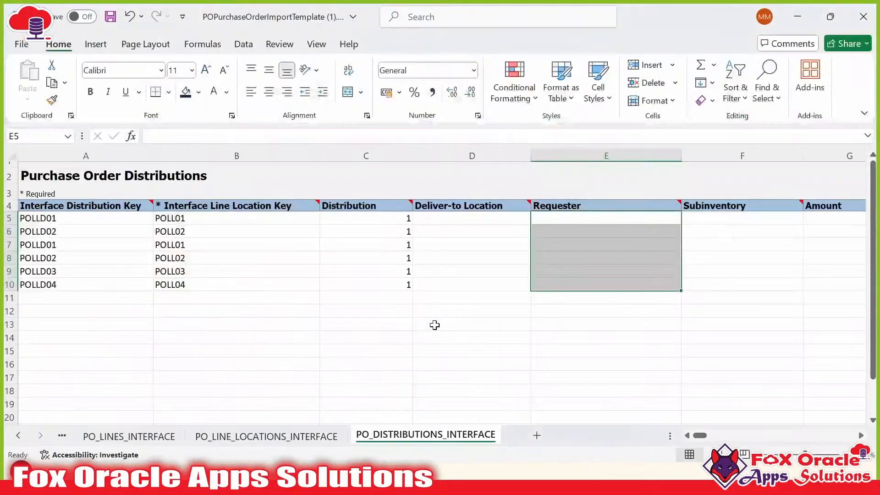
{"action": "left_click_drag", "start_coordinate": [391, 220], "coordinate": [393, 287]}
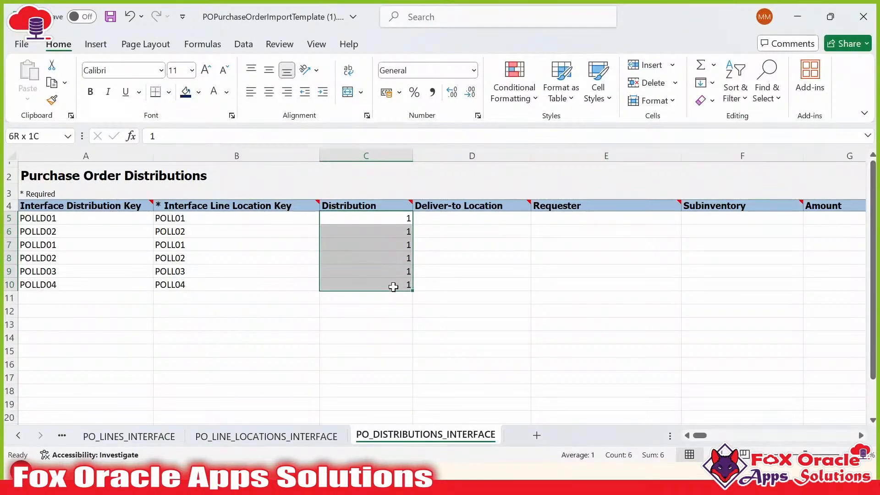
Examine the remaining distributions columns, including Amount, Quantity and the charge account segments, for data that must be filled in
{"action": "left_click", "coordinate": [709, 436]}
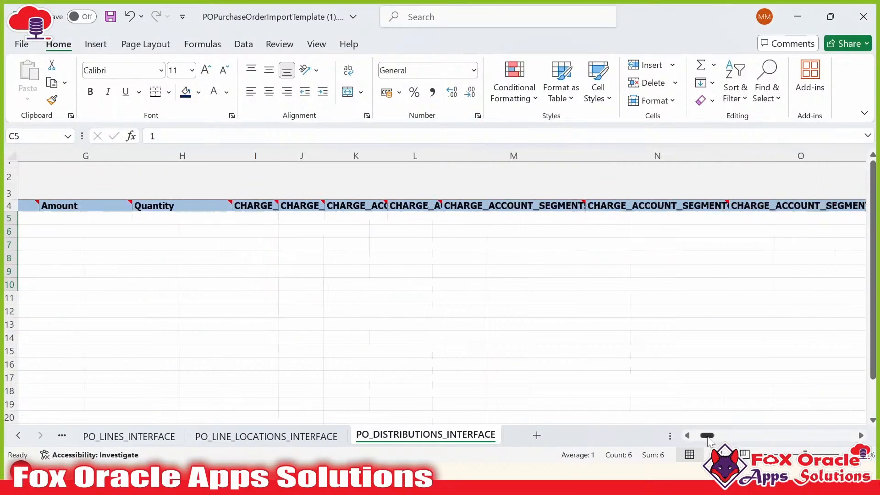
{"action": "left_click_drag", "start_coordinate": [709, 436], "coordinate": [699, 437]}
{"action": "left_click", "coordinate": [601, 316]}
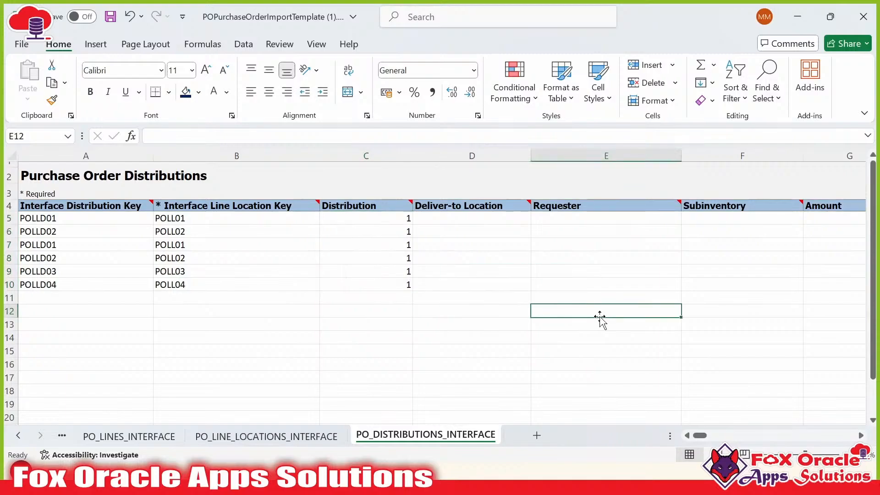
{"action": "left_click", "coordinate": [861, 435]}
{"action": "left_click", "coordinate": [861, 435]}
{"action": "left_click", "coordinate": [861, 436]}
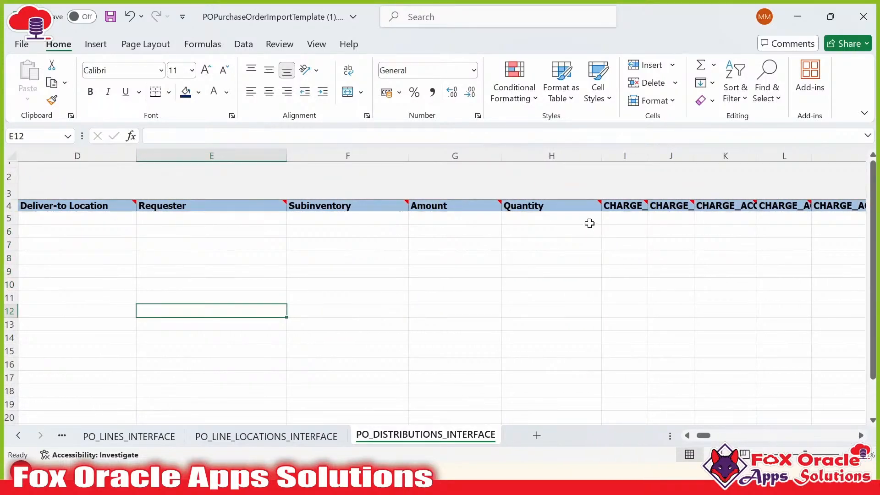
{"action": "left_click_drag", "start_coordinate": [474, 219], "coordinate": [471, 272]}
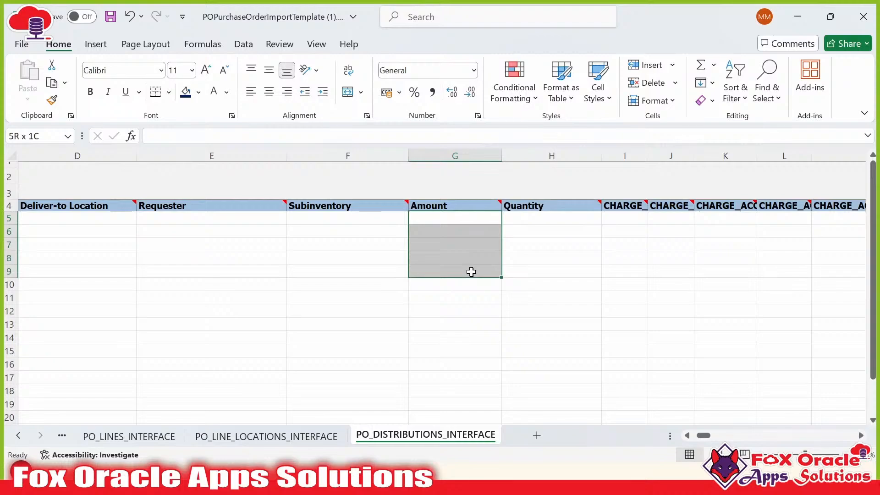
{"action": "left_click_drag", "start_coordinate": [703, 436], "coordinate": [704, 437]}
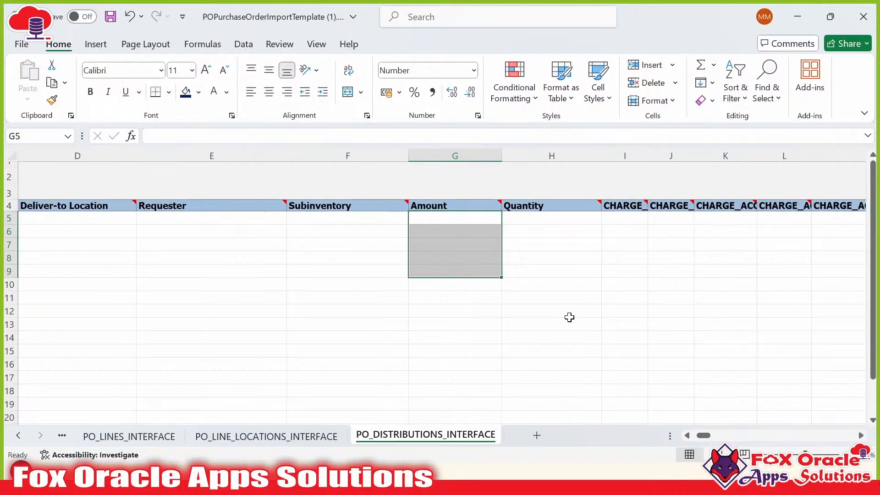
{"action": "left_click", "coordinate": [508, 285]}
{"action": "left_click_drag", "start_coordinate": [477, 281], "coordinate": [446, 222]}
{"action": "left_click", "coordinate": [446, 222]}
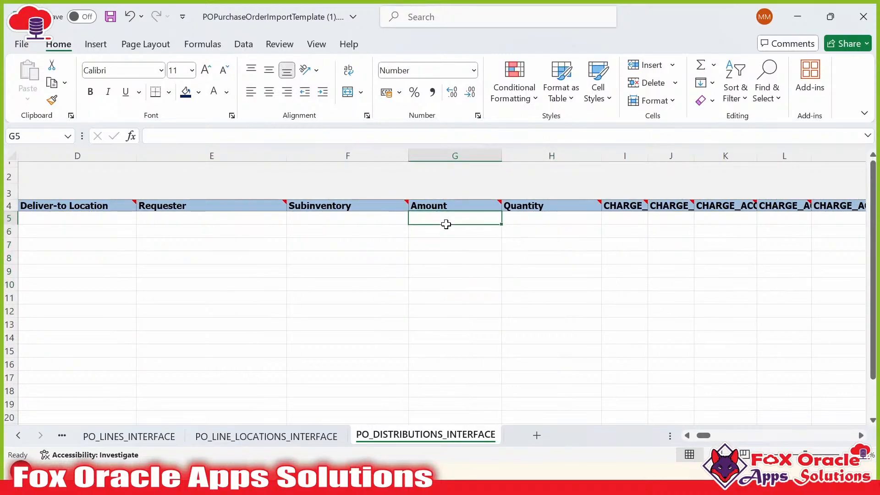
{"action": "left_click", "coordinate": [453, 271]}
{"action": "left_click", "coordinate": [464, 299]}
{"action": "mouse_move", "coordinate": [704, 435]}
{"action": "left_mouse_down"}
{"action": "mouse_move", "coordinate": [716, 438]}
{"action": "mouse_move", "coordinate": [700, 438]}
{"action": "left_mouse_up"}
{"action": "left_click", "coordinate": [486, 297]}
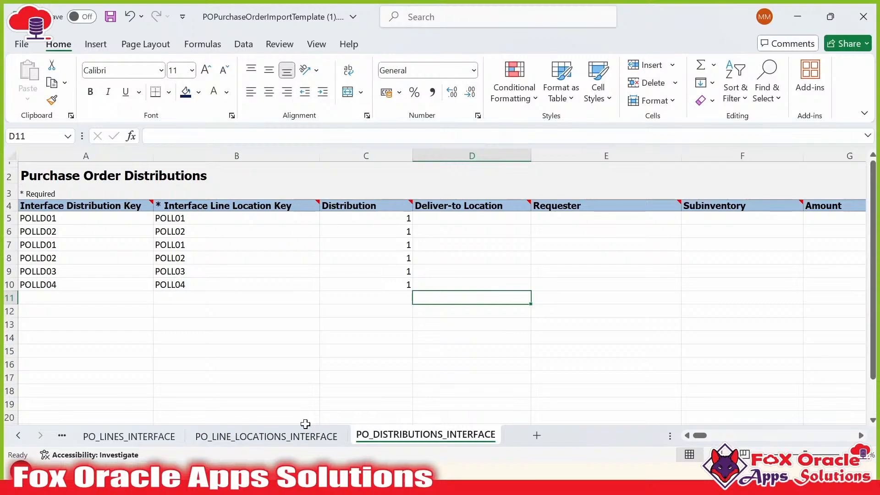
Go back through the interface sheets to PO_HEADERS_INTERFACE and save the workbook
{"action": "left_click", "coordinate": [267, 436]}
{"action": "left_click", "coordinate": [129, 436]}
{"action": "left_click", "coordinate": [61, 436]}
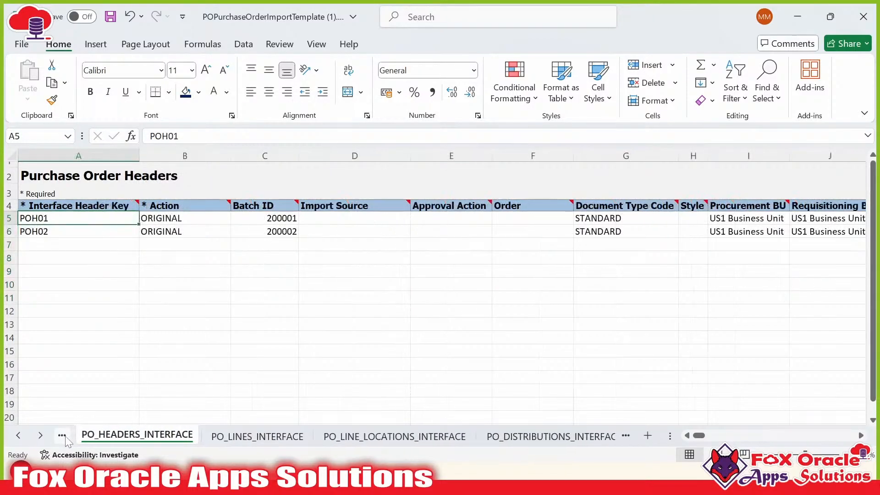
{"action": "left_click", "coordinate": [66, 435]}
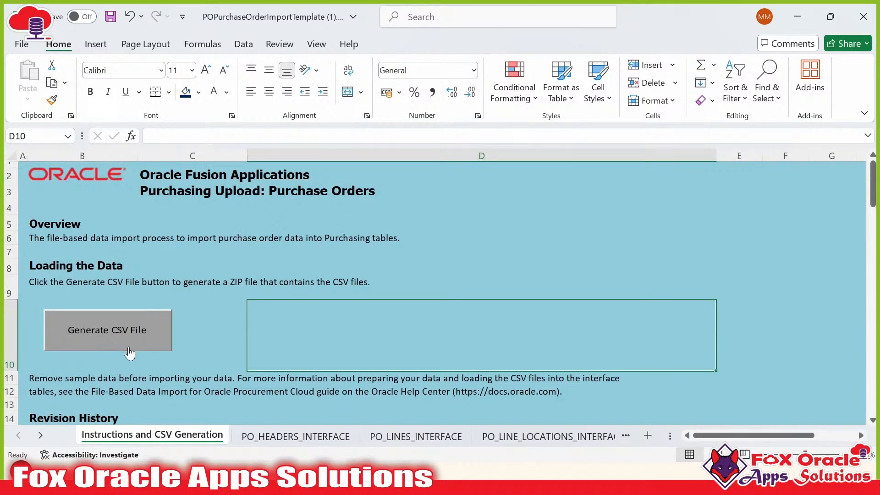
{"action": "left_click", "coordinate": [284, 437]}
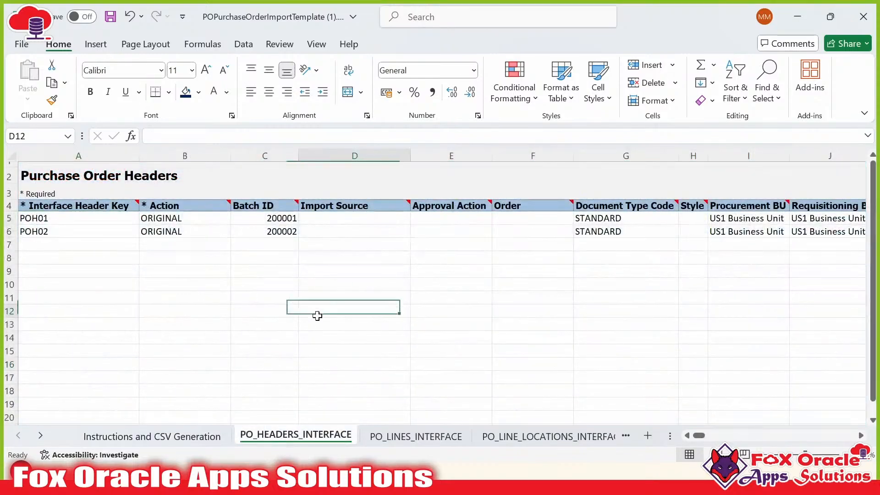
{"action": "key", "text": "ctrl+s"}
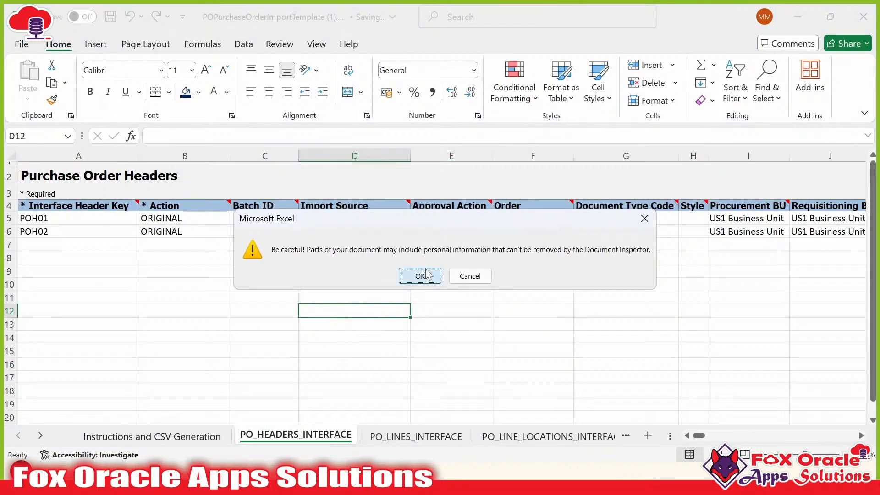
{"action": "left_click", "coordinate": [420, 276]}
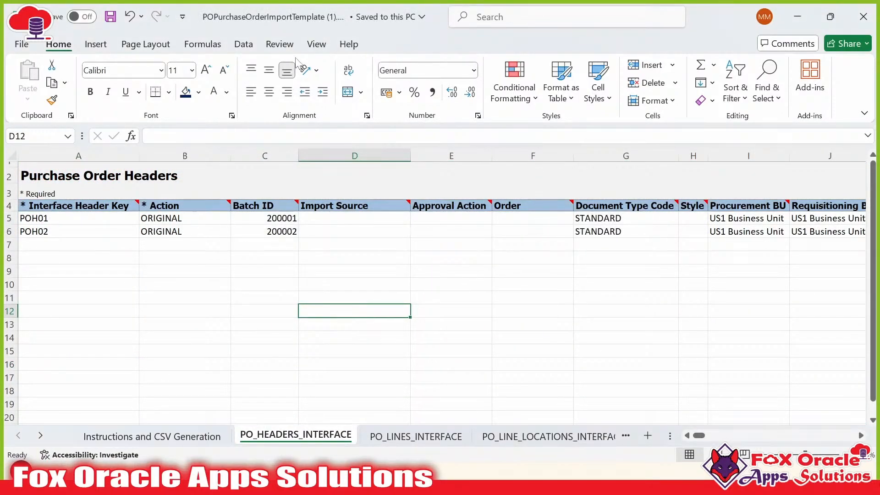
Start generating the CSV files as a ZIP from the Instructions and CSV Generation sheet
{"action": "left_click", "coordinate": [152, 437]}
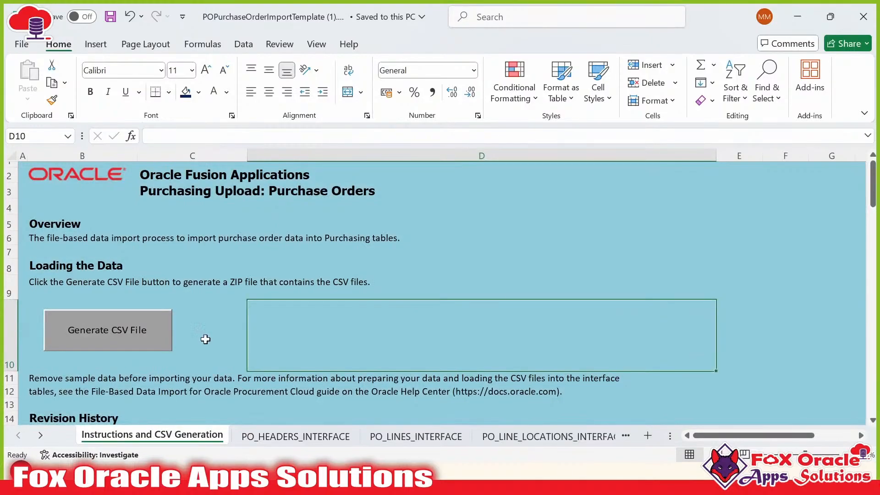
{"action": "left_click", "coordinate": [219, 278]}
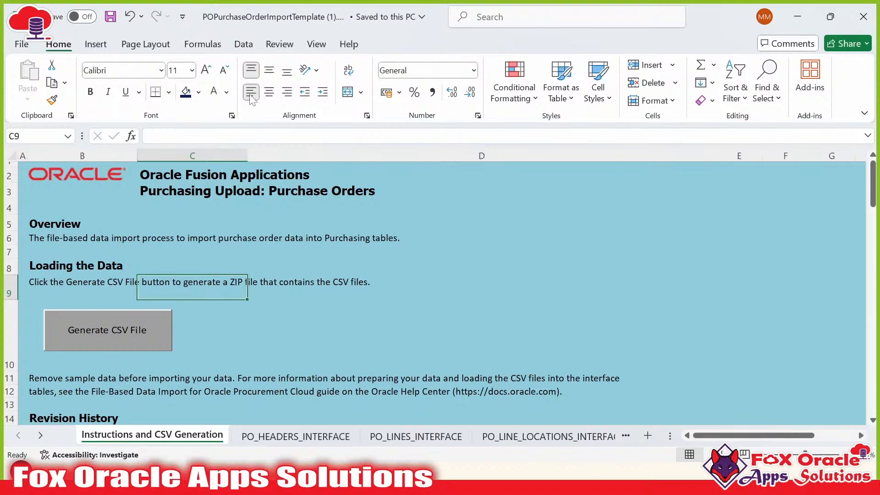
{"action": "left_click", "coordinate": [105, 329]}
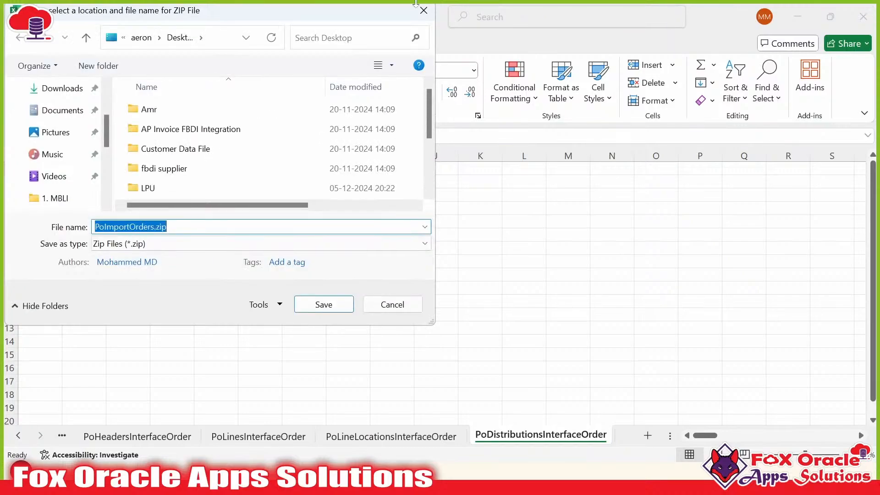
Create and open a folder named 08-12-2024 in OIC 09_2024's Import PO FBDI folder as the ZIP file's location
{"action": "scroll", "coordinate": [220, 151], "scroll_direction": "down", "scroll_amount": 2}
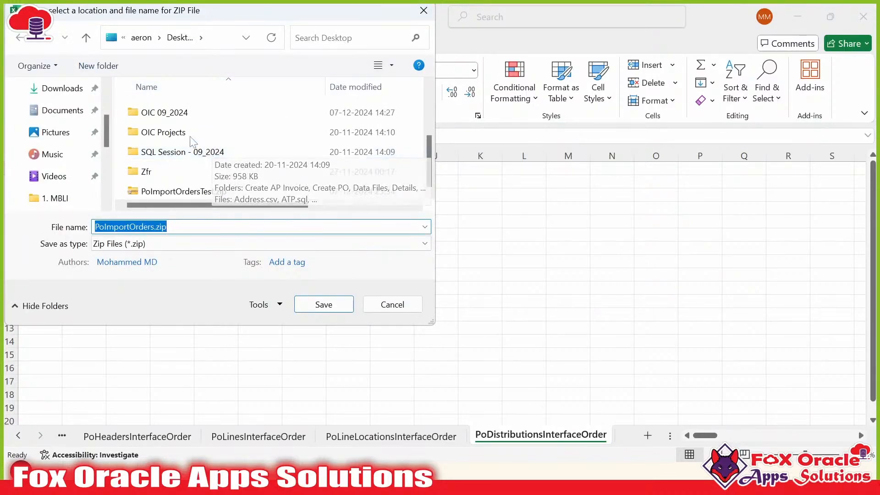
{"action": "left_click", "coordinate": [188, 120]}
{"action": "double_click", "coordinate": [188, 120]}
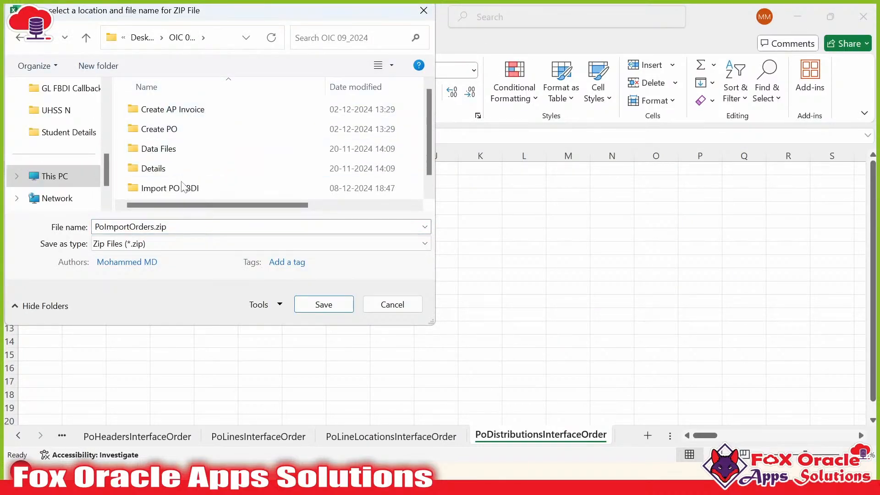
{"action": "double_click", "coordinate": [180, 189]}
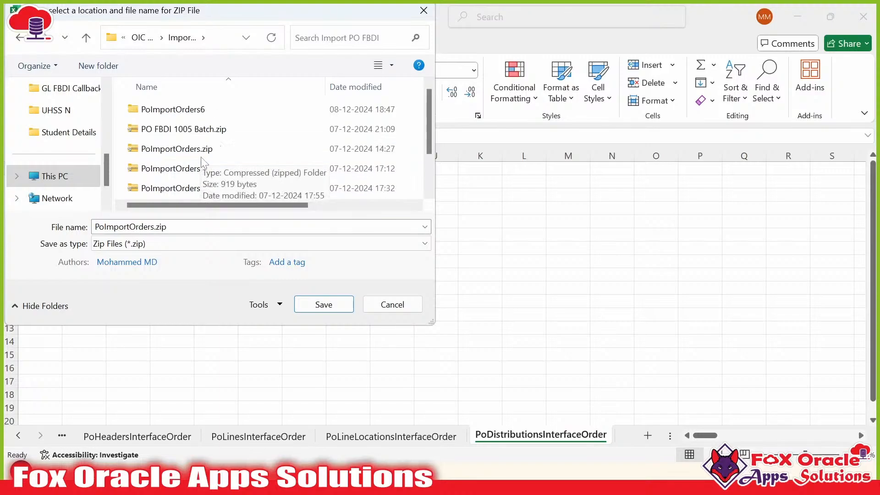
{"action": "left_click", "coordinate": [101, 71]}
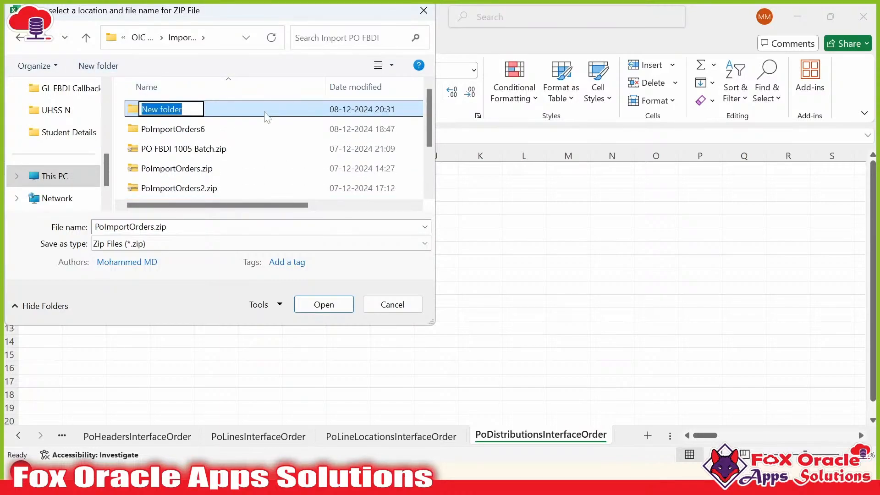
{"action": "type", "text": "08-12-20"}
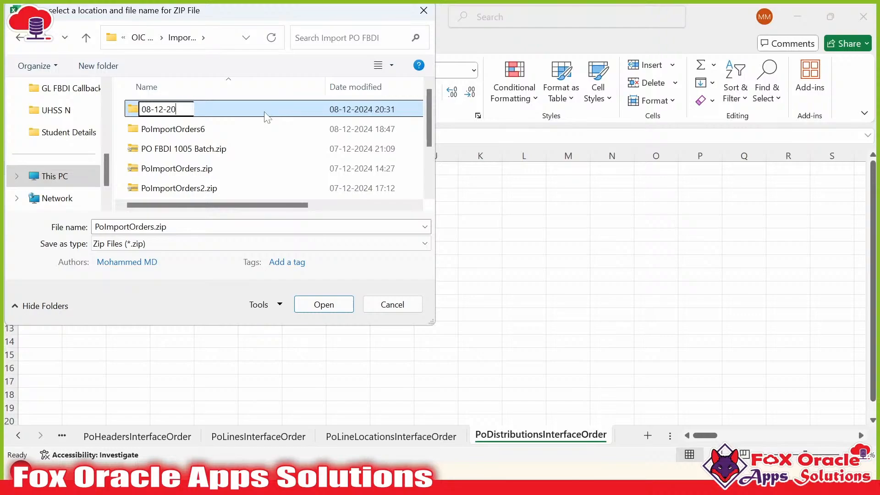
{"action": "type", "text": "24"}
{"action": "key", "text": "Return"}
{"action": "key", "text": "Return"}
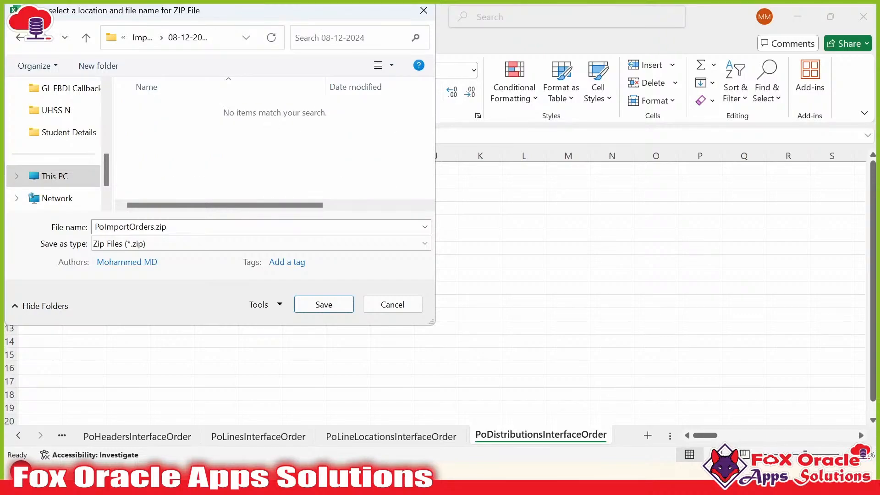
{"action": "left_click", "coordinate": [139, 227]}
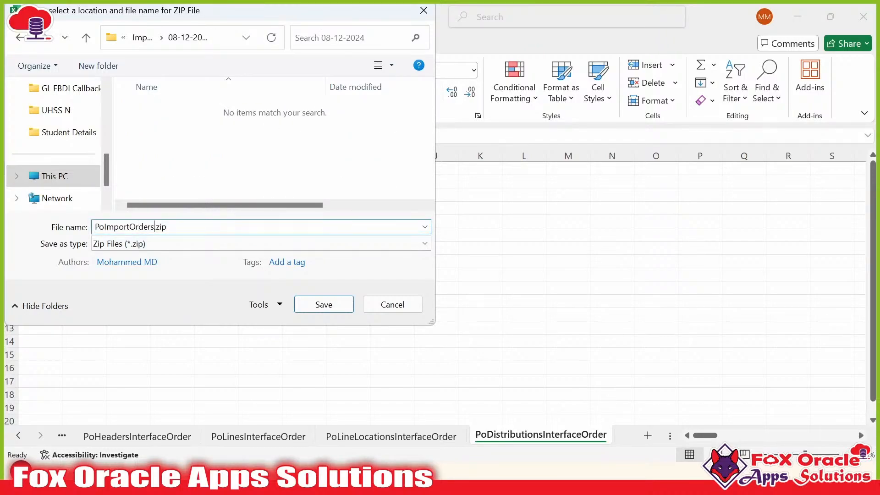
{"action": "left_click_drag", "start_coordinate": [154, 226], "coordinate": [95, 227]}
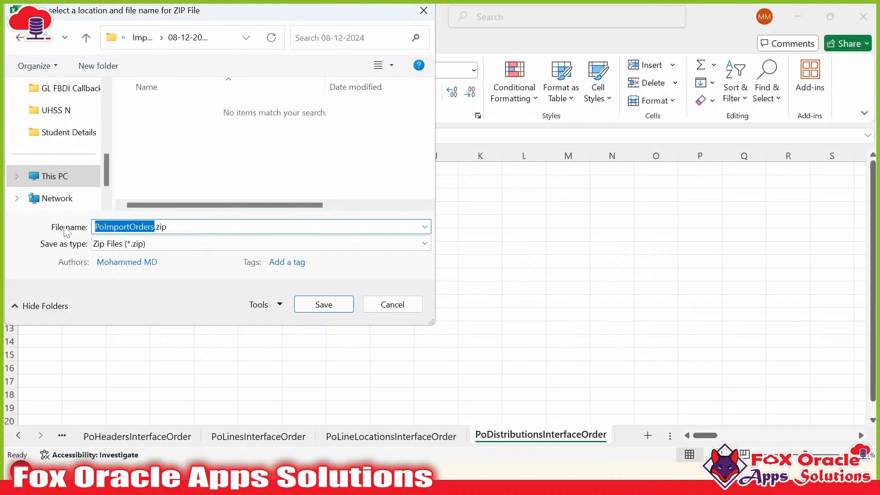
{"action": "type", "text": "PO Load FBDI 08-12-2024 01"}
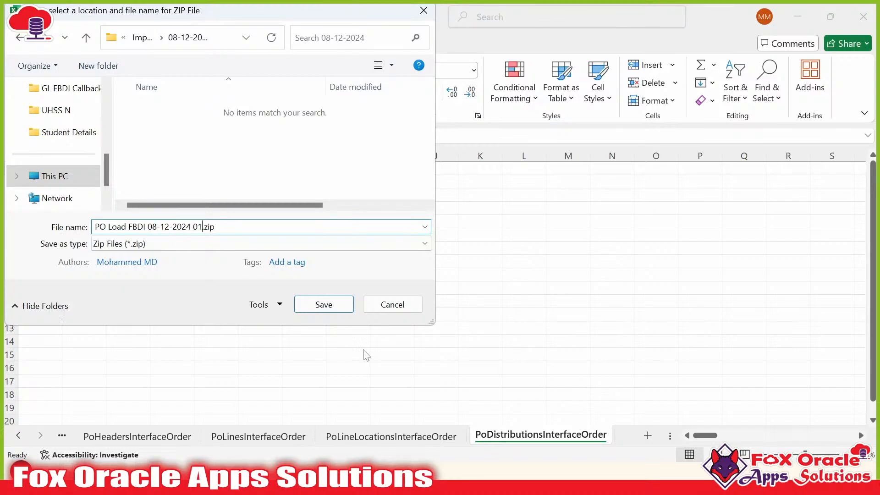
{"action": "left_click", "coordinate": [321, 310]}
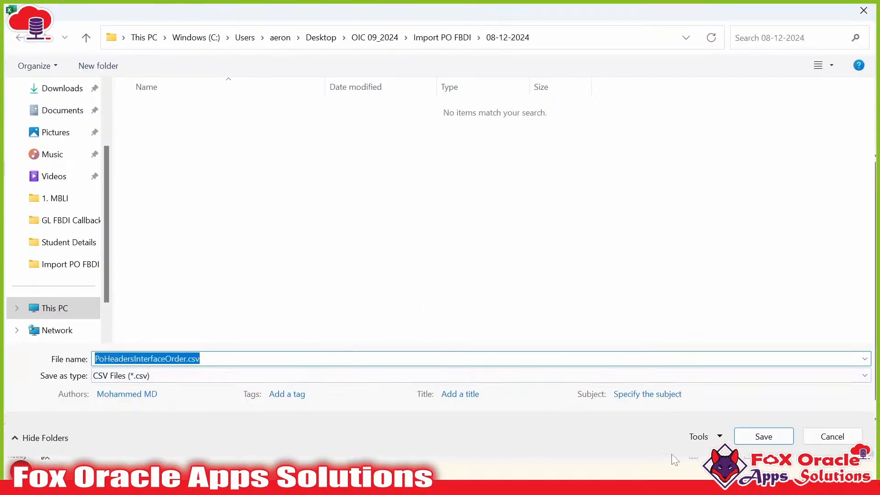
Save the headers, lines, line locations and distributions CSV files in the 08-12-2024 folder under their proposed names and finish the generation
{"action": "left_click", "coordinate": [778, 437]}
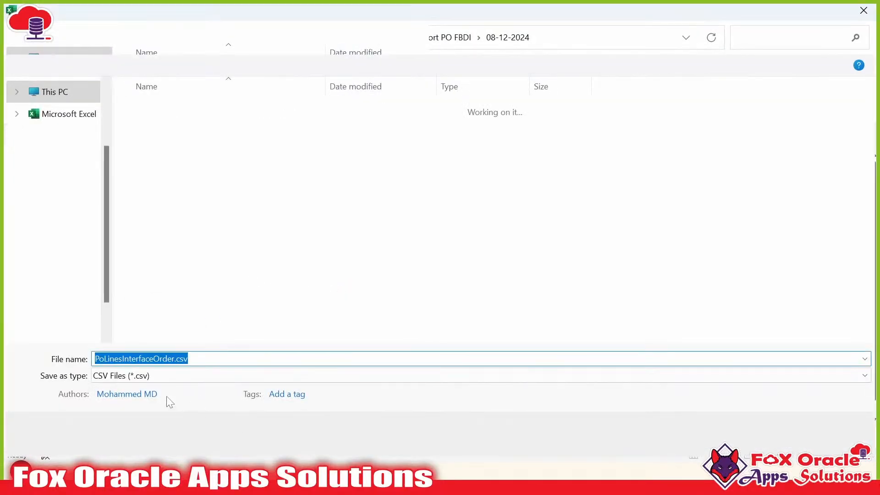
{"action": "left_click", "coordinate": [763, 437]}
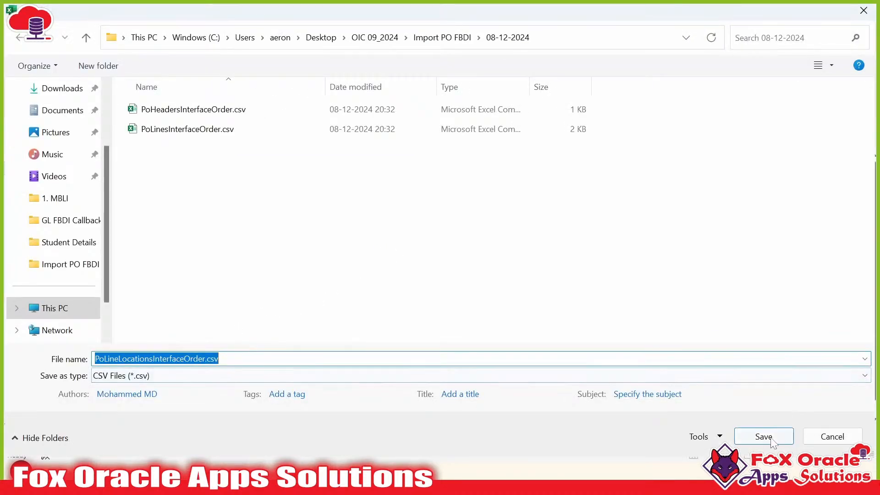
{"action": "left_click", "coordinate": [772, 440]}
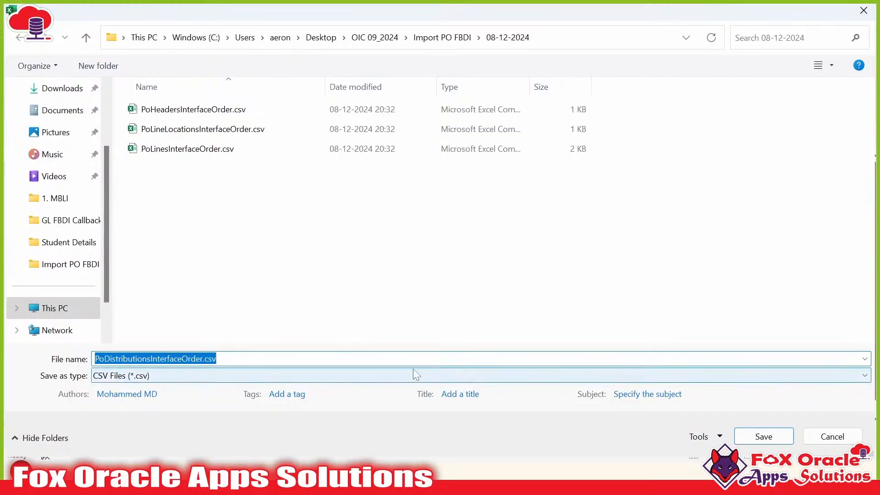
{"action": "left_click", "coordinate": [757, 437]}
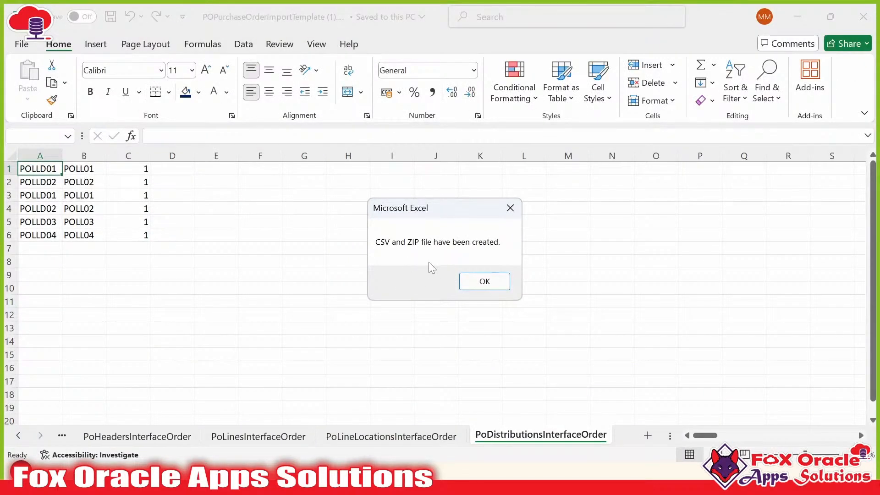
{"action": "left_click", "coordinate": [482, 282]}
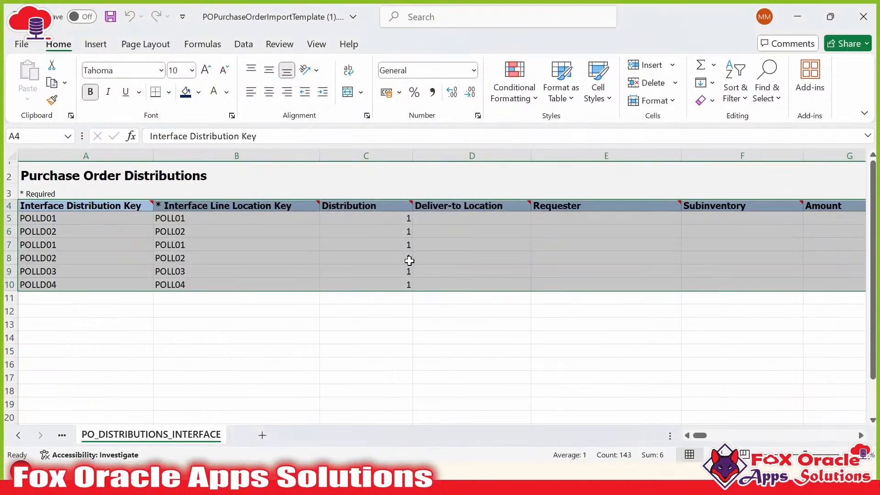
{"action": "left_click", "coordinate": [348, 335]}
Switch to File Explorer and check the contents of PO Load FBDI 08-12-2024 01.zip in Desktop's OIC 09_2024\Import PO FBDI\08-12-2024 folder
{"action": "key", "text": "alt+Tab"}
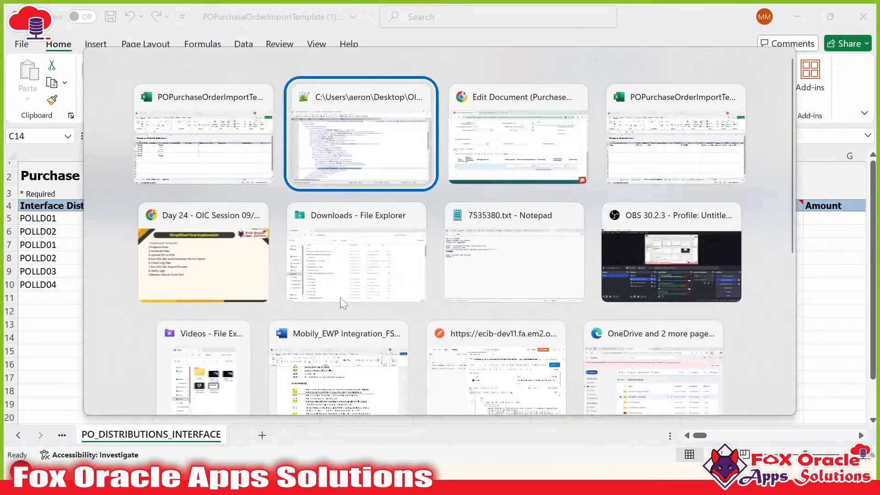
{"action": "left_click", "coordinate": [369, 282]}
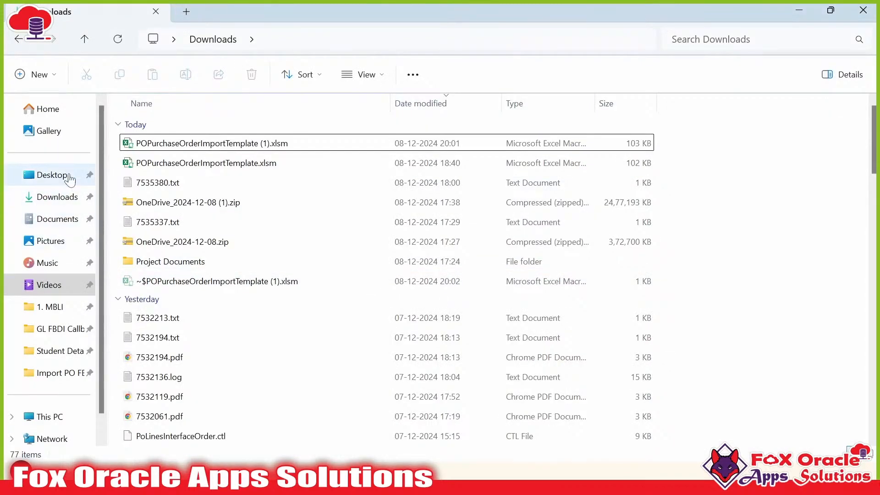
{"action": "left_click", "coordinate": [52, 175]}
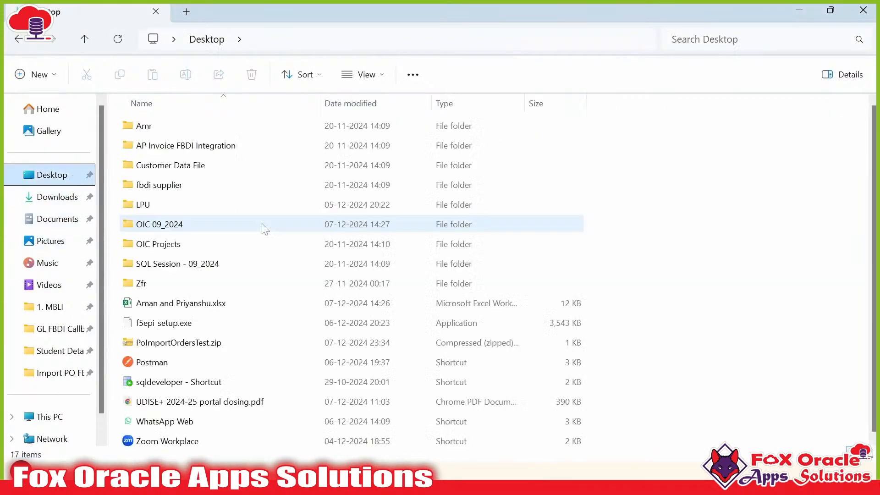
{"action": "double_click", "coordinate": [177, 224]}
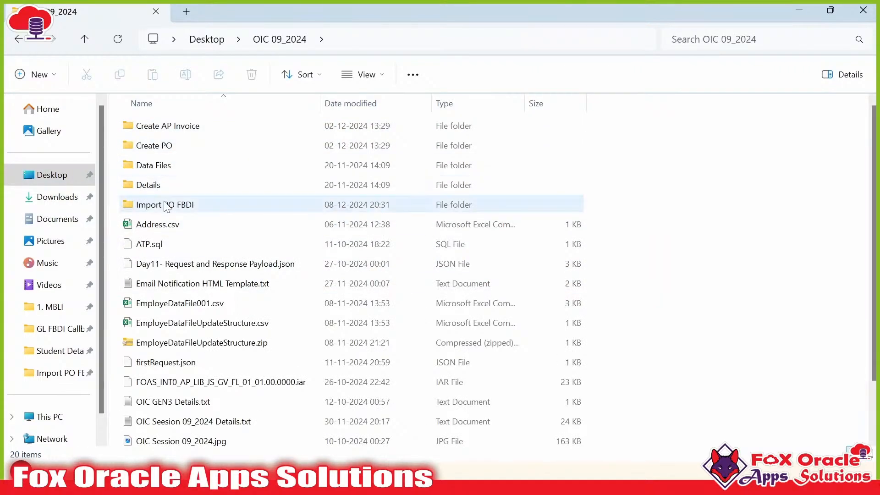
{"action": "double_click", "coordinate": [168, 205]}
{"action": "double_click", "coordinate": [177, 128]}
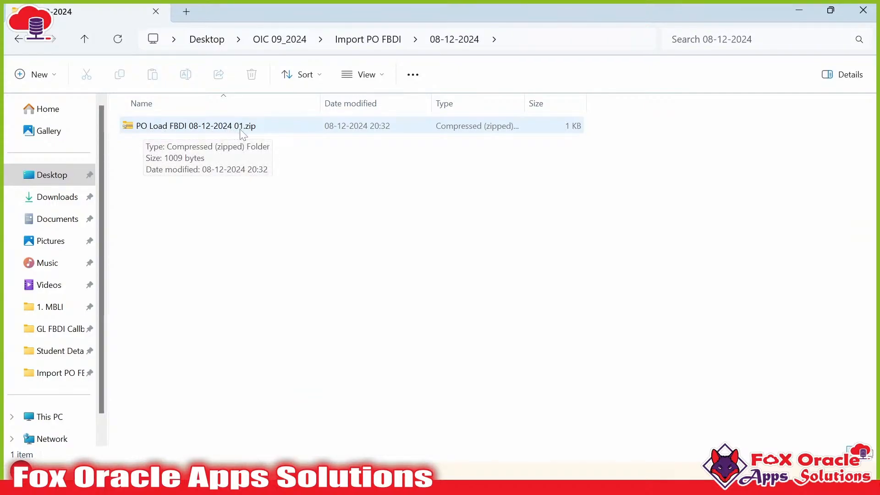
{"action": "double_click", "coordinate": [260, 132]}
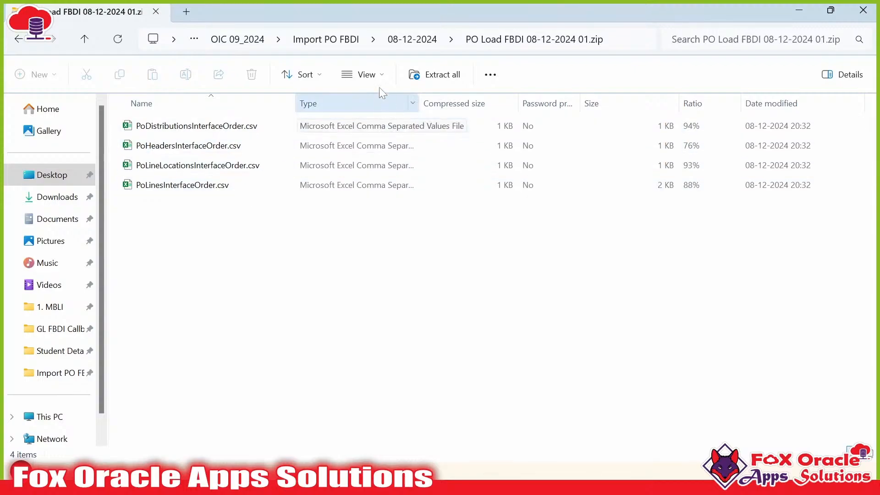
{"action": "left_click", "coordinate": [403, 39]}
{"action": "left_click", "coordinate": [343, 215]}
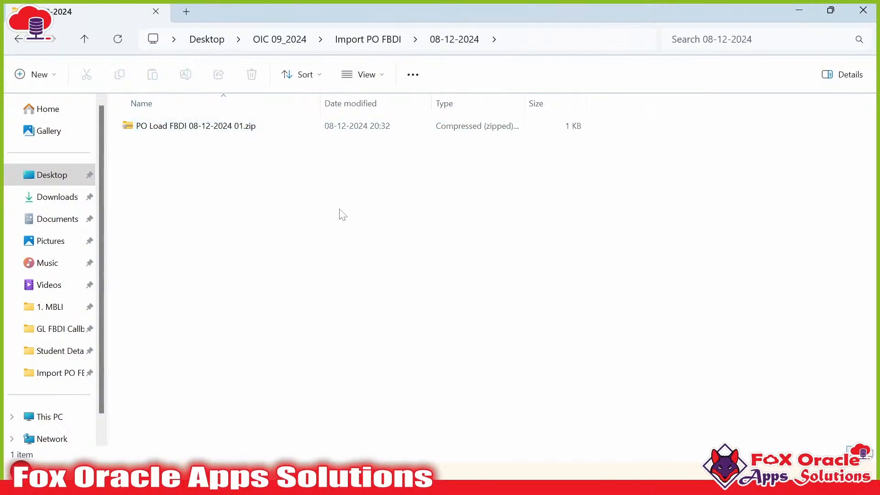
{"action": "key", "text": "alt+Tab"}
{"action": "key", "text": "alt+Tab"}
{"action": "key", "text": "alt+Tab"}
{"action": "key", "text": "alt+Tab"}
{"action": "key", "text": "alt+Tab"}
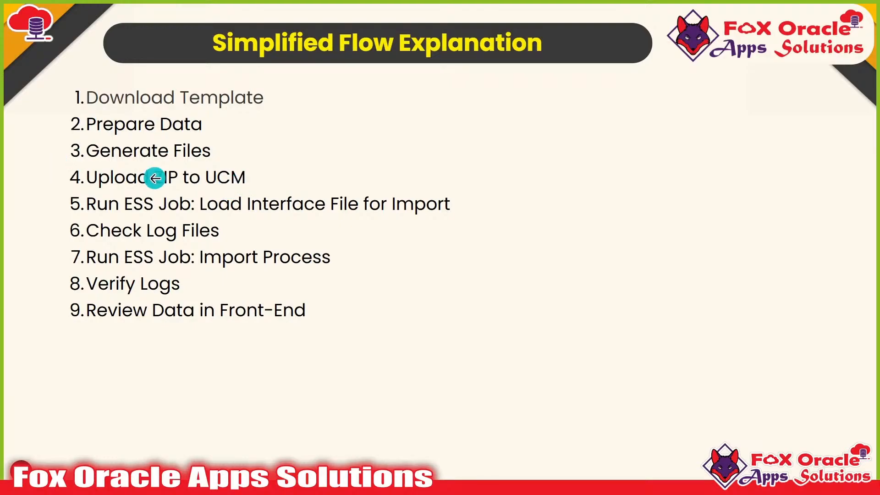
{"action": "left_click", "coordinate": [774, 263]}
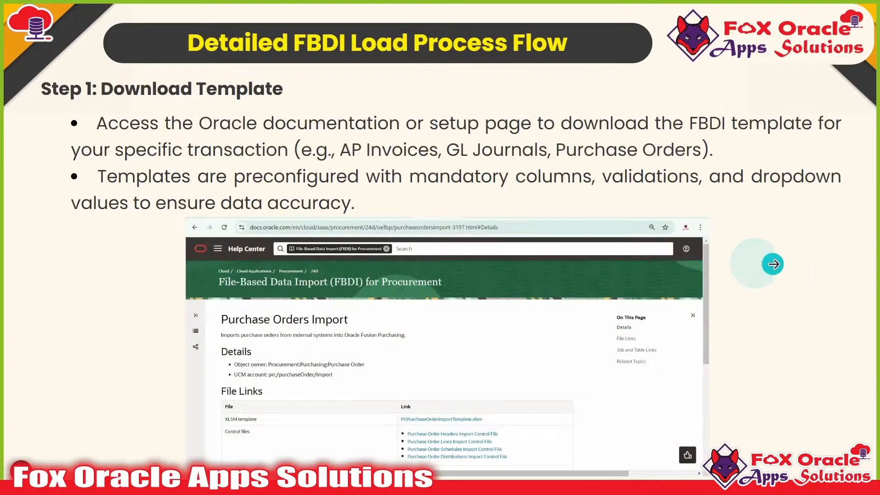
{"action": "left_click", "coordinate": [776, 265]}
{"action": "left_click", "coordinate": [774, 265]}
{"action": "left_click", "coordinate": [779, 282]}
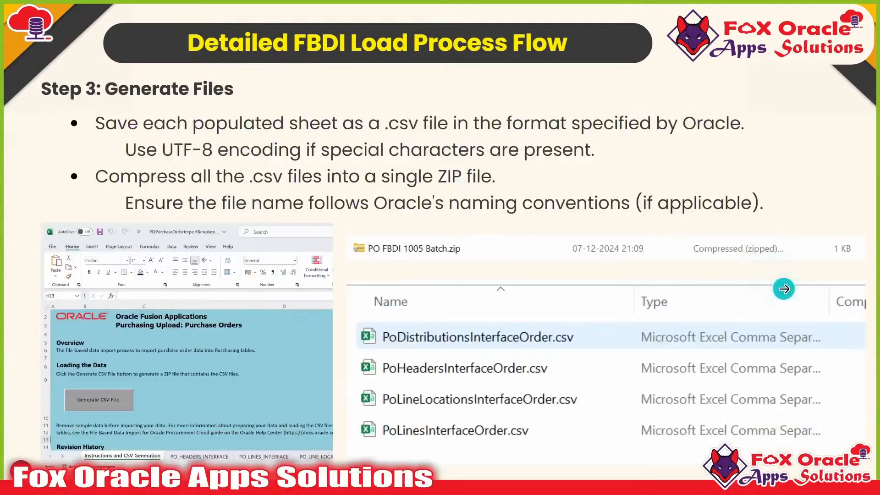
{"action": "left_click", "coordinate": [785, 291]}
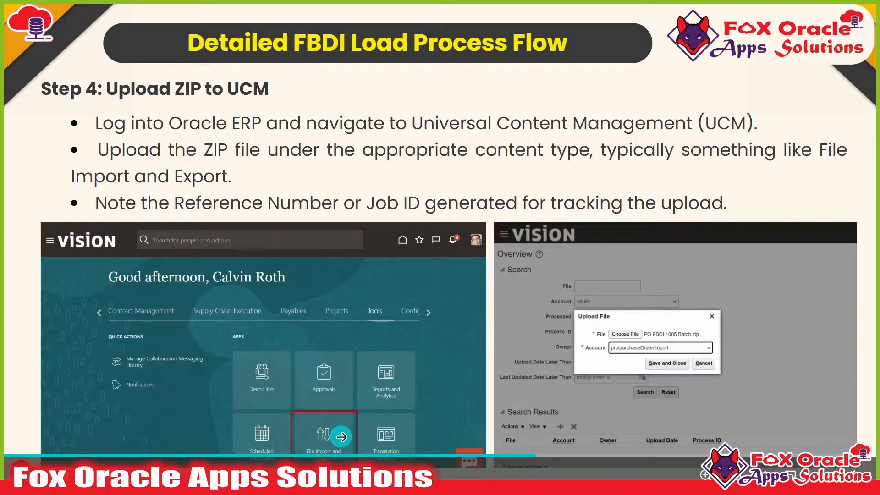
Switch to Chrome, open the bookmarked Dev18 Oracle Fusion home page in a new tab and place it beside the purchase order tab
{"action": "key", "text": "alt+Tab"}
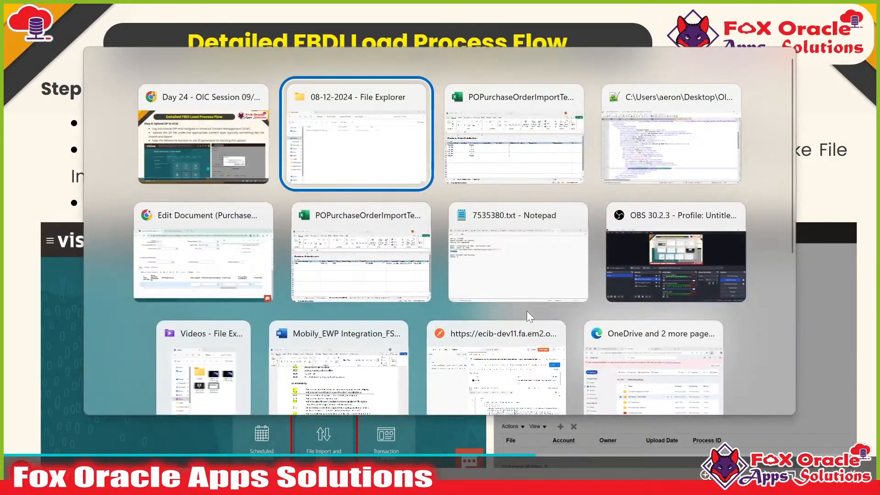
{"action": "key", "text": "alt+Tab"}
{"action": "key", "text": "alt+Tab"}
{"action": "key", "text": "alt+Tab"}
{"action": "scroll", "coordinate": [572, 276], "scroll_direction": "up", "scroll_amount": 10}
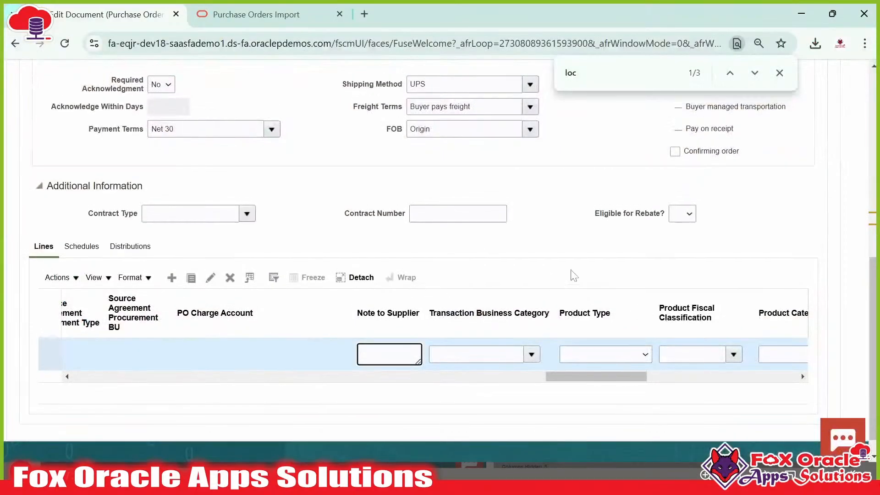
{"action": "scroll", "coordinate": [554, 275], "scroll_direction": "down", "scroll_amount": 10}
{"action": "scroll", "coordinate": [491, 315], "scroll_direction": "up", "scroll_amount": 10}
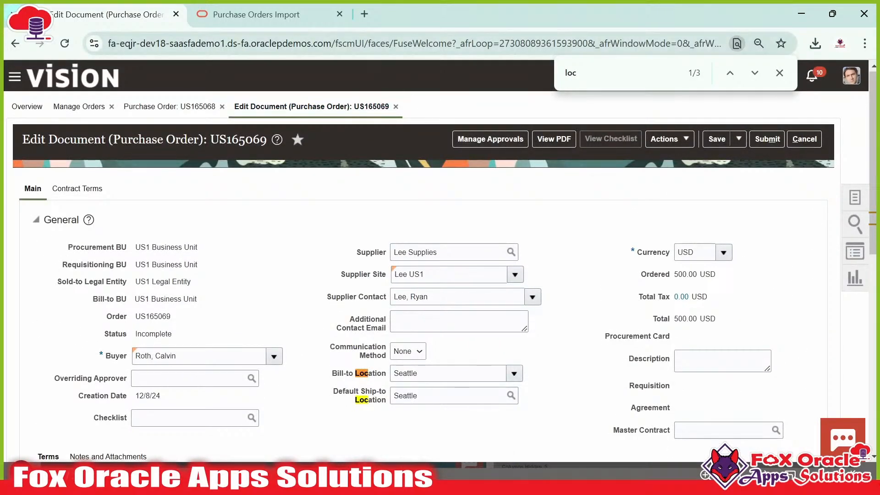
{"action": "left_click", "coordinate": [368, 15]}
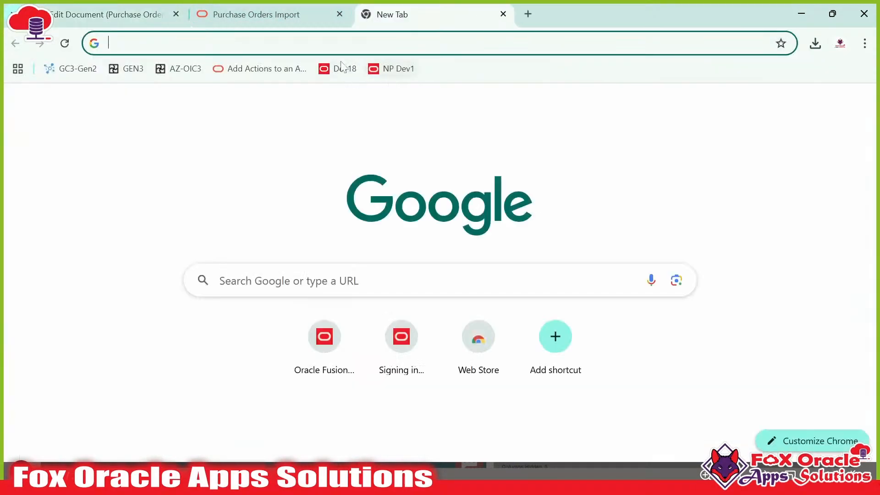
{"action": "left_click", "coordinate": [341, 68]}
{"action": "left_click_drag", "start_coordinate": [415, 18], "coordinate": [257, 16]}
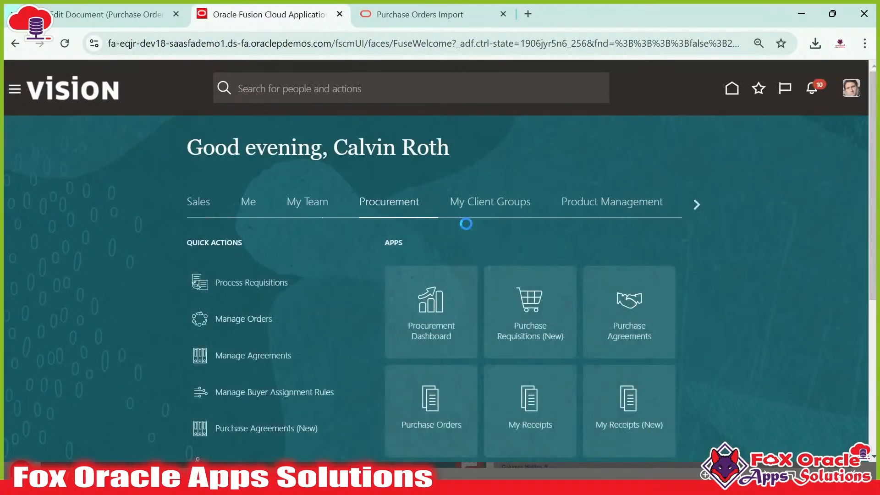
Open the File Import and Export app from the Tools group of the Oracle Fusion home page
{"action": "left_click", "coordinate": [691, 204]}
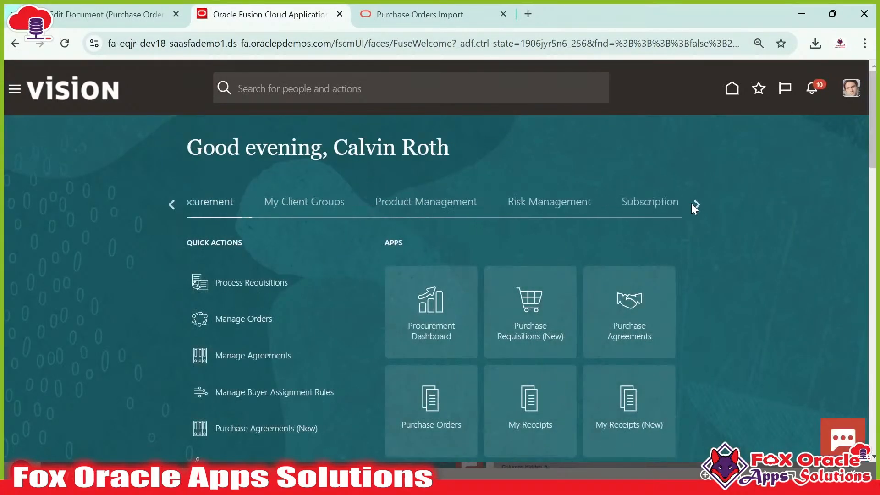
{"action": "left_click", "coordinate": [691, 204]}
{"action": "left_click", "coordinate": [692, 204]}
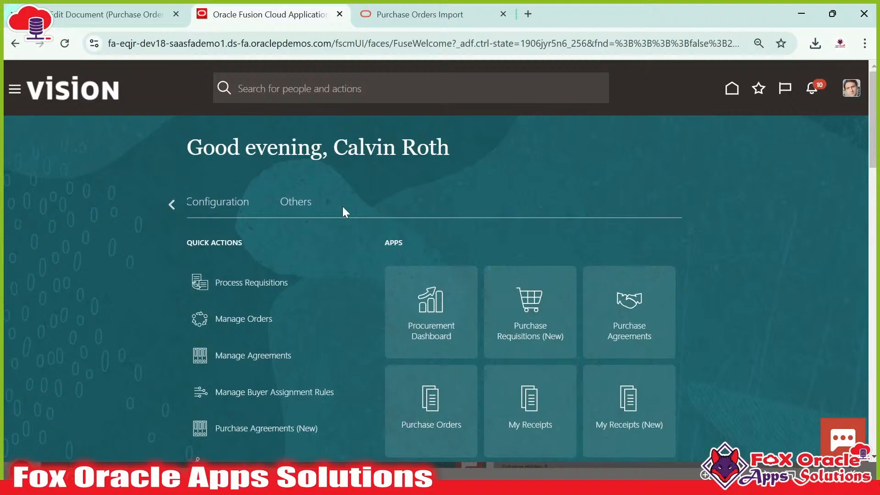
{"action": "left_click", "coordinate": [174, 204]}
{"action": "left_click", "coordinate": [611, 204]}
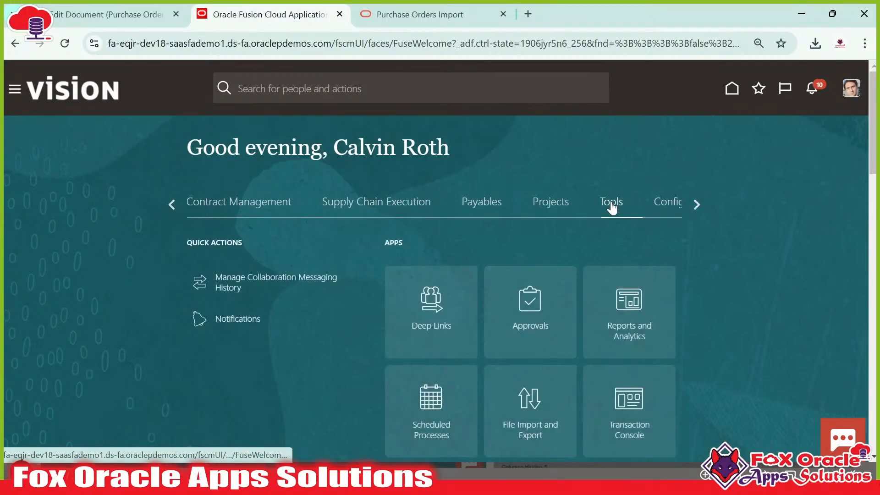
{"action": "scroll", "coordinate": [628, 220], "scroll_direction": "down", "scroll_amount": 3}
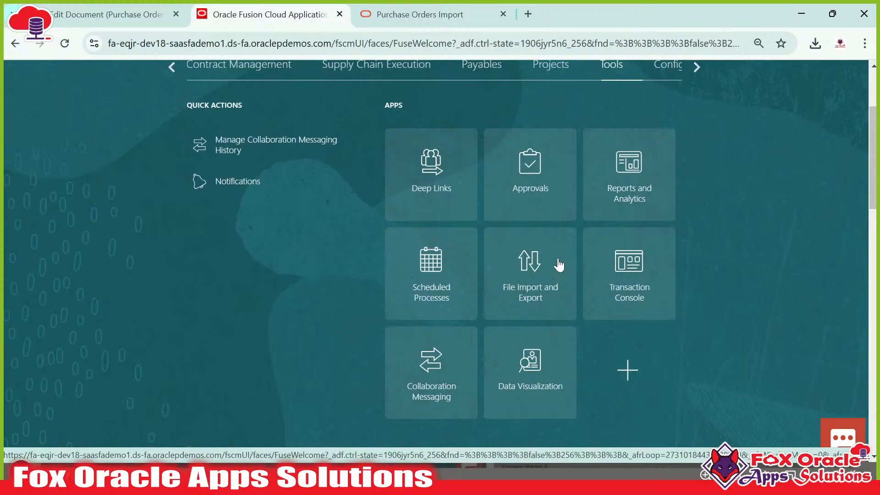
{"action": "left_click", "coordinate": [505, 282]}
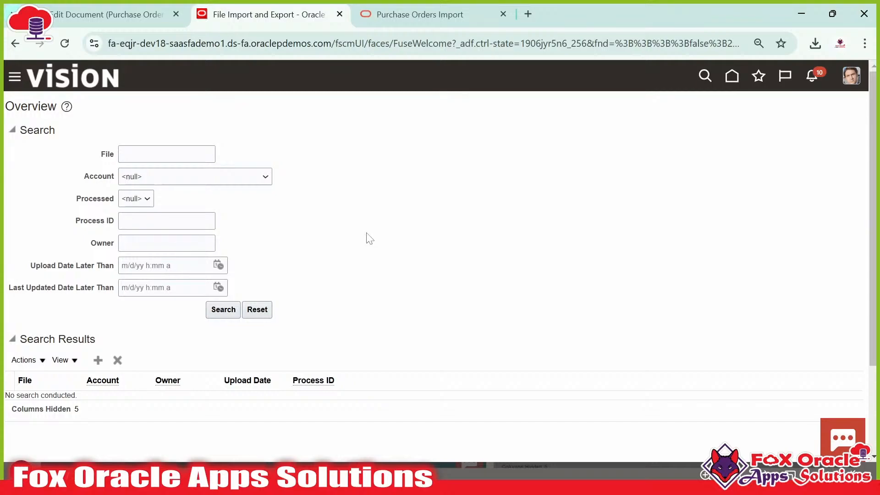
Start a new file upload and choose PO Load FBDI 08-12-2024 01.zip from the 08-12-2024 folder
{"action": "scroll", "coordinate": [188, 308], "scroll_direction": "down", "scroll_amount": 3}
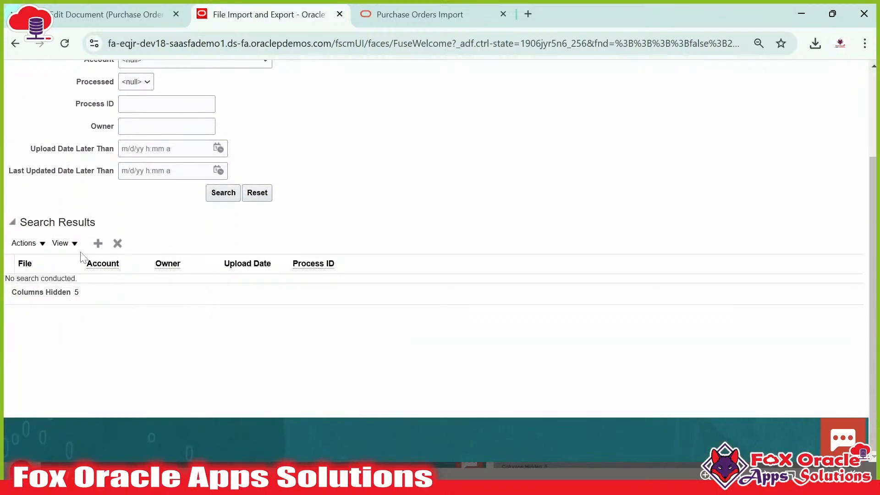
{"action": "left_click", "coordinate": [98, 243]}
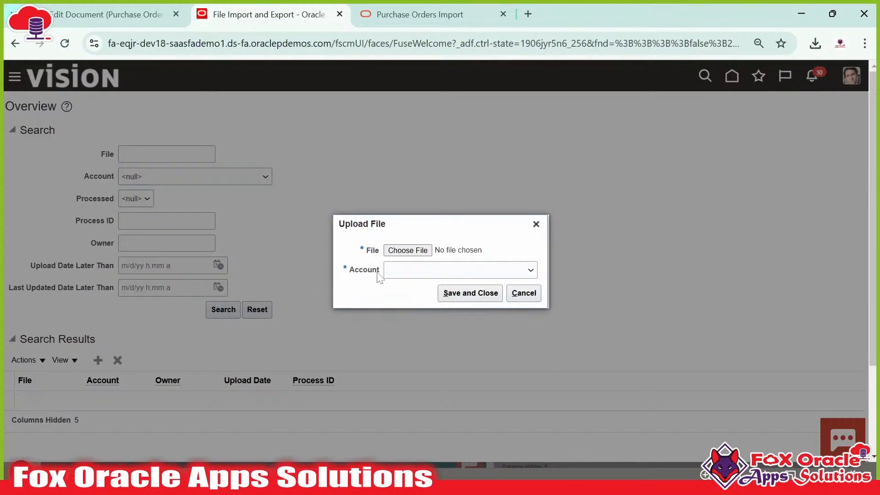
{"action": "left_click", "coordinate": [408, 251]}
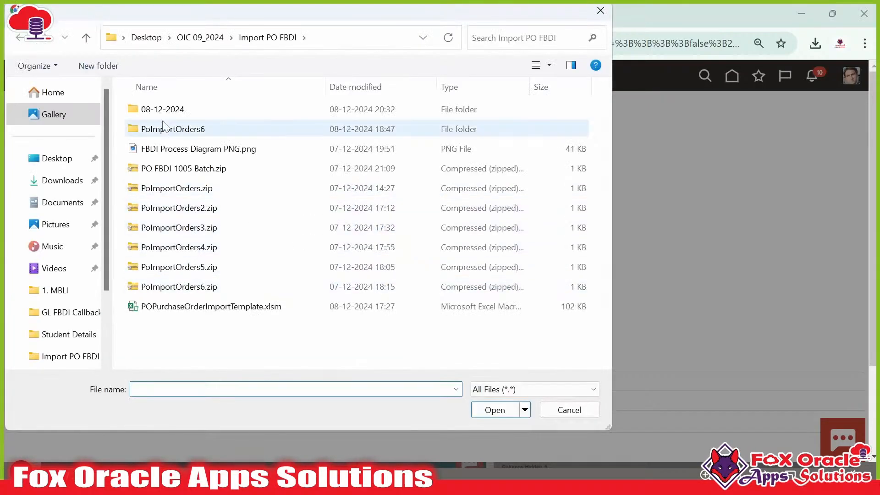
{"action": "double_click", "coordinate": [164, 110]}
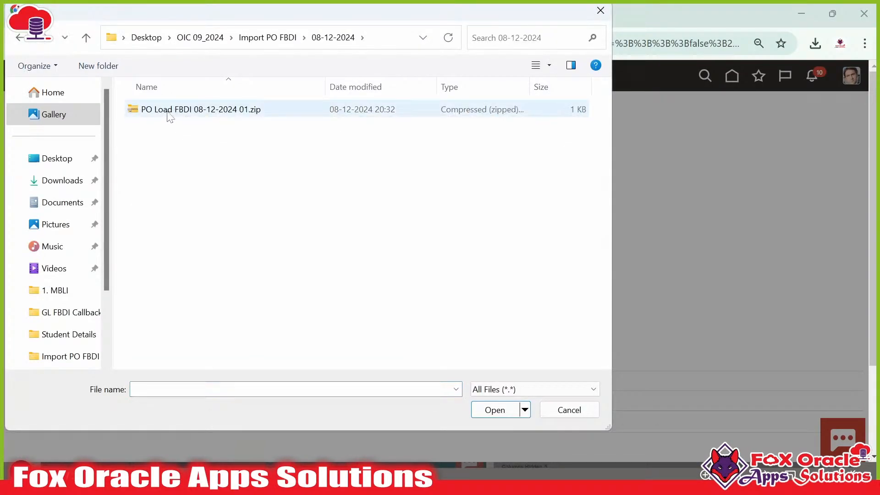
{"action": "left_click", "coordinate": [157, 114]}
{"action": "double_click", "coordinate": [225, 110]}
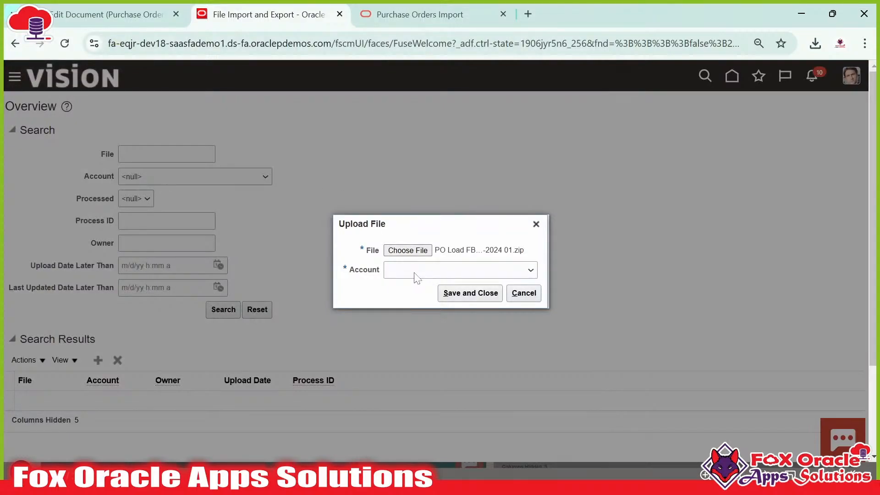
Look up the UCM account on the Purchase Orders Import documentation page and set the upload's account to prc/purchaseOrder/import
{"action": "left_click", "coordinate": [413, 22]}
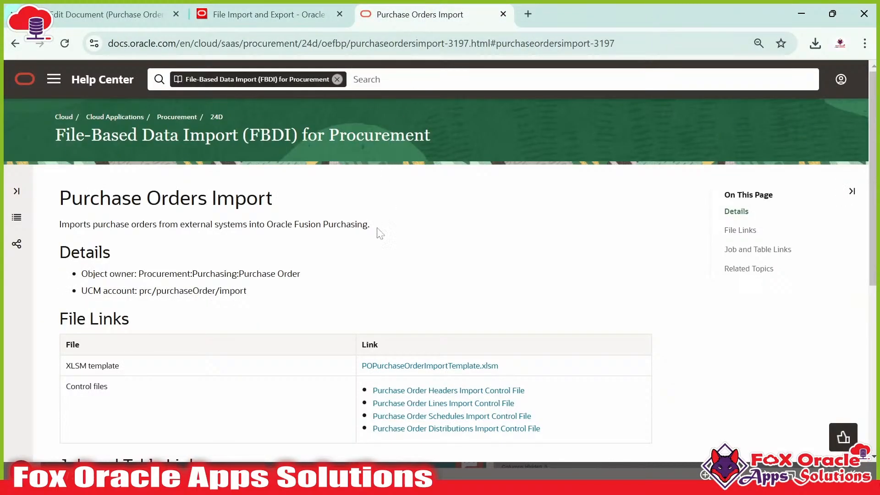
{"action": "scroll", "coordinate": [293, 294], "scroll_direction": "down", "scroll_amount": 2}
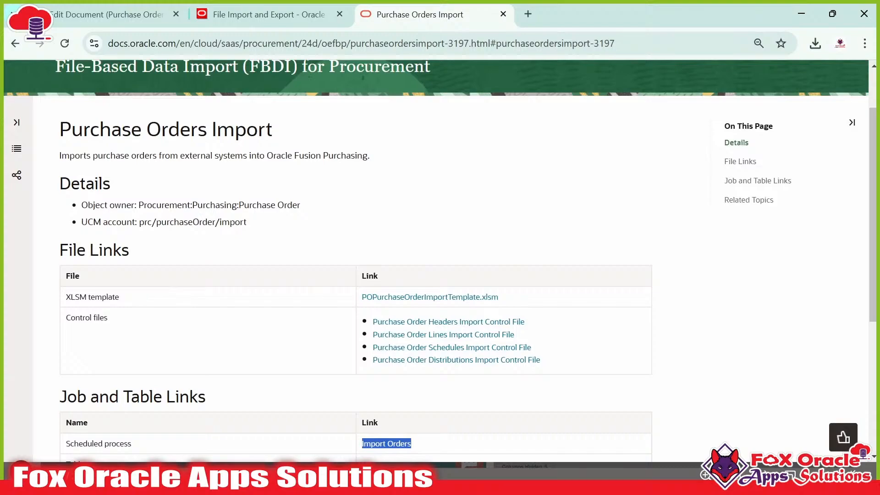
{"action": "left_click_drag", "start_coordinate": [140, 223], "coordinate": [265, 227]}
{"action": "left_click", "coordinate": [252, 17]}
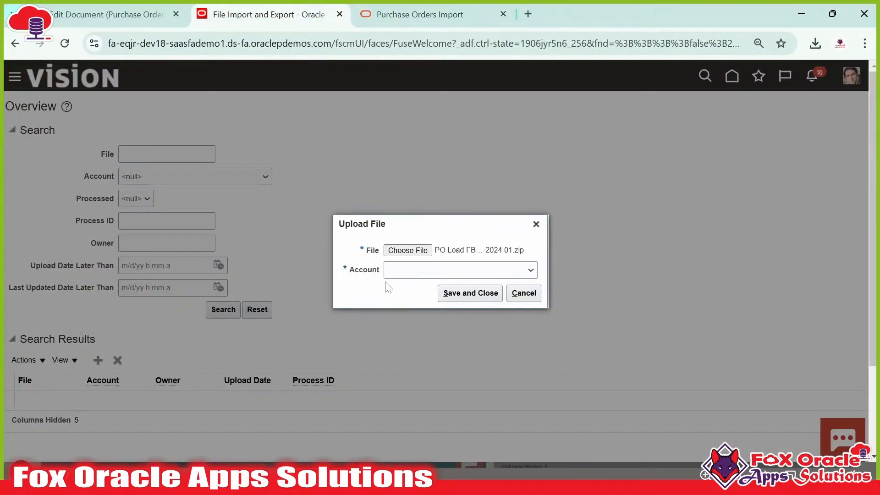
{"action": "left_click", "coordinate": [415, 272]}
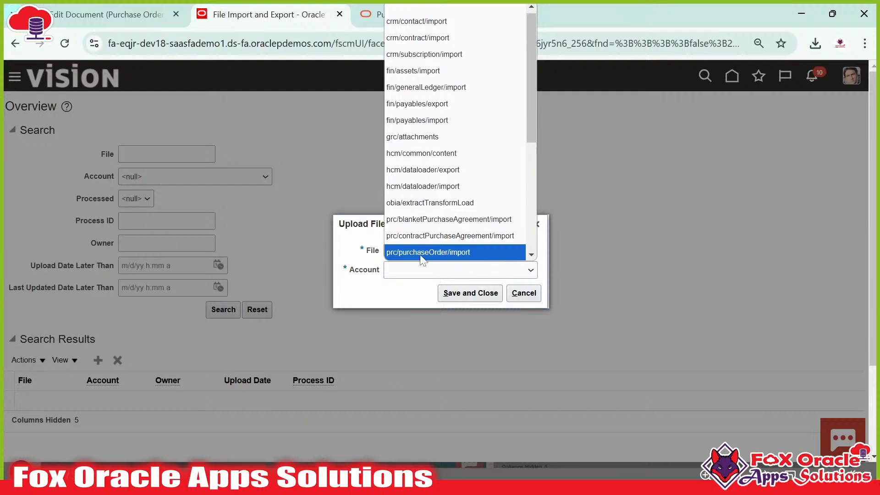
{"action": "left_click", "coordinate": [446, 254]}
Compare the chosen account with the UCM account in the documentation, and save the file upload
{"action": "left_click", "coordinate": [410, 10]}
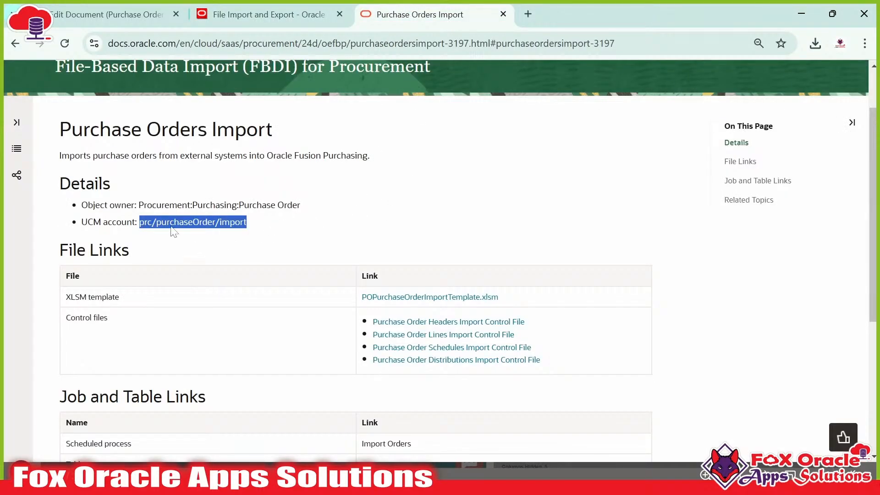
{"action": "left_click", "coordinate": [137, 220]}
{"action": "left_click", "coordinate": [239, 235]}
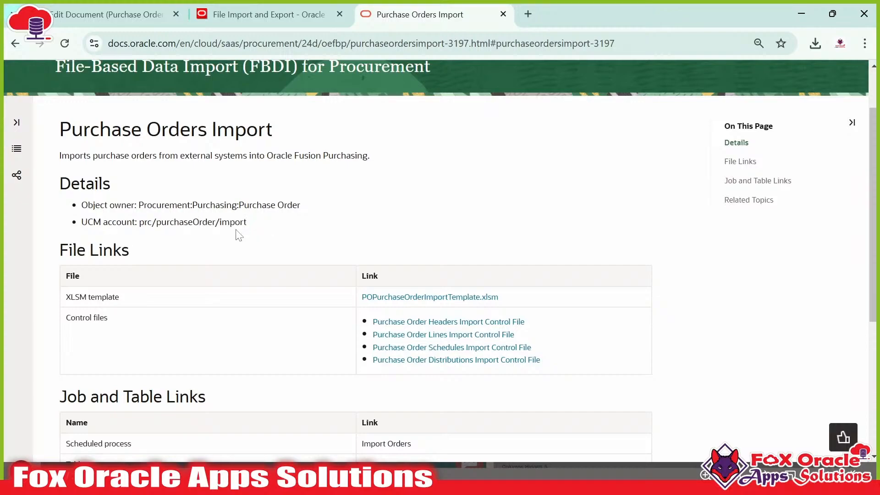
{"action": "left_click_drag", "start_coordinate": [157, 222], "coordinate": [193, 222]}
{"action": "left_click", "coordinate": [259, 14]}
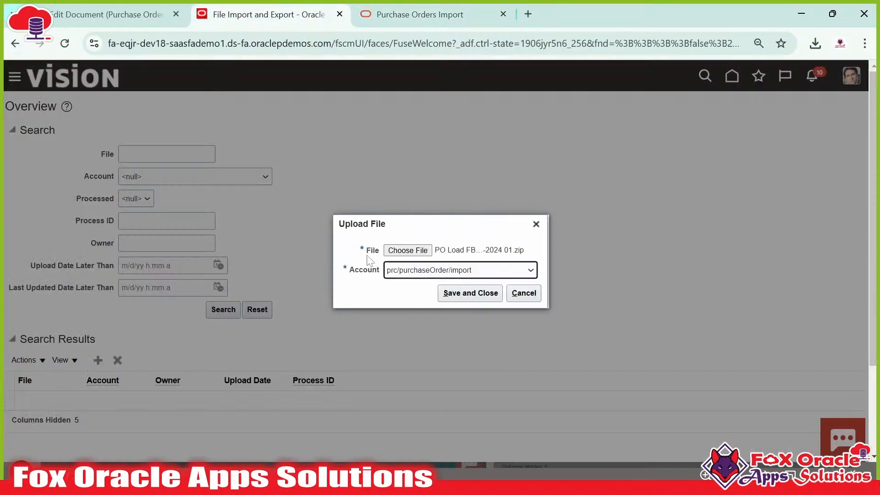
{"action": "left_click", "coordinate": [469, 296]}
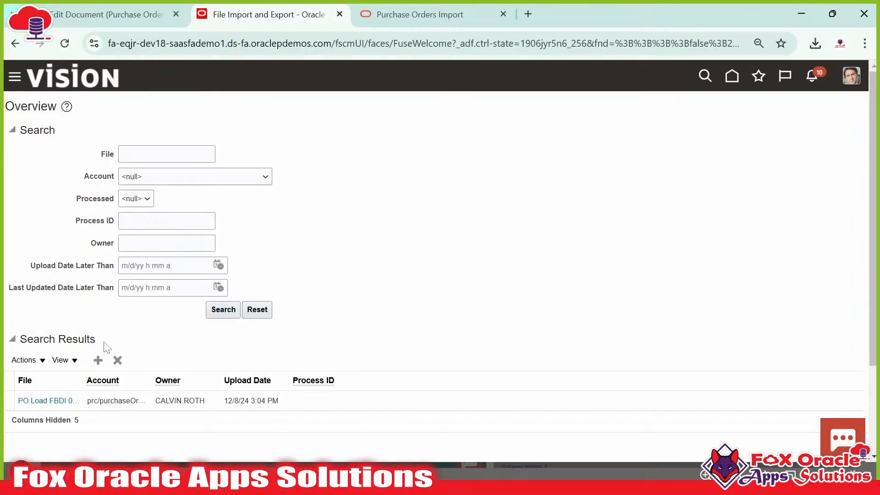
Widen the File and Account columns of the search results to show the full file name and account
{"action": "left_click_drag", "start_coordinate": [83, 380], "coordinate": [152, 380]}
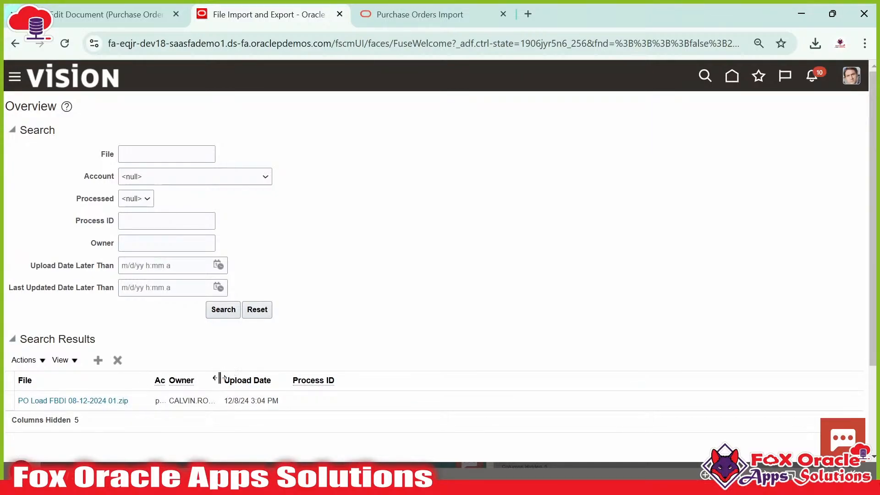
{"action": "left_click_drag", "start_coordinate": [220, 378], "coordinate": [333, 383]}
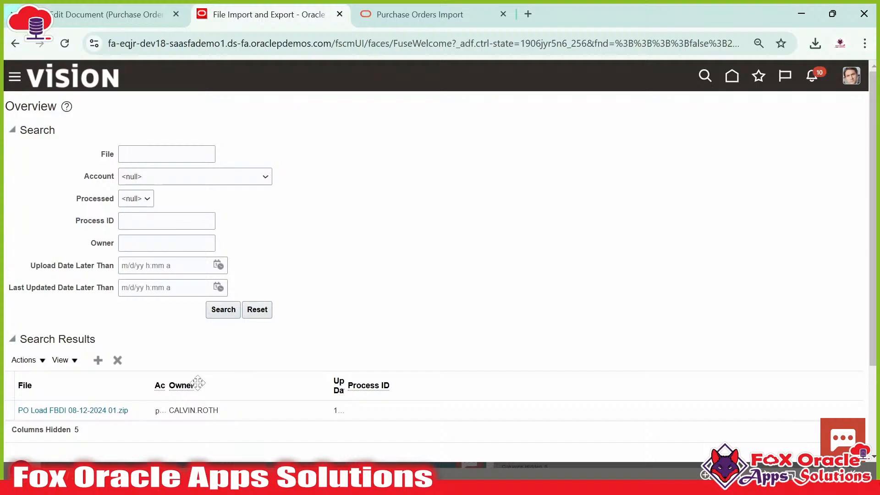
{"action": "left_click_drag", "start_coordinate": [205, 389], "coordinate": [298, 383]}
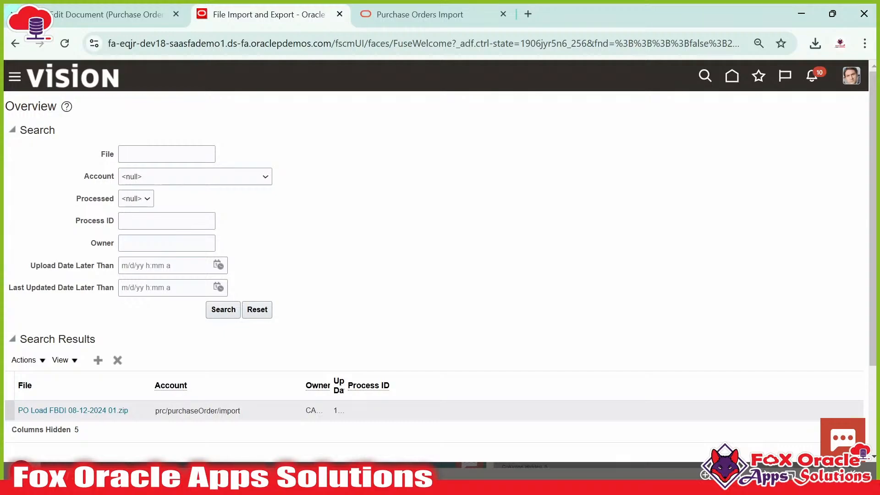
Switch to the Day 24 OIC session presentation at the Step 4: Upload ZIP to UCM slide
{"action": "scroll", "coordinate": [249, 411], "scroll_direction": "down", "scroll_amount": 3}
{"action": "scroll", "coordinate": [249, 411], "scroll_direction": "up", "scroll_amount": 3}
{"action": "key", "text": "alt+Tab"}
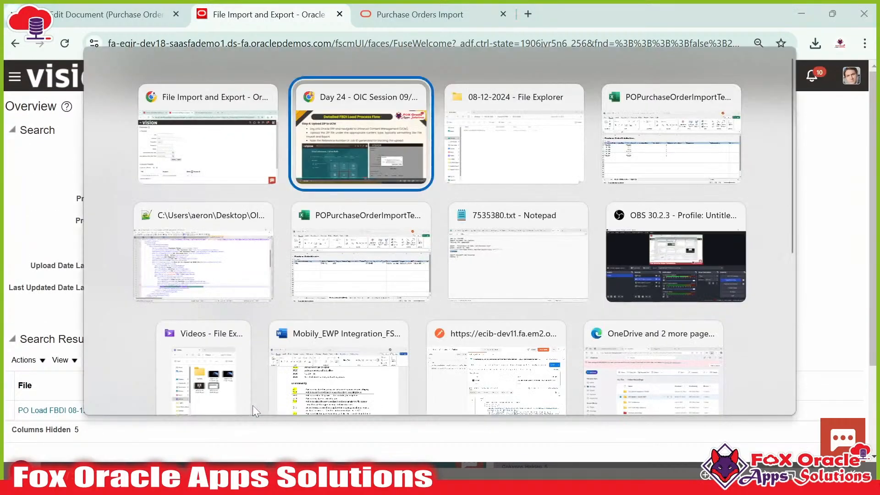
{"action": "key", "text": "Tab"}
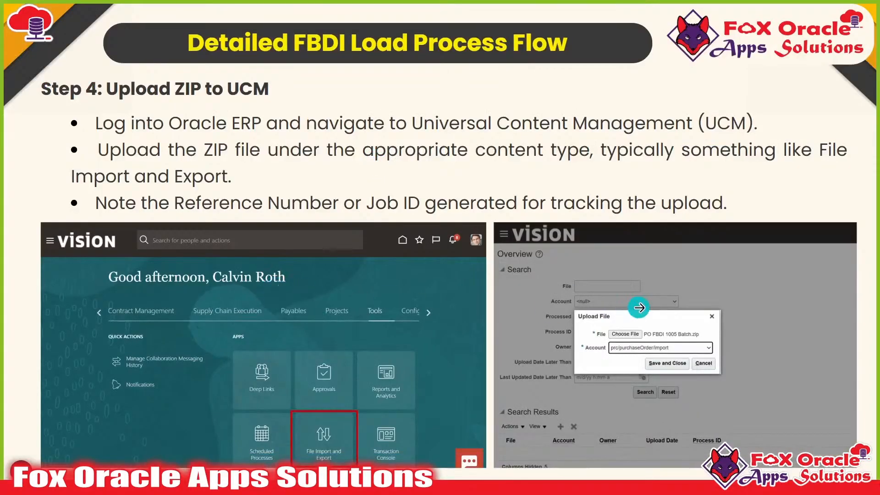
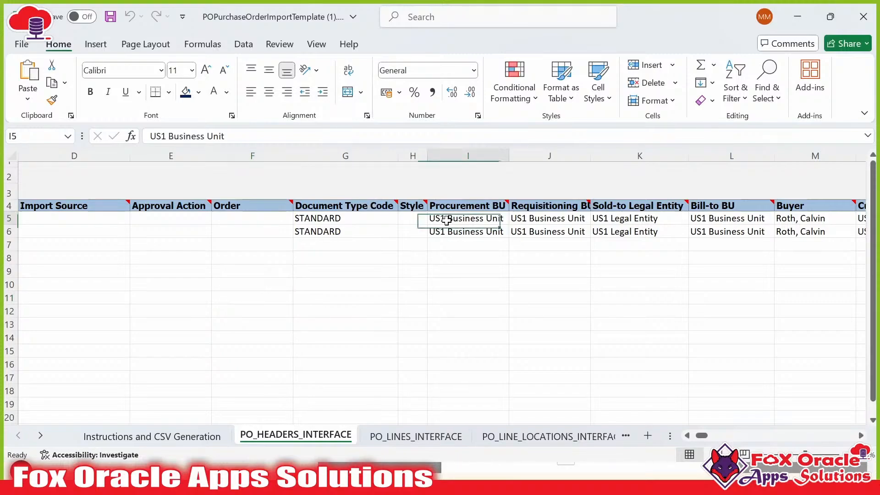
Compare the Procurement BU and Buyer of the first row in the Excel PO_HEADERS_INTERFACE sheet with Chrome's Import Orders parameters
{"action": "key", "text": "alt+Tab"}
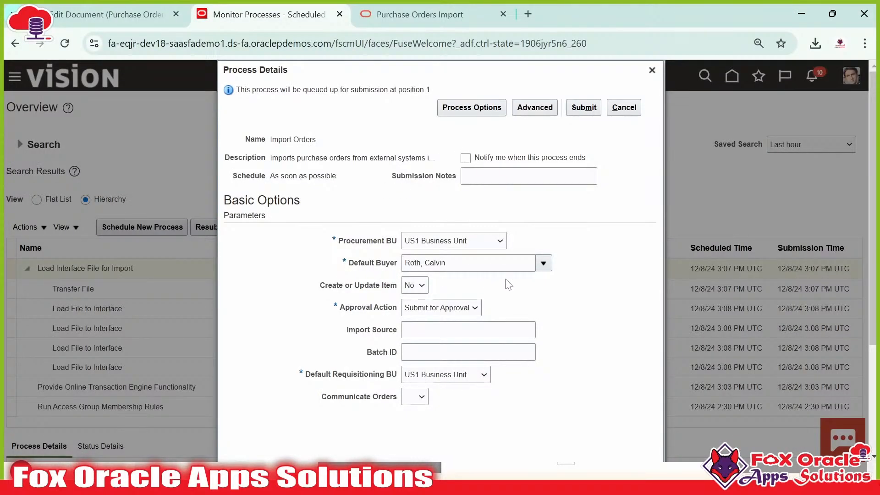
{"action": "key", "text": "alt+Tab"}
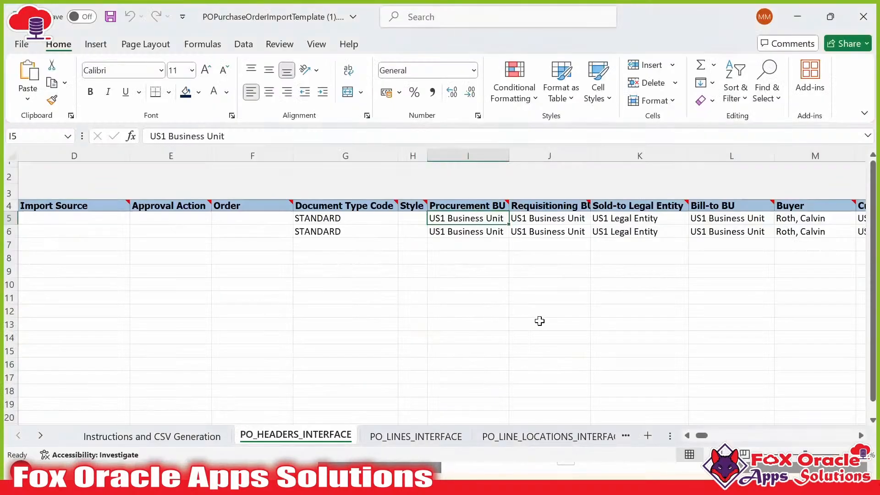
{"action": "left_click", "coordinate": [785, 220]}
{"action": "key", "text": "alt+Tab"}
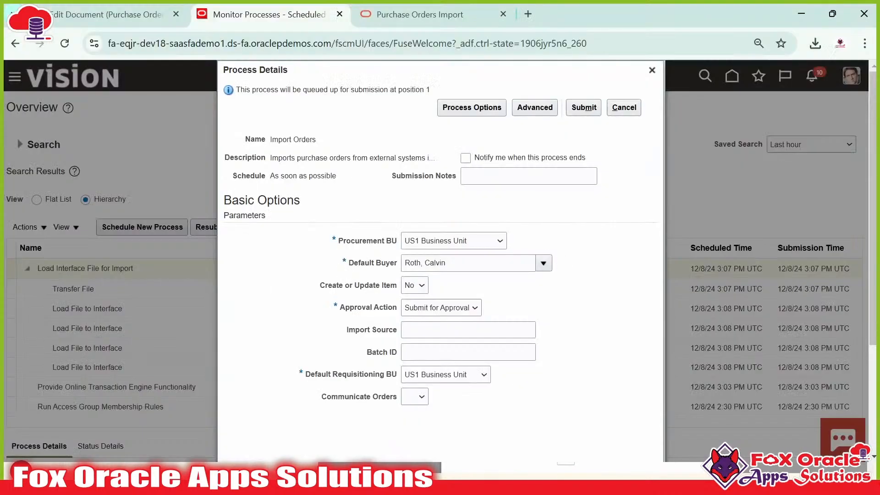
Keep Create or Update Item at No, choose Submit for Approval as the approval action, and leave Import Source blank
{"action": "left_click", "coordinate": [420, 288]}
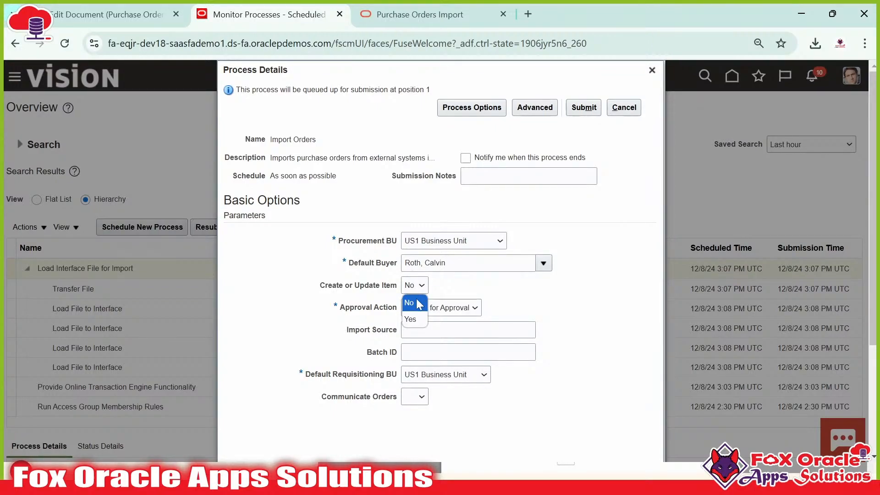
{"action": "left_click", "coordinate": [469, 294]}
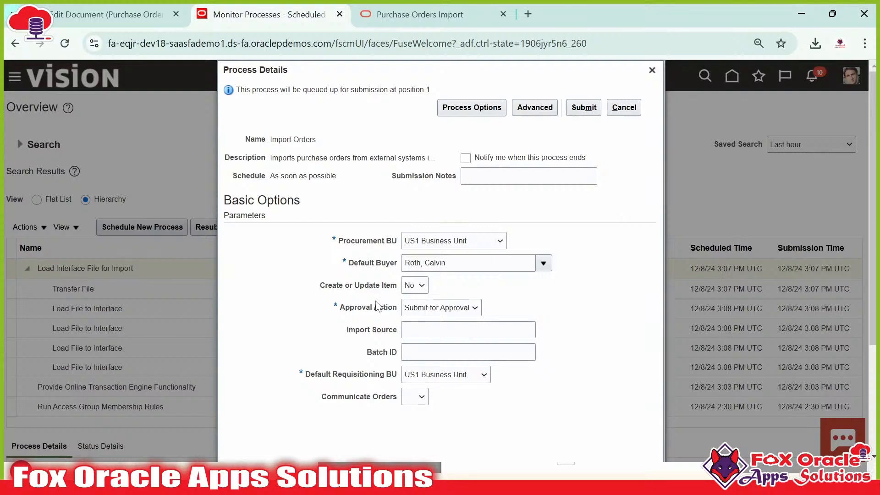
{"action": "left_click", "coordinate": [457, 311]}
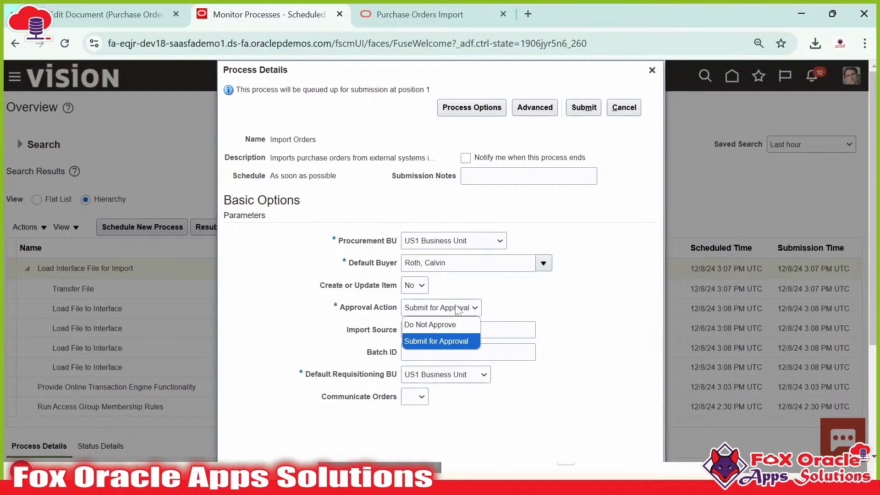
{"action": "left_click", "coordinate": [439, 343]}
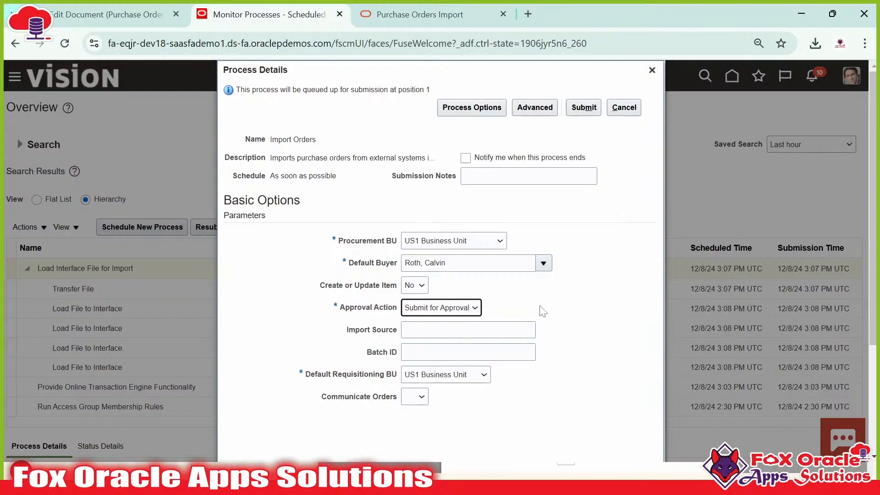
{"action": "key", "text": "Tab"}
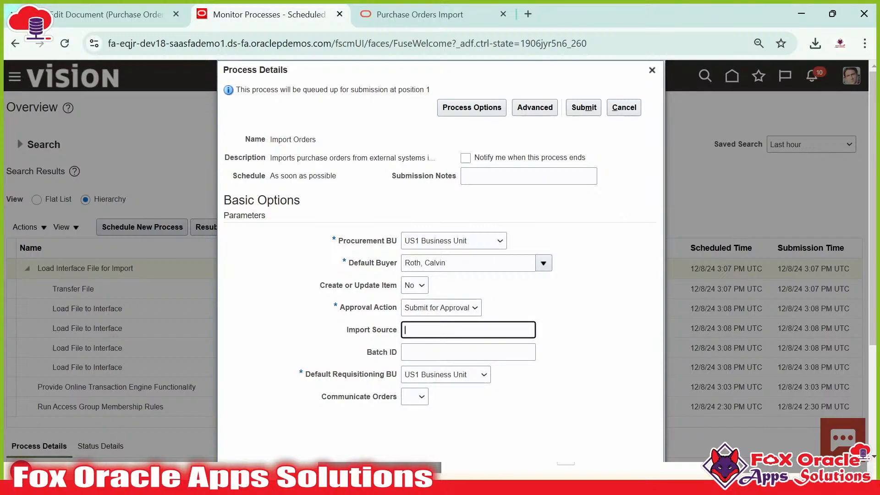
{"action": "key", "text": "Tab"}
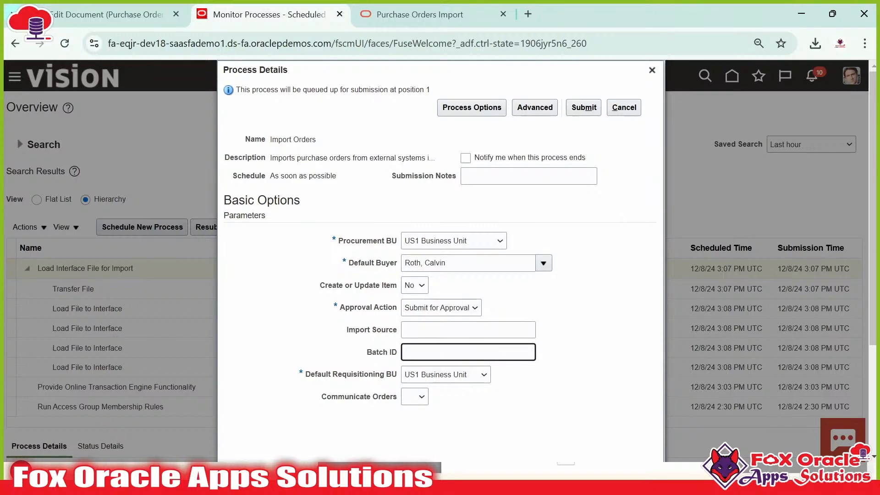
Check the Import Source and Batch ID columns of Excel's PO_HEADERS_INTERFACE sheet against the Batch ID parameter of Import Orders
{"action": "key", "text": "alt+Tab"}
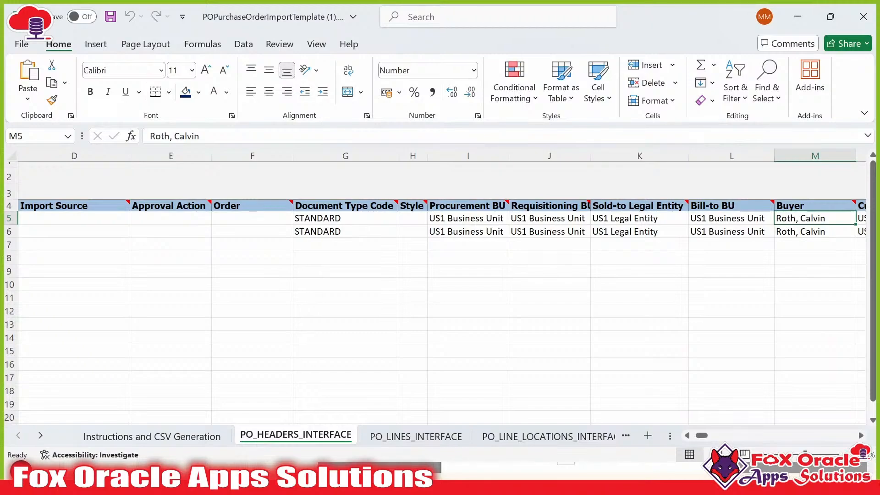
{"action": "left_click", "coordinate": [686, 436]}
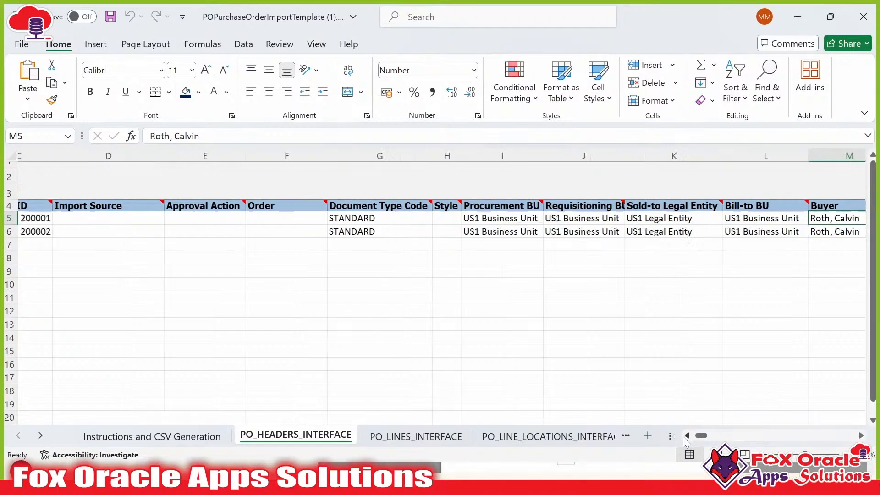
{"action": "left_click", "coordinate": [686, 436]}
{"action": "left_click", "coordinate": [337, 217]}
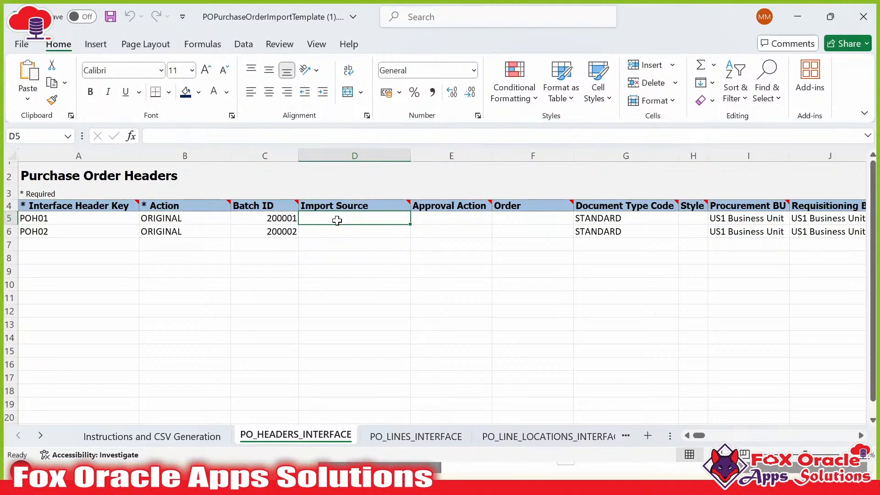
{"action": "left_click", "coordinate": [268, 220]}
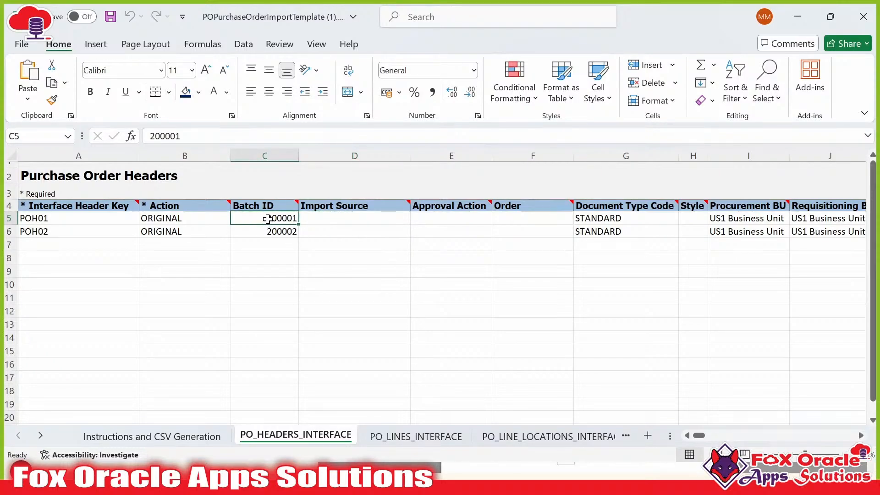
{"action": "double_click", "coordinate": [269, 219]}
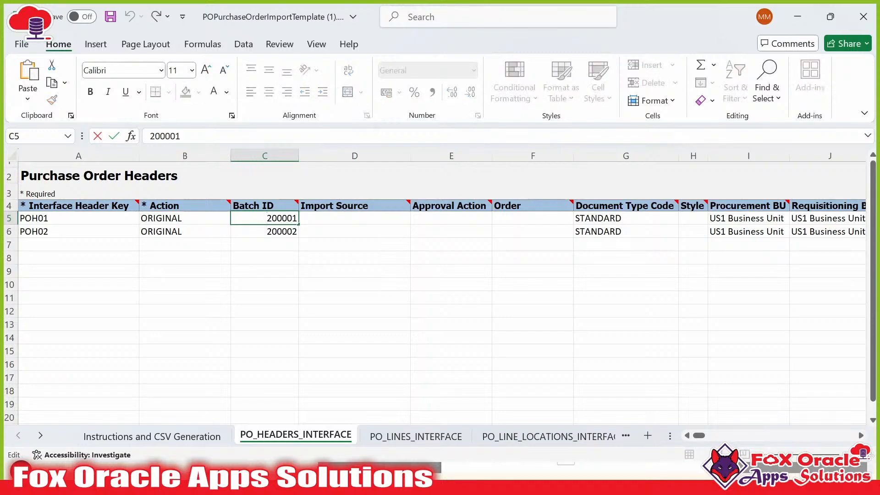
{"action": "mouse_move", "coordinate": [268, 219]}
{"action": "left_mouse_down"}
{"action": "mouse_move", "coordinate": [298, 219]}
{"action": "mouse_move", "coordinate": [270, 233]}
{"action": "left_mouse_up"}
{"action": "left_click", "coordinate": [268, 246]}
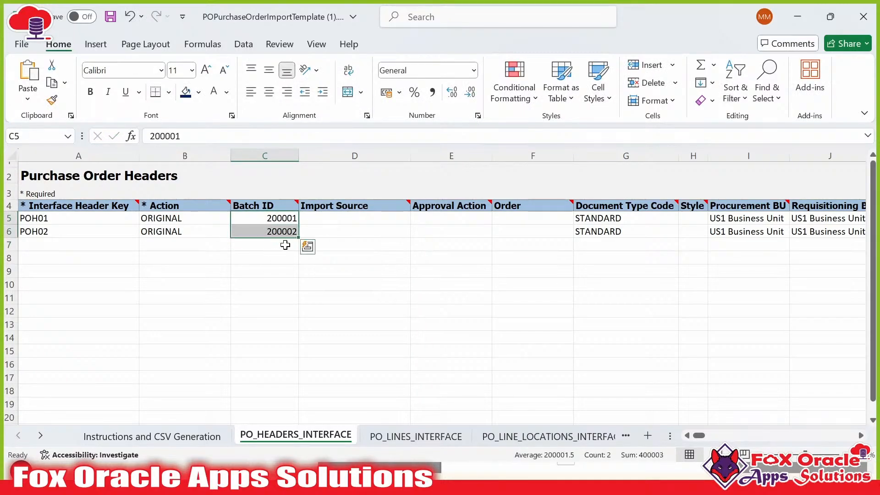
{"action": "key", "text": "alt+Tab"}
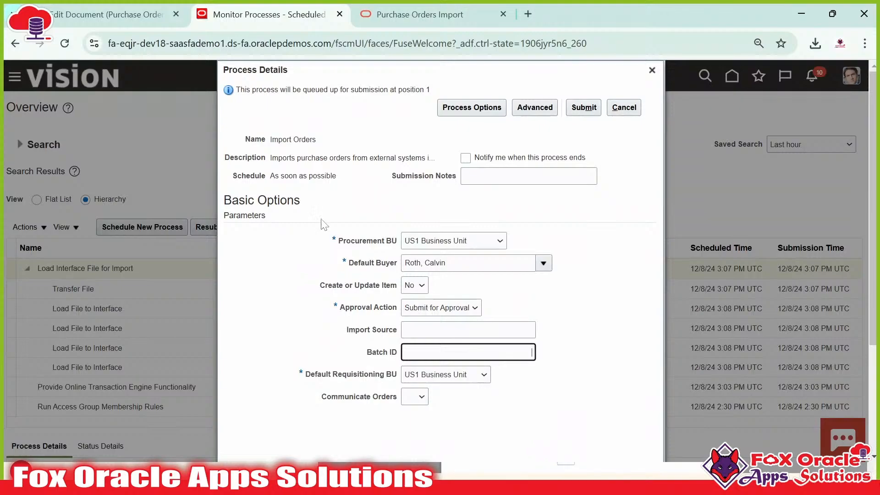
{"action": "left_click_drag", "start_coordinate": [367, 351], "coordinate": [397, 353]}
Copy batch ID 200001 from the POH01 header row in Excel into the Batch ID parameter of Import Orders in Chrome
{"action": "key", "text": "alt+Tab"}
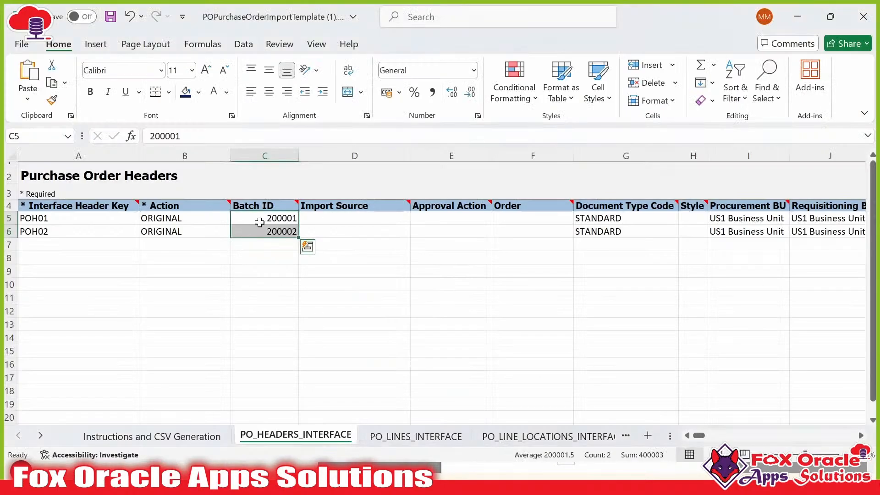
{"action": "double_click", "coordinate": [282, 219]}
{"action": "double_click", "coordinate": [281, 218]}
{"action": "key", "text": "ctrl+c"}
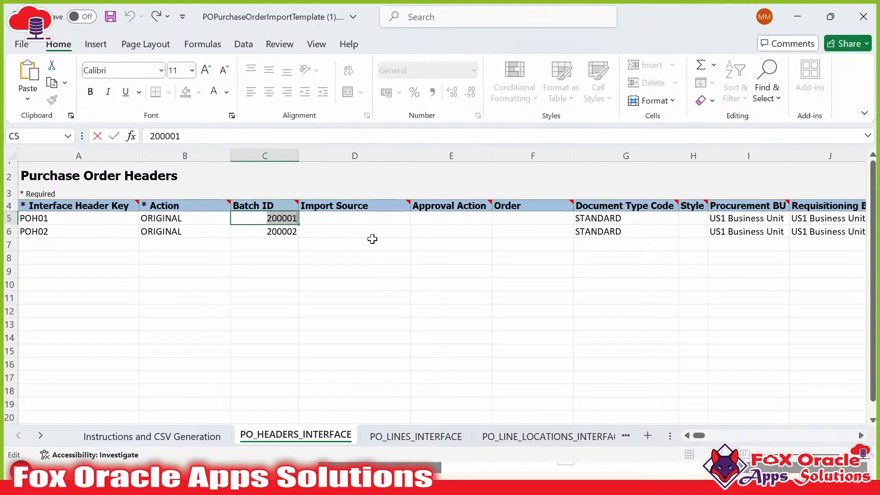
{"action": "key", "text": "alt+Tab"}
{"action": "left_click", "coordinate": [439, 351]}
{"action": "key", "text": "ctrl+v"}
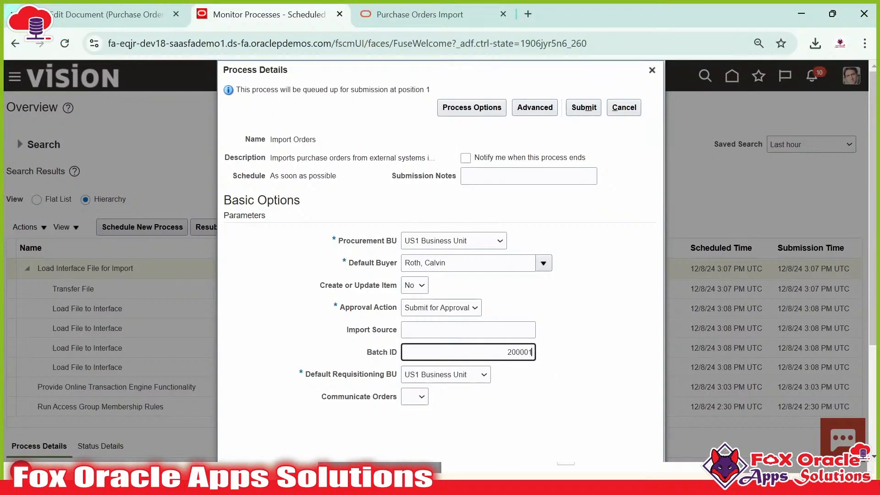
{"action": "left_click_drag", "start_coordinate": [507, 352], "coordinate": [543, 362]}
Switch to Excel and review the purchase order rows in the PO_LINES_INTERFACE and PO_LINE_LOCATIONS_INTERFACE sheets
{"action": "key", "text": "alt+Tab"}
{"action": "left_click", "coordinate": [413, 436]}
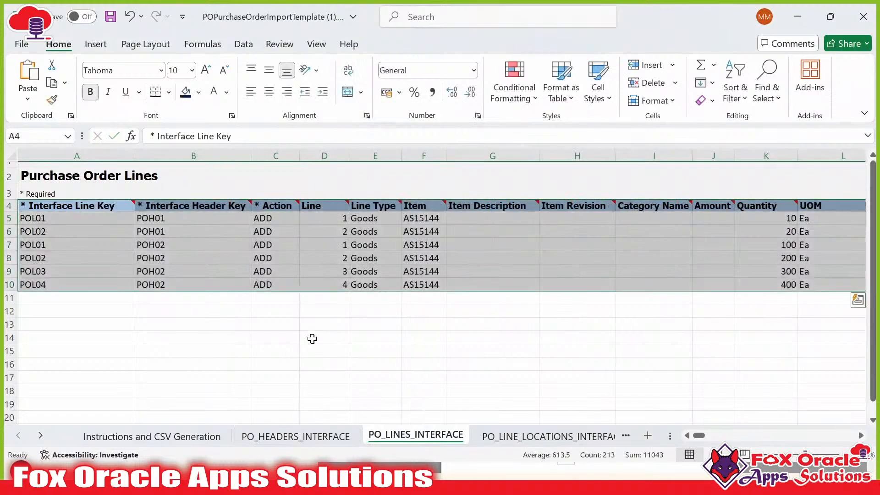
{"action": "left_click", "coordinate": [248, 257]}
{"action": "left_click", "coordinate": [380, 284]}
{"action": "left_click", "coordinate": [549, 436]}
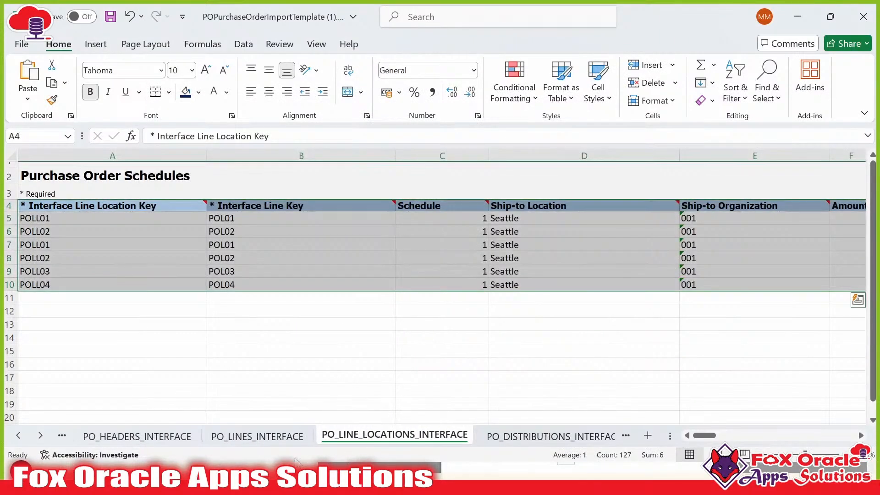
Recheck the batch ID of the POH01 row in Excel's PO_HEADERS_INTERFACE sheet, and return to the Import Orders parameters in Chrome
{"action": "left_click", "coordinate": [176, 437]}
{"action": "left_click", "coordinate": [18, 436]}
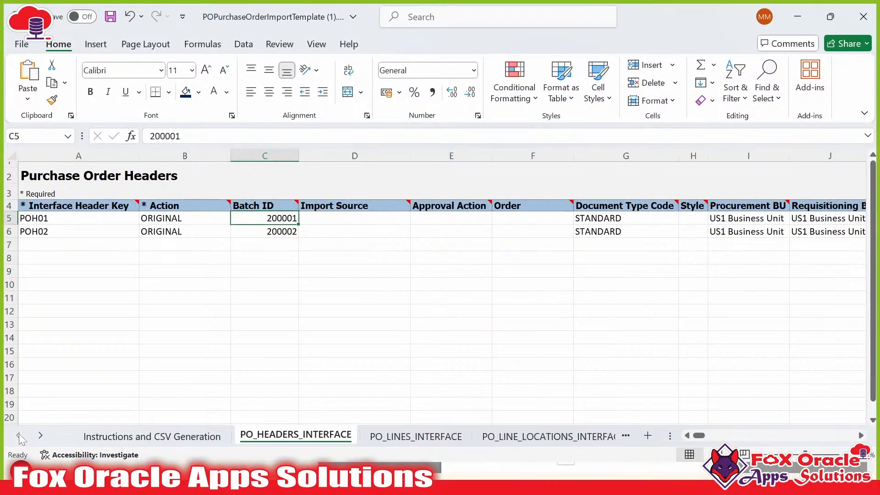
{"action": "left_click", "coordinate": [178, 437]}
{"action": "left_click", "coordinate": [295, 438]}
{"action": "double_click", "coordinate": [268, 218]}
{"action": "double_click", "coordinate": [275, 218]}
{"action": "key", "text": "alt+Tab"}
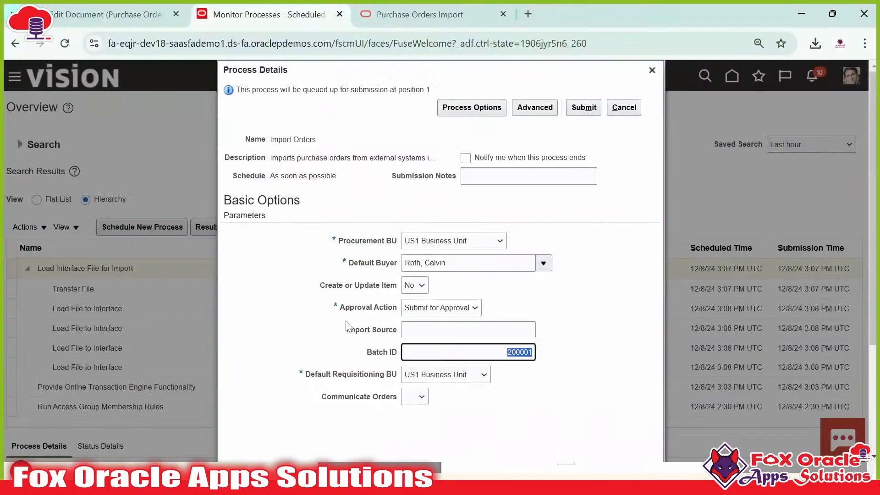
Keep US1 Business Unit as the default requisitioning BU, submit the Import Orders process for batch 200001, and acknowledge the confirmation
{"action": "left_click", "coordinate": [511, 390]}
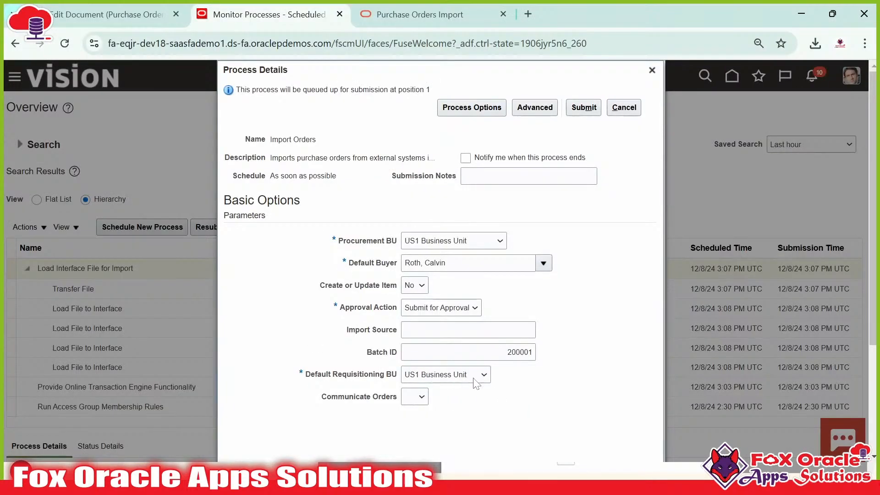
{"action": "scroll", "coordinate": [563, 367], "scroll_direction": "down", "scroll_amount": 3}
{"action": "scroll", "coordinate": [564, 367], "scroll_direction": "up", "scroll_amount": 3}
{"action": "left_click", "coordinate": [585, 110]}
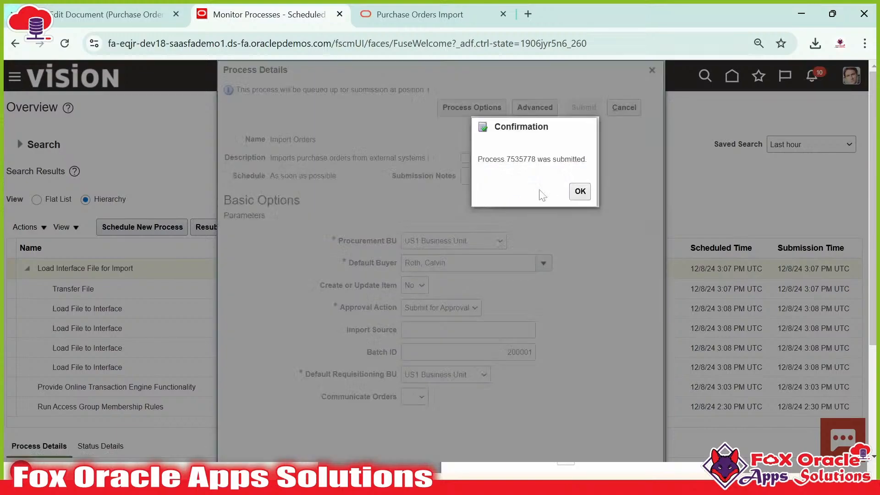
{"action": "left_click", "coordinate": [581, 191]}
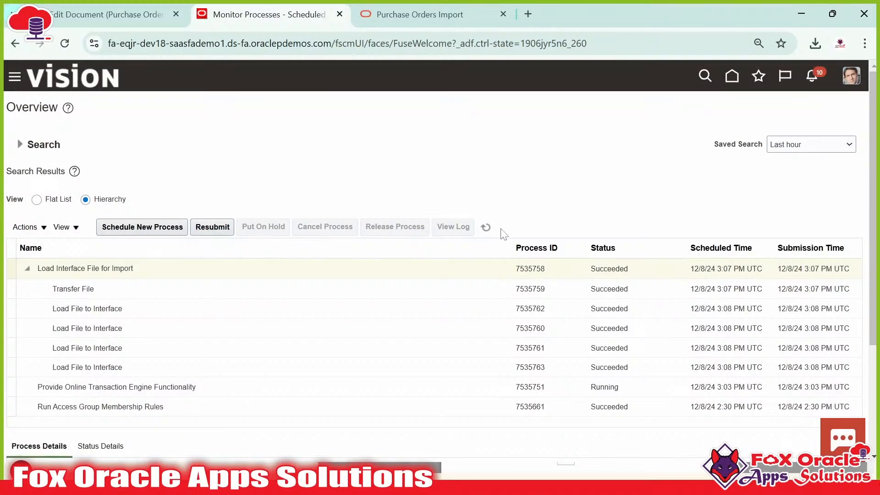
Refresh the scheduled process list repeatedly to monitor the Import Orders run until it finishes
{"action": "left_click", "coordinate": [486, 227]}
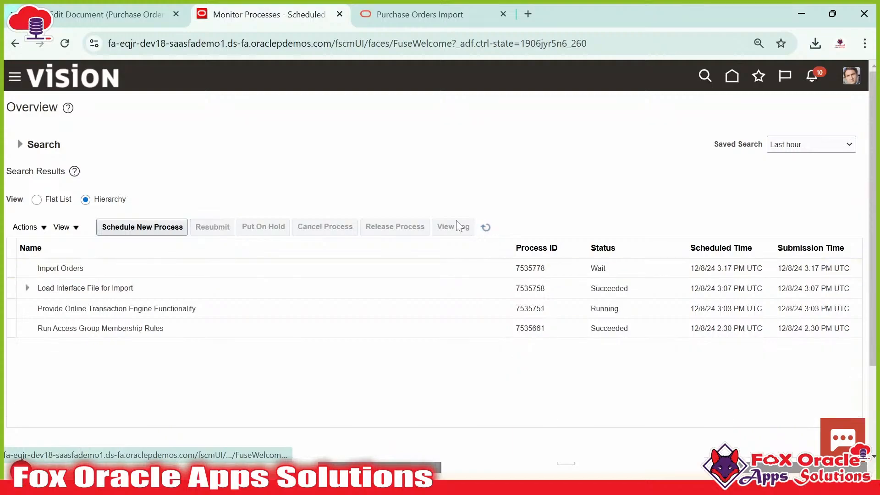
{"action": "left_click", "coordinate": [487, 229]}
{"action": "left_click", "coordinate": [489, 230]}
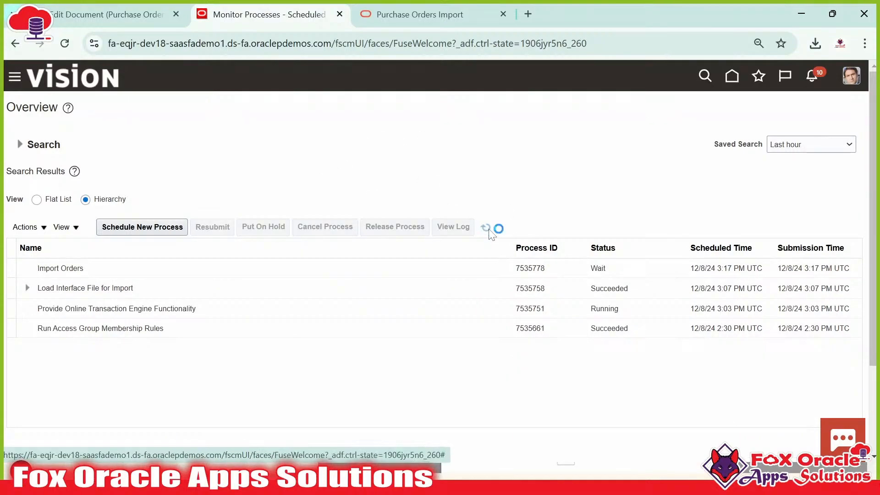
{"action": "left_click", "coordinate": [489, 231]}
{"action": "left_click", "coordinate": [489, 229]}
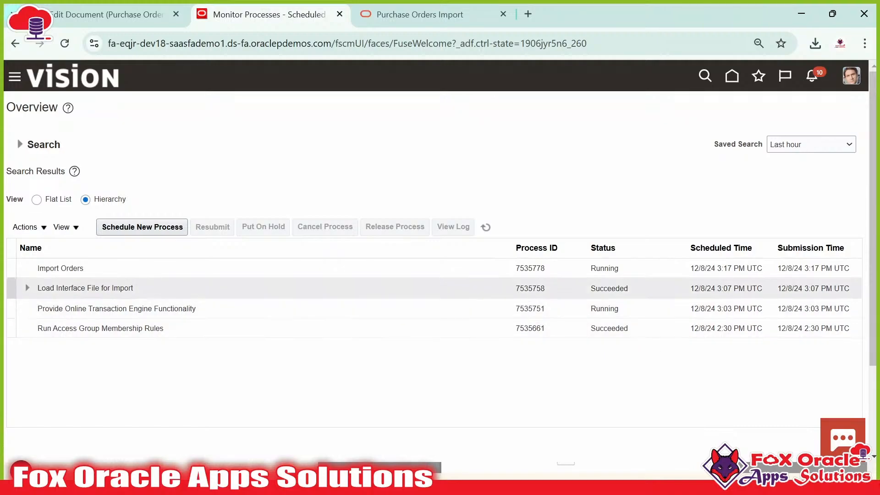
{"action": "left_click", "coordinate": [487, 228]}
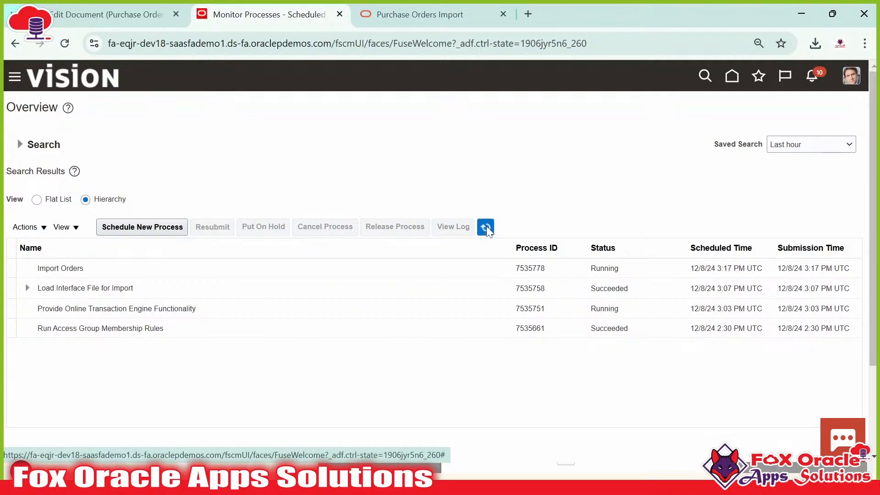
{"action": "left_click", "coordinate": [487, 229]}
{"action": "left_click", "coordinate": [487, 229]}
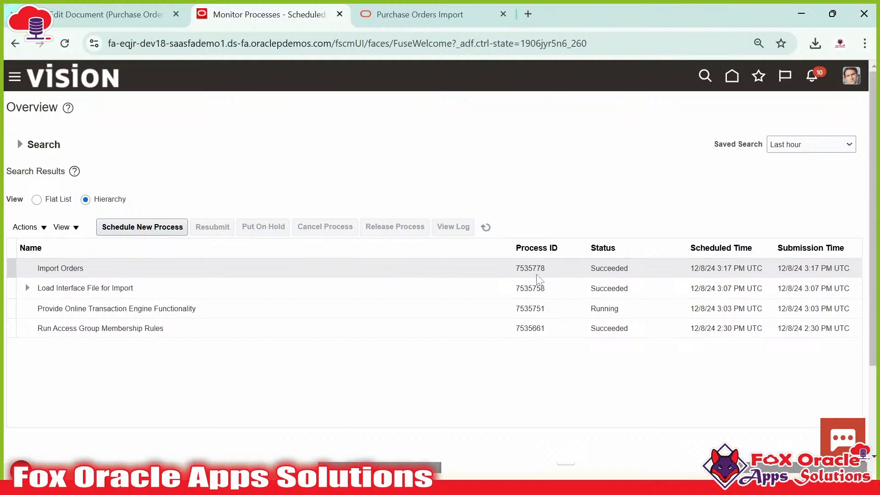
{"action": "left_click", "coordinate": [482, 228]}
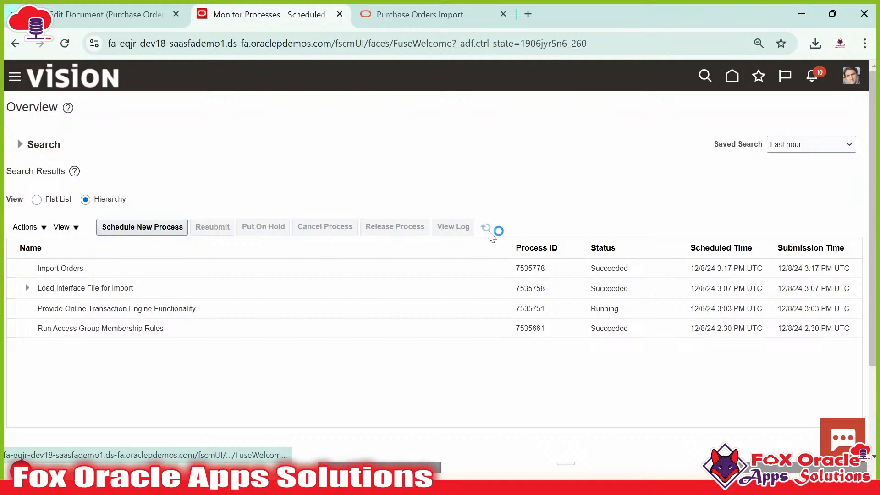
{"action": "scroll", "coordinate": [410, 289], "scroll_direction": "down", "scroll_amount": 2}
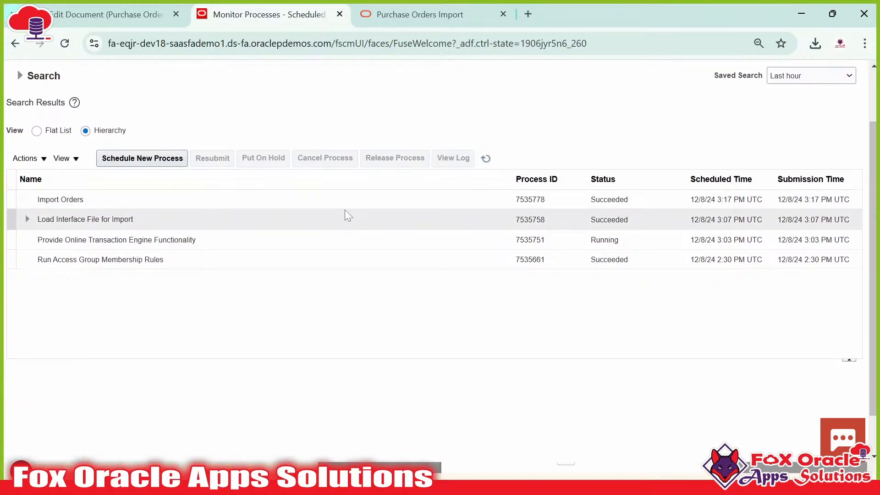
{"action": "key", "text": "alt+Tab"}
{"action": "key", "text": "alt+Tab"}
{"action": "key", "text": "alt+Tab"}
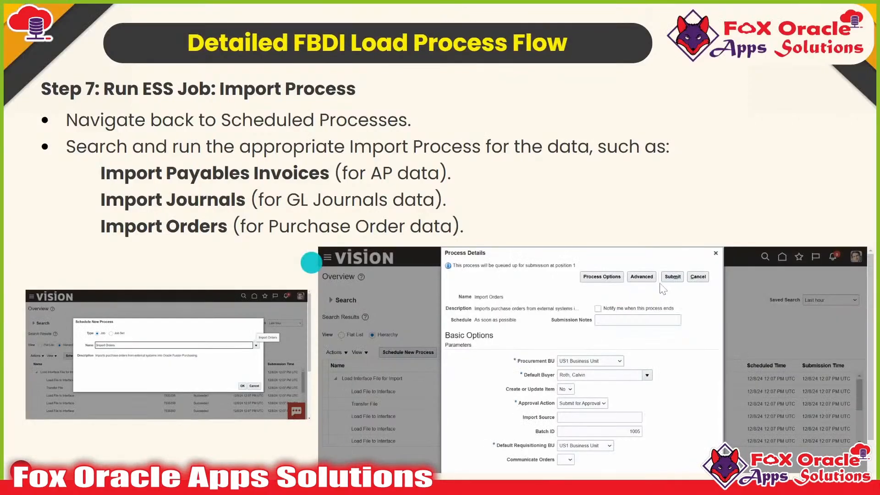
{"action": "left_click", "coordinate": [784, 255]}
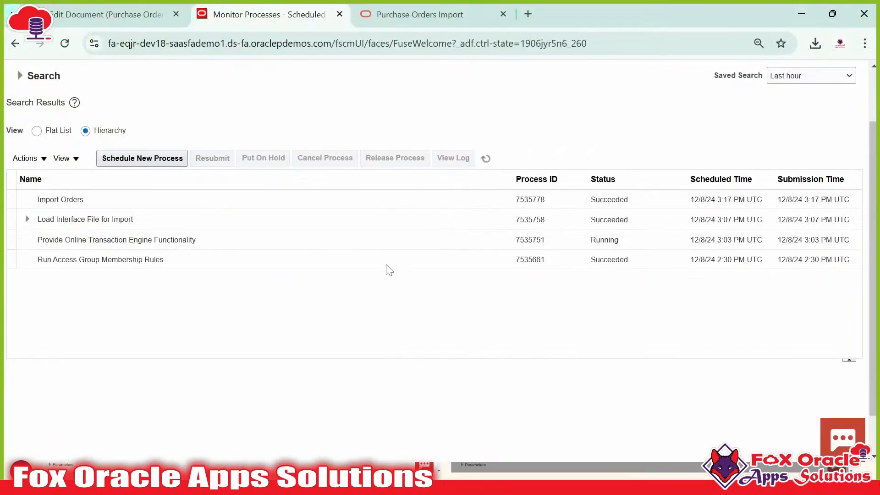
Select the finished Import Orders process, list all its log and output attachments, and download and open 7535778.pdf
{"action": "left_click", "coordinate": [260, 197]}
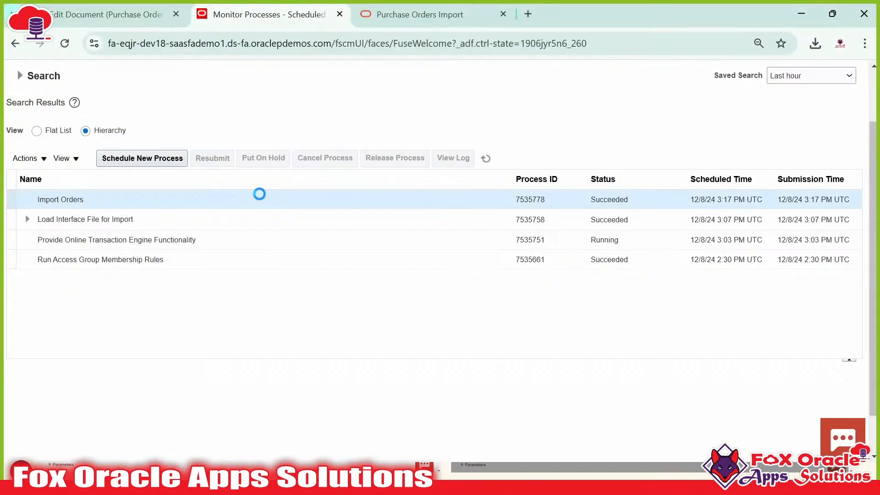
{"action": "scroll", "coordinate": [393, 147], "scroll_direction": "down", "scroll_amount": 2}
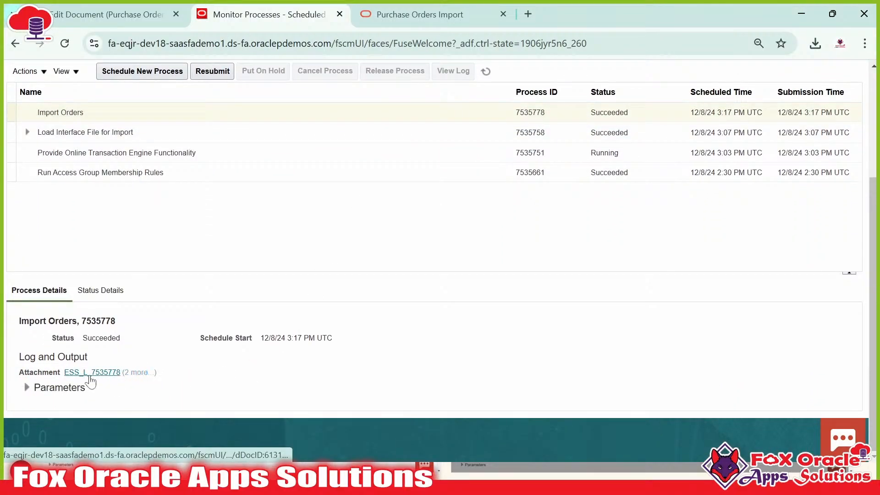
{"action": "left_click", "coordinate": [130, 373]}
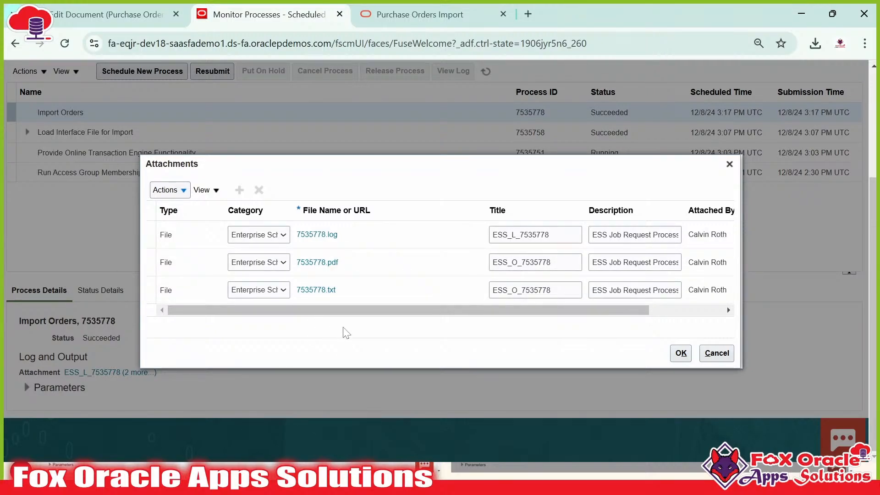
{"action": "left_click", "coordinate": [321, 266]}
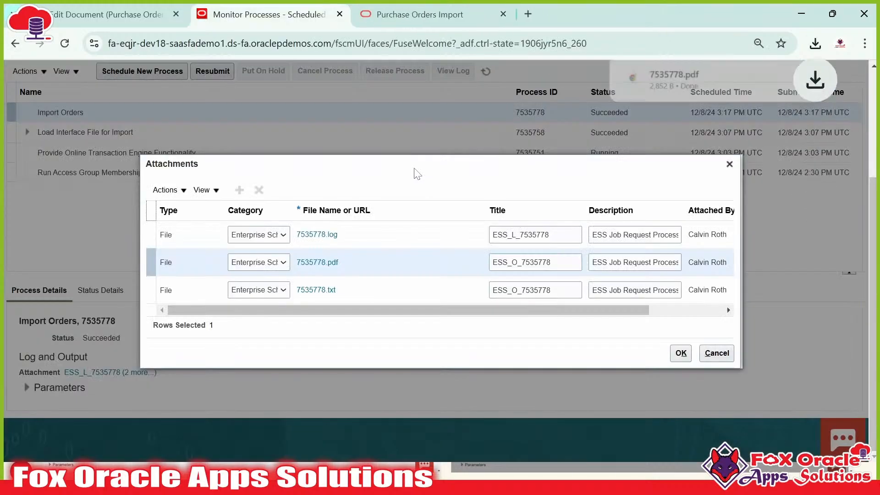
{"action": "left_click", "coordinate": [730, 85]}
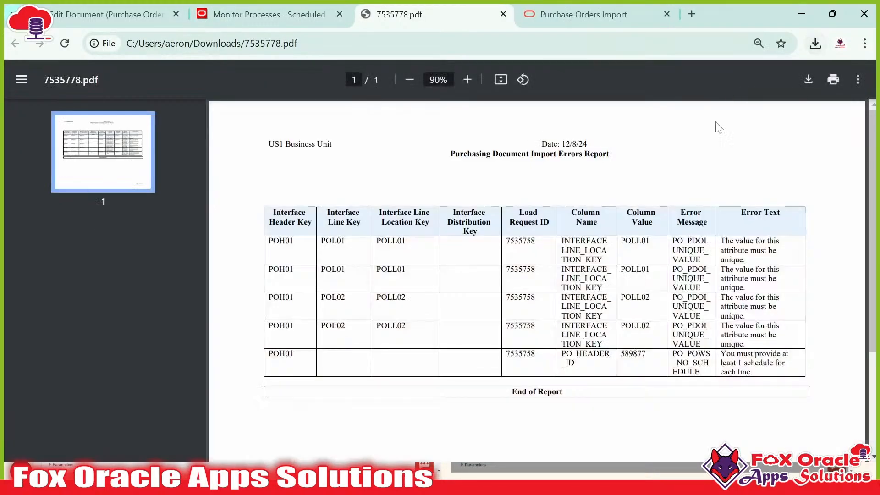
Examine the Purchasing Document Import Errors Report, checking the error text and the interface header key of each row
{"action": "scroll", "coordinate": [380, 347], "scroll_direction": "down", "scroll_amount": 3}
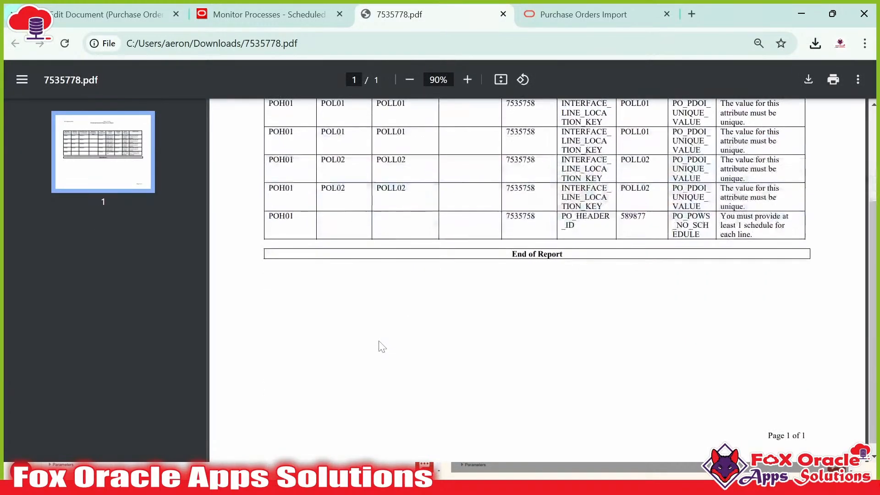
{"action": "scroll", "coordinate": [379, 348], "scroll_direction": "up", "scroll_amount": 3}
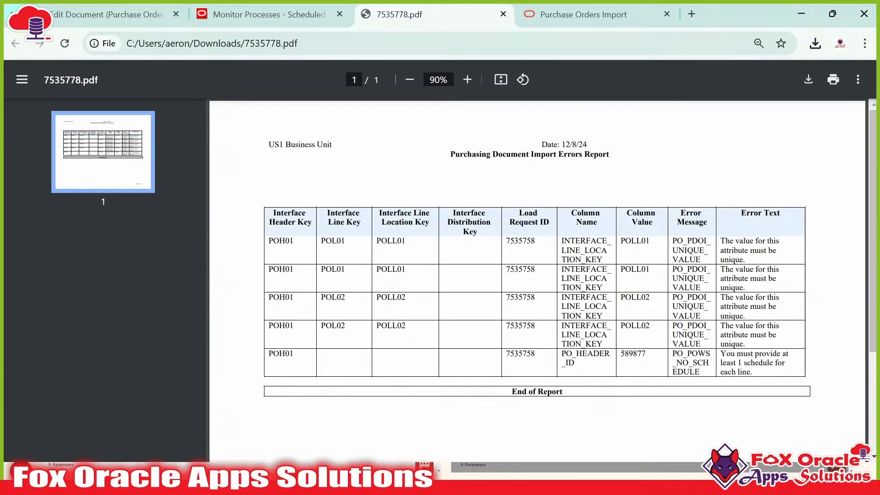
{"action": "left_click_drag", "start_coordinate": [721, 242], "coordinate": [721, 326]}
{"action": "scroll", "coordinate": [697, 354], "scroll_direction": "down", "scroll_amount": 3}
{"action": "scroll", "coordinate": [698, 354], "scroll_direction": "up", "scroll_amount": 3}
{"action": "left_click", "coordinate": [697, 353]}
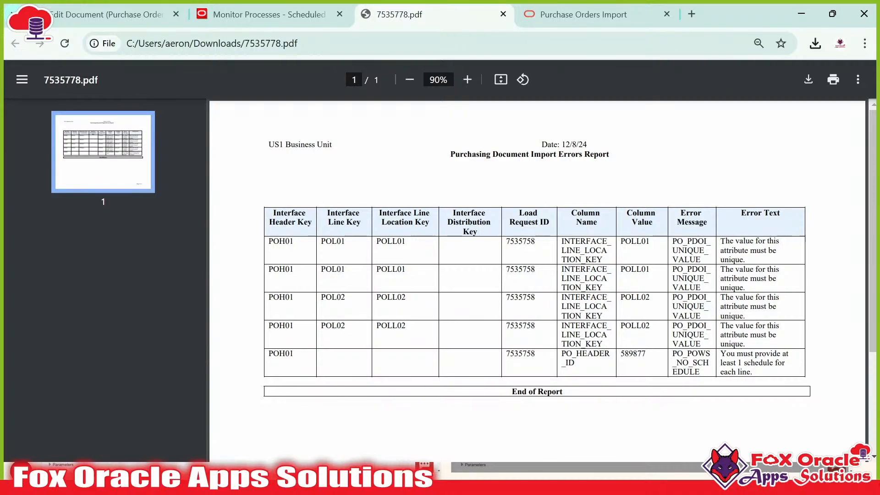
{"action": "left_click_drag", "start_coordinate": [294, 355], "coordinate": [293, 270]}
{"action": "left_click", "coordinate": [269, 241]}
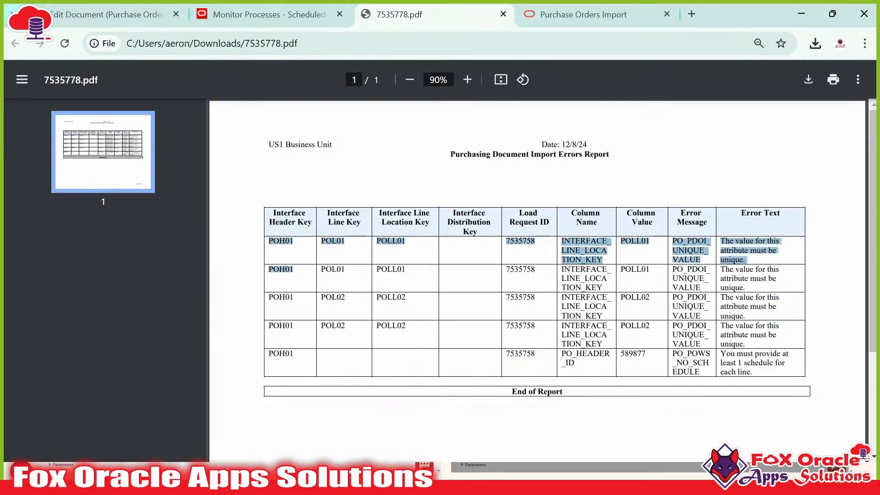
{"action": "left_click", "coordinate": [289, 275]}
{"action": "left_click_drag", "start_coordinate": [270, 298], "coordinate": [293, 326]}
{"action": "left_click", "coordinate": [289, 331]}
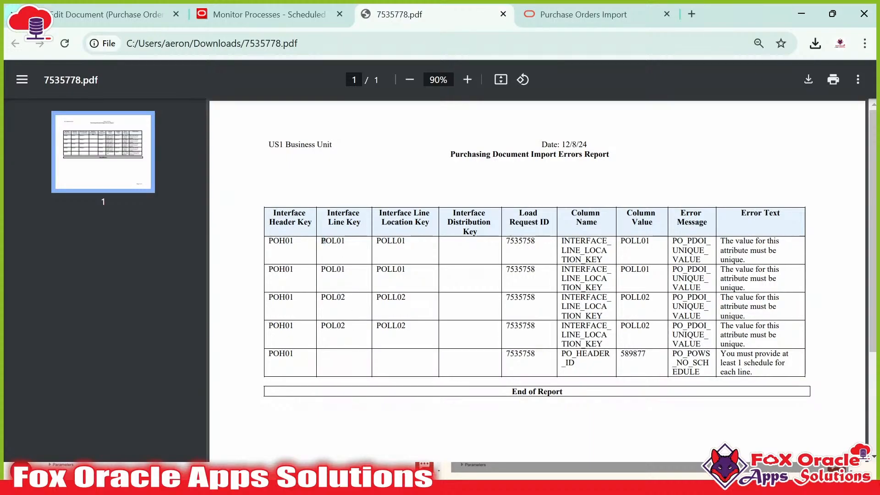
Compare the Interface Line Key and Interface Line Location Key values across the rows of the errors report
{"action": "left_click_drag", "start_coordinate": [325, 241], "coordinate": [345, 271]}
{"action": "left_click", "coordinate": [351, 286]}
{"action": "left_click_drag", "start_coordinate": [322, 298], "coordinate": [344, 327]}
{"action": "left_click", "coordinate": [356, 333]}
{"action": "double_click", "coordinate": [334, 326]}
{"action": "left_click", "coordinate": [368, 286]}
{"action": "left_click_drag", "start_coordinate": [377, 241], "coordinate": [397, 242]}
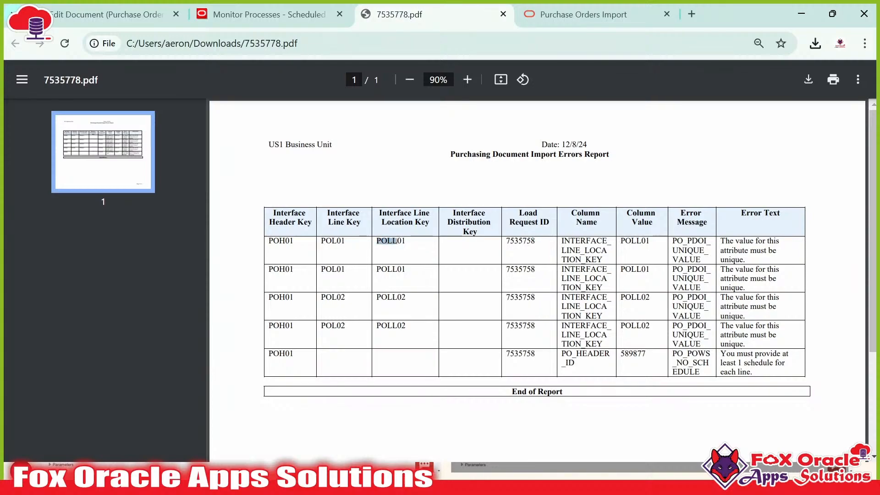
{"action": "left_click", "coordinate": [419, 244]}
{"action": "double_click", "coordinate": [393, 242]}
{"action": "left_click", "coordinate": [397, 242]}
{"action": "double_click", "coordinate": [394, 242]}
{"action": "left_click", "coordinate": [397, 247]}
{"action": "double_click", "coordinate": [394, 270]}
{"action": "left_click", "coordinate": [400, 323]}
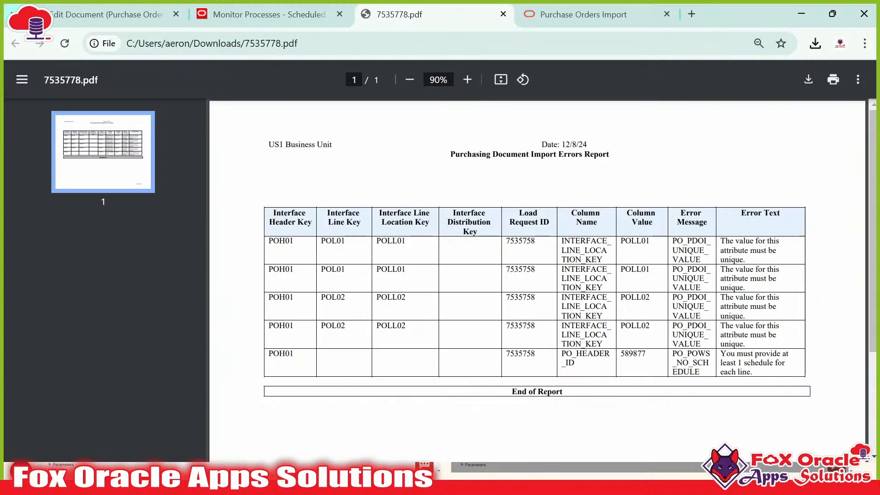
Read the error messages of the first and last report rows, and check which column the first error refers to
{"action": "left_click_drag", "start_coordinate": [722, 241], "coordinate": [743, 260]}
{"action": "left_click", "coordinate": [743, 260]}
{"action": "double_click", "coordinate": [693, 279]}
{"action": "left_click", "coordinate": [693, 279]}
{"action": "scroll", "coordinate": [708, 342], "scroll_direction": "down", "scroll_amount": 2}
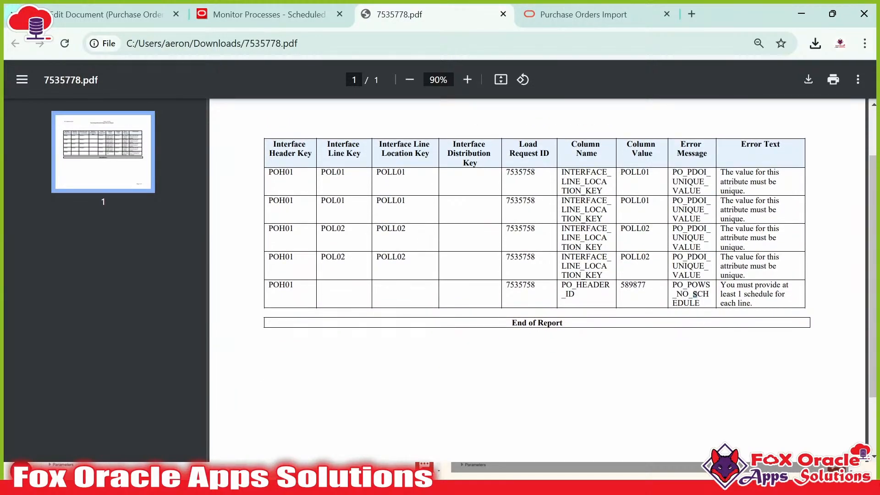
{"action": "mouse_move", "coordinate": [723, 294]}
{"action": "left_mouse_down"}
{"action": "mouse_move", "coordinate": [720, 287]}
{"action": "mouse_move", "coordinate": [766, 286]}
{"action": "mouse_move", "coordinate": [754, 304]}
{"action": "mouse_move", "coordinate": [721, 286]}
{"action": "left_mouse_up"}
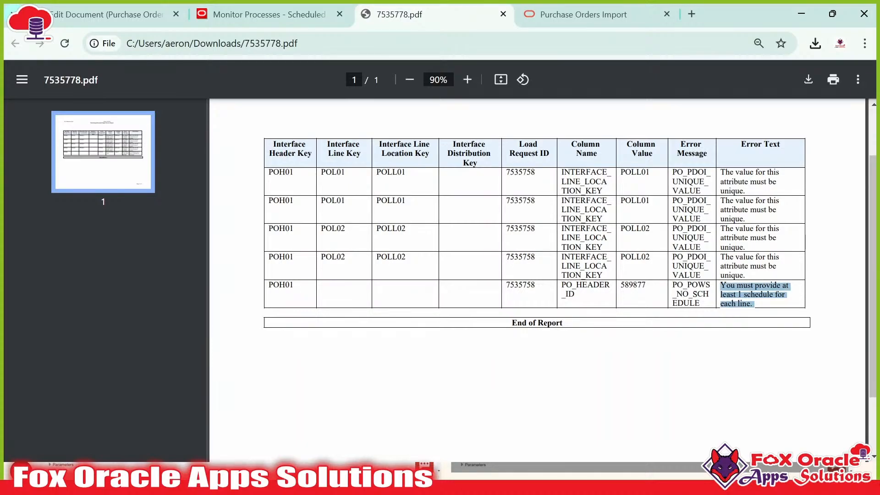
{"action": "scroll", "coordinate": [590, 307], "scroll_direction": "up", "scroll_amount": 2}
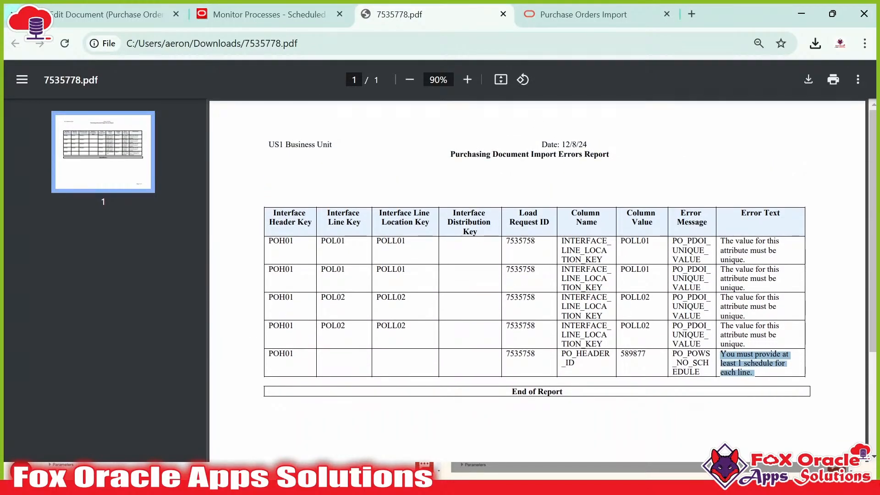
{"action": "left_click_drag", "start_coordinate": [561, 242], "coordinate": [603, 260]}
{"action": "left_click", "coordinate": [721, 251]}
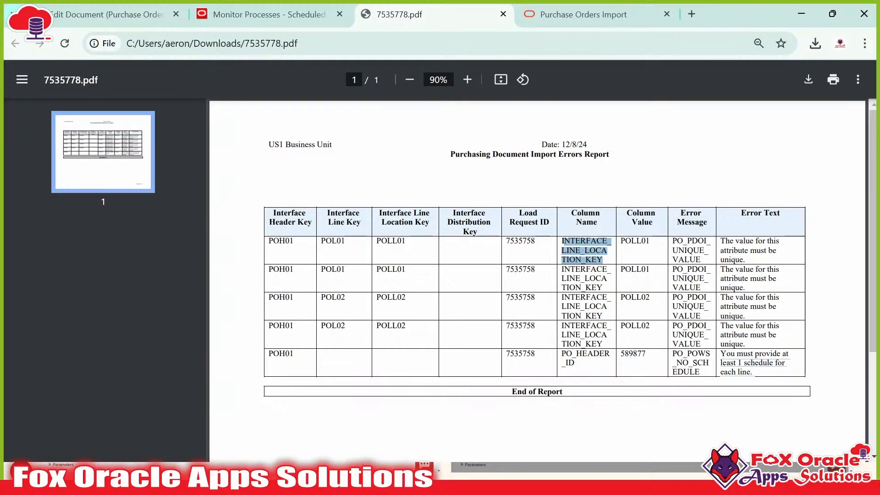
Leave cell C5's edit mode in Excel's header sheet, and return to Chrome to check the Column Name entries in the errors report
{"action": "key", "text": "alt+Tab"}
{"action": "key", "text": "alt+Tab"}
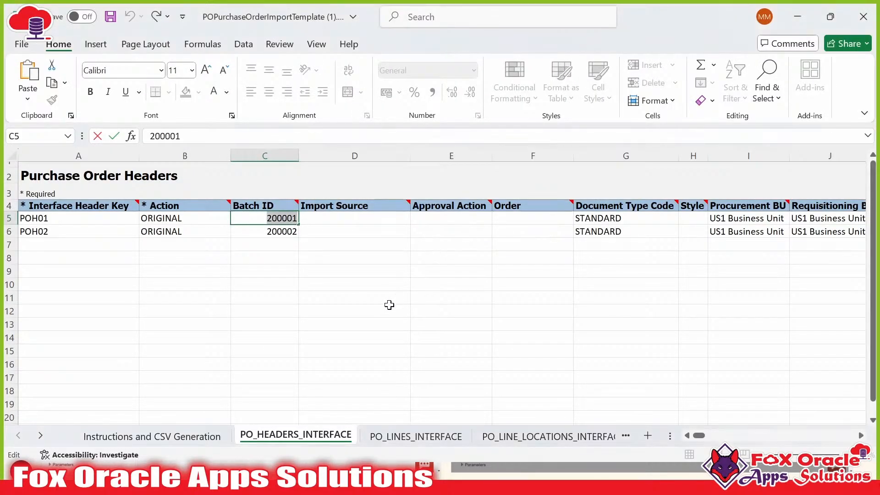
{"action": "left_click", "coordinate": [389, 305]}
{"action": "key", "text": "alt+Tab"}
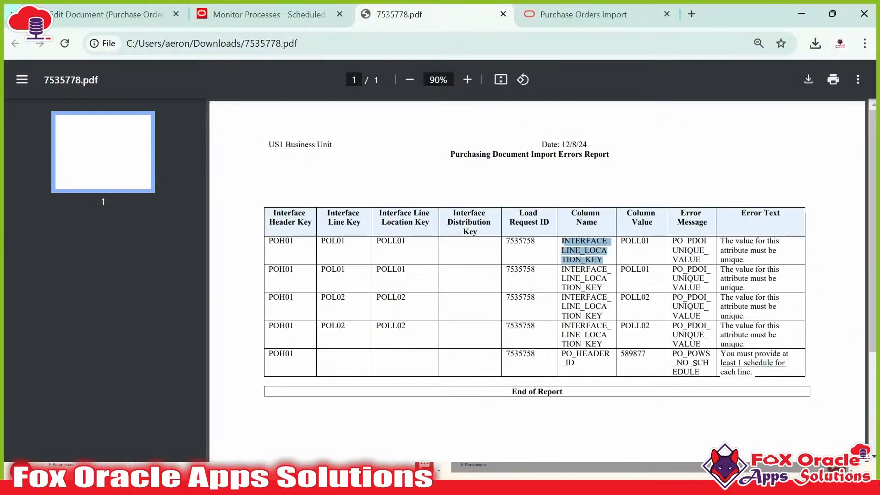
{"action": "left_click", "coordinate": [564, 242]}
{"action": "left_click_drag", "start_coordinate": [585, 250], "coordinate": [593, 259]}
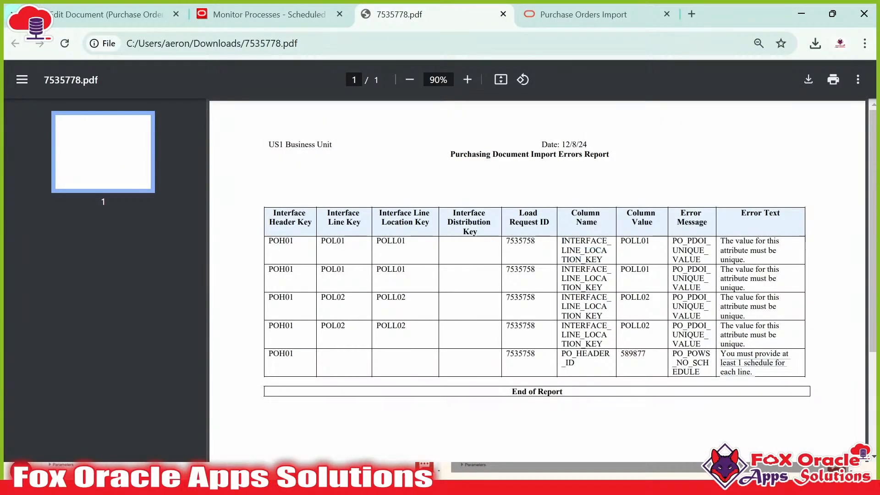
{"action": "left_click_drag", "start_coordinate": [562, 354], "coordinate": [577, 367]}
Switch to Excel and open the PO_LINE_LOCATIONS_INTERFACE sheet to check the purchase order schedule rows
{"action": "key", "text": "alt+Tab"}
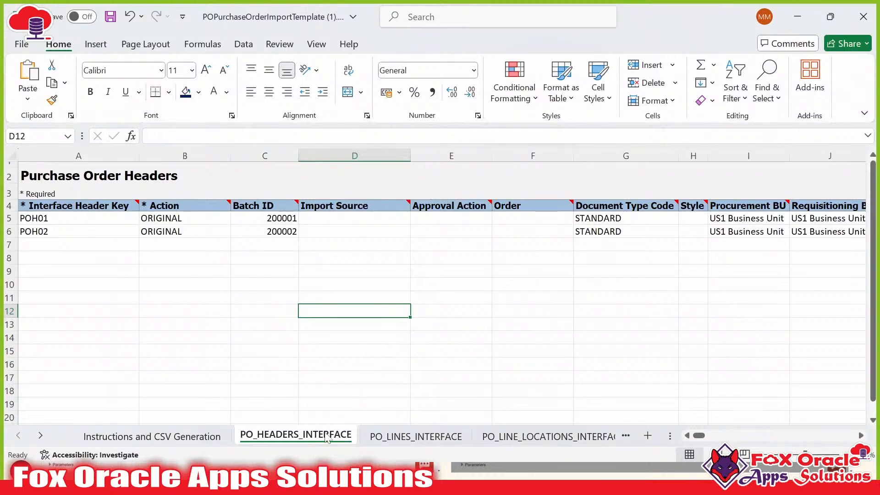
{"action": "left_click", "coordinate": [404, 437]}
{"action": "left_click", "coordinate": [531, 439]}
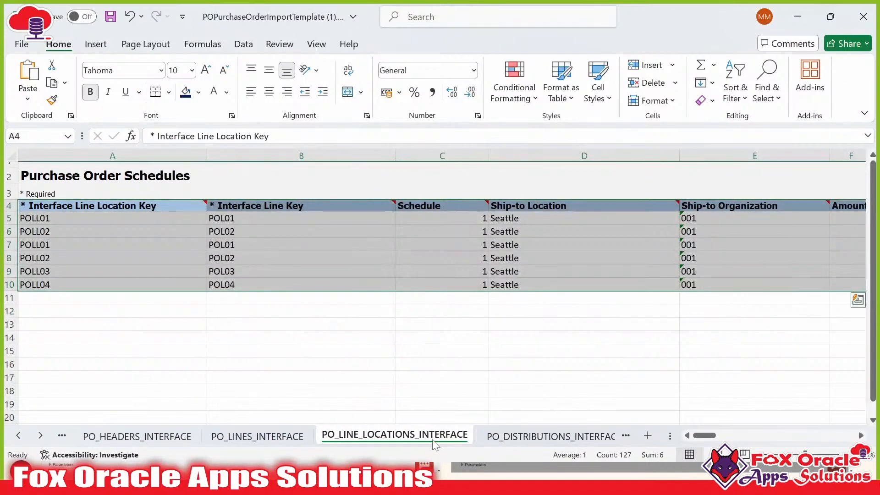
Select the Interface Line Location Key header in the schedules sheet, and switch to Chrome to reread that column's error text in the errors report
{"action": "left_click", "coordinate": [321, 364]}
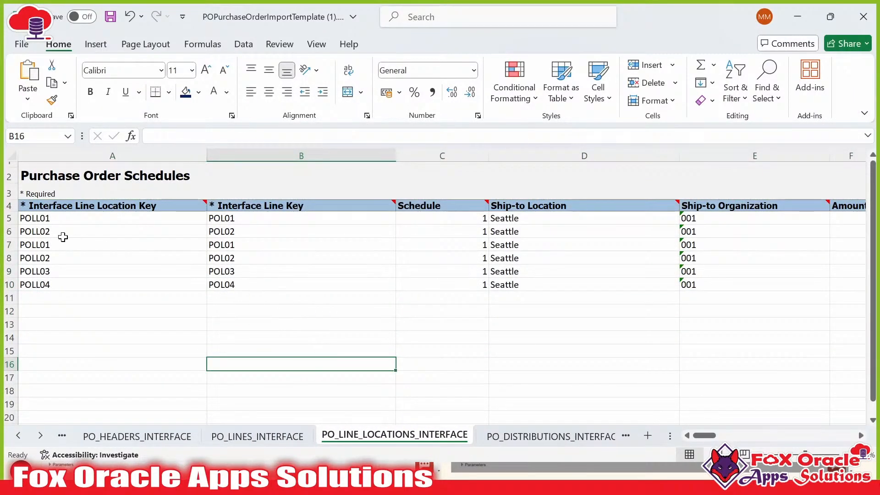
{"action": "left_click", "coordinate": [74, 207]}
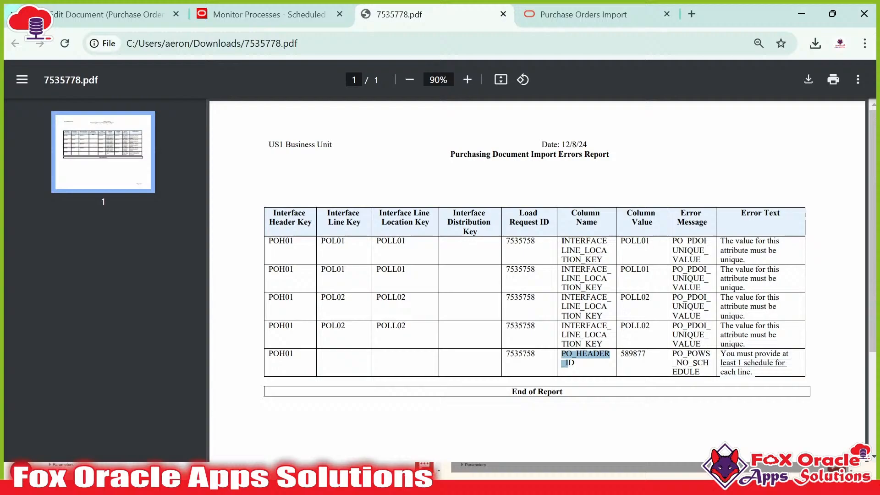
{"action": "left_click", "coordinate": [569, 364]}
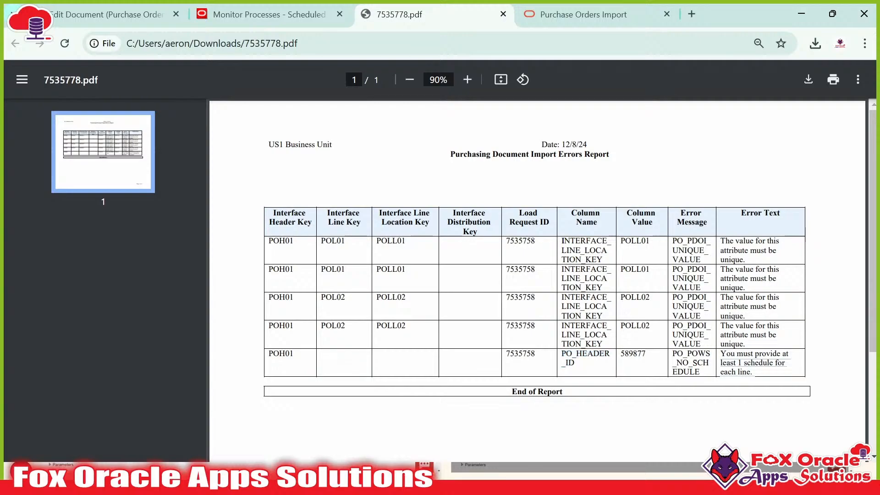
{"action": "left_click_drag", "start_coordinate": [608, 251], "coordinate": [584, 251]}
{"action": "left_click_drag", "start_coordinate": [673, 250], "coordinate": [780, 250]}
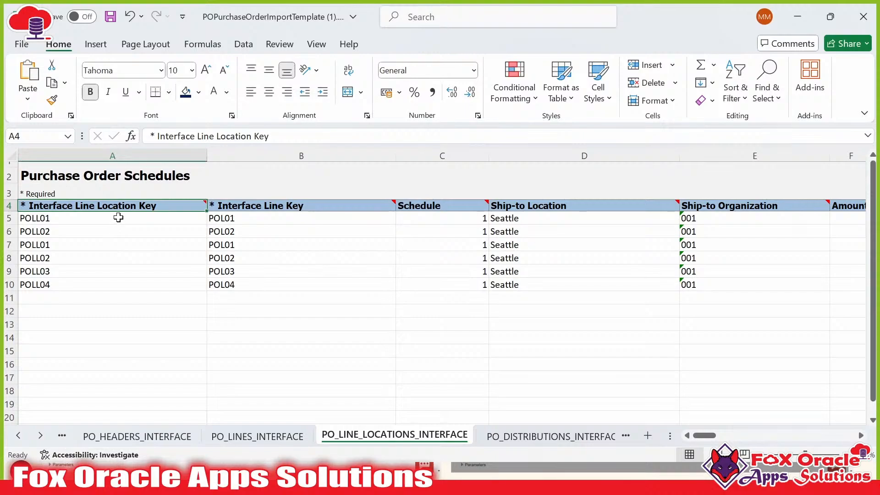
Return to Excel and compare the Interface Line Location Key values in rows 5 to 7 of the schedules sheet
{"action": "left_click_drag", "start_coordinate": [119, 217], "coordinate": [118, 227]}
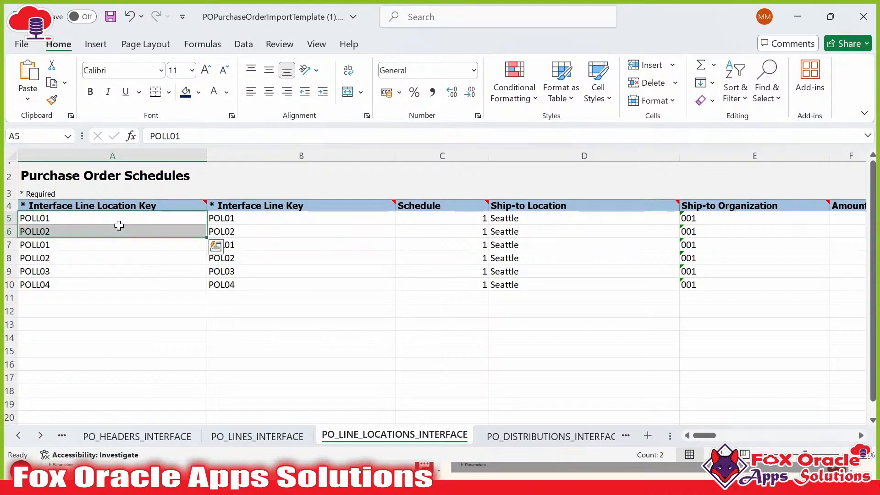
{"action": "left_click", "coordinate": [118, 248]}
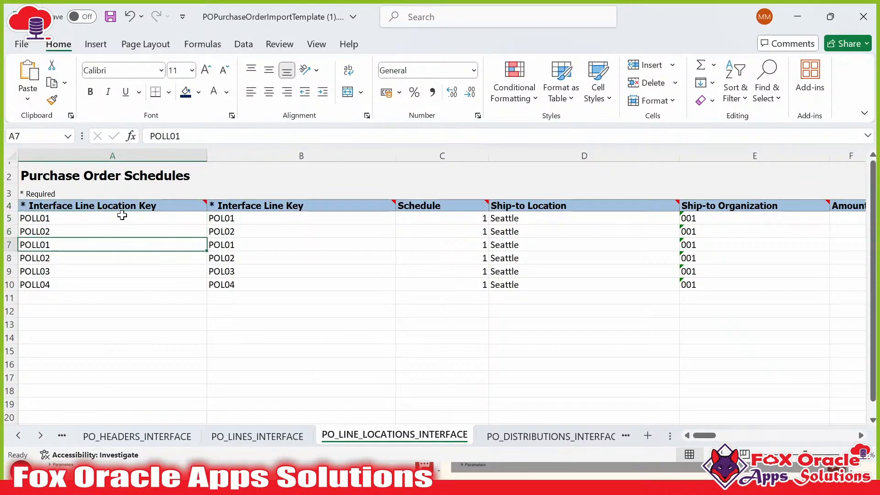
{"action": "left_click", "coordinate": [122, 221]}
{"action": "left_click", "coordinate": [122, 233]}
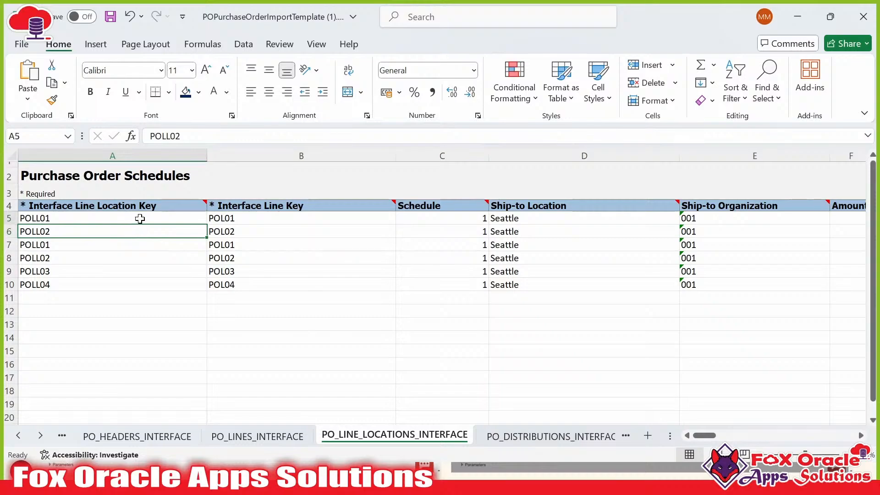
{"action": "left_click", "coordinate": [138, 220]}
{"action": "left_click", "coordinate": [143, 231]}
Fill the Interface Line Location Key column down from A5 to A10 as the series POLL01 to POLL06
{"action": "left_click", "coordinate": [156, 219]}
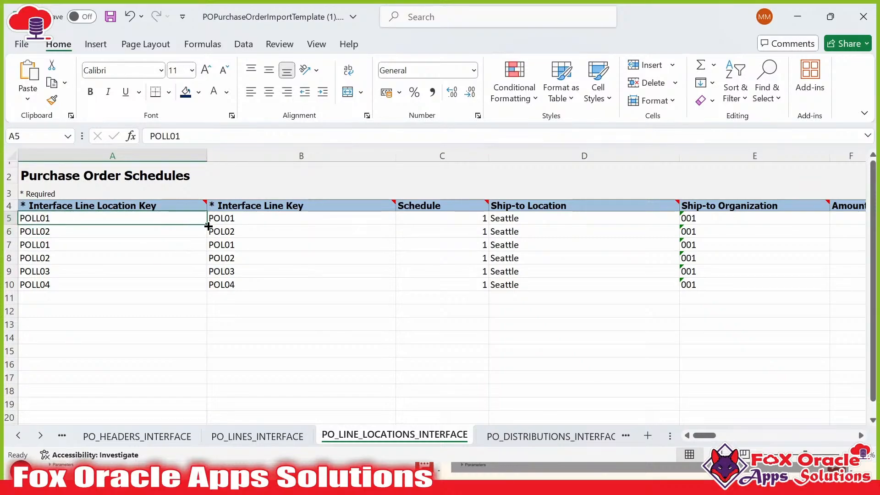
{"action": "double_click", "coordinate": [207, 225]}
{"action": "left_click", "coordinate": [173, 309]}
{"action": "left_click", "coordinate": [107, 220]}
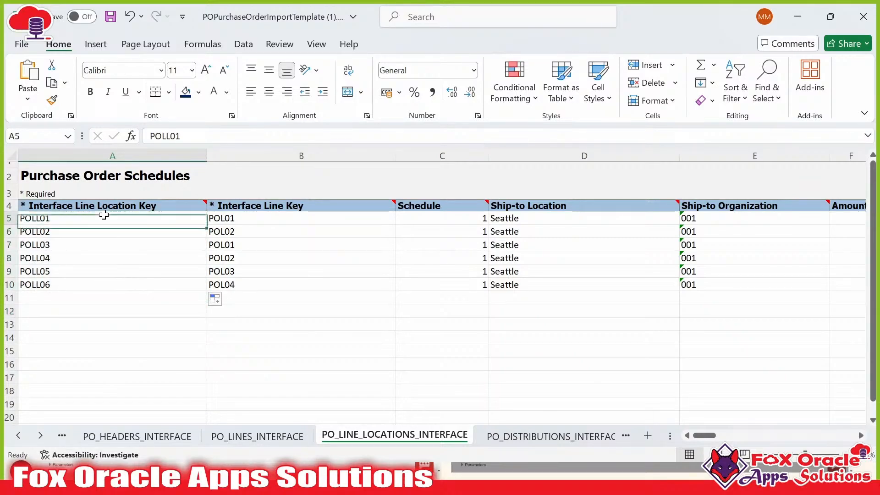
Copy the Interface Line Location Key values POLL01 to POLL06 from the Purchase Order Schedules sheet for use in the distributions sheet
{"action": "left_click", "coordinate": [99, 231]}
{"action": "left_click", "coordinate": [97, 245]}
{"action": "left_click", "coordinate": [99, 260]}
{"action": "left_click", "coordinate": [98, 285]}
{"action": "left_click", "coordinate": [100, 296]}
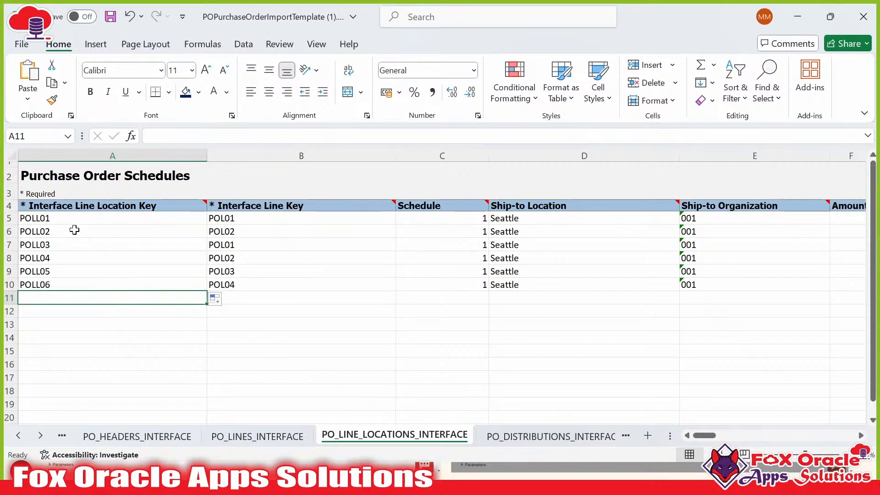
{"action": "left_click_drag", "start_coordinate": [87, 218], "coordinate": [90, 283]}
{"action": "key", "text": "ctrl+c"}
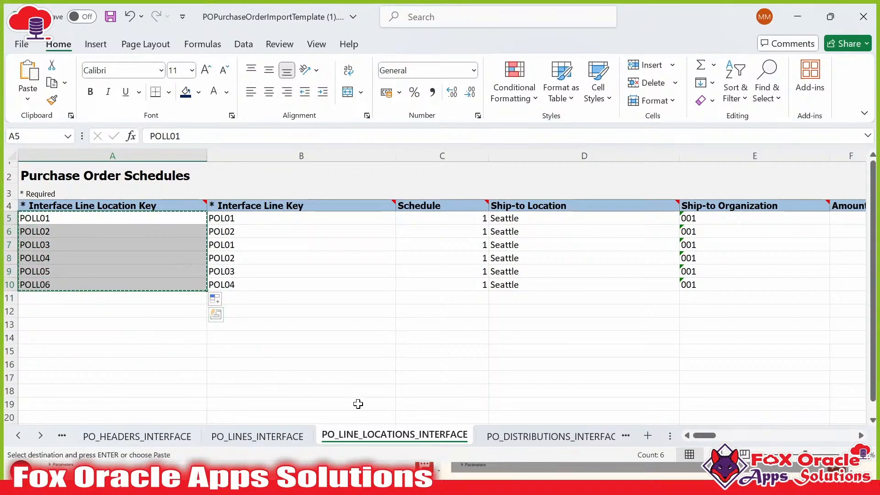
{"action": "left_click", "coordinate": [492, 435]}
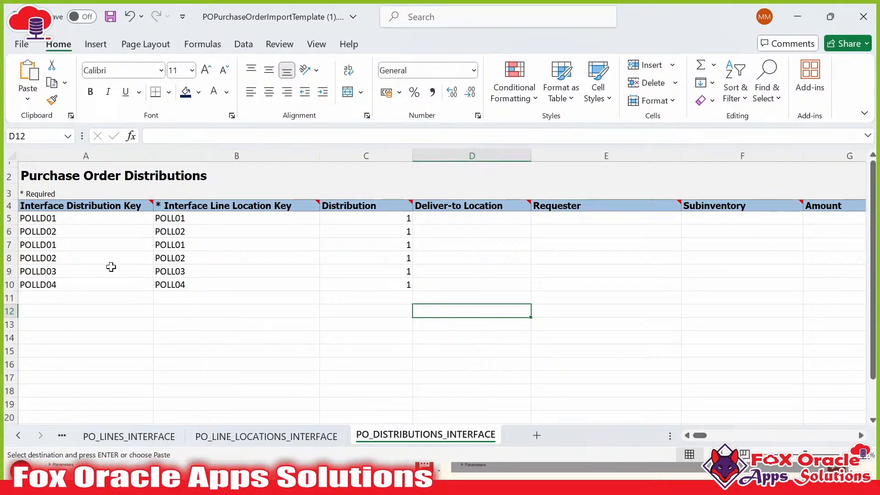
Paste the copied POLL01 to POLL06 keys over the Interface Line Location Key values in rows 5 to 10 of Purchase Order Distributions
{"action": "left_click_drag", "start_coordinate": [83, 222], "coordinate": [86, 276]}
{"action": "left_click", "coordinate": [78, 228]}
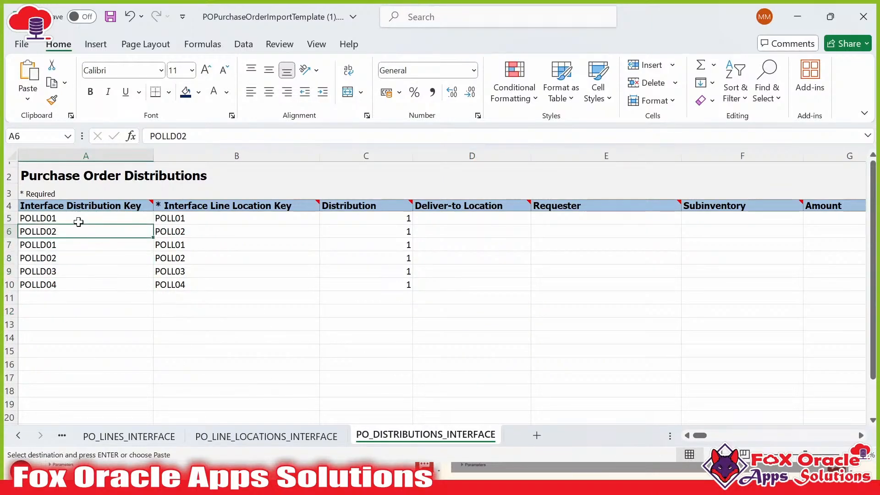
{"action": "left_click", "coordinate": [79, 222]}
{"action": "key", "text": "ctrl+v"}
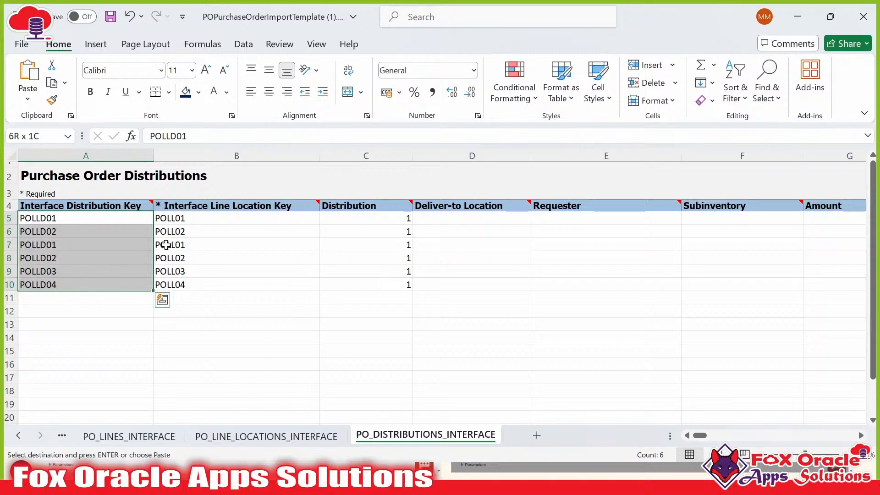
{"action": "left_click_drag", "start_coordinate": [196, 219], "coordinate": [200, 290]}
{"action": "key", "text": "ctrl+v"}
{"action": "left_click", "coordinate": [254, 349]}
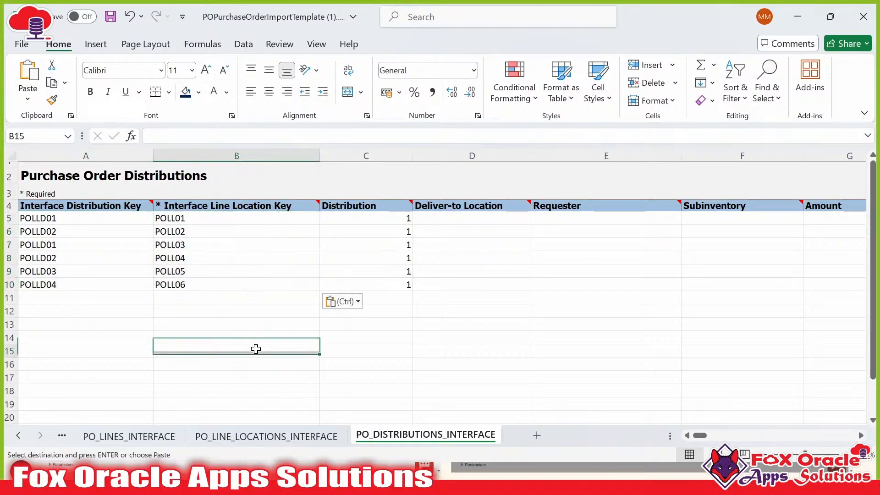
{"action": "left_click_drag", "start_coordinate": [190, 221], "coordinate": [196, 294]}
{"action": "left_click", "coordinate": [81, 243]}
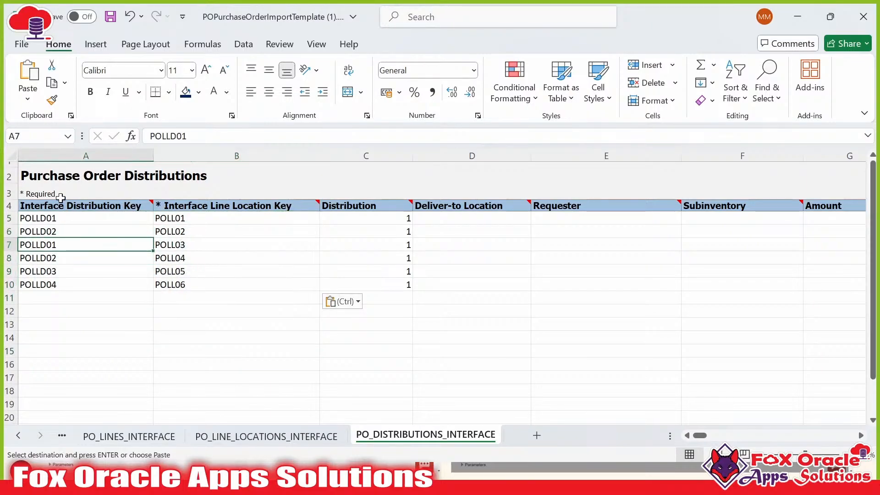
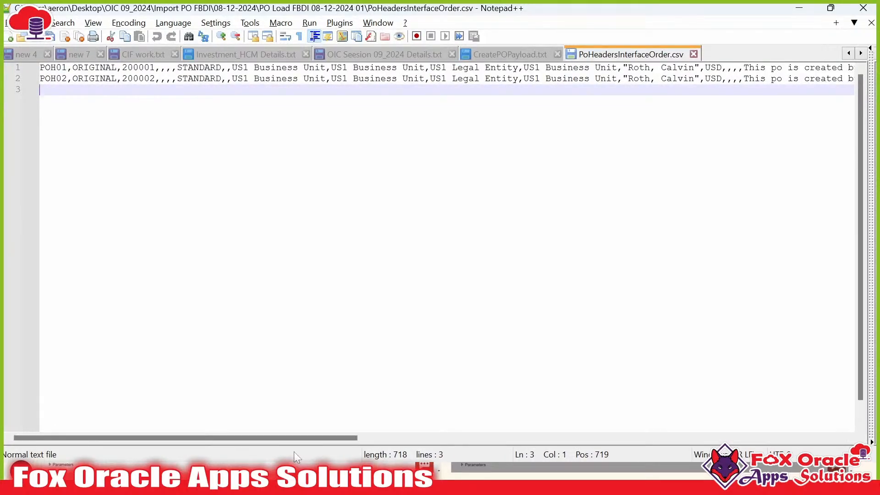
Remove the empty third line after the last END marker in PoHeadersInterfaceOrder.csv
{"action": "left_click_drag", "start_coordinate": [298, 437], "coordinate": [815, 436]}
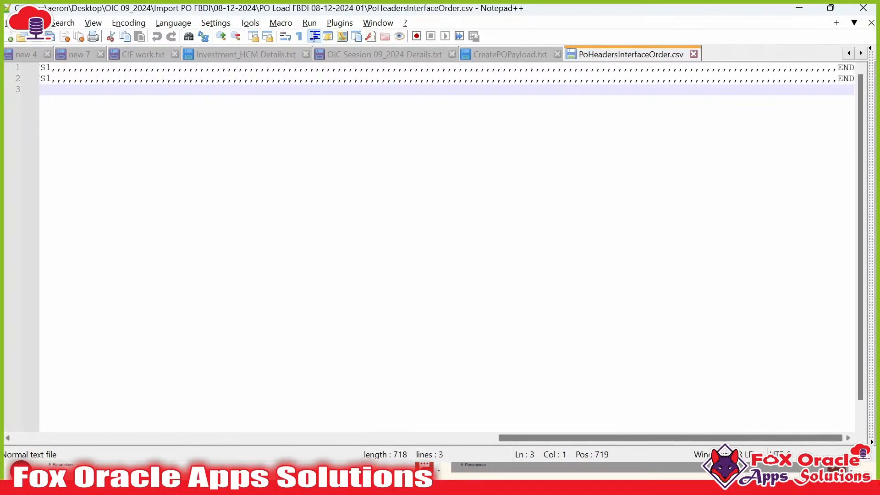
{"action": "left_click", "coordinate": [679, 321]}
{"action": "key", "text": "BackSpace"}
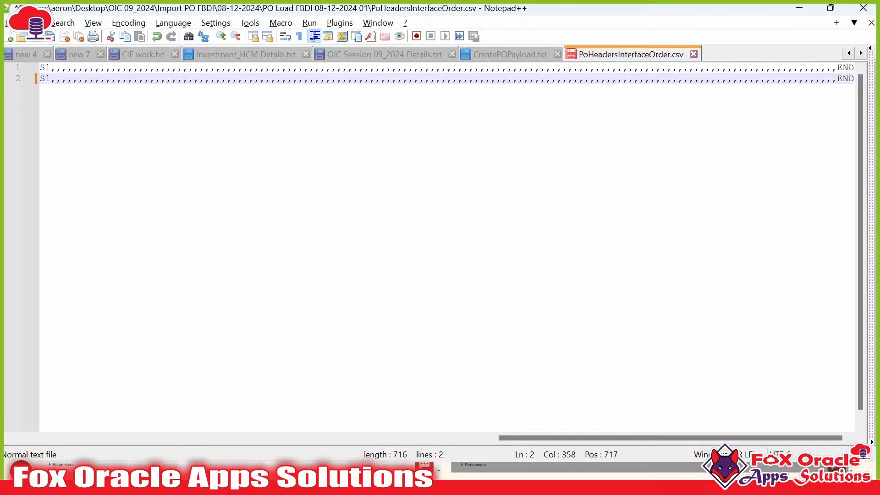
{"action": "left_click_drag", "start_coordinate": [625, 438], "coordinate": [154, 404]}
Switch to the purchase order import workbook in Excel and select every row from row 7 to the end of the Purchase Order Headers sheet
{"action": "key", "text": "alt+Tab"}
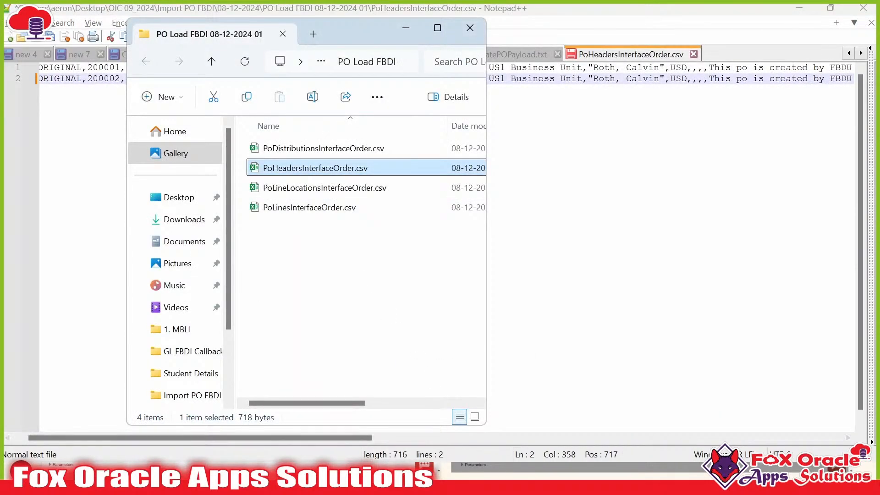
{"action": "key", "text": "alt+Tab"}
{"action": "key", "text": "alt+Tab"}
{"action": "key", "text": "alt+Tab"}
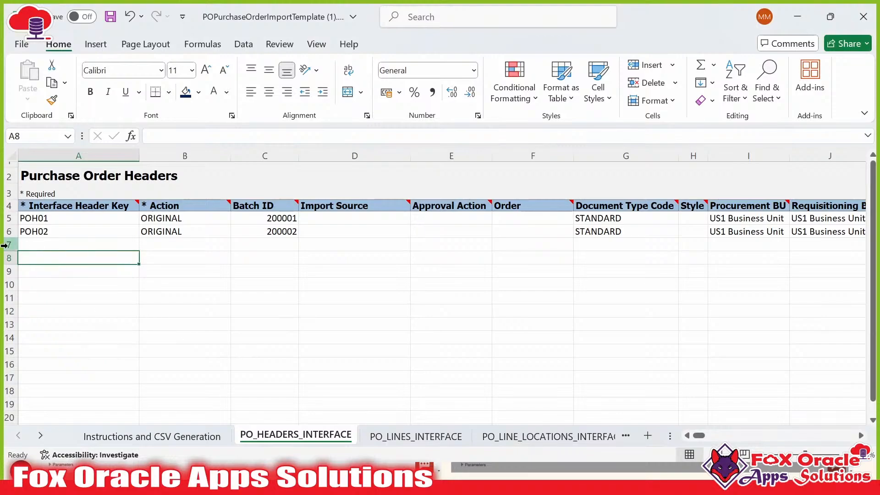
{"action": "left_click", "coordinate": [7, 245]}
{"action": "key", "text": "ctrl+shift+Down"}
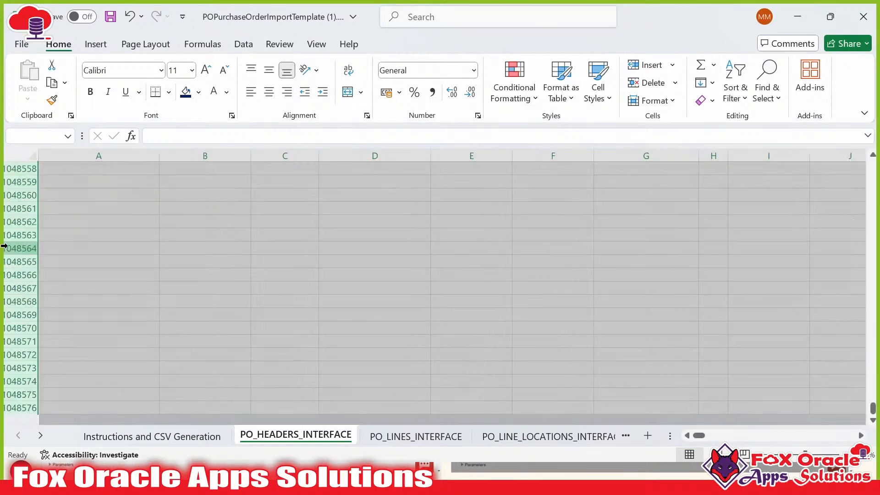
{"action": "key", "text": "ctrl+BackSpace"}
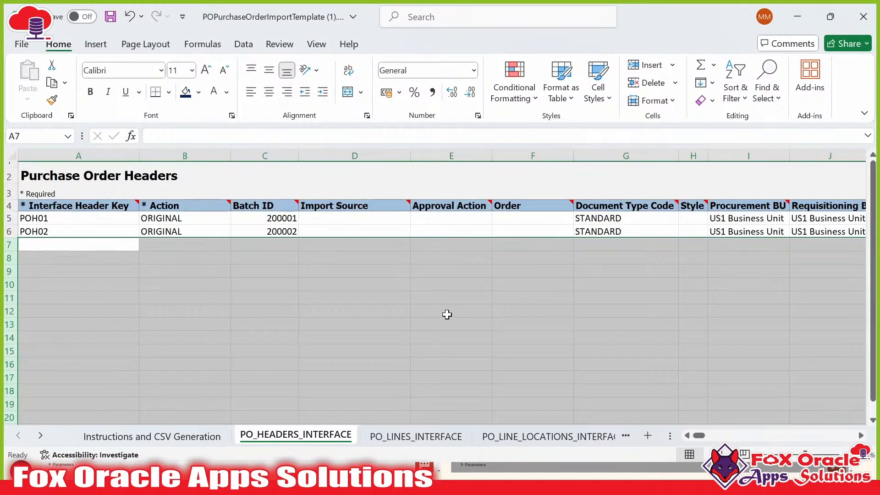
{"action": "left_click", "coordinate": [444, 340]}
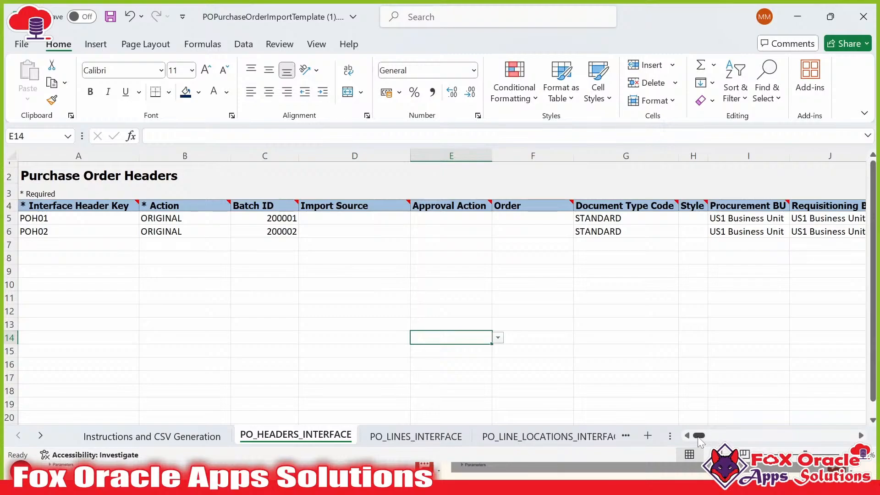
Generate the import files and save the ZIP as PO Load FBDI 08-12-2024 02.zip in the 08-12-2024 folder
{"action": "left_click", "coordinate": [166, 435]}
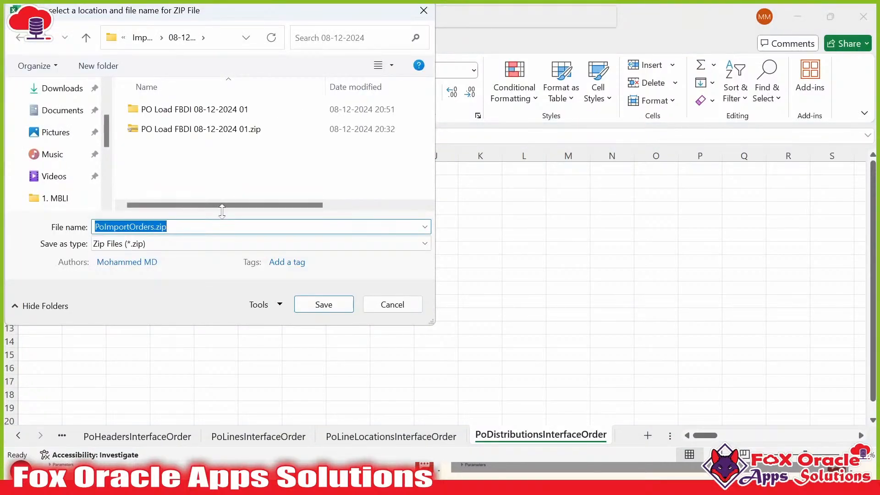
{"action": "left_click", "coordinate": [201, 129]}
{"action": "left_click", "coordinate": [196, 226]}
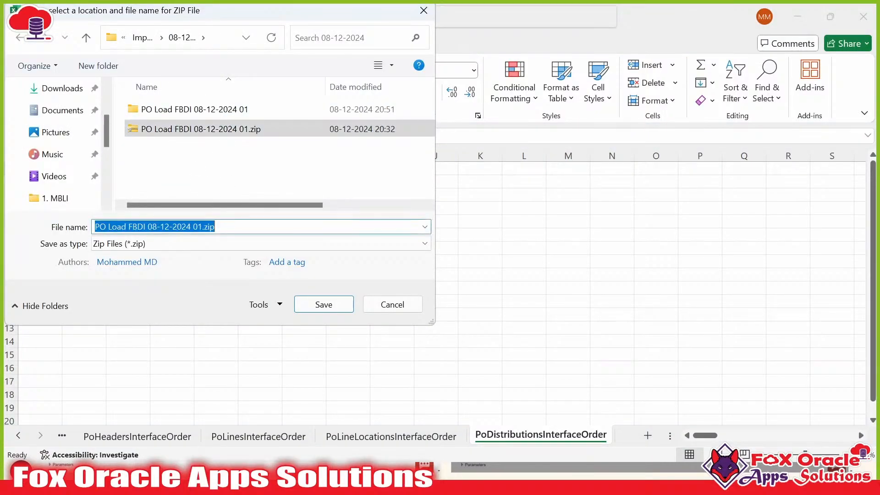
{"action": "left_click", "coordinate": [196, 227]}
{"action": "type", "text": "2"}
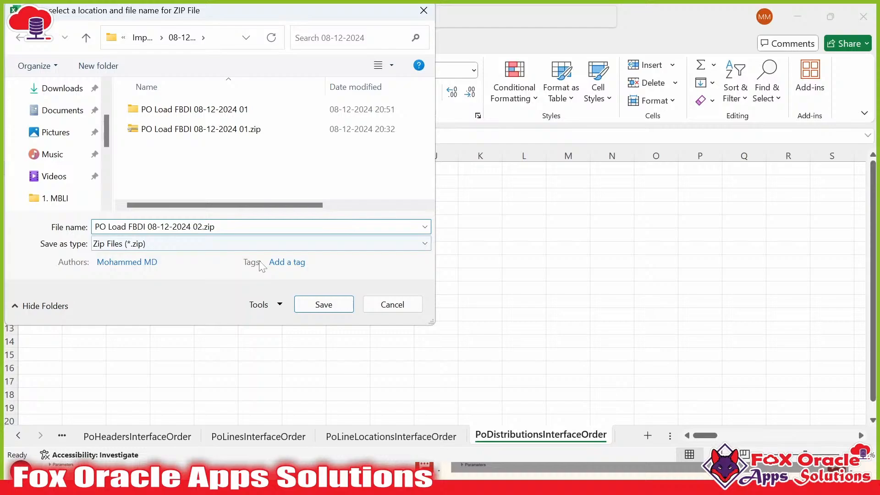
{"action": "left_click", "coordinate": [314, 306]}
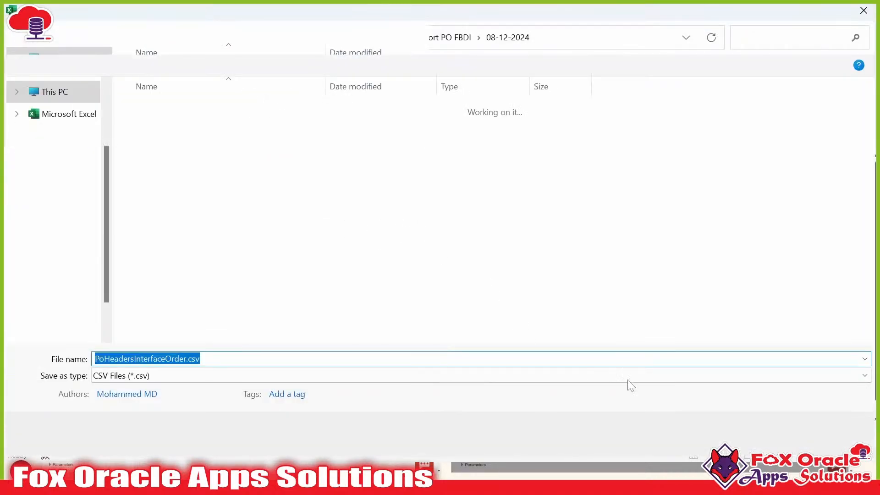
Save the headers, lines, line locations and distributions CSV files under their suggested names in the 08-12-2024 folder
{"action": "left_click", "coordinate": [769, 439]}
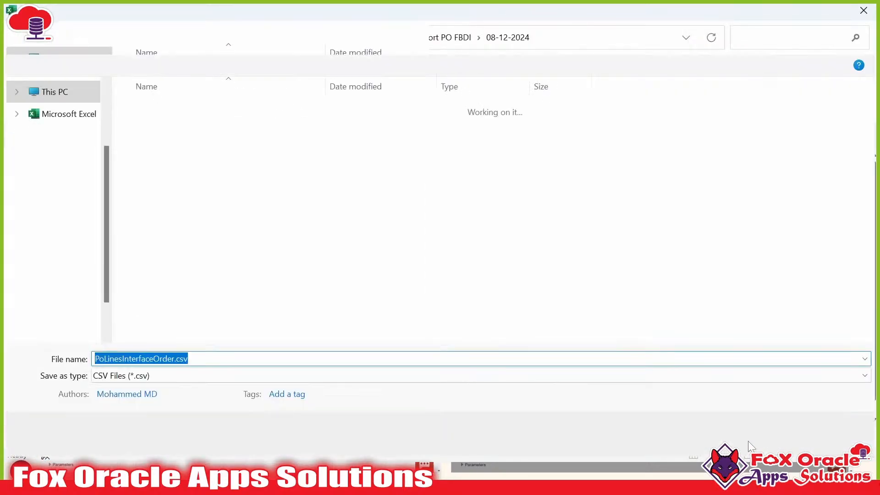
{"action": "left_click", "coordinate": [751, 436]}
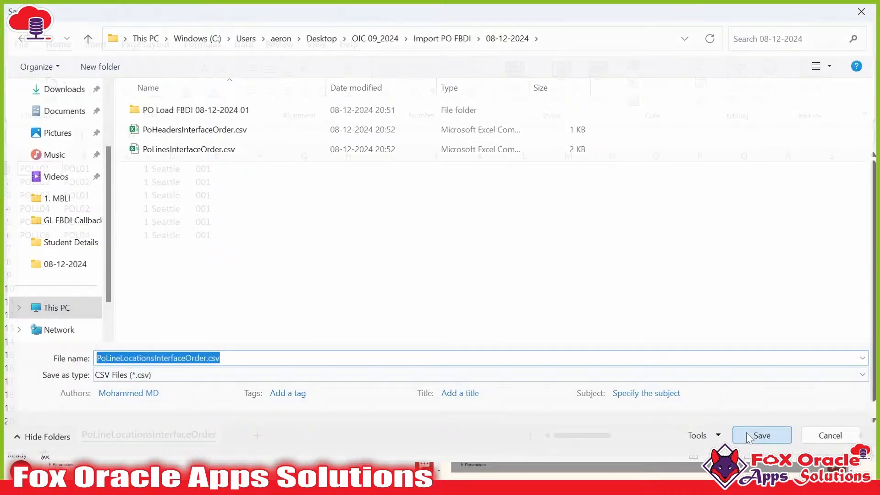
{"action": "left_click", "coordinate": [750, 435]}
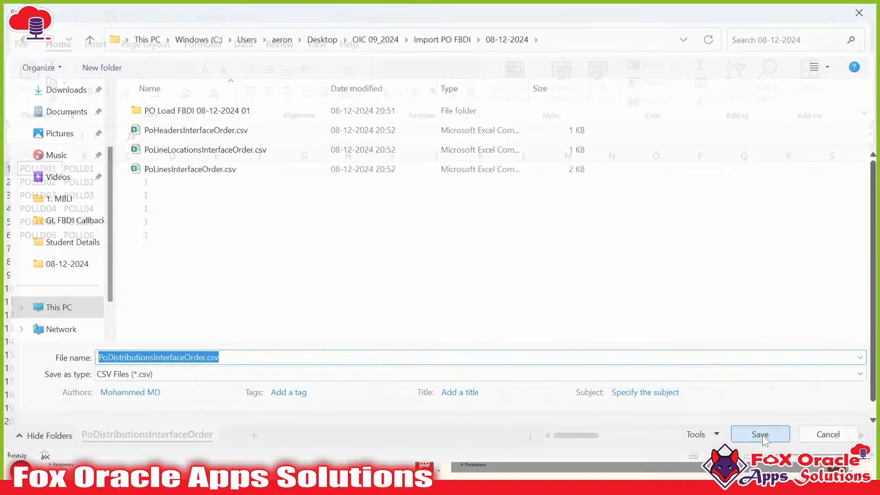
{"action": "left_click", "coordinate": [763, 435]}
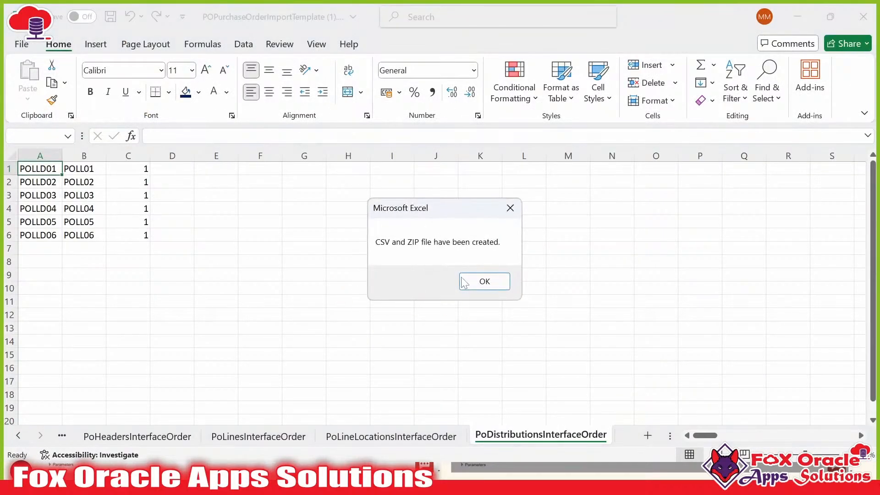
{"action": "left_click", "coordinate": [466, 281]}
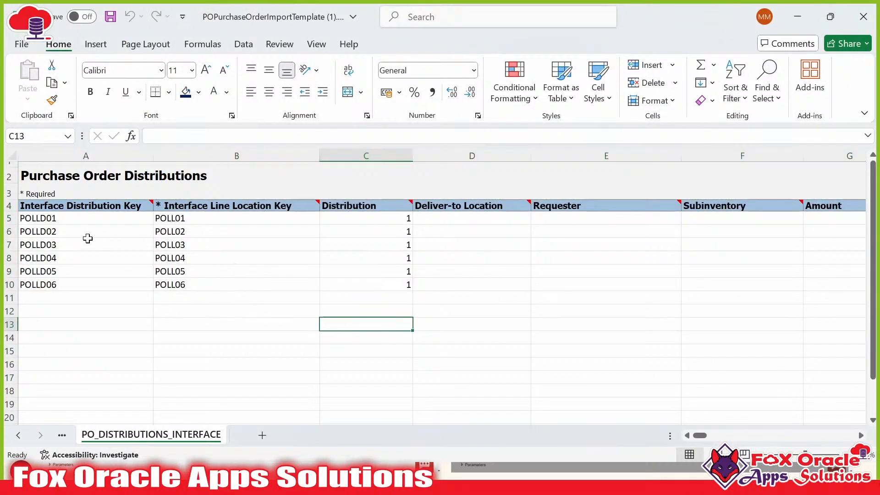
{"action": "left_click_drag", "start_coordinate": [86, 219], "coordinate": [229, 284]}
{"action": "left_click", "coordinate": [273, 347]}
Switch to the Monitor Processes page in Chrome and close the attachments list of the Import Orders process
{"action": "key", "text": "alt+Tab"}
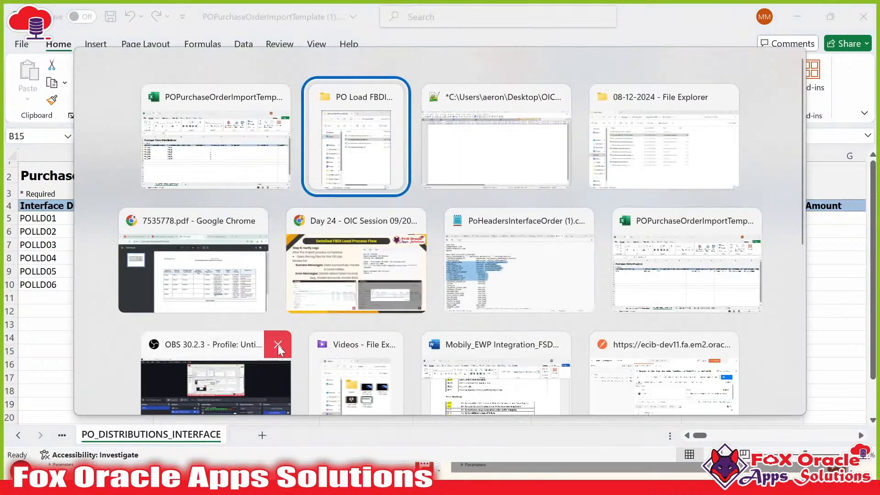
{"action": "key", "text": "Tab"}
{"action": "key", "text": "Tab"}
{"action": "key", "text": "Tab"}
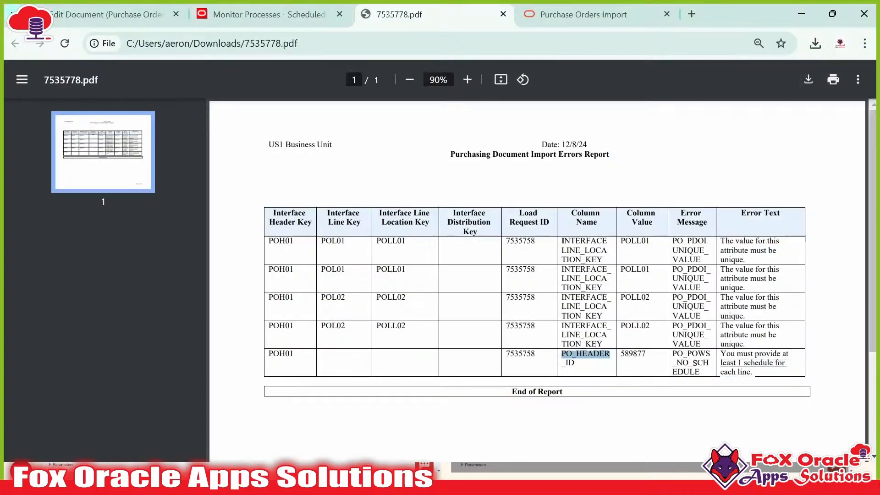
{"action": "left_click", "coordinate": [292, 21]}
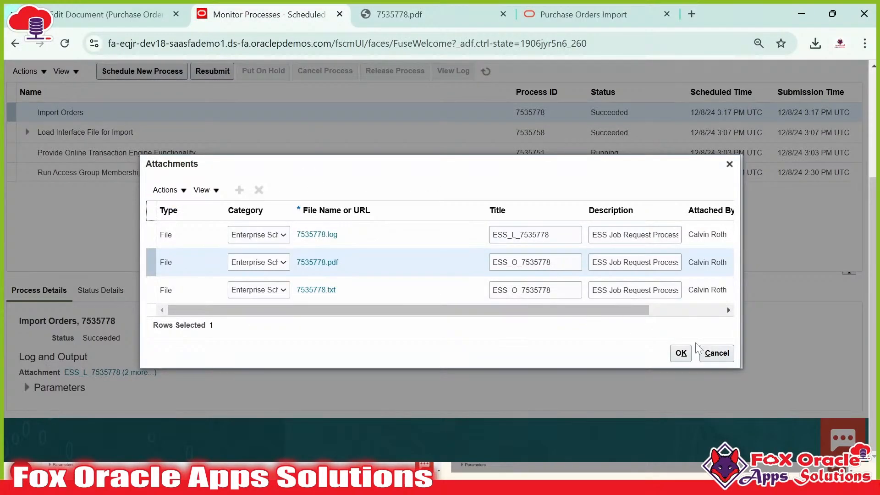
{"action": "left_click", "coordinate": [720, 355]}
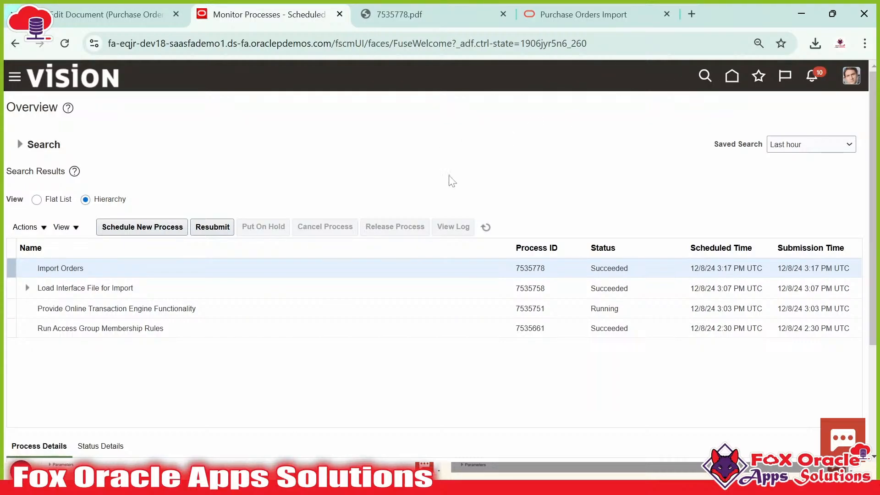
Schedule a new job using the Load Interface File for Import process and open its process details
{"action": "key", "text": "alt+Tab"}
{"action": "key", "text": "alt+Tab"}
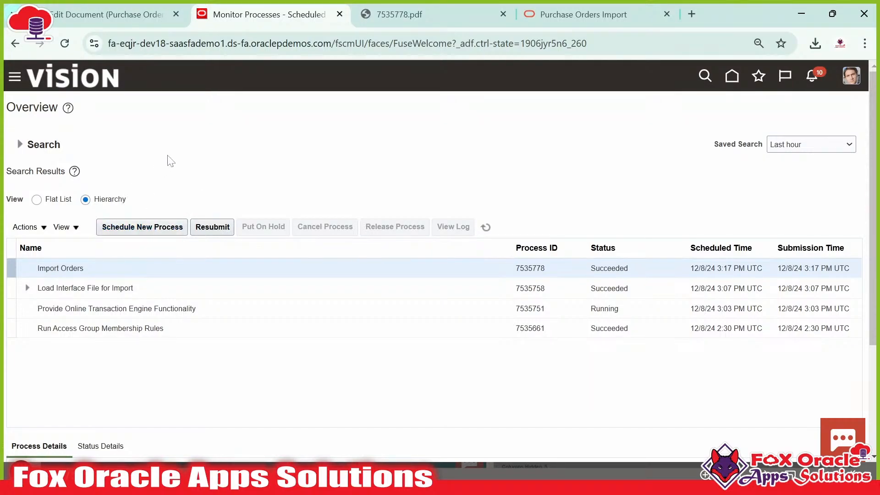
{"action": "left_click", "coordinate": [139, 228]}
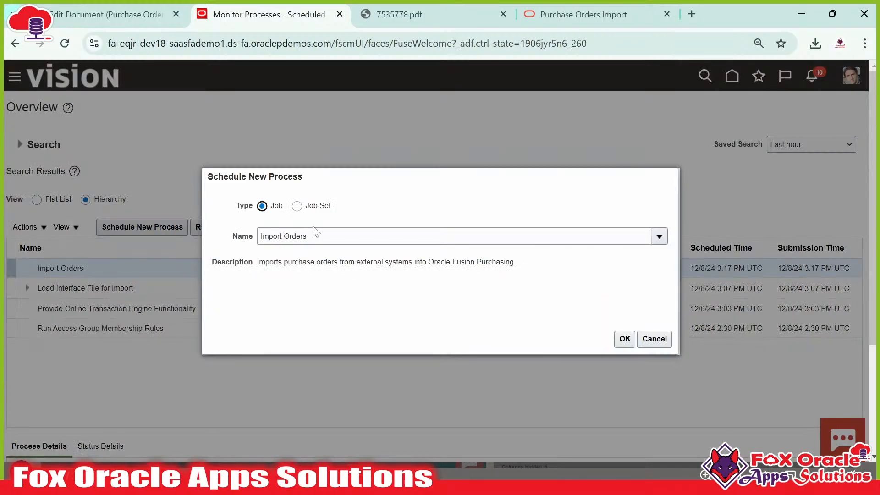
{"action": "type", "text": "Loa"}
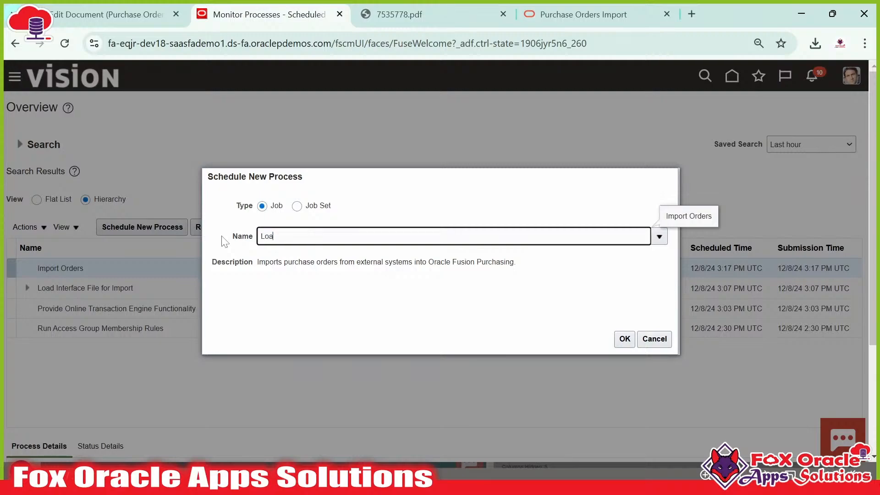
{"action": "type", "text": "d I"}
{"action": "key", "text": "Tab"}
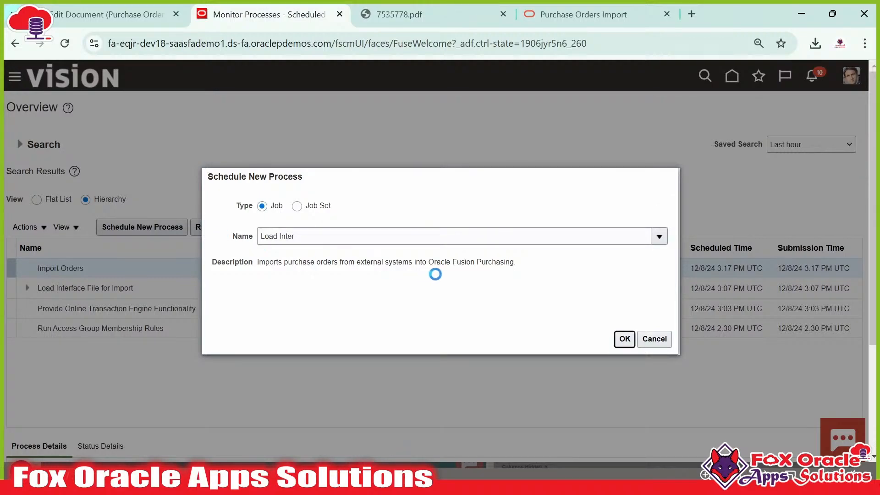
{"action": "left_click", "coordinate": [625, 339]}
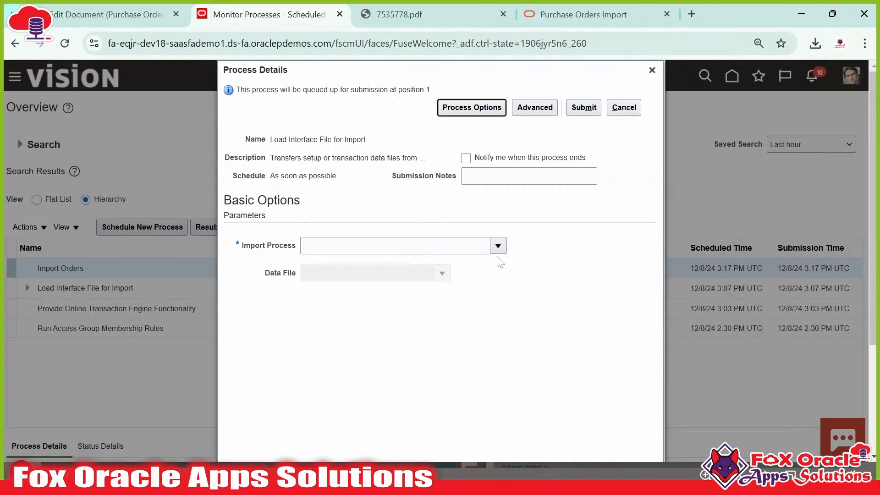
Search for the Import Orders process and select it as the Import Process parameter
{"action": "left_click", "coordinate": [498, 246]}
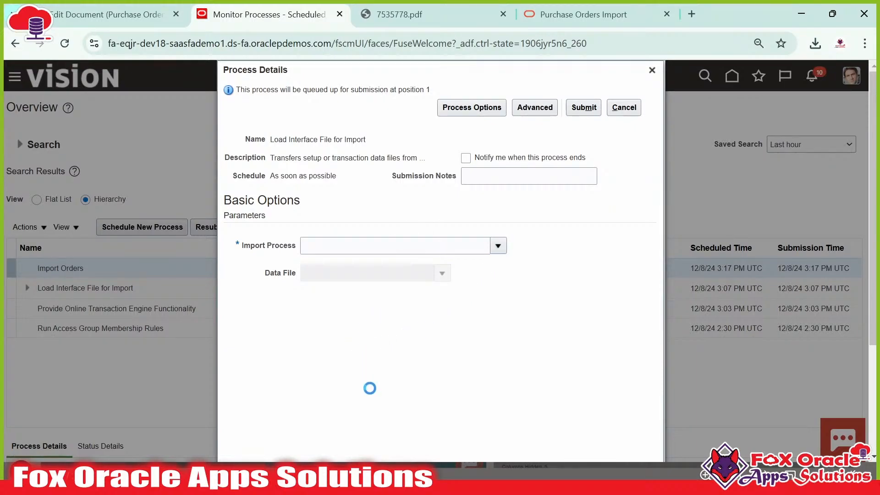
{"action": "scroll", "coordinate": [377, 367], "scroll_direction": "down", "scroll_amount": 3}
{"action": "left_click", "coordinate": [325, 452]}
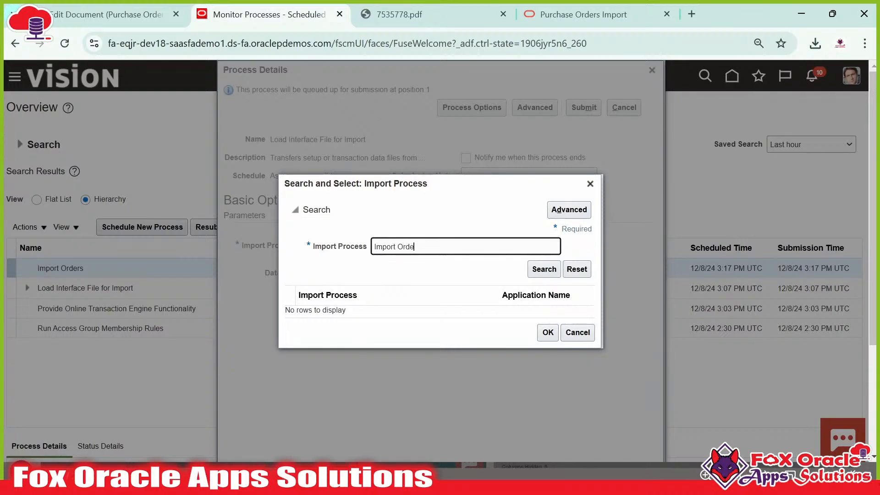
{"action": "left_click", "coordinate": [552, 272]}
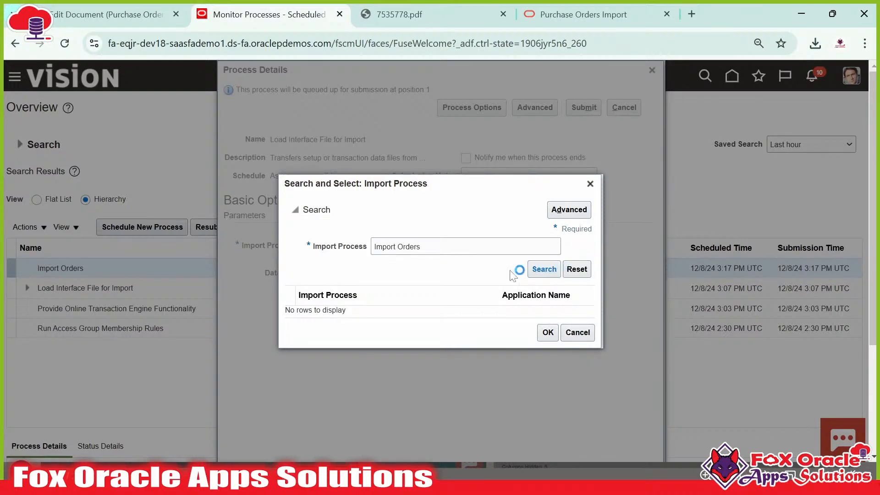
{"action": "double_click", "coordinate": [362, 310]}
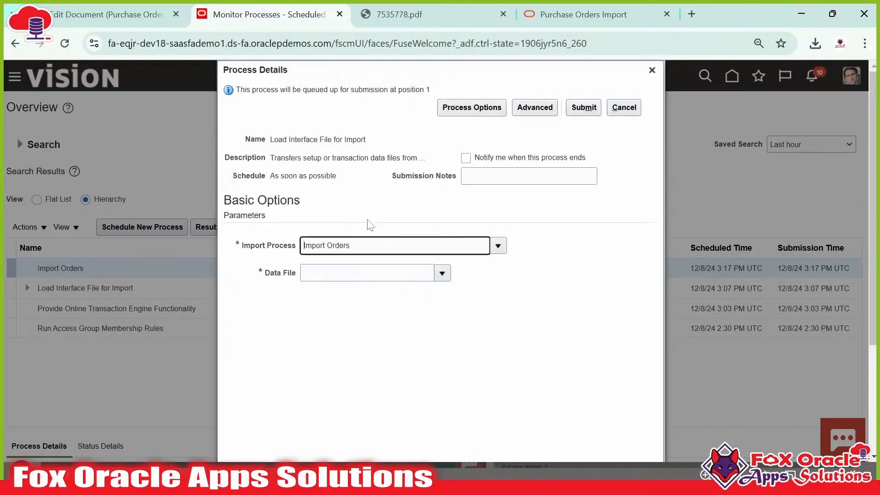
Upload PO Load FBDI 08-12-2024 02.zip from the 08-12-2024 folder as the new data file
{"action": "left_click", "coordinate": [367, 273]}
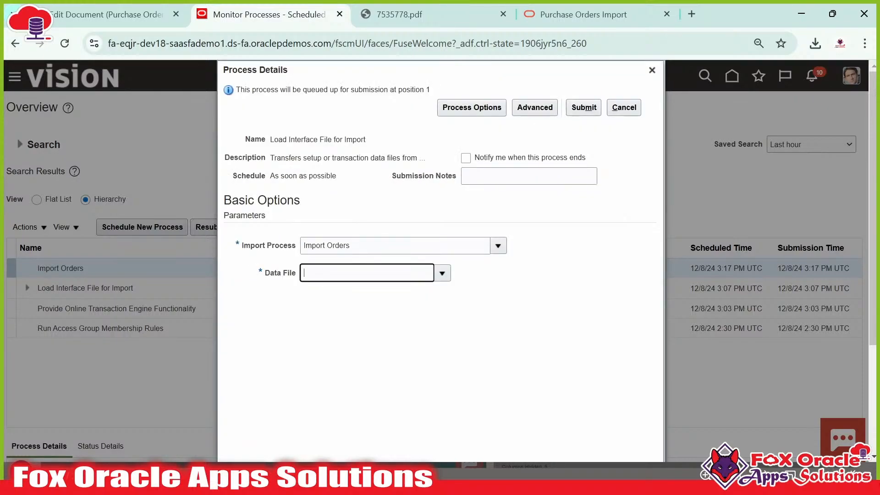
{"action": "left_click", "coordinate": [443, 274]}
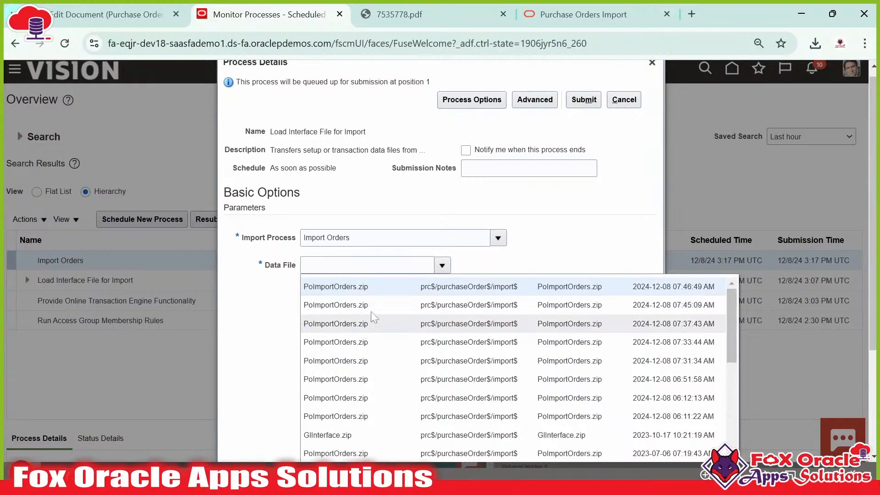
{"action": "scroll", "coordinate": [543, 225], "scroll_direction": "down", "scroll_amount": 3}
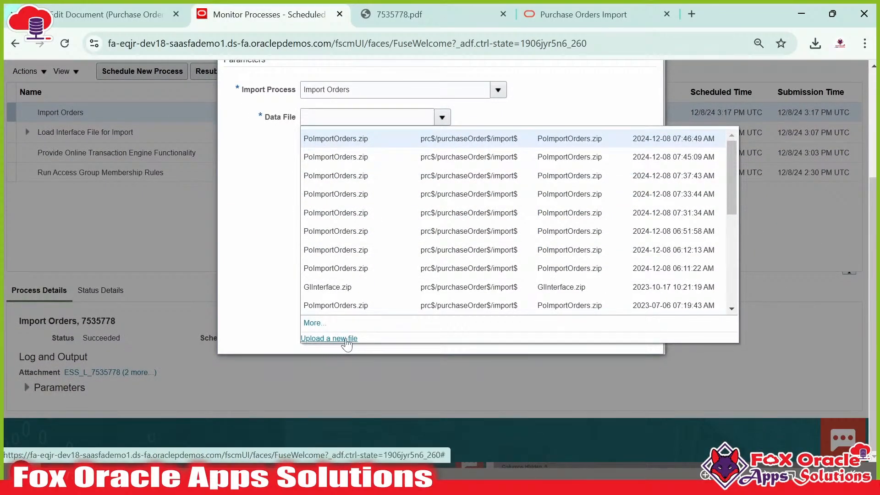
{"action": "left_click", "coordinate": [339, 341]}
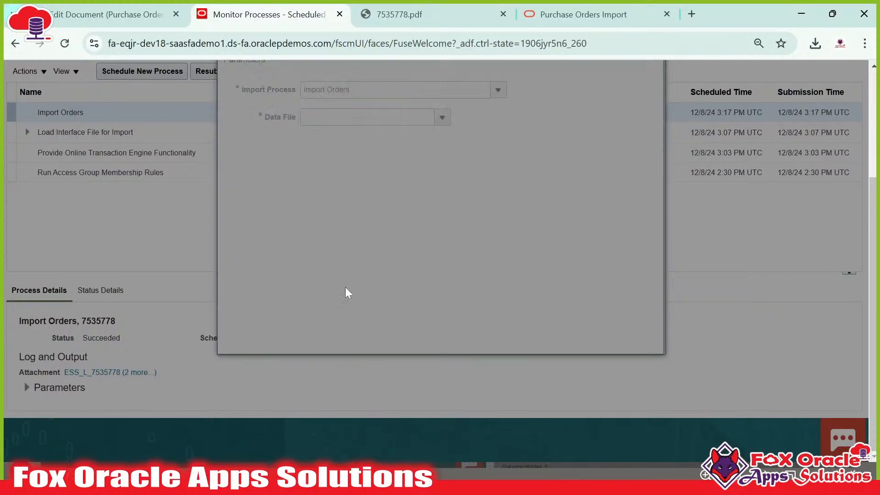
{"action": "left_click", "coordinate": [392, 259]}
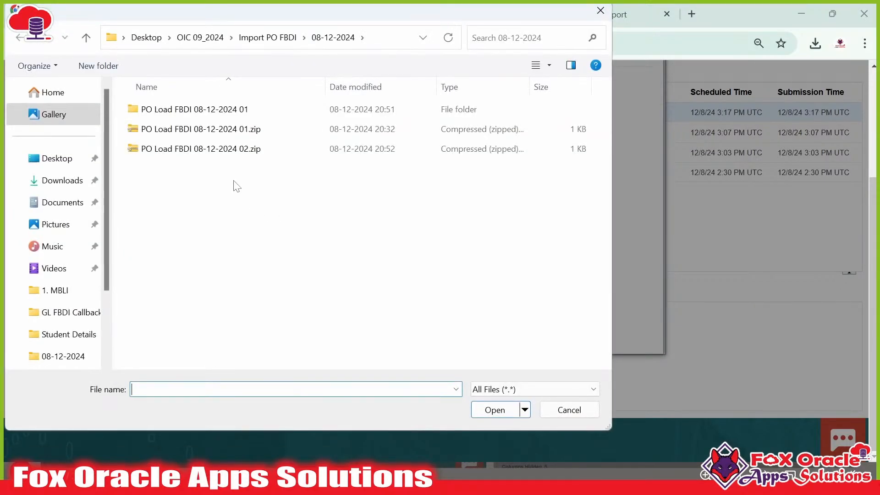
{"action": "left_click", "coordinate": [225, 129]}
{"action": "left_click", "coordinate": [243, 150]}
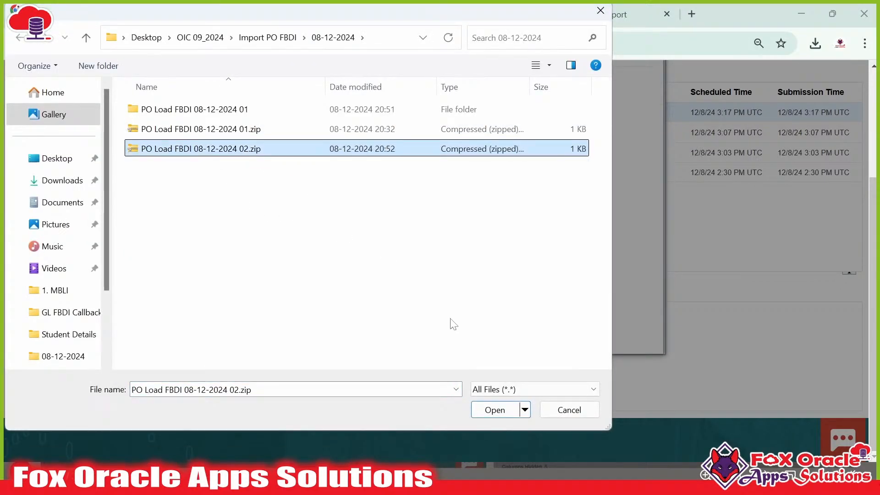
{"action": "left_click", "coordinate": [495, 410]}
{"action": "left_click", "coordinate": [464, 281]}
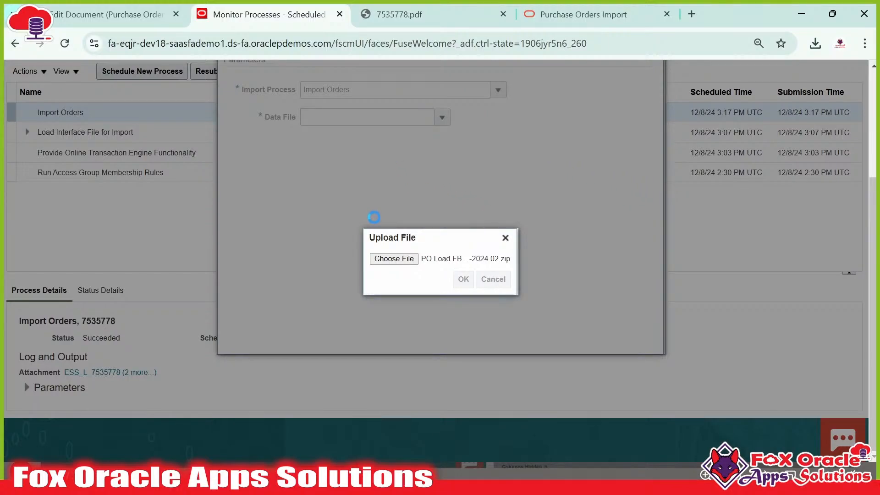
Submit the Load Interface File for Import process and acknowledge the confirmation
{"action": "scroll", "coordinate": [378, 227], "scroll_direction": "up", "scroll_amount": 3}
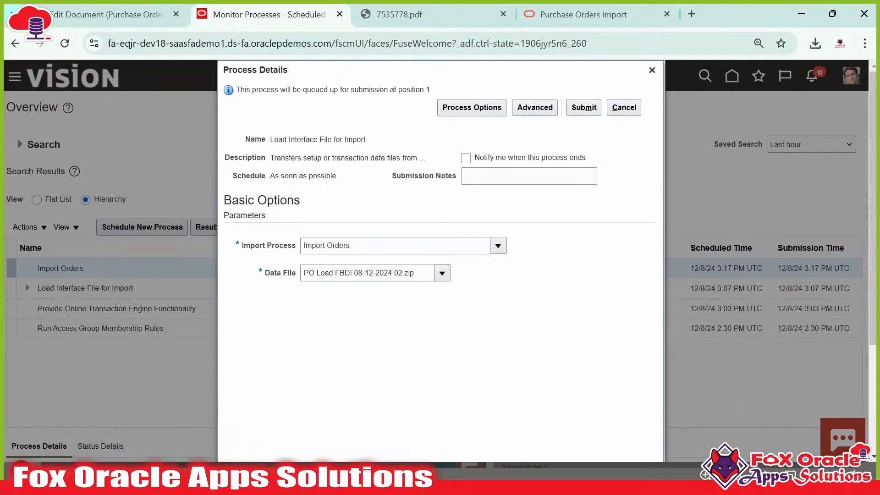
{"action": "left_click", "coordinate": [586, 110]}
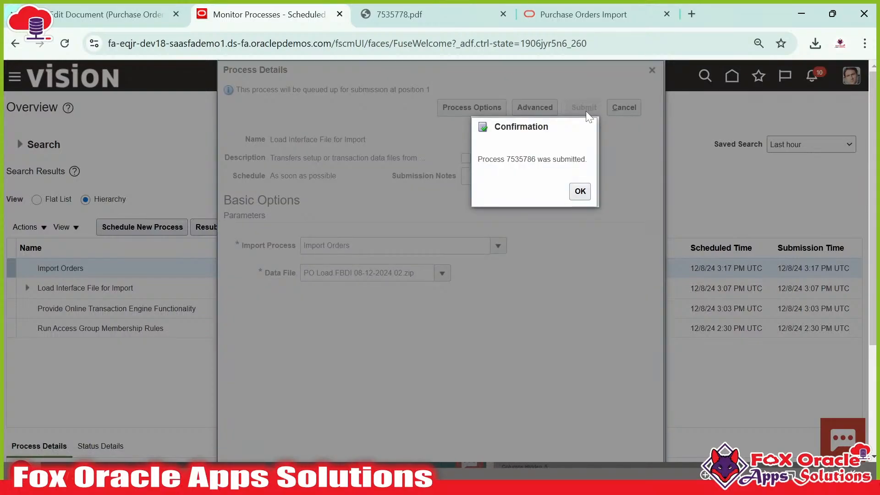
{"action": "left_click", "coordinate": [577, 191]}
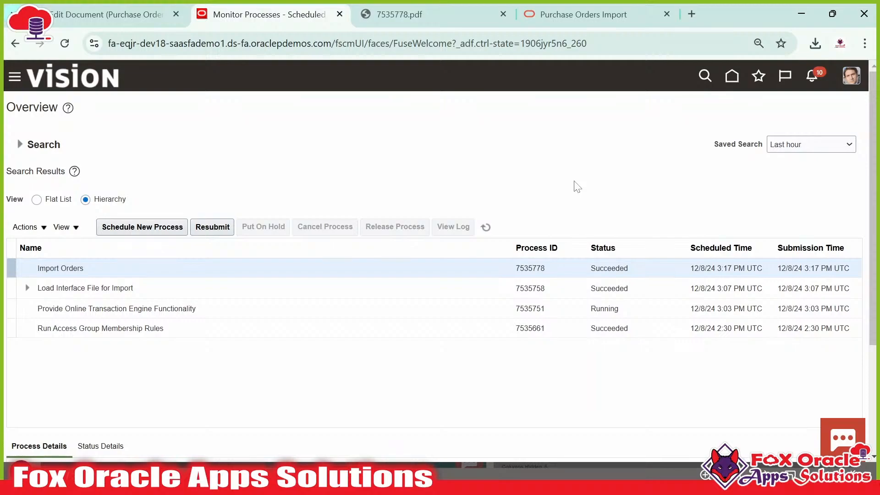
Refresh the process list repeatedly to check the status of the newly submitted Load Interface File for Import process
{"action": "left_click", "coordinate": [485, 227]}
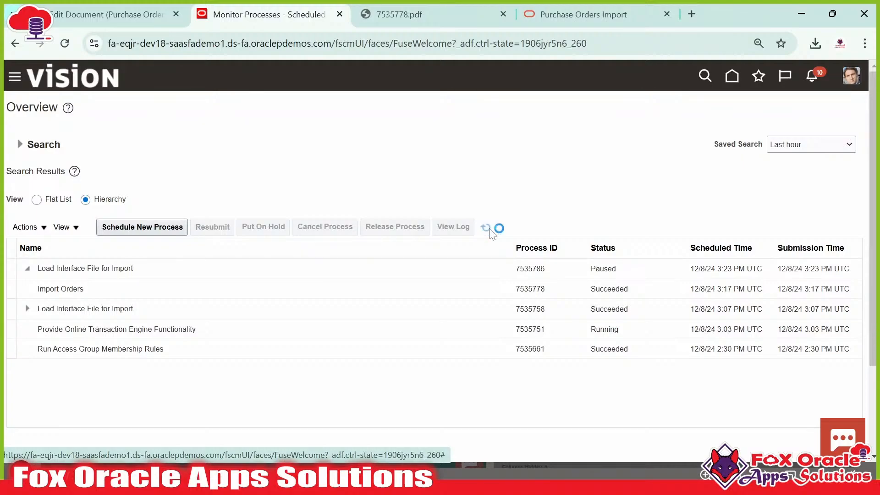
{"action": "left_click", "coordinate": [486, 228]}
{"action": "left_click", "coordinate": [489, 229]}
{"action": "left_click", "coordinate": [487, 227]}
{"action": "left_click", "coordinate": [489, 228]}
{"action": "left_click", "coordinate": [487, 228]}
{"action": "left_click", "coordinate": [489, 230]}
{"action": "left_click", "coordinate": [595, 270]}
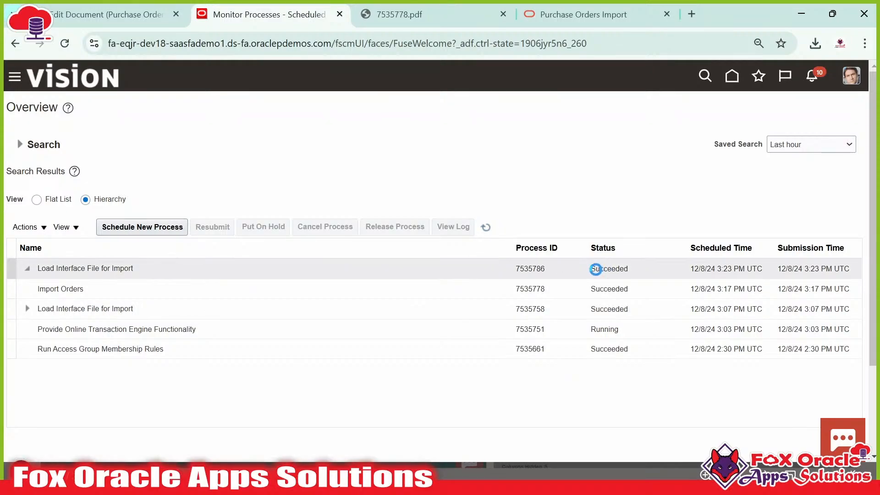
{"action": "left_click", "coordinate": [487, 227]}
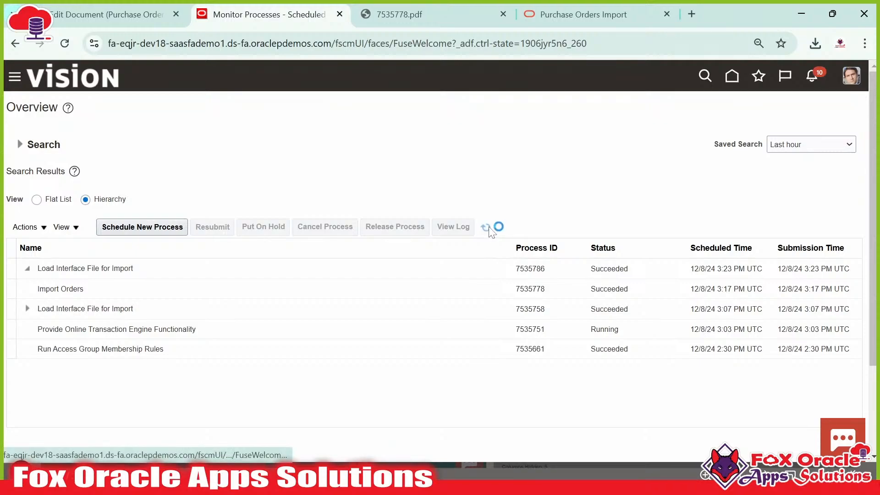
Schedule a new job using the Import Orders process and open its process details
{"action": "left_click", "coordinate": [112, 228]}
{"action": "left_click_drag", "start_coordinate": [366, 237], "coordinate": [218, 225]}
{"action": "type", "text": "Import O"}
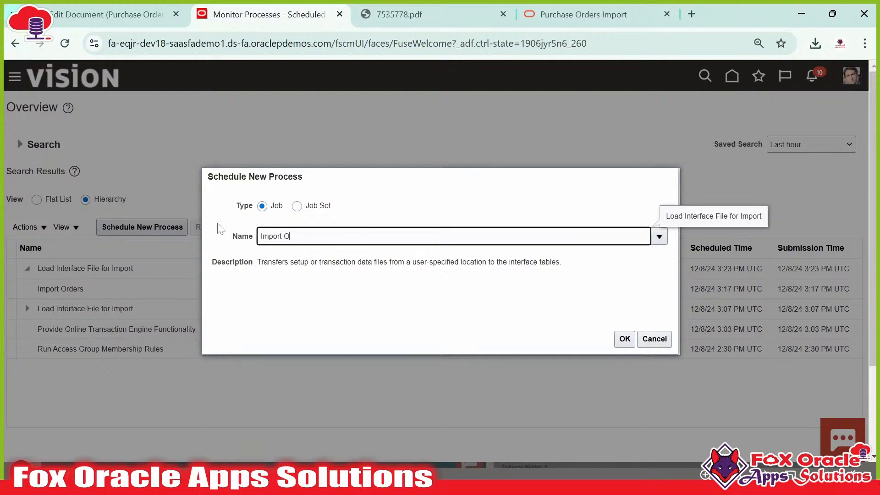
{"action": "type", "text": "rders"}
{"action": "key", "text": "Tab"}
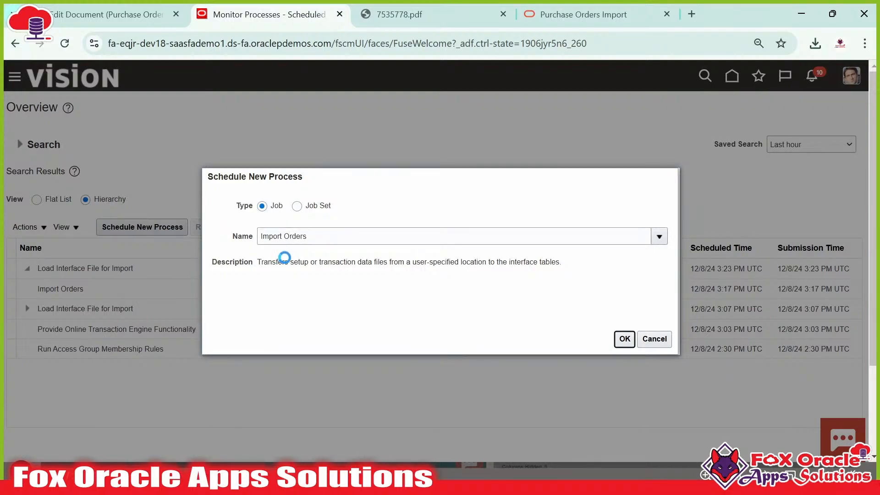
{"action": "double_click", "coordinate": [232, 295]}
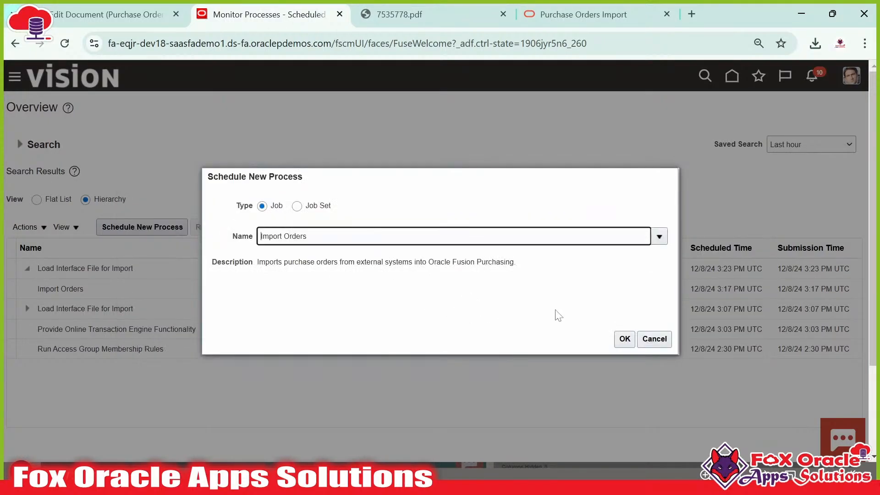
{"action": "left_click", "coordinate": [624, 339]}
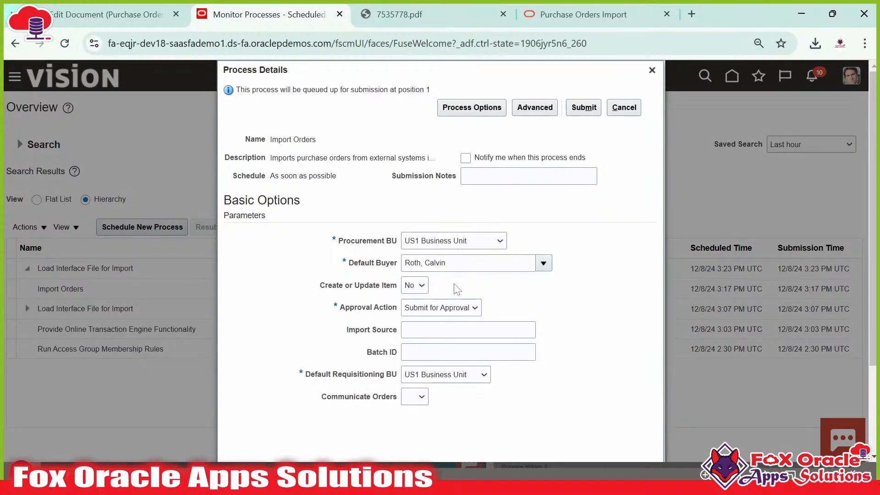
Switch to the purchase order import template in Excel and copy the batch ID 200001 of header POH01 from PO_HEADERS_INTERFACE
{"action": "scroll", "coordinate": [477, 303], "scroll_direction": "down", "scroll_amount": 1}
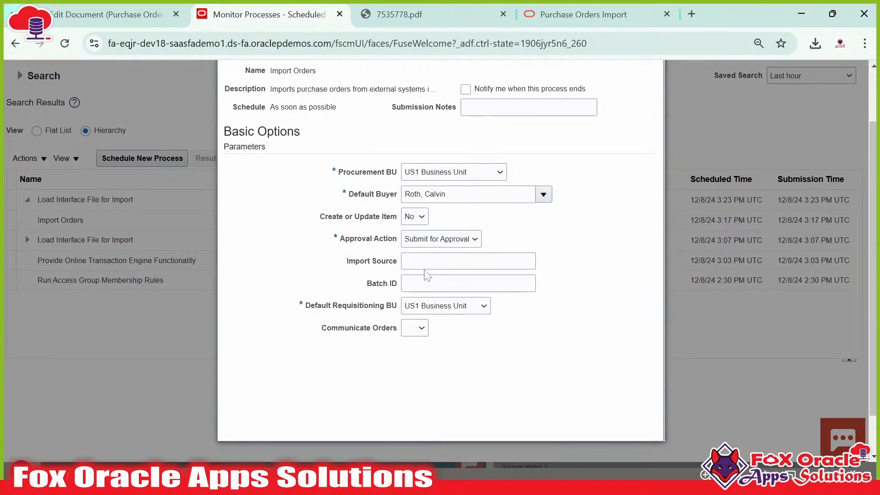
{"action": "left_click", "coordinate": [468, 283]}
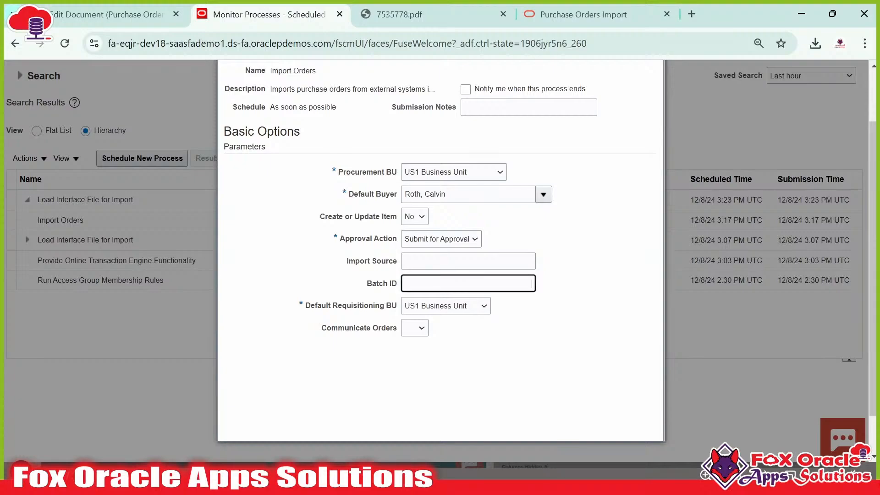
{"action": "key", "text": "alt+Tab"}
{"action": "key", "text": "alt+Tab"}
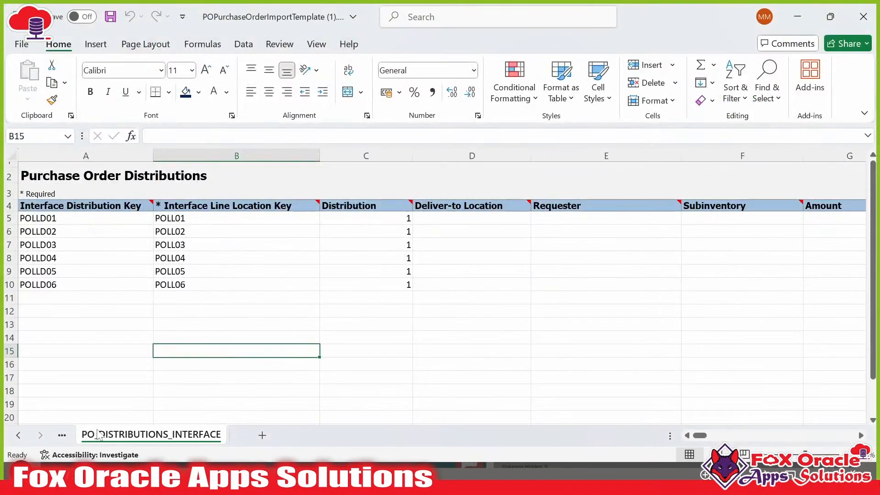
{"action": "left_click", "coordinate": [67, 434]}
{"action": "left_click", "coordinate": [67, 434]}
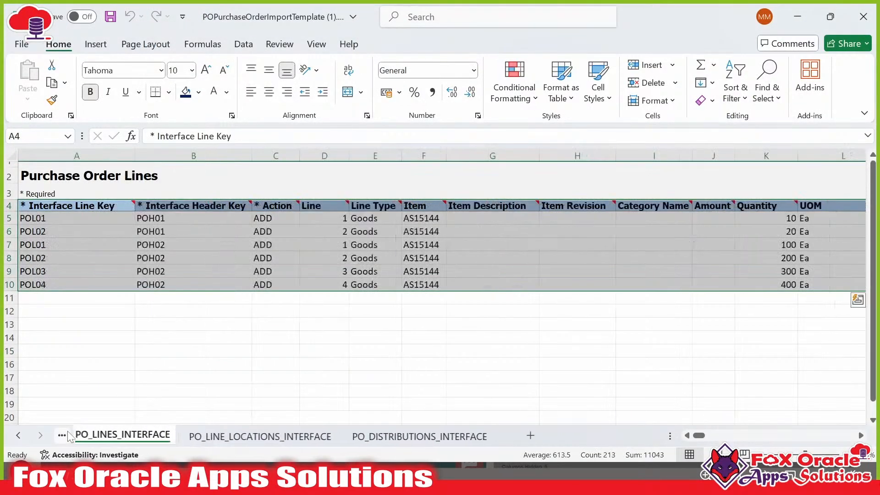
{"action": "left_click", "coordinate": [67, 434]}
{"action": "left_click", "coordinate": [244, 288]}
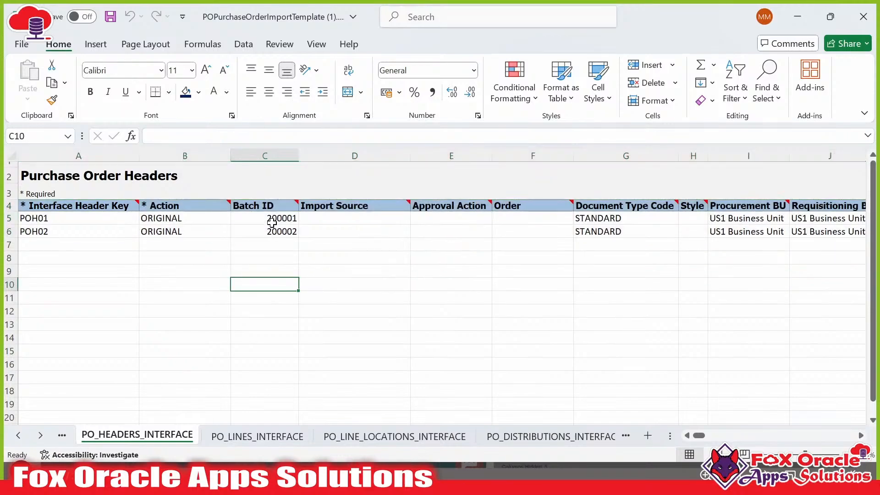
{"action": "left_click", "coordinate": [271, 220]}
{"action": "double_click", "coordinate": [165, 136]}
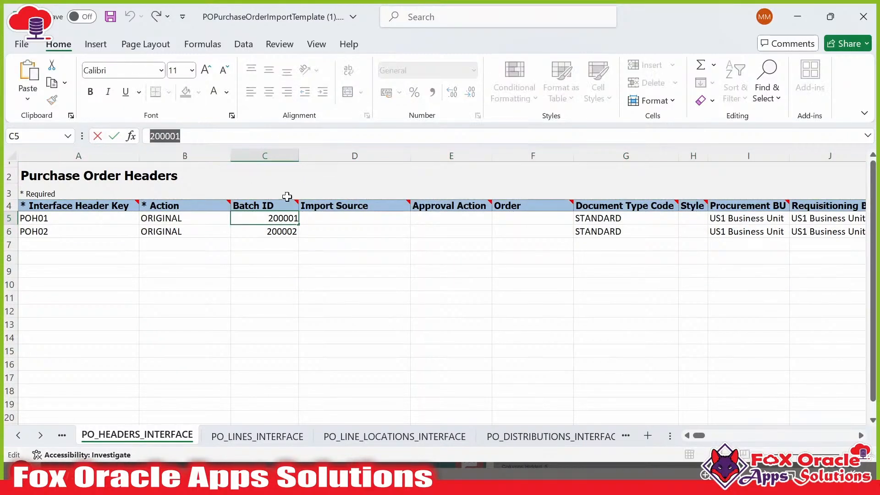
Return to Chrome, set the Import Orders batch ID to 200001, and submit the process, acknowledging the confirmation
{"action": "key", "text": "alt+Tab"}
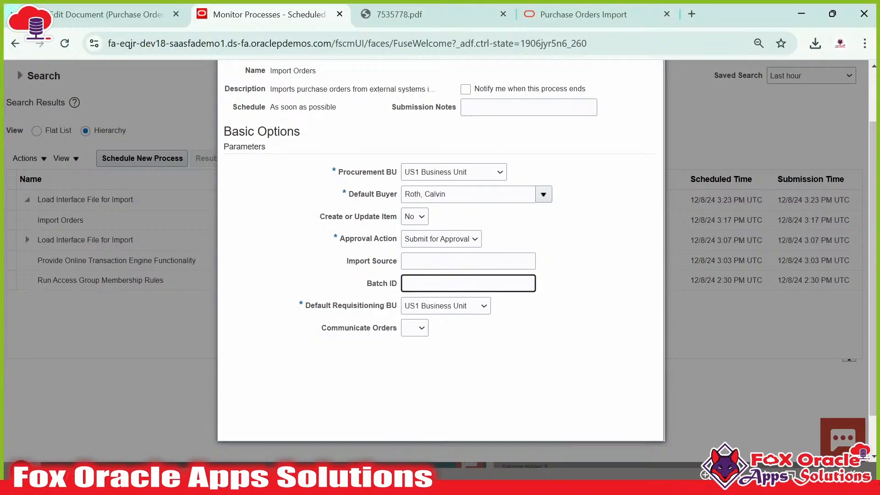
{"action": "scroll", "coordinate": [587, 146], "scroll_direction": "up", "scroll_amount": 2}
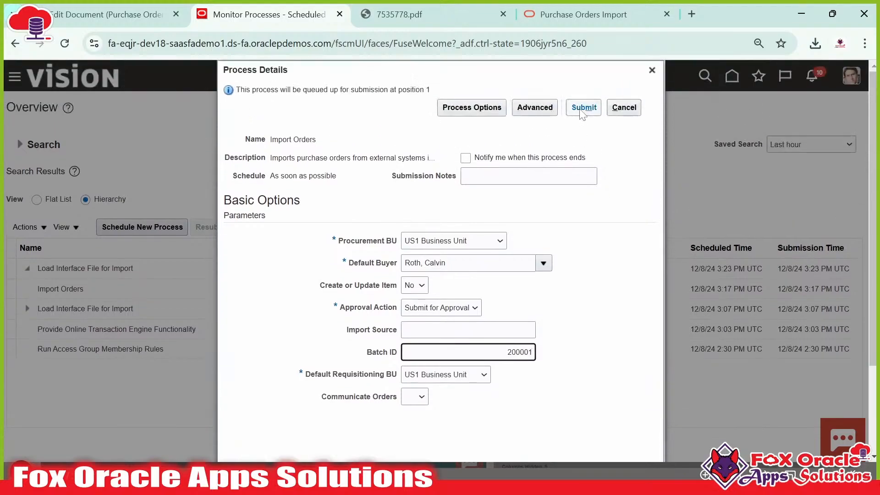
{"action": "left_click", "coordinate": [584, 108]}
{"action": "left_click", "coordinate": [578, 192]}
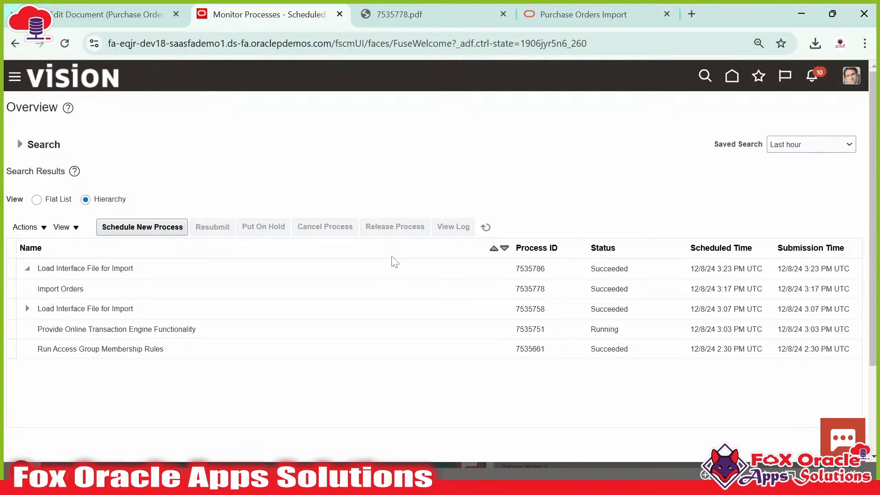
Refresh the process list, open the newest Import Orders process's attachments and download its PDF output
{"action": "left_click", "coordinate": [486, 227]}
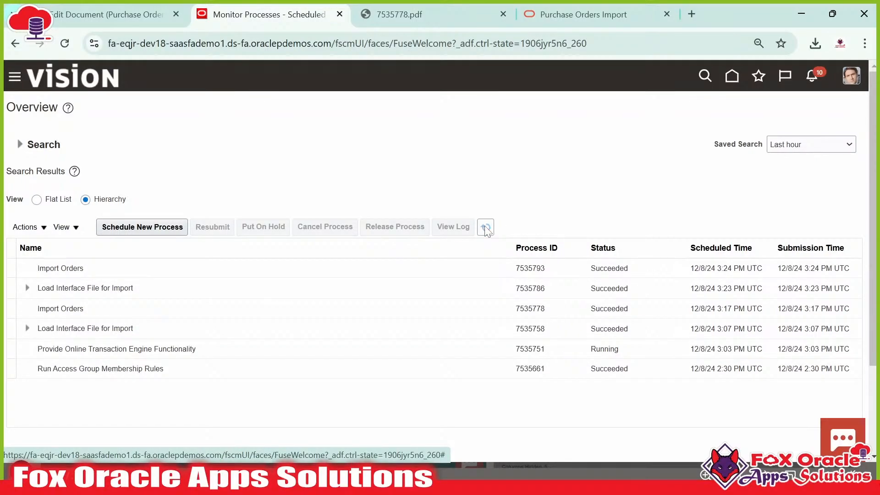
{"action": "left_click", "coordinate": [359, 272]}
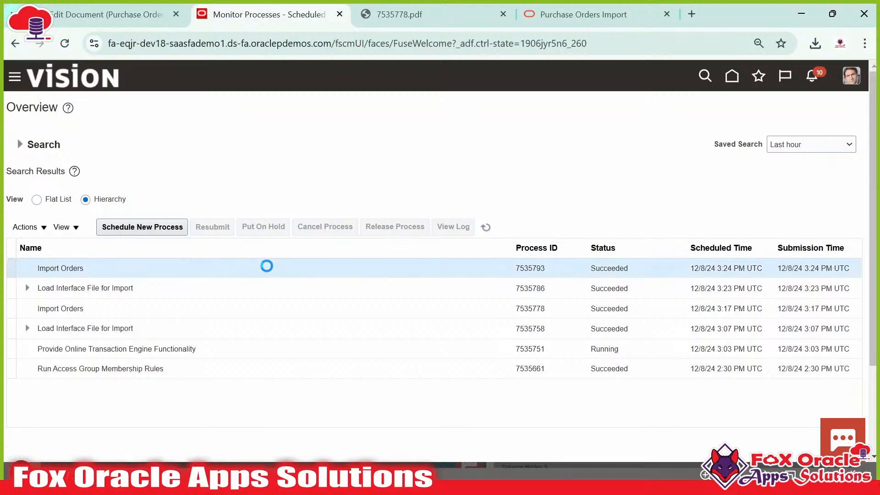
{"action": "scroll", "coordinate": [284, 202], "scroll_direction": "down", "scroll_amount": 3}
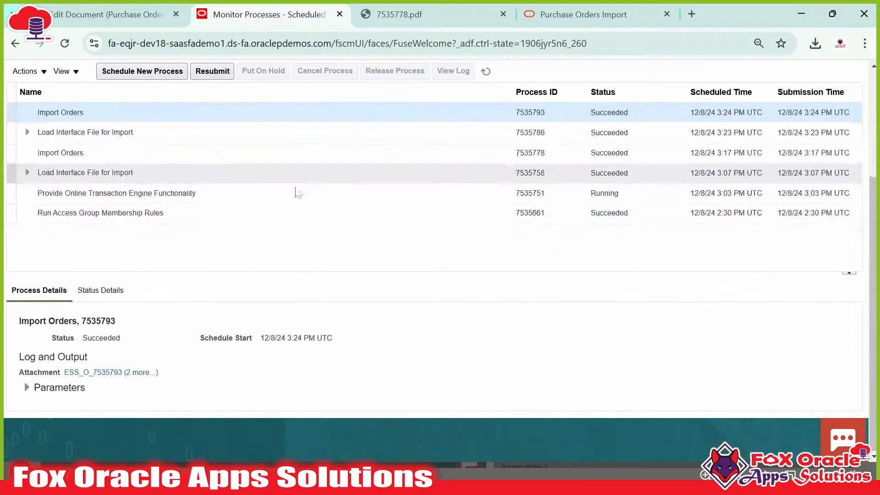
{"action": "left_click", "coordinate": [133, 376]}
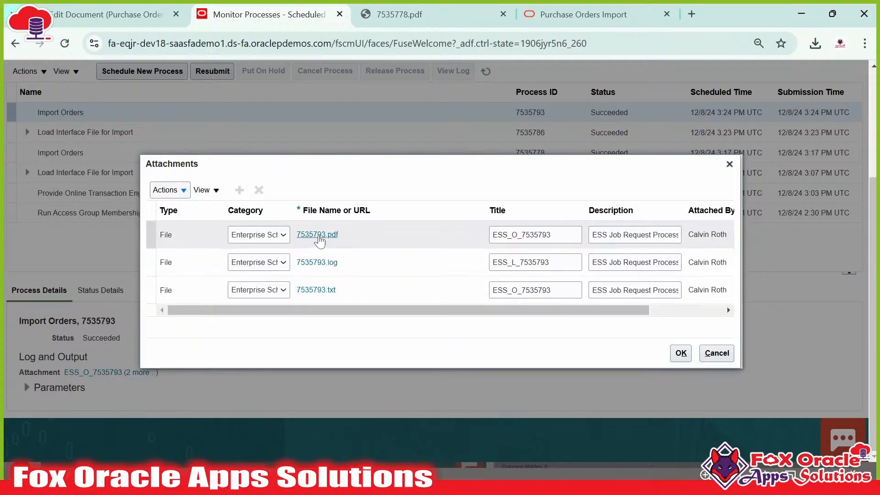
{"action": "left_click", "coordinate": [318, 234]}
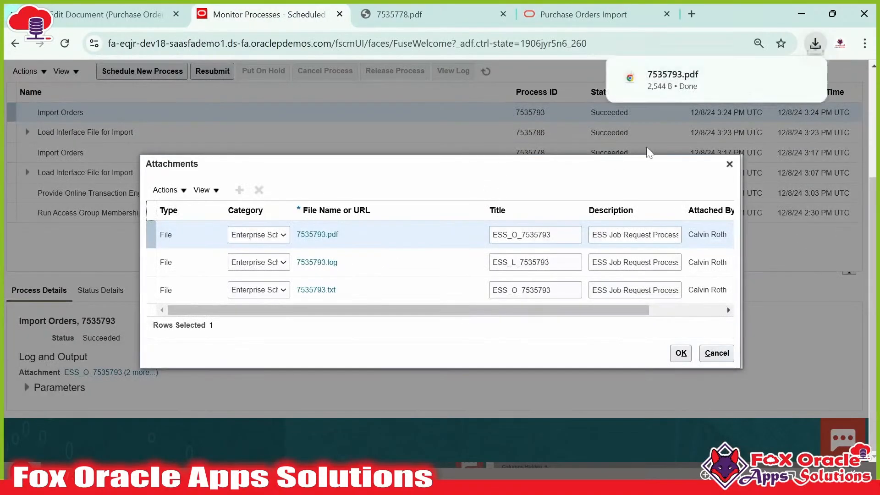
Open the downloaded 7535793.pdf and examine the error text, line location keys and column name in its error rows
{"action": "left_click", "coordinate": [688, 77]}
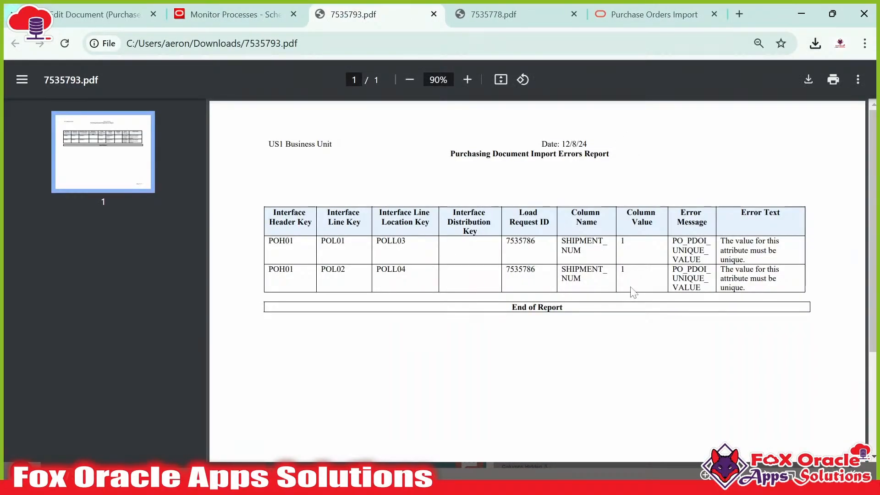
{"action": "left_click_drag", "start_coordinate": [721, 240], "coordinate": [750, 250]}
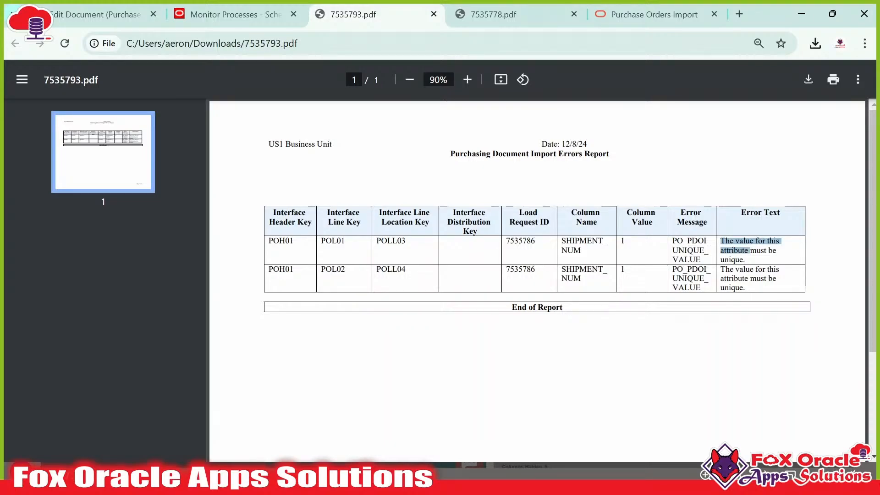
{"action": "left_click", "coordinate": [645, 283]}
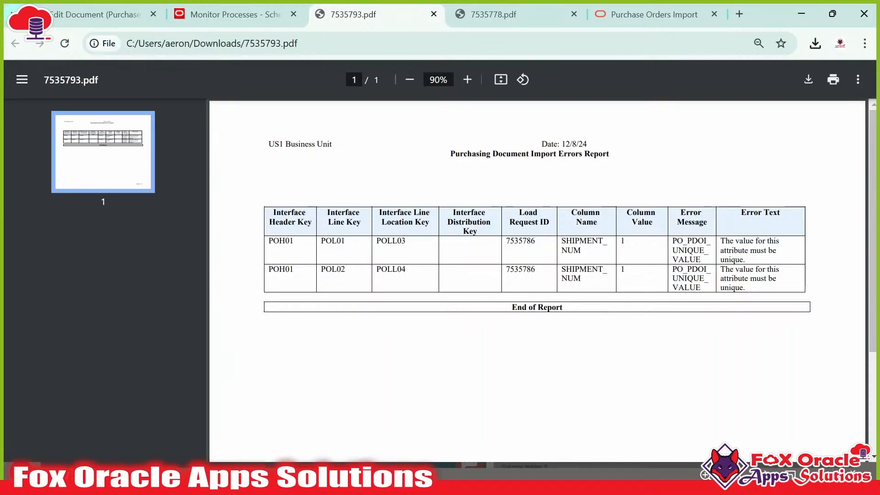
{"action": "double_click", "coordinate": [391, 241]}
{"action": "double_click", "coordinate": [391, 270]}
{"action": "left_click", "coordinate": [403, 270]}
{"action": "double_click", "coordinate": [584, 242]}
{"action": "left_click", "coordinate": [584, 243]}
{"action": "triple_click", "coordinate": [585, 241]}
{"action": "double_click", "coordinate": [572, 251]}
Switch to the import template in Excel and check the Schedule numbers in PO_LINE_LOCATIONS_INTERFACE and the Distribution numbers in PO_DISTRIBUTIONS_INTERFACE
{"action": "key", "text": "alt+Tab"}
{"action": "left_click", "coordinate": [540, 441]}
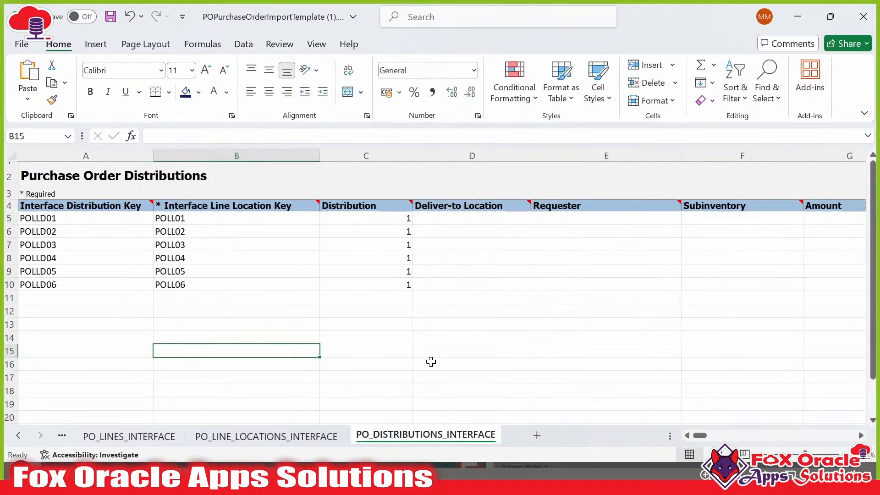
{"action": "left_click", "coordinate": [267, 436]}
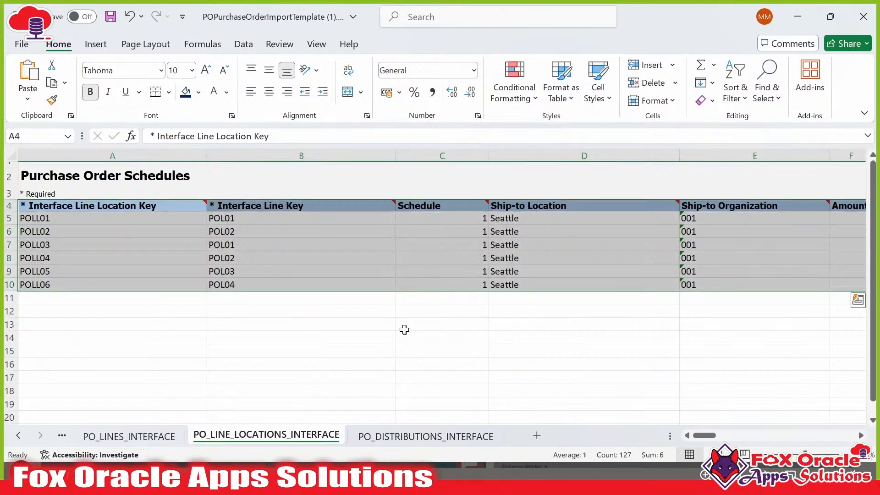
{"action": "left_click", "coordinate": [473, 284]}
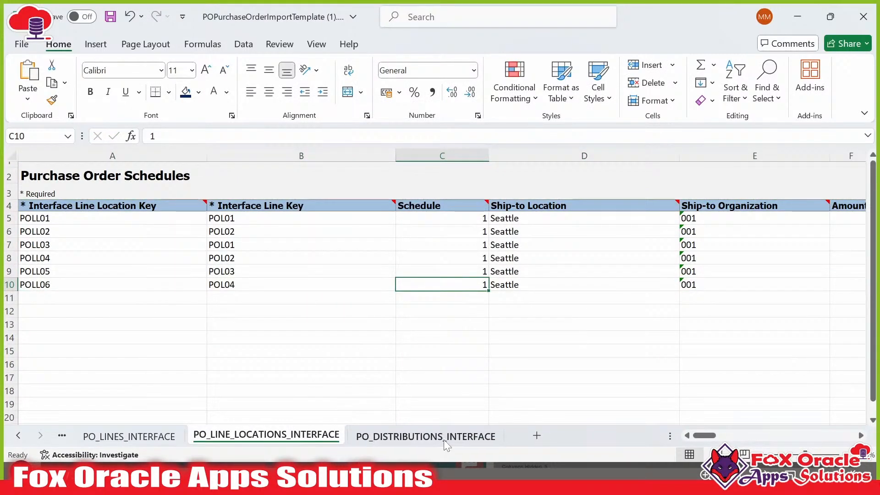
{"action": "left_click", "coordinate": [406, 436]}
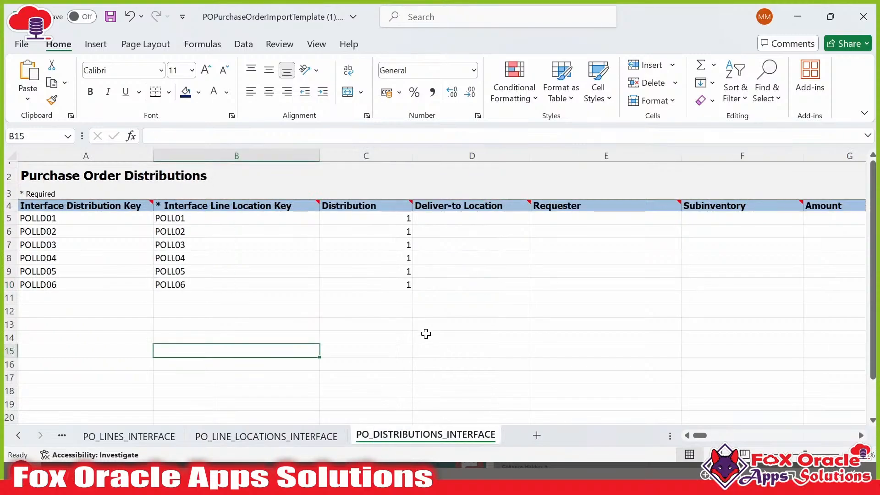
{"action": "left_click", "coordinate": [370, 239]}
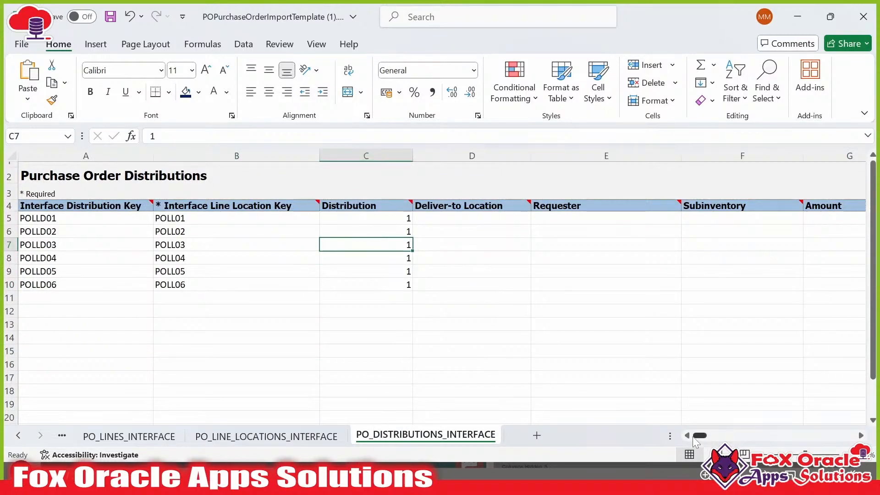
{"action": "left_click_drag", "start_coordinate": [694, 437], "coordinate": [670, 435]}
Compare the error report's SHIPMENT_NUM column with the template's Distribution and Schedule header notes, and review the Schedule values against the error rows
{"action": "key", "text": "alt+Tab"}
{"action": "double_click", "coordinate": [583, 242]}
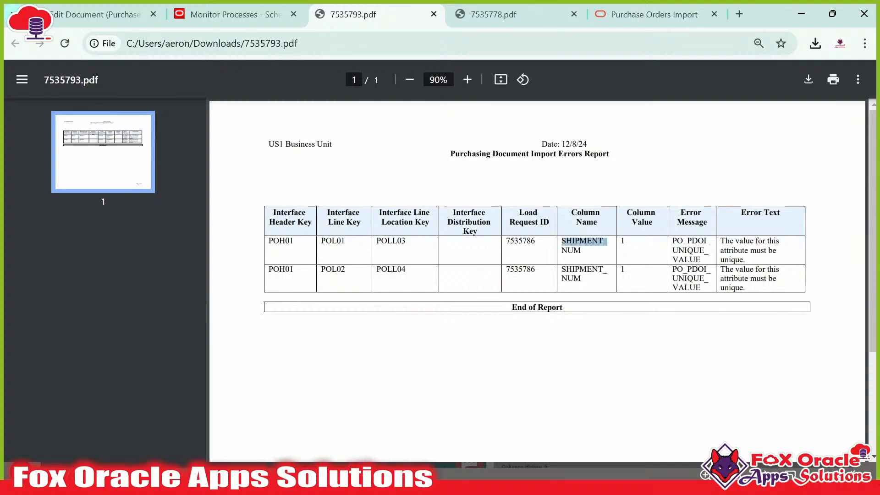
{"action": "double_click", "coordinate": [595, 253]}
{"action": "key", "text": "alt+Tab"}
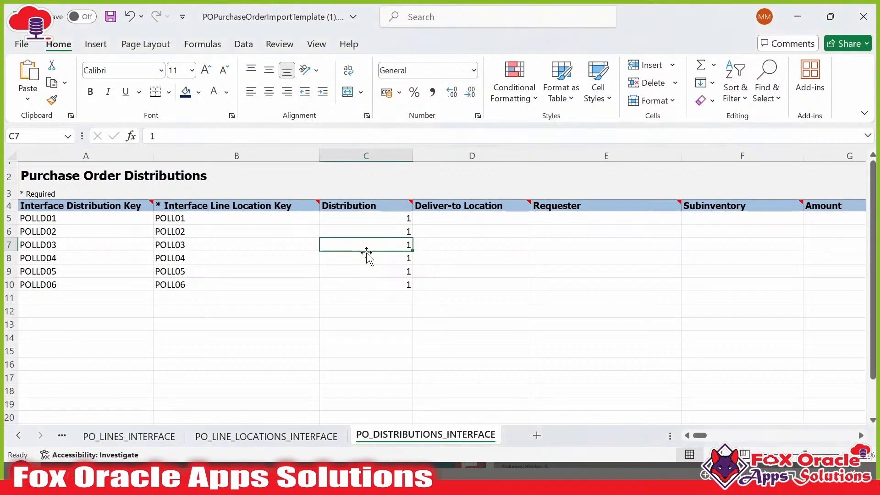
{"action": "mouse_move", "coordinate": [361, 205]}
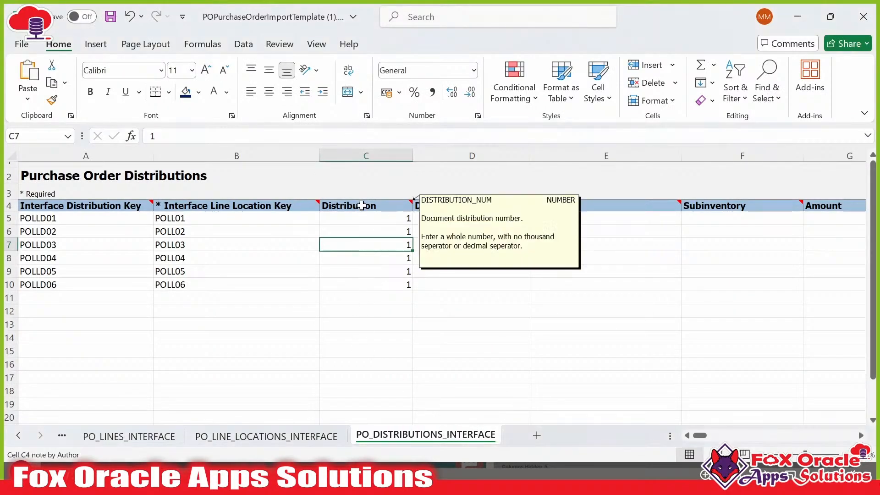
{"action": "left_click", "coordinate": [315, 438]}
{"action": "mouse_move", "coordinate": [450, 206]}
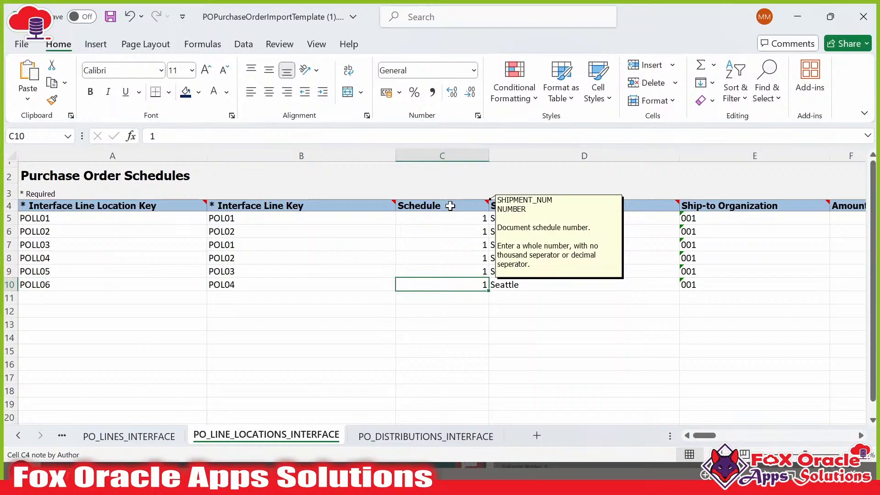
{"action": "left_click", "coordinate": [451, 206]}
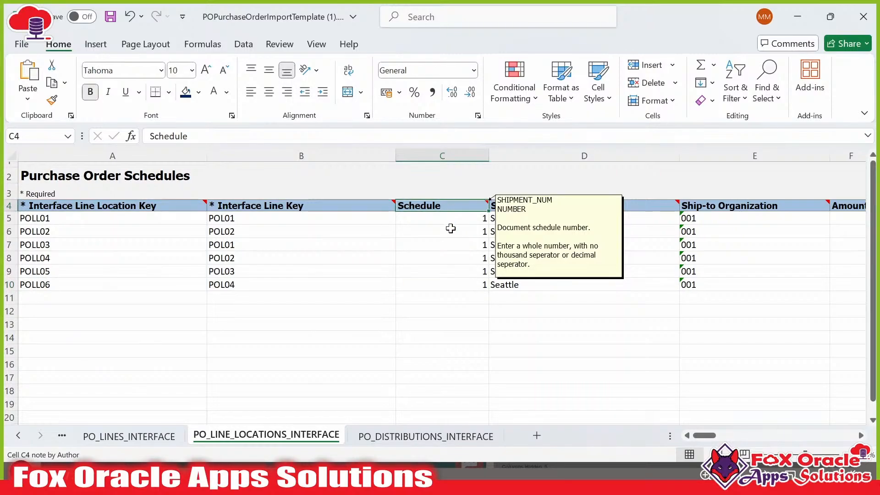
{"action": "left_click_drag", "start_coordinate": [442, 222], "coordinate": [440, 285]}
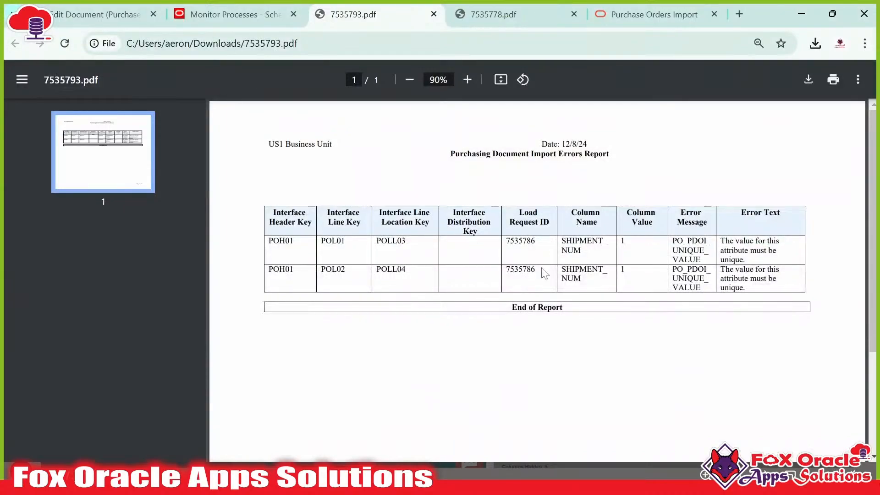
{"action": "left_click_drag", "start_coordinate": [269, 241], "coordinate": [637, 274]}
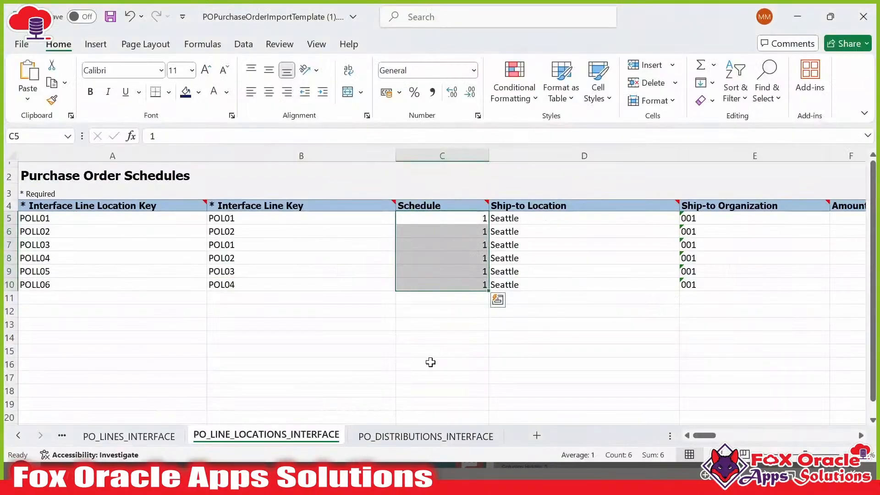
In PO_HEADERS_INTERFACE, set the batch ID of header POH01 to 200011 and of POH02 to 200012
{"action": "left_click", "coordinate": [129, 436]}
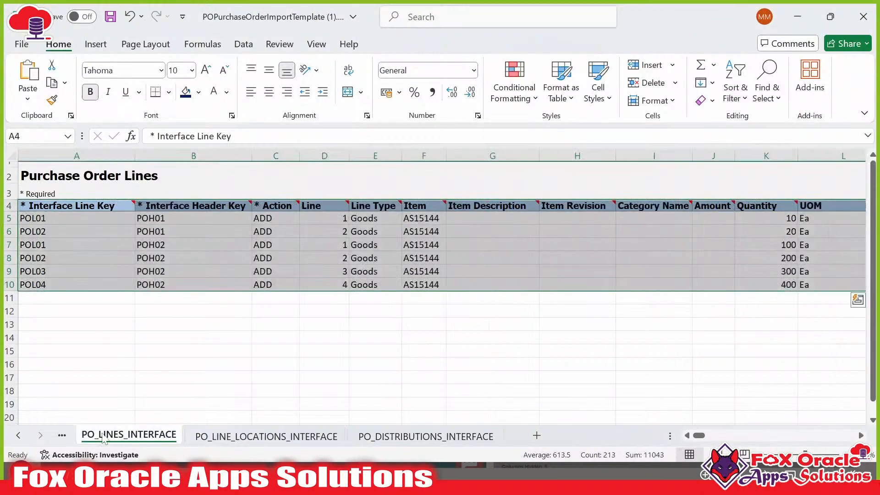
{"action": "left_click", "coordinate": [63, 436]}
{"action": "left_click", "coordinate": [271, 314]}
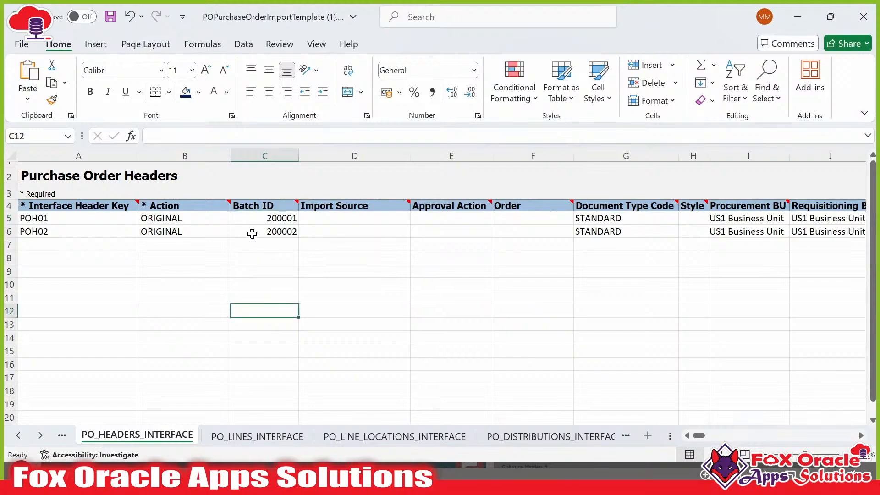
{"action": "left_click", "coordinate": [262, 217]}
{"action": "double_click", "coordinate": [267, 218]}
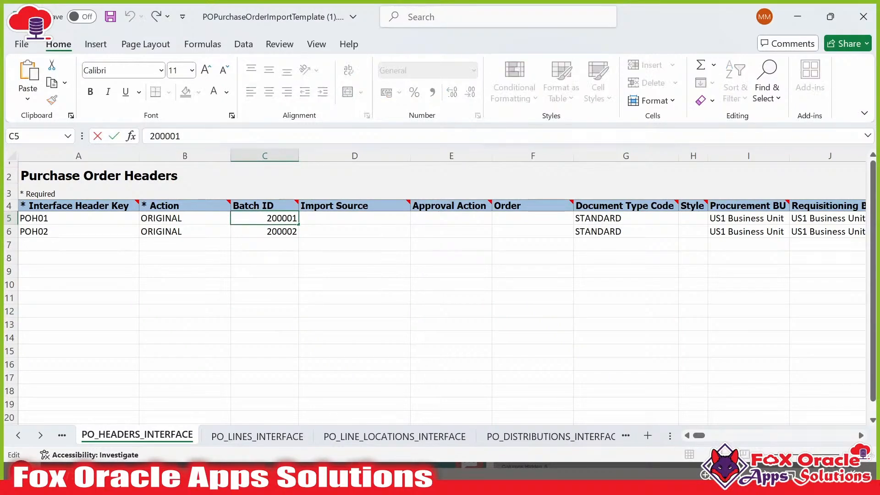
{"action": "left_click_drag", "start_coordinate": [277, 218], "coordinate": [291, 218]}
{"action": "left_click", "coordinate": [296, 219]}
{"action": "left_click", "coordinate": [292, 232]}
{"action": "double_click", "coordinate": [293, 232]}
{"action": "key", "text": "BackSpace"}
{"action": "type", "text": "1"}
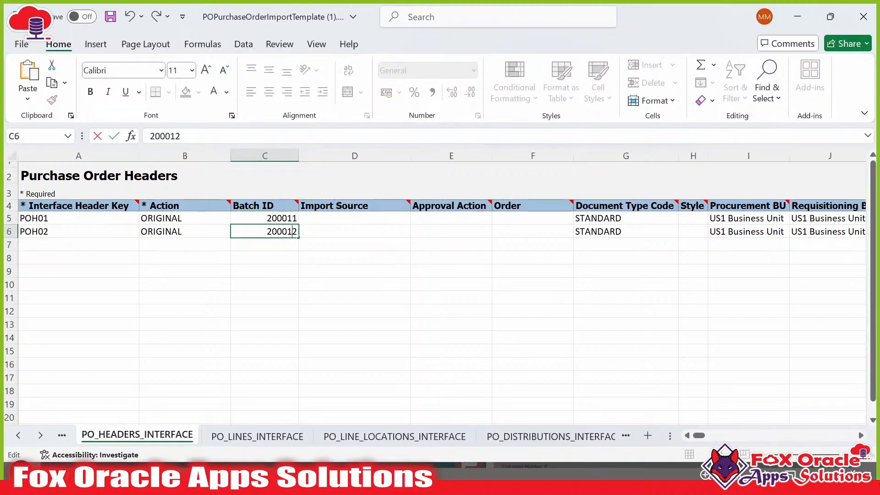
{"action": "left_click", "coordinate": [444, 306]}
Generate the CSV file from the instructions sheet and save the ZIP as PO Load FBDI 08-12-2024 03.zip in the 08-12-2024 folder
{"action": "left_click", "coordinate": [62, 436]}
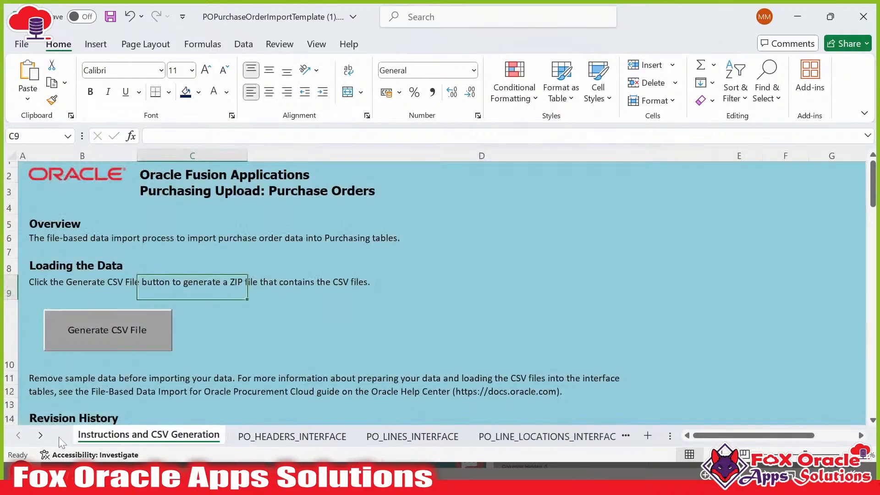
{"action": "left_click", "coordinate": [166, 339]}
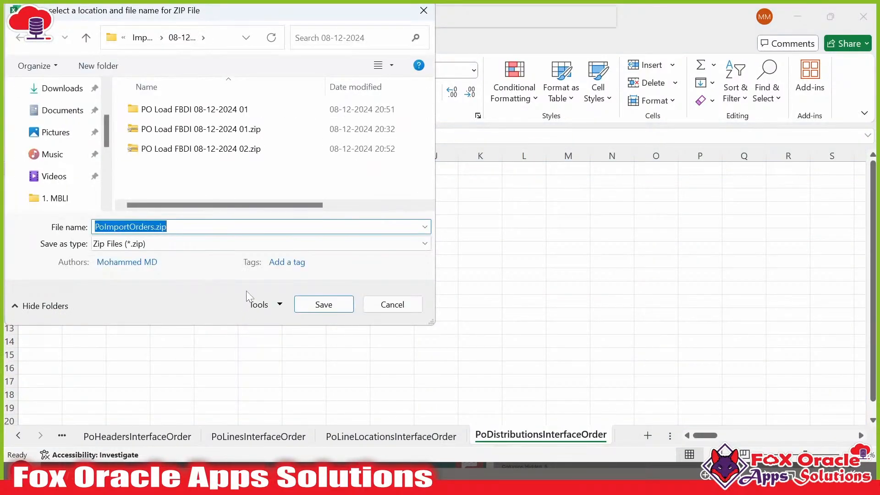
{"action": "left_click", "coordinate": [232, 151]}
{"action": "left_click", "coordinate": [198, 227]}
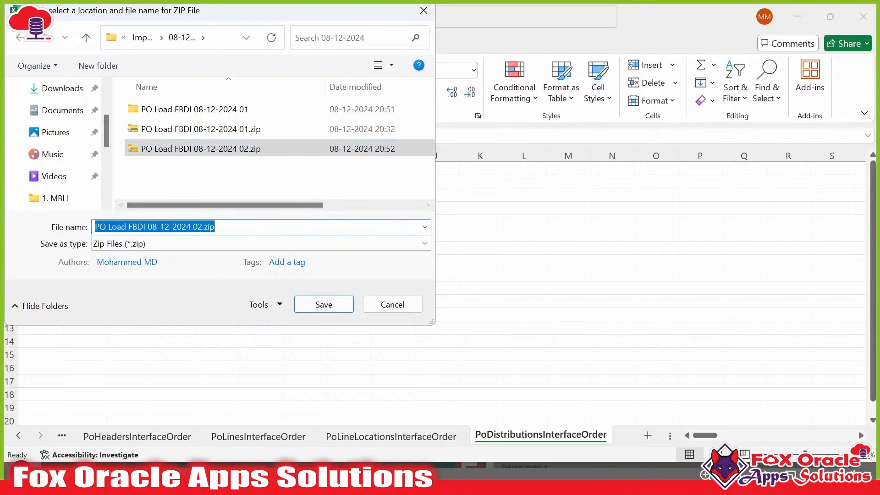
{"action": "left_click", "coordinate": [197, 227]}
{"action": "type", "text": "3"}
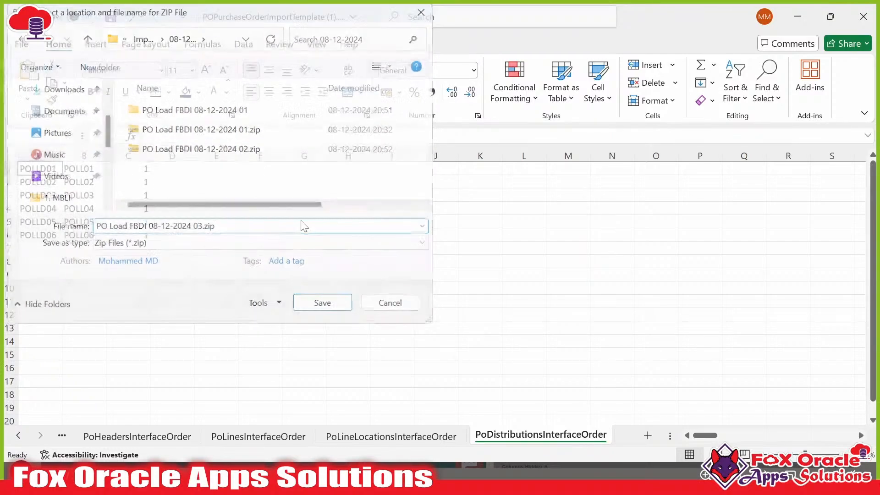
{"action": "key", "text": "Return"}
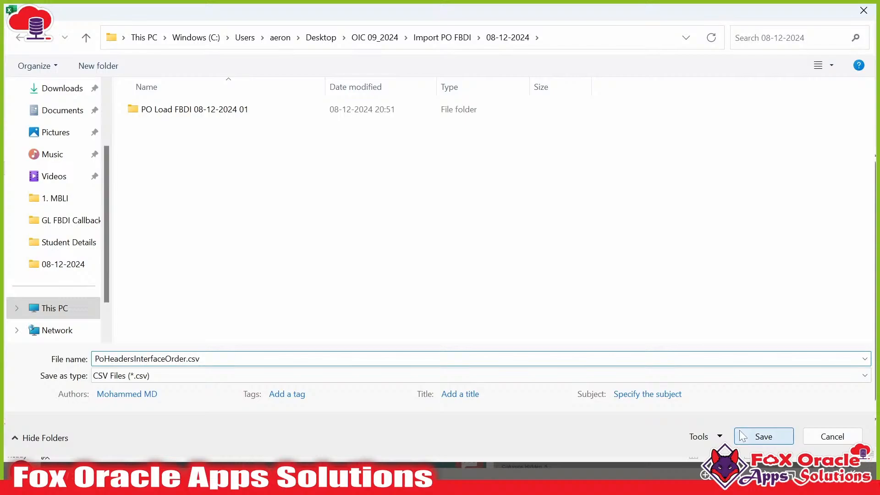
Save the headers, lines, line locations and distributions CSV files under their suggested names, then return to the scheduled processes page in Chrome
{"action": "left_click", "coordinate": [743, 435]}
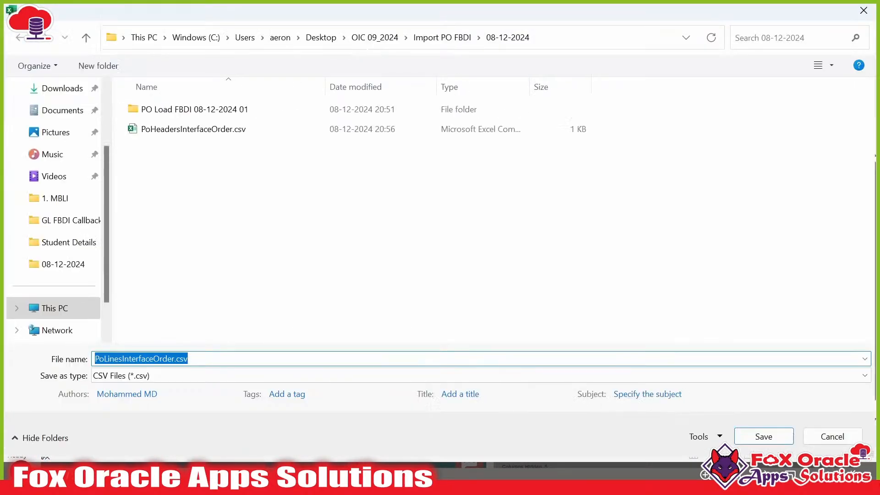
{"action": "left_click", "coordinate": [752, 439]}
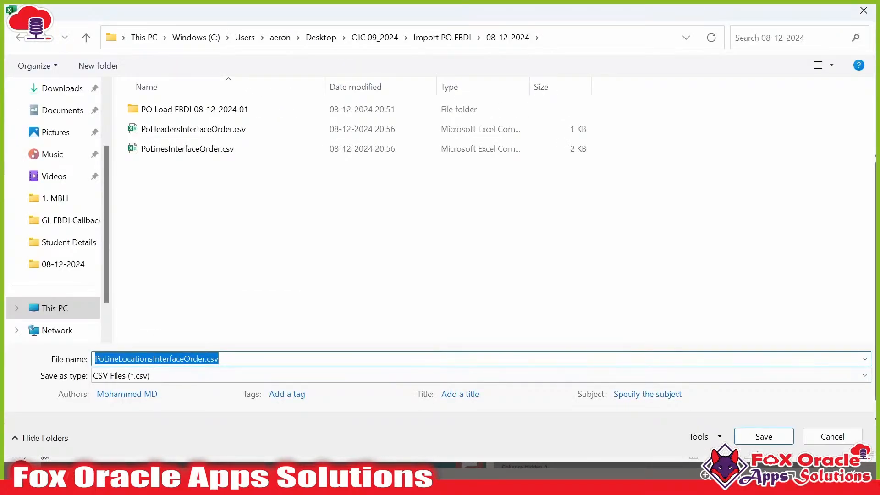
{"action": "left_click", "coordinate": [764, 439]}
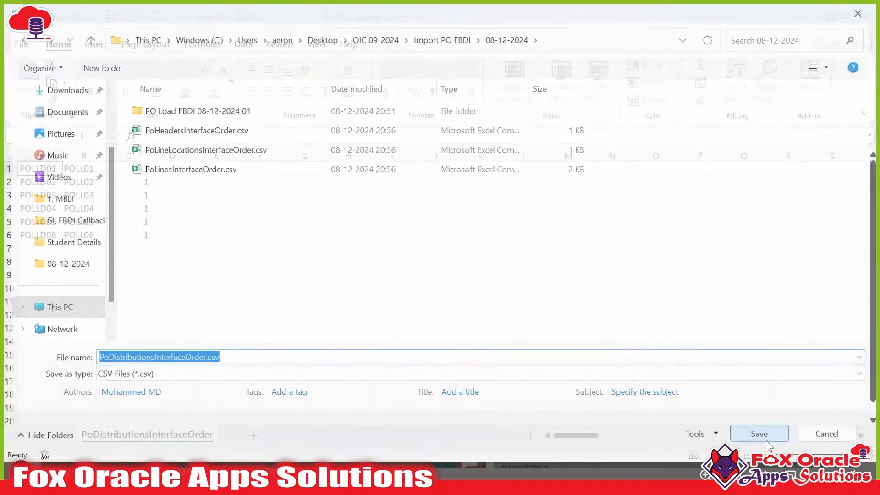
{"action": "left_click", "coordinate": [765, 440]}
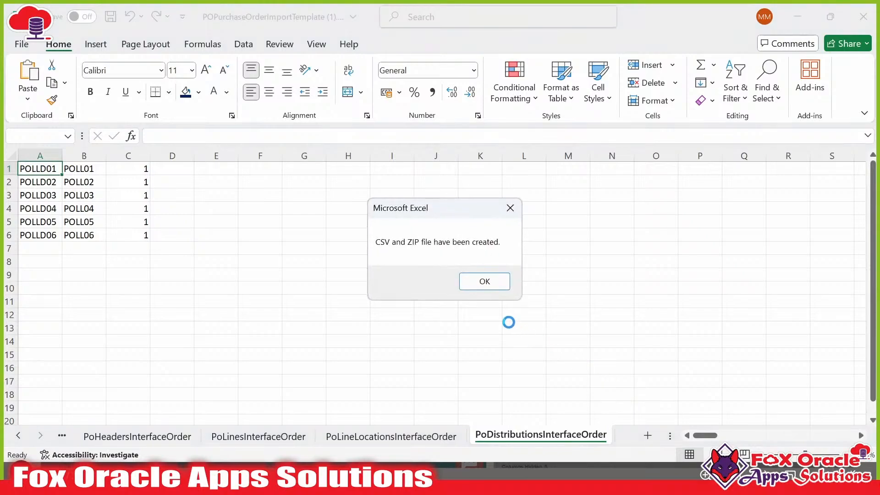
{"action": "left_click", "coordinate": [484, 281]}
{"action": "left_click", "coordinate": [406, 316]}
{"action": "key", "text": "alt+Tab"}
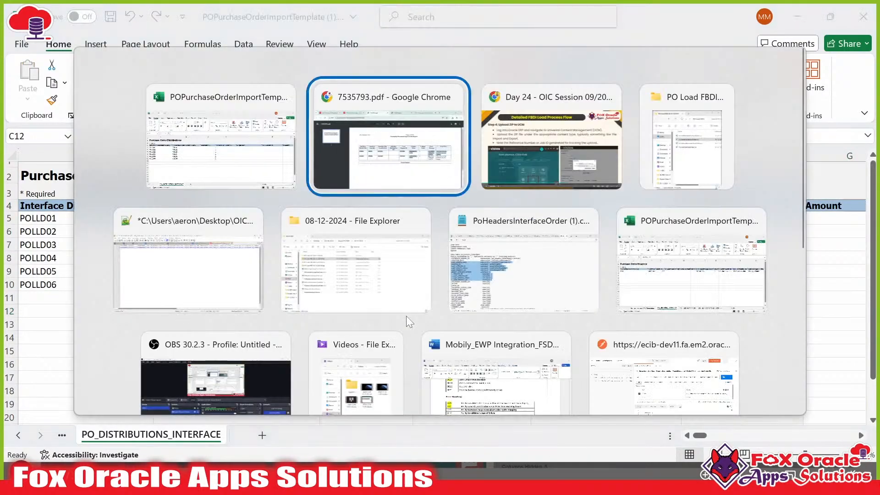
{"action": "left_click", "coordinate": [236, 14]}
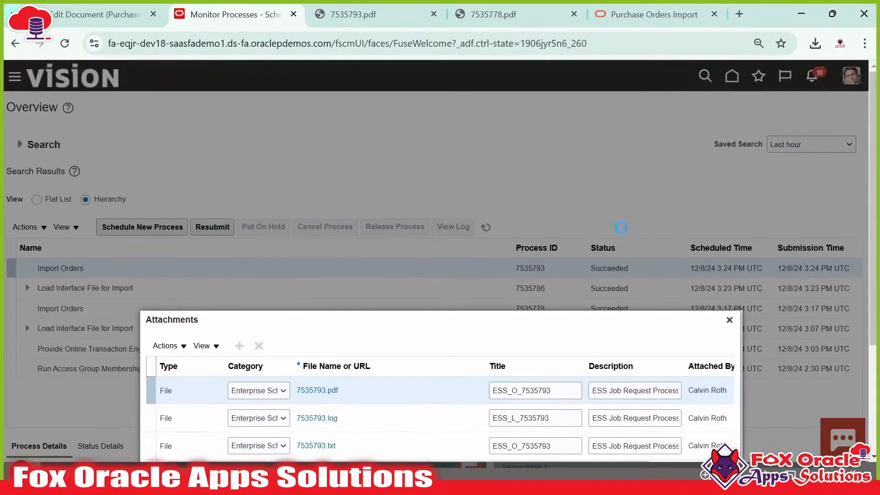
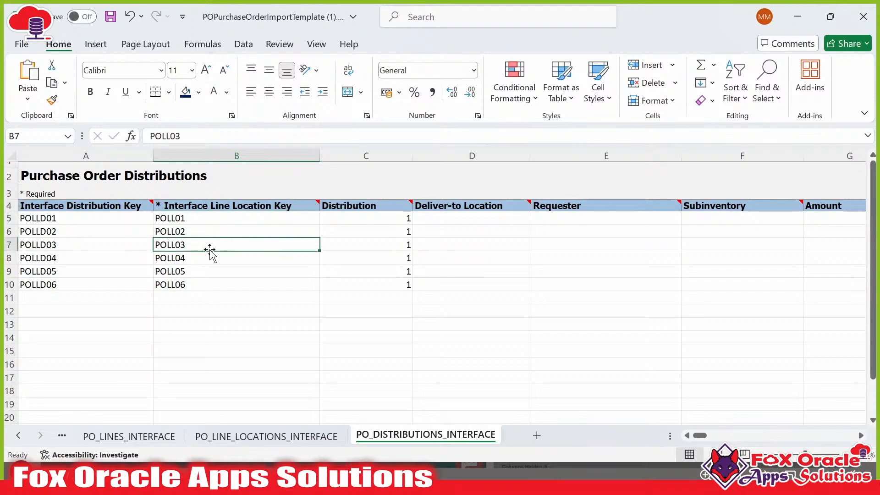
Compare line locations POLL03 and POLL04 in PO_DISTRIBUTIONS_INTERFACE with the line and location keys in the 7535807.pdf errors report
{"action": "left_click_drag", "start_coordinate": [225, 261], "coordinate": [253, 265]}
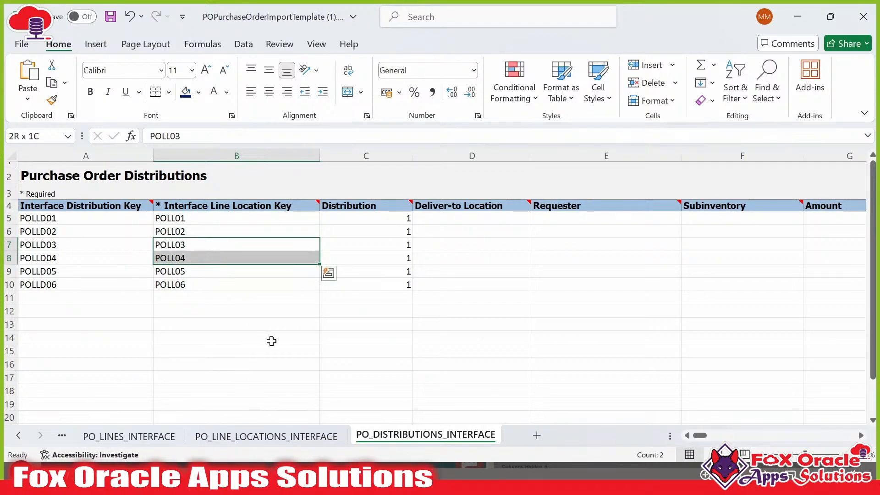
{"action": "key", "text": "alt+Tab"}
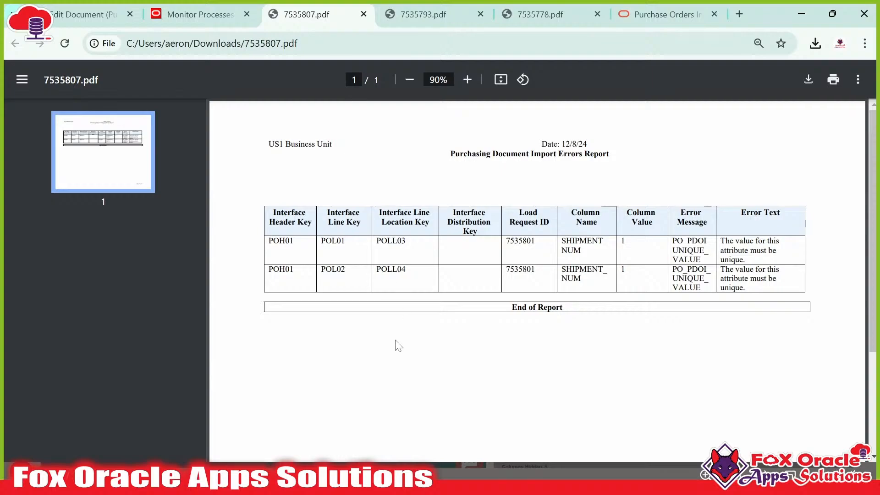
{"action": "double_click", "coordinate": [391, 270]}
{"action": "double_click", "coordinate": [333, 241]}
{"action": "double_click", "coordinate": [333, 270]}
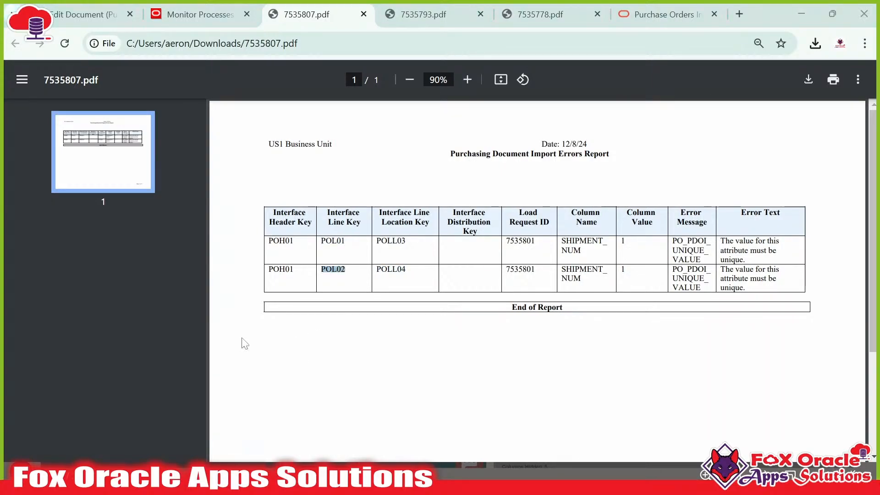
{"action": "key", "text": "alt+Tab"}
{"action": "left_click", "coordinate": [192, 261]}
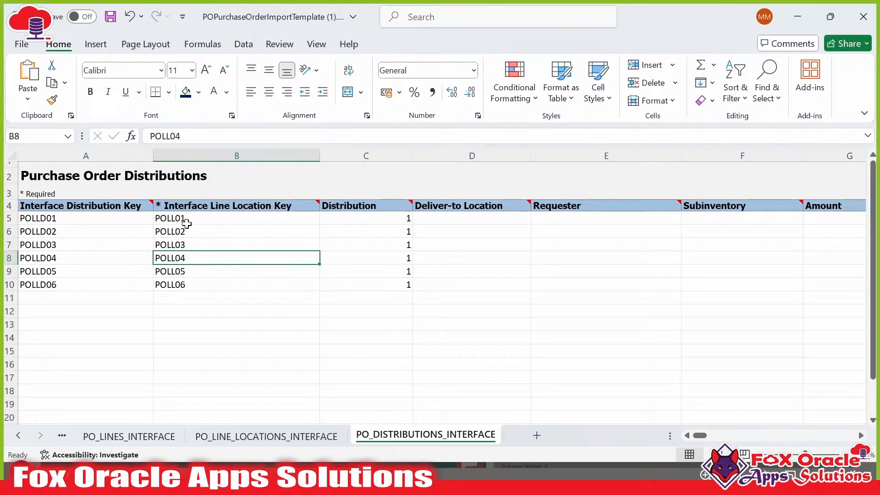
Examine which interface line keys are assigned to the line location keys in PO_LINE_LOCATIONS_INTERFACE
{"action": "left_click", "coordinate": [186, 220]}
{"action": "left_click", "coordinate": [280, 436]}
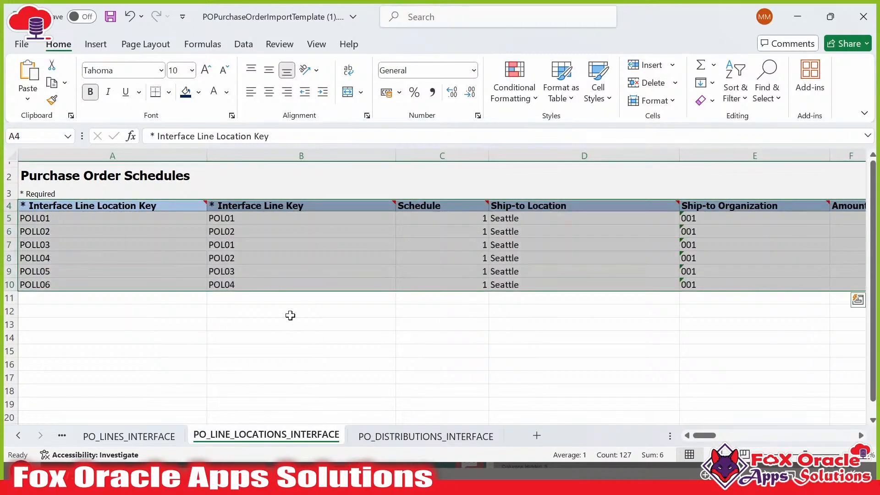
{"action": "left_click", "coordinate": [267, 247]}
{"action": "left_click_drag", "start_coordinate": [257, 220], "coordinate": [258, 228]}
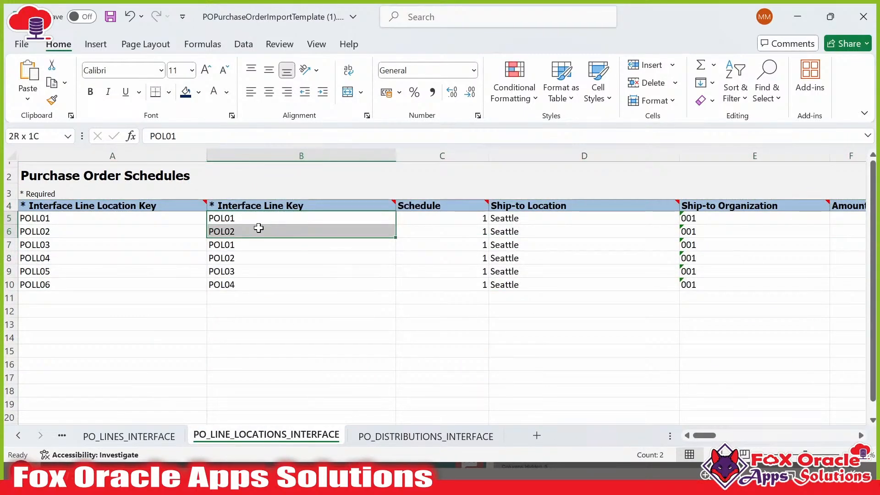
{"action": "type", "text": "POL01 POL02"}
{"action": "left_click_drag", "start_coordinate": [80, 218], "coordinate": [84, 229]}
{"action": "type", "text": "POLL01 POLL02"}
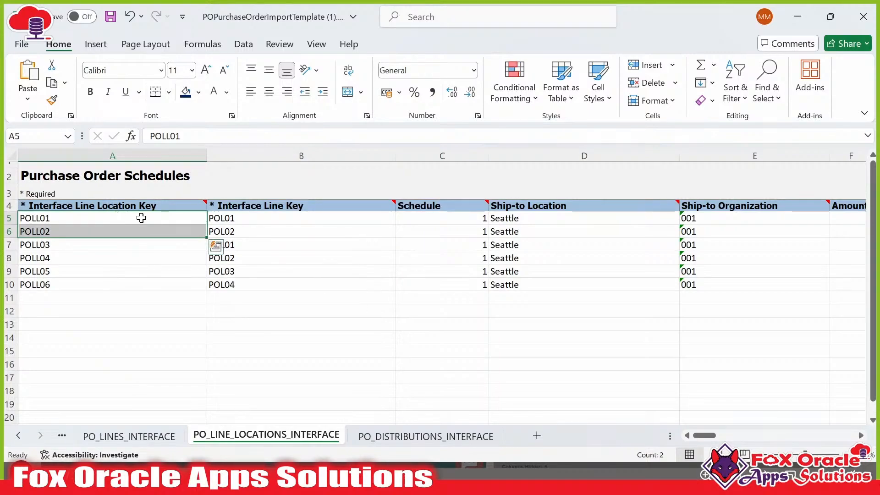
{"action": "left_click_drag", "start_coordinate": [251, 218], "coordinate": [243, 241]}
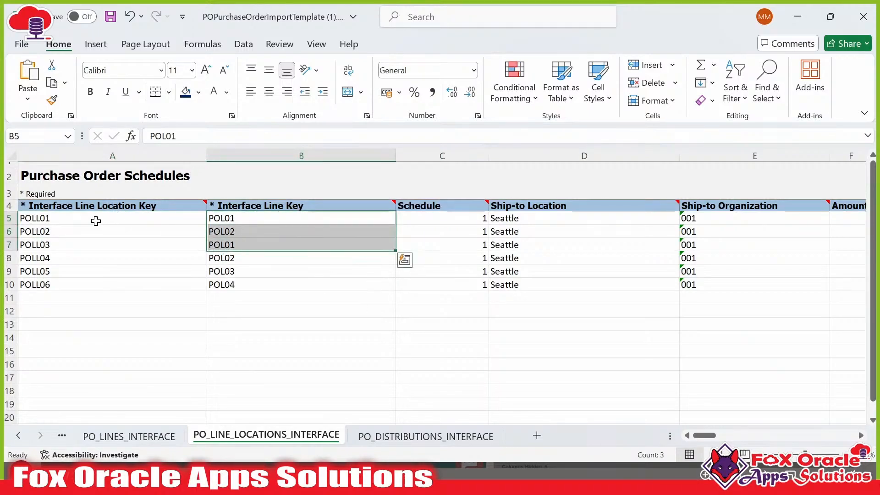
Check POLL03 in the 7535807.pdf errors report against the line keys of POLL03 and POLL04 in the template
{"action": "key", "text": "alt+Tab"}
{"action": "double_click", "coordinate": [391, 241]}
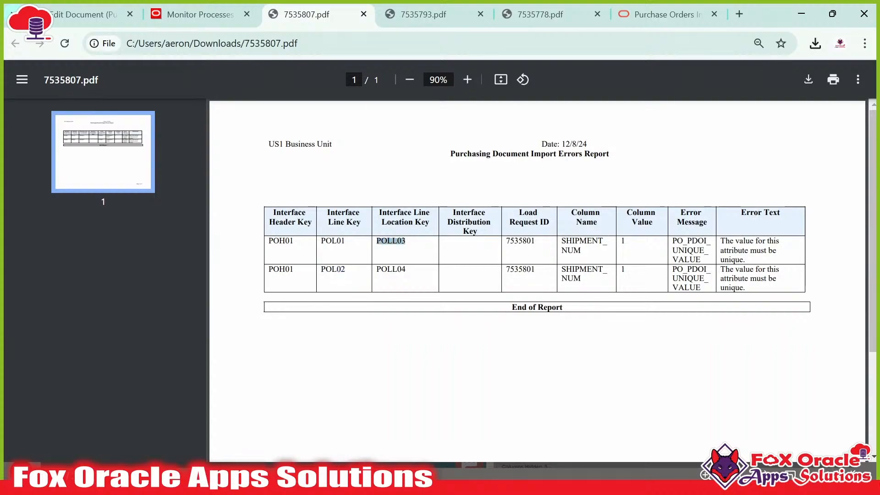
{"action": "key", "text": "alt+Tab"}
{"action": "left_click_drag", "start_coordinate": [74, 252], "coordinate": [77, 257]}
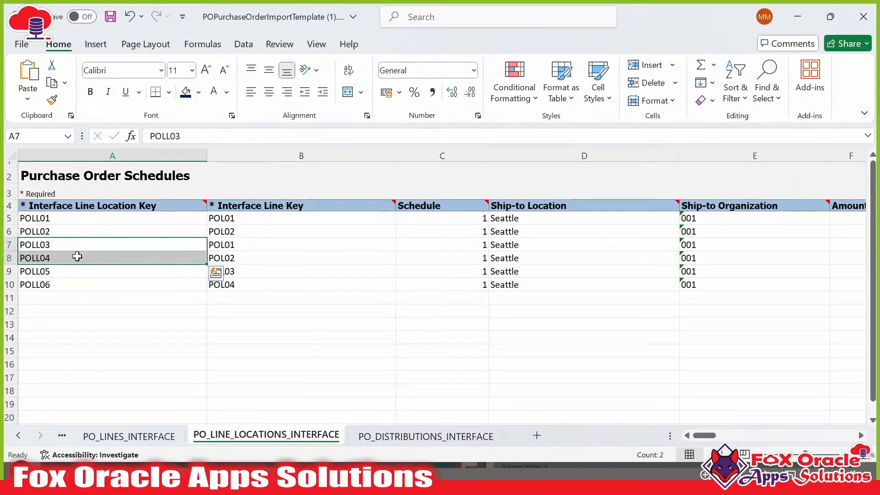
{"action": "left_click_drag", "start_coordinate": [275, 248], "coordinate": [277, 258]}
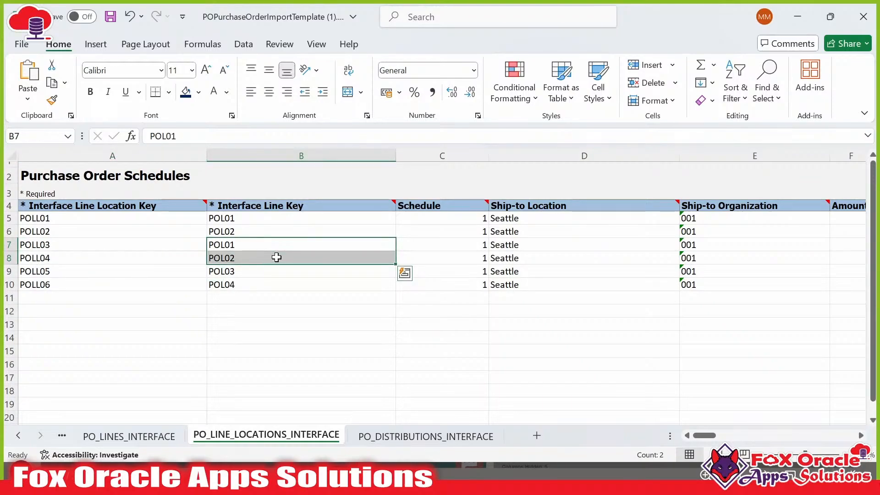
Examine the interface line keys of both headers in PO_LINES_INTERFACE for repeated values
{"action": "left_click", "coordinate": [158, 434]}
{"action": "left_click", "coordinate": [73, 285]}
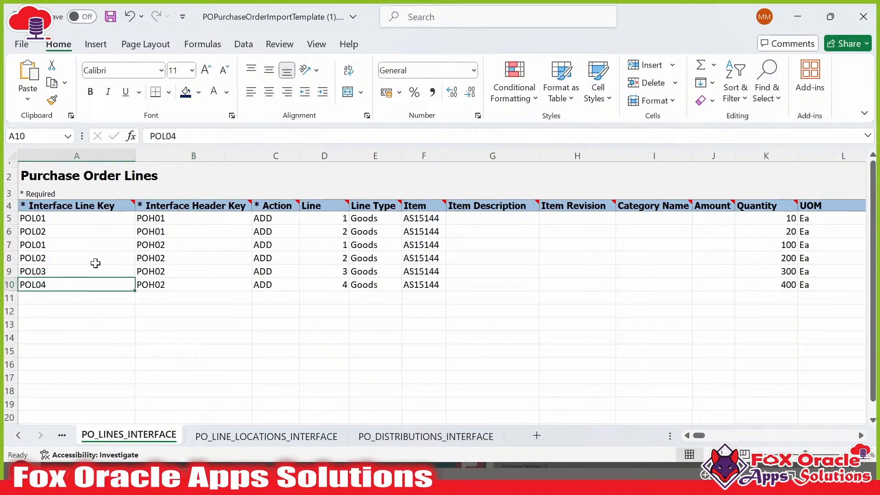
{"action": "left_click_drag", "start_coordinate": [77, 221], "coordinate": [79, 279]}
{"action": "left_click", "coordinate": [79, 229]}
{"action": "left_click_drag", "start_coordinate": [64, 216], "coordinate": [67, 236]}
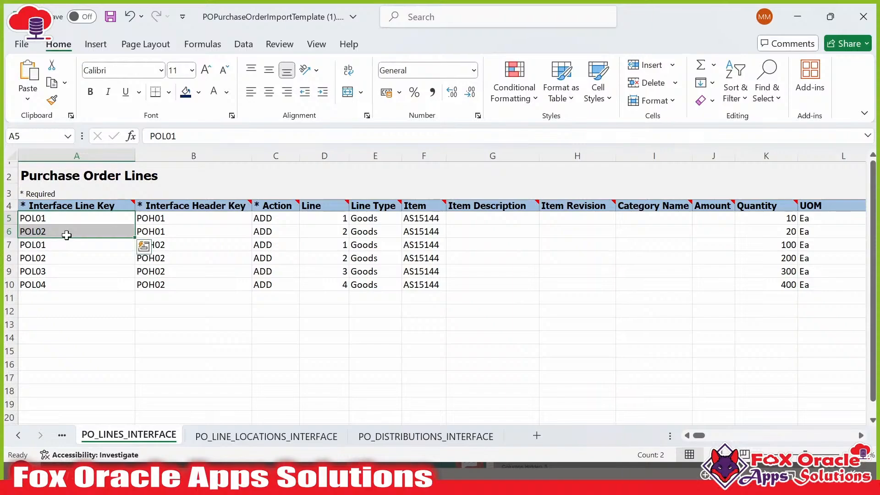
{"action": "left_click", "coordinate": [71, 267]}
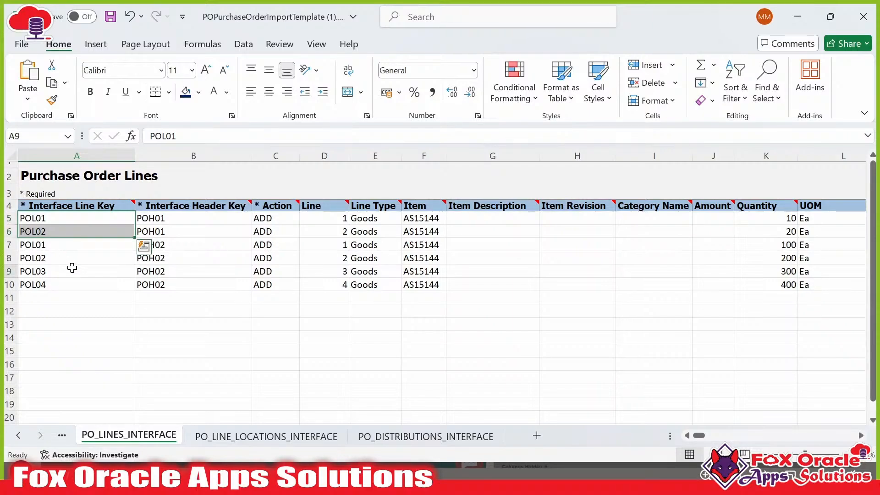
Renumber the interface line keys in PO_LINES_INTERFACE as POL01 to POL06 and copy them over the line keys in PO_LINE_LOCATIONS_INTERFACE
{"action": "left_click_drag", "start_coordinate": [82, 218], "coordinate": [79, 232]}
{"action": "left_click_drag", "start_coordinate": [138, 237], "coordinate": [135, 289]}
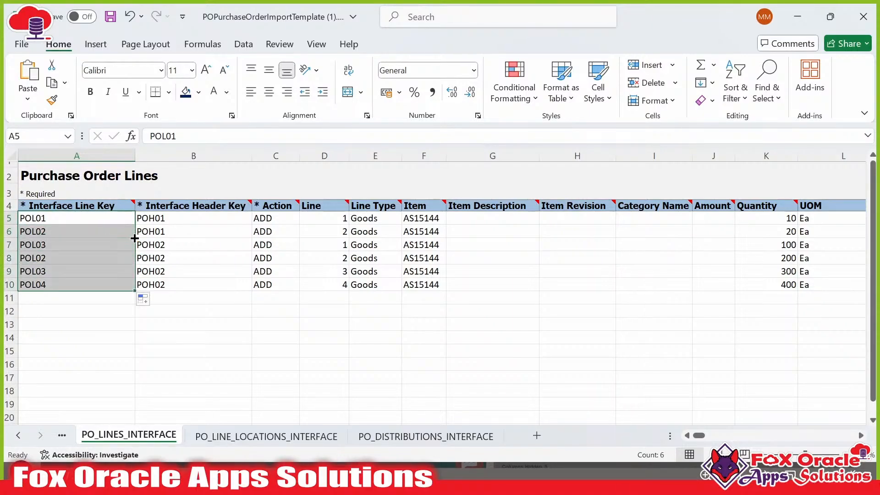
{"action": "left_click_drag", "start_coordinate": [70, 221], "coordinate": [93, 285]}
{"action": "key", "text": "ctrl+c"}
{"action": "left_click", "coordinate": [244, 439]}
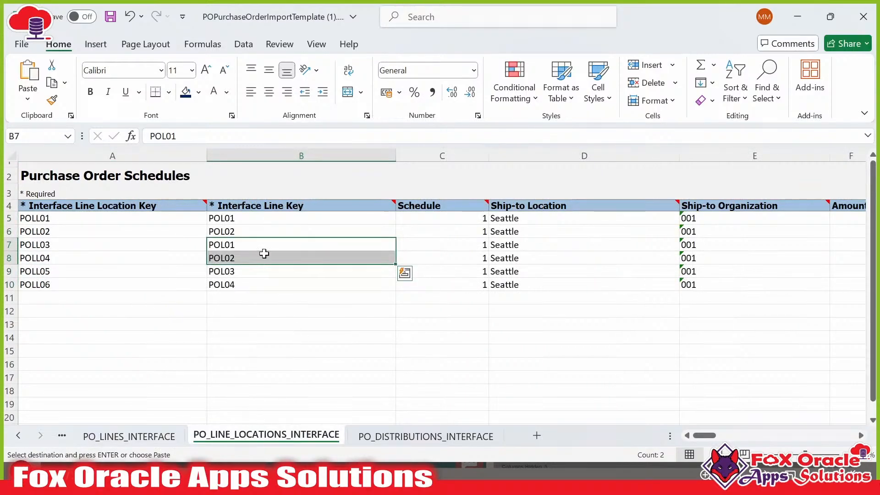
{"action": "left_click_drag", "start_coordinate": [262, 218], "coordinate": [261, 289]}
{"action": "key", "text": "ctrl+v"}
{"action": "left_click", "coordinate": [105, 331]}
{"action": "left_click", "coordinate": [102, 273]}
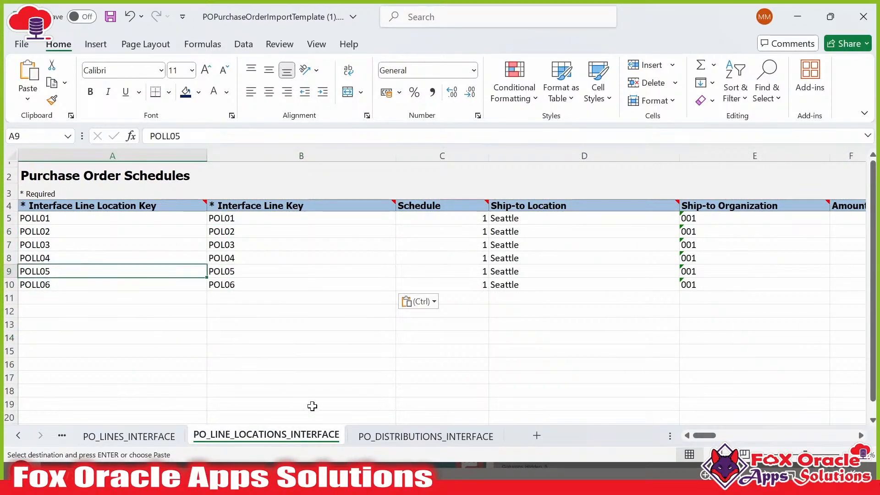
Check the distribution and line location keys in PO_DISTRIBUTIONS_INTERFACE, then return to PO_LINES_INTERFACE
{"action": "left_click", "coordinate": [426, 436]}
{"action": "left_click", "coordinate": [71, 230]}
{"action": "left_click", "coordinate": [91, 245]}
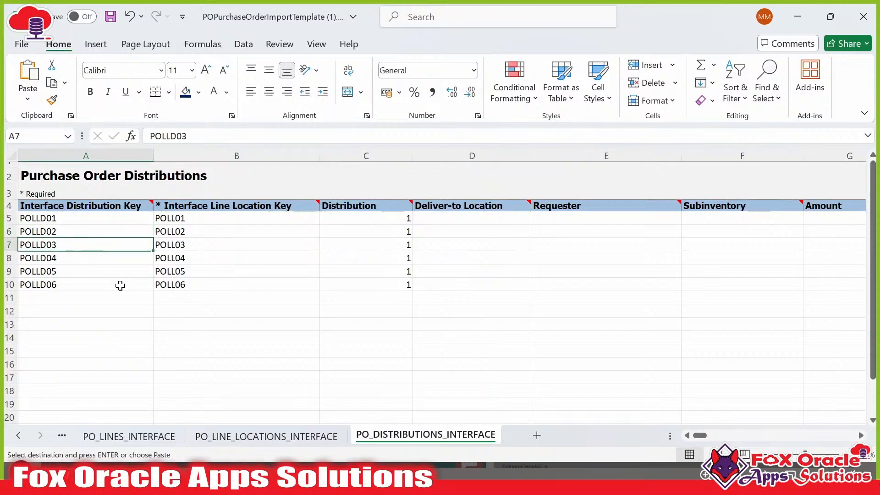
{"action": "left_click", "coordinate": [120, 286]}
{"action": "left_click", "coordinate": [197, 285]}
{"action": "left_click", "coordinate": [129, 436]}
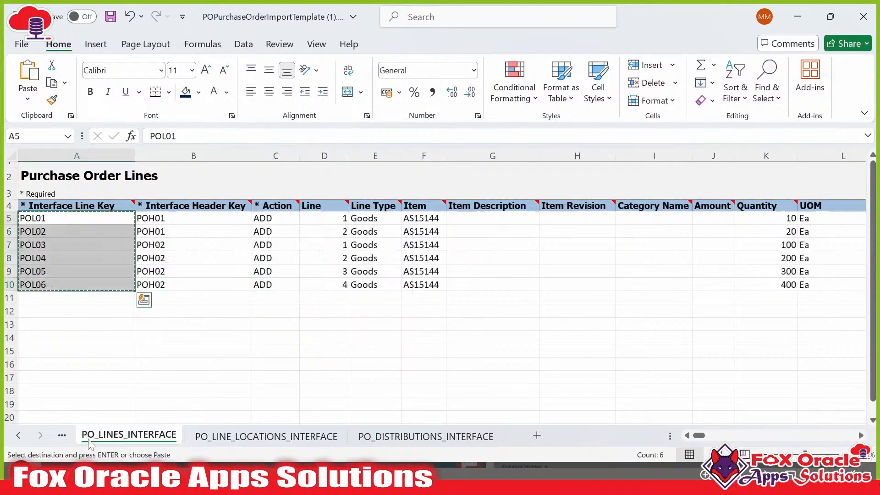
{"action": "left_click", "coordinate": [62, 435]}
{"action": "left_click", "coordinate": [62, 435]}
{"action": "left_click", "coordinate": [137, 326]}
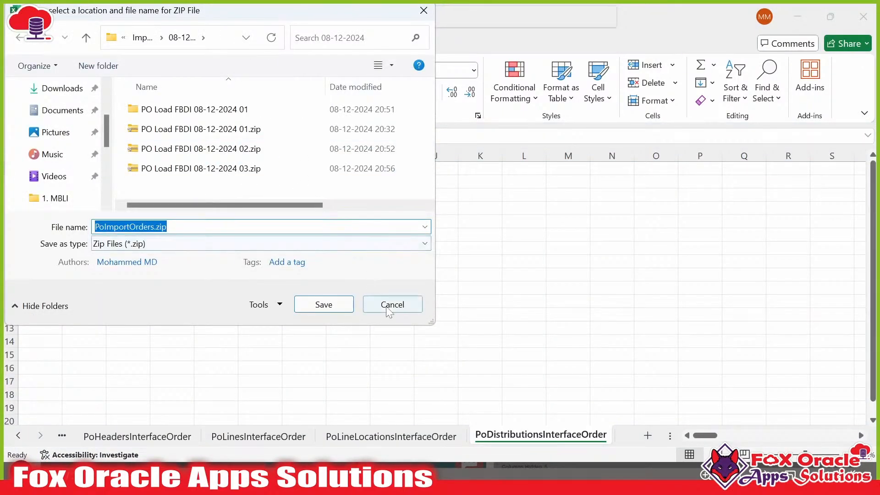
{"action": "left_click", "coordinate": [393, 304]}
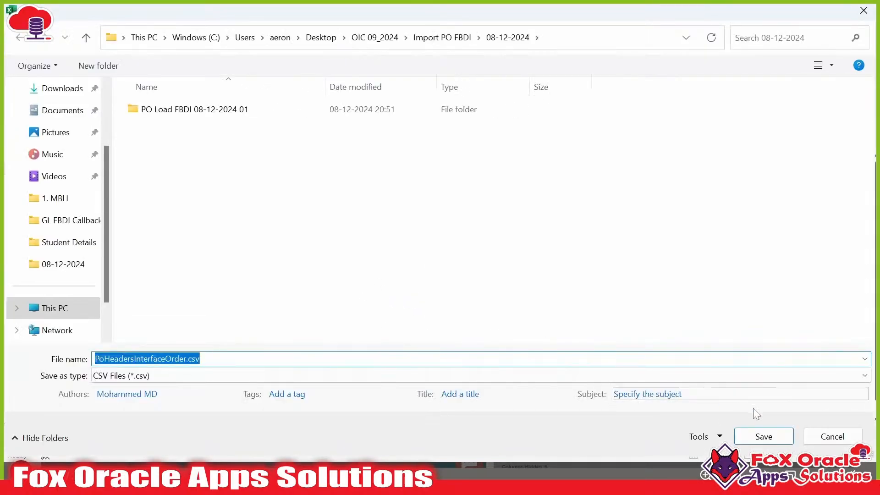
{"action": "left_click", "coordinate": [832, 437]}
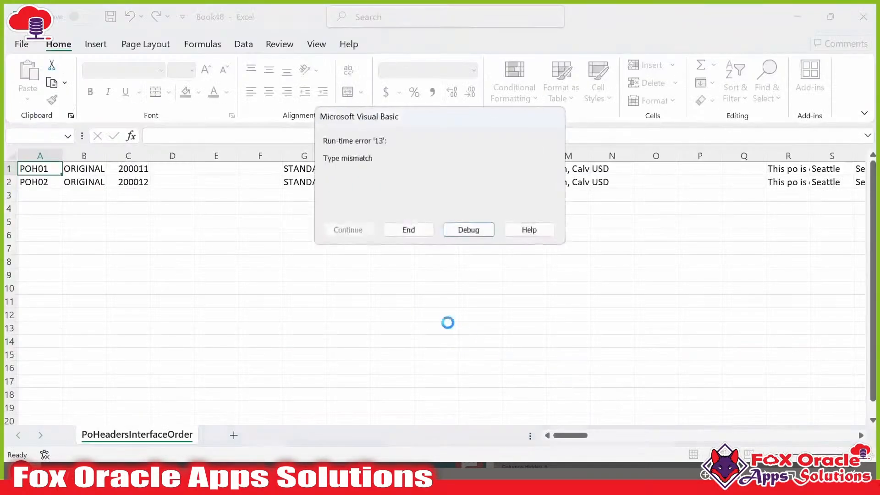
{"action": "left_click", "coordinate": [415, 236]}
{"action": "left_click", "coordinate": [304, 314]}
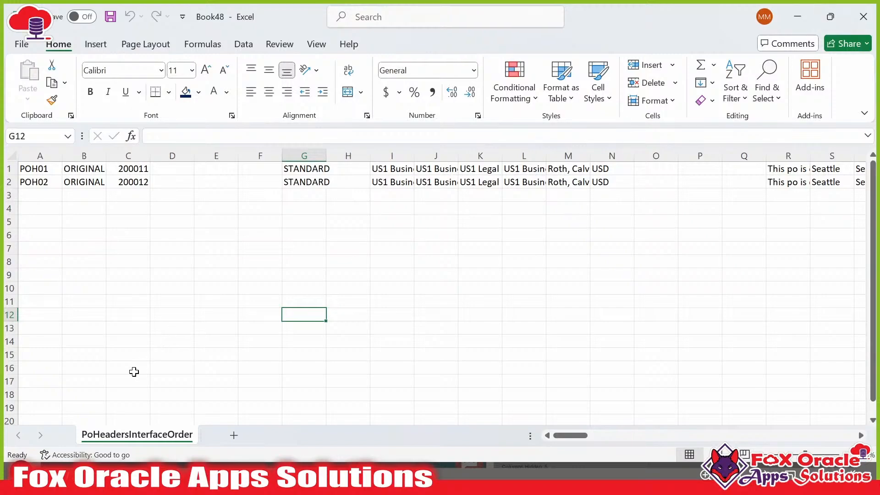
{"action": "left_click", "coordinate": [857, 28]}
{"action": "left_click", "coordinate": [449, 257]}
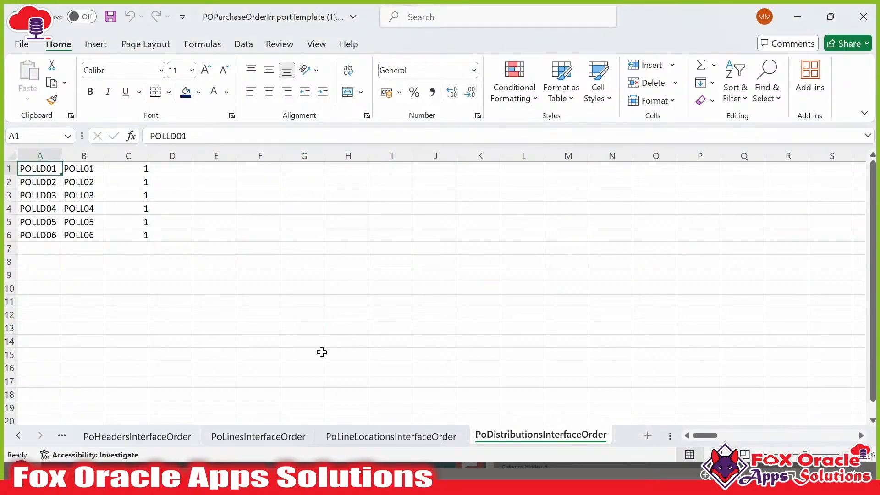
Inspect the generated PoHeadersInterfaceOrder and PoLinesInterfaceOrder sheets
{"action": "left_click", "coordinate": [91, 437]}
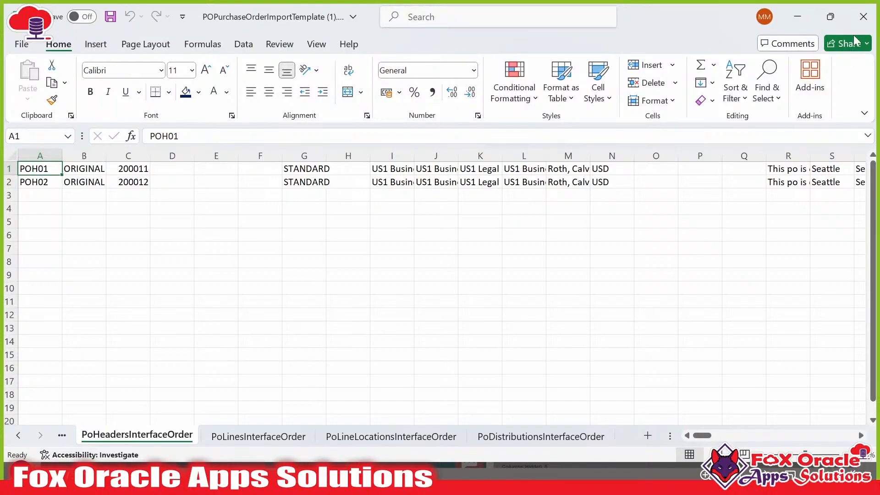
{"action": "left_click", "coordinate": [352, 207]}
{"action": "left_click_drag", "start_coordinate": [352, 171], "coordinate": [394, 209]}
{"action": "left_click", "coordinate": [263, 288]}
{"action": "left_click", "coordinate": [273, 442]}
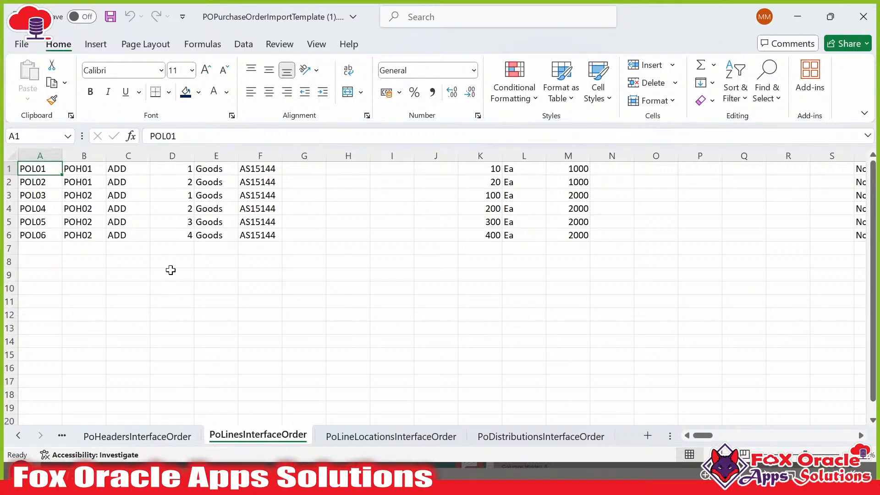
Close the template without saving and reopen POPurchaseOrderImportTemplate (1).xlsm from the Downloads folder
{"action": "left_click", "coordinate": [864, 17]}
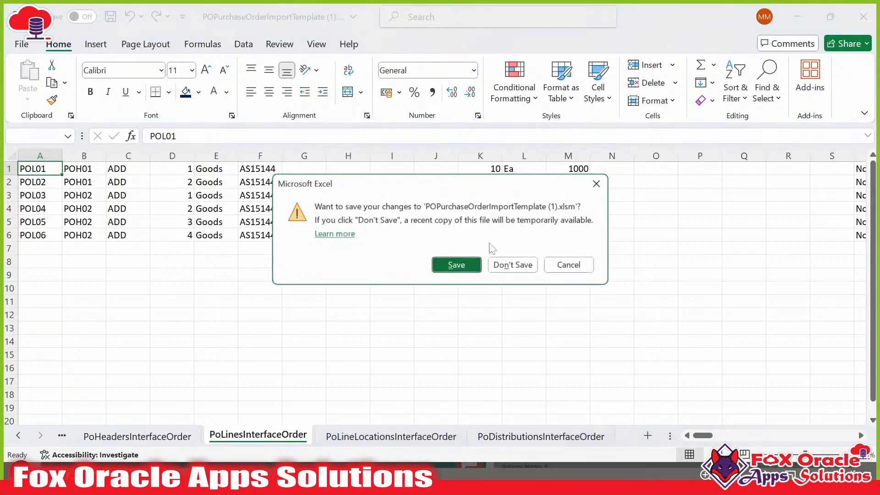
{"action": "left_click", "coordinate": [493, 274]}
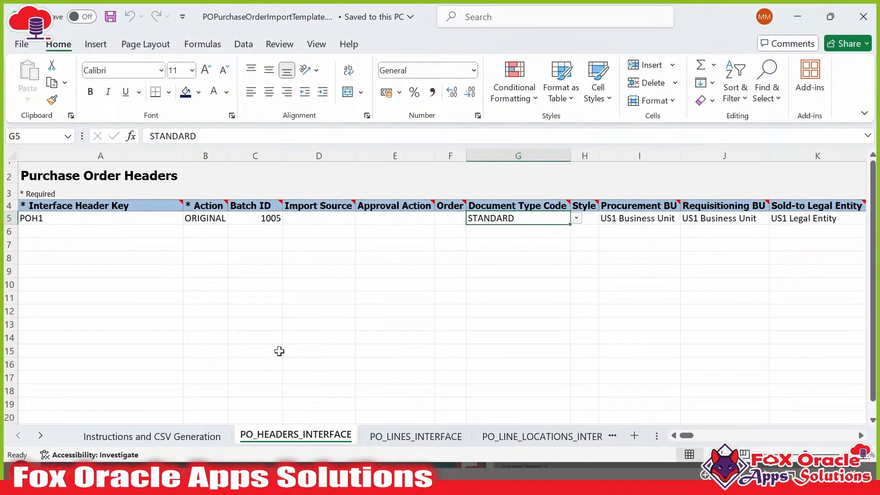
{"action": "left_click", "coordinate": [324, 350]}
{"action": "mouse_move", "coordinate": [316, 479]}
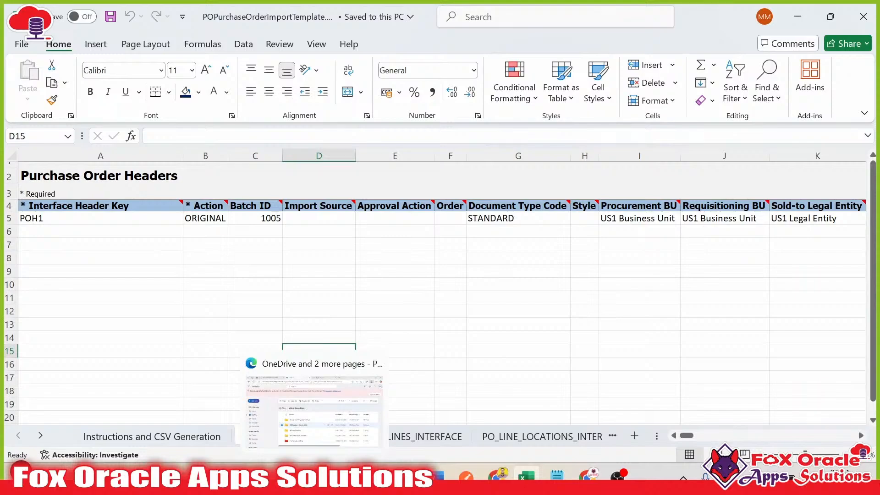
{"action": "left_click", "coordinate": [345, 479]}
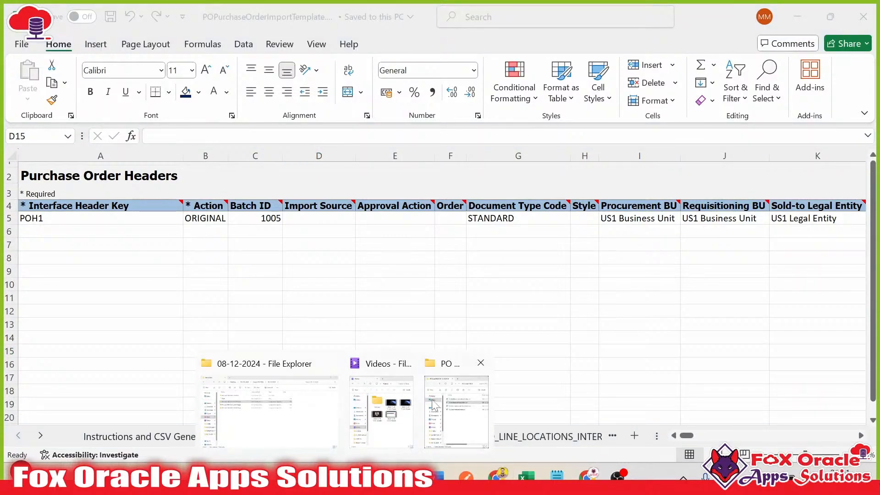
{"action": "left_click", "coordinate": [454, 413]}
{"action": "left_click", "coordinate": [170, 220]}
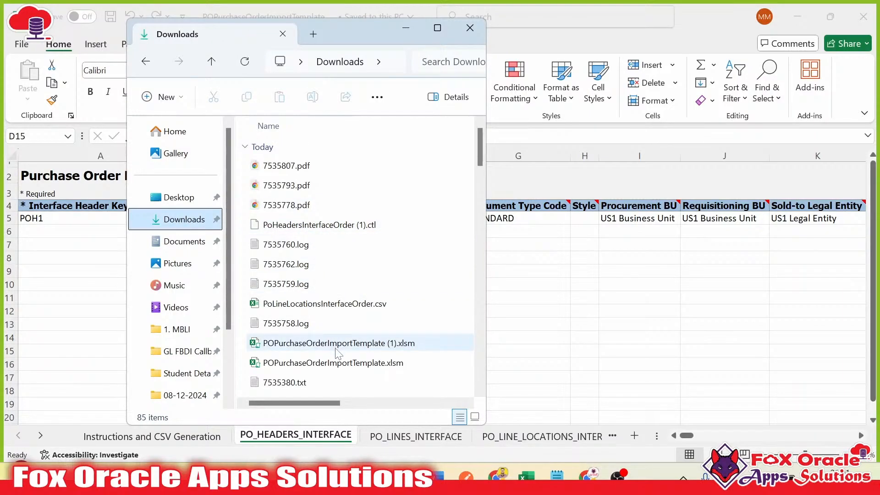
{"action": "key", "text": "alt+Tab"}
{"action": "left_click", "coordinate": [331, 288]}
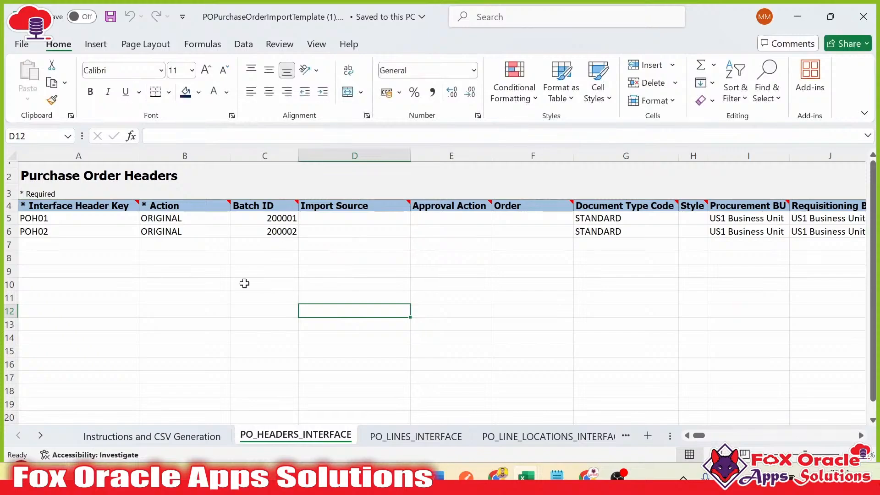
Review headers POH01 and POH02 in PO_HEADERS_INTERFACE and the interface line keys in PO_LINES_INTERFACE
{"action": "left_click", "coordinate": [227, 284]}
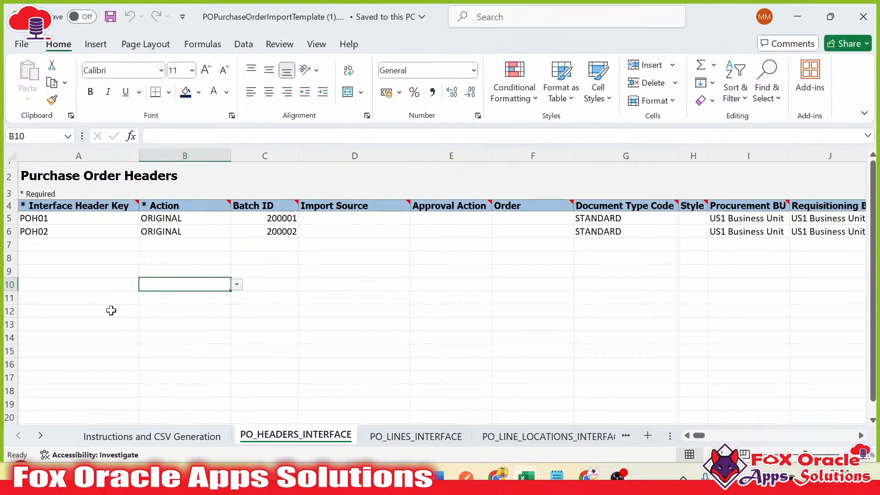
{"action": "left_click", "coordinate": [65, 218]}
{"action": "left_click", "coordinate": [66, 235]}
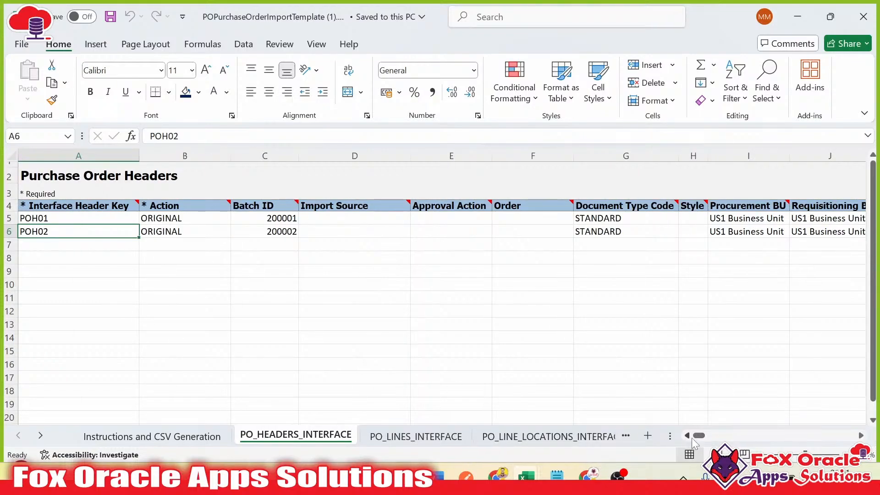
{"action": "left_click", "coordinate": [395, 436]}
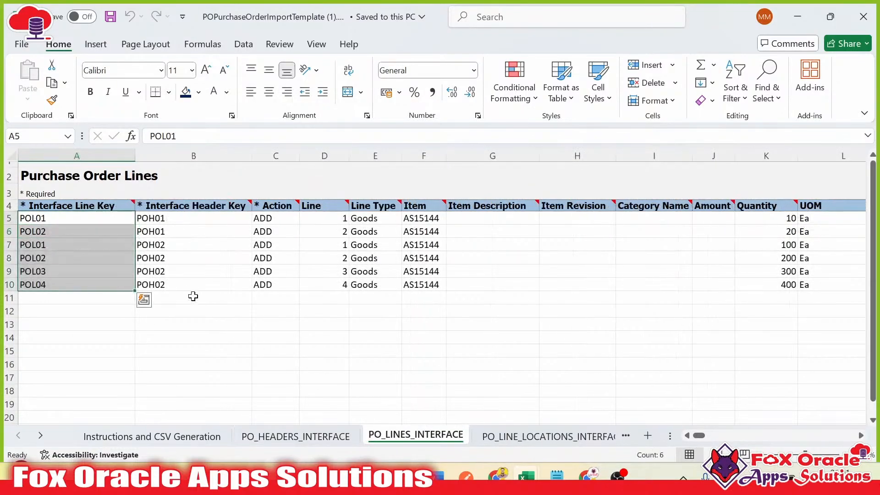
{"action": "left_click", "coordinate": [140, 270]}
{"action": "left_click_drag", "start_coordinate": [60, 221], "coordinate": [72, 281]}
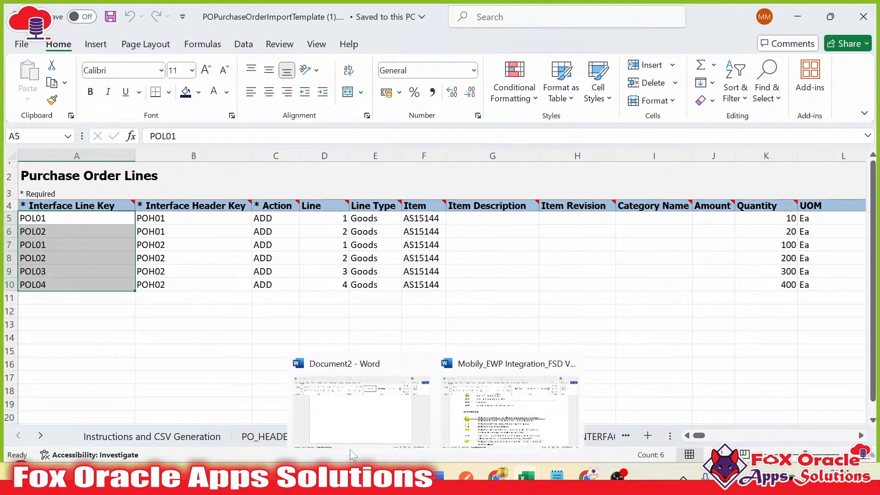
Clear the POH02 header row in PO_HEADERS_INTERFACE
{"action": "left_click", "coordinate": [296, 436]}
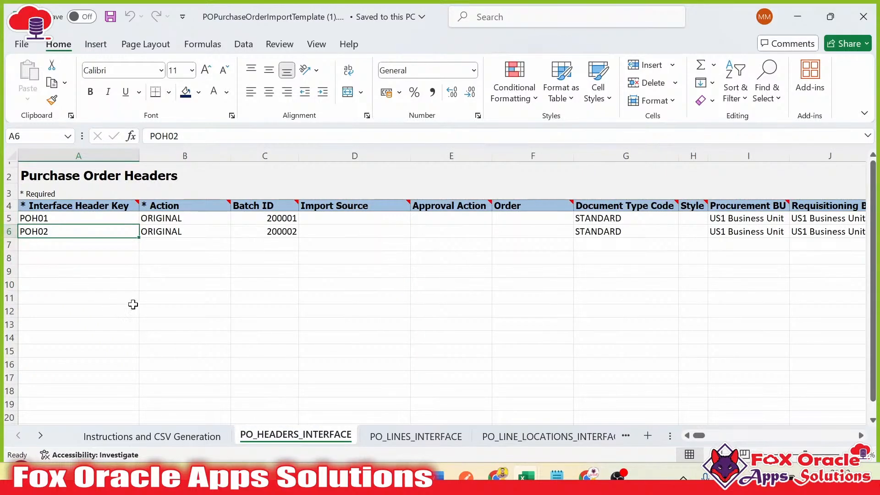
{"action": "left_click", "coordinate": [4, 232]}
{"action": "key", "text": "Delete"}
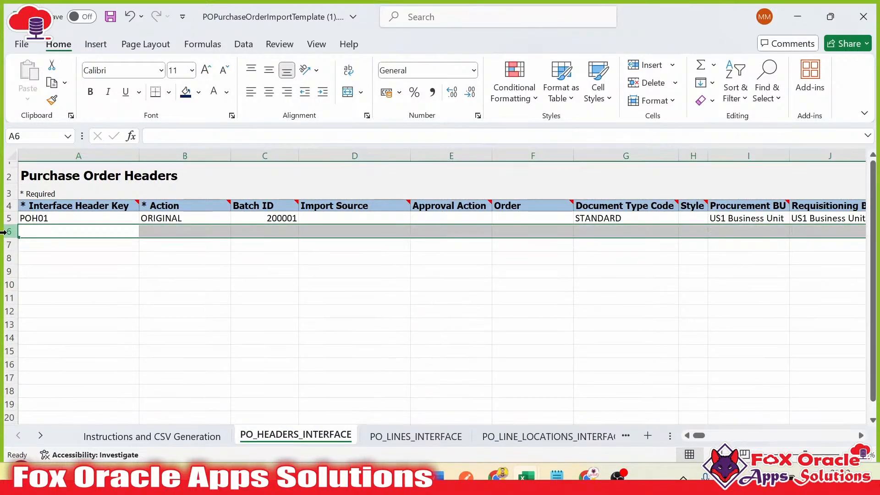
Set the Batch ID of header POH01 to 300001 in PO_HEADERS_INTERFACE
{"action": "left_click", "coordinate": [236, 252]}
{"action": "double_click", "coordinate": [268, 218]}
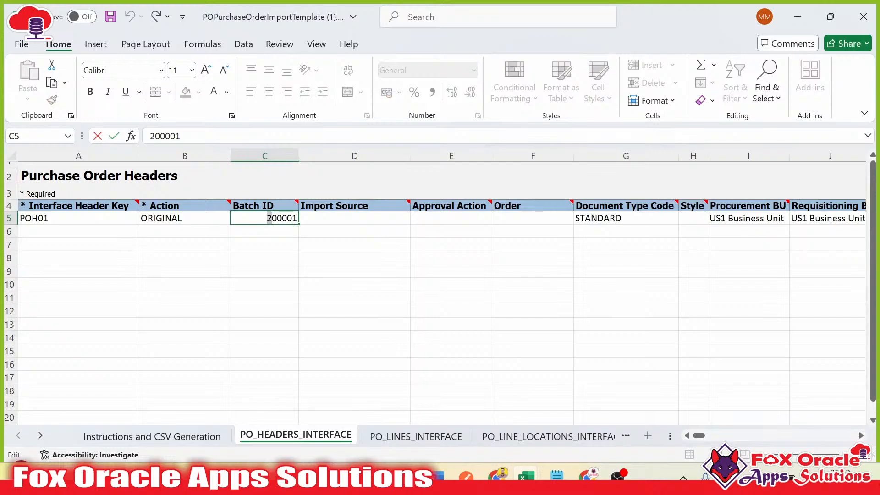
{"action": "type", "text": "3"}
{"action": "left_click", "coordinate": [348, 284]}
Assign all six order lines in PO_LINES_INTERFACE to Interface Header Key POH01
{"action": "left_click", "coordinate": [415, 437]}
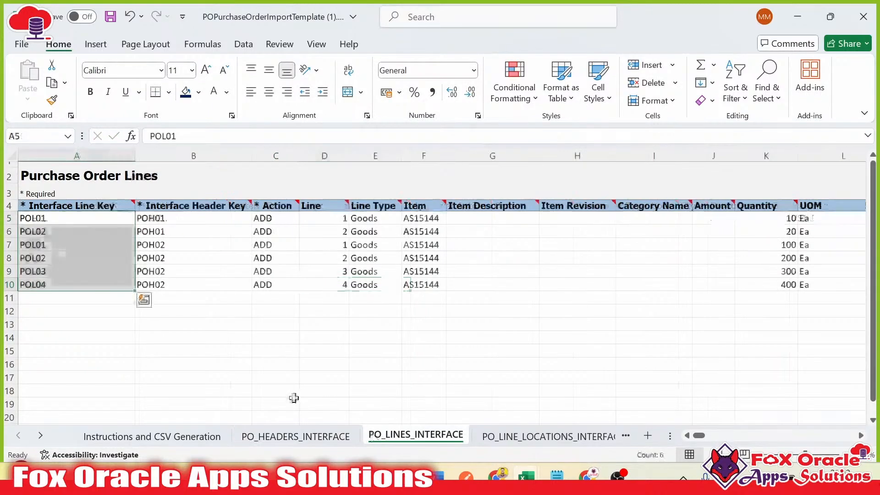
{"action": "left_click", "coordinate": [75, 338]}
{"action": "left_click", "coordinate": [51, 219]}
{"action": "left_click", "coordinate": [51, 230]}
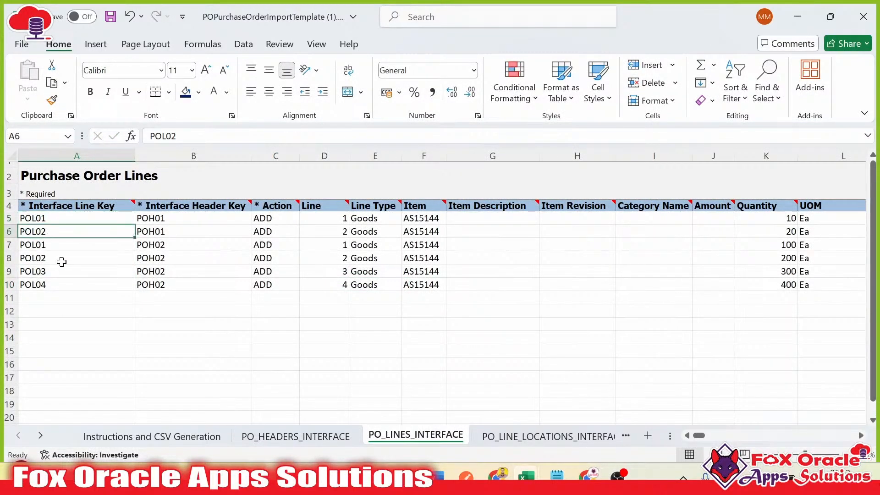
{"action": "left_click", "coordinate": [198, 218]}
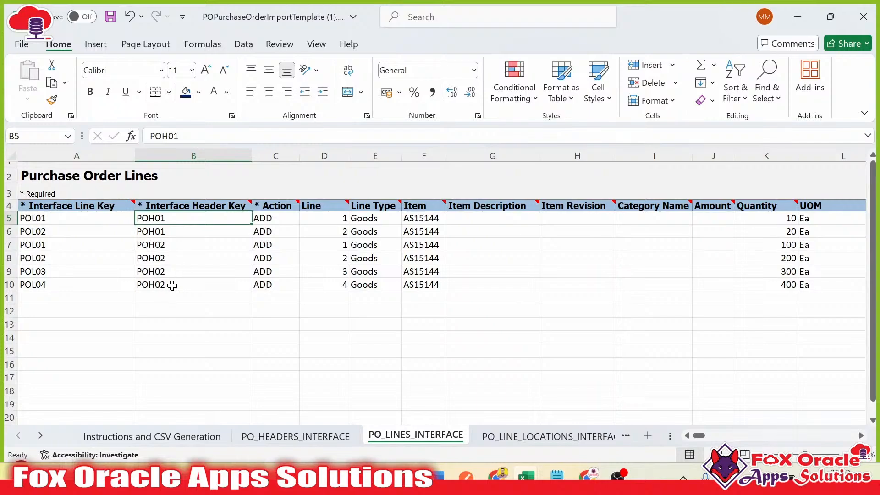
{"action": "left_click", "coordinate": [172, 285], "text": "shift"}
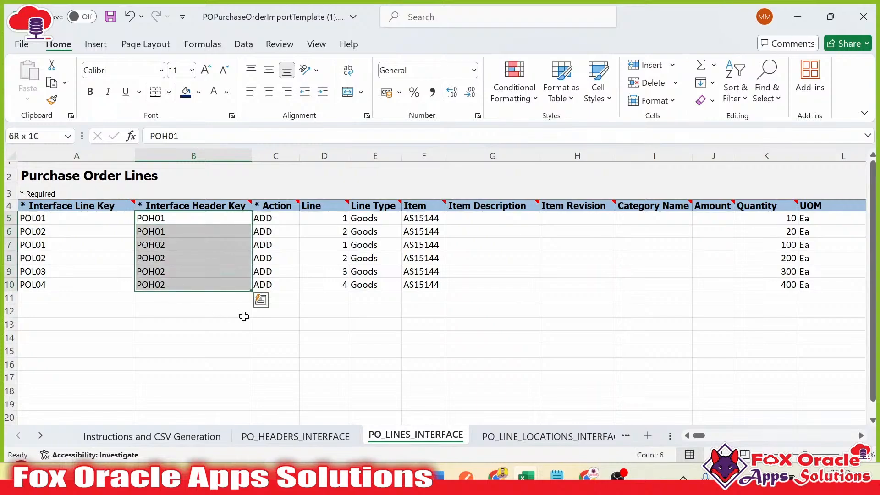
{"action": "left_click", "coordinate": [191, 298]}
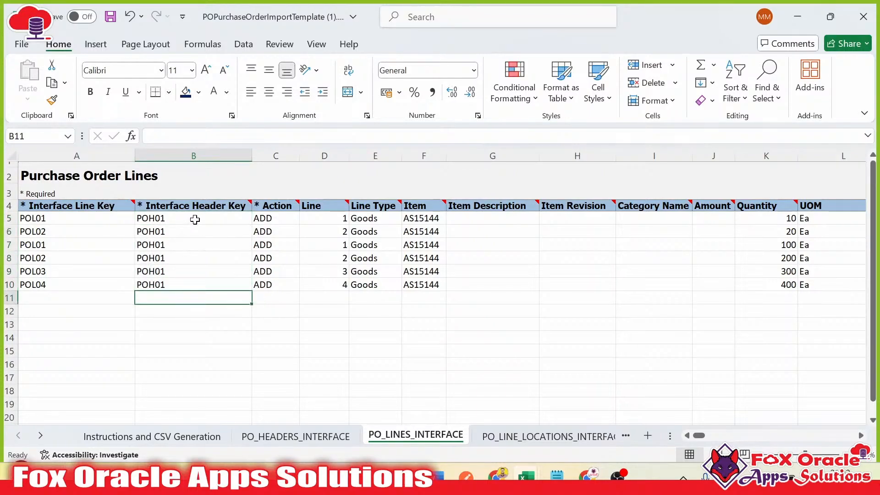
{"action": "left_click_drag", "start_coordinate": [194, 218], "coordinate": [188, 282]}
{"action": "left_click", "coordinate": [154, 314]}
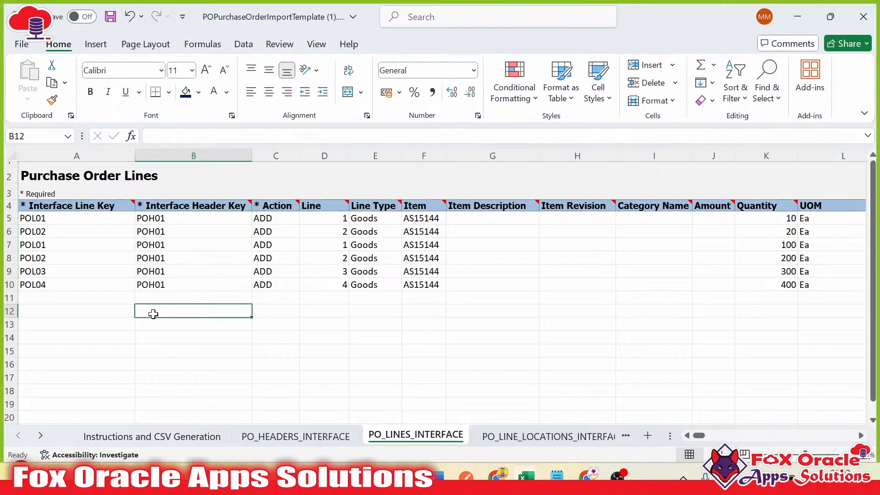
Renumber the Interface Line Keys in rows 5 to 10 consecutively from POL01 to POL06
{"action": "left_click", "coordinate": [47, 221]}
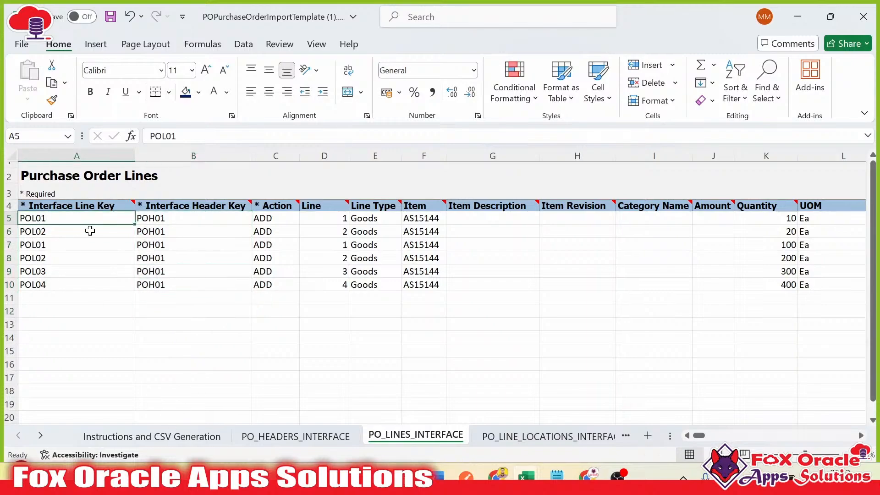
{"action": "double_click", "coordinate": [134, 225]}
{"action": "left_click", "coordinate": [50, 284]}
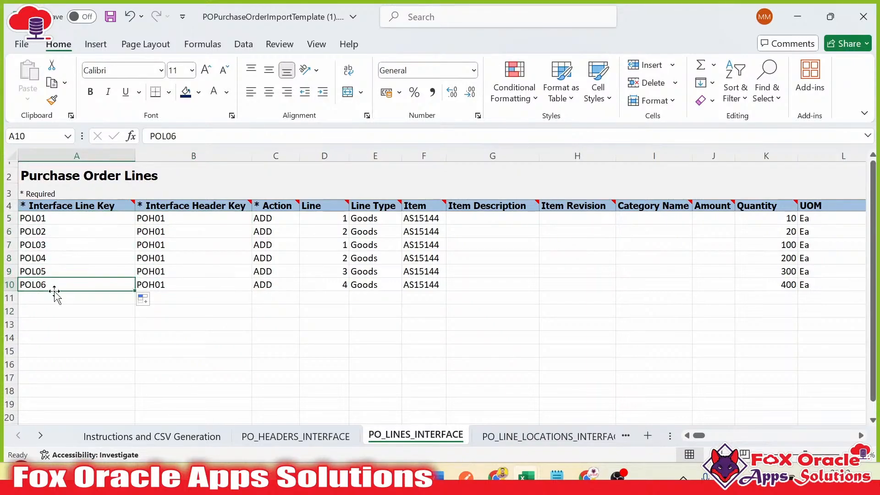
{"action": "left_click", "coordinate": [182, 237]}
{"action": "left_click", "coordinate": [269, 219]}
{"action": "left_click", "coordinate": [275, 273]}
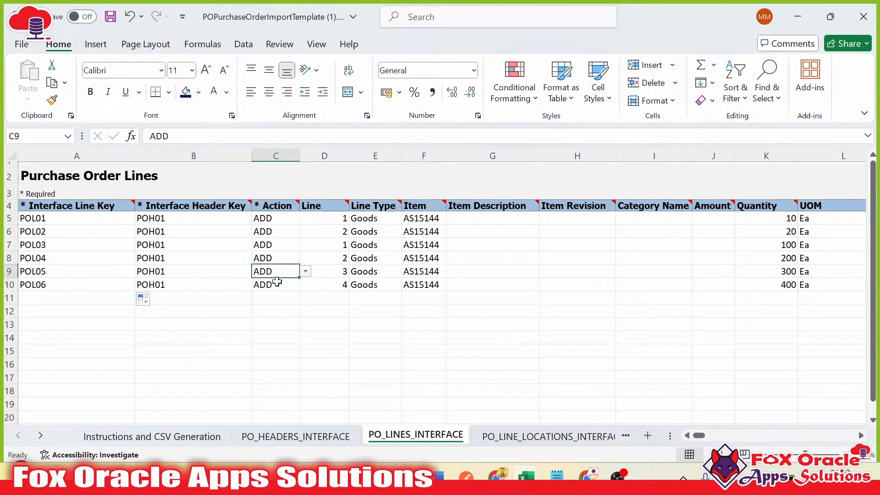
Number the Line column of the six order lines consecutively from 1 to 6 and check it against the keys
{"action": "left_click", "coordinate": [325, 219]}
{"action": "left_click_drag", "start_coordinate": [347, 224], "coordinate": [347, 286]}
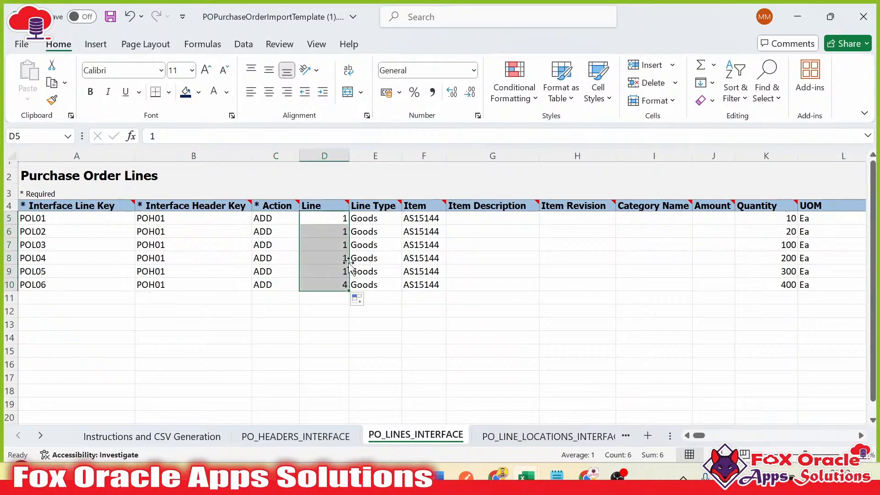
{"action": "left_click", "coordinate": [327, 216]}
{"action": "left_click", "coordinate": [329, 231]}
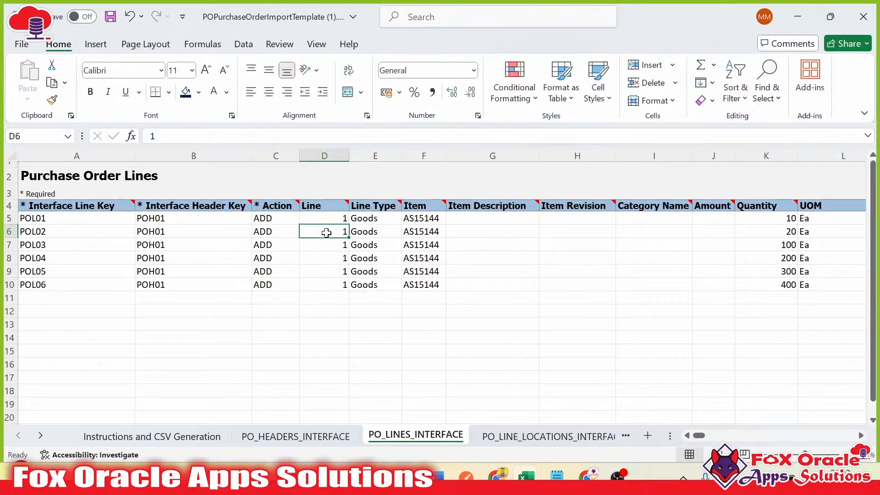
{"action": "type", "text": "2"}
{"action": "key", "text": "Up"}
{"action": "left_click", "coordinate": [340, 234], "text": "shift"}
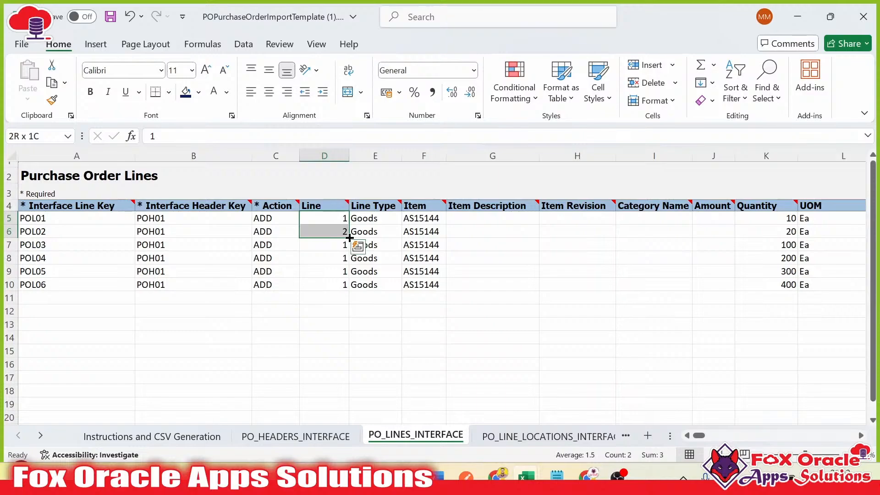
{"action": "left_click_drag", "start_coordinate": [349, 237], "coordinate": [351, 288]}
{"action": "left_click", "coordinate": [374, 337]}
{"action": "left_click", "coordinate": [340, 211]}
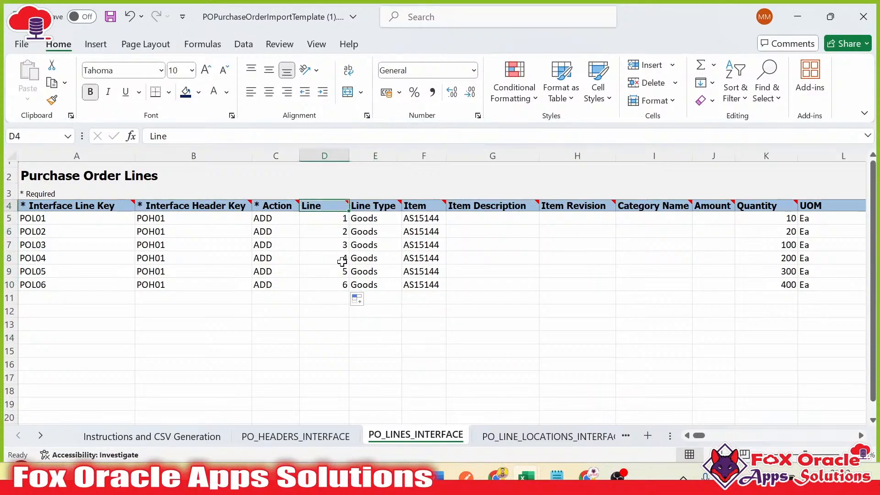
{"action": "left_click", "coordinate": [340, 272]}
{"action": "left_click_drag", "start_coordinate": [166, 223], "coordinate": [171, 281]}
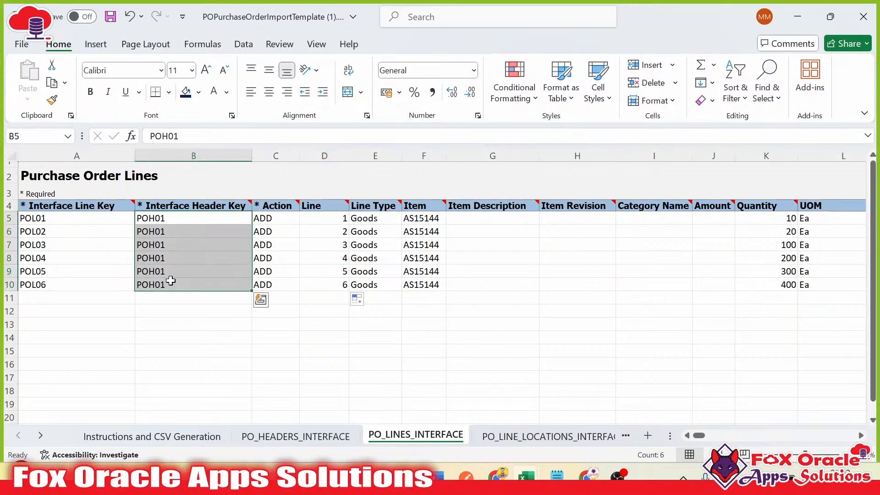
{"action": "left_click_drag", "start_coordinate": [92, 219], "coordinate": [124, 298]}
{"action": "left_click_drag", "start_coordinate": [331, 213], "coordinate": [342, 285]}
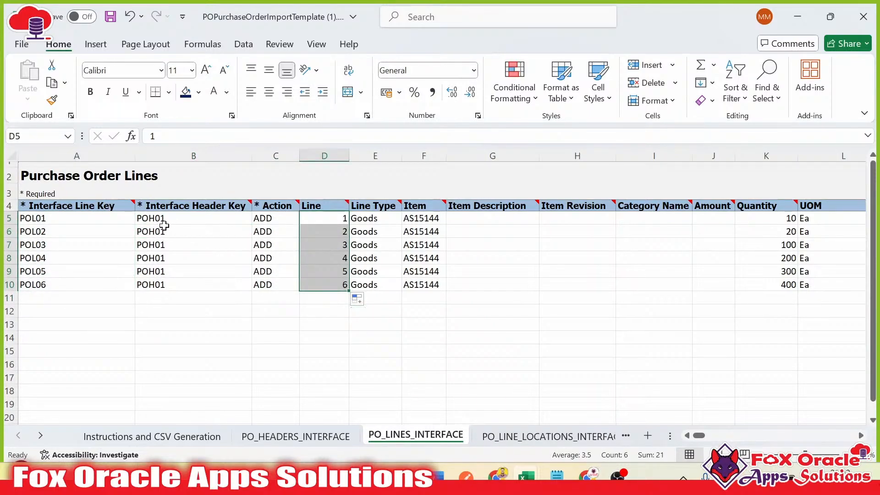
Copy line keys POL01 to POL06 into the Interface Line Key column of PO_LINE_LOCATIONS_INTERFACE
{"action": "left_click_drag", "start_coordinate": [62, 218], "coordinate": [63, 281]}
{"action": "key", "text": "ctrl+c"}
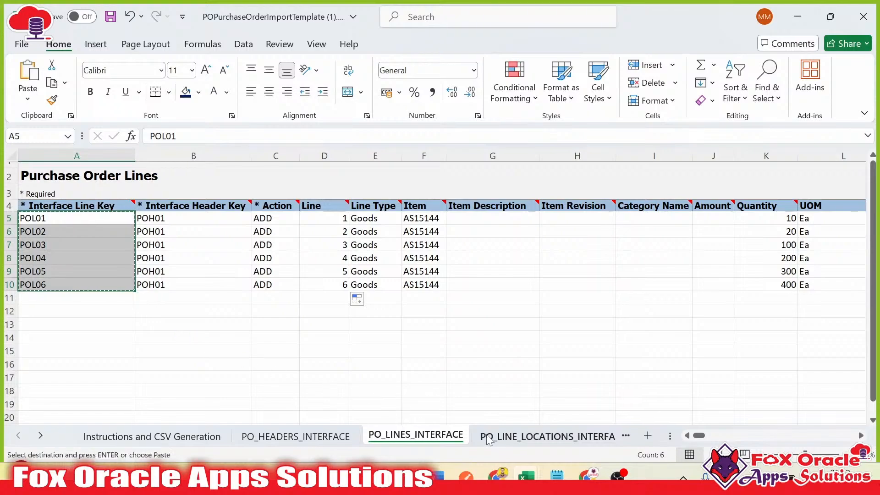
{"action": "left_click", "coordinate": [502, 436]}
{"action": "left_click", "coordinate": [88, 234]}
{"action": "left_click_drag", "start_coordinate": [227, 219], "coordinate": [232, 290]}
{"action": "key", "text": "ctrl+v"}
{"action": "left_click", "coordinate": [198, 308]}
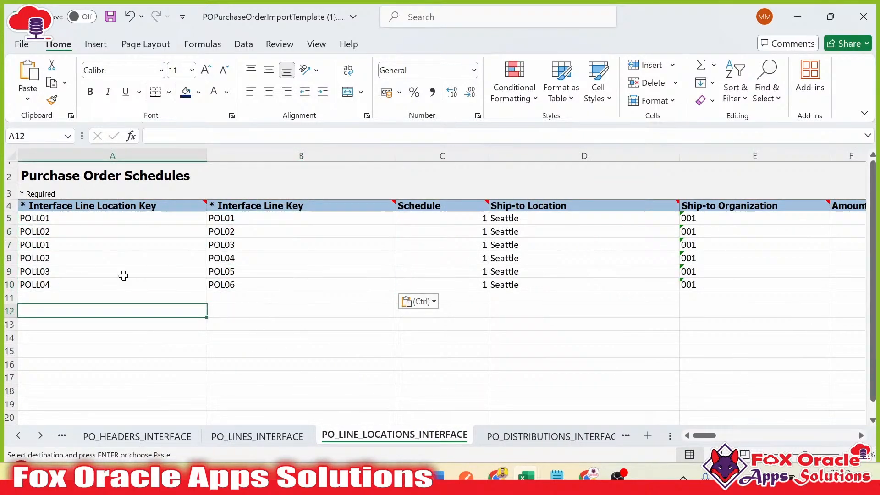
Renumber the Interface Line Location Keys of the six schedules consecutively from POLL01 to POLL06
{"action": "left_click", "coordinate": [86, 220]}
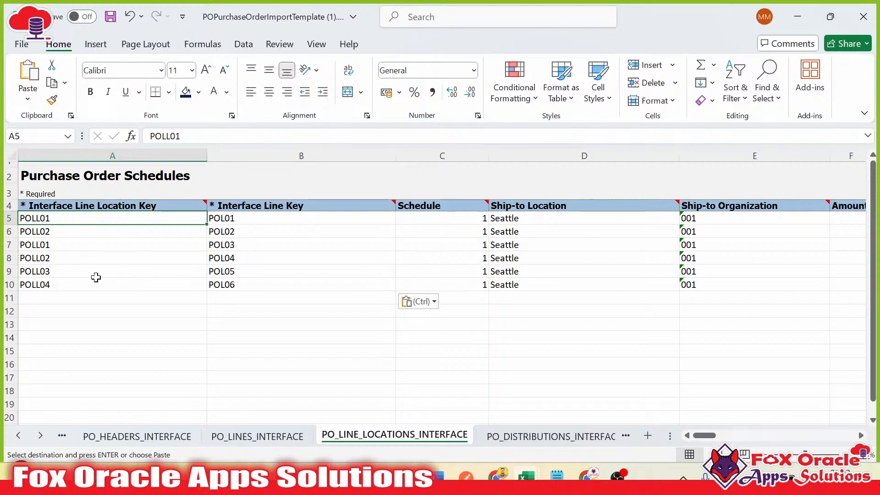
{"action": "left_click_drag", "start_coordinate": [206, 227], "coordinate": [206, 289]}
{"action": "left_click", "coordinate": [90, 308]}
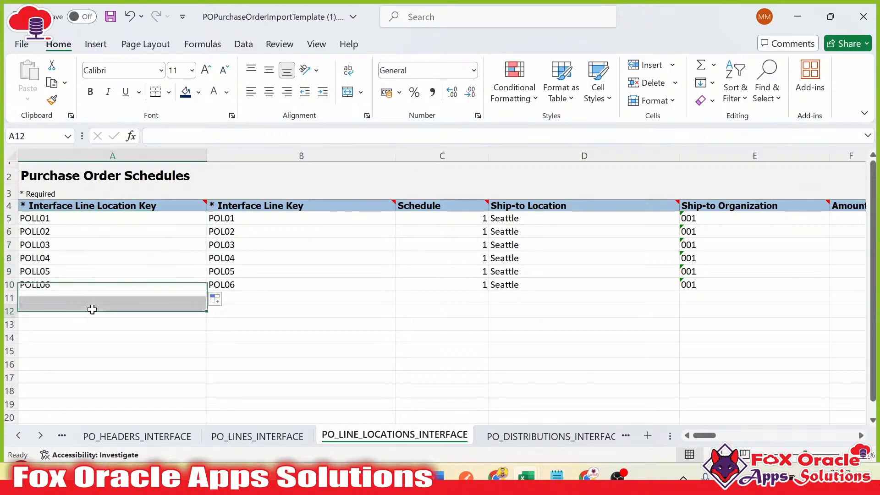
Copy location keys POLL01 to POLL06 into the Interface Line Location Key column of PO_DISTRIBUTIONS_INTERFACE
{"action": "left_click_drag", "start_coordinate": [82, 220], "coordinate": [82, 282]}
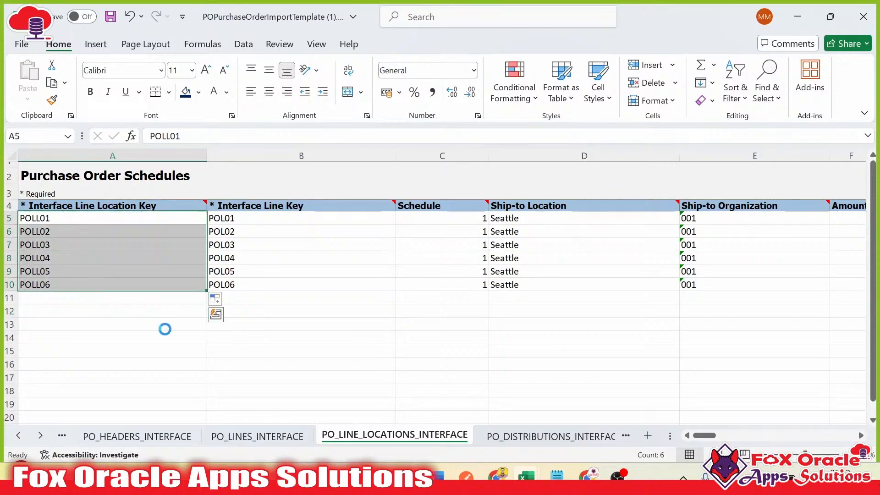
{"action": "key", "text": "ctrl+c"}
{"action": "left_click", "coordinate": [509, 436]}
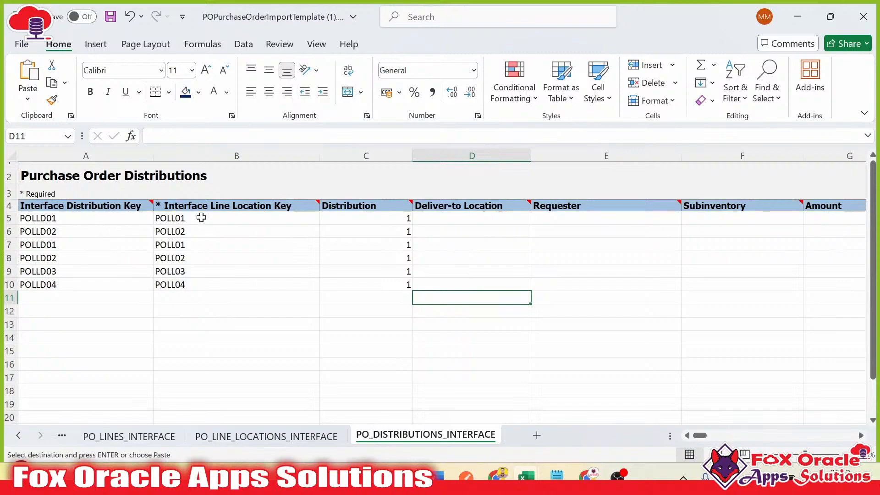
{"action": "left_click", "coordinate": [202, 218]}
{"action": "key", "text": "ctrl+v"}
Renumber the Interface Distribution Keys consecutively from POLLD01 to POLLD06 and check the Distribution column
{"action": "left_click", "coordinate": [74, 218]}
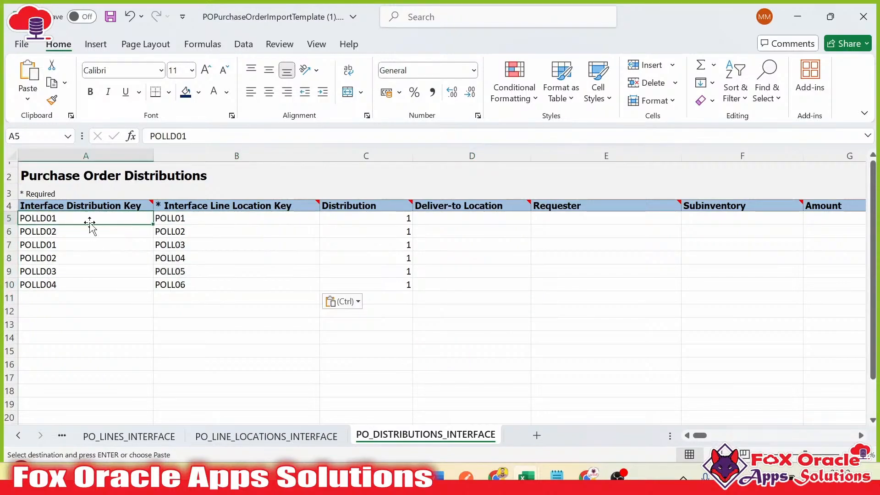
{"action": "left_click_drag", "start_coordinate": [152, 225], "coordinate": [123, 286]}
{"action": "left_click_drag", "start_coordinate": [81, 217], "coordinate": [86, 287]}
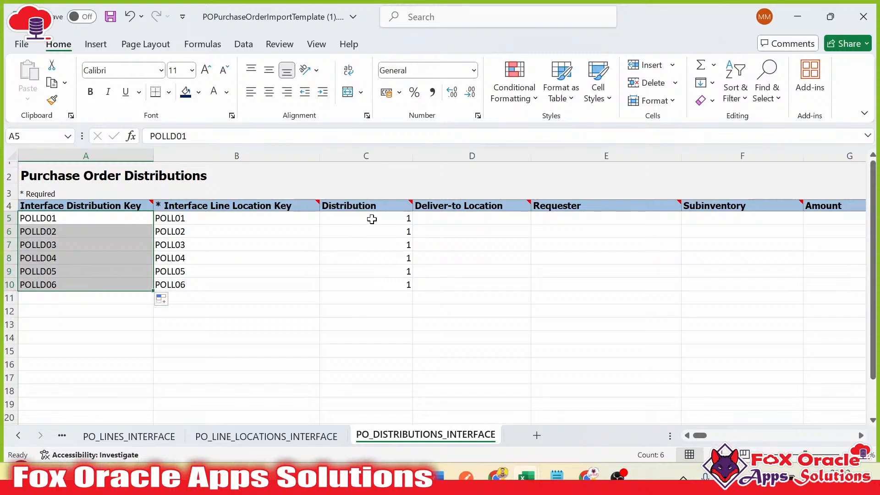
{"action": "left_click_drag", "start_coordinate": [372, 218], "coordinate": [374, 290]}
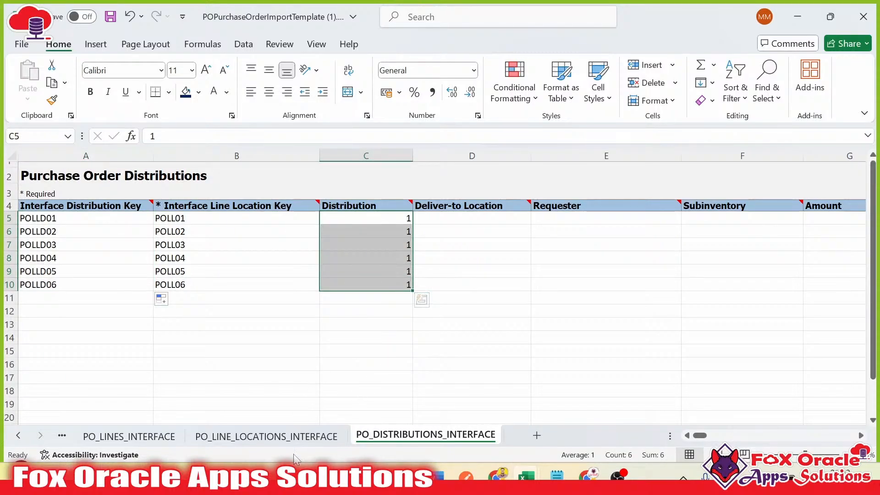
Check the schedule and distribution rows once more and save the template, accepting the personal information warning
{"action": "left_click", "coordinate": [301, 441]}
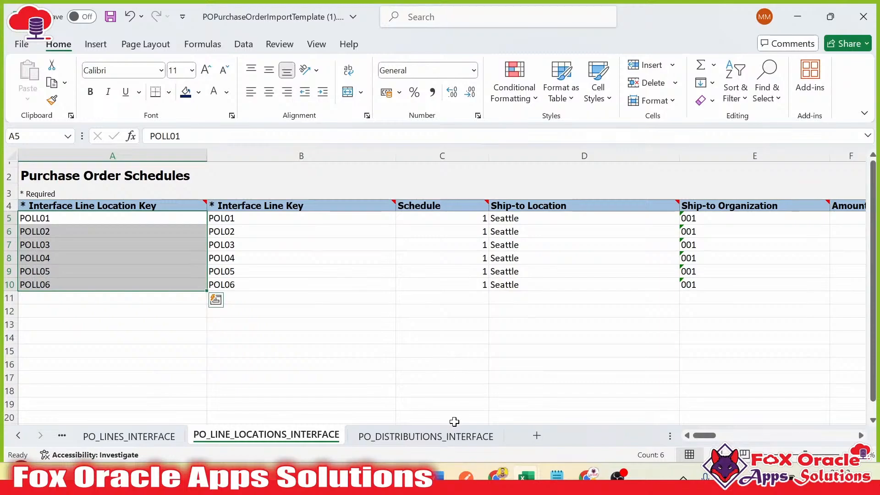
{"action": "left_click", "coordinate": [443, 290]}
{"action": "left_click", "coordinate": [428, 437]}
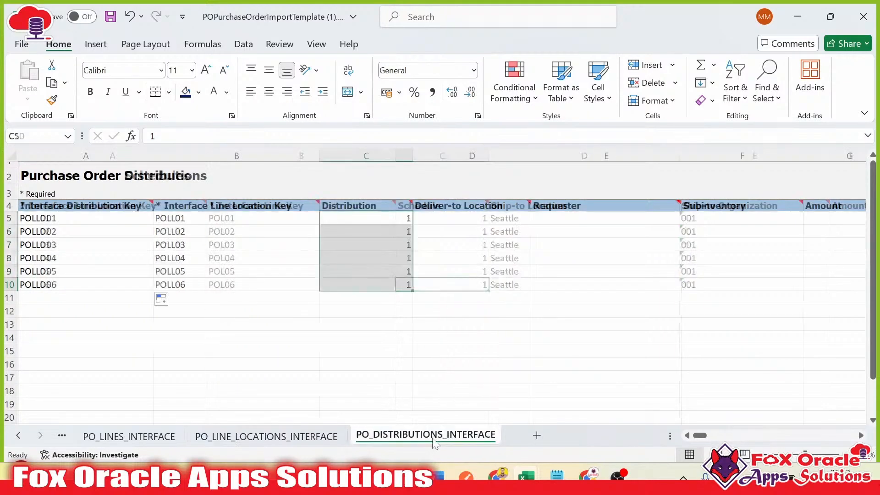
{"action": "left_click", "coordinate": [344, 255]}
{"action": "key", "text": "ctrl+s"}
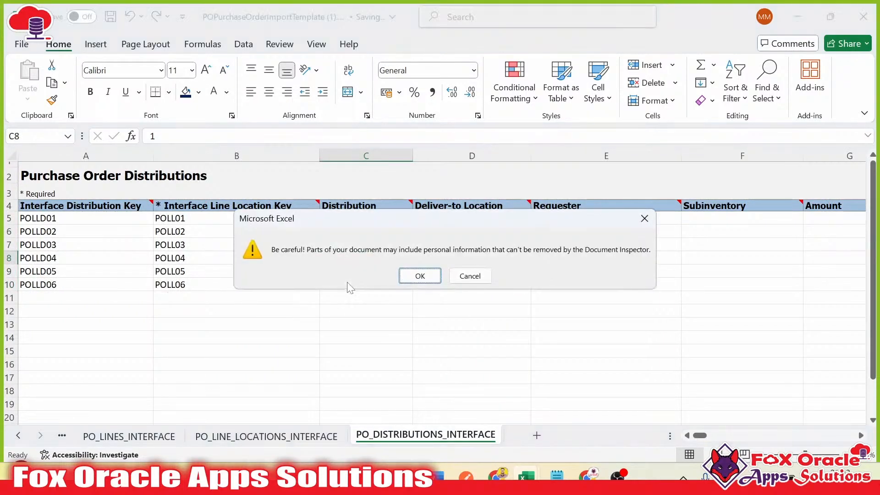
{"action": "left_click", "coordinate": [417, 281]}
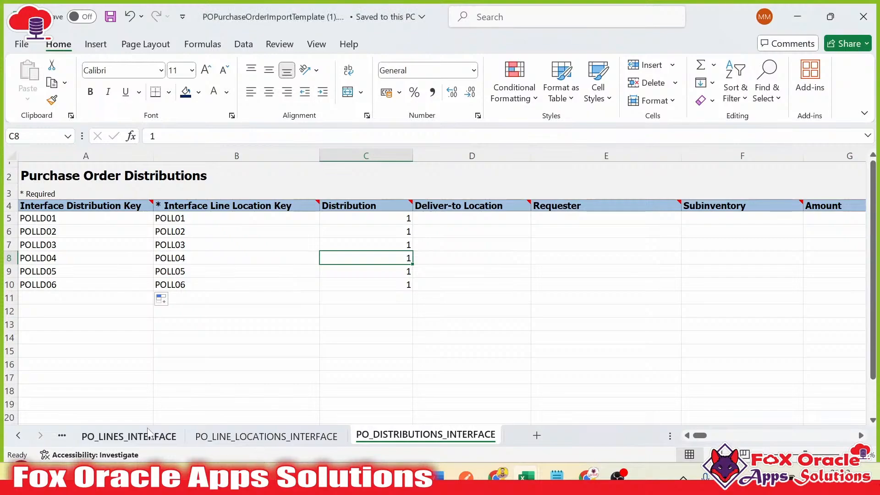
Check the Batch ID of header POH01 in PO_HEADERS_INTERFACE
{"action": "left_click", "coordinate": [85, 438]}
{"action": "left_click", "coordinate": [62, 435]}
{"action": "left_click", "coordinate": [248, 323]}
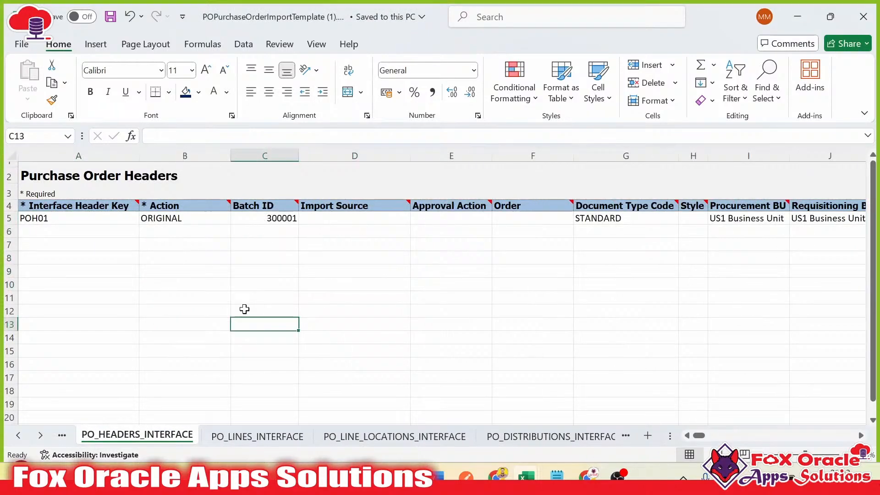
{"action": "left_click", "coordinate": [272, 221]}
{"action": "double_click", "coordinate": [165, 136]}
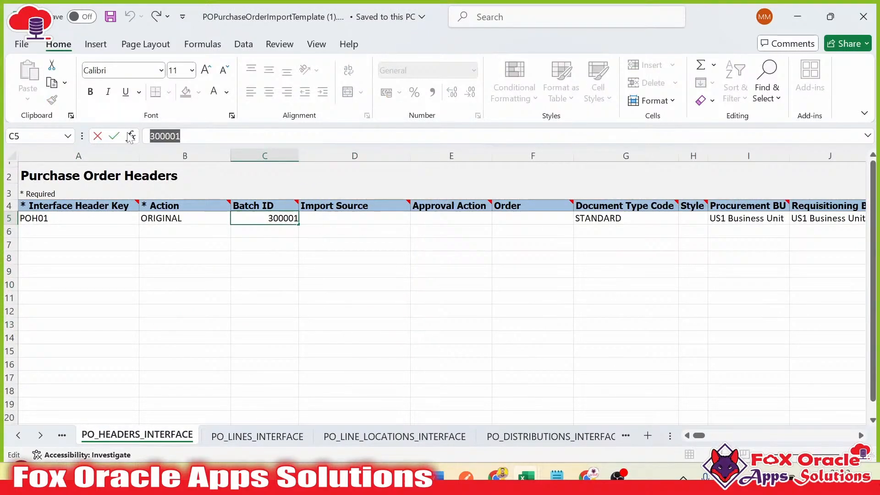
{"action": "left_click", "coordinate": [195, 306]}
Generate the import files from the template, saving the ZIP as a new PO Load FBDI 08-12-2024 file in the 08-12-2024 folder
{"action": "left_click", "coordinate": [62, 436]}
{"action": "left_click", "coordinate": [118, 329]}
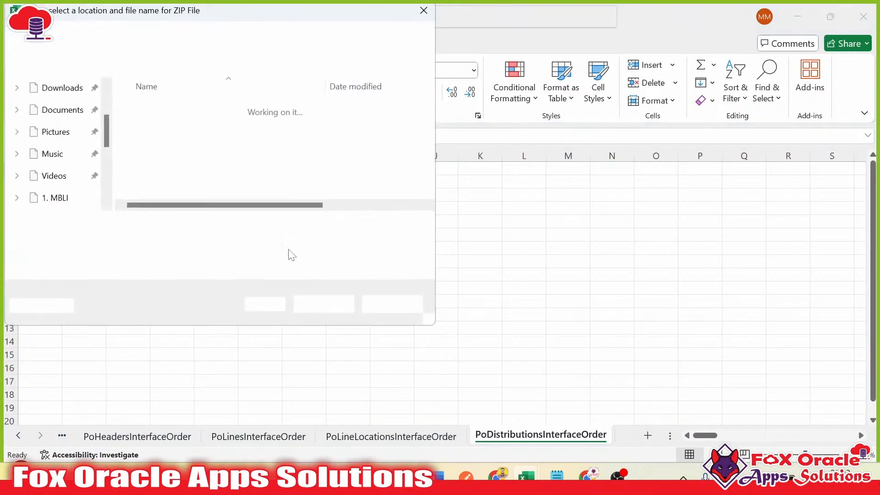
{"action": "left_click", "coordinate": [220, 168]}
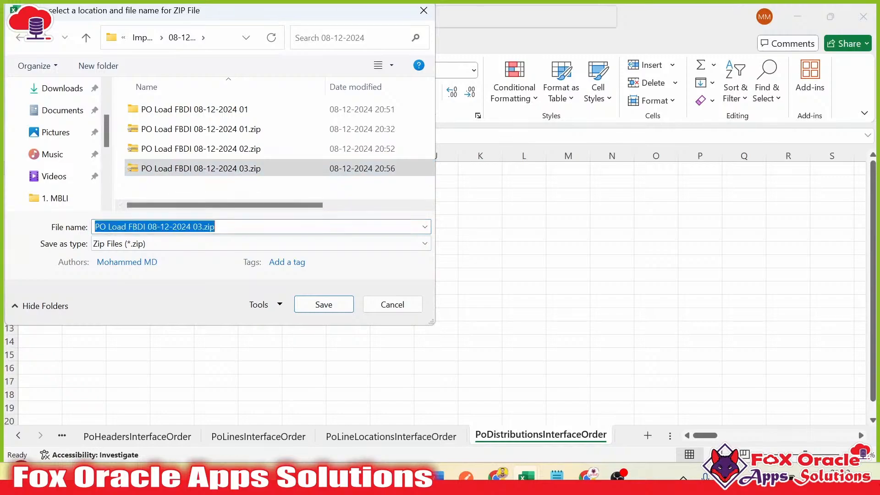
{"action": "left_click", "coordinate": [198, 227]}
{"action": "key", "text": "Return"}
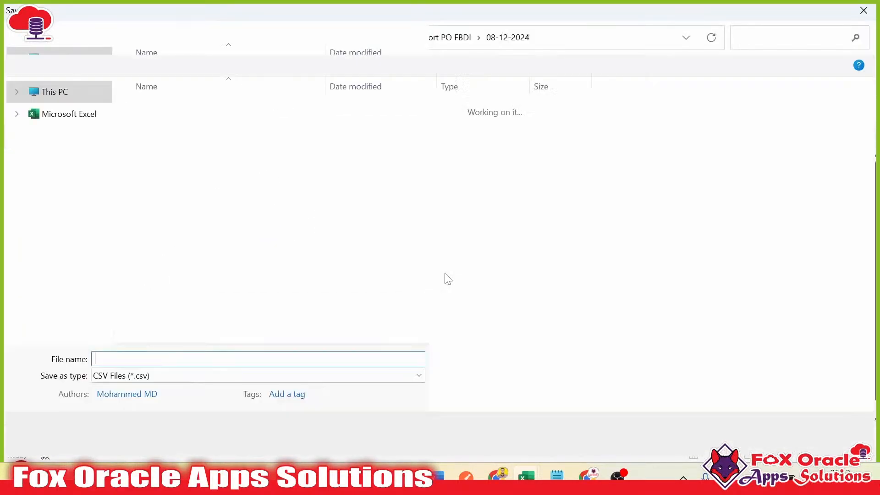
Save the header, line, line location and distribution CSV files under their suggested names in the 08-12-2024 folder and dismiss the completion message
{"action": "left_click", "coordinate": [769, 439]}
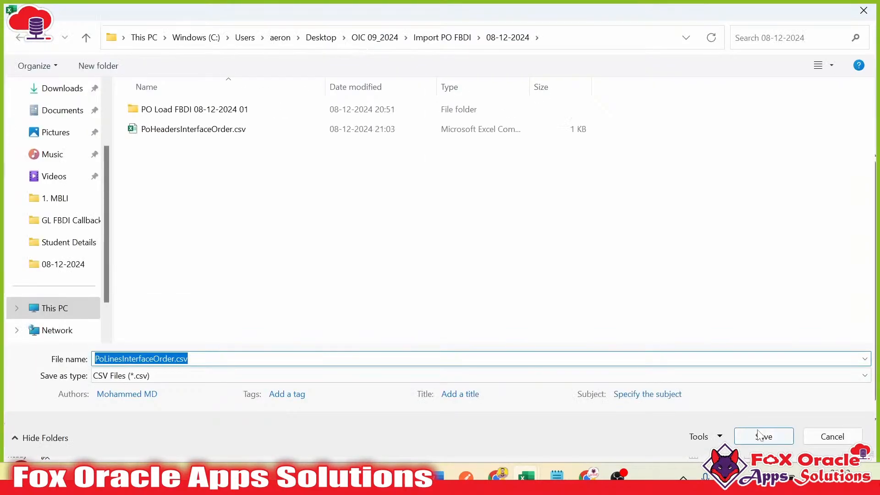
{"action": "left_click", "coordinate": [765, 438]}
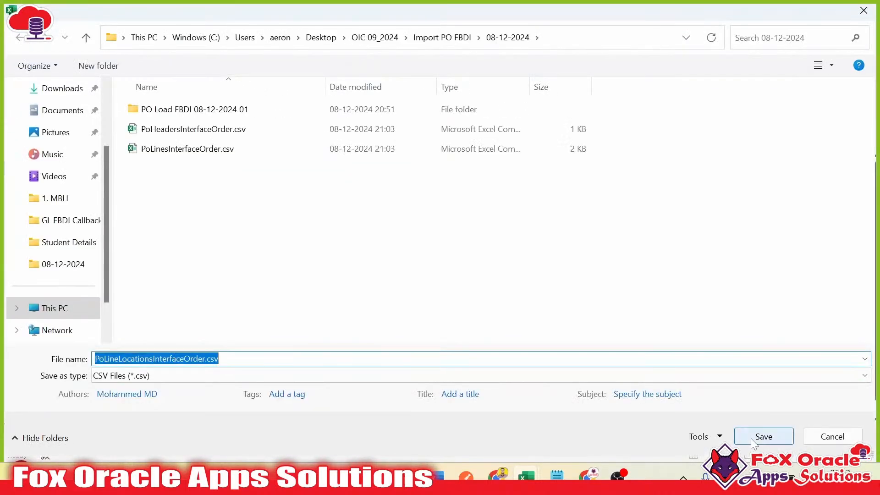
{"action": "left_click", "coordinate": [752, 439]}
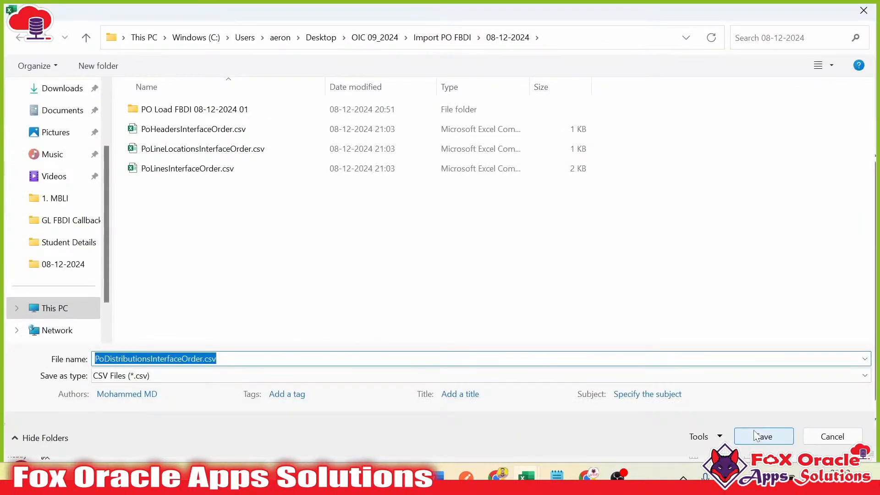
{"action": "left_click", "coordinate": [756, 436]}
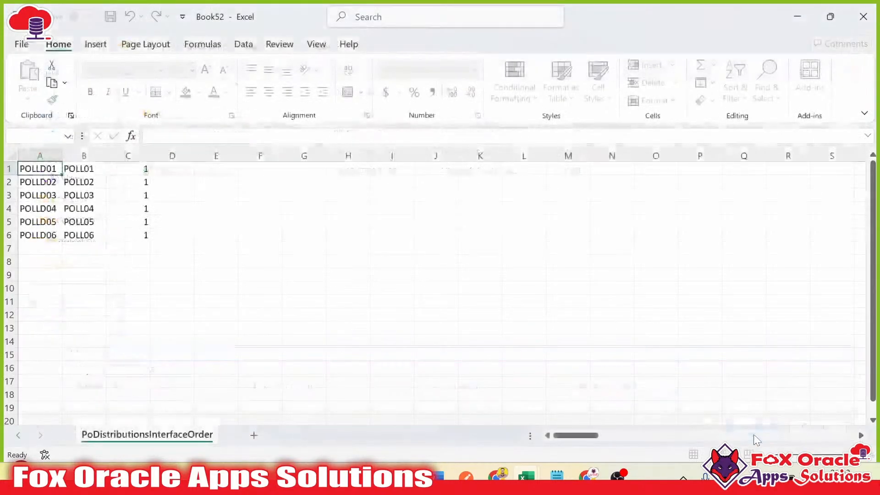
{"action": "left_click", "coordinate": [474, 283]}
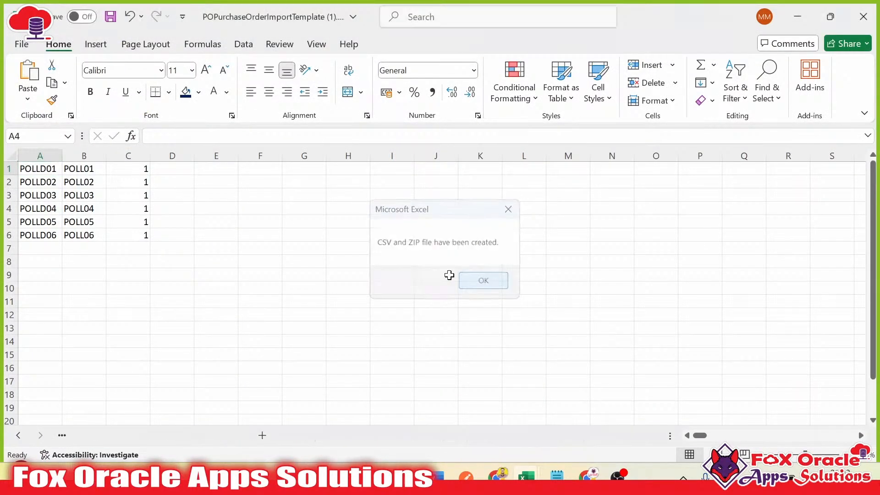
Switch to Monitor Processes in Chrome and open the attached log file of Import Orders process 7535807
{"action": "key", "text": "alt+Tab"}
{"action": "key", "text": "Tab"}
{"action": "key", "text": "alt+Tab"}
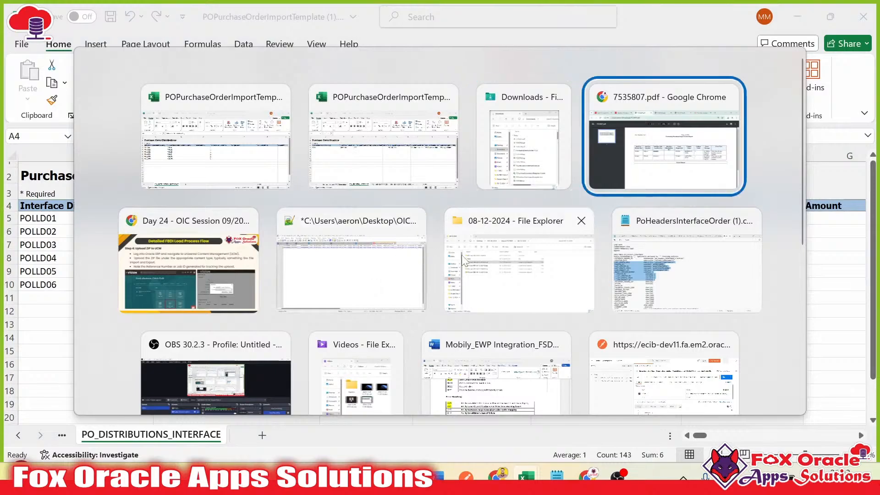
{"action": "left_click", "coordinate": [197, 15]}
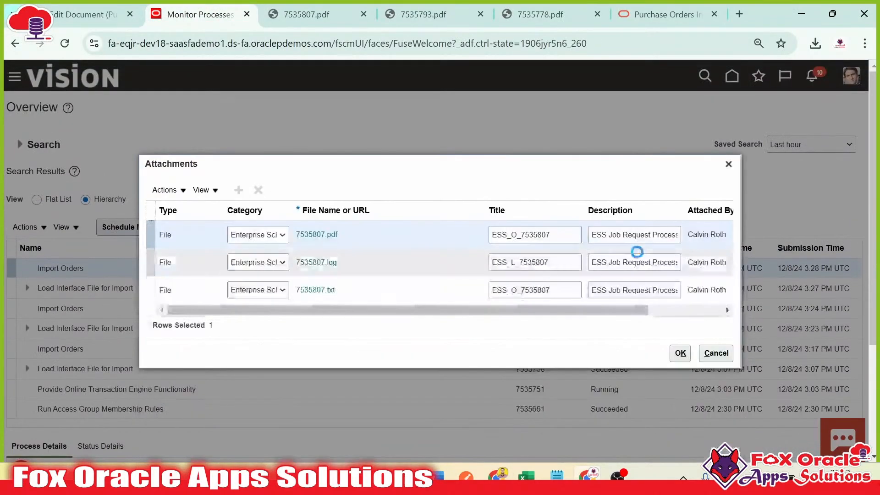
{"action": "left_click", "coordinate": [730, 165]}
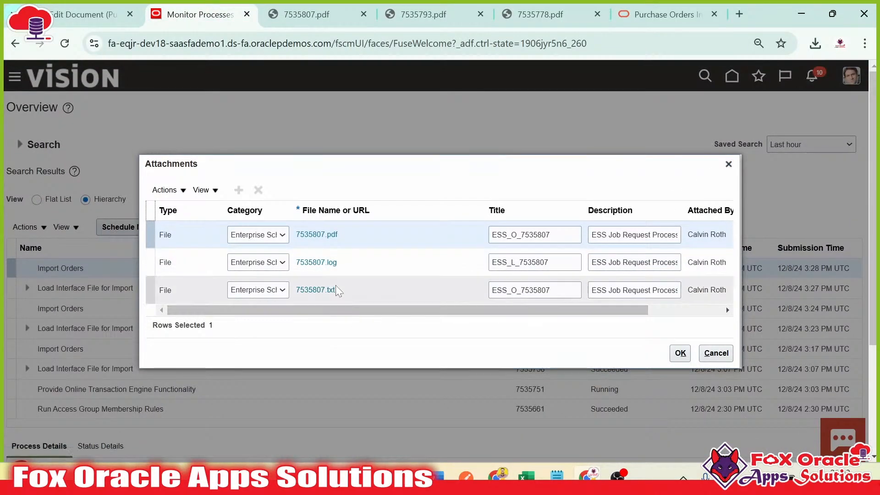
{"action": "left_click", "coordinate": [320, 262]}
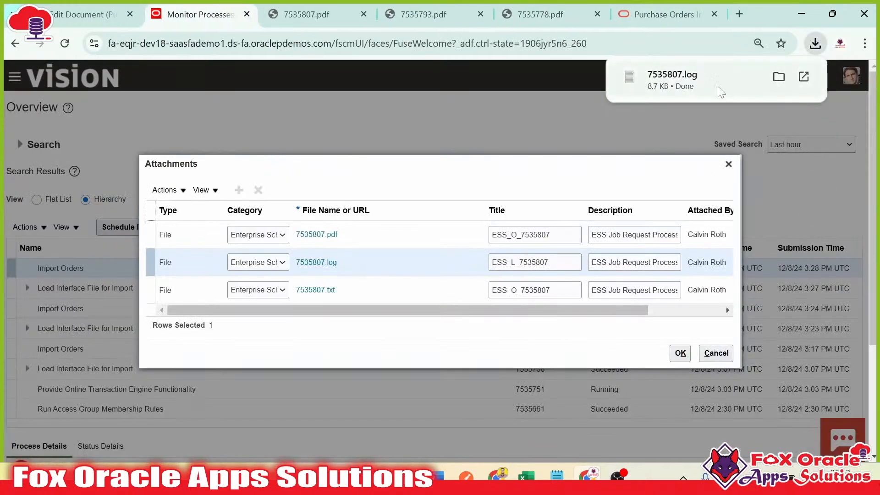
{"action": "left_click", "coordinate": [718, 88]}
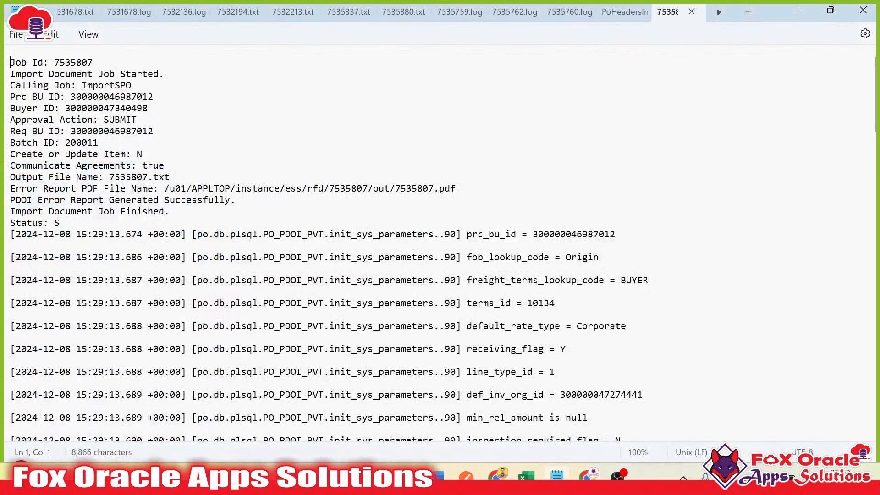
Examine the job parameters, status and timing entries throughout the 7535807 log
{"action": "left_click_drag", "start_coordinate": [76, 97], "coordinate": [105, 165]}
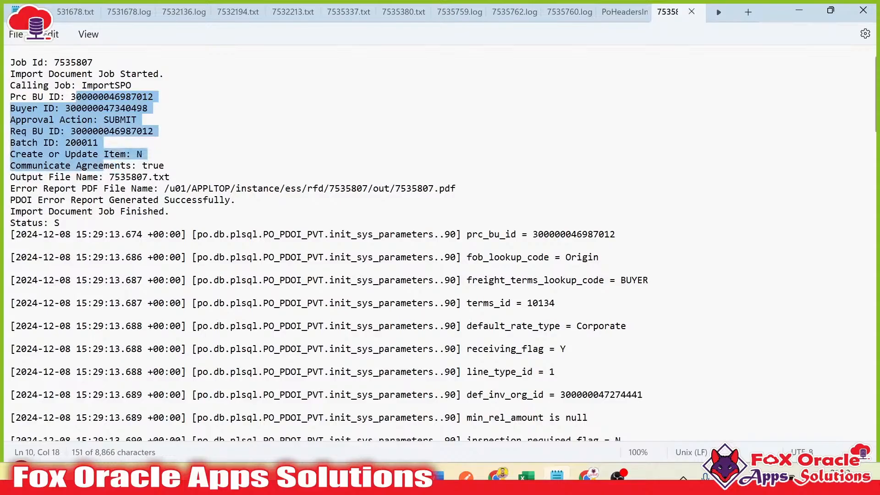
{"action": "left_click_drag", "start_coordinate": [164, 189], "coordinate": [11, 224]}
{"action": "scroll", "coordinate": [275, 216], "scroll_direction": "down", "scroll_amount": 20}
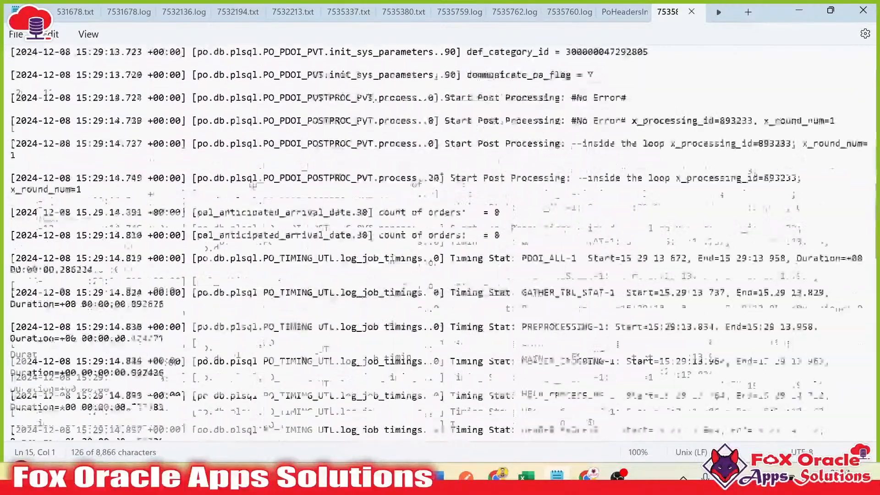
{"action": "scroll", "coordinate": [220, 201], "scroll_direction": "down", "scroll_amount": 2}
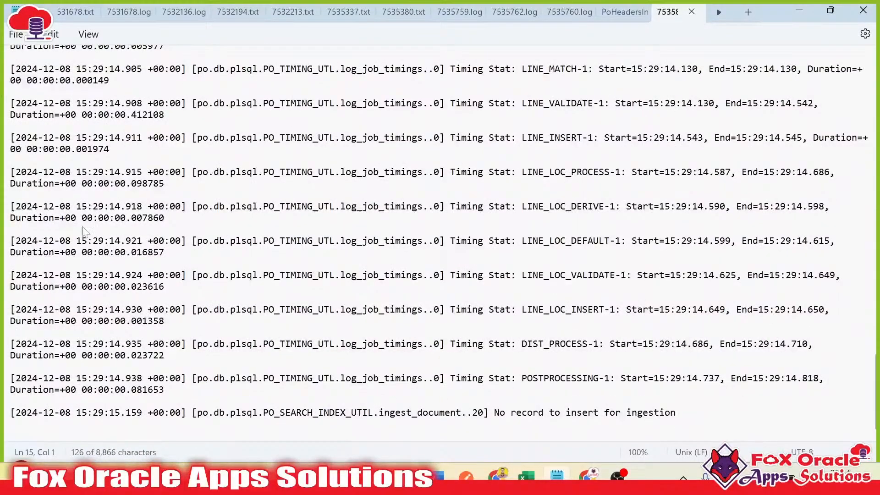
{"action": "left_click_drag", "start_coordinate": [83, 226], "coordinate": [335, 378]}
{"action": "left_click", "coordinate": [413, 381]}
{"action": "scroll", "coordinate": [412, 381], "scroll_direction": "up", "scroll_amount": 20}
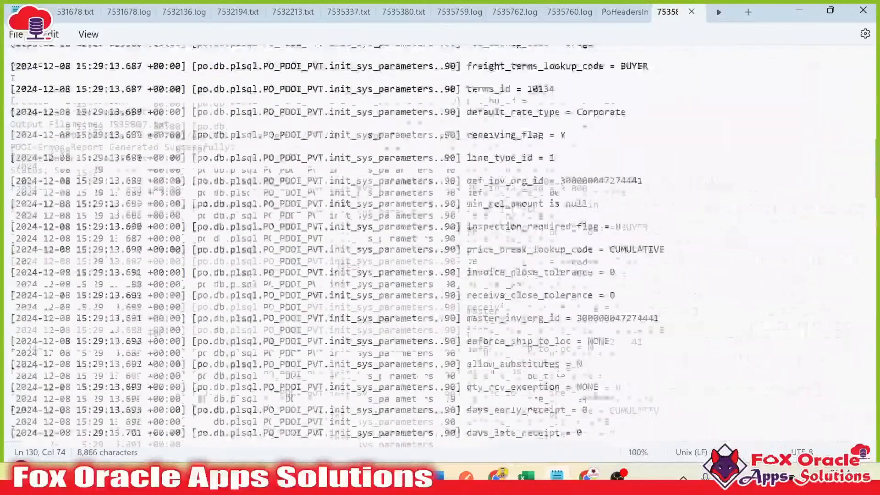
{"action": "scroll", "coordinate": [270, 218], "scroll_direction": "up", "scroll_amount": 5}
Download and open the text output 7535807.txt from the Import Orders process attachments
{"action": "key", "text": "alt+Tab"}
{"action": "left_click", "coordinate": [319, 294]}
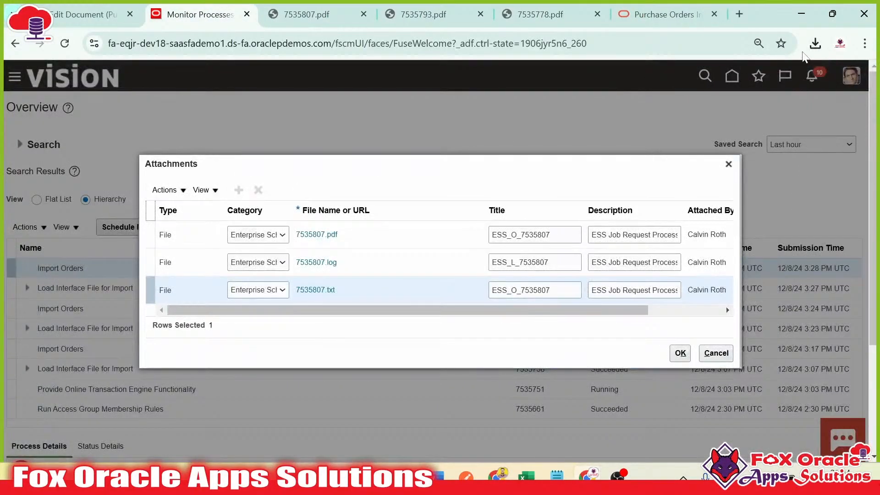
{"action": "left_click", "coordinate": [815, 43]}
{"action": "left_click", "coordinate": [705, 104]}
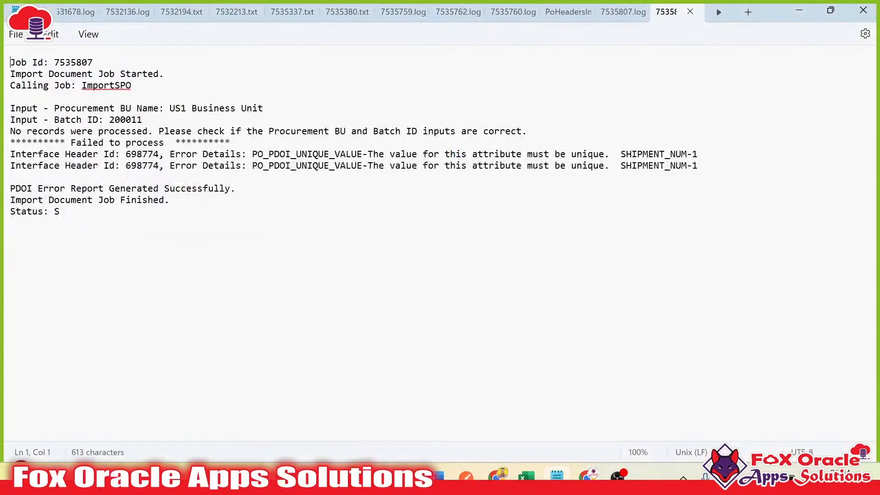
Examine the error details in 7535807.txt, including the attribute each failed interface record refers to
{"action": "left_click", "coordinate": [220, 188]}
{"action": "left_click_drag", "start_coordinate": [186, 154], "coordinate": [610, 165]}
{"action": "left_click", "coordinate": [520, 179]}
{"action": "left_click_drag", "start_coordinate": [252, 154], "coordinate": [364, 164]}
{"action": "left_click", "coordinate": [419, 156]}
{"action": "left_click", "coordinate": [552, 155]}
{"action": "left_click", "coordinate": [574, 156]}
{"action": "left_click", "coordinate": [655, 159]}
{"action": "double_click", "coordinate": [655, 158]}
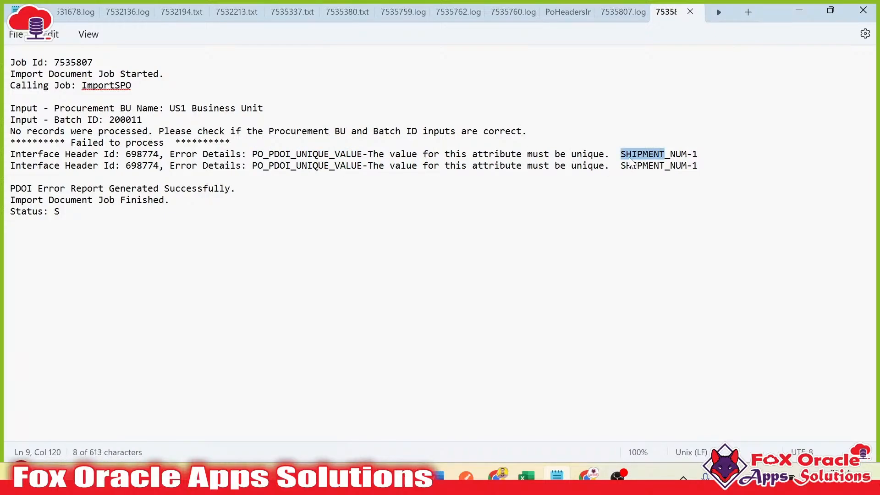
{"action": "left_click_drag", "start_coordinate": [627, 156], "coordinate": [699, 163]}
{"action": "left_click", "coordinate": [698, 166]}
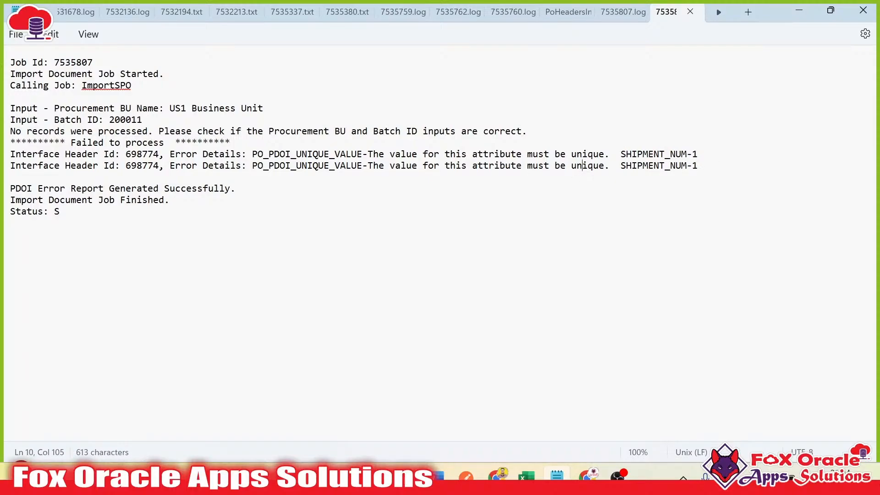
{"action": "left_click", "coordinate": [599, 156]}
Return to the Excel template and check the Schedule column of PO_LINE_LOCATIONS_INTERFACE against its SHIPMENT_NUM note
{"action": "key", "text": "alt+Tab"}
{"action": "key", "text": "alt+Tab"}
{"action": "key", "text": "Tab"}
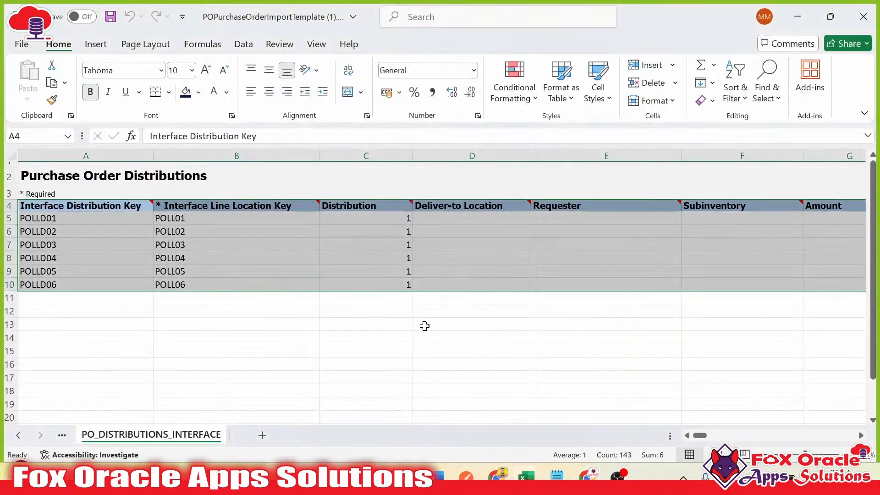
{"action": "left_click", "coordinate": [425, 326]}
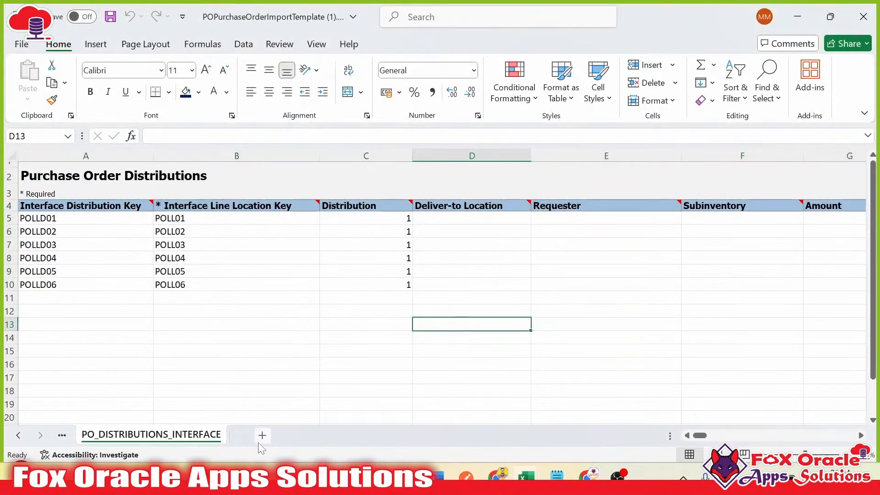
{"action": "left_click", "coordinate": [63, 436]}
{"action": "left_click", "coordinate": [62, 436]}
{"action": "left_click", "coordinate": [62, 436]}
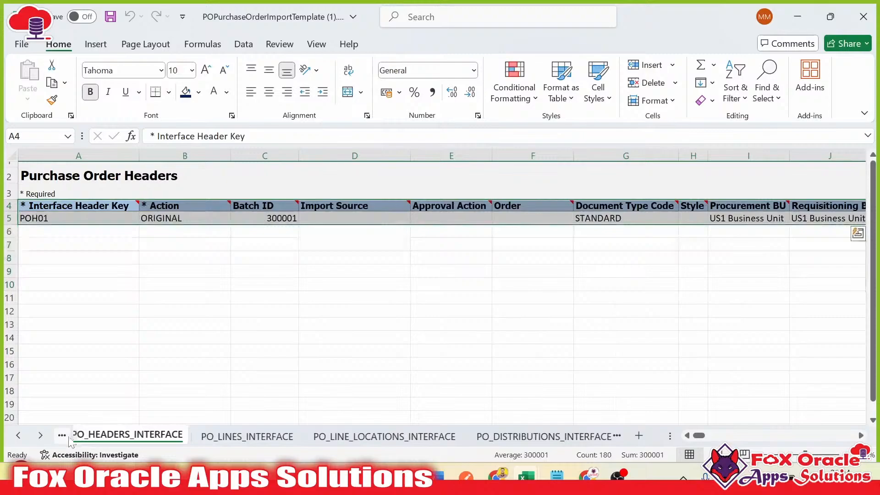
{"action": "left_click", "coordinate": [393, 436]}
{"action": "left_click", "coordinate": [458, 245]}
{"action": "mouse_move", "coordinate": [456, 205]}
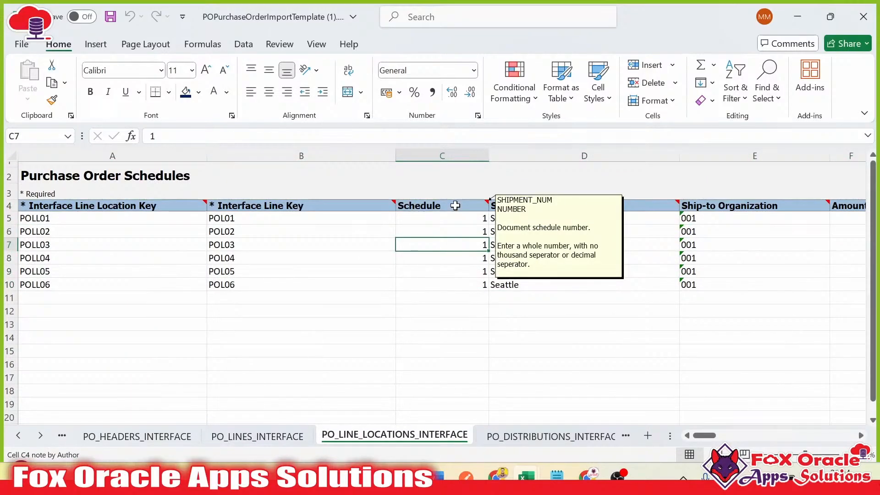
{"action": "left_click_drag", "start_coordinate": [454, 232], "coordinate": [454, 285]}
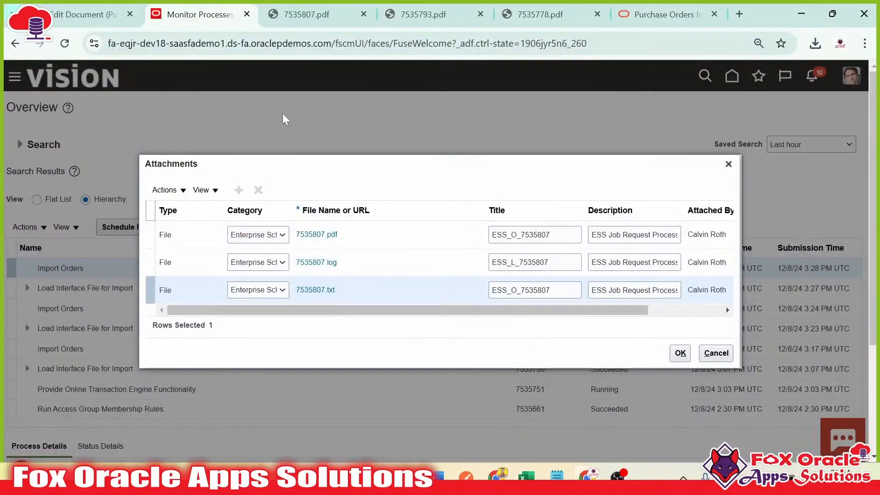
Close the process attachments and schedule a new Load Interface File for Import job
{"action": "left_click", "coordinate": [728, 164]}
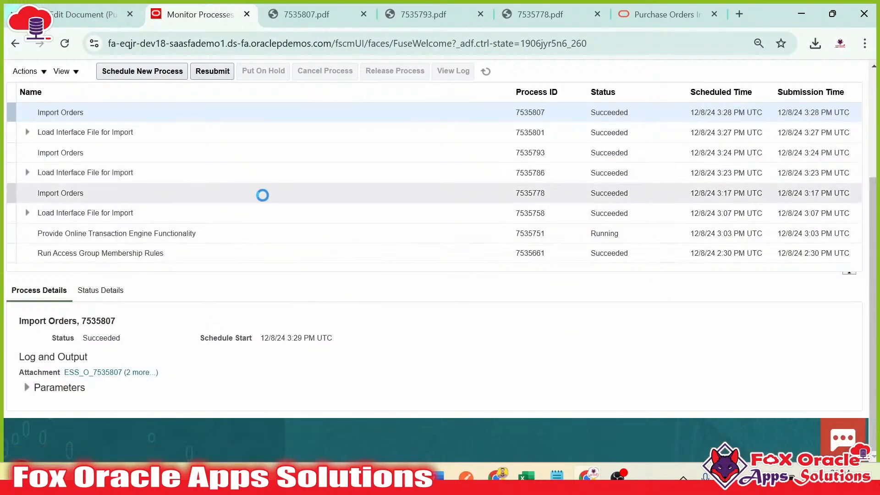
{"action": "scroll", "coordinate": [240, 253], "scroll_direction": "up", "scroll_amount": 3}
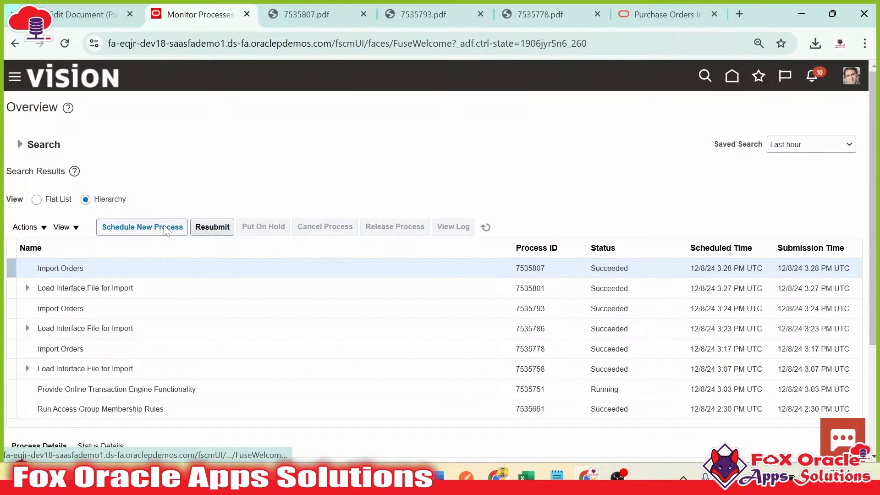
{"action": "left_click", "coordinate": [150, 232]}
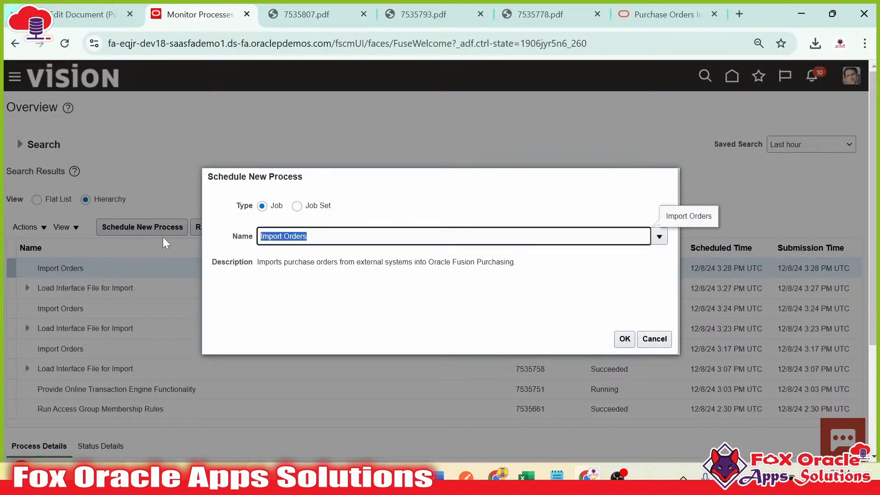
{"action": "type", "text": "Load Inter"}
{"action": "key", "text": "Tab"}
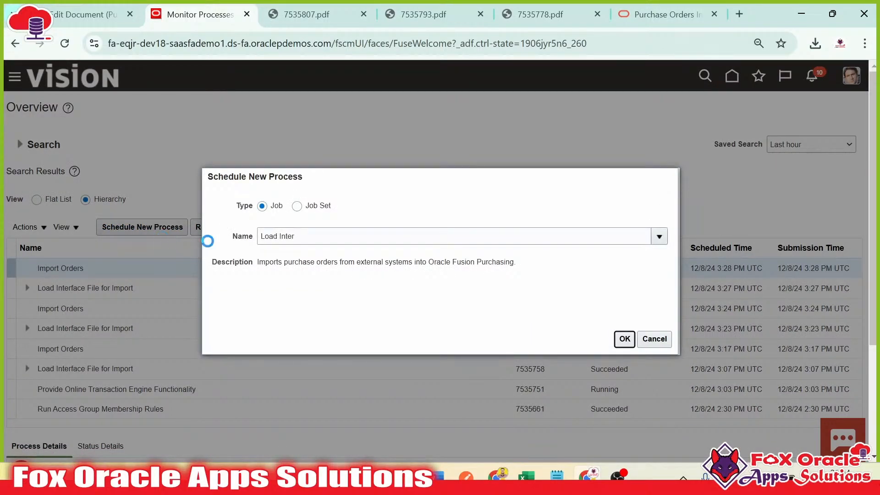
{"action": "left_click", "coordinate": [625, 338]}
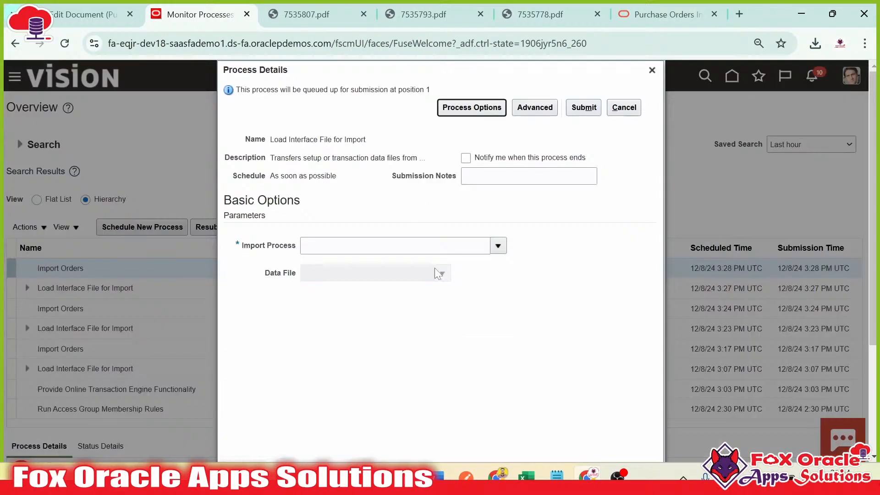
Search for Import Orders and select it as the import process for the load job
{"action": "left_click", "coordinate": [498, 246]}
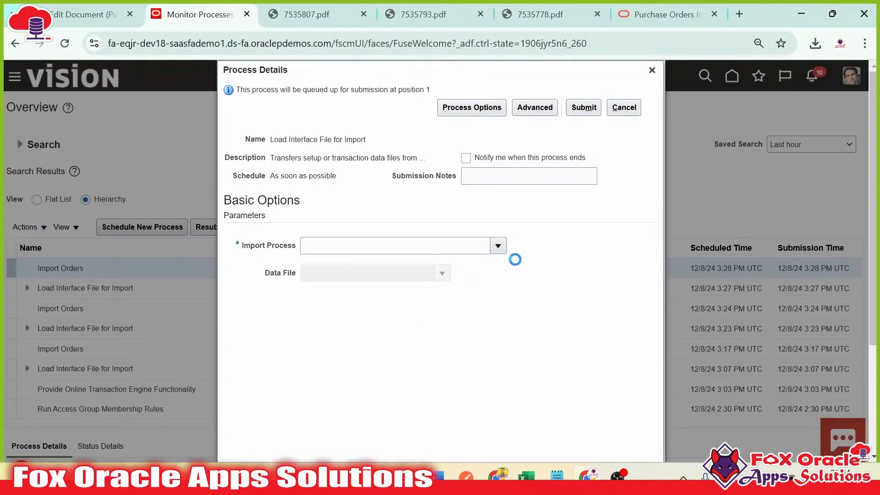
{"action": "left_click", "coordinate": [311, 295]}
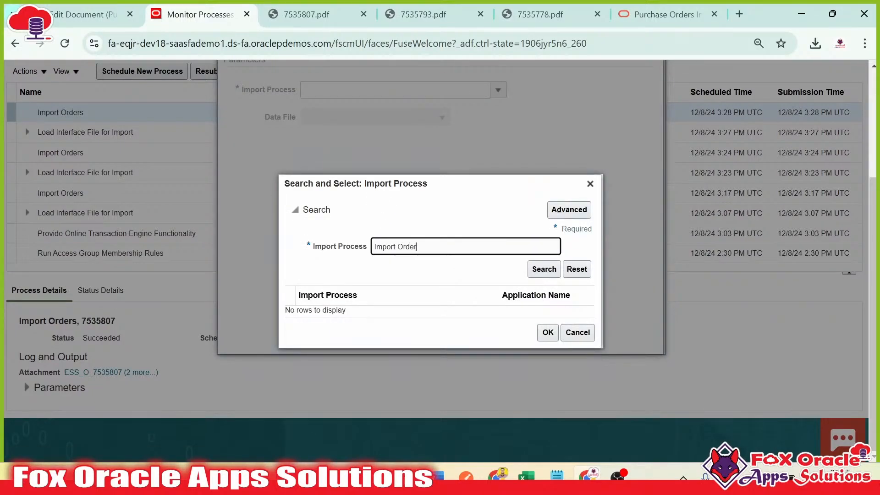
{"action": "type", "text": "Import Orders"}
{"action": "left_click", "coordinate": [545, 269]}
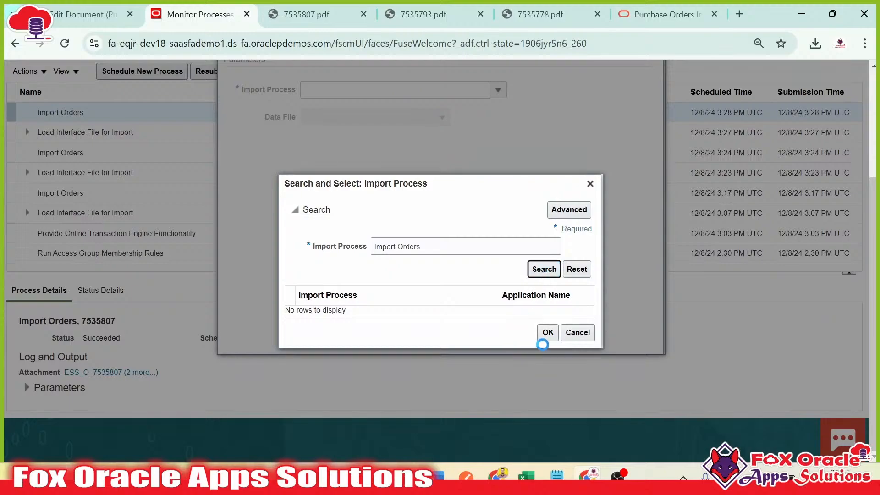
{"action": "left_click", "coordinate": [435, 322]}
{"action": "left_click", "coordinate": [548, 337]}
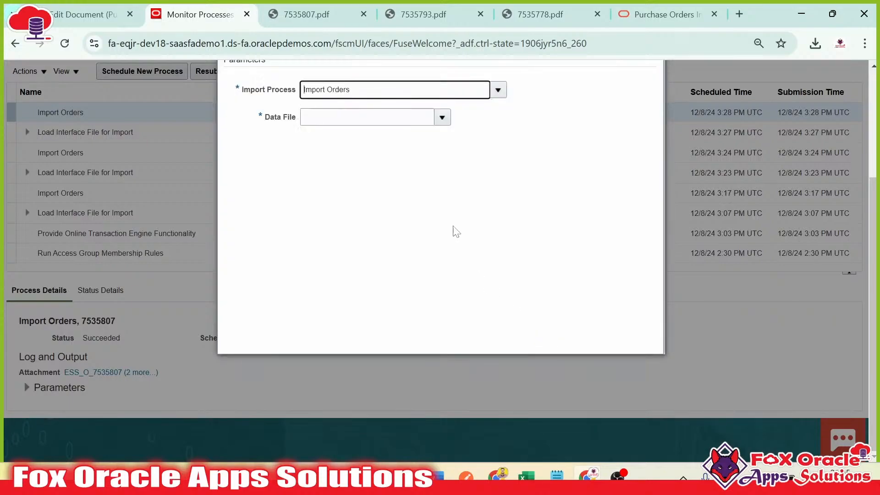
Upload PO Load FBDI 08-12-2024 04.zip as the data file for the load job
{"action": "left_click", "coordinate": [442, 255]}
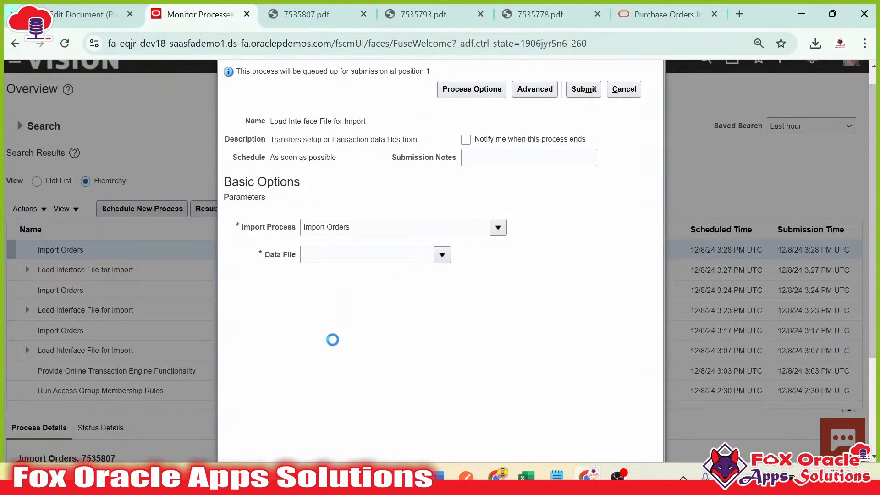
{"action": "scroll", "coordinate": [339, 350], "scroll_direction": "down", "scroll_amount": 5}
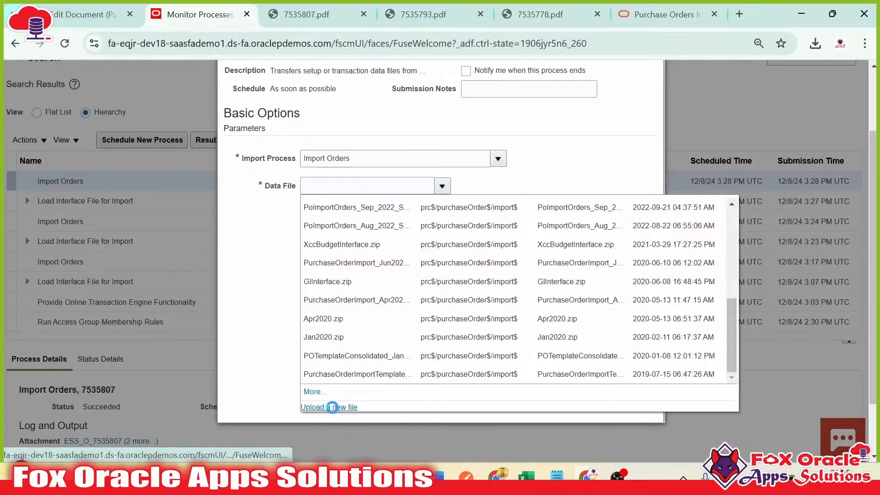
{"action": "left_click", "coordinate": [326, 407]}
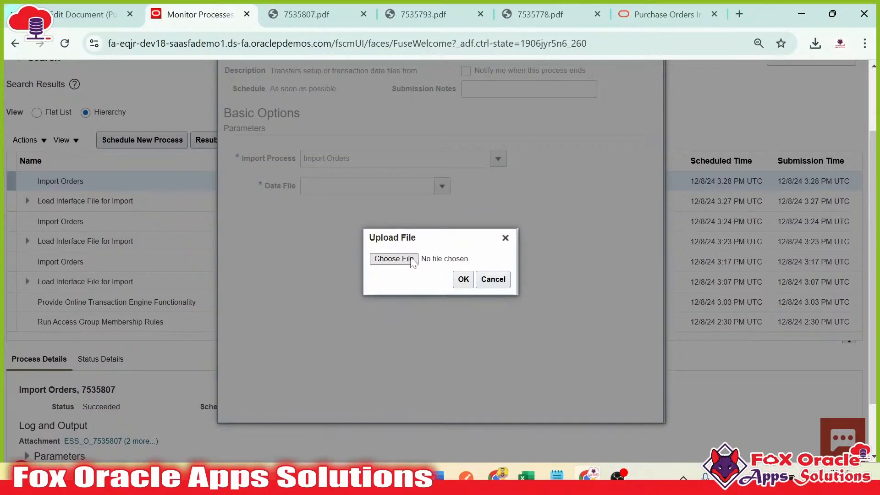
{"action": "left_click", "coordinate": [394, 259]}
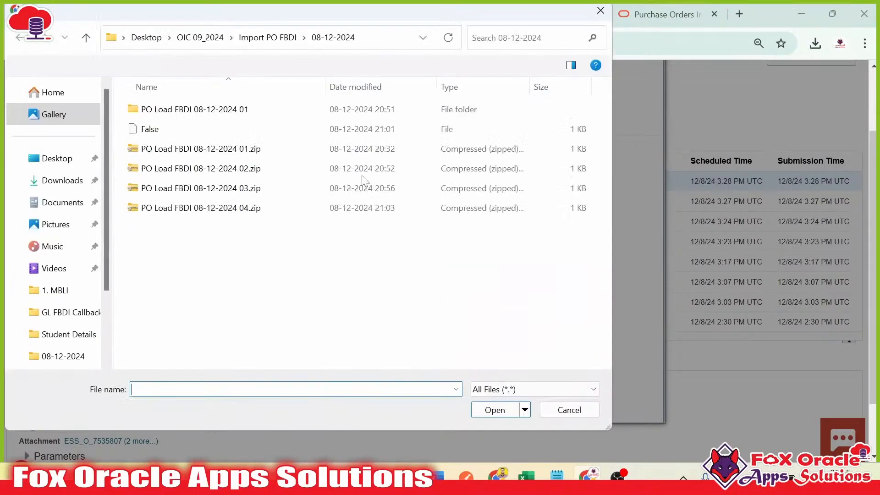
{"action": "double_click", "coordinate": [237, 208]}
{"action": "left_click", "coordinate": [463, 279]}
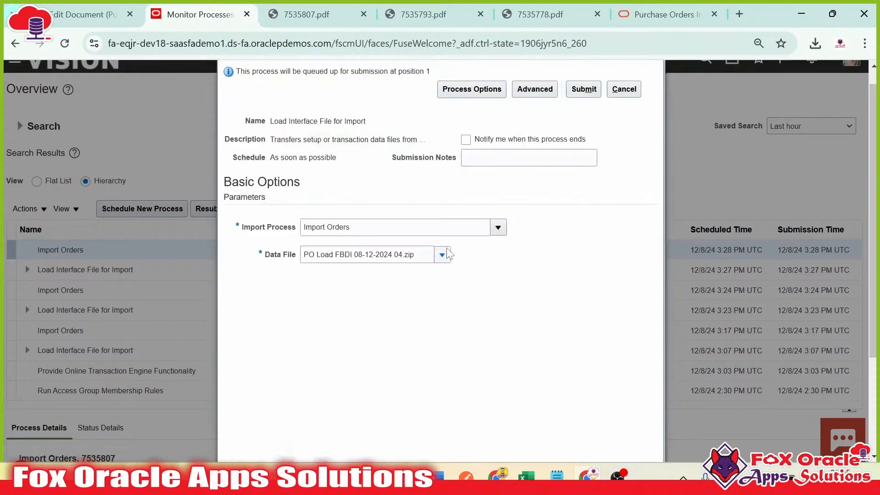
Submit the load job and refresh the process list until the job finishes
{"action": "left_click", "coordinate": [584, 110]}
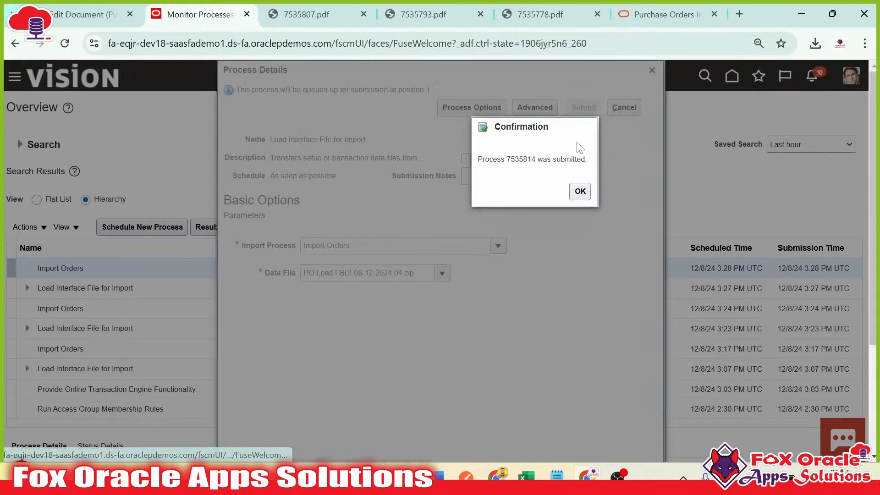
{"action": "left_click", "coordinate": [578, 191]}
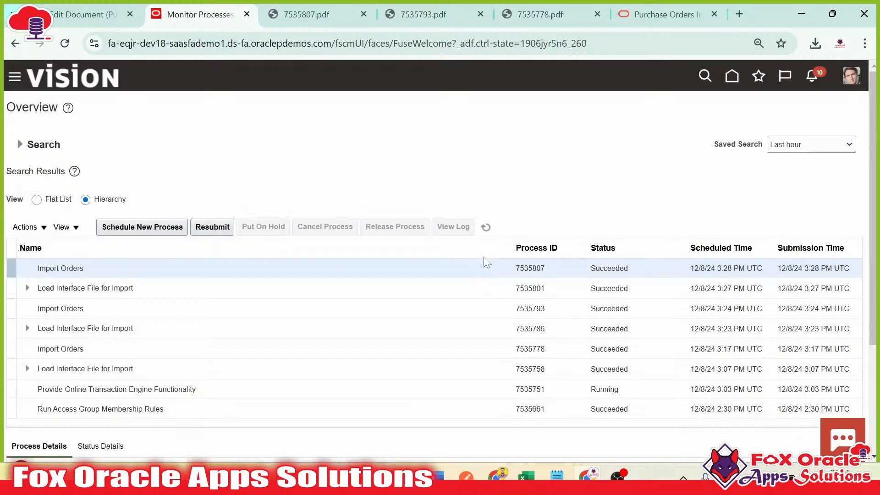
{"action": "left_click", "coordinate": [487, 228]}
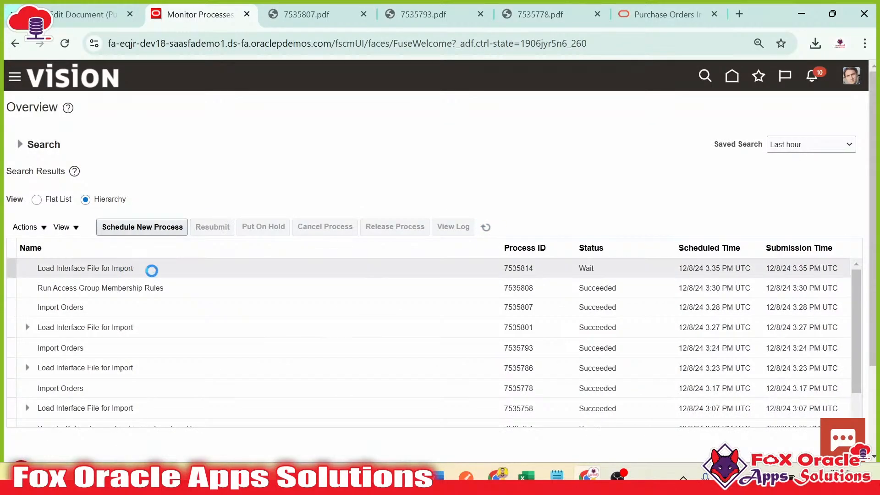
{"action": "left_click", "coordinate": [485, 227]}
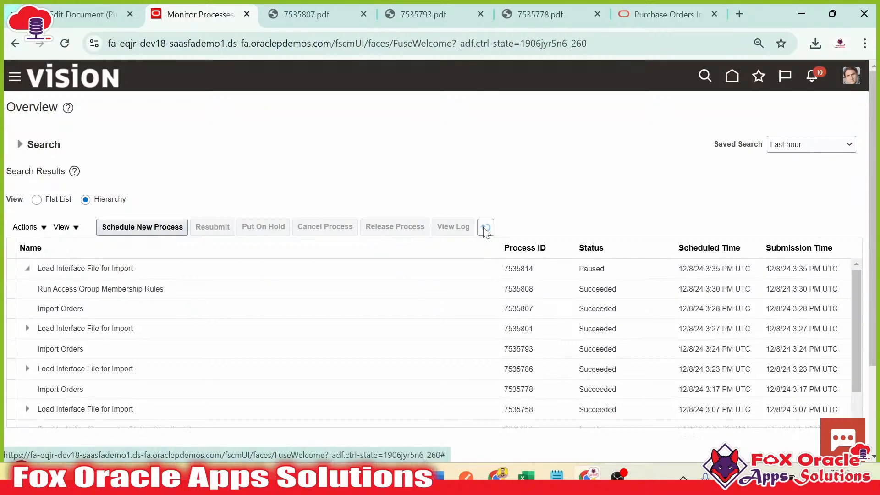
{"action": "left_click", "coordinate": [39, 271]}
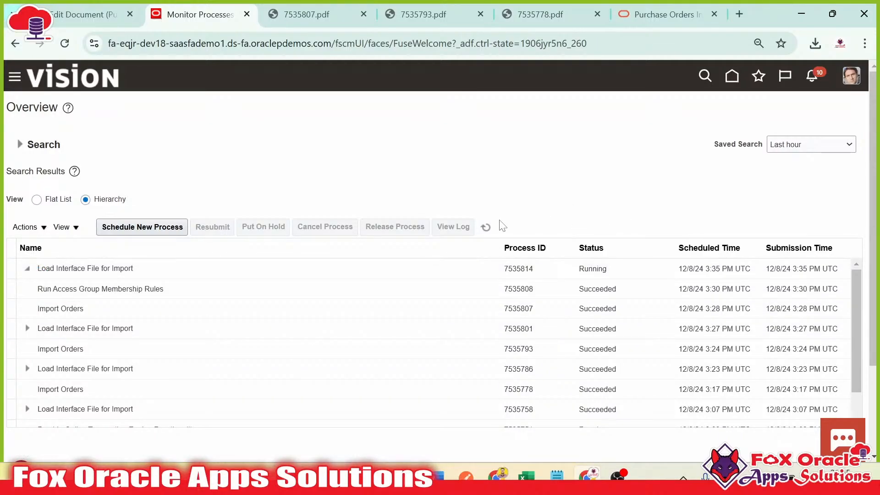
{"action": "left_click", "coordinate": [489, 227]}
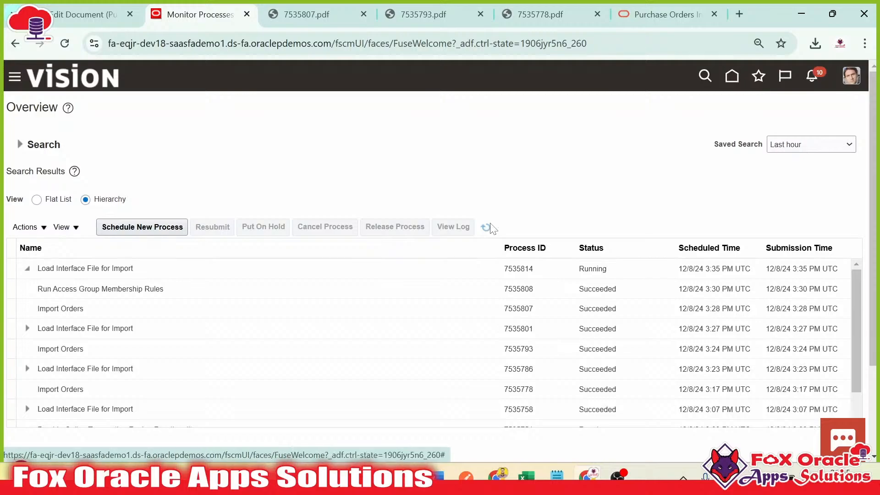
{"action": "left_click", "coordinate": [489, 227]}
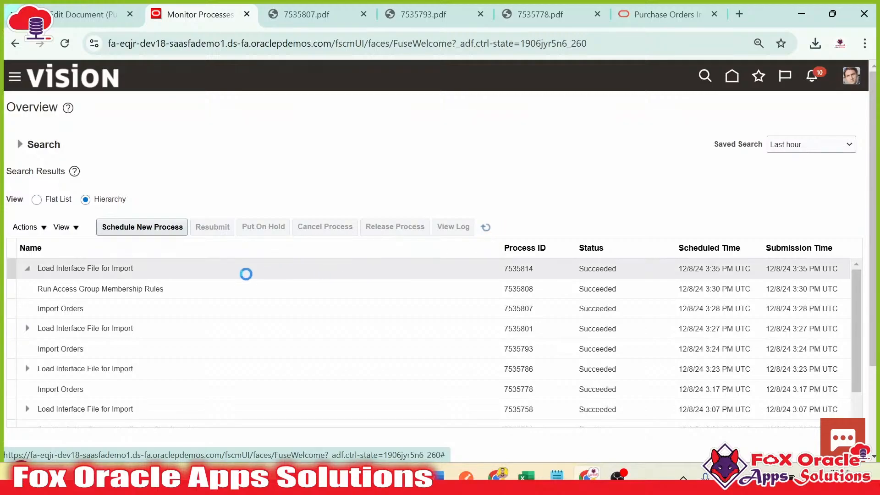
Schedule a new process using the Import Orders job
{"action": "left_click", "coordinate": [165, 230]}
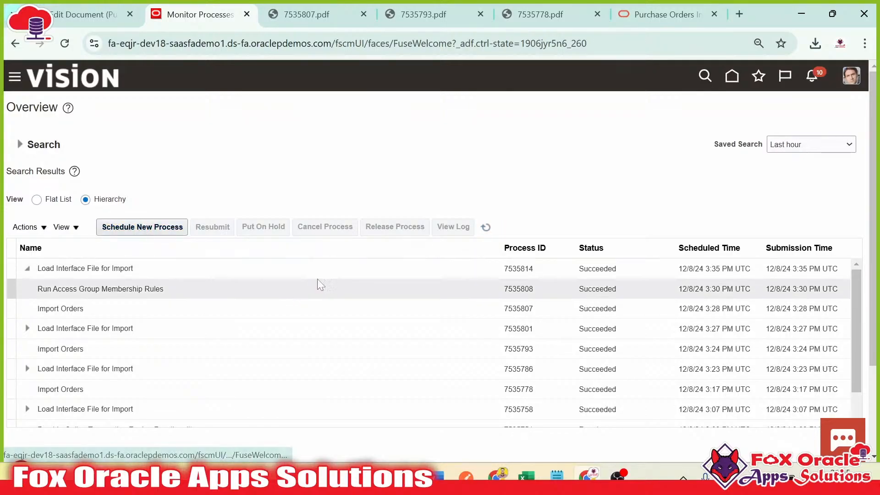
{"action": "type", "text": "Im"}
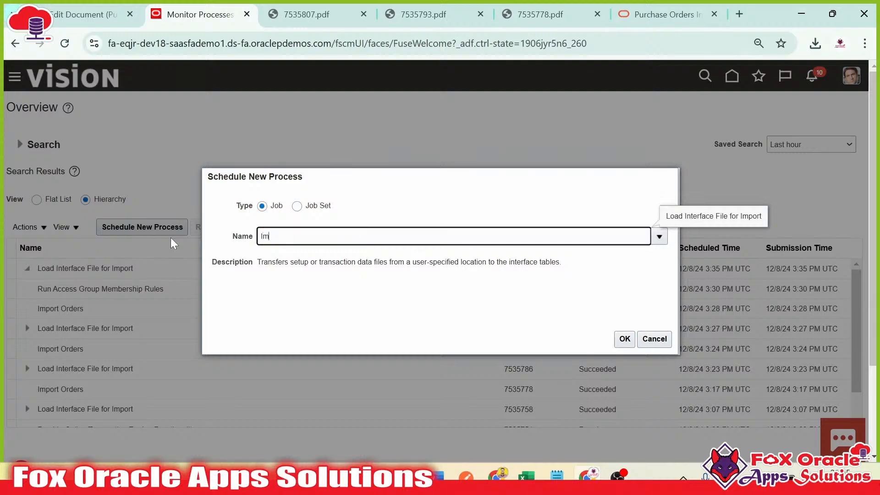
{"action": "type", "text": "port Orders"}
{"action": "key", "text": "Tab"}
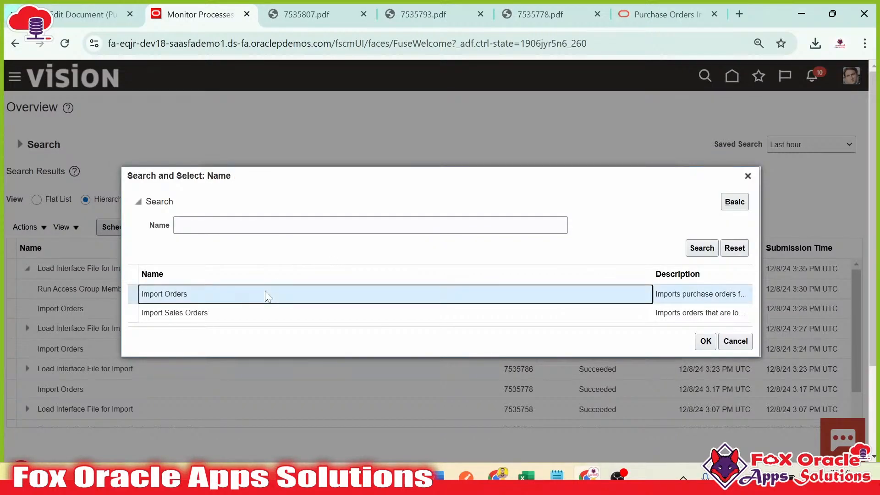
{"action": "double_click", "coordinate": [265, 291]}
{"action": "left_click", "coordinate": [626, 341]}
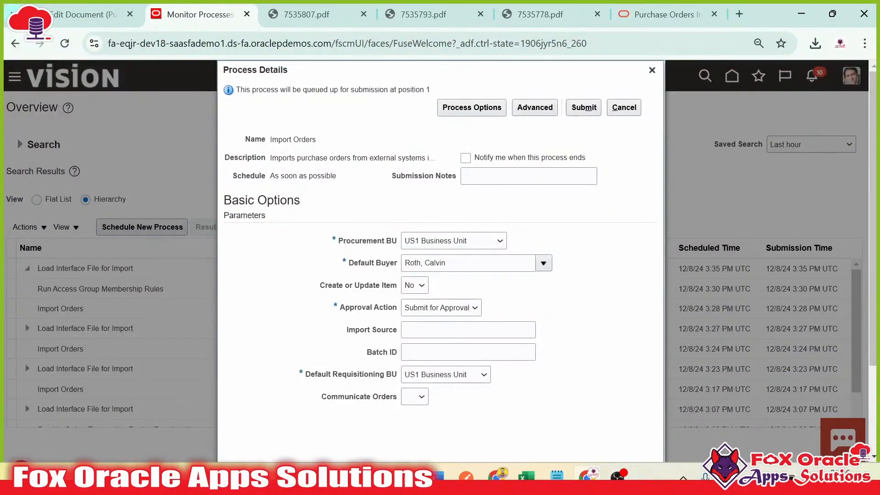
Set the Import Orders batch ID to 300001 and submit the process
{"action": "left_click", "coordinate": [531, 352]}
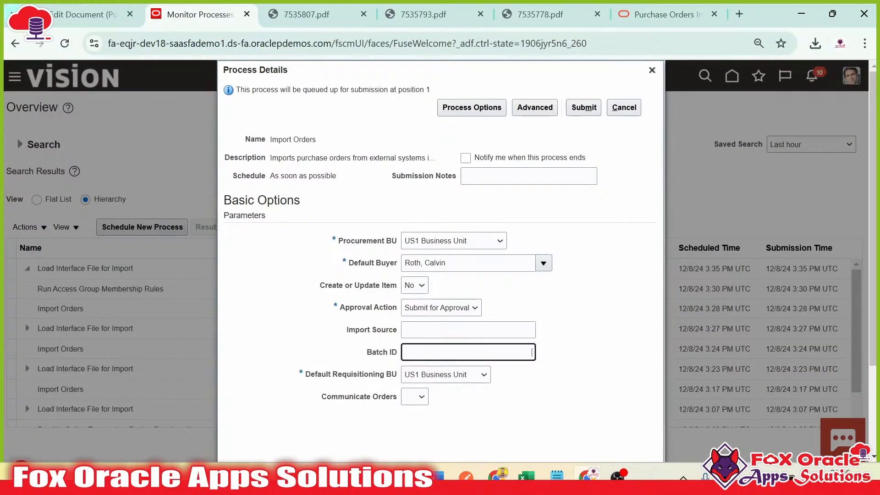
{"action": "key", "text": "super+v"}
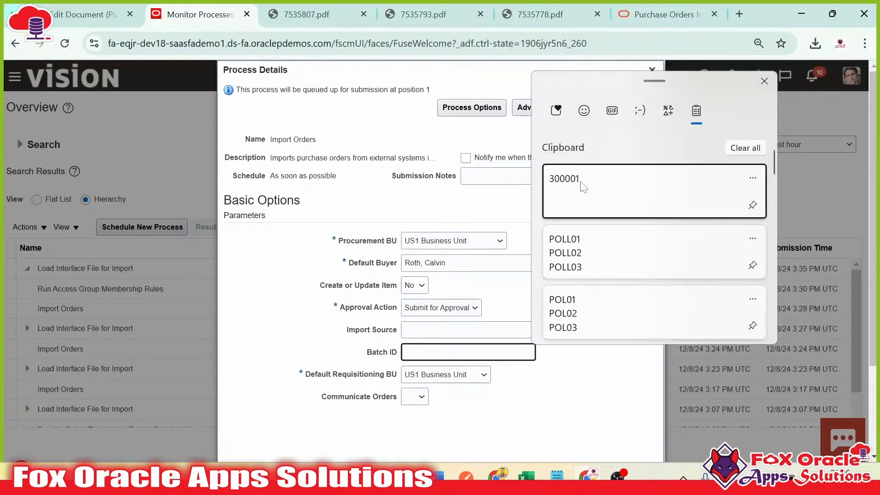
{"action": "left_click", "coordinate": [581, 199]}
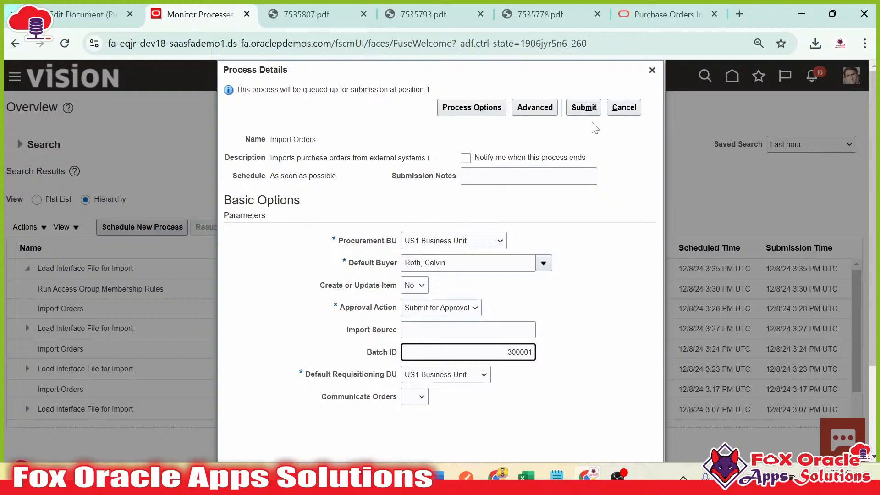
{"action": "left_click", "coordinate": [585, 109]}
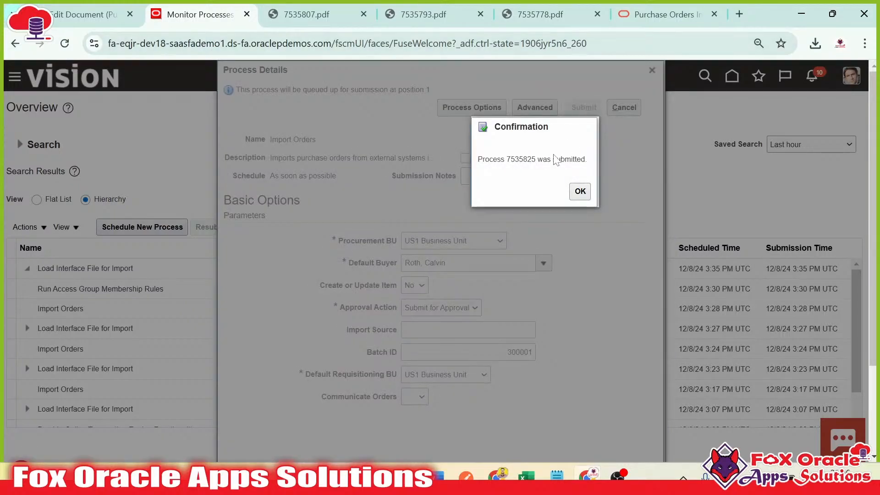
{"action": "left_click_drag", "start_coordinate": [527, 161], "coordinate": [537, 161]}
{"action": "left_click", "coordinate": [580, 194]}
Refresh the process list until the new Import Orders job finishes
{"action": "left_click", "coordinate": [485, 227]}
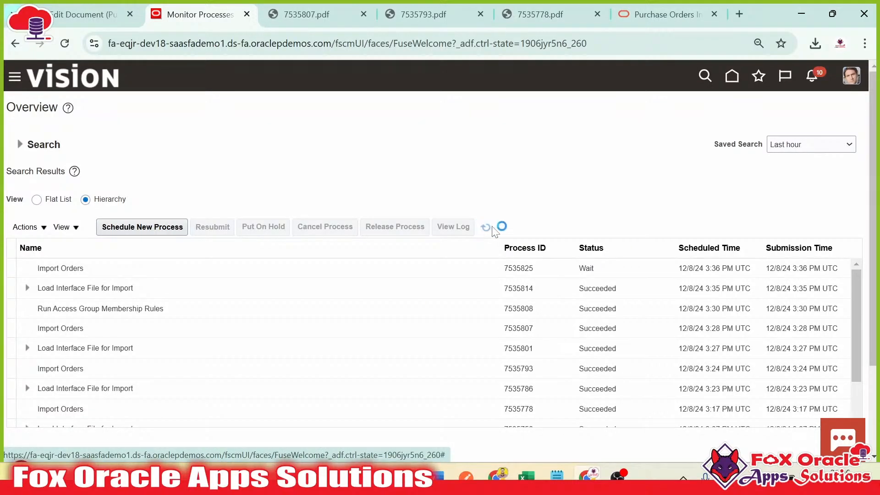
{"action": "left_click", "coordinate": [486, 228]}
{"action": "left_click", "coordinate": [486, 228]}
{"action": "left_click", "coordinate": [489, 230]}
{"action": "left_click", "coordinate": [490, 230]}
{"action": "left_click", "coordinate": [490, 229]}
{"action": "left_click", "coordinate": [489, 229]}
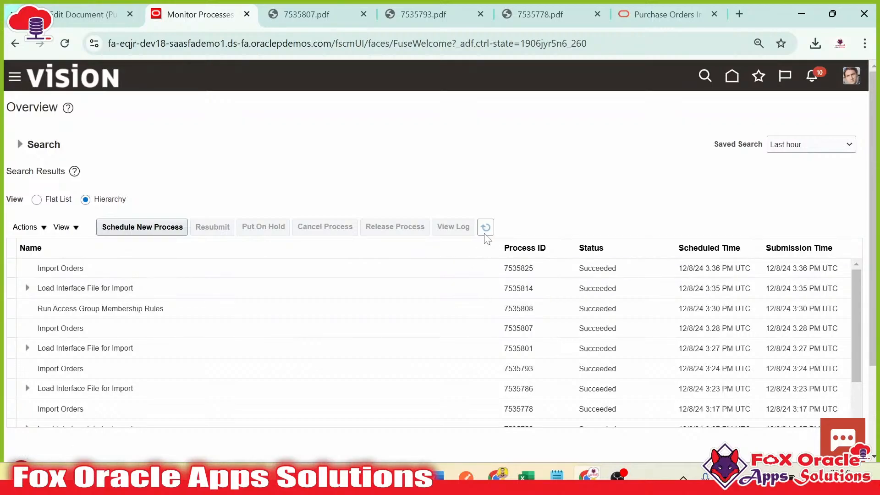
{"action": "left_click", "coordinate": [485, 228]}
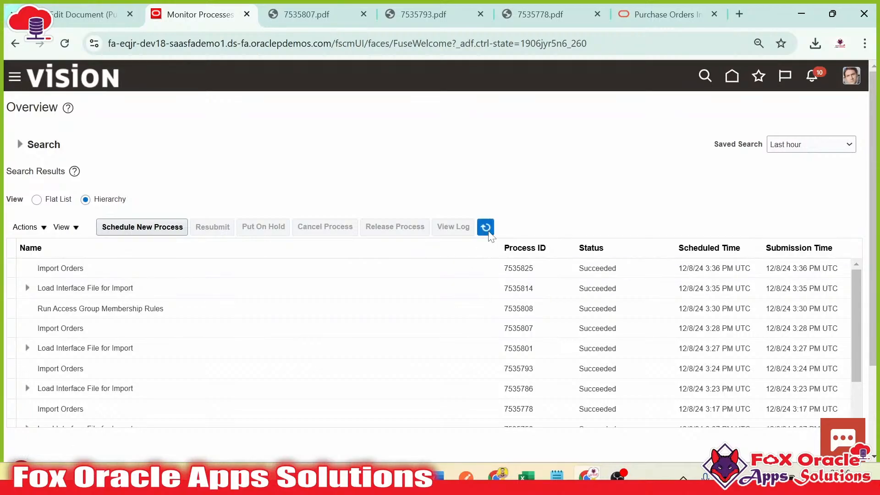
Open the error report 7535825.pdf from the latest Import Orders job's attachments and examine the column name given for each error
{"action": "left_click", "coordinate": [432, 269]}
{"action": "scroll", "coordinate": [289, 164], "scroll_direction": "down", "scroll_amount": 3}
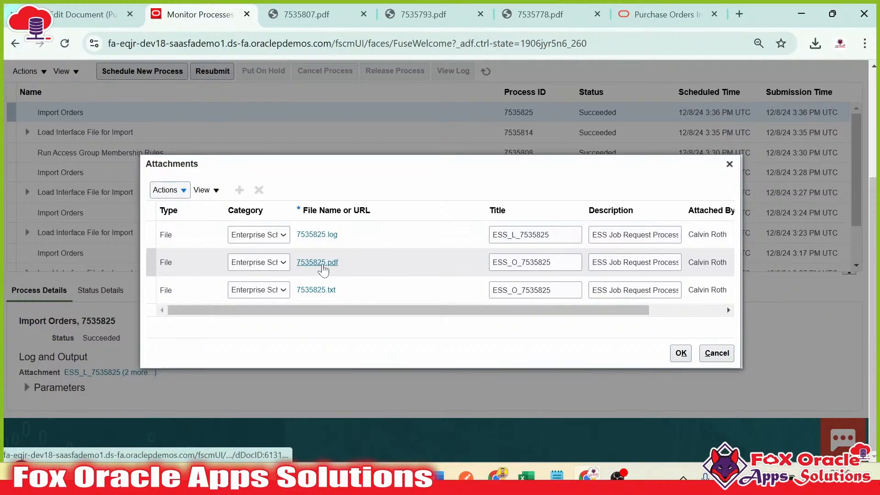
{"action": "left_click", "coordinate": [322, 268]}
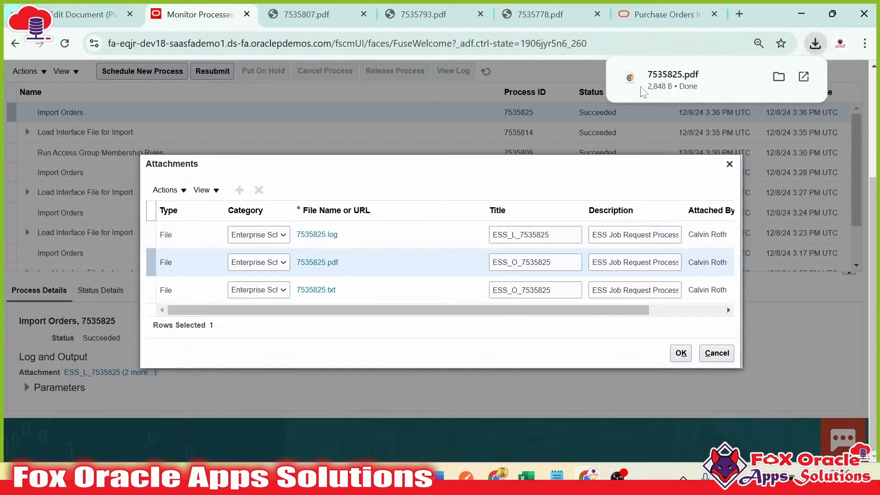
{"action": "left_click", "coordinate": [644, 91]}
{"action": "scroll", "coordinate": [547, 307], "scroll_direction": "down", "scroll_amount": 3}
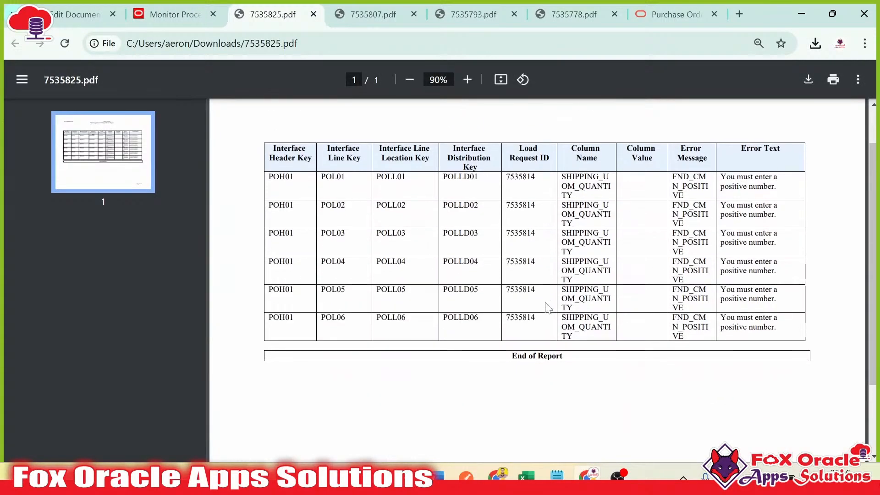
{"action": "scroll", "coordinate": [547, 307], "scroll_direction": "up", "scroll_amount": 2}
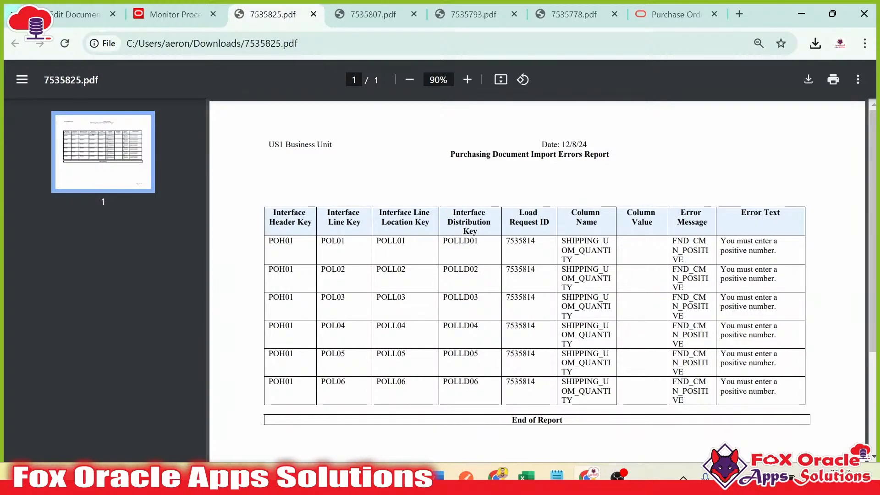
{"action": "left_click_drag", "start_coordinate": [562, 242], "coordinate": [584, 307]}
{"action": "left_click", "coordinate": [584, 306]}
Switch to Notepad++ and check the schedule and distribution elements of the purchase order payload in CreatePOPayload.txt
{"action": "key", "text": "alt+Tab"}
{"action": "key", "text": "alt+Tab"}
{"action": "key", "text": "alt+Tab"}
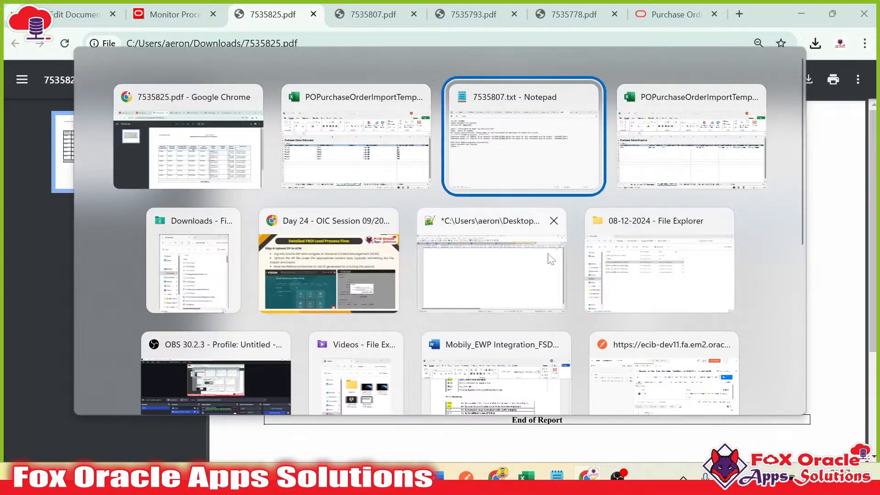
{"action": "key", "text": "alt+Tab"}
{"action": "key", "text": "alt+Tab"}
{"action": "key", "text": "alt+Tab"}
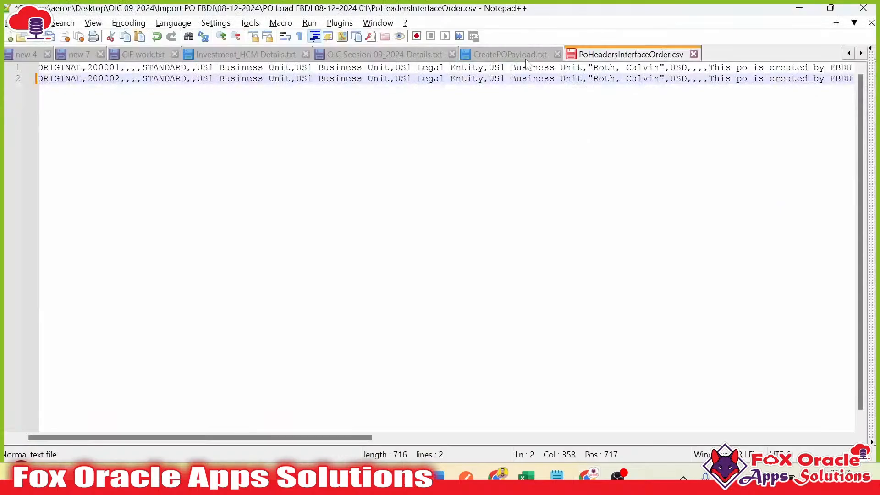
{"action": "left_click", "coordinate": [526, 56]}
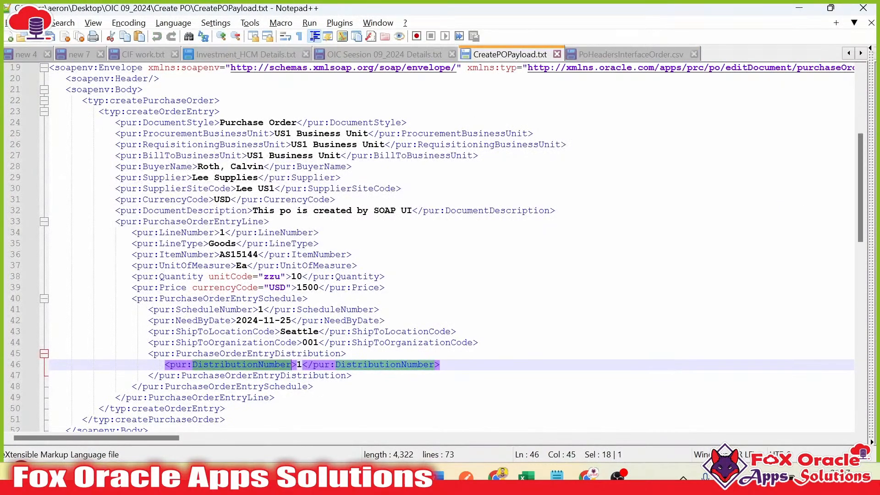
{"action": "left_click", "coordinate": [286, 353]}
{"action": "left_click", "coordinate": [266, 364]}
{"action": "left_click", "coordinate": [241, 354]}
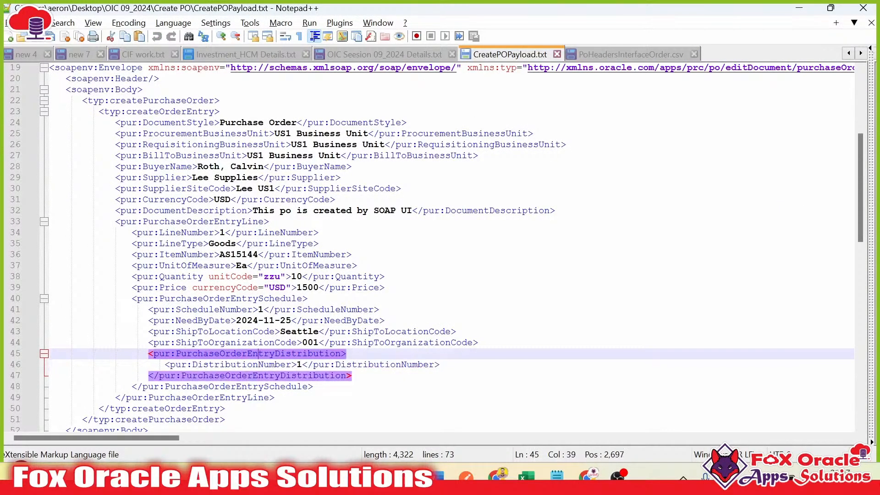
{"action": "left_click", "coordinate": [237, 365]}
{"action": "left_click", "coordinate": [231, 354]}
{"action": "left_click", "coordinate": [341, 355]}
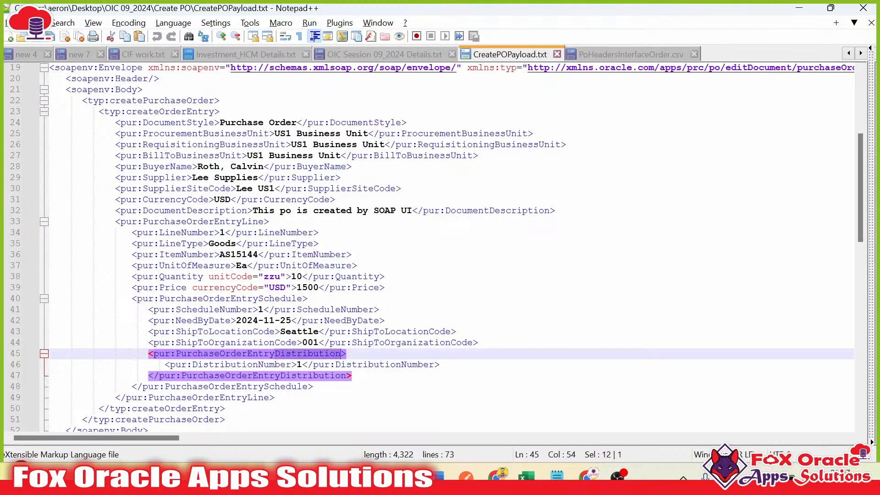
Return to the 7535825.pdf error report in Chrome and read the error text of the first record
{"action": "key", "text": "alt+Tab"}
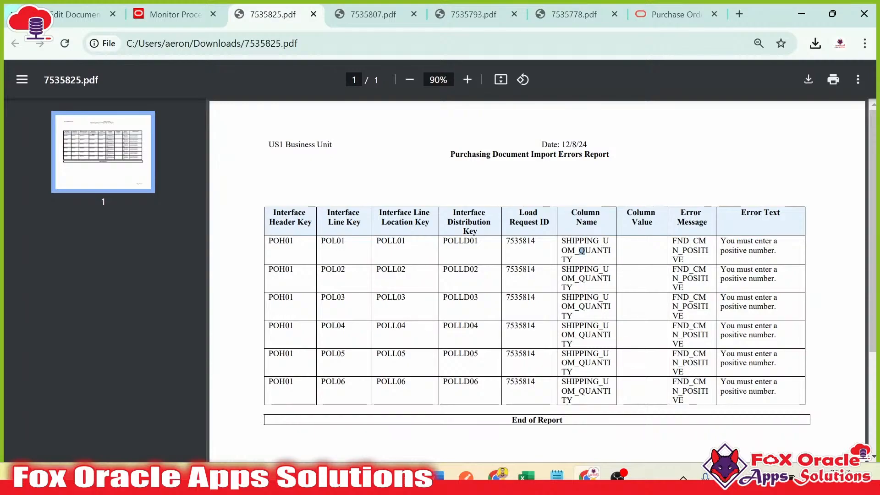
{"action": "left_click_drag", "start_coordinate": [721, 242], "coordinate": [774, 251]}
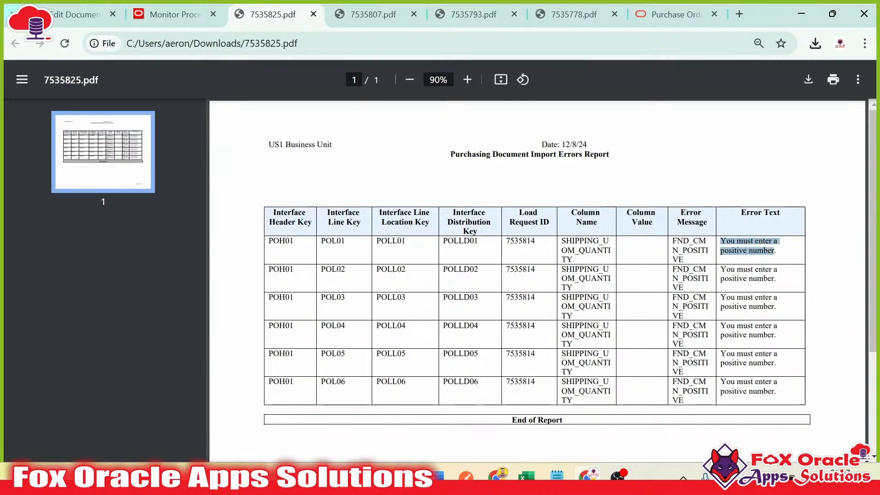
{"action": "left_click", "coordinate": [775, 251]}
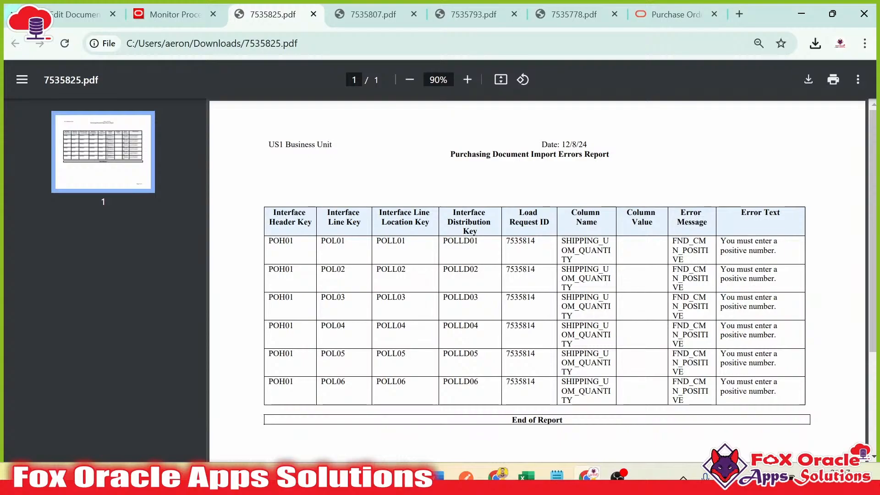
Check the column name of the first error in 7535825.pdf against the Purchase Order Schedules sheet of the Excel import template
{"action": "mouse_move", "coordinate": [561, 241]}
{"action": "left_mouse_down"}
{"action": "mouse_move", "coordinate": [609, 243]}
{"action": "mouse_move", "coordinate": [584, 251]}
{"action": "mouse_move", "coordinate": [584, 268]}
{"action": "mouse_move", "coordinate": [562, 241]}
{"action": "left_mouse_up"}
{"action": "left_click", "coordinate": [575, 261]}
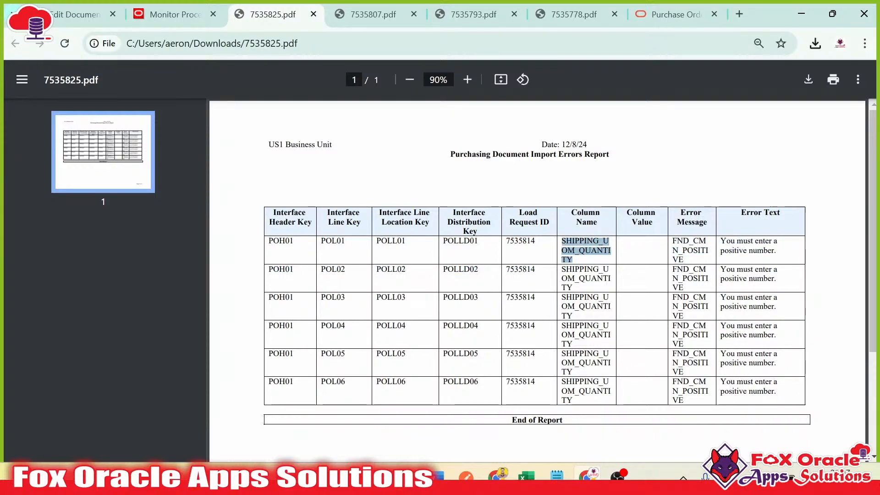
{"action": "left_click", "coordinate": [563, 243]}
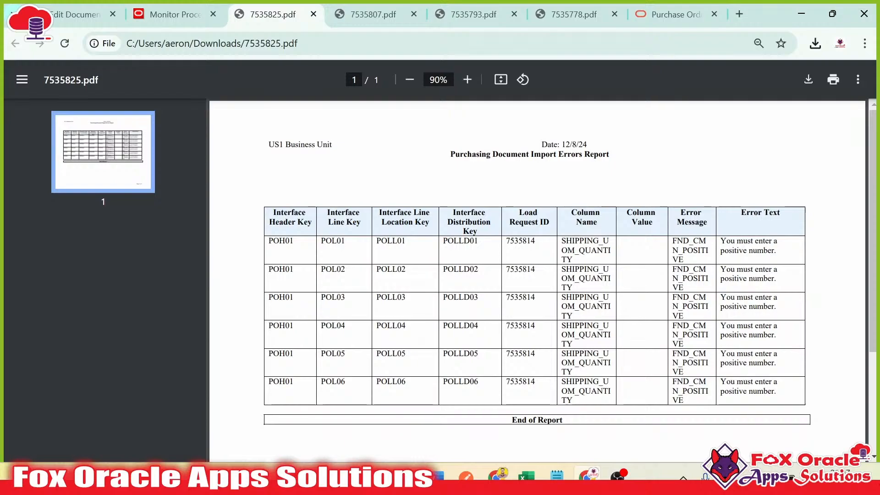
{"action": "key", "text": "alt+Tab"}
{"action": "key", "text": "alt+Tab"}
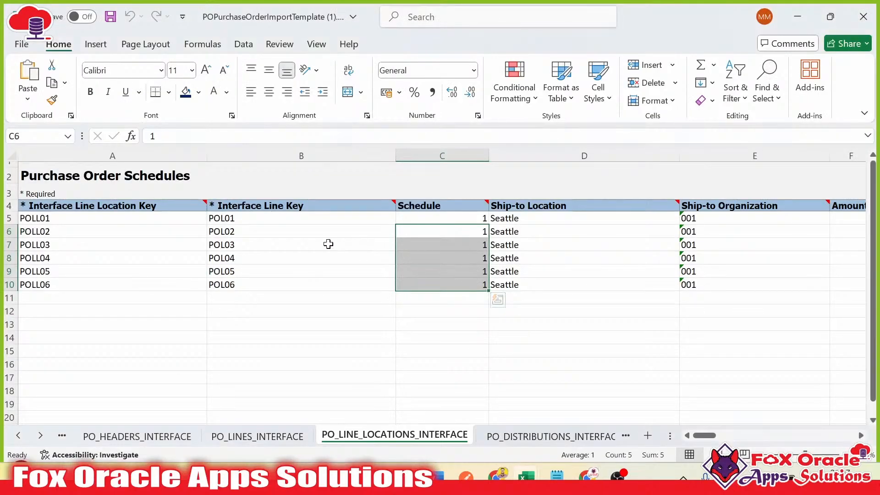
{"action": "left_click", "coordinate": [213, 318]}
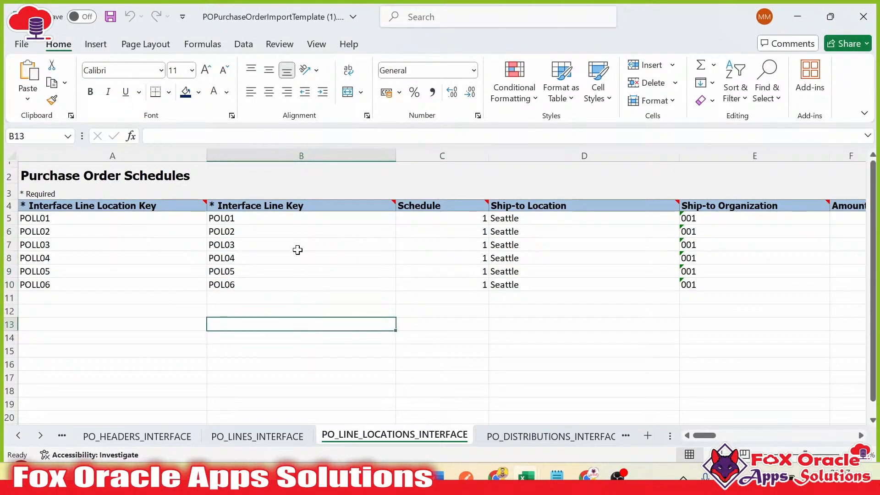
{"action": "mouse_move", "coordinate": [312, 207]}
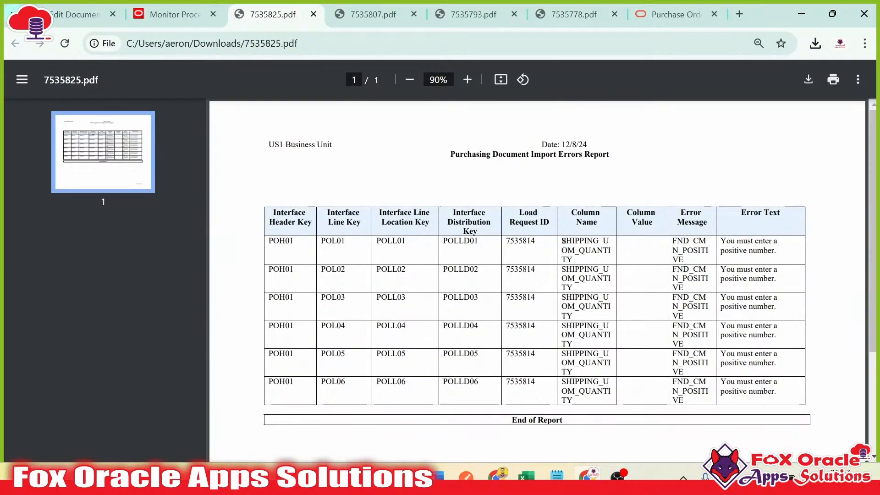
{"action": "left_click_drag", "start_coordinate": [599, 243], "coordinate": [579, 270]}
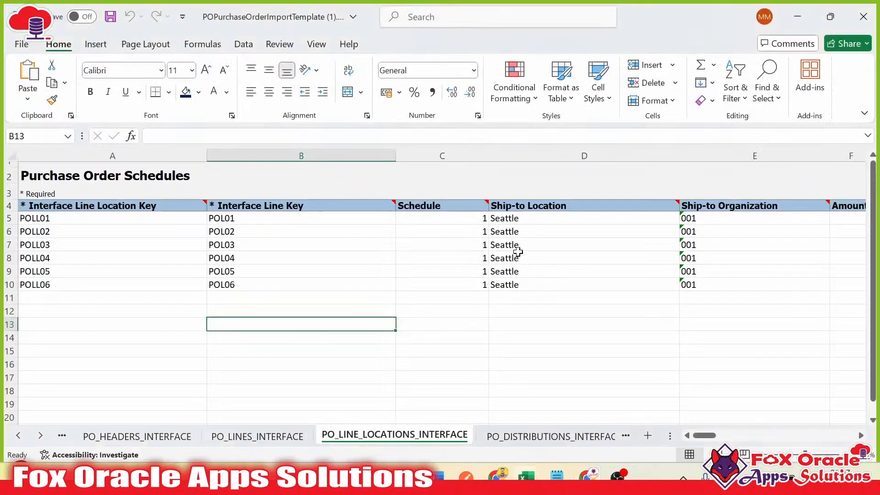
Switch to the import template in Excel and examine the Quantity column for the six lines on the PO_LINES_INTERFACE sheet
{"action": "left_click", "coordinate": [149, 438]}
{"action": "left_click", "coordinate": [248, 439]}
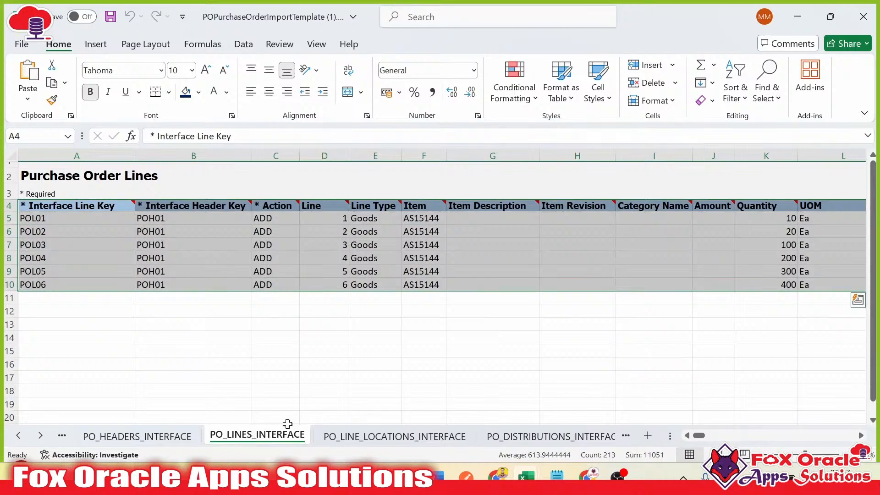
{"action": "left_click", "coordinate": [426, 336]}
{"action": "left_click", "coordinate": [863, 436]}
{"action": "left_click", "coordinate": [863, 436]}
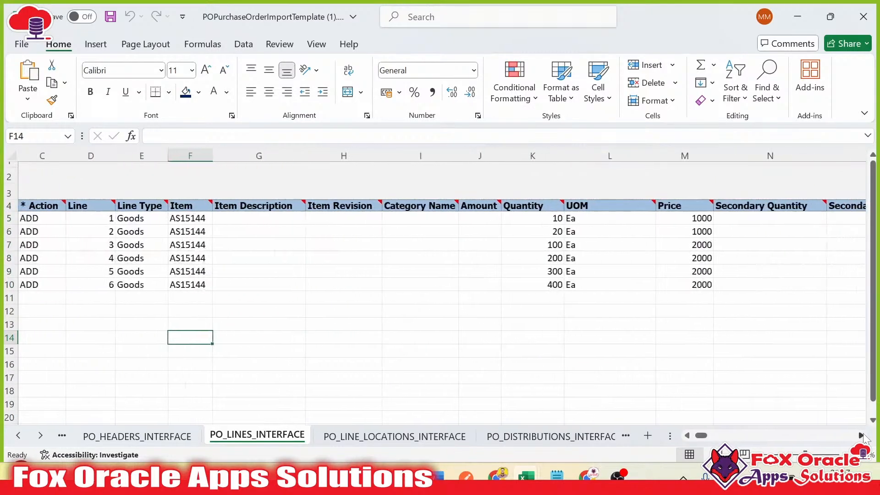
{"action": "left_click", "coordinate": [863, 436]}
{"action": "mouse_move", "coordinate": [483, 206]}
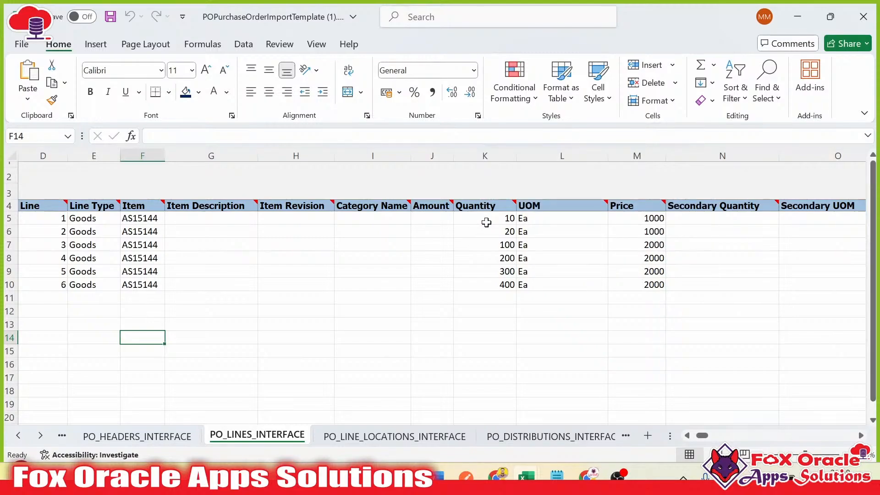
{"action": "left_click_drag", "start_coordinate": [485, 220], "coordinate": [495, 281]}
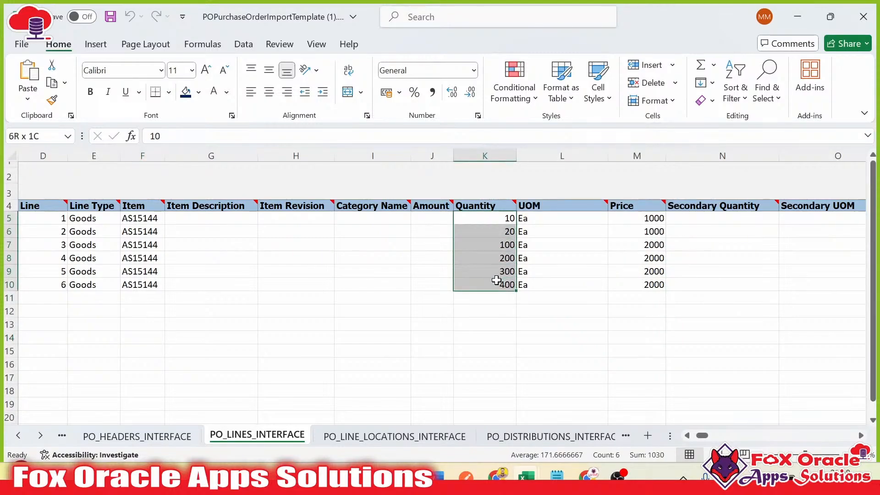
Look through the PO_LINE_LOCATIONS_INTERFACE column headers for SHIPPING_UOM_QUANTITY and read the note on the Quantity header
{"action": "left_click", "coordinate": [371, 438]}
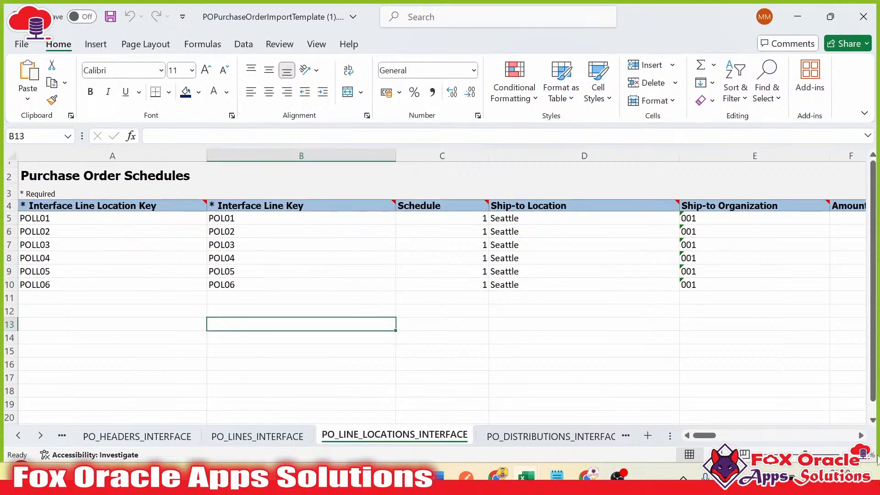
{"action": "scroll", "coordinate": [861, 438], "scroll_direction": "right", "scroll_amount": 3}
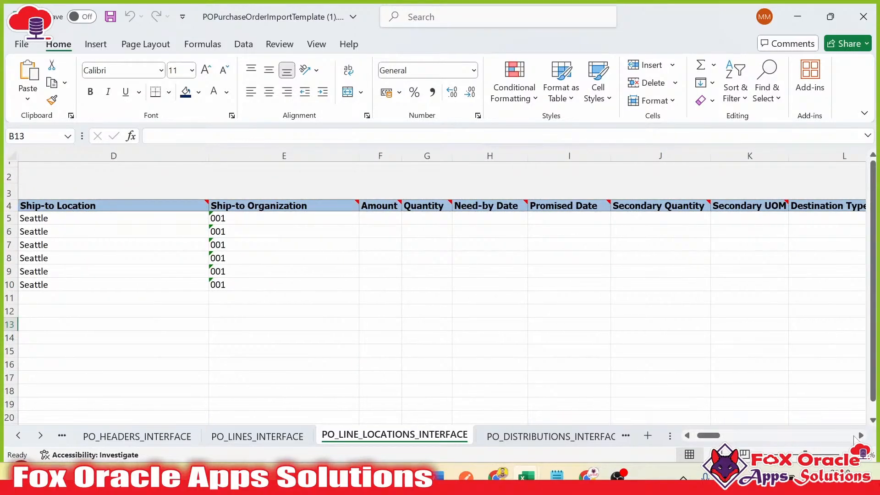
{"action": "scroll", "coordinate": [860, 437], "scroll_direction": "right", "scroll_amount": 7}
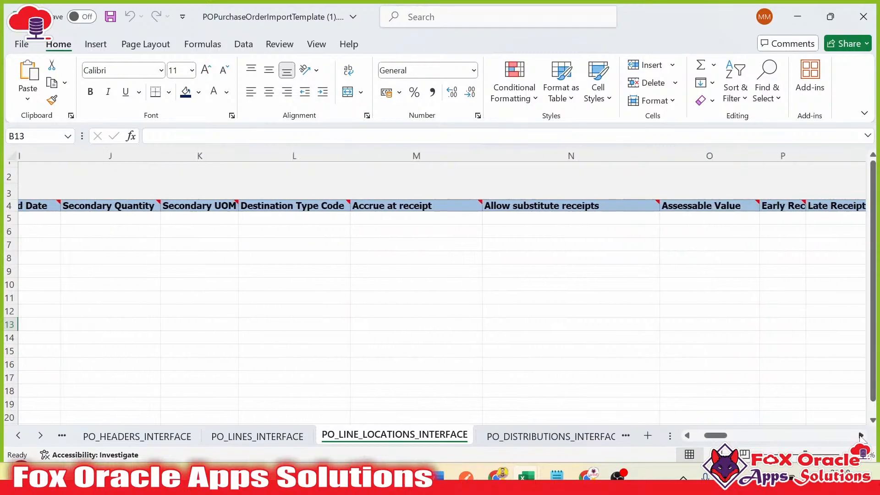
{"action": "scroll", "coordinate": [861, 436], "scroll_direction": "right", "scroll_amount": 19}
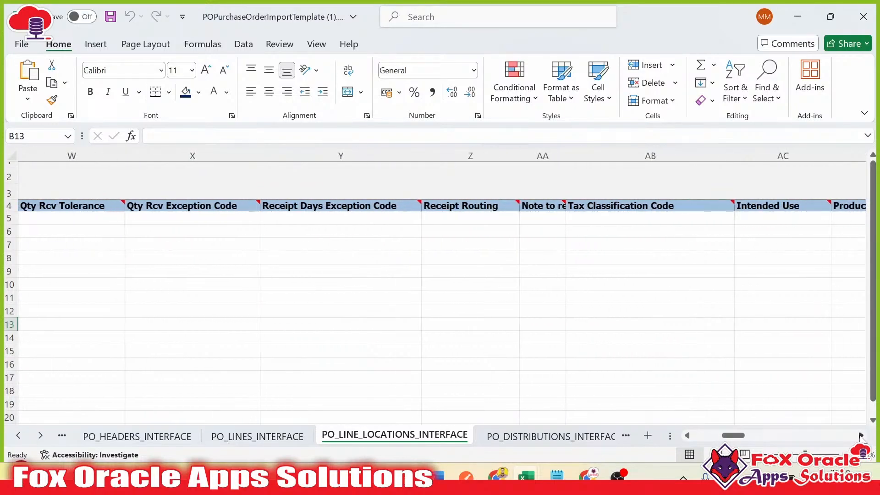
{"action": "scroll", "coordinate": [861, 437], "scroll_direction": "right", "scroll_amount": 1}
{"action": "left_click_drag", "start_coordinate": [742, 437], "coordinate": [705, 442]}
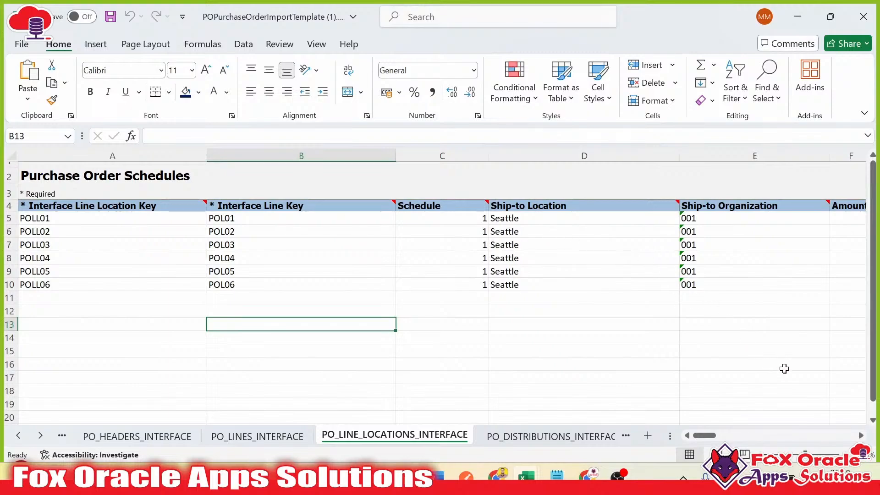
{"action": "scroll", "coordinate": [862, 437], "scroll_direction": "right", "scroll_amount": 2}
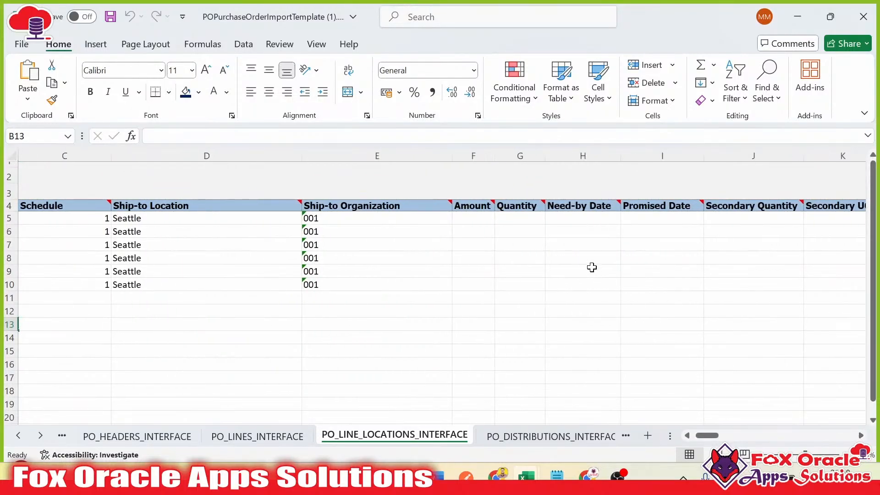
{"action": "mouse_move", "coordinate": [517, 209]}
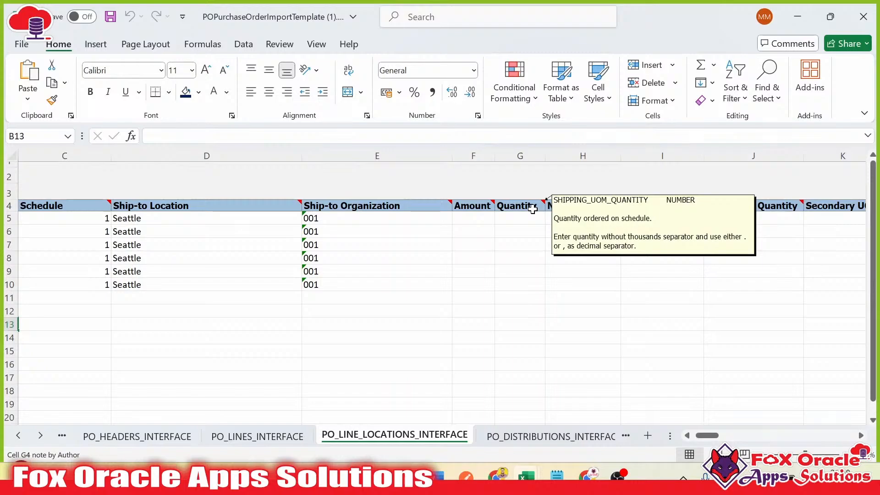
Copy the six line quantities from PO_LINES_INTERFACE into the Quantity column of PO_LINE_LOCATIONS_INTERFACE, rows 5 to 10
{"action": "left_click", "coordinate": [277, 436]}
{"action": "left_click", "coordinate": [483, 230]}
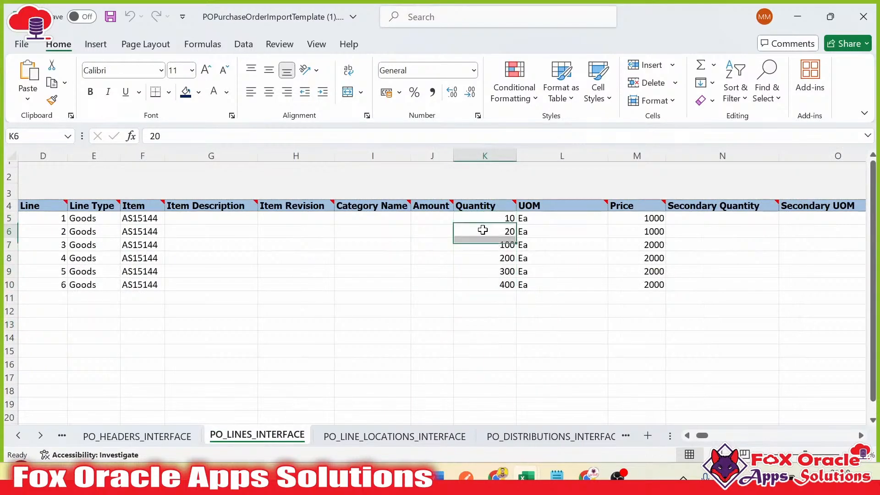
{"action": "left_click_drag", "start_coordinate": [484, 218], "coordinate": [486, 281]}
{"action": "key", "text": "ctrl+c"}
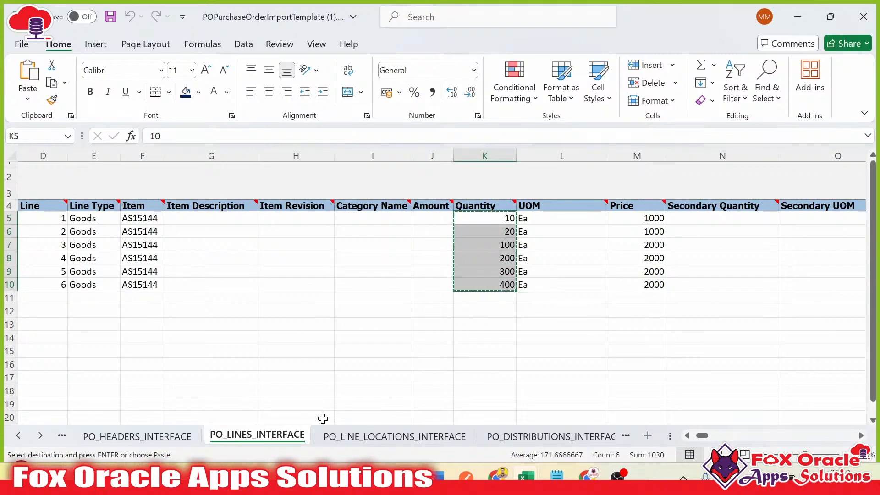
{"action": "left_click", "coordinate": [394, 436]}
{"action": "left_click", "coordinate": [509, 217]}
{"action": "key", "text": "ctrl+v"}
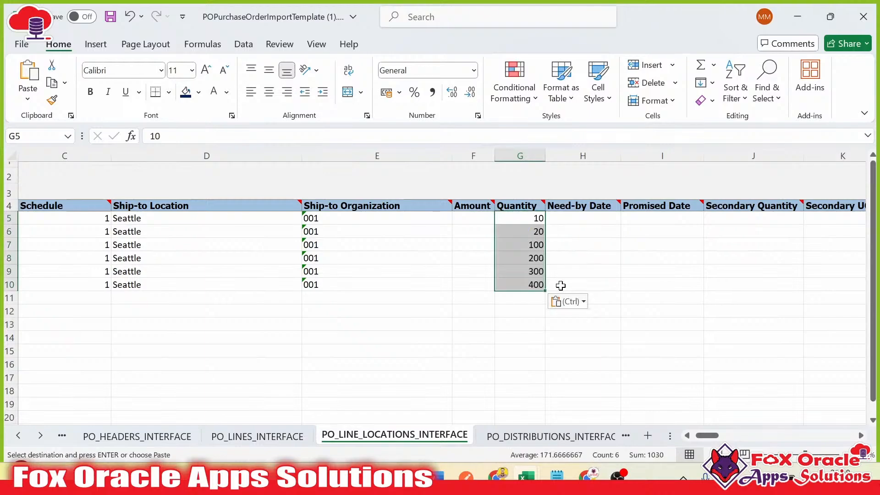
{"action": "left_click", "coordinate": [477, 311]}
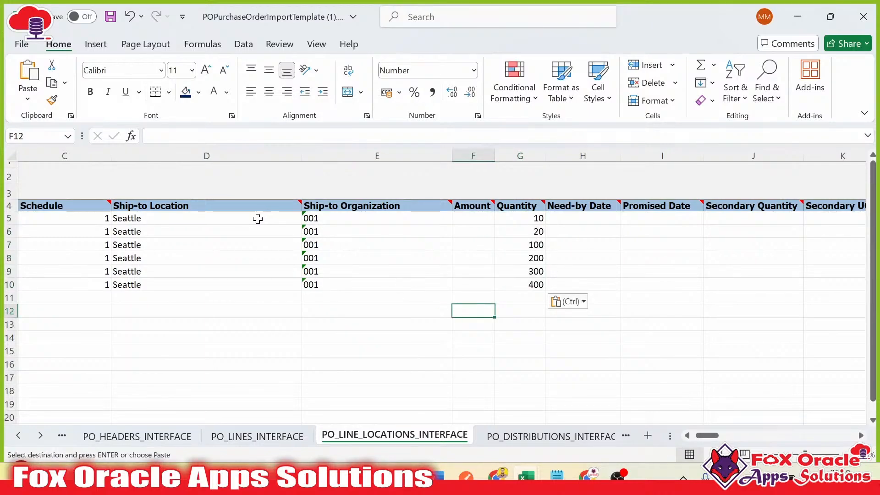
Review the schedule number, ship-to location and quantity of the first schedule row on PO_LINE_LOCATIONS_INTERFACE
{"action": "left_click", "coordinate": [258, 219]}
{"action": "left_click_drag", "start_coordinate": [89, 221], "coordinate": [144, 222]}
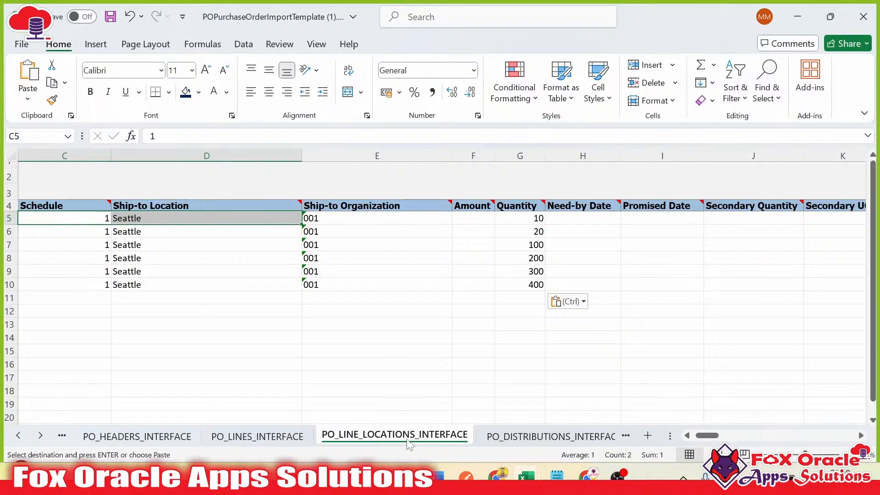
{"action": "left_click", "coordinate": [100, 220]}
{"action": "left_click", "coordinate": [520, 219]}
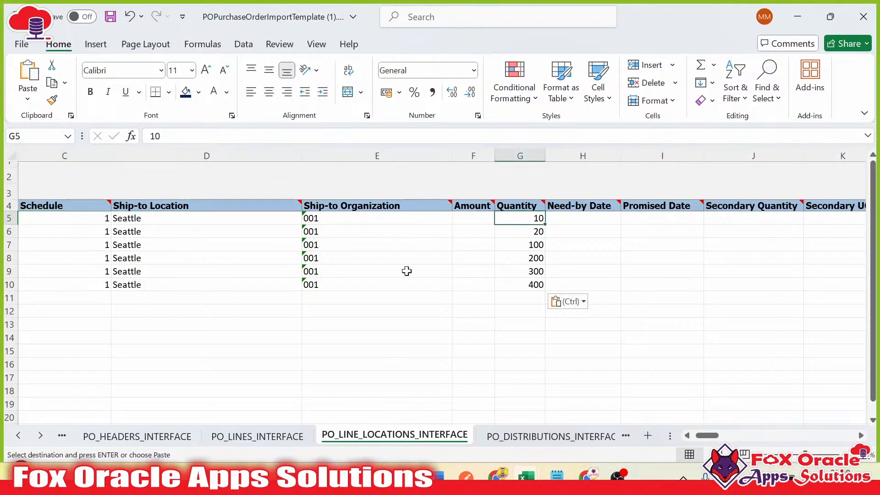
{"action": "left_click", "coordinate": [272, 440]}
{"action": "left_click", "coordinate": [426, 435]}
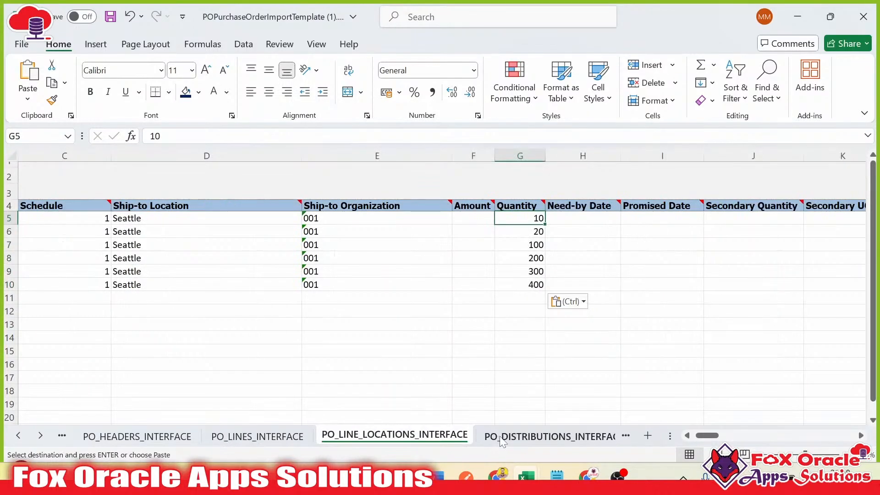
Paste the copied quantities 10, 20, 100, 200, 300 and 400 into the Quantity column of PO_DISTRIBUTIONS_INTERFACE, rows 5 to 10
{"action": "left_click", "coordinate": [550, 436]}
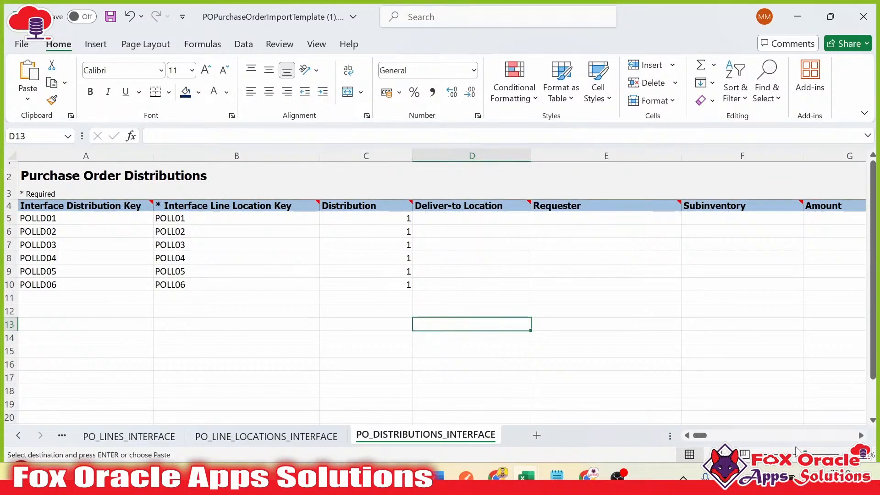
{"action": "left_click", "coordinate": [861, 436]}
{"action": "left_click", "coordinate": [861, 436]}
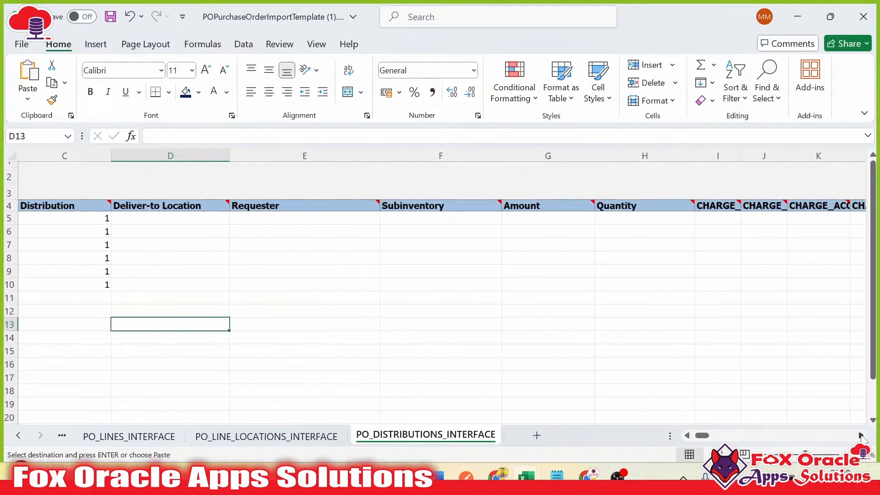
{"action": "left_click", "coordinate": [639, 196]}
{"action": "left_click", "coordinate": [638, 205]}
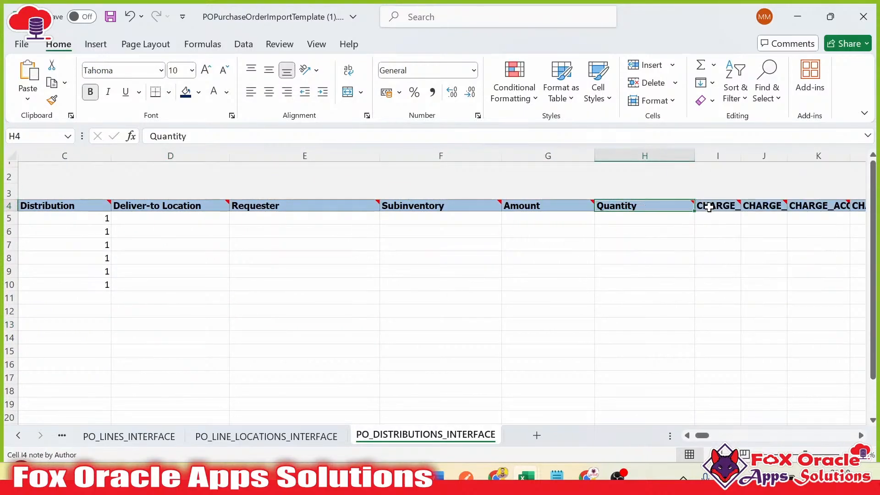
{"action": "mouse_move", "coordinate": [676, 207]}
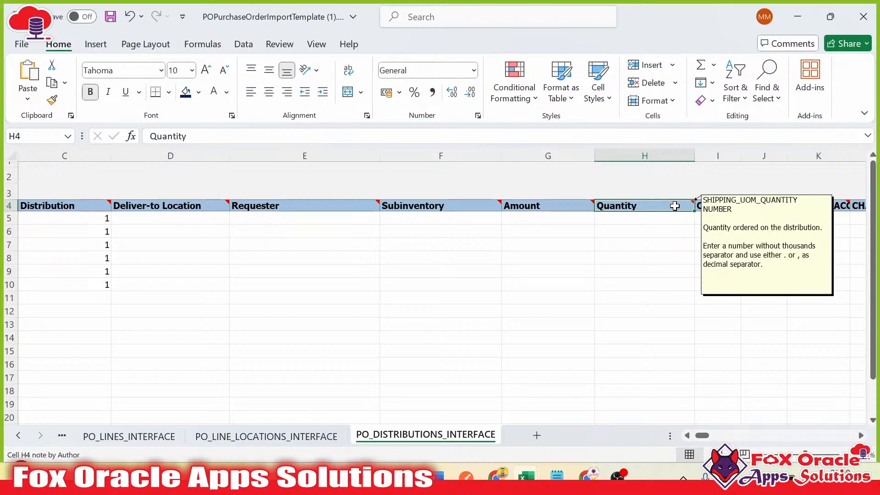
{"action": "left_click", "coordinate": [646, 218]}
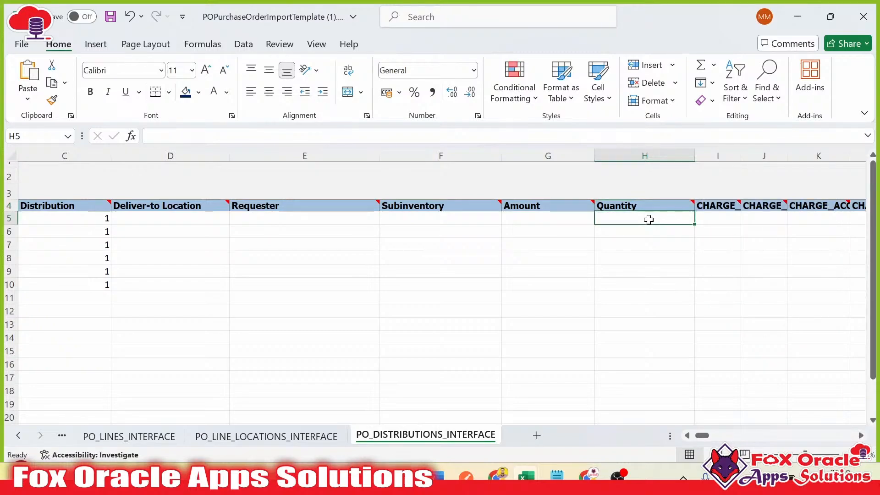
{"action": "key", "text": "ctrl+v"}
{"action": "left_click_drag", "start_coordinate": [644, 258], "coordinate": [646, 286]}
{"action": "left_click", "coordinate": [646, 286]}
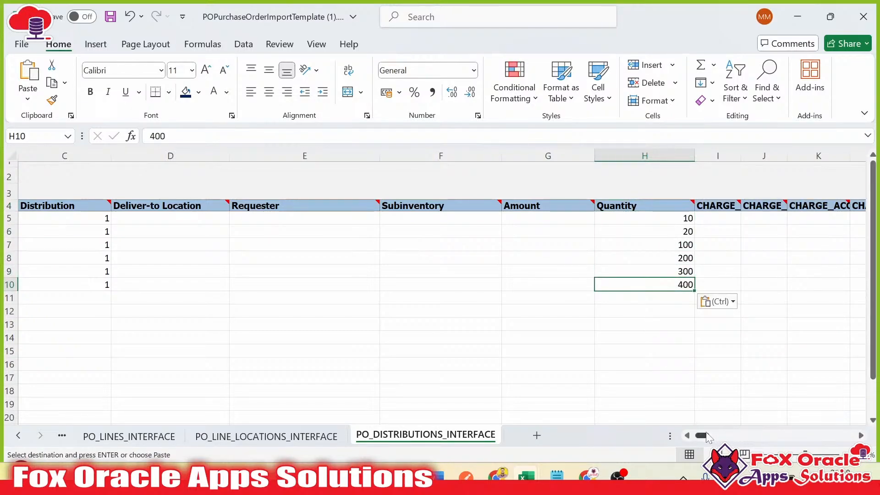
{"action": "left_click_drag", "start_coordinate": [651, 222], "coordinate": [648, 285]}
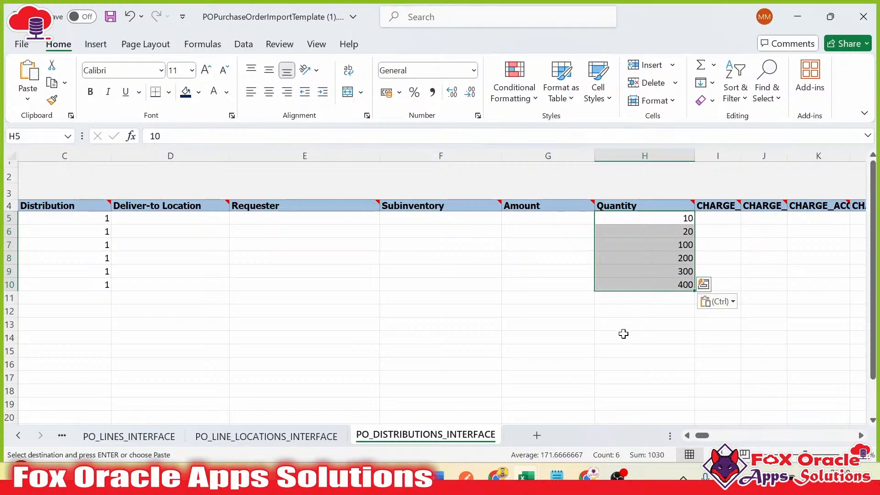
Switch to Chrome, reread the first record's error text in 7535825.pdf, and go back to the Monitor Processes page
{"action": "key", "text": "alt+Tab"}
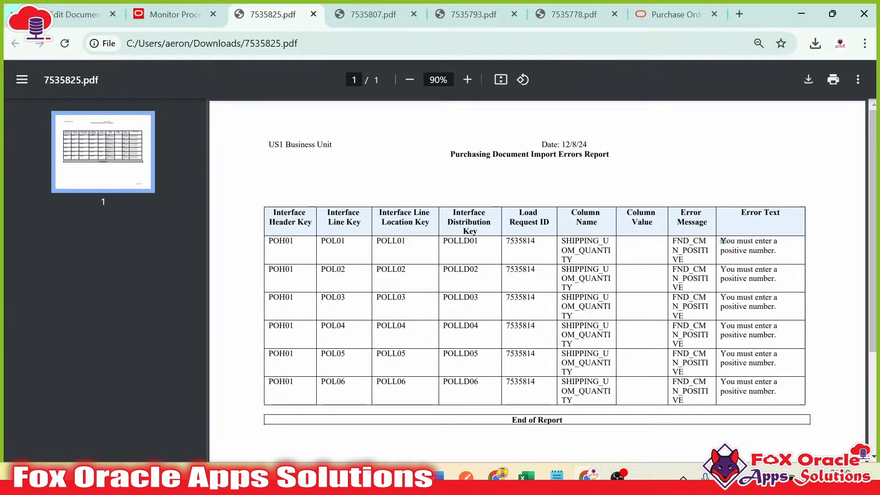
{"action": "left_click_drag", "start_coordinate": [723, 241], "coordinate": [778, 251]}
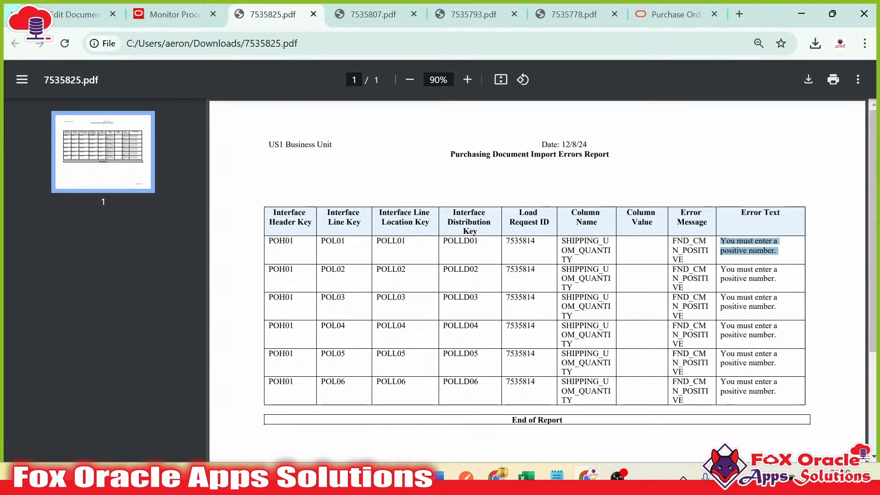
{"action": "left_click", "coordinate": [779, 251]}
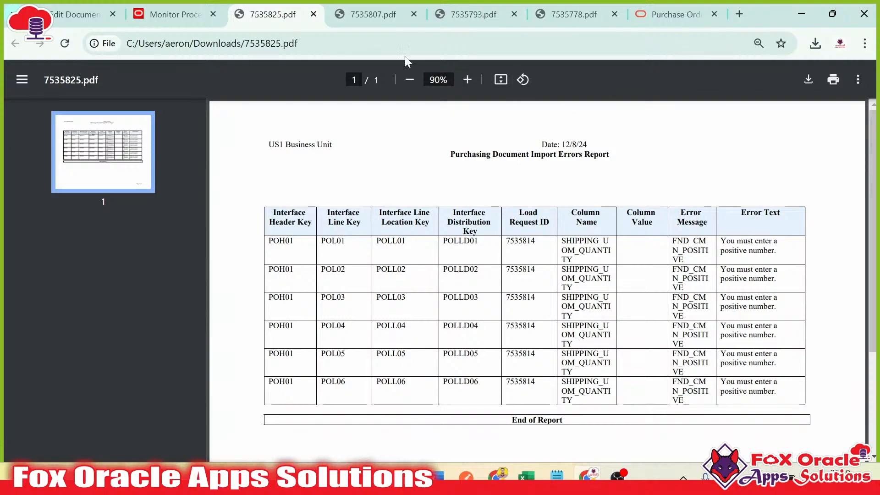
{"action": "left_click", "coordinate": [173, 14]}
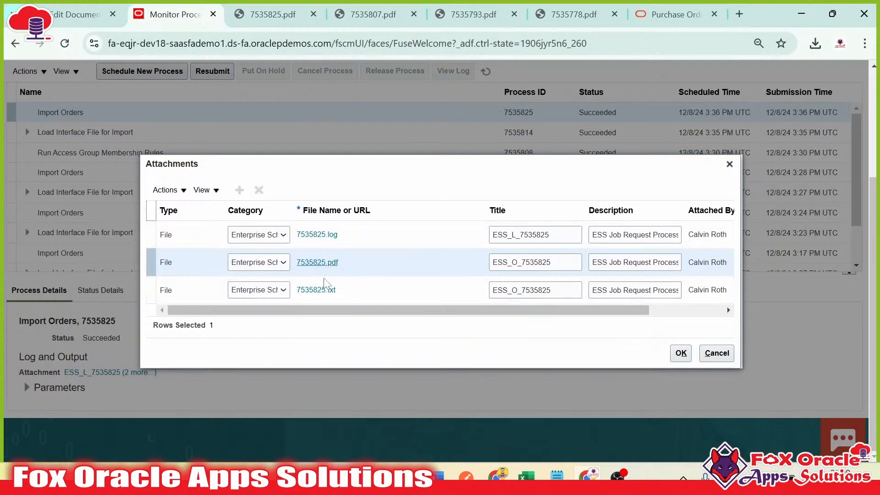
Open the 7535825.txt output attachment and examine the error message and the SHIPPING_UOM_QUANTITY value of the first failed record
{"action": "left_click", "coordinate": [322, 291]}
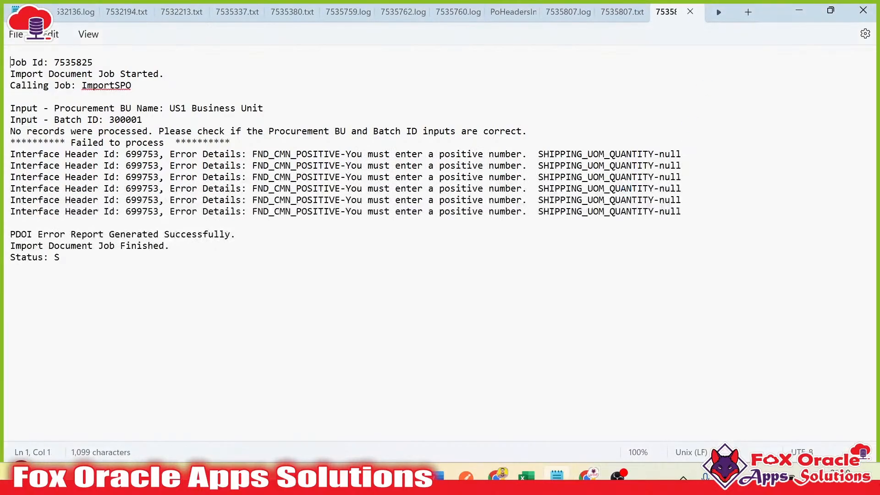
{"action": "left_click", "coordinate": [572, 154]}
{"action": "double_click", "coordinate": [621, 156]}
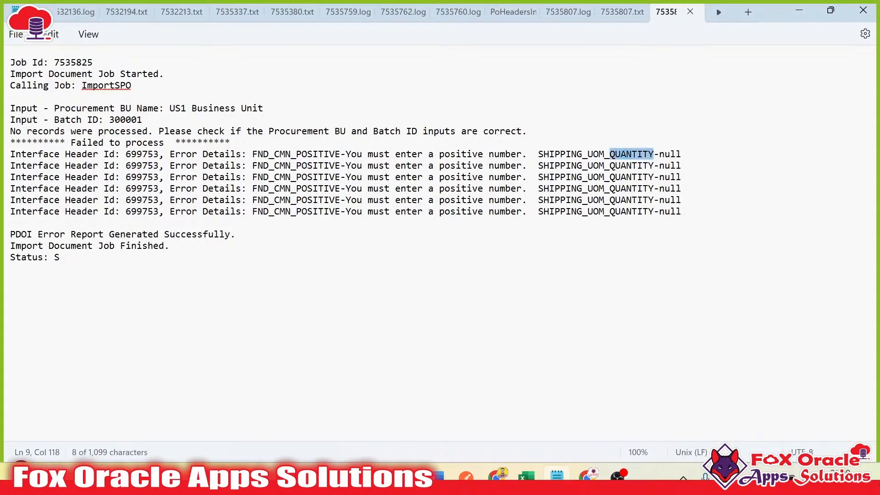
{"action": "left_click", "coordinate": [588, 155]}
{"action": "left_click_drag", "start_coordinate": [539, 155], "coordinate": [687, 154]}
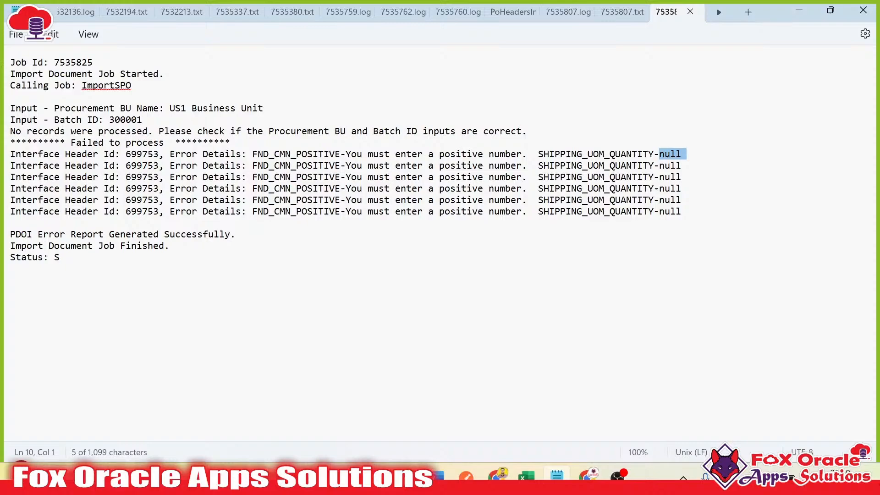
{"action": "left_click_drag", "start_coordinate": [345, 155], "coordinate": [528, 161]}
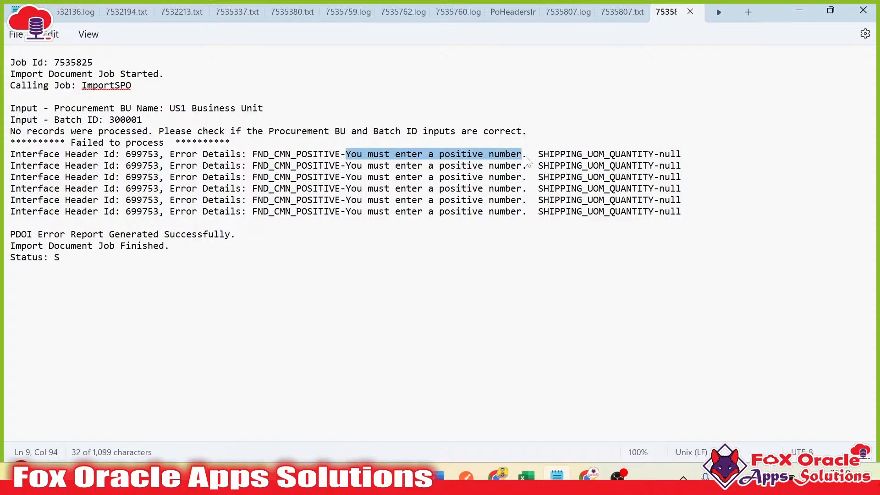
{"action": "left_click", "coordinate": [534, 180]}
Switch to the purchase order template in Excel and review the values in the Quantity column of PO_DISTRIBUTIONS_INTERFACE
{"action": "key", "text": "alt+Tab"}
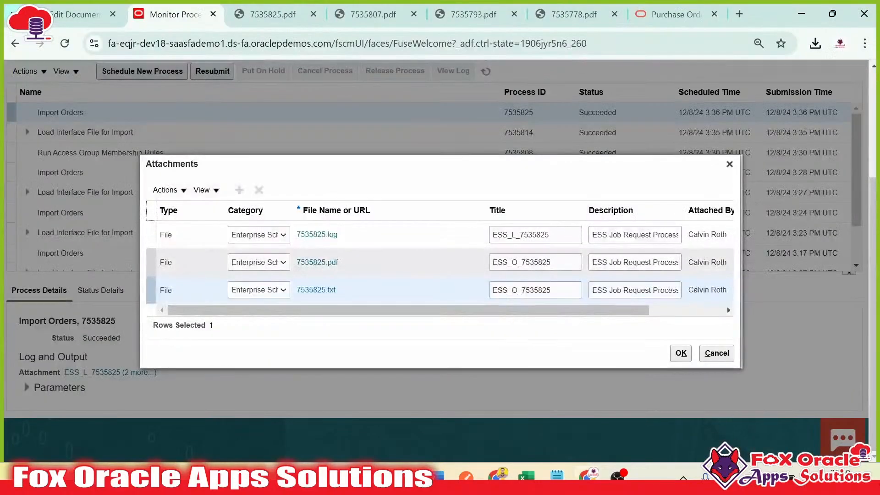
{"action": "key", "text": "alt+Tab"}
{"action": "key", "text": "alt+Tab"}
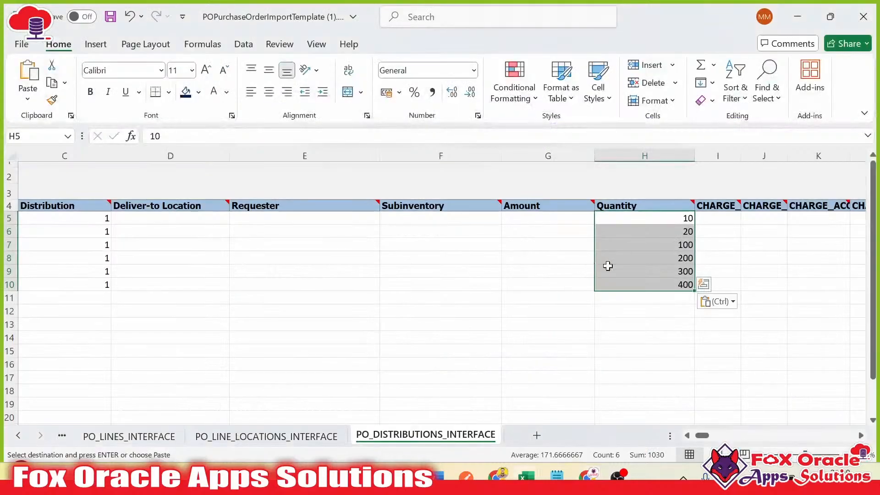
{"action": "left_click_drag", "start_coordinate": [664, 222], "coordinate": [663, 274]}
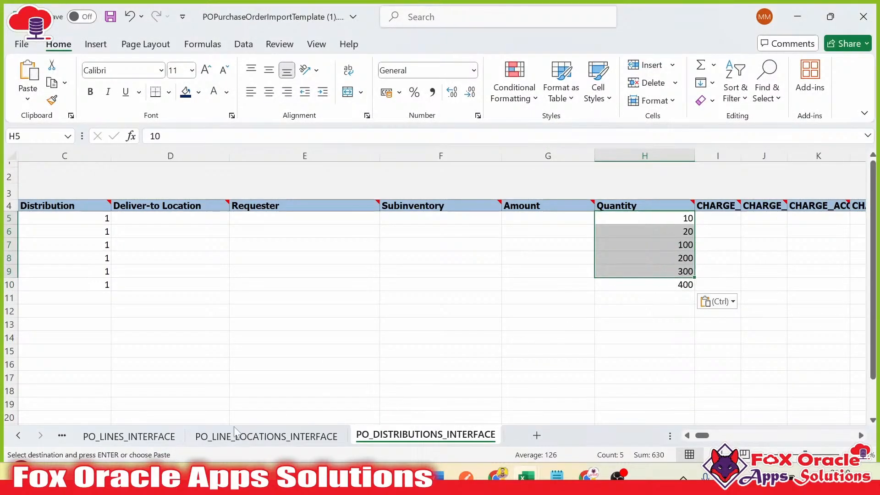
Change the Batch ID of purchase order header POH01 on PO_HEADERS_INTERFACE to 300002
{"action": "left_click", "coordinate": [67, 436]}
{"action": "left_click", "coordinate": [67, 435]}
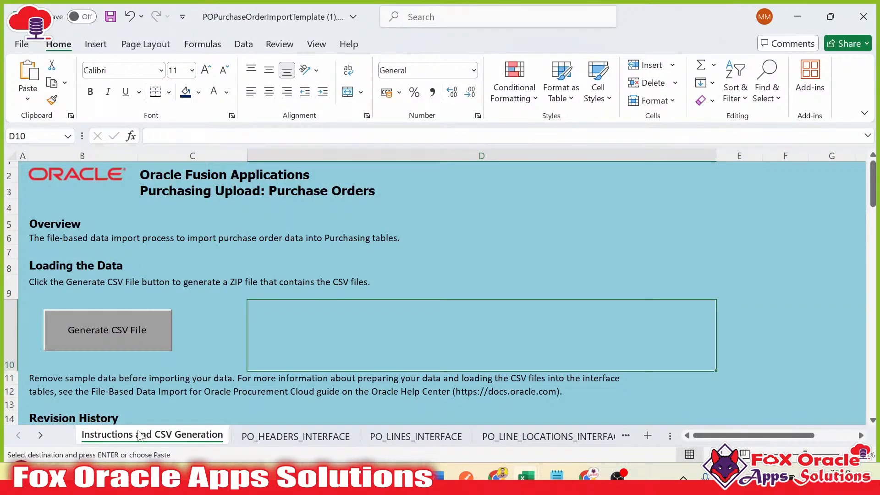
{"action": "left_click", "coordinate": [284, 435]}
{"action": "left_click", "coordinate": [259, 258]}
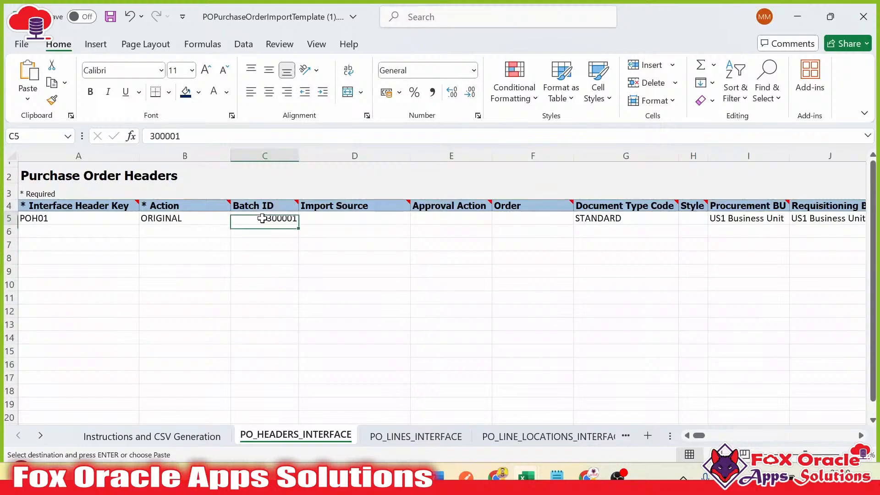
{"action": "double_click", "coordinate": [268, 218]}
{"action": "key", "text": "Right"}
{"action": "key", "text": "Right"}
{"action": "key", "text": "Right"}
{"action": "key", "text": "Right"}
{"action": "key", "text": "Right"}
{"action": "key", "text": "shift+Right"}
{"action": "type", "text": "2"}
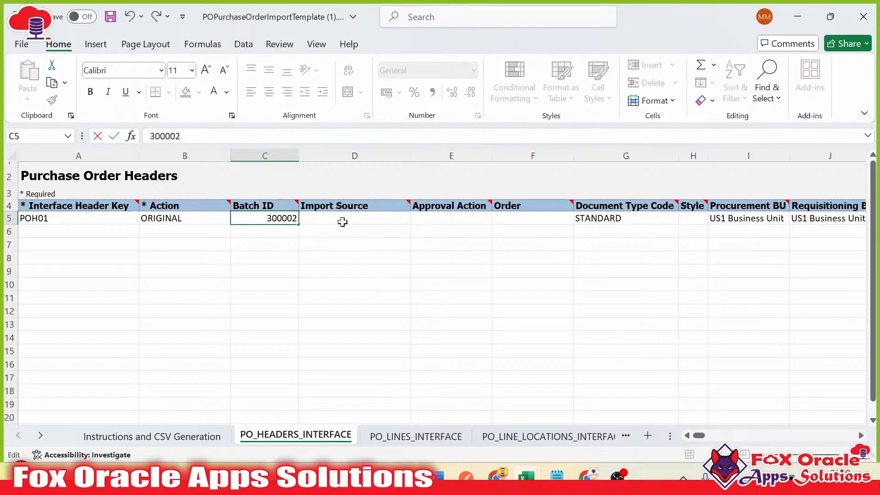
{"action": "left_click", "coordinate": [338, 236]}
{"action": "double_click", "coordinate": [263, 218]}
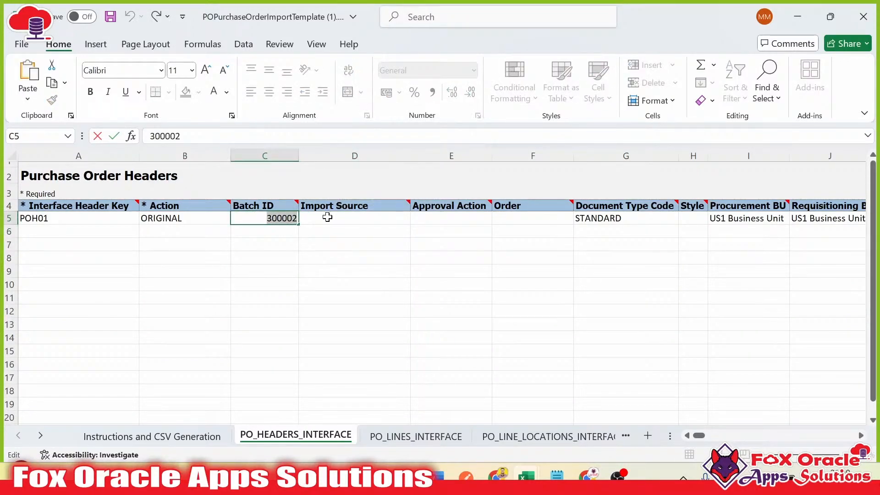
Generate the CSV files from the purchase order template and save the ZIP as PO Load FBDI 08-12-2024 05.zip in the 08-12-2024 folder
{"action": "left_click", "coordinate": [274, 297]}
{"action": "left_click", "coordinate": [167, 435]}
{"action": "left_click", "coordinate": [136, 338]}
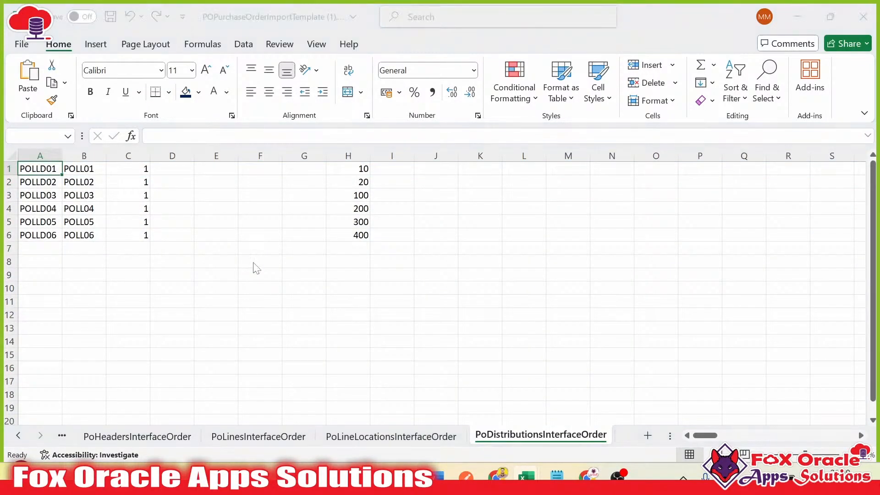
{"action": "scroll", "coordinate": [221, 192], "scroll_direction": "right", "scroll_amount": 3}
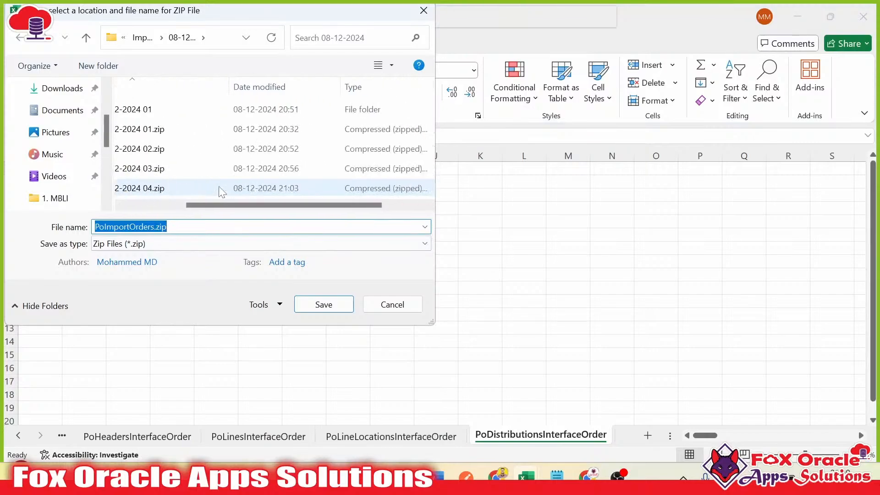
{"action": "scroll", "coordinate": [222, 192], "scroll_direction": "left", "scroll_amount": 3}
{"action": "left_click", "coordinate": [232, 188]}
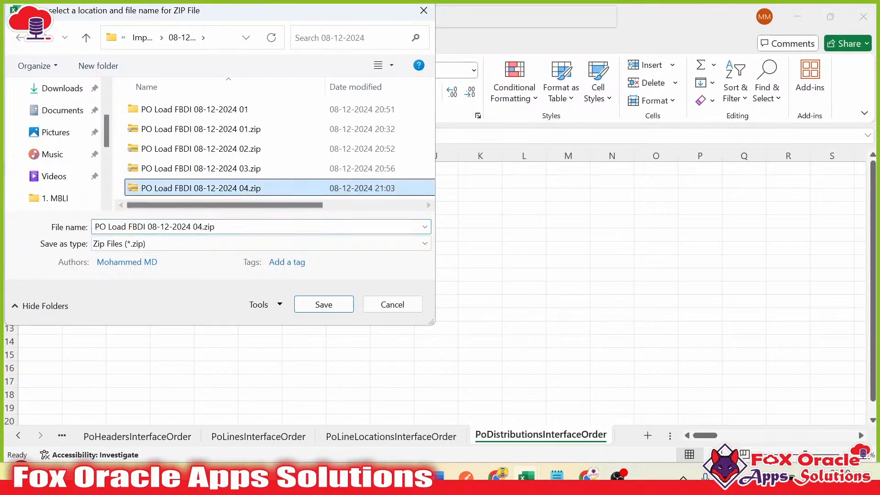
{"action": "left_click", "coordinate": [196, 227]}
{"action": "left_click", "coordinate": [195, 227]}
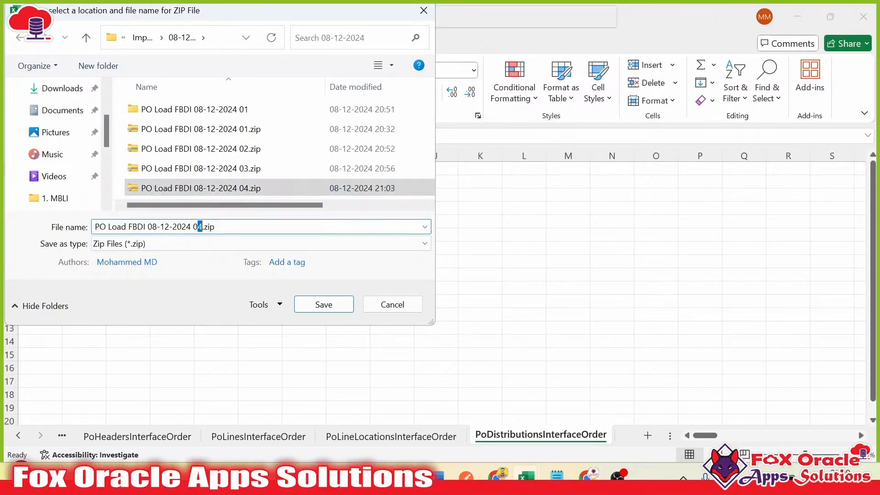
{"action": "type", "text": "5"}
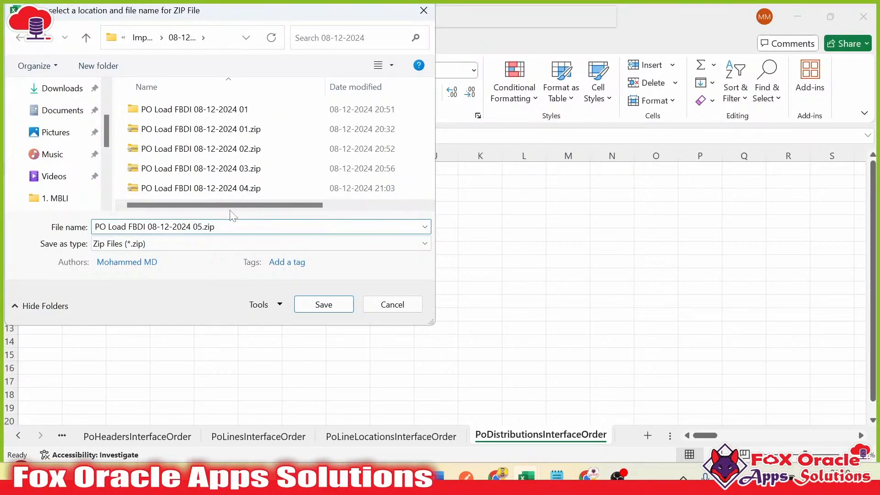
{"action": "left_click", "coordinate": [338, 305]}
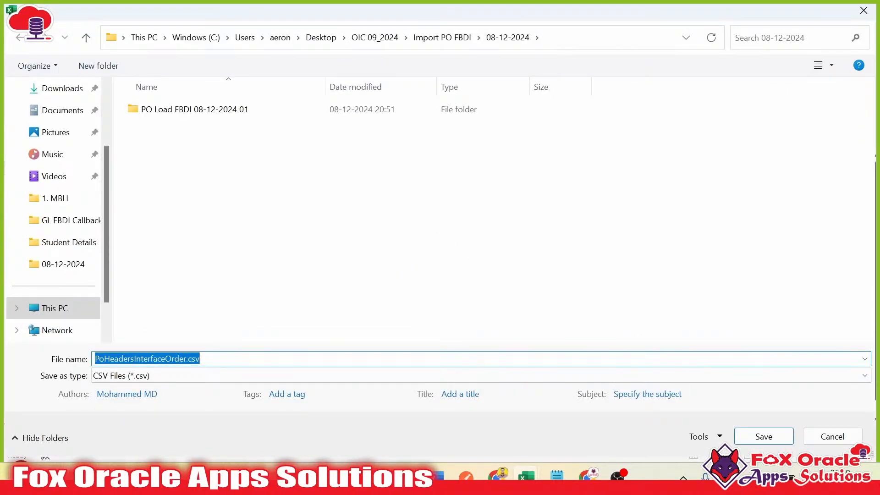
Save the headers, lines, line locations and distributions interface CSV files under their suggested names in the 08-12-2024 folder
{"action": "left_click", "coordinate": [745, 441]}
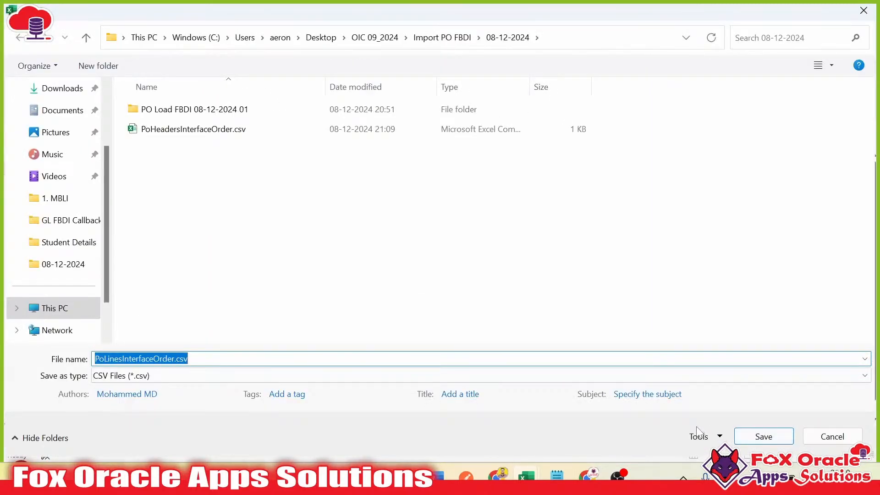
{"action": "left_click", "coordinate": [752, 438]}
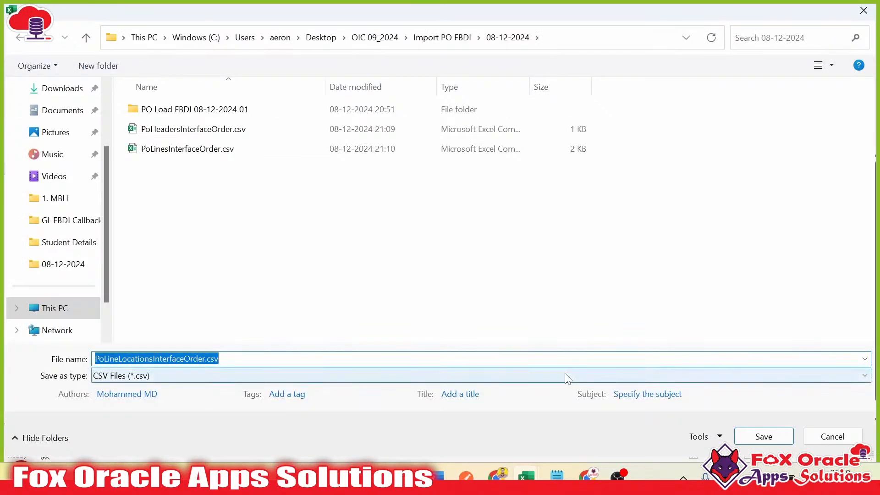
{"action": "left_click", "coordinate": [764, 436]}
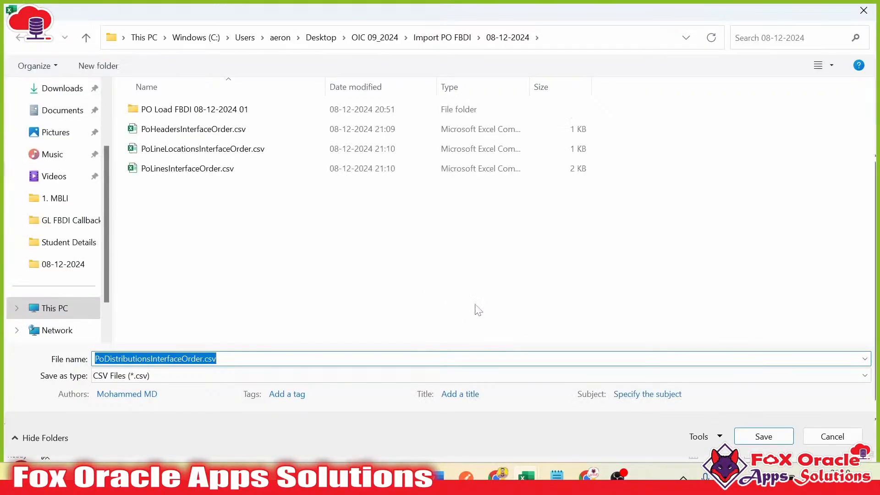
{"action": "left_click", "coordinate": [763, 438]}
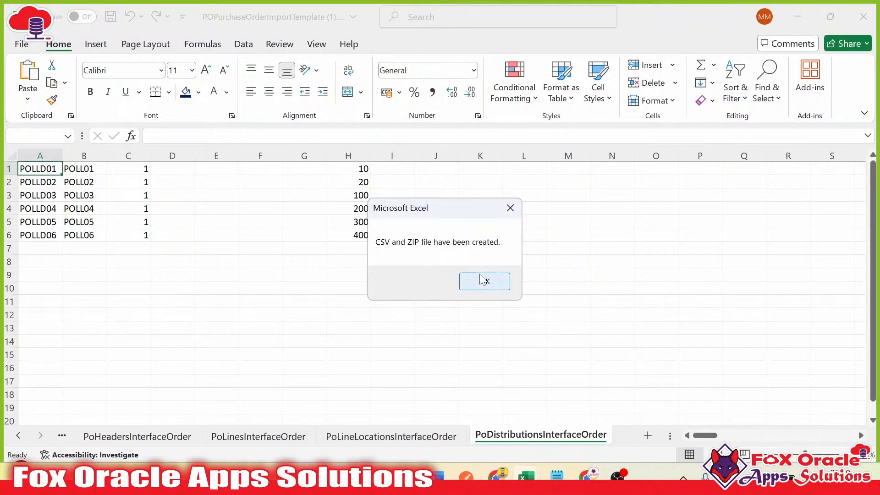
{"action": "left_click", "coordinate": [482, 288]}
{"action": "left_click", "coordinate": [419, 309]}
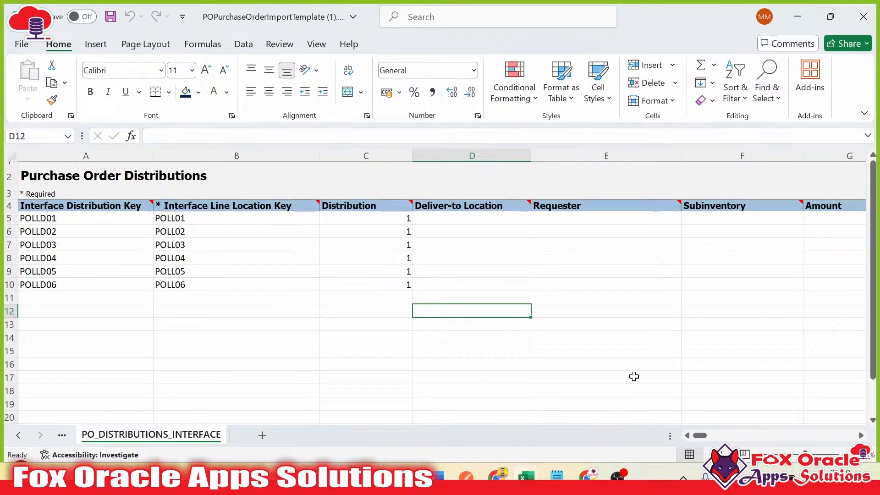
{"action": "left_click", "coordinate": [373, 336]}
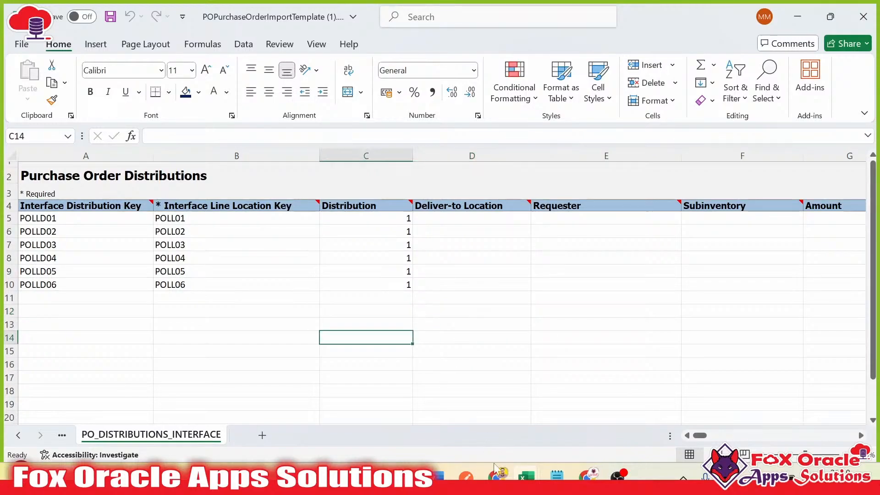
Switch to the Oracle Scheduled Processes page in the browser and start a new Load Interface File for Import job
{"action": "mouse_move", "coordinate": [527, 477]}
{"action": "left_click", "coordinate": [592, 384]}
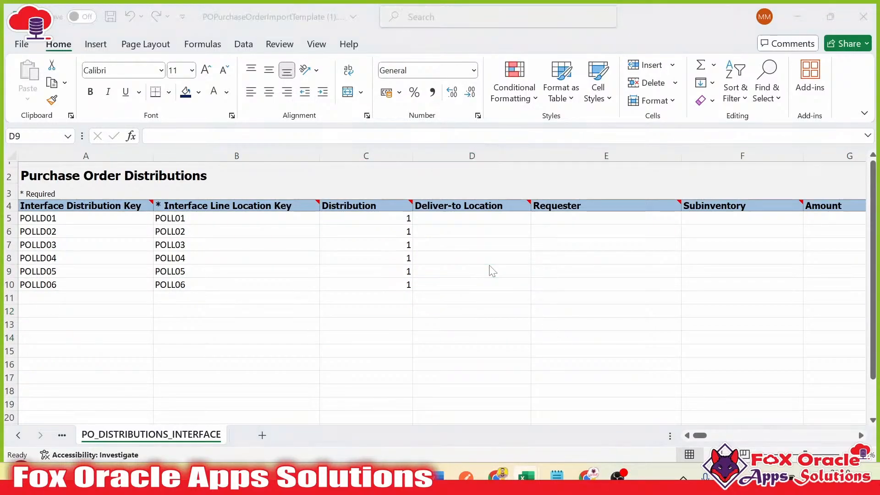
{"action": "key", "text": "alt+Tab"}
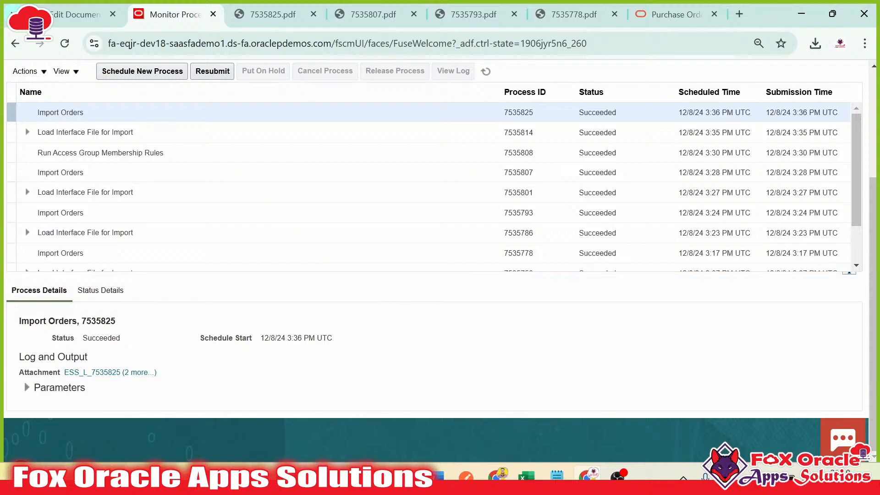
{"action": "scroll", "coordinate": [149, 243], "scroll_direction": "up", "scroll_amount": 3}
{"action": "left_click", "coordinate": [183, 232]}
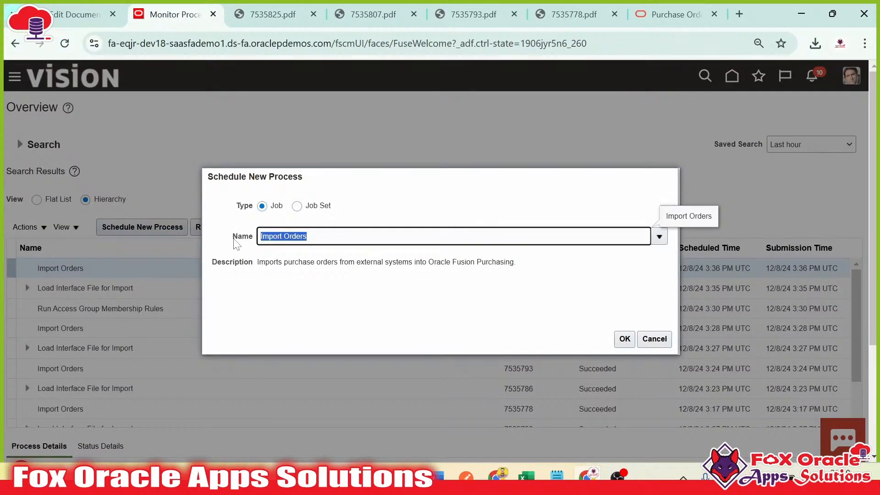
{"action": "type", "text": "L"}
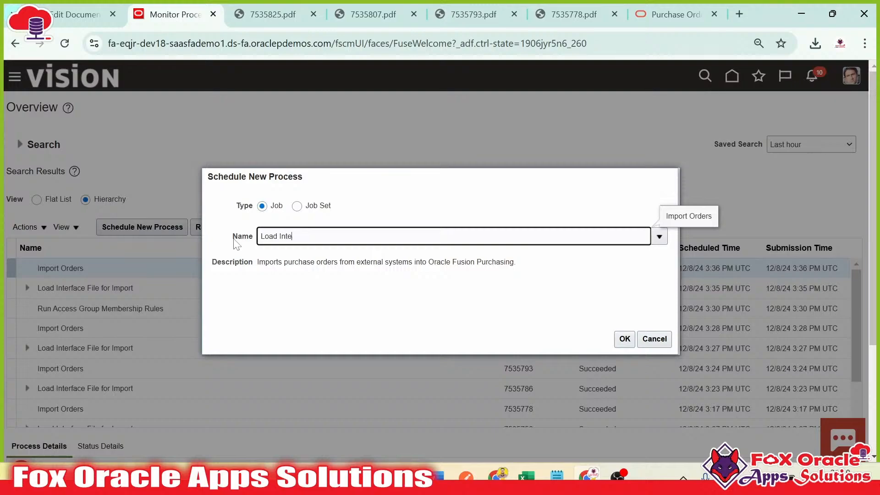
{"action": "type", "text": "oad Inte"}
{"action": "key", "text": "Tab"}
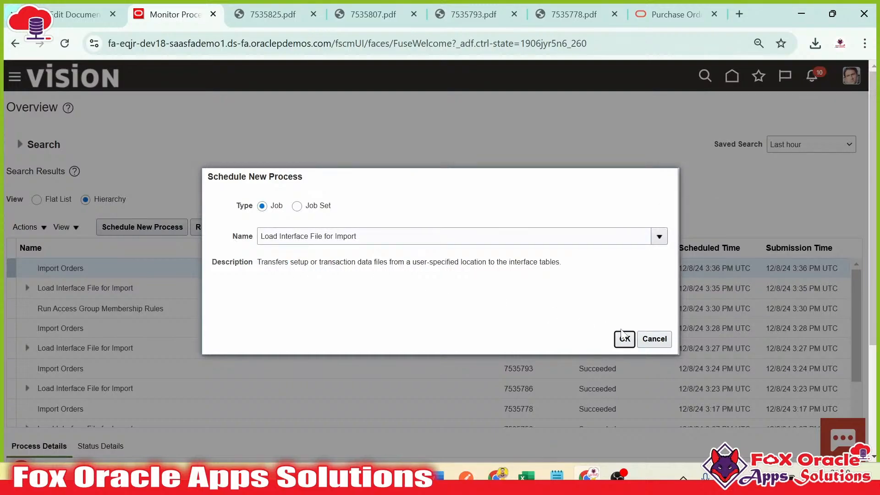
{"action": "left_click", "coordinate": [622, 335]}
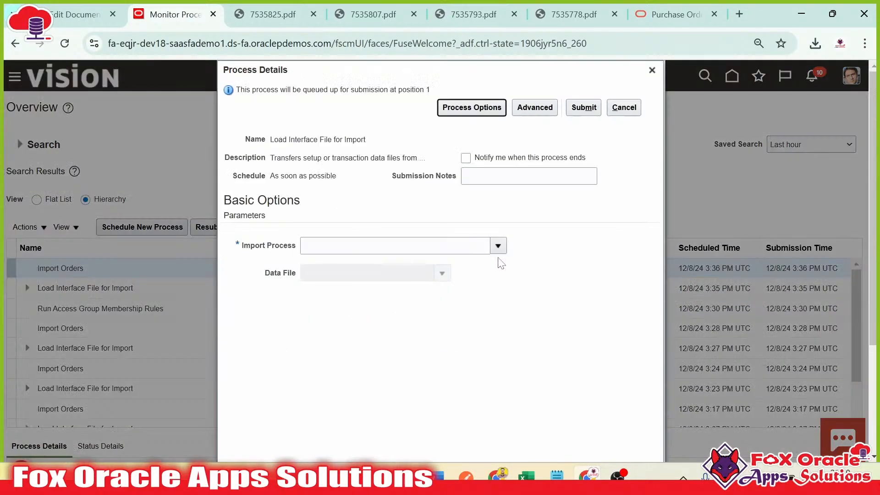
Search for Import Orders and select it as the import process for the load job
{"action": "left_click", "coordinate": [499, 246]}
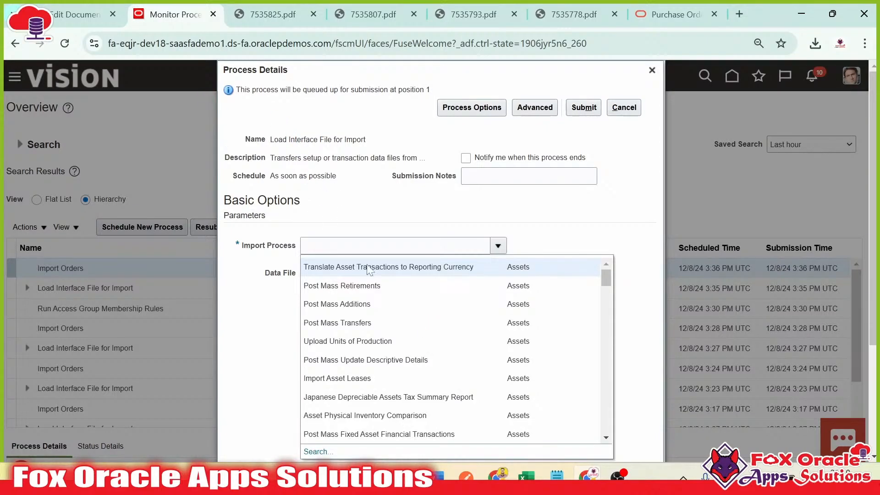
{"action": "scroll", "coordinate": [369, 271], "scroll_direction": "down", "scroll_amount": 5}
{"action": "left_click", "coordinate": [327, 301]}
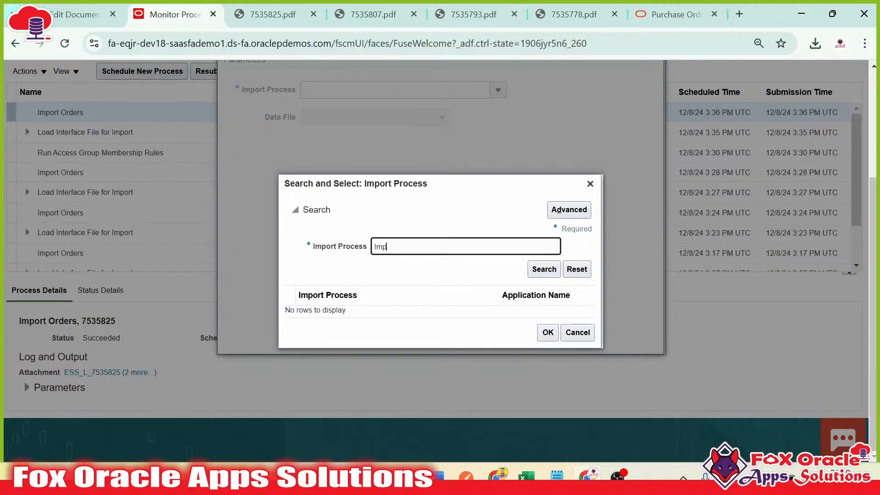
{"action": "type", "text": "Ord"}
{"action": "key", "text": "ctrl+a"}
{"action": "type", "text": "Import Orders"}
{"action": "key", "text": "Tab"}
{"action": "left_click", "coordinate": [542, 269]}
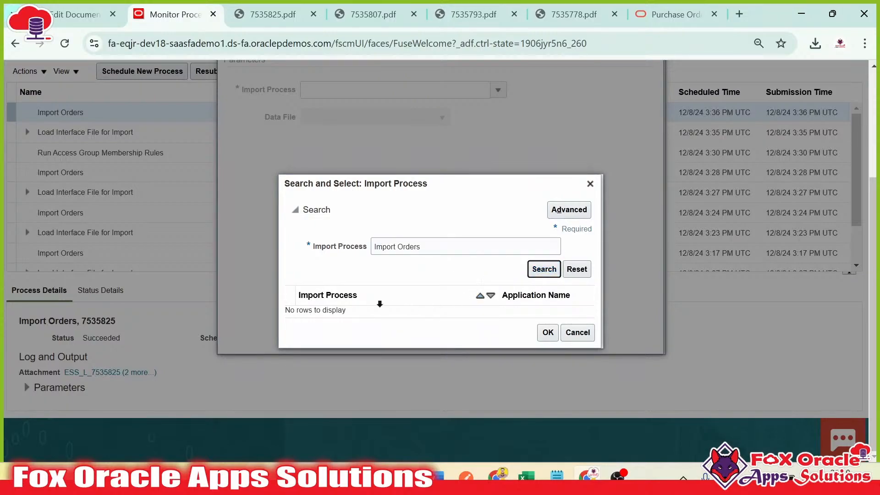
{"action": "left_click", "coordinate": [348, 312]}
{"action": "left_click", "coordinate": [548, 339]}
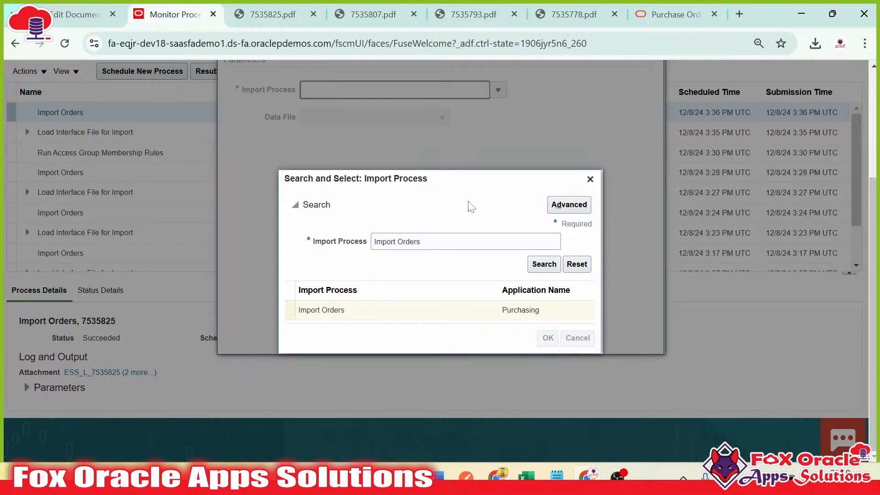
Upload PO Load FBDI 08-12-2024 05.zip as the data file for the load job
{"action": "scroll", "coordinate": [448, 207], "scroll_direction": "up", "scroll_amount": 1}
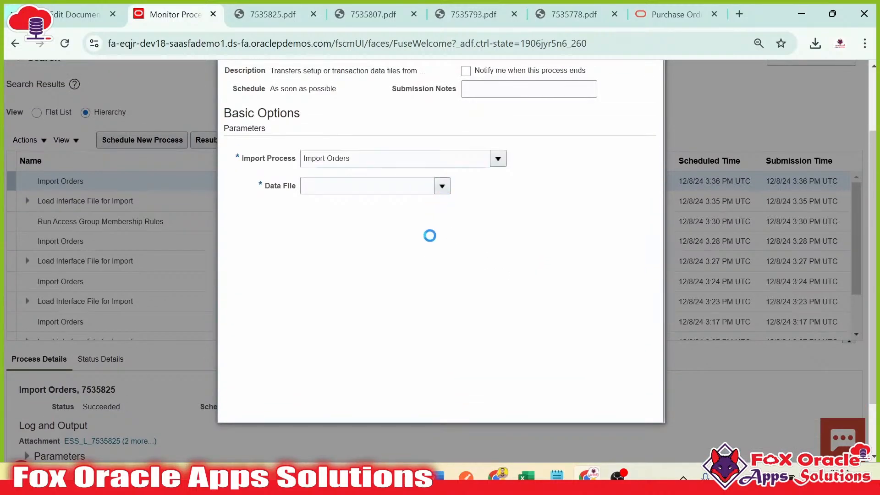
{"action": "left_click", "coordinate": [328, 408]}
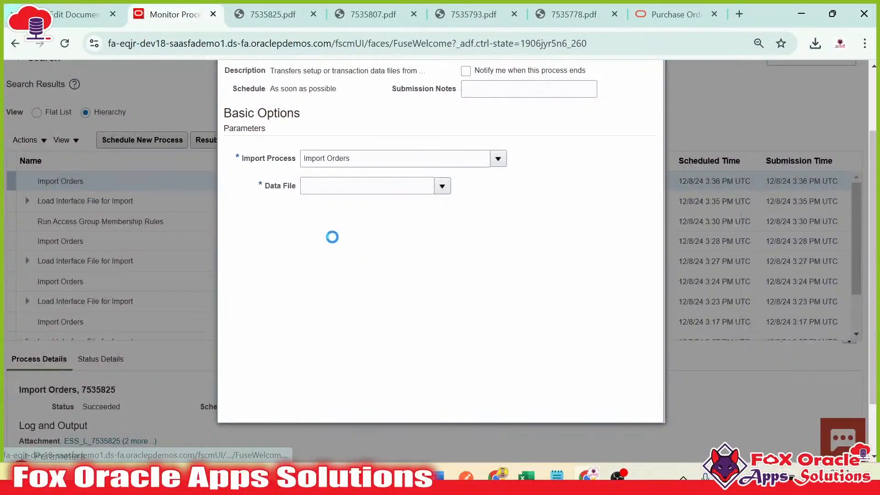
{"action": "left_click", "coordinate": [393, 258]}
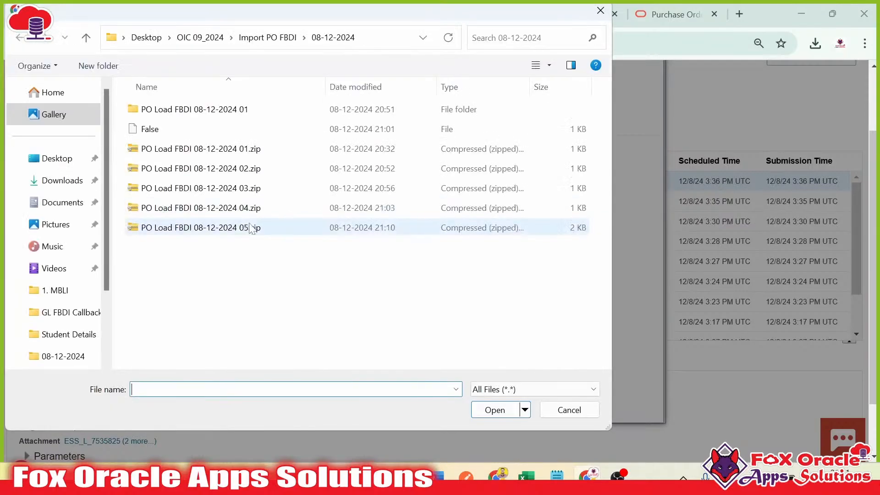
{"action": "left_click", "coordinate": [218, 229]}
{"action": "key", "text": "Return"}
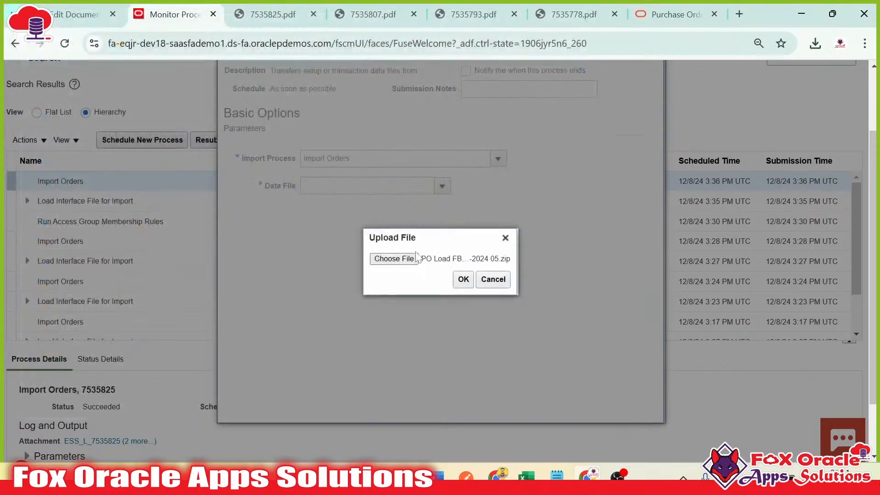
{"action": "left_click", "coordinate": [463, 279]}
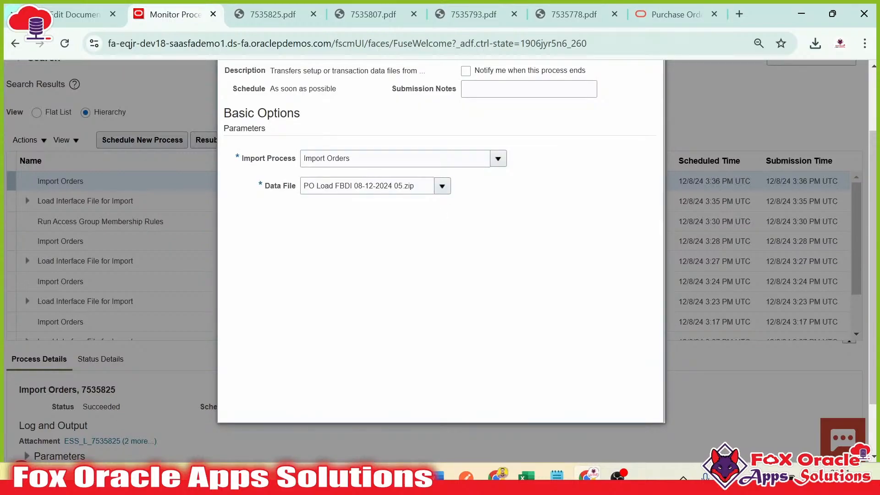
Submit the Load Interface File for Import process and acknowledge the confirmation
{"action": "scroll", "coordinate": [372, 221], "scroll_direction": "up", "scroll_amount": 2}
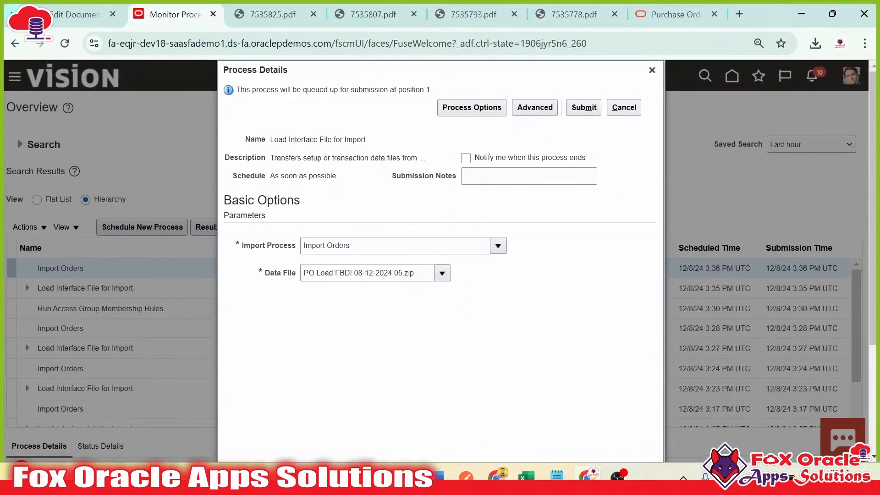
{"action": "left_click", "coordinate": [582, 109]}
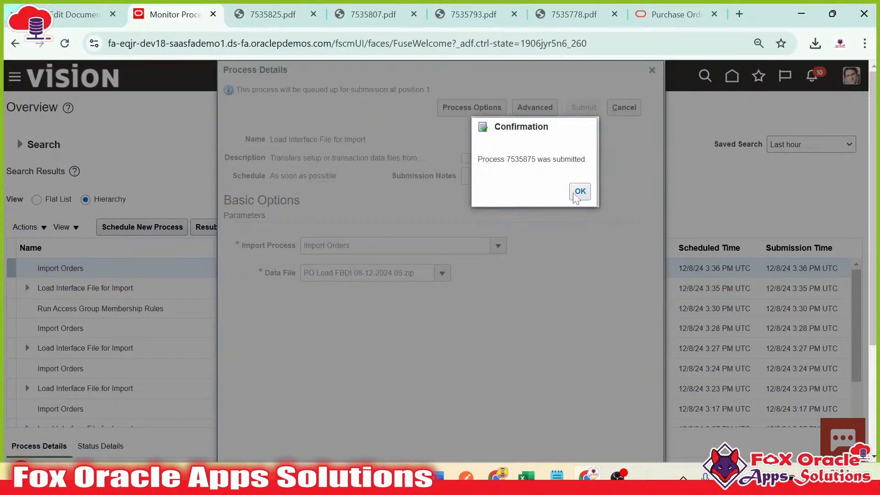
{"action": "left_click", "coordinate": [578, 191]}
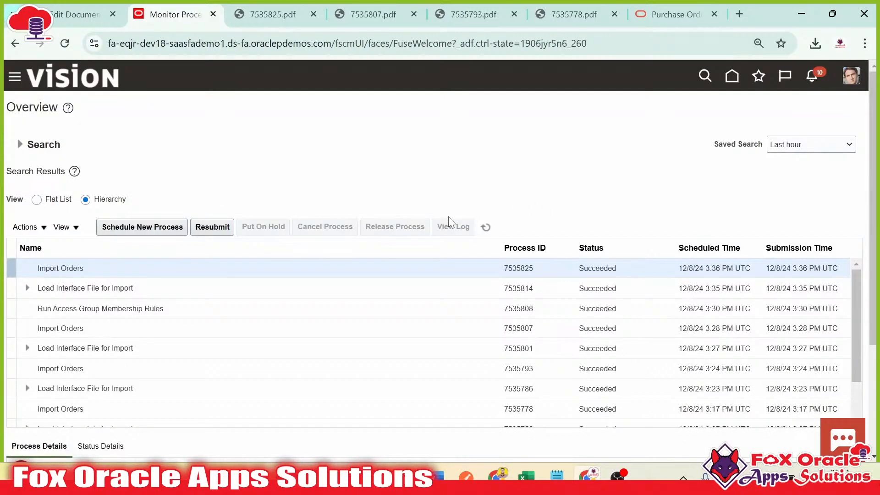
Refresh the process list and expand the newest Load Interface File for Import job to check the status of its child processes
{"action": "left_click", "coordinate": [486, 227]}
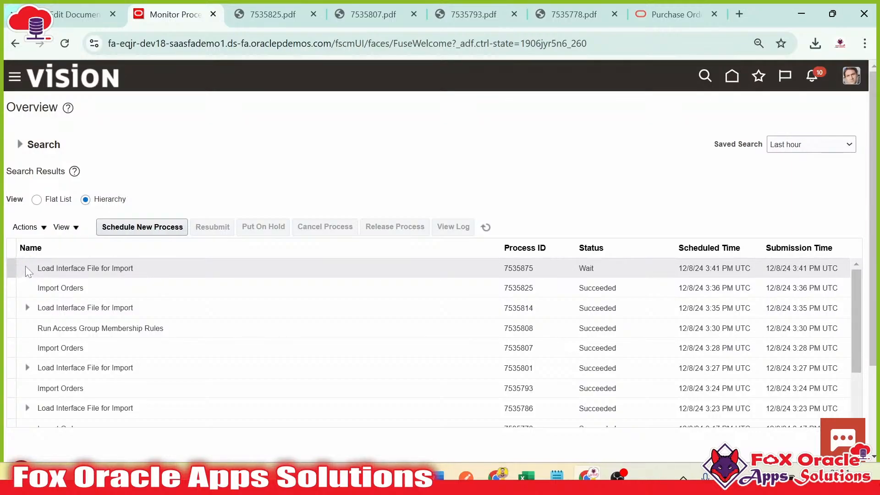
{"action": "left_click", "coordinate": [486, 228]}
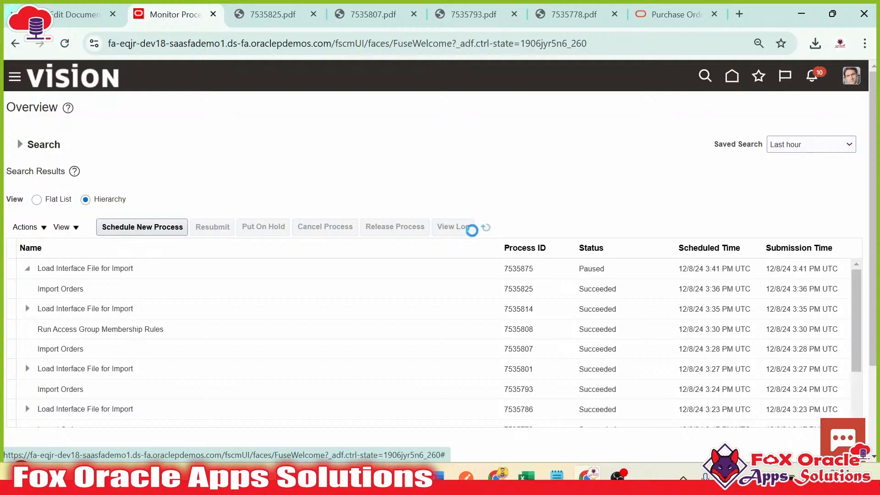
{"action": "left_click", "coordinate": [28, 269]}
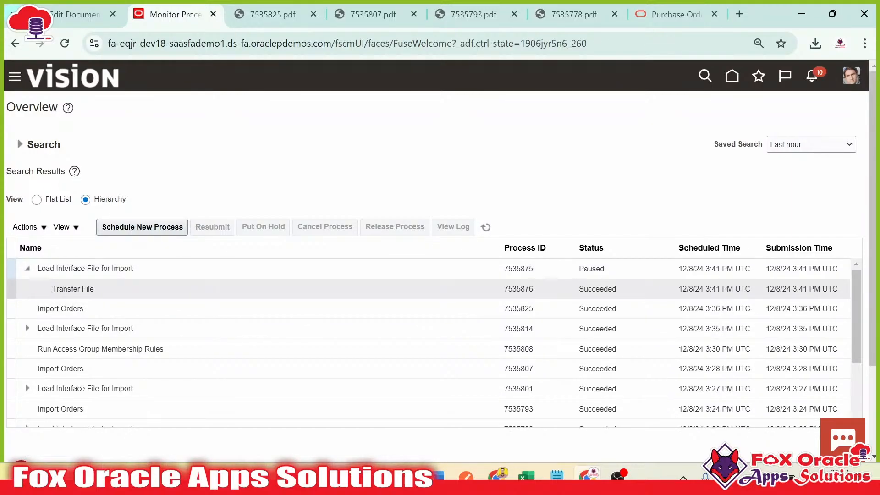
{"action": "left_click", "coordinate": [486, 227]}
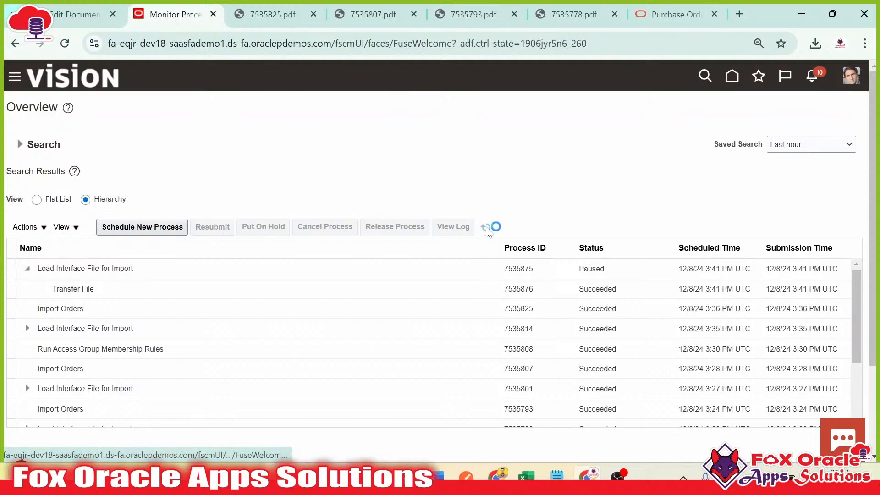
{"action": "left_click", "coordinate": [28, 272]}
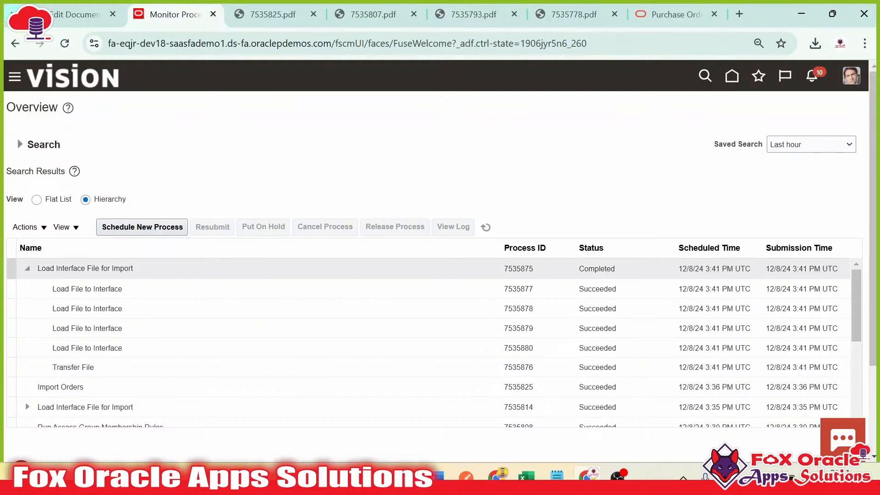
Refresh the process list and start scheduling a new process with the Import Orders job
{"action": "left_click", "coordinate": [487, 229]}
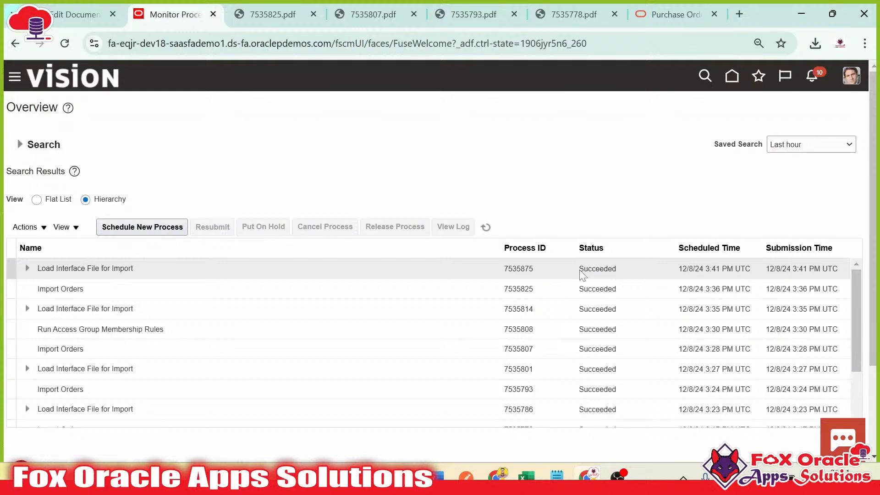
{"action": "left_click", "coordinate": [156, 230]}
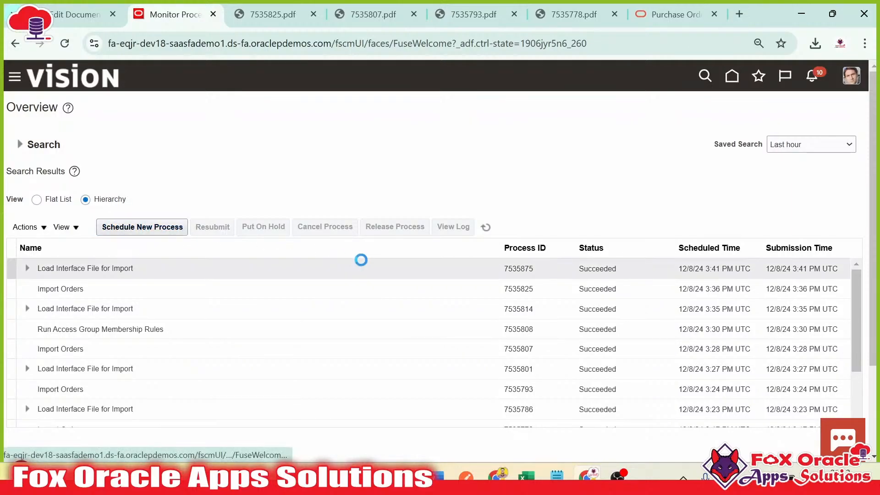
{"action": "left_click", "coordinate": [238, 239]}
{"action": "type", "text": "Import Orders"}
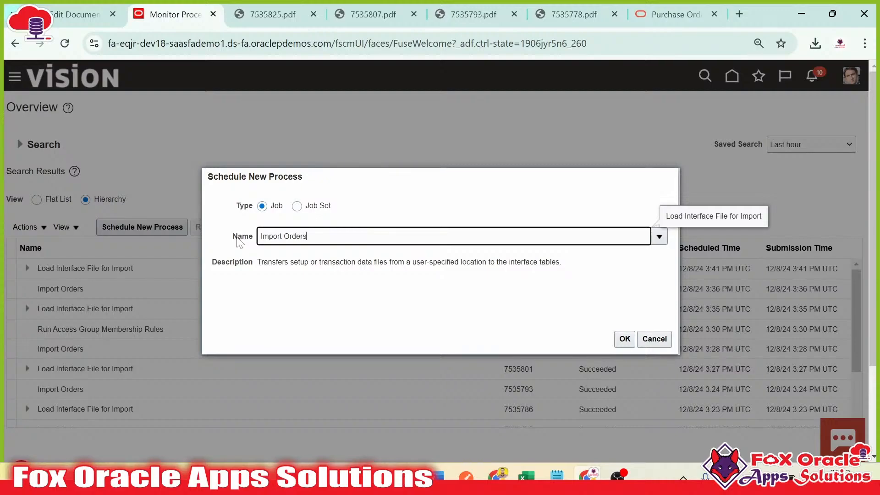
{"action": "key", "text": "Tab"}
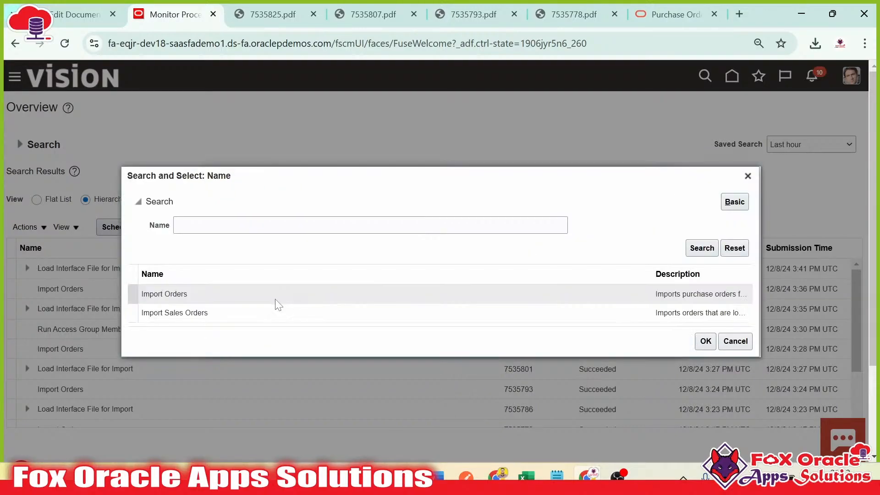
{"action": "left_click", "coordinate": [243, 298]}
{"action": "double_click", "coordinate": [670, 293]}
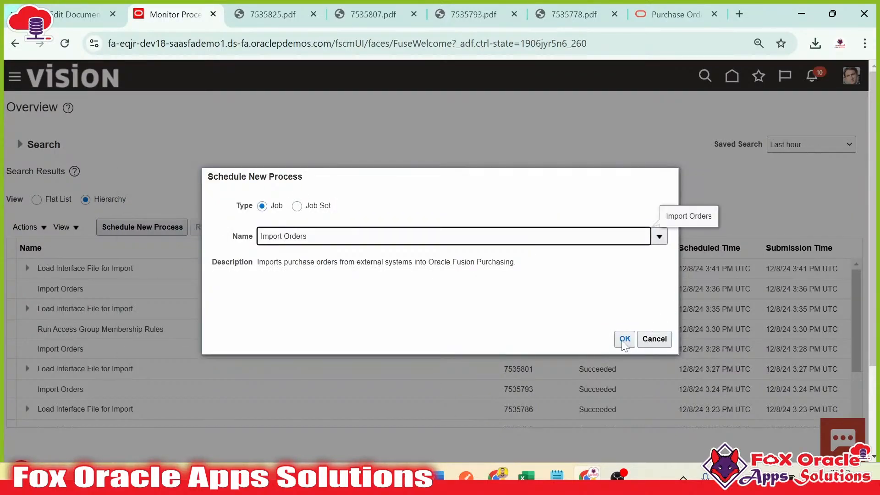
{"action": "left_click", "coordinate": [624, 339]}
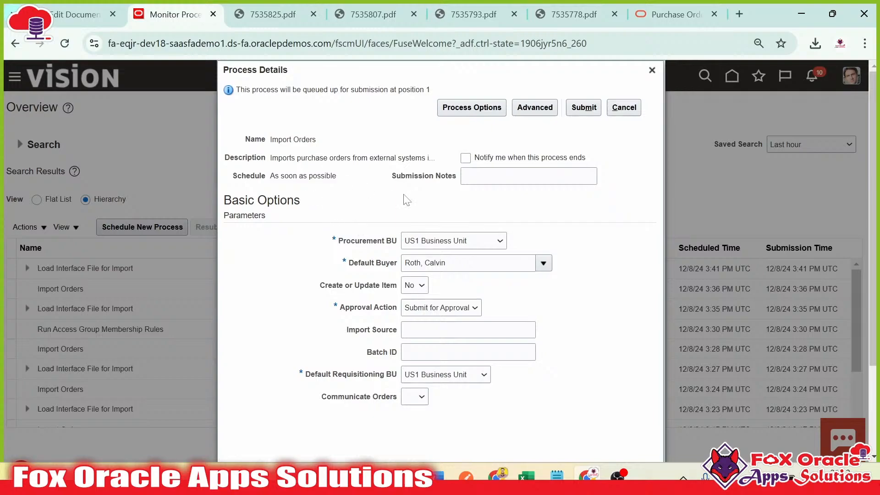
Set the Batch ID to 300002, submit the Import Orders process and acknowledge the confirmation
{"action": "left_click", "coordinate": [468, 352]}
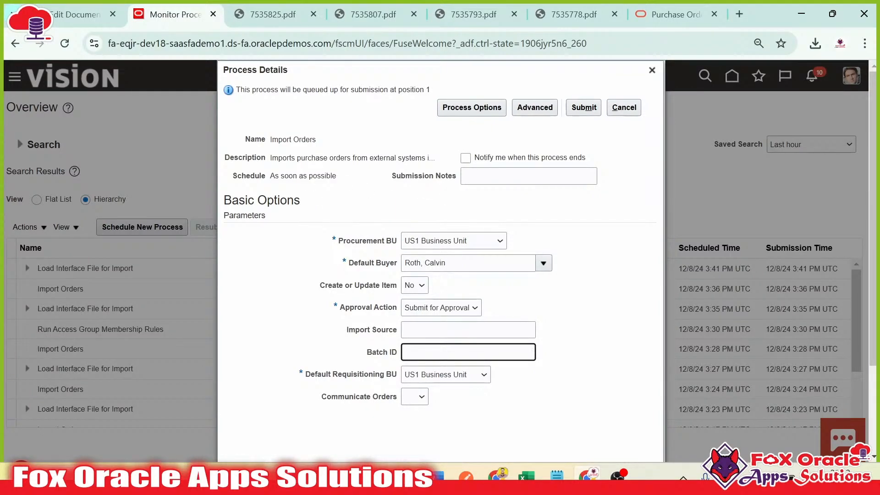
{"action": "key", "text": "super+v"}
{"action": "left_click", "coordinate": [607, 180]}
{"action": "left_click", "coordinate": [584, 110]}
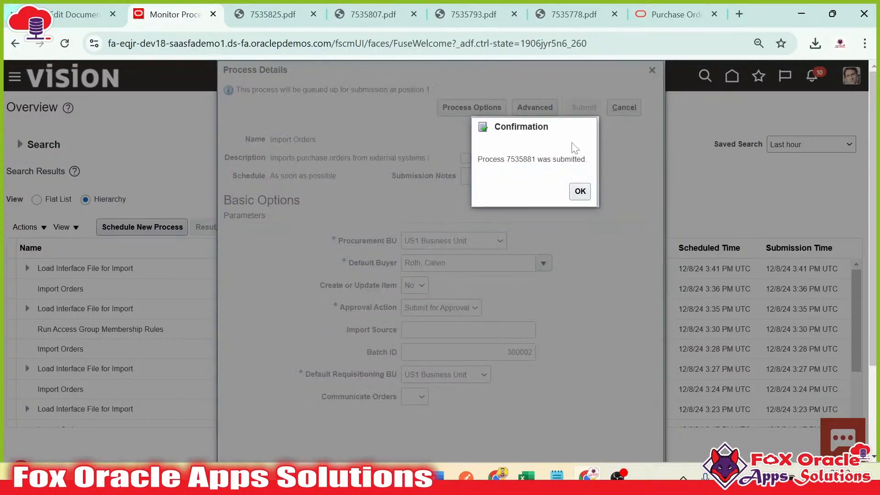
{"action": "left_click", "coordinate": [580, 191]}
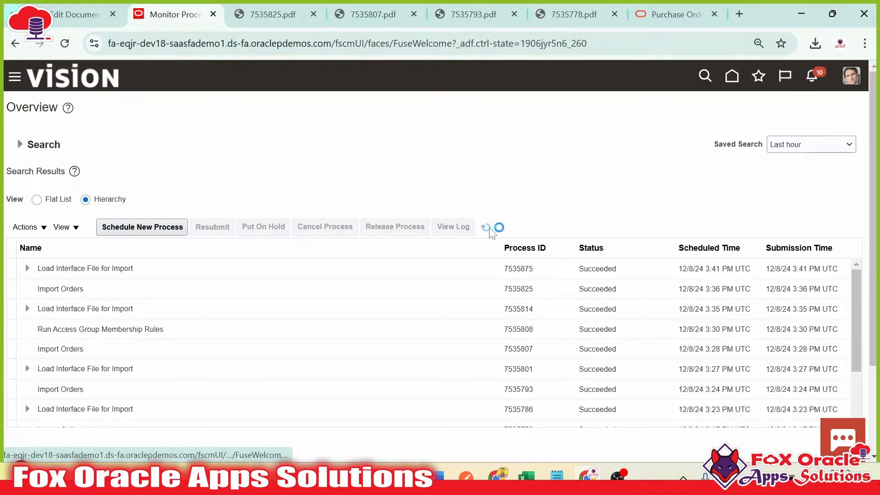
Refresh the process list repeatedly to monitor the status of the newly submitted Import Orders process
{"action": "left_click", "coordinate": [488, 228]}
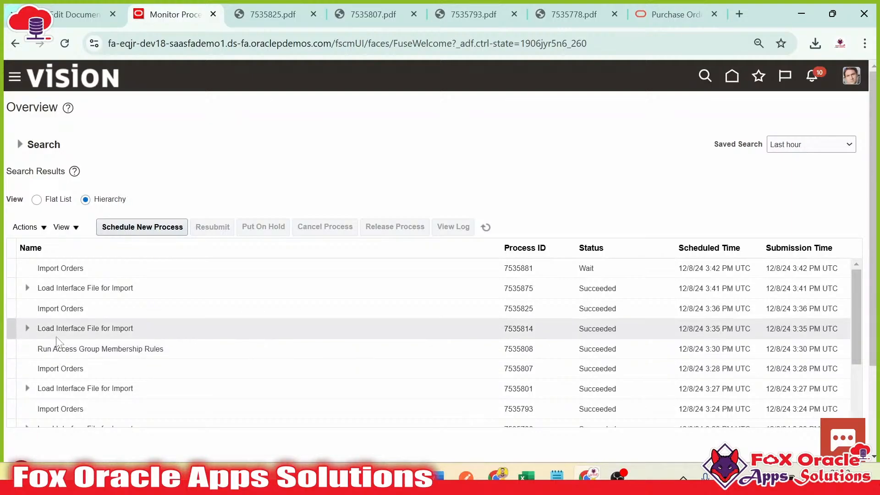
{"action": "left_click", "coordinate": [501, 291]}
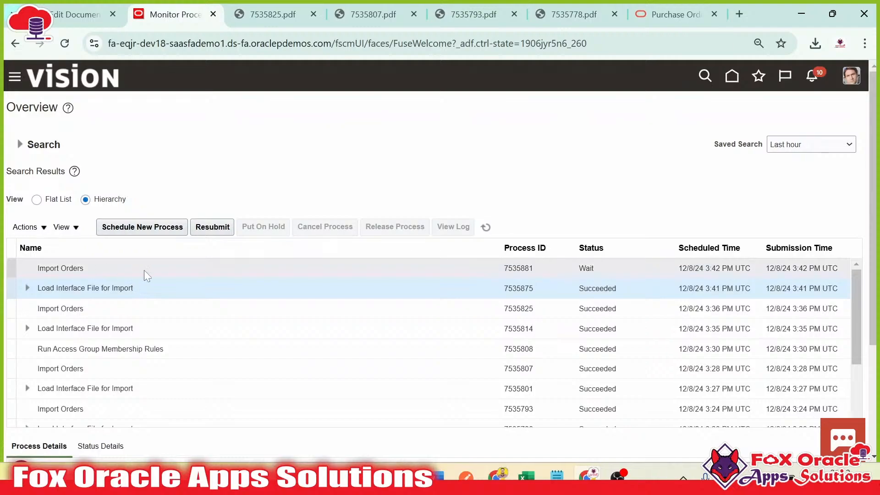
{"action": "left_click", "coordinate": [481, 228]}
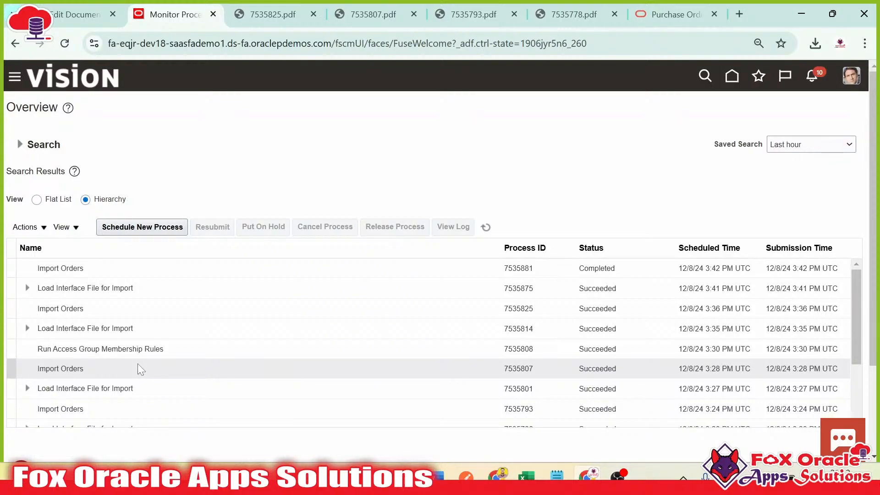
{"action": "left_click", "coordinate": [486, 227]}
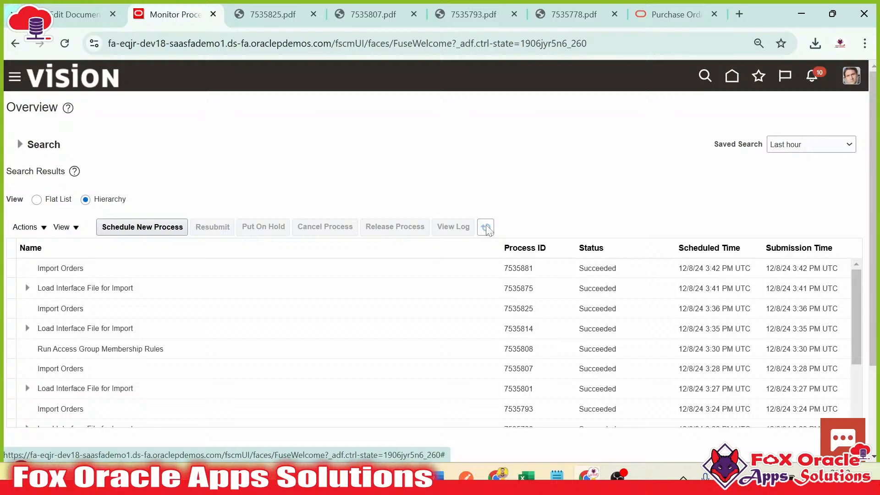
Select the newest Import Orders process and open the full list of its log and output attachments
{"action": "left_click", "coordinate": [185, 270]}
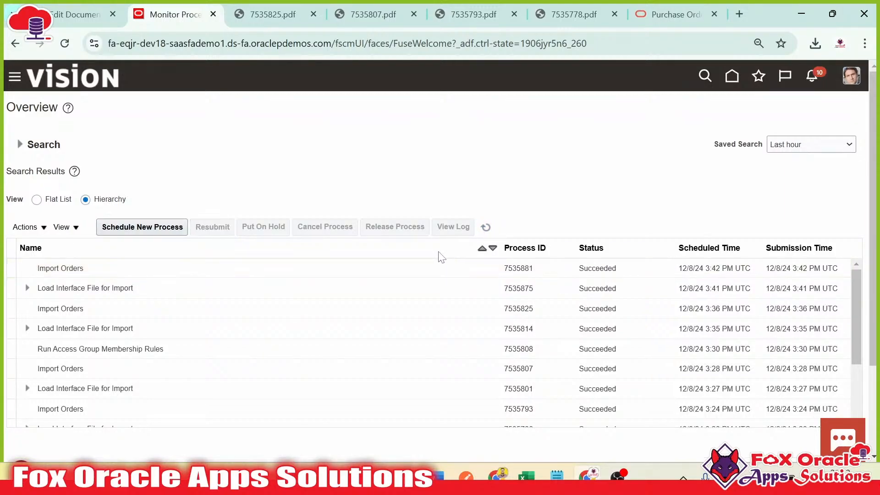
{"action": "left_click", "coordinate": [132, 265]}
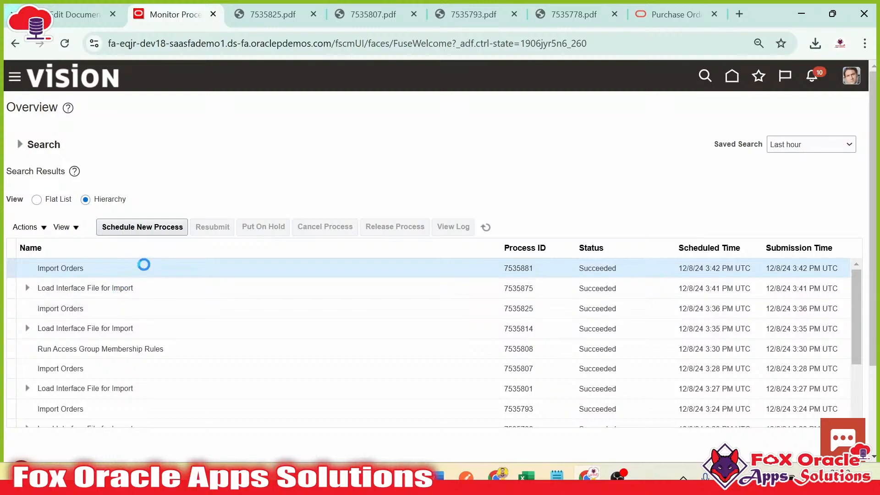
{"action": "scroll", "coordinate": [411, 178], "scroll_direction": "down", "scroll_amount": 3}
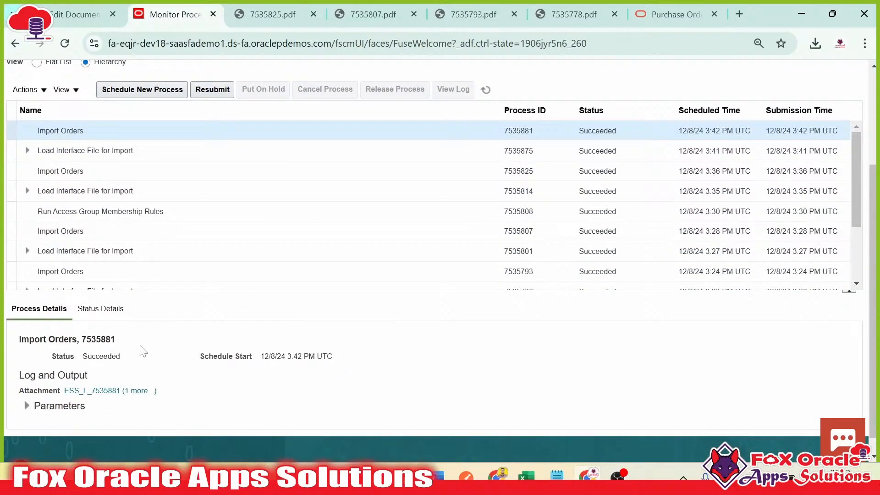
{"action": "scroll", "coordinate": [135, 364], "scroll_direction": "up", "scroll_amount": 2}
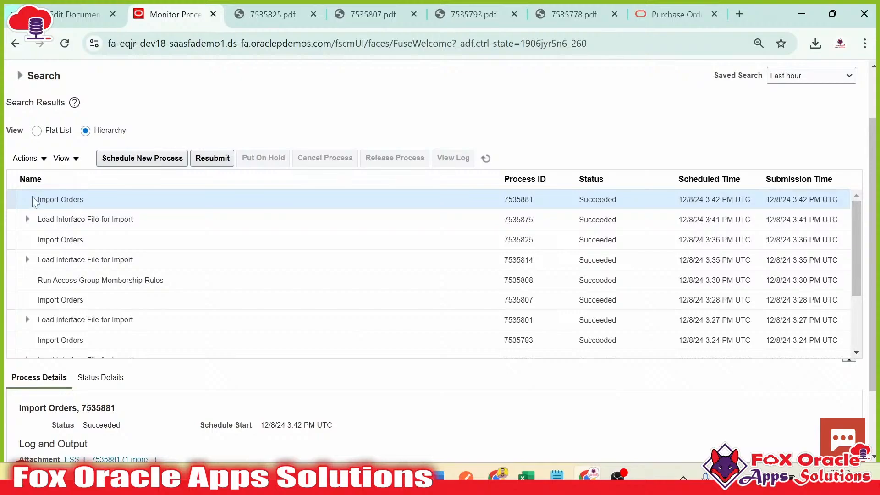
{"action": "scroll", "coordinate": [264, 252], "scroll_direction": "down", "scroll_amount": 3}
{"action": "scroll", "coordinate": [196, 402], "scroll_direction": "down", "scroll_amount": 2}
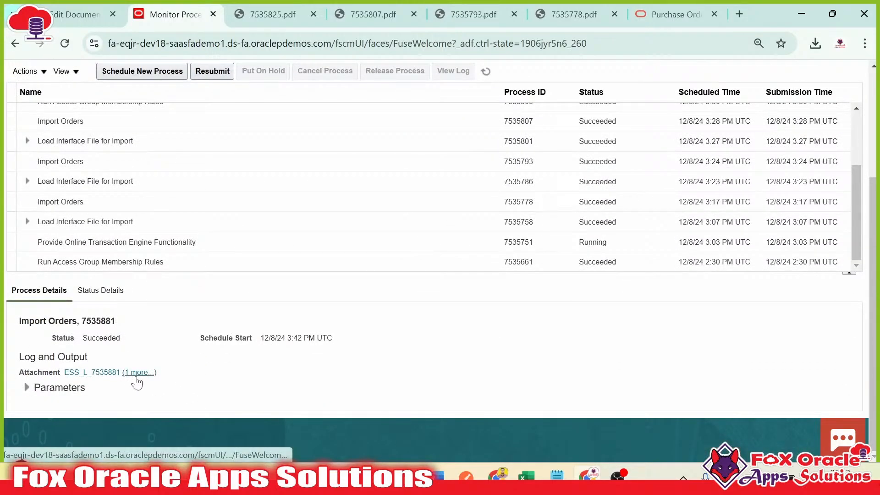
{"action": "left_click", "coordinate": [136, 374]}
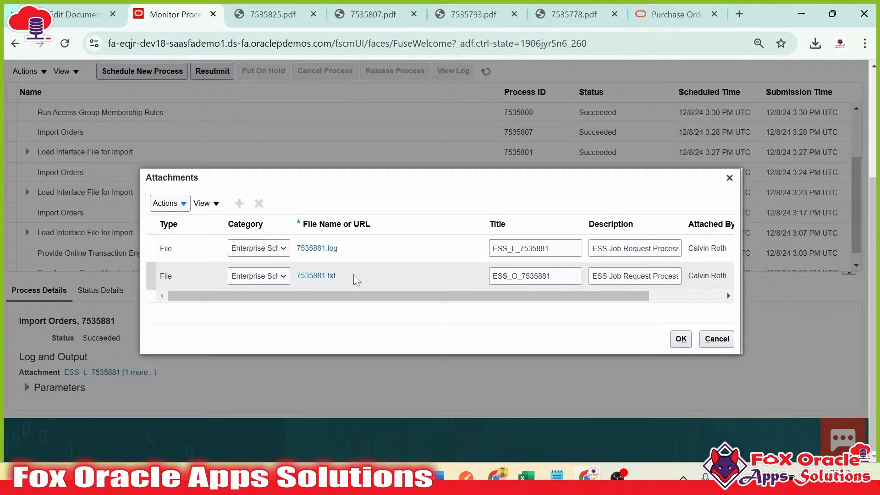
Review the title of the Purchasing Document Import Errors Report in 7535793.pdf and return to the process attachments
{"action": "left_click", "coordinate": [463, 14]}
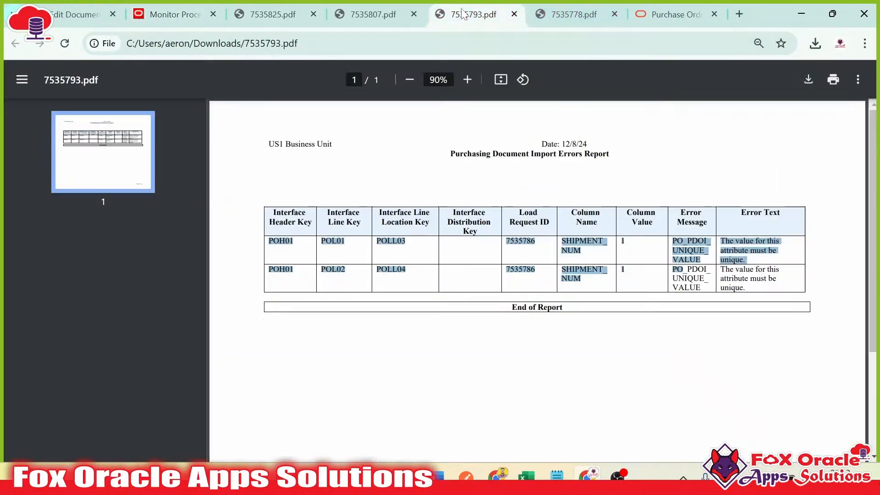
{"action": "left_click", "coordinate": [683, 272]}
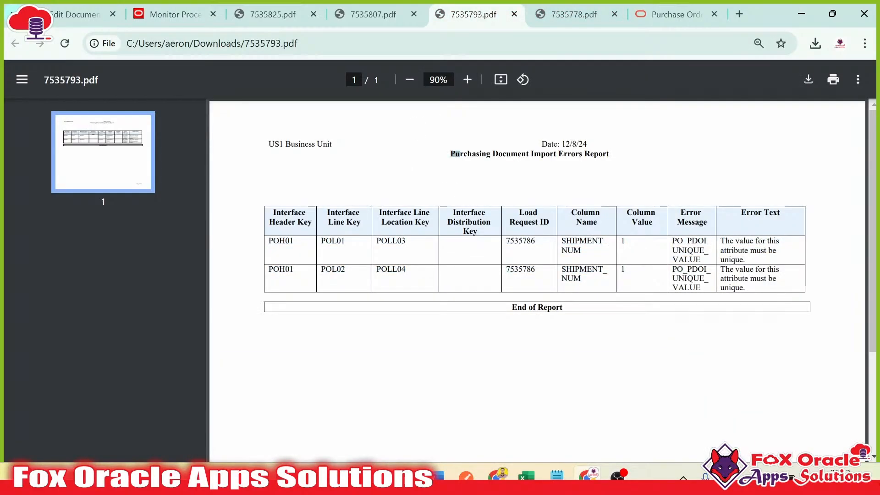
{"action": "left_click_drag", "start_coordinate": [461, 154], "coordinate": [609, 154]}
{"action": "left_click", "coordinate": [610, 159]}
{"action": "left_click_drag", "start_coordinate": [450, 154], "coordinate": [609, 155]}
{"action": "left_click", "coordinate": [527, 156]}
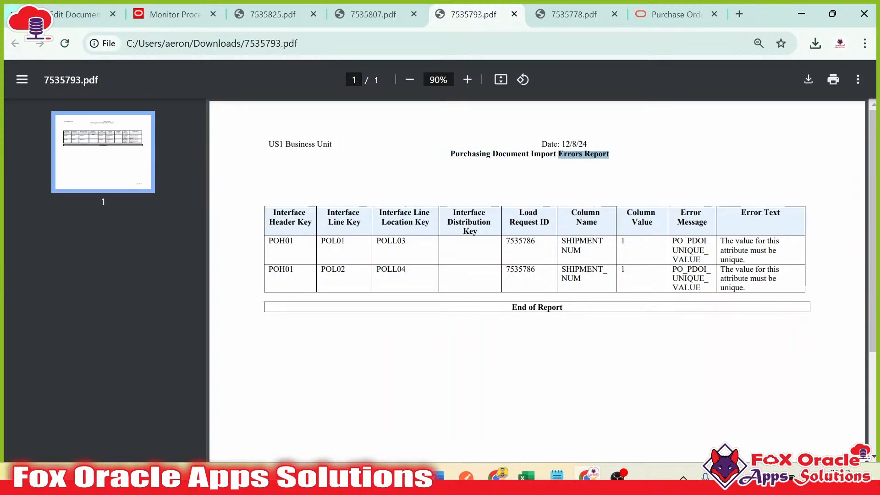
{"action": "left_click", "coordinate": [609, 157]}
{"action": "left_click_drag", "start_coordinate": [456, 154], "coordinate": [599, 155]}
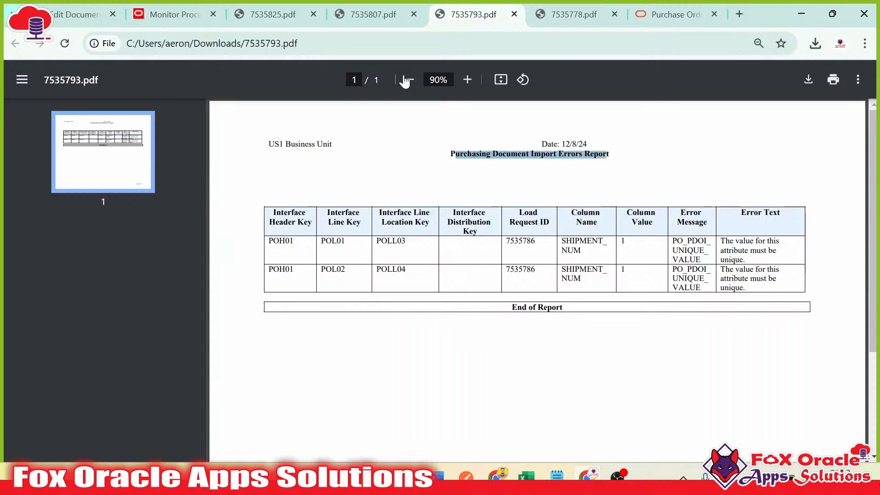
{"action": "left_click", "coordinate": [170, 18]}
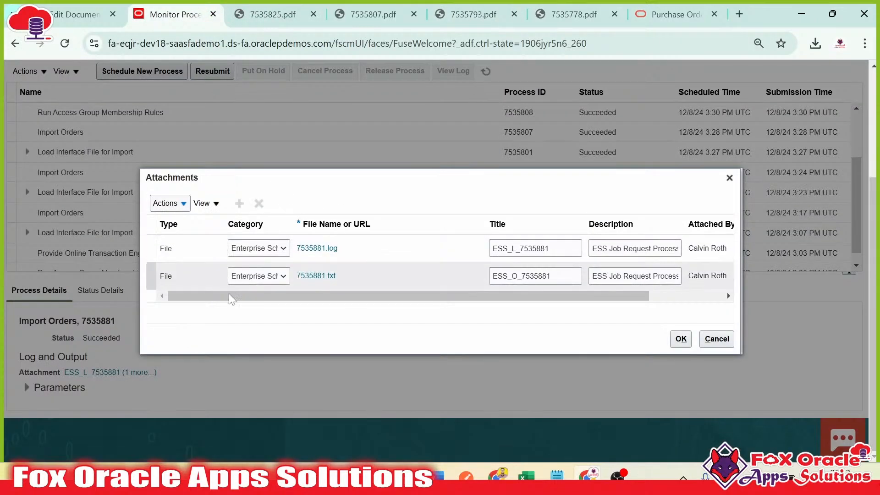
Download the 7535881.txt output file from the attachments and open it in Notepad
{"action": "scroll", "coordinate": [120, 172], "scroll_direction": "up", "scroll_amount": 3}
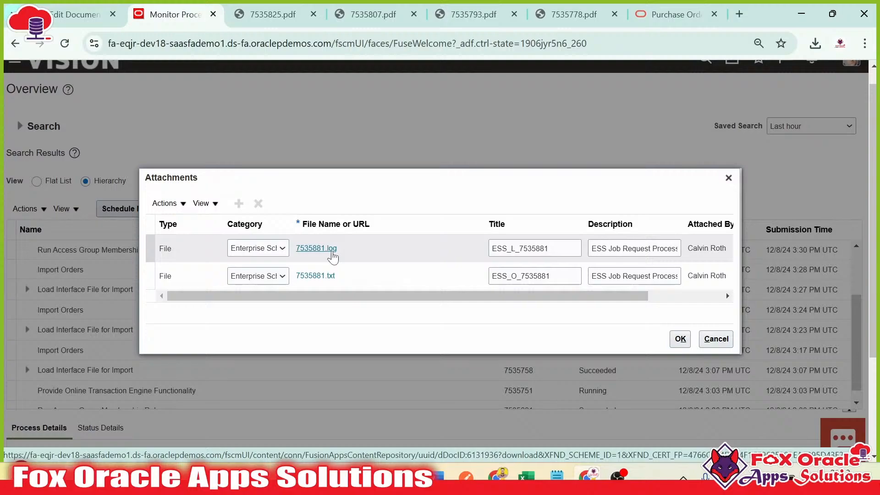
{"action": "left_click", "coordinate": [316, 276]}
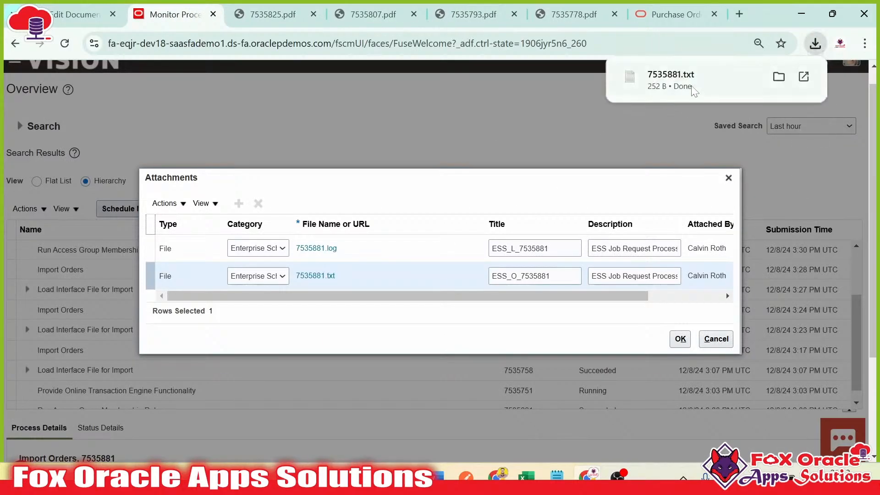
{"action": "left_click", "coordinate": [692, 88]}
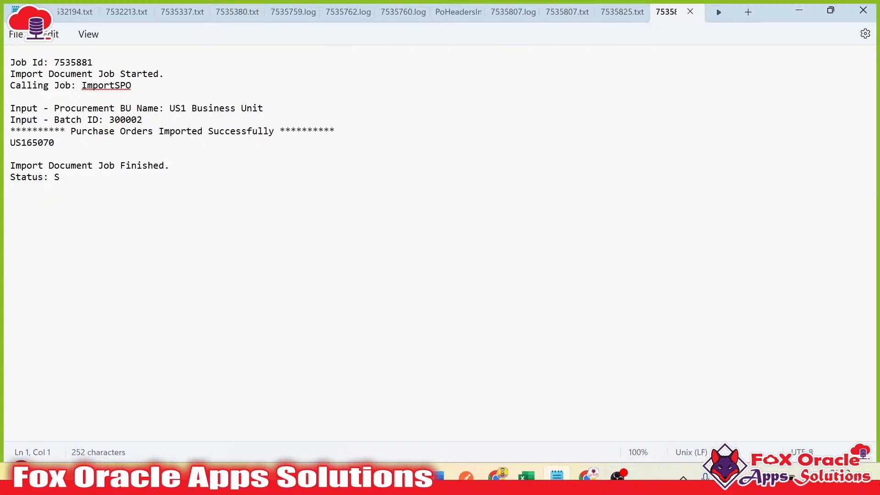
Copy the imported purchase order number from the output file
{"action": "left_click_drag", "start_coordinate": [10, 143], "coordinate": [78, 146]}
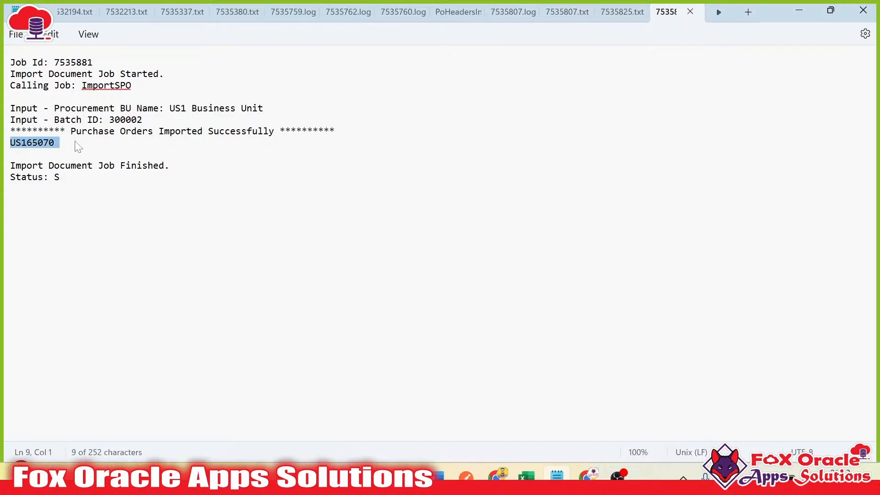
{"action": "left_click", "coordinate": [21, 144]}
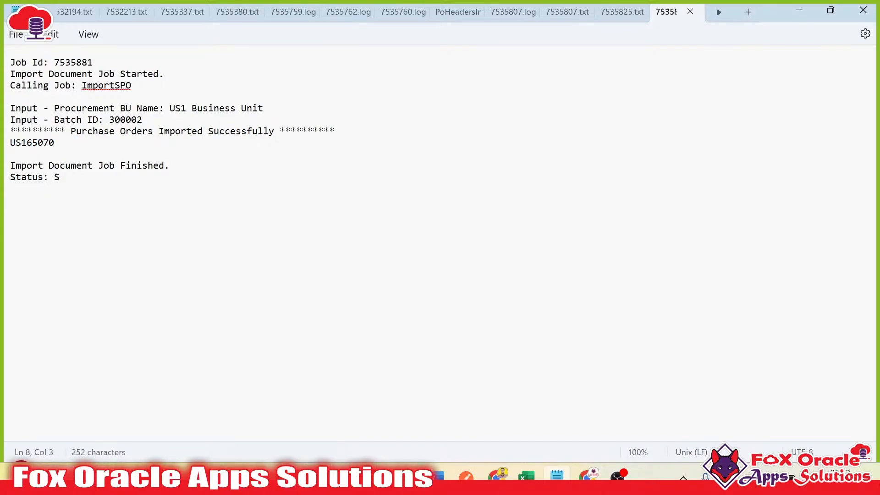
{"action": "triple_click", "coordinate": [9, 143]}
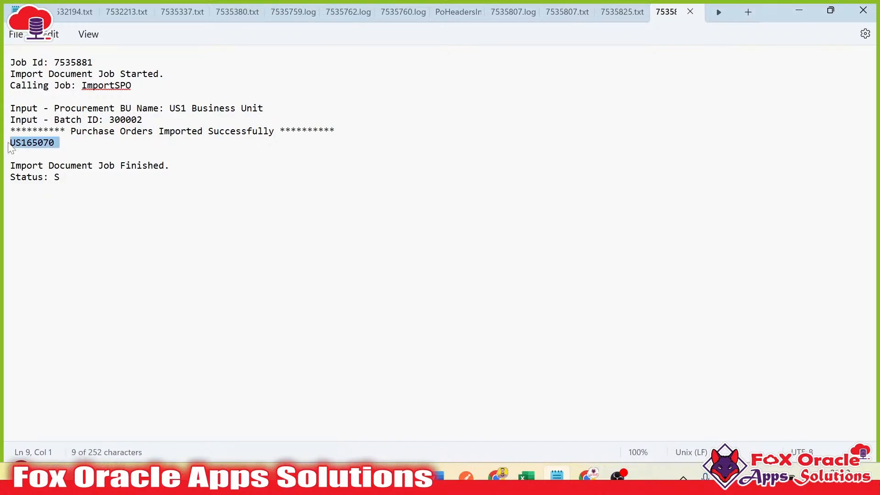
{"action": "left_click", "coordinate": [57, 144]}
{"action": "left_click_drag", "start_coordinate": [52, 144], "coordinate": [10, 145]}
{"action": "key", "text": "ctrl+c"}
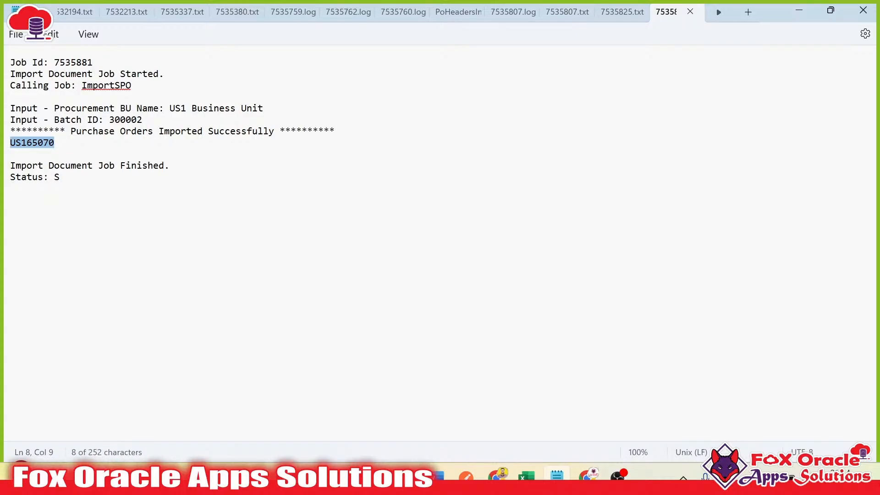
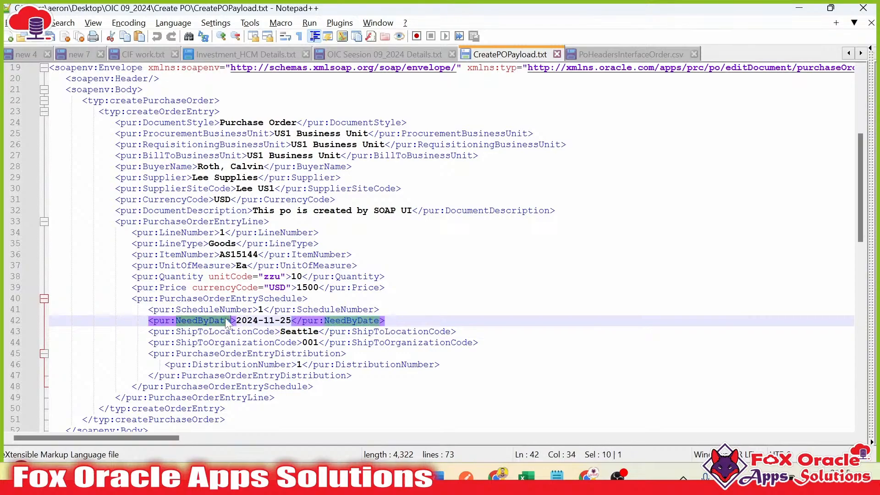
Examine the NeedByDate value in CreatePOPayload.txt by highlighting it in full and clearing the selection
{"action": "key", "text": "Right"}
{"action": "key", "text": "Right"}
{"action": "key", "text": "Right"}
{"action": "key", "text": "Left"}
{"action": "key", "text": "Left"}
{"action": "key", "text": "Left"}
{"action": "key", "text": "shift+Right"}
{"action": "key", "text": "shift+Right"}
{"action": "key", "text": "shift+Right"}
{"action": "key", "text": "shift+Right"}
{"action": "key", "text": "shift+Right"}
{"action": "key", "text": "shift+Right"}
{"action": "key", "text": "shift+Right"}
{"action": "key", "text": "shift+Right"}
{"action": "key", "text": "shift+Right"}
{"action": "key", "text": "shift+Right"}
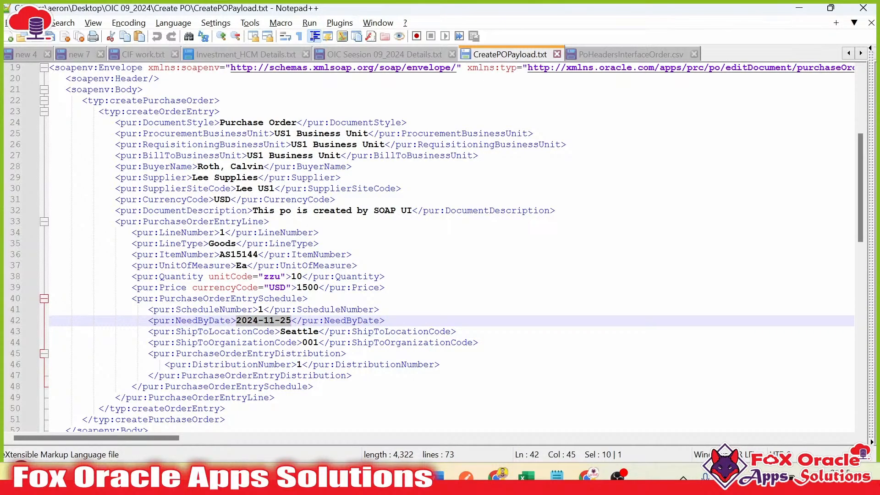
{"action": "left_click", "coordinate": [281, 321]}
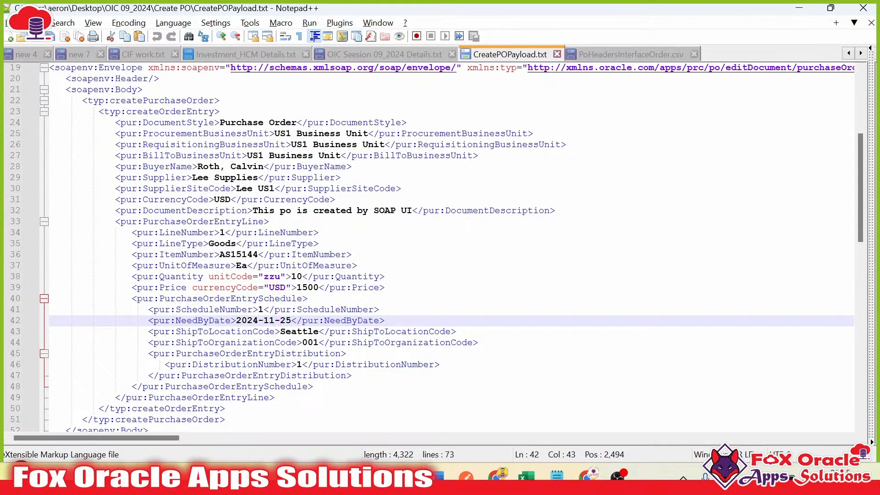
Switch to the browser and review the imported purchase order's header and its lines, including the location and delivery date columns
{"action": "key", "text": "alt+Tab"}
{"action": "scroll", "coordinate": [274, 286], "scroll_direction": "down", "scroll_amount": 10}
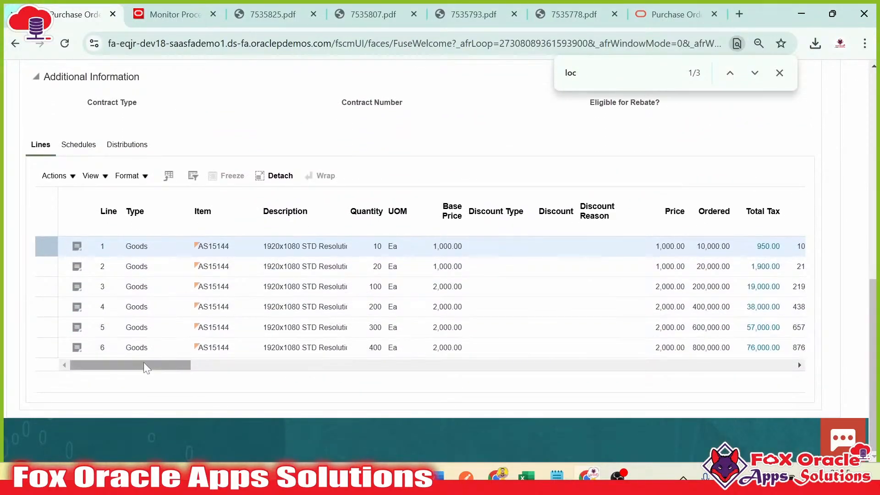
{"action": "left_click_drag", "start_coordinate": [144, 362], "coordinate": [23, 344]}
{"action": "scroll", "coordinate": [165, 252], "scroll_direction": "up", "scroll_amount": 5}
{"action": "scroll", "coordinate": [162, 250], "scroll_direction": "up", "scroll_amount": 3}
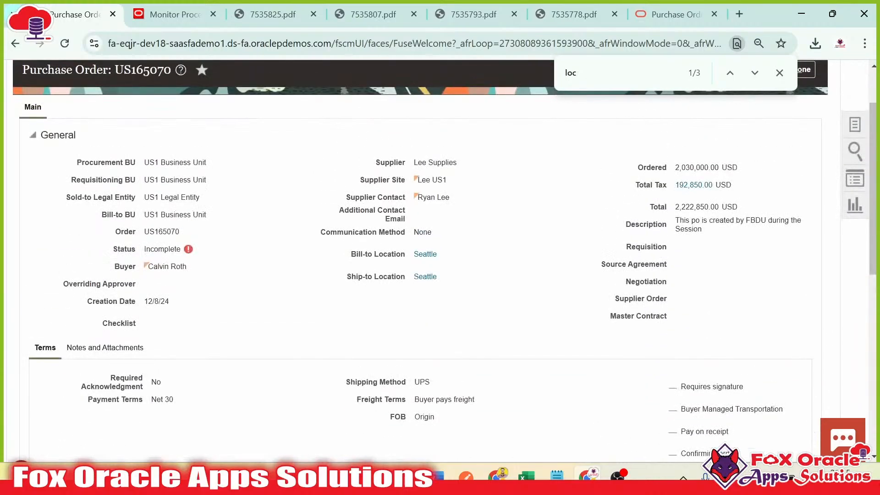
{"action": "scroll", "coordinate": [278, 277], "scroll_direction": "down", "scroll_amount": 10}
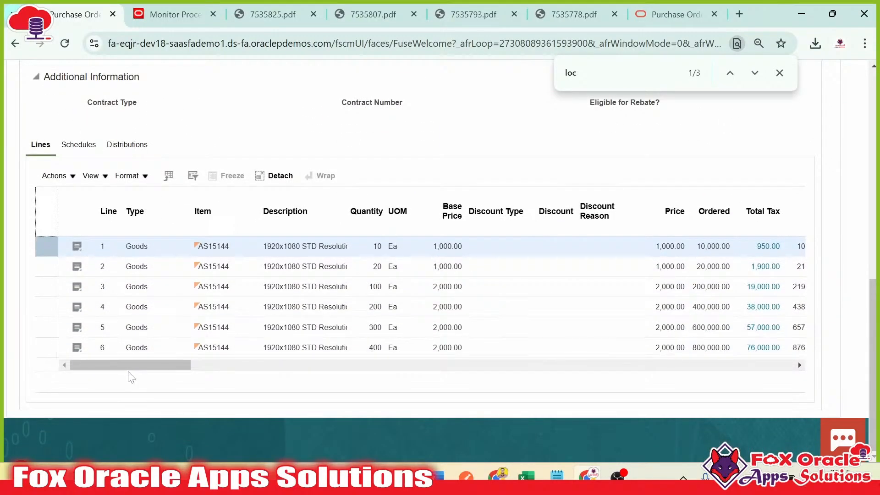
{"action": "left_click_drag", "start_coordinate": [149, 369], "coordinate": [200, 371]}
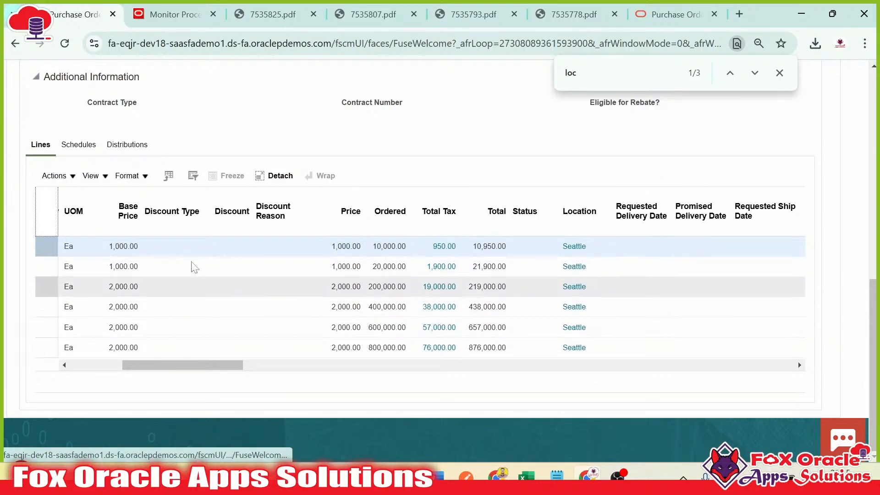
{"action": "left_click_drag", "start_coordinate": [152, 365], "coordinate": [129, 366]}
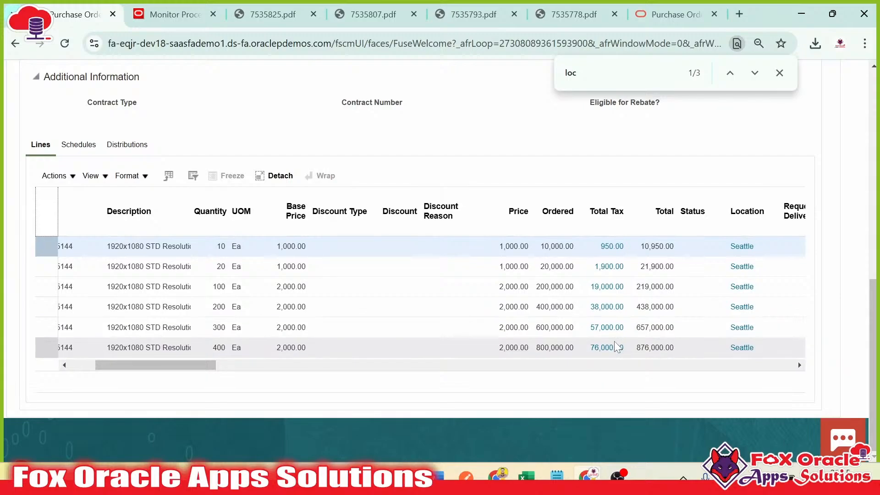
{"action": "scroll", "coordinate": [615, 344], "scroll_direction": "up", "scroll_amount": 15}
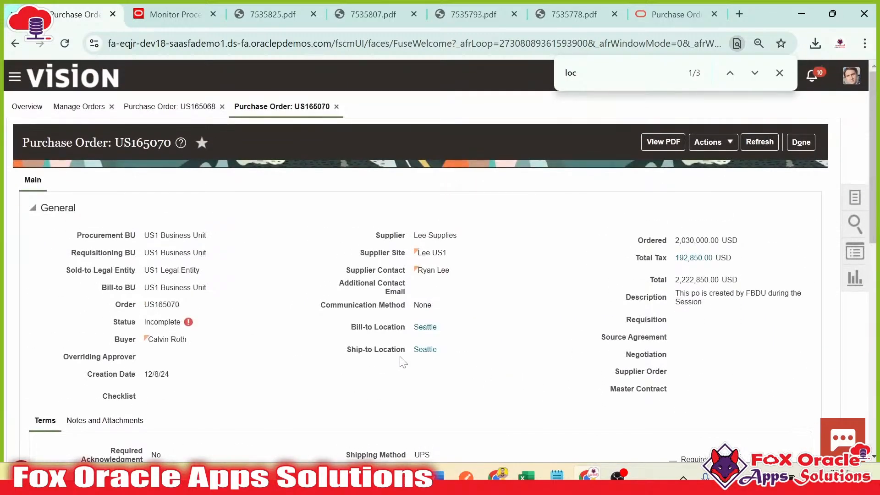
Open the validation errors for the order's Incomplete status, examine the message text for line 2, and close the error list
{"action": "left_click", "coordinate": [189, 323]}
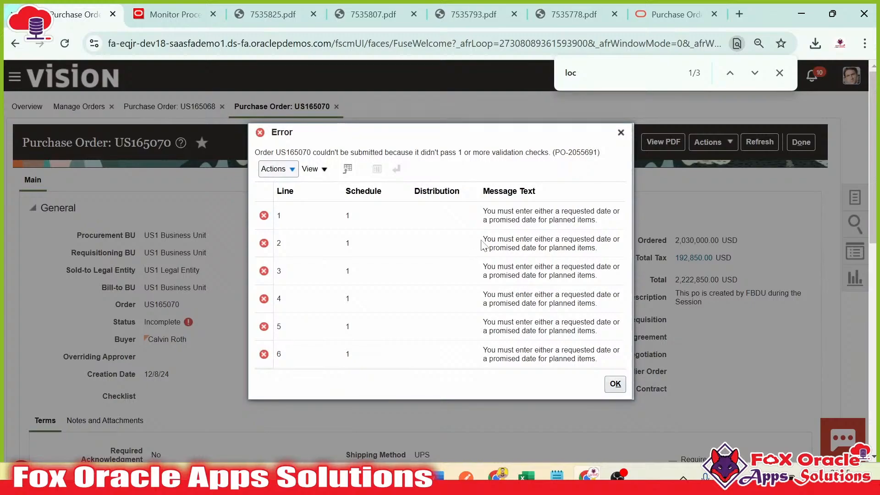
{"action": "left_click_drag", "start_coordinate": [482, 244], "coordinate": [569, 241]}
{"action": "left_click", "coordinate": [580, 240]}
{"action": "double_click", "coordinate": [505, 248]}
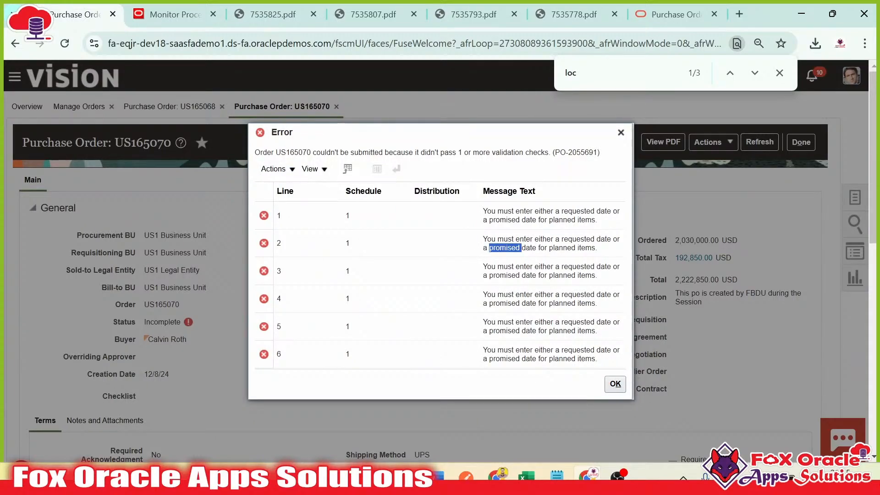
{"action": "left_click", "coordinate": [613, 384]}
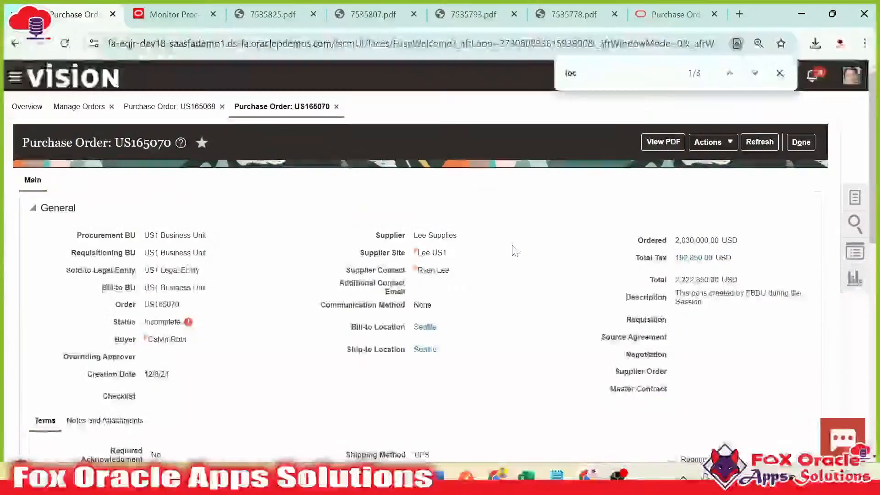
Show the purchase order's schedules to check their requested and promised delivery dates
{"action": "scroll", "coordinate": [343, 317], "scroll_direction": "down", "scroll_amount": 4}
{"action": "scroll", "coordinate": [343, 317], "scroll_direction": "down", "scroll_amount": 5}
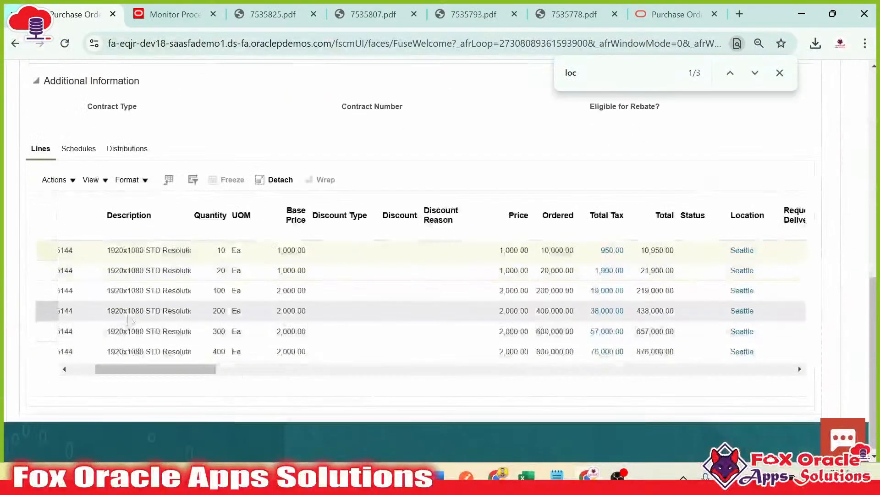
{"action": "left_click", "coordinate": [81, 152]}
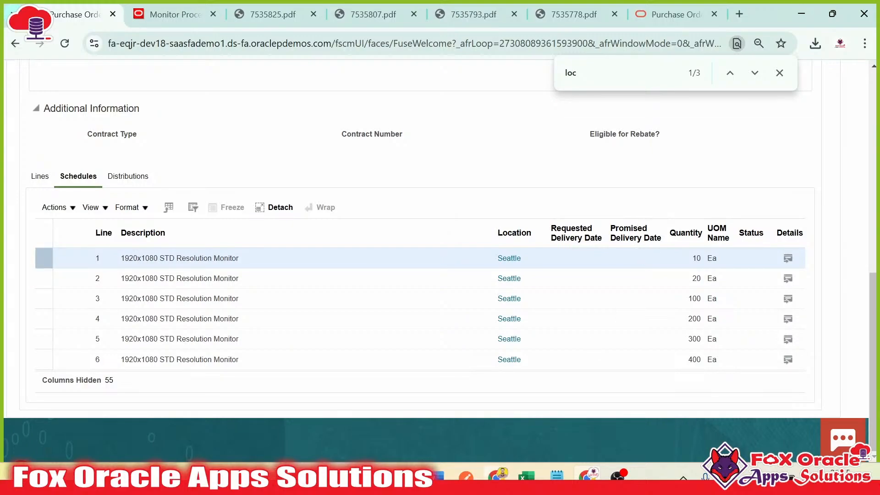
Switch to the POPurchaseOrderImportTemplate workbook in Excel and bring up the Need-by Date and Promised Date columns of PO_LINE_LOCATIONS_INTERFACE
{"action": "mouse_move", "coordinate": [496, 476]}
{"action": "mouse_move", "coordinate": [526, 477]}
{"action": "left_click", "coordinate": [575, 409]}
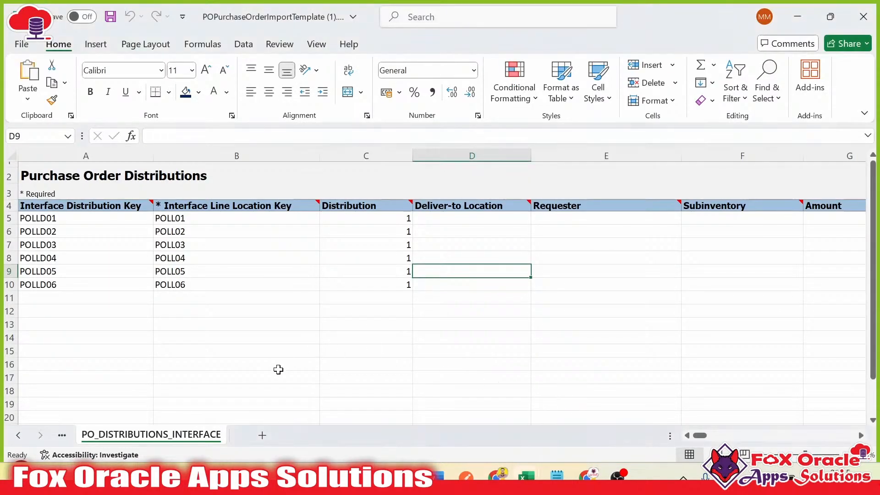
{"action": "left_click", "coordinate": [61, 436]}
{"action": "left_click", "coordinate": [61, 436]}
{"action": "left_click", "coordinate": [61, 436]}
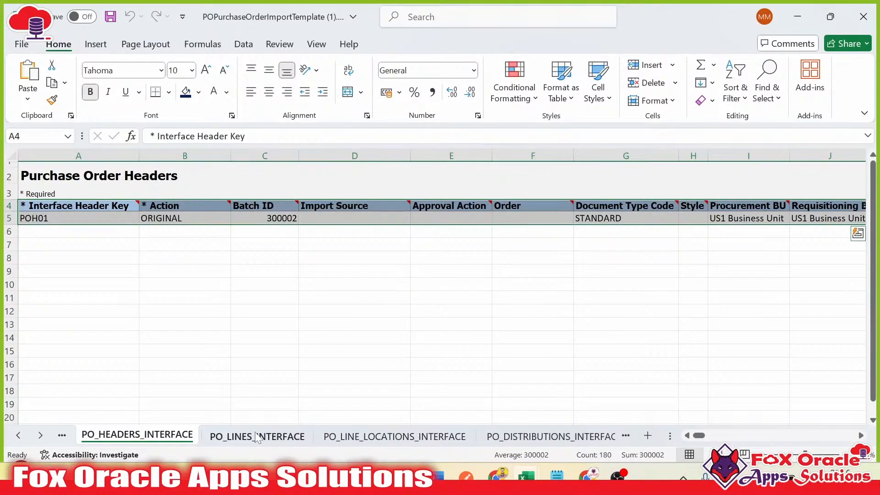
{"action": "left_click", "coordinate": [293, 438]}
{"action": "left_click", "coordinate": [378, 336]}
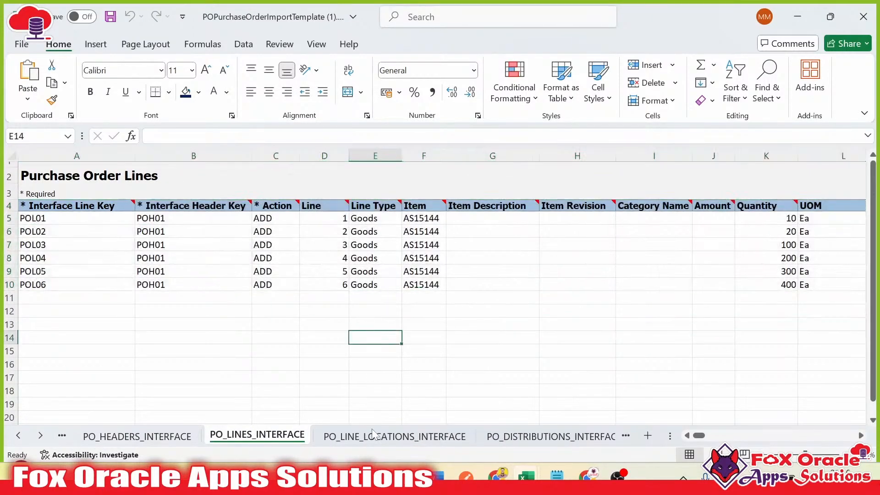
{"action": "left_click", "coordinate": [374, 438]}
{"action": "left_click", "coordinate": [471, 311]}
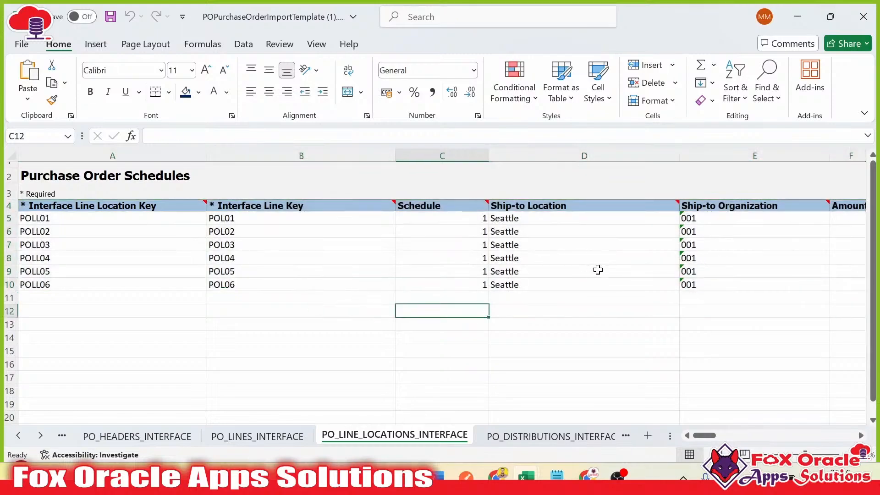
{"action": "scroll", "coordinate": [861, 437], "scroll_direction": "right", "scroll_amount": 3}
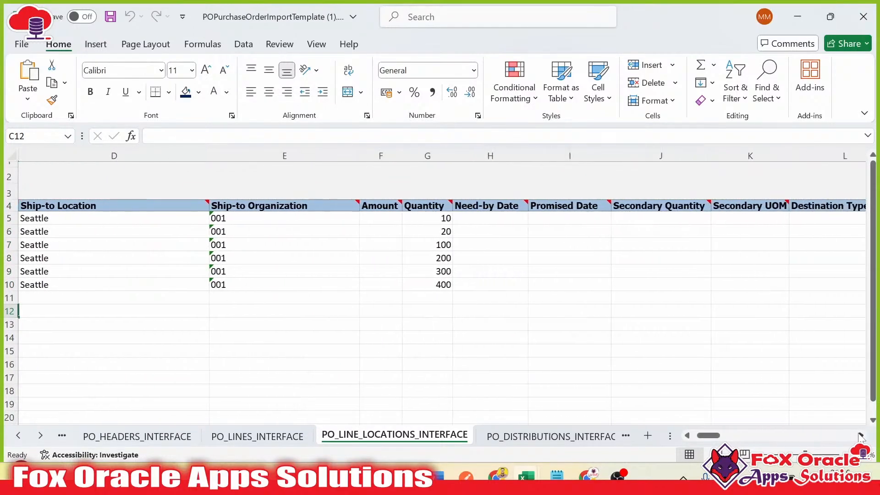
Examine the Need-by Date and Promised Date columns and read the Need-by Date header note for the required date format
{"action": "left_click", "coordinate": [505, 217]}
{"action": "left_click", "coordinate": [560, 216]}
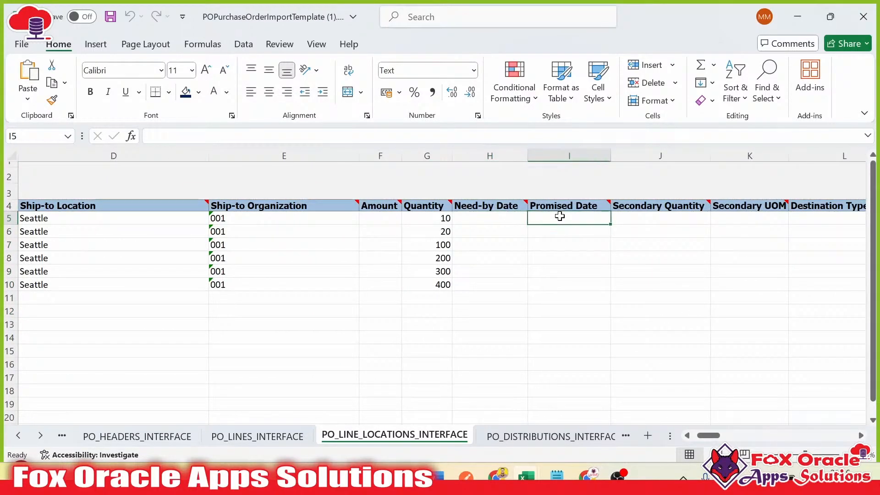
{"action": "left_click", "coordinate": [543, 221]}
{"action": "left_click", "coordinate": [492, 221]}
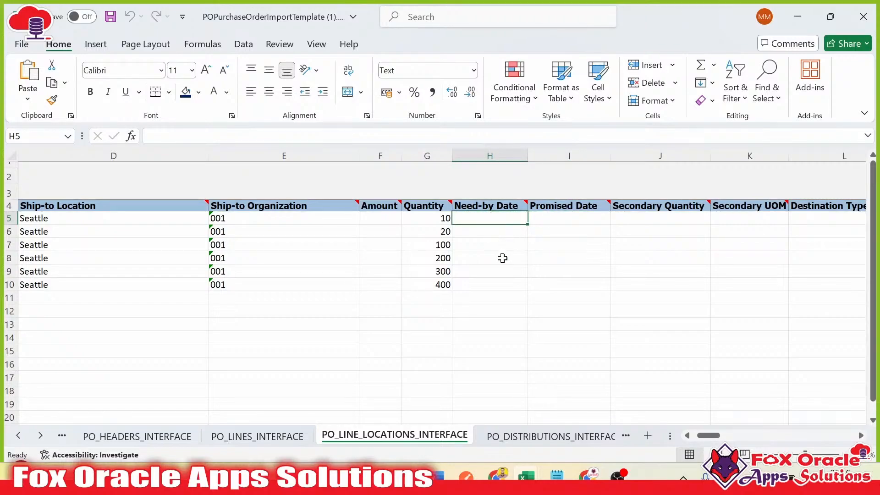
{"action": "left_click", "coordinate": [504, 203]}
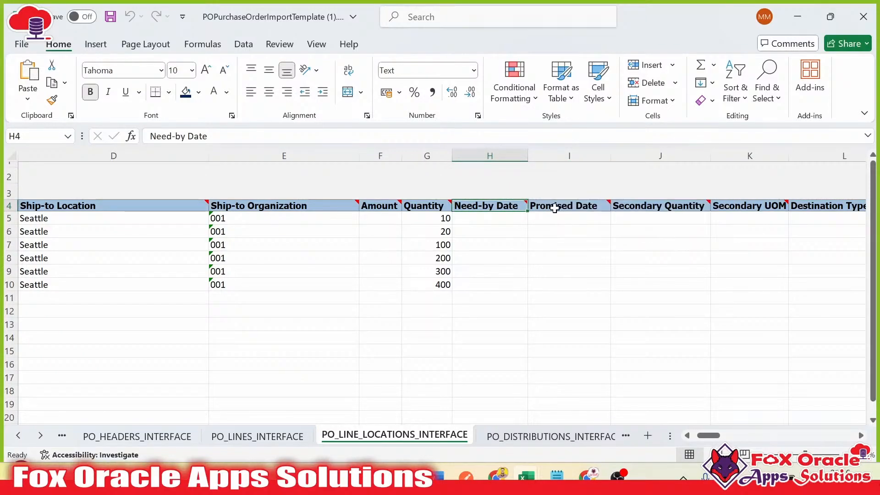
{"action": "mouse_move", "coordinate": [503, 209]}
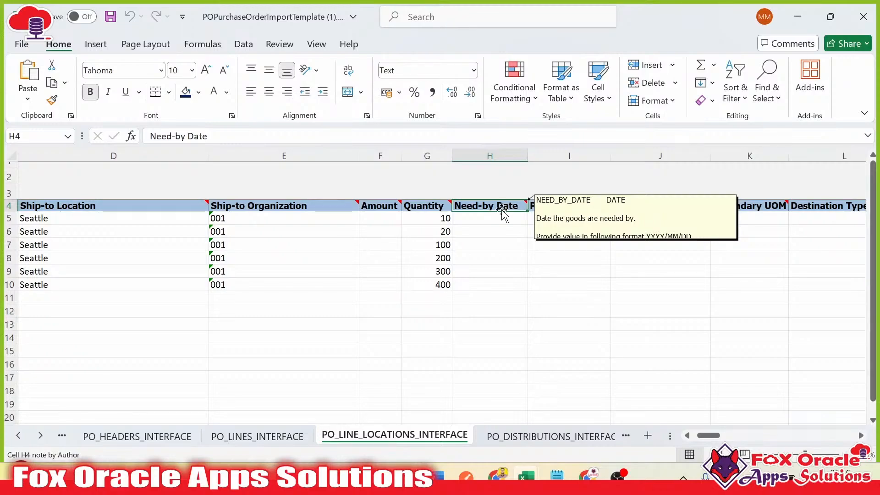
Enter 2024/12/30 as the Need-by Date for the first schedule and fill it down through row 10
{"action": "left_click", "coordinate": [494, 217]}
{"action": "type", "text": "2024/12/30"}
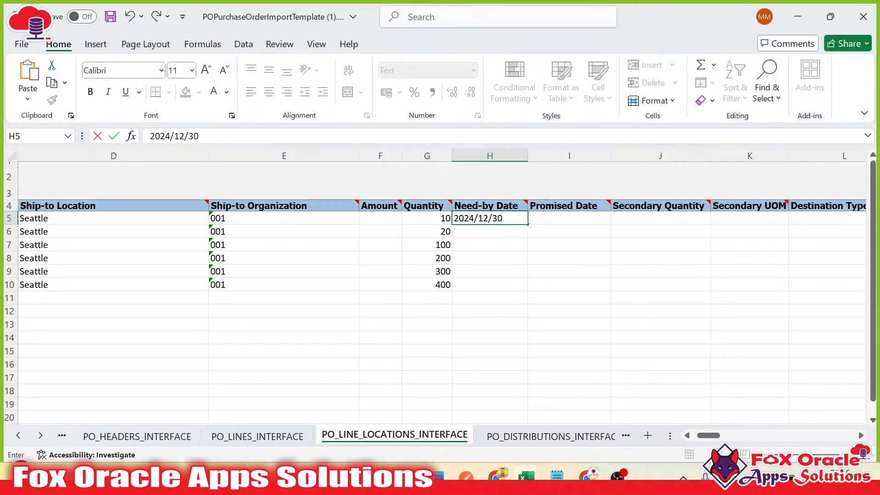
{"action": "left_click", "coordinate": [497, 280], "text": "shift"}
{"action": "key", "text": "ctrl+d"}
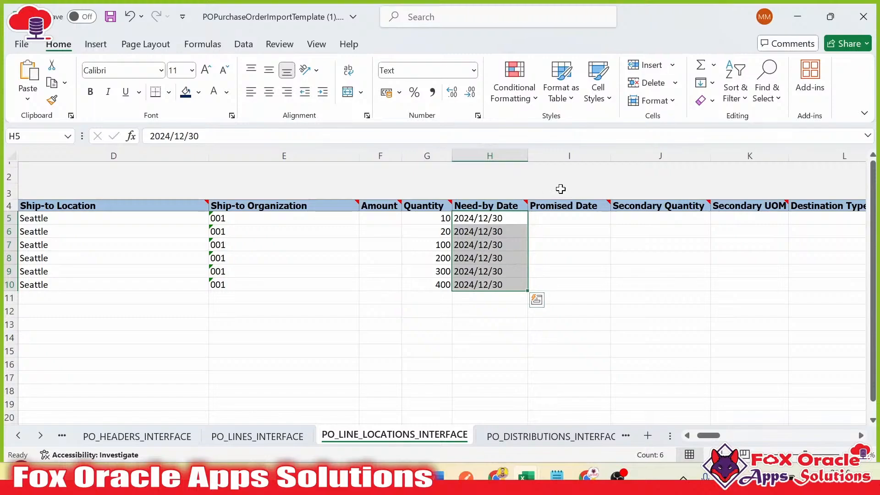
Set the Promised Date of the first schedule to 2024/12/29 and fill it down through row 10
{"action": "left_click", "coordinate": [555, 214]}
{"action": "left_click", "coordinate": [514, 218]}
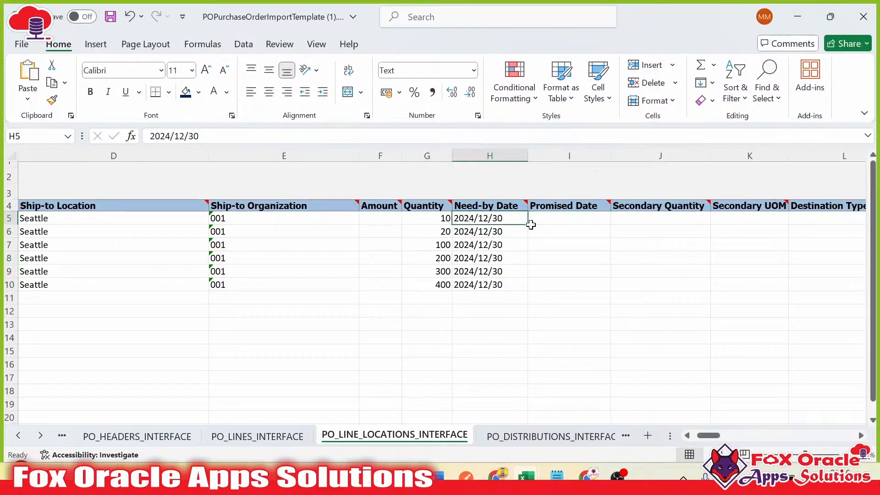
{"action": "left_click_drag", "start_coordinate": [528, 228], "coordinate": [590, 220]}
{"action": "double_click", "coordinate": [590, 220]}
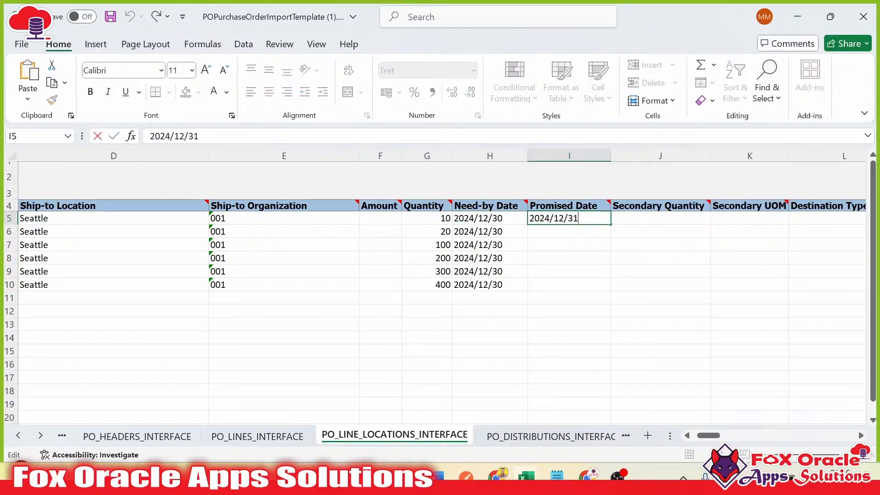
{"action": "double_click", "coordinate": [574, 219]}
{"action": "type", "text": "29"}
{"action": "key", "text": "Return"}
{"action": "key", "text": "Up"}
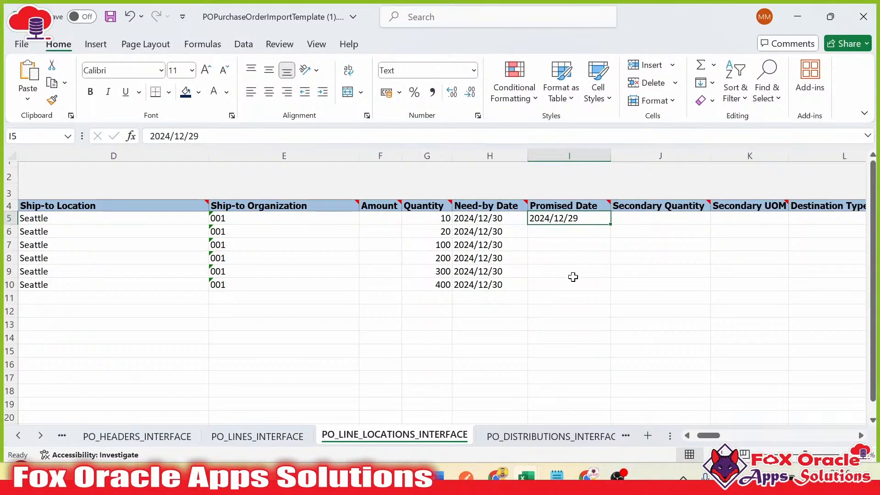
{"action": "left_click_drag", "start_coordinate": [573, 277], "coordinate": [570, 285]}
{"action": "key", "text": "ctrl+d"}
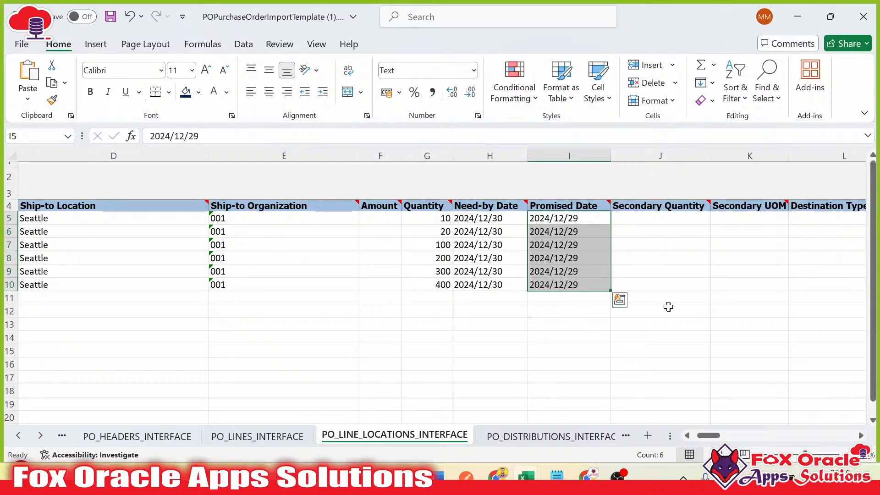
{"action": "left_click", "coordinate": [668, 305]}
Change the Batch ID of header POH01 on the PO_HEADERS_INTERFACE sheet to 300003
{"action": "left_click_drag", "start_coordinate": [710, 436], "coordinate": [705, 436]}
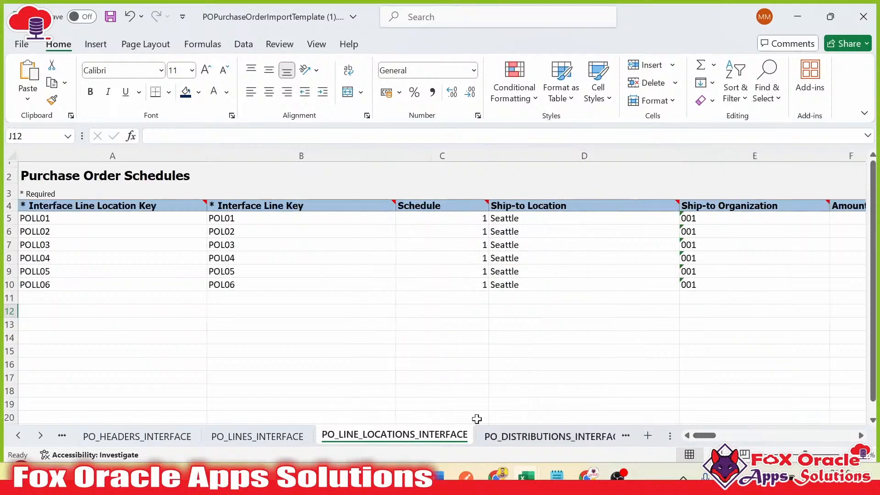
{"action": "left_click", "coordinate": [21, 436]}
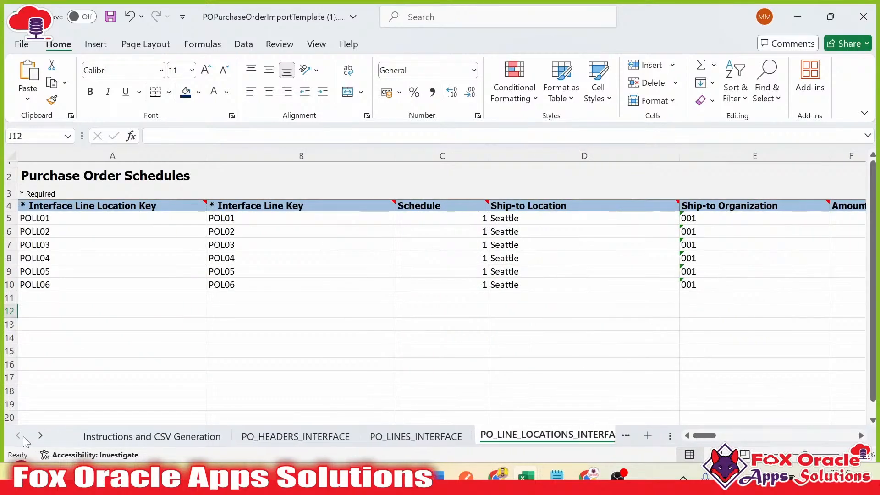
{"action": "left_click", "coordinate": [257, 436]}
{"action": "left_click", "coordinate": [215, 244]}
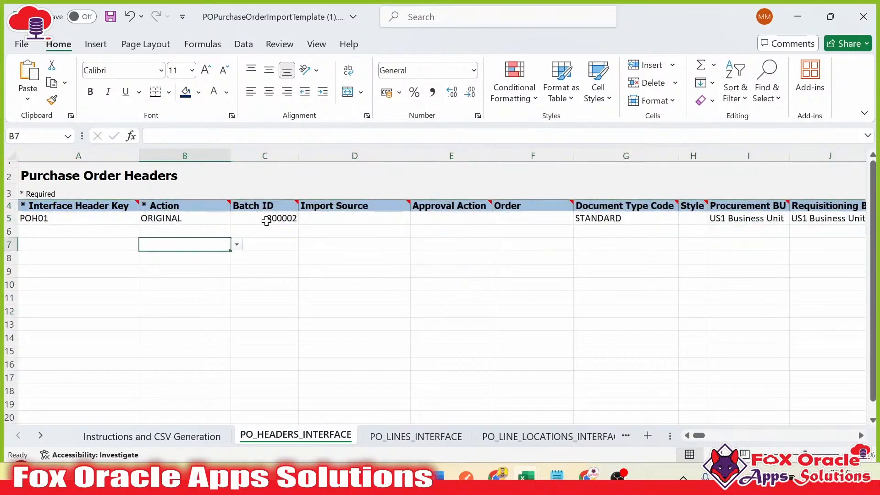
{"action": "double_click", "coordinate": [267, 219]}
{"action": "left_click_drag", "start_coordinate": [293, 219], "coordinate": [298, 219]}
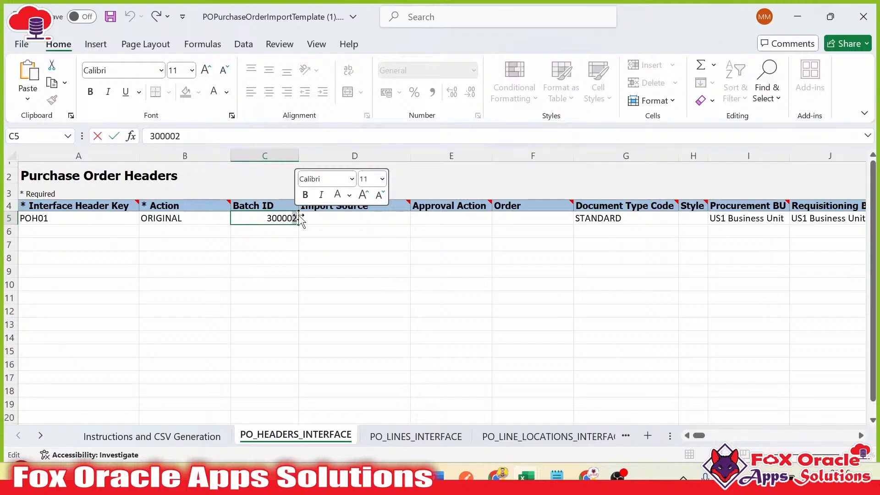
{"action": "type", "text": "3"}
{"action": "left_click", "coordinate": [302, 250]}
{"action": "left_click", "coordinate": [257, 219]}
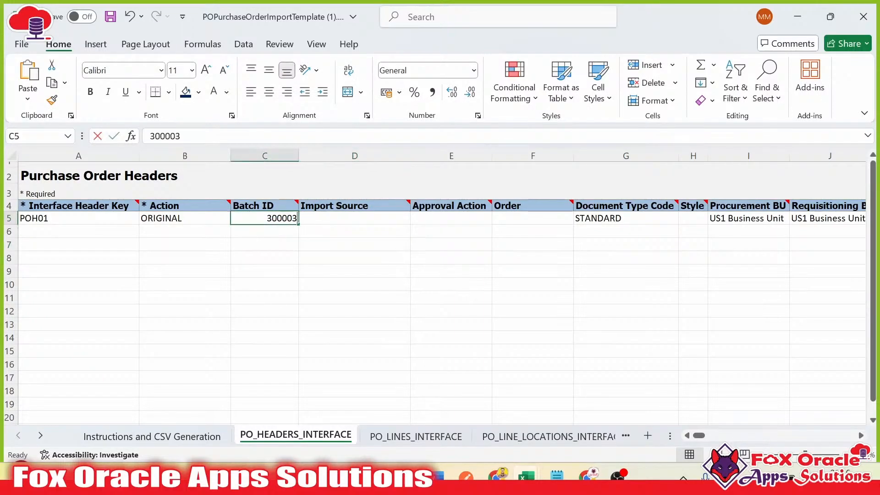
{"action": "left_click", "coordinate": [305, 284]}
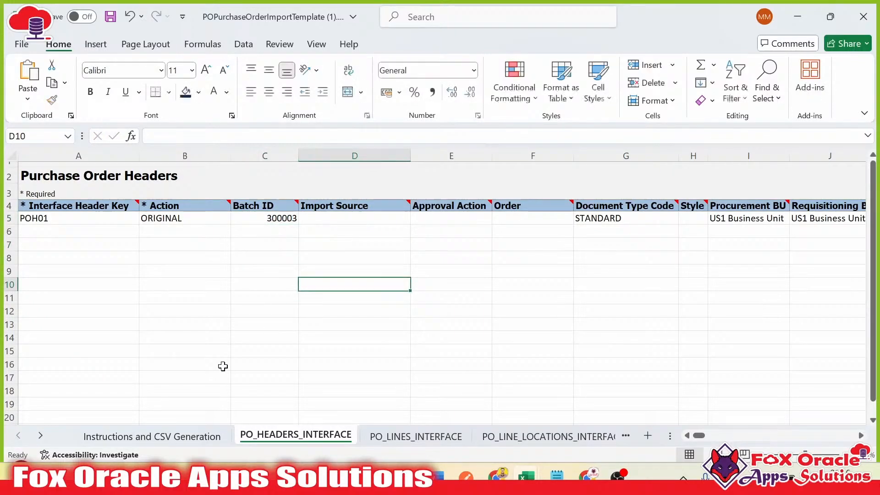
Generate the FBDI output from the template's instructions sheet and save the ZIP as PO Load FBDI 08-12-2024 06.zip
{"action": "left_click", "coordinate": [153, 437]}
{"action": "left_click", "coordinate": [137, 337]}
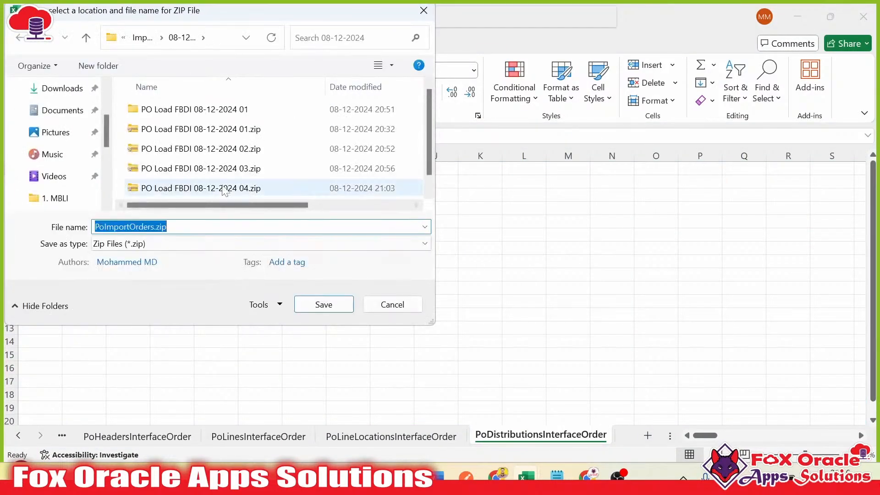
{"action": "scroll", "coordinate": [224, 190], "scroll_direction": "down", "scroll_amount": 3}
{"action": "left_click", "coordinate": [215, 191]}
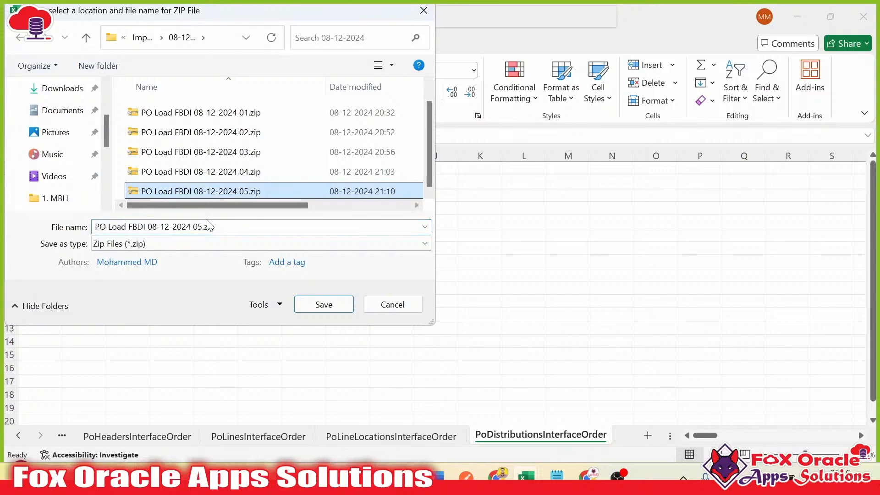
{"action": "left_click", "coordinate": [208, 226]}
{"action": "left_click", "coordinate": [203, 226]}
{"action": "key", "text": "BackSpace"}
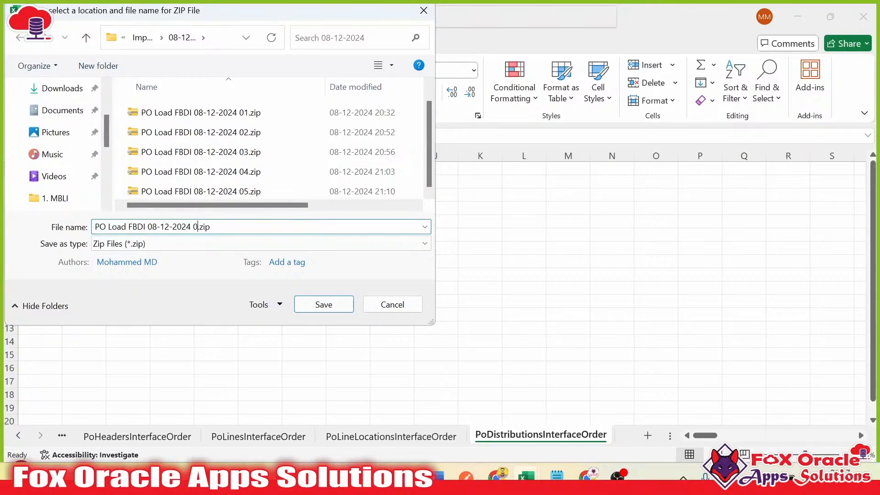
{"action": "left_click", "coordinate": [313, 306]}
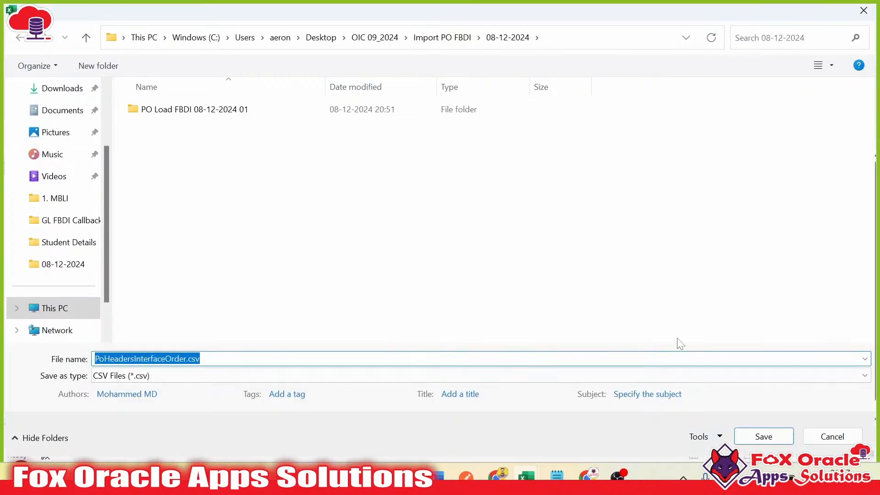
Save the headers, lines, line locations and distributions CSV files under their suggested names and dismiss the completion message
{"action": "left_click", "coordinate": [759, 436]}
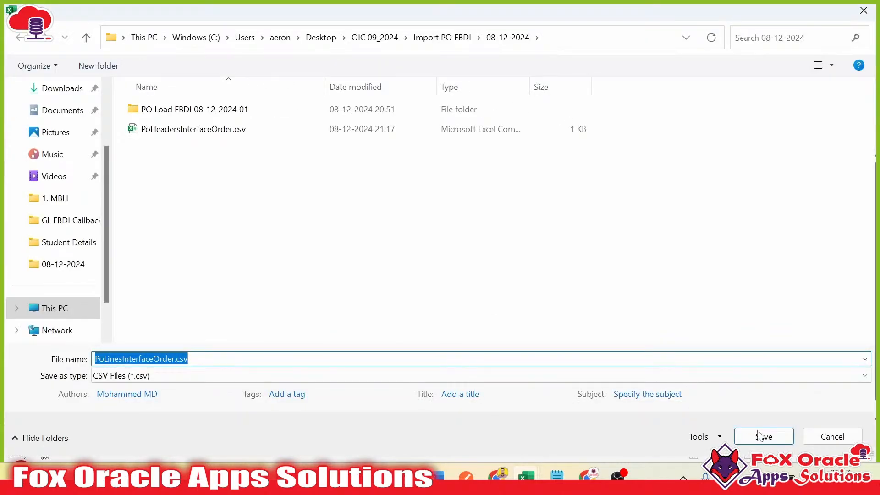
{"action": "left_click", "coordinate": [748, 430]}
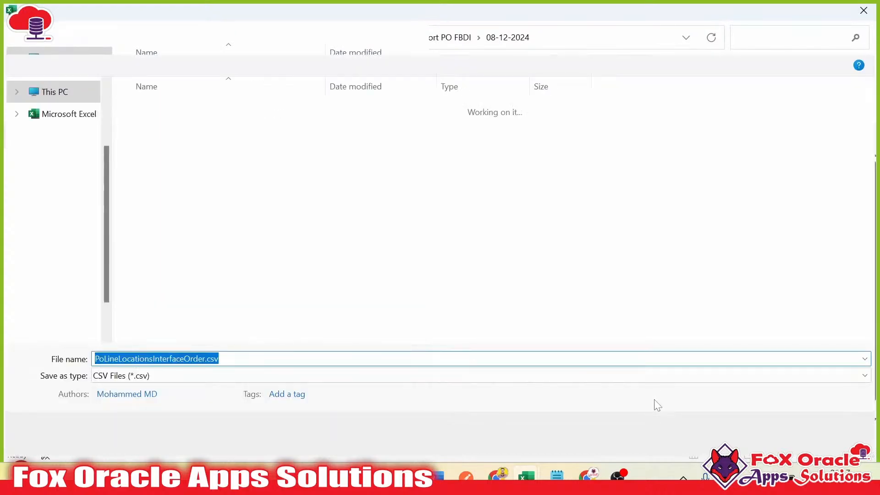
{"action": "left_click", "coordinate": [750, 439]}
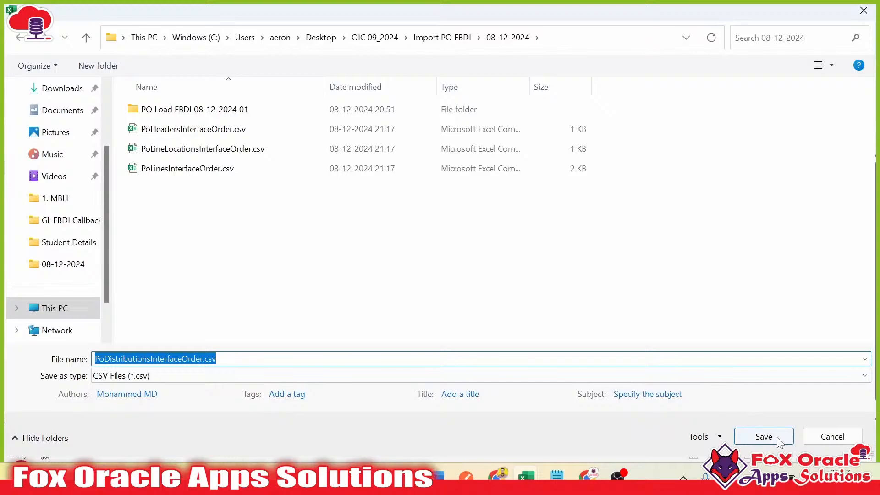
{"action": "left_click", "coordinate": [762, 436]}
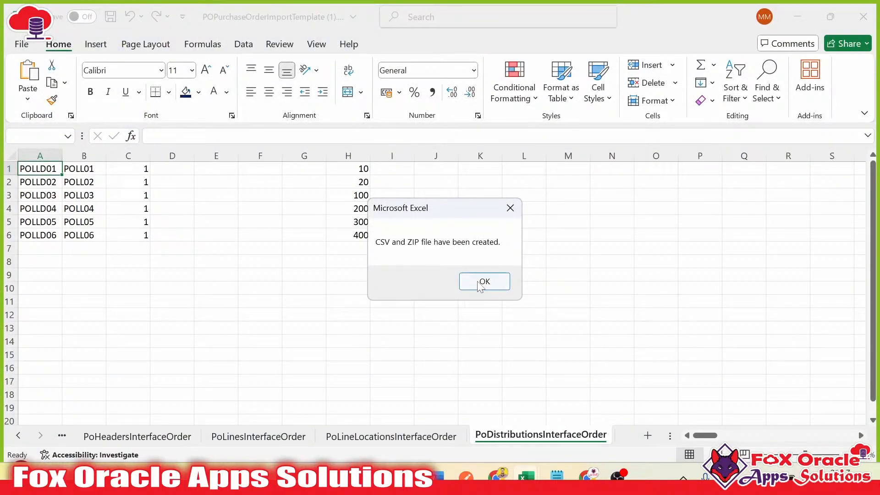
{"action": "left_click", "coordinate": [480, 285]}
{"action": "left_click", "coordinate": [408, 312]}
Switch to the Oracle Fusion scheduled processes page in the browser and close the open Attachments dialog
{"action": "key", "text": "alt+Tab"}
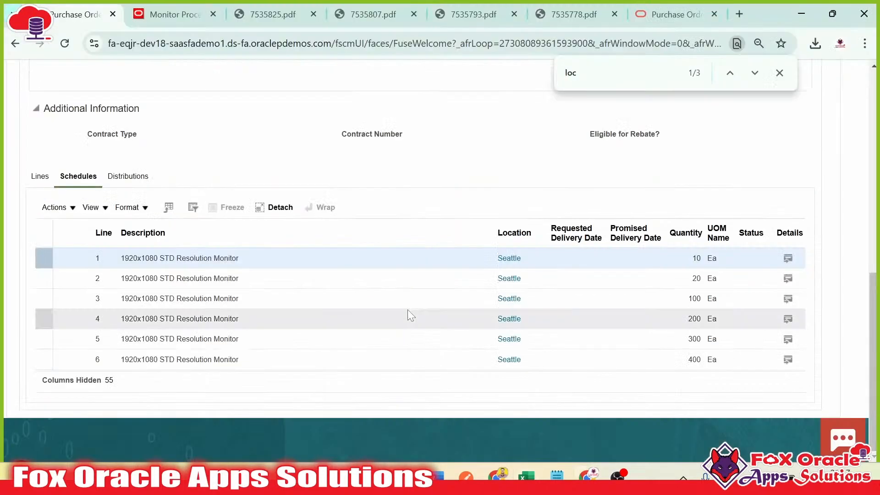
{"action": "scroll", "coordinate": [201, 194], "scroll_direction": "up", "scroll_amount": 9}
{"action": "left_click", "coordinate": [166, 23]}
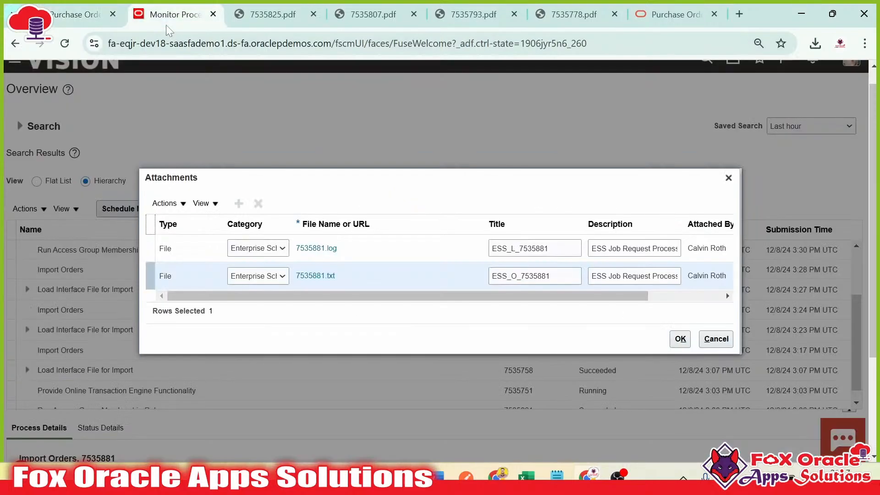
{"action": "scroll", "coordinate": [217, 169], "scroll_direction": "up", "scroll_amount": 1}
{"action": "left_click", "coordinate": [729, 178]}
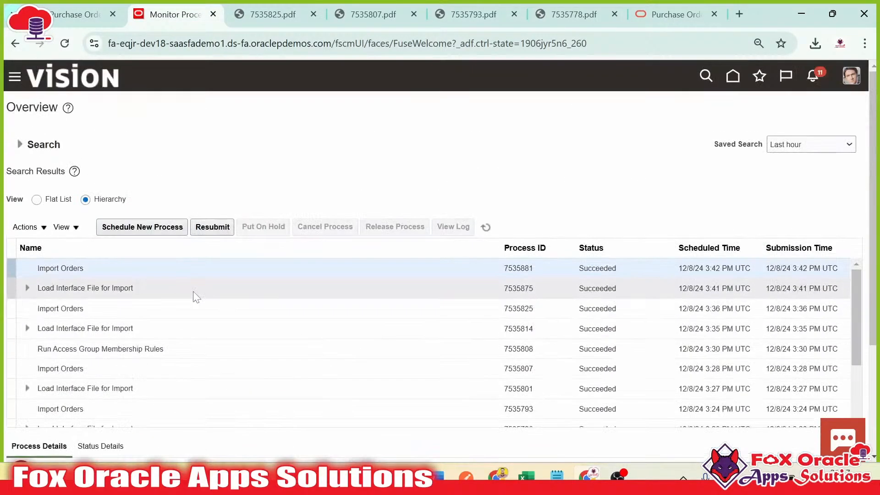
Schedule a new process using the Load Interface File for Import job and open its process details
{"action": "left_click", "coordinate": [183, 227]}
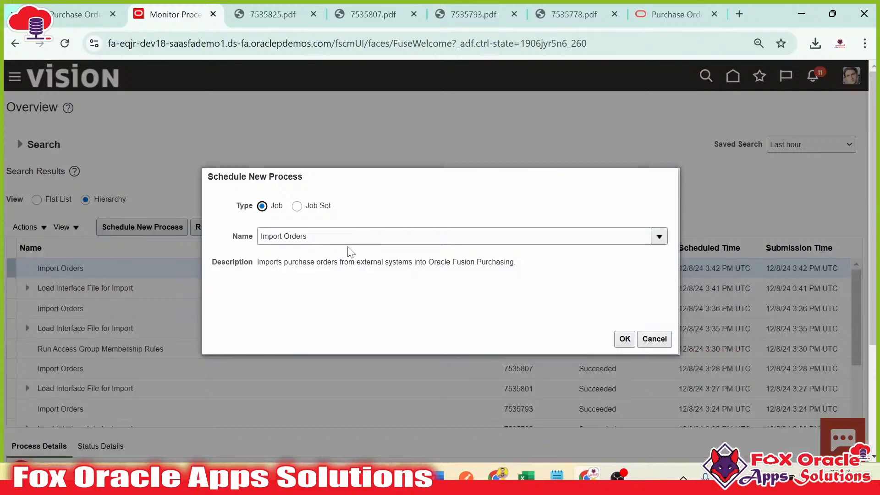
{"action": "triple_click", "coordinate": [347, 239]}
{"action": "type", "text": "Load "}
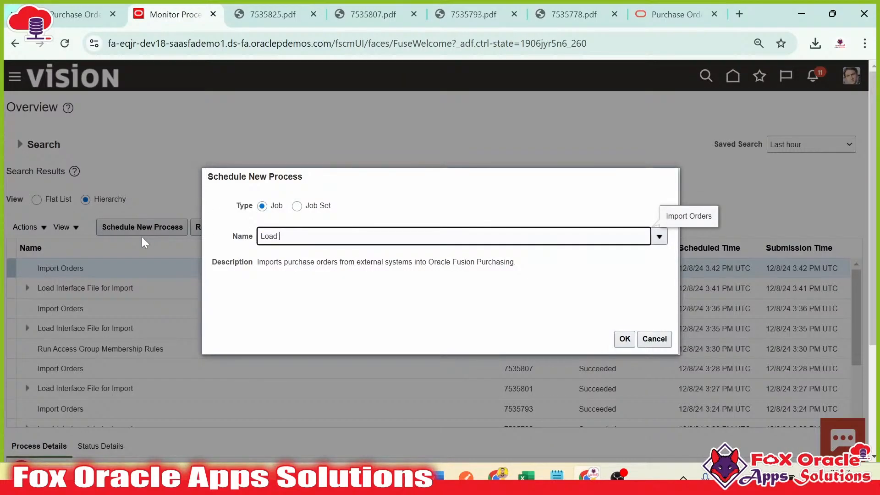
{"action": "type", "text": "Intr"}
{"action": "key", "text": "Tab"}
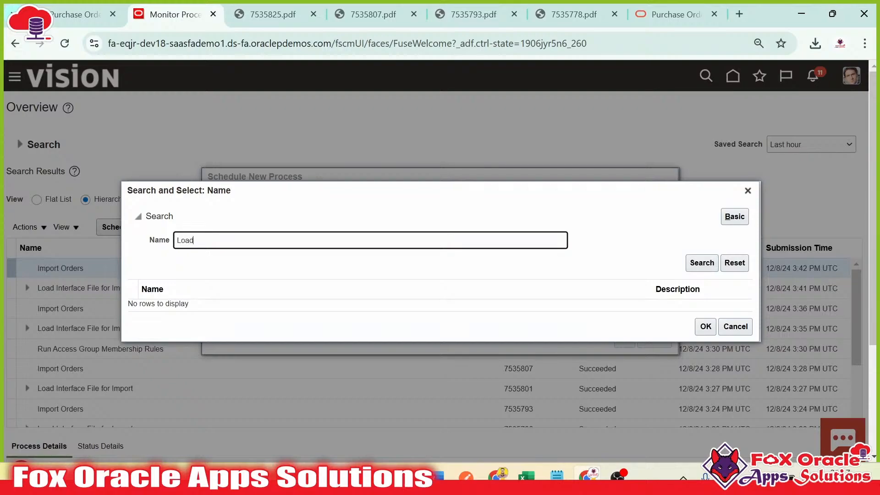
{"action": "left_click", "coordinate": [702, 265]}
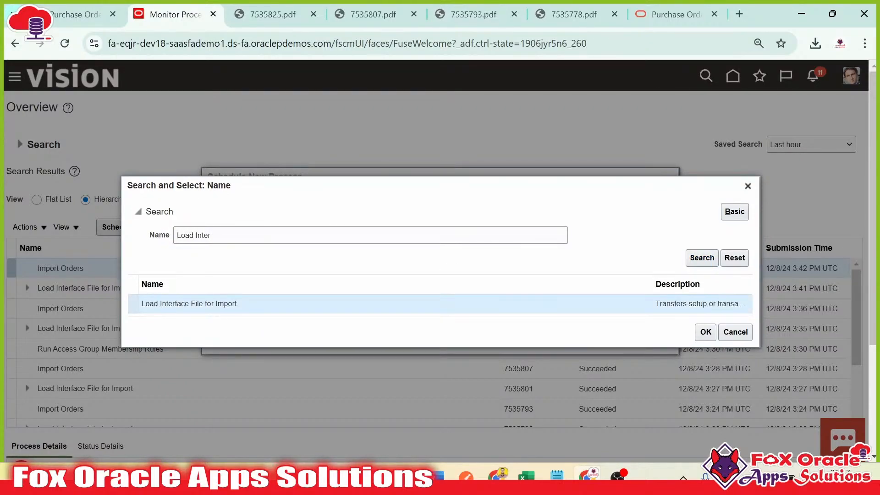
{"action": "double_click", "coordinate": [223, 302]}
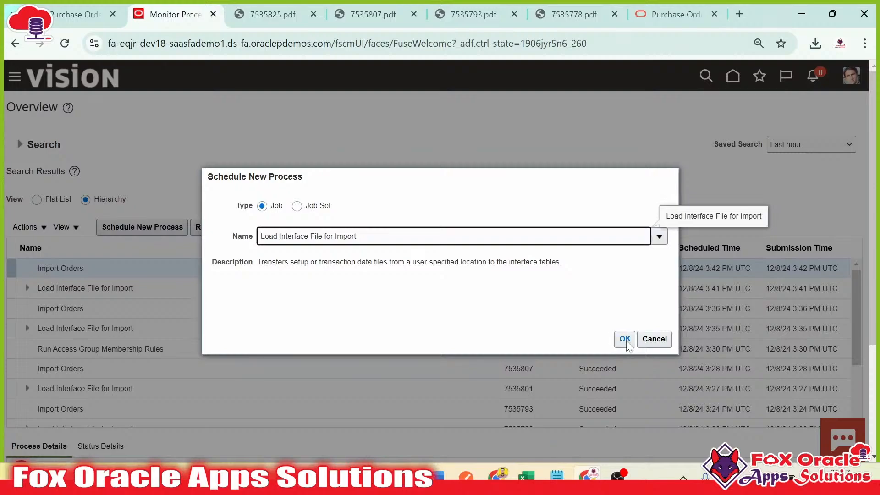
{"action": "left_click", "coordinate": [625, 340]}
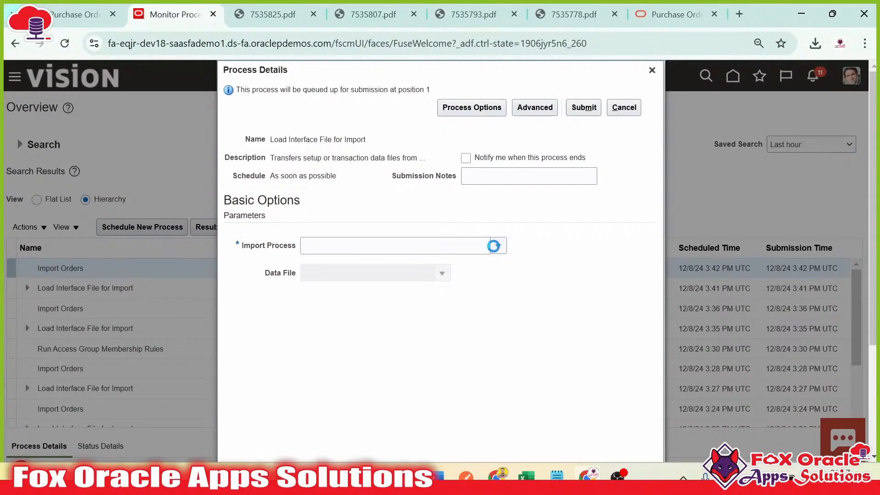
Search for Import Orders and select it as the Import Process parameter
{"action": "left_click", "coordinate": [496, 246]}
{"action": "scroll", "coordinate": [450, 308], "scroll_direction": "down", "scroll_amount": 4}
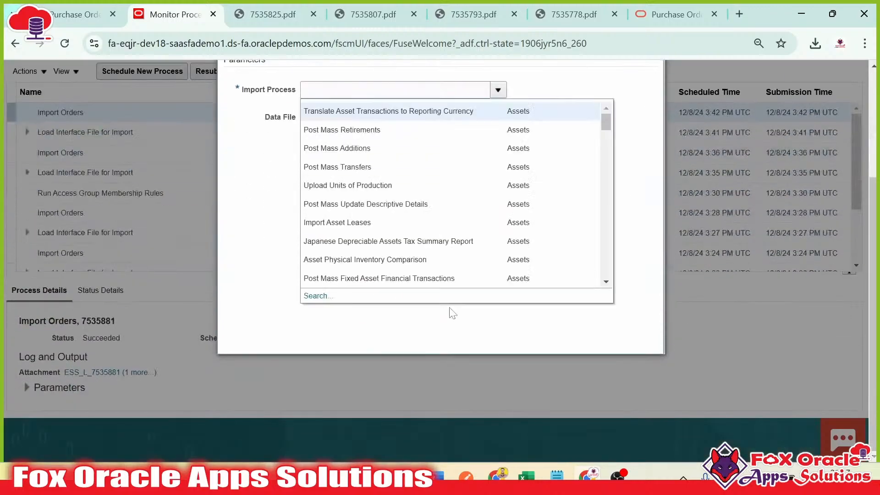
{"action": "left_click", "coordinate": [317, 296]}
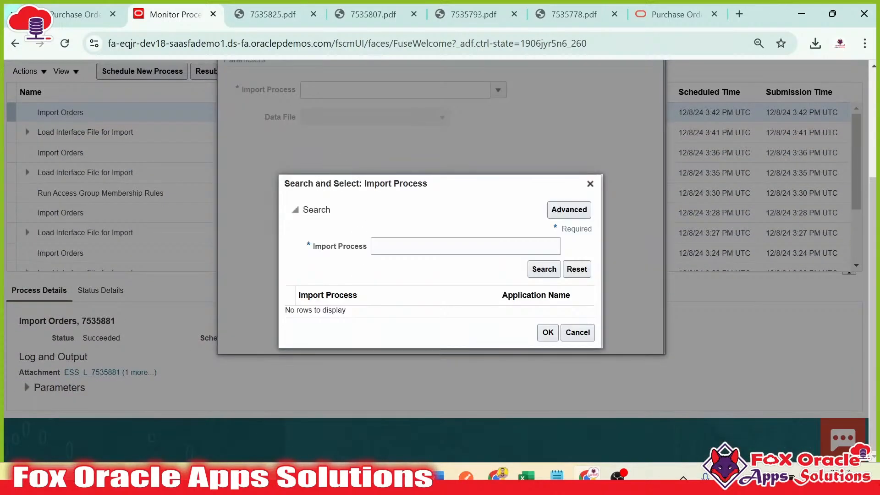
{"action": "left_click", "coordinate": [465, 246]}
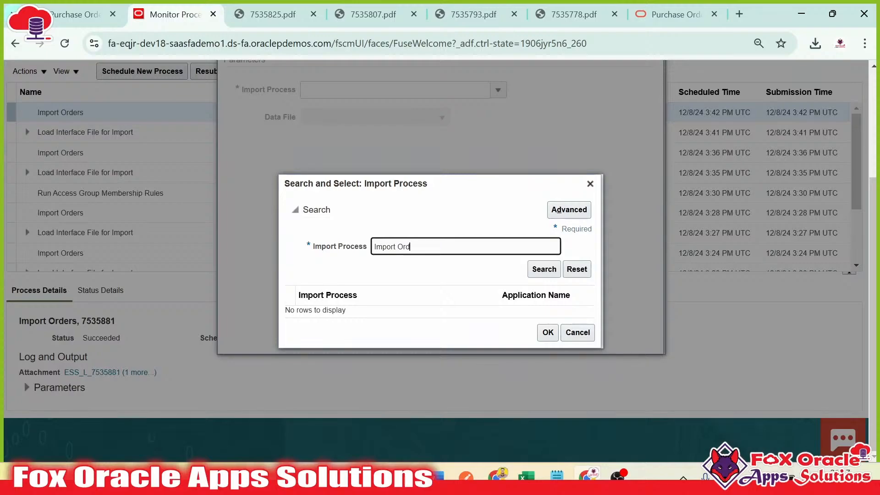
{"action": "left_click", "coordinate": [544, 269]}
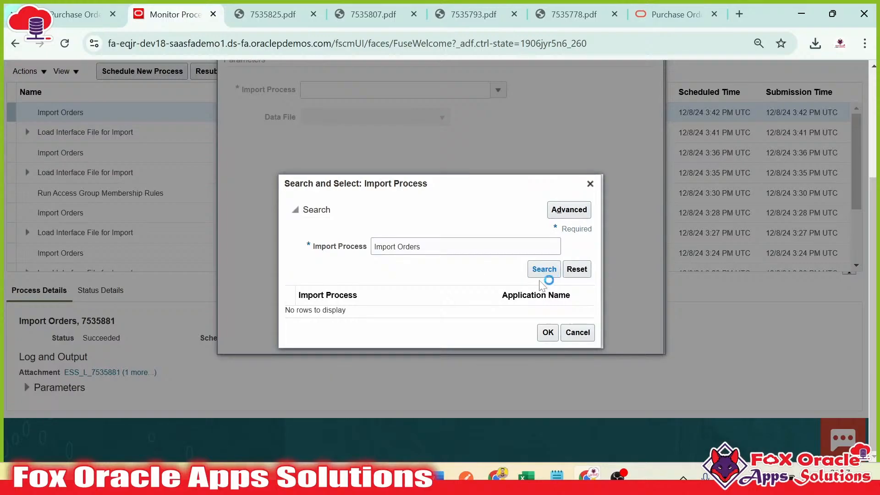
{"action": "double_click", "coordinate": [354, 312]}
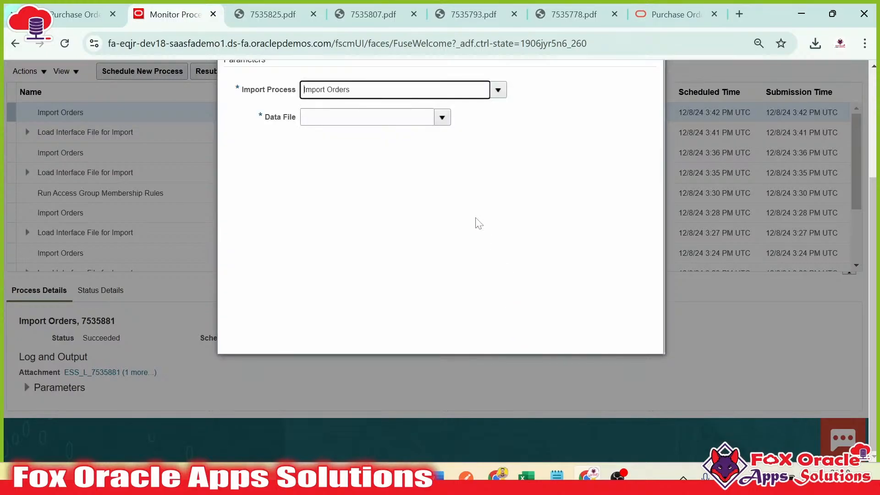
Upload PO Load FBDI 08-12-2024 06.zip from the 08-12-2024 folder as the process's Data File
{"action": "scroll", "coordinate": [414, 209], "scroll_direction": "up", "scroll_amount": 1}
{"action": "left_click", "coordinate": [442, 186]}
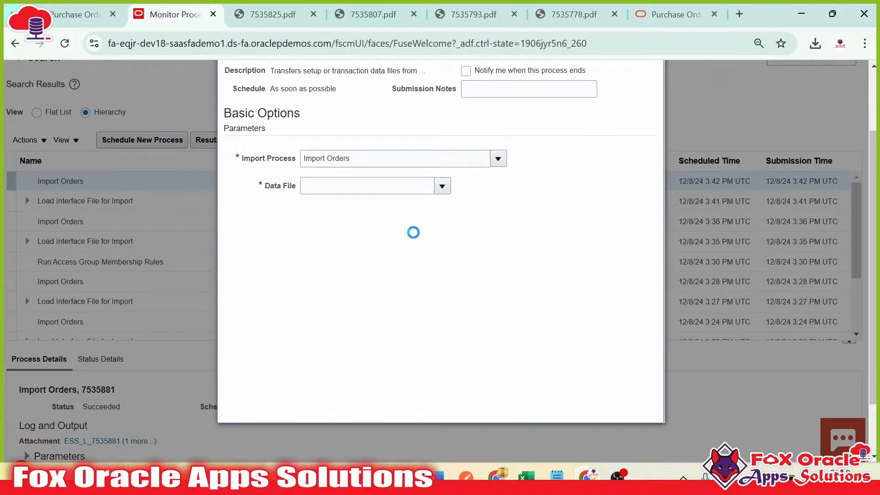
{"action": "left_click", "coordinate": [337, 407]}
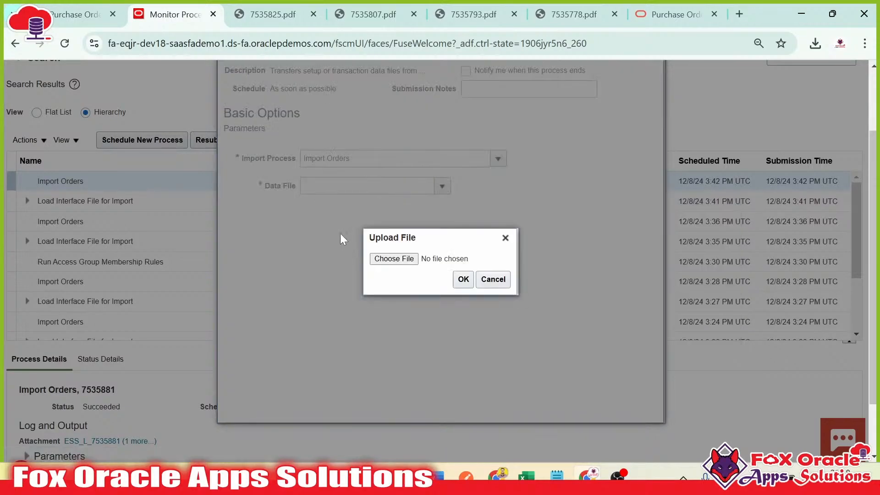
{"action": "left_click", "coordinate": [394, 259]}
{"action": "left_click", "coordinate": [283, 250]}
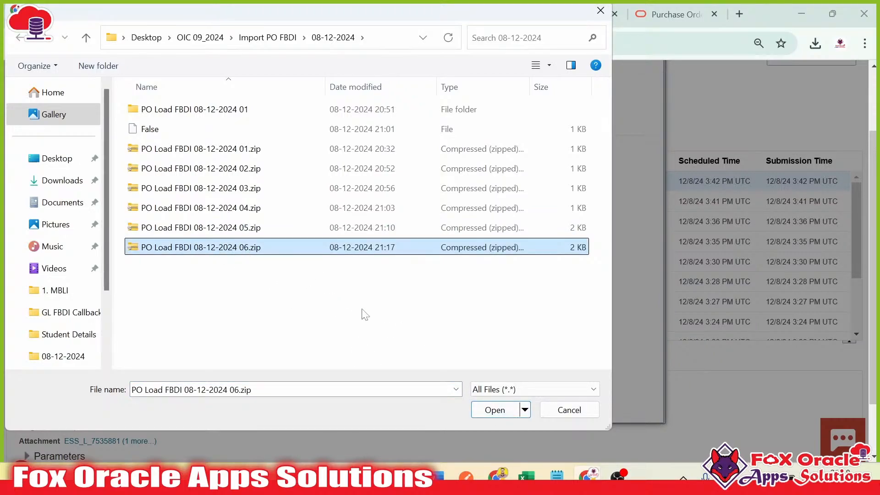
{"action": "left_click", "coordinate": [495, 410]}
{"action": "left_click", "coordinate": [464, 281]}
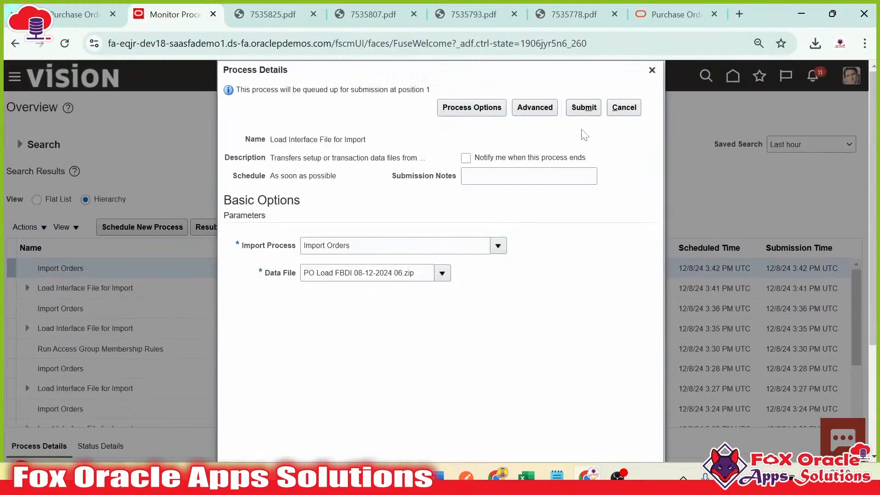
Submit the Load Interface File for Import process and refresh the process list until it finishes
{"action": "left_click", "coordinate": [584, 108]}
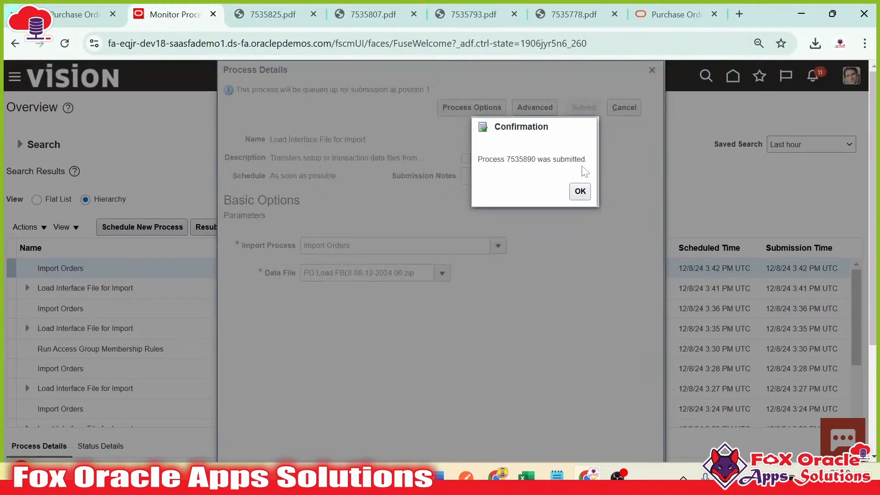
{"action": "left_click", "coordinate": [580, 191]}
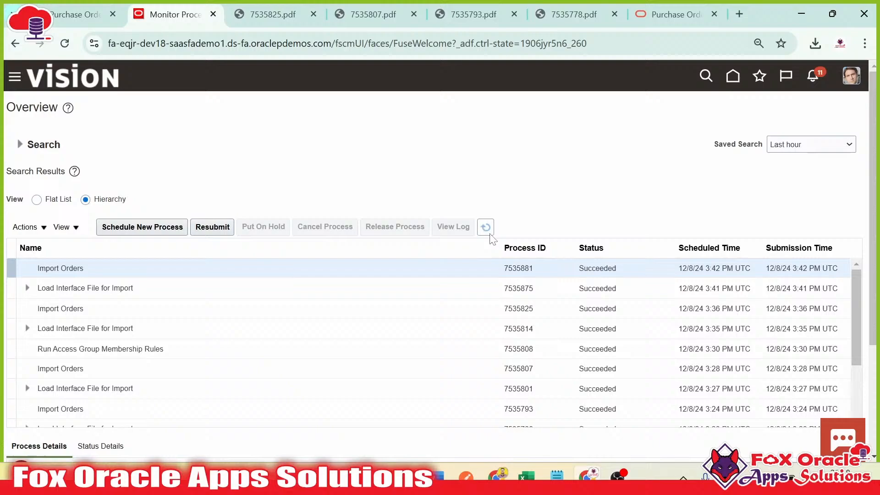
{"action": "left_click", "coordinate": [489, 233]}
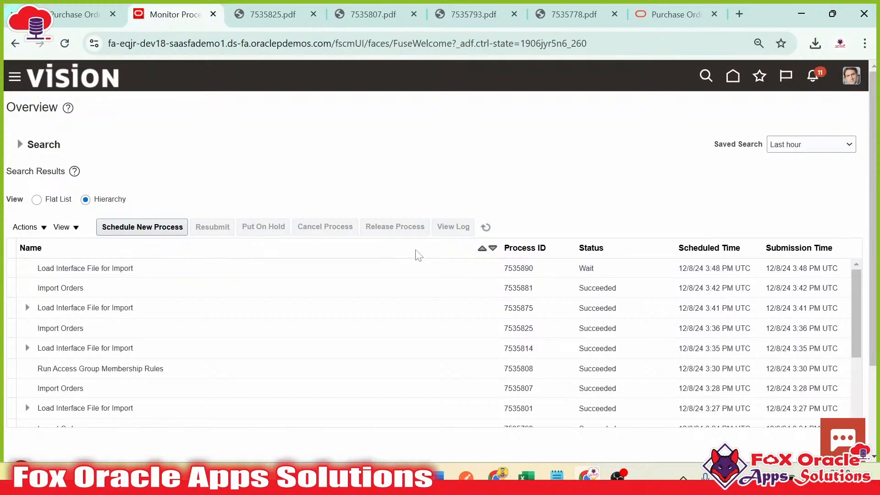
{"action": "left_click", "coordinate": [486, 228]}
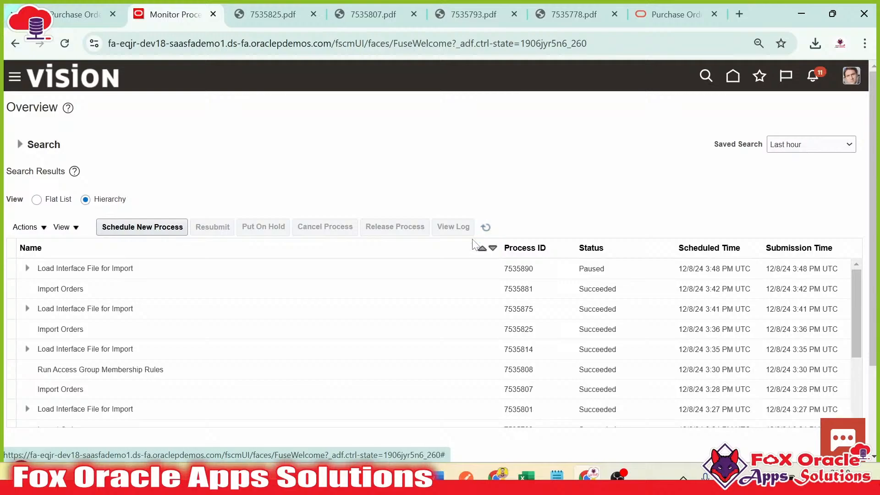
{"action": "left_click", "coordinate": [489, 222]}
{"action": "left_click", "coordinate": [486, 228]}
{"action": "left_click", "coordinate": [489, 227]}
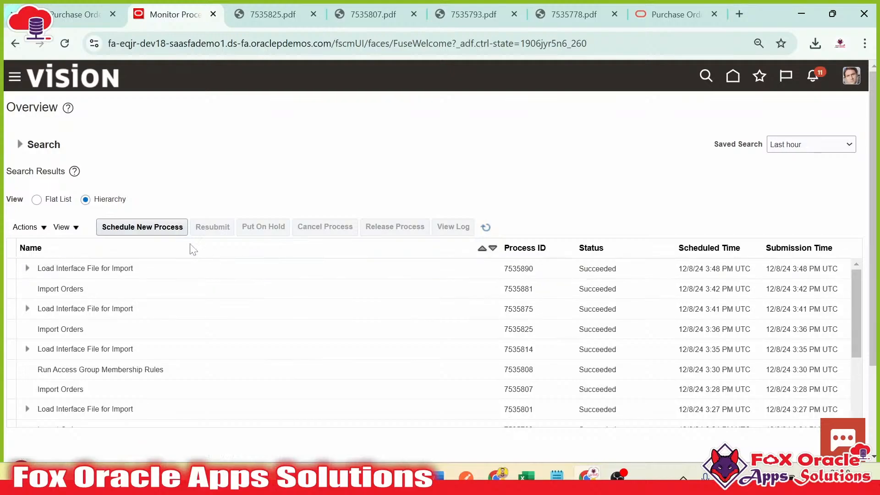
Schedule a new process using the Import Orders job and open its process details
{"action": "left_click", "coordinate": [127, 231]}
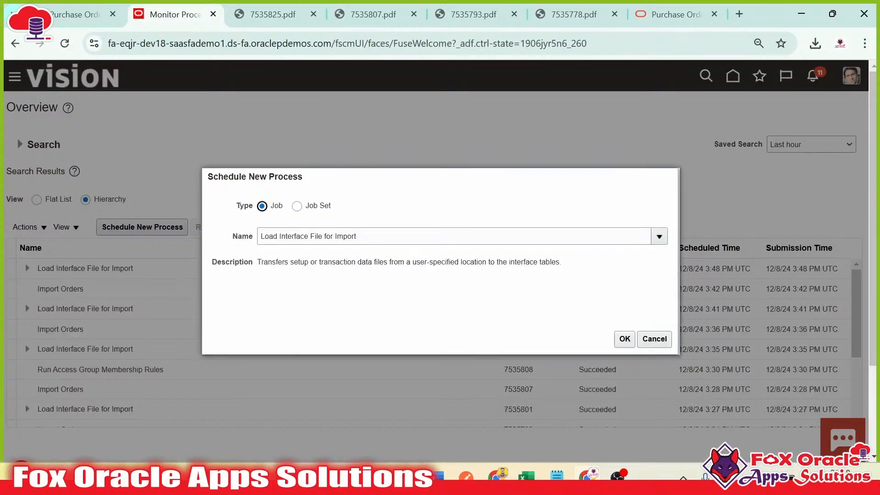
{"action": "type", "text": "Impo"}
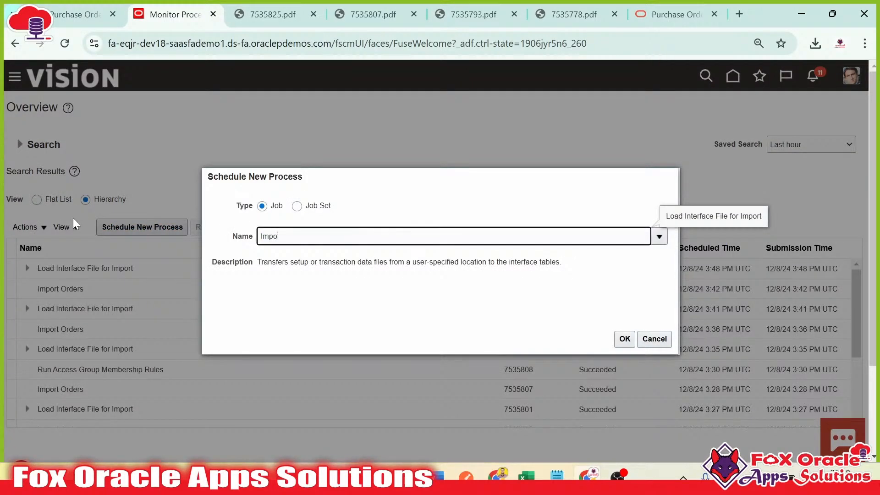
{"action": "type", "text": "rt Orders"}
{"action": "key", "text": "Tab"}
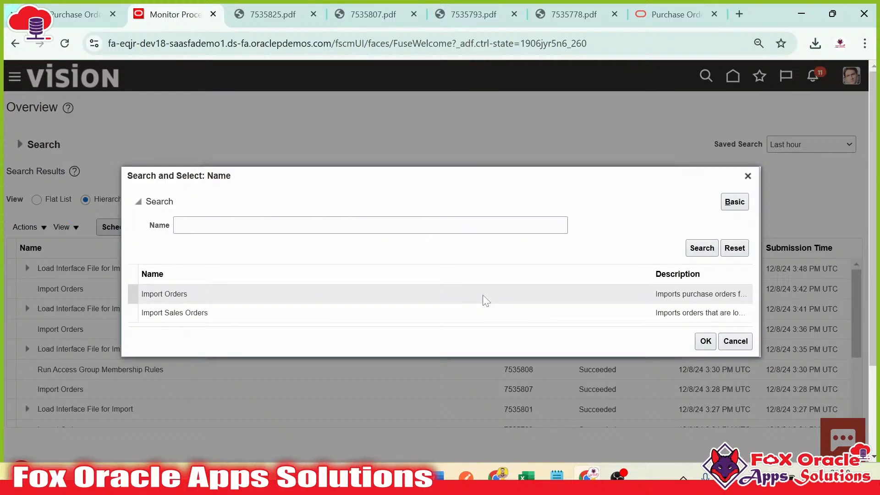
{"action": "double_click", "coordinate": [295, 296]}
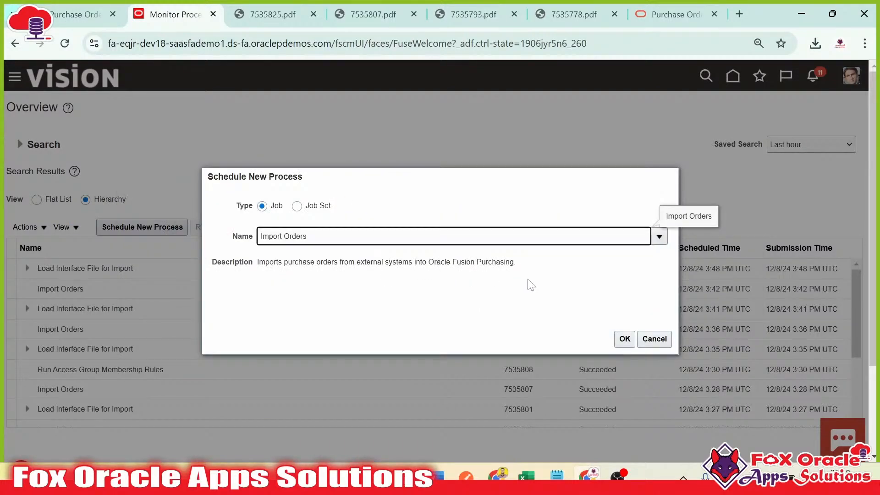
{"action": "left_click", "coordinate": [620, 339]}
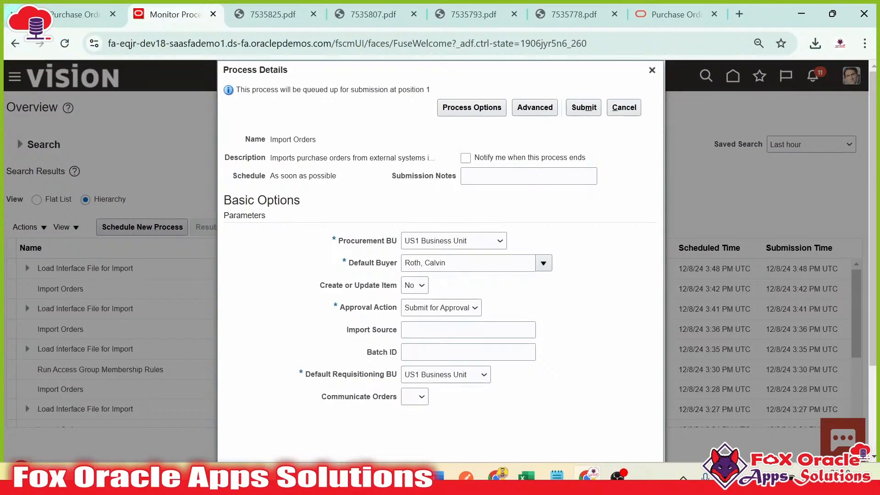
Set the Batch ID to 300003, keep Approval Action at Submit for Approval, and submit the Import Orders process
{"action": "left_click", "coordinate": [532, 352]}
{"action": "key", "text": "super+v"}
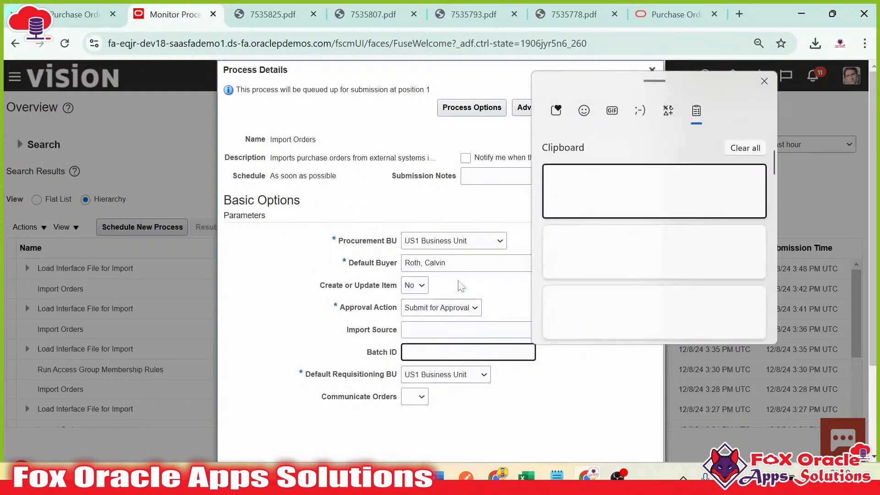
{"action": "left_click", "coordinate": [558, 199]}
{"action": "left_click", "coordinate": [523, 376]}
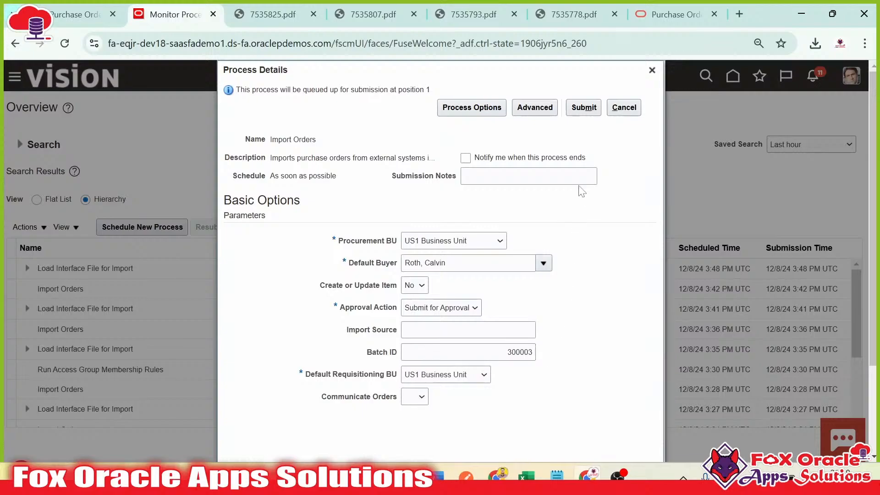
{"action": "left_click", "coordinate": [579, 113]}
{"action": "left_click", "coordinate": [442, 310]}
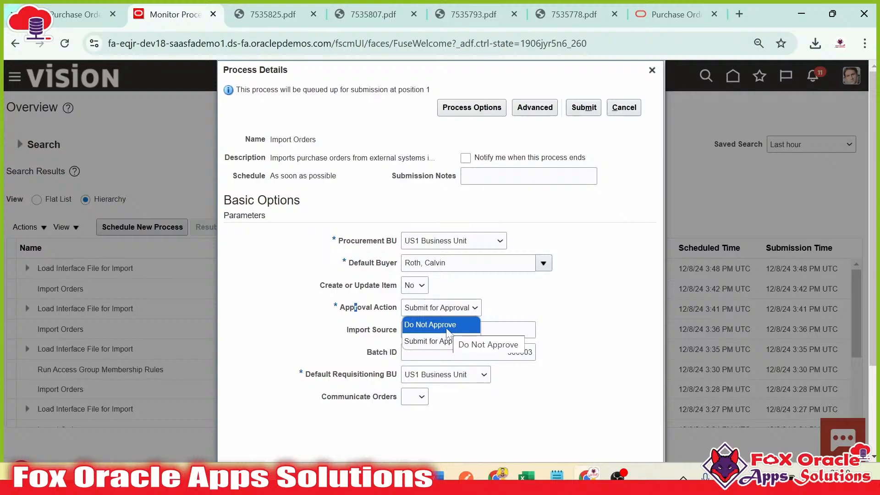
{"action": "left_click", "coordinate": [436, 342]}
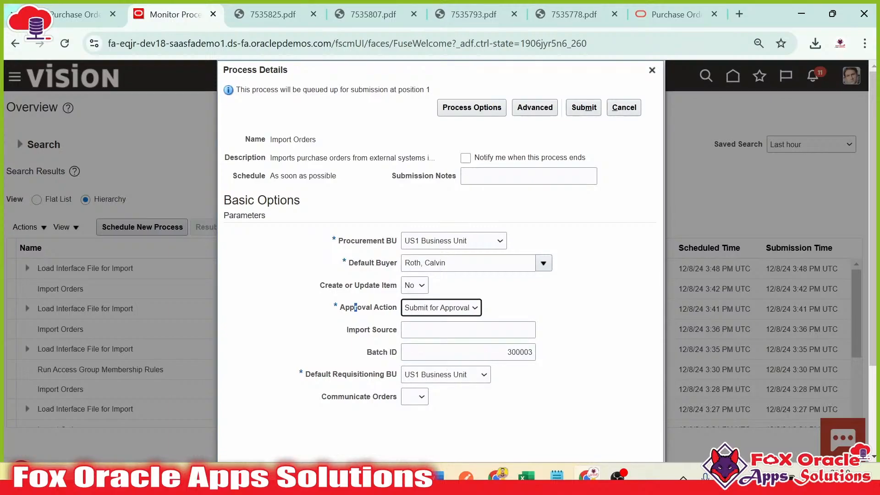
{"action": "left_click", "coordinate": [507, 309]}
{"action": "left_click", "coordinate": [585, 114]}
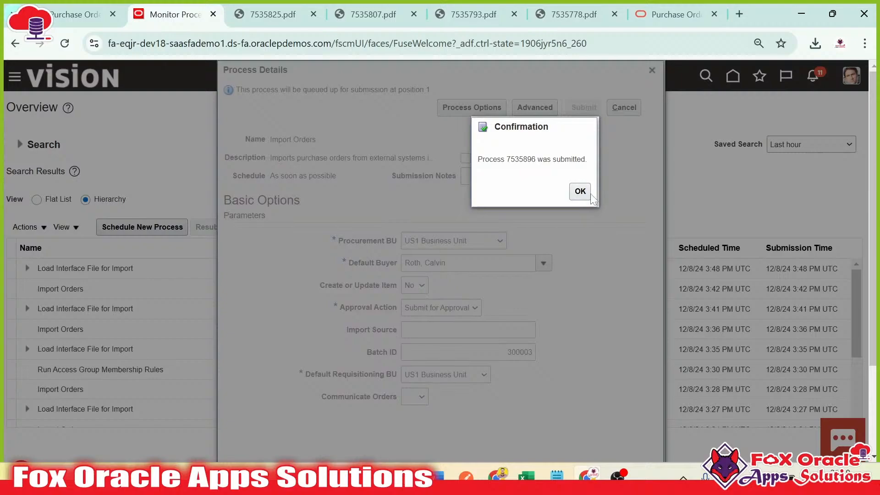
{"action": "left_click", "coordinate": [590, 195]}
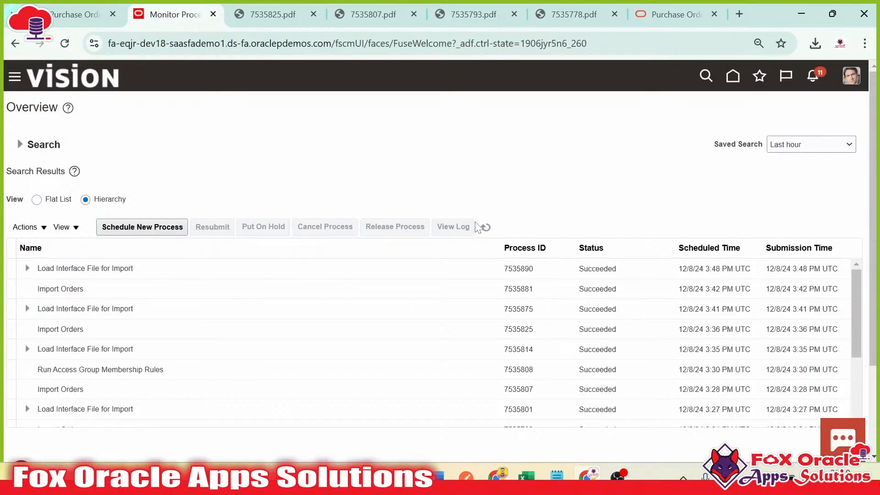
Refresh the process list until the Import Orders process finishes, reviewing the previously imported purchase order in between
{"action": "left_click", "coordinate": [485, 228]}
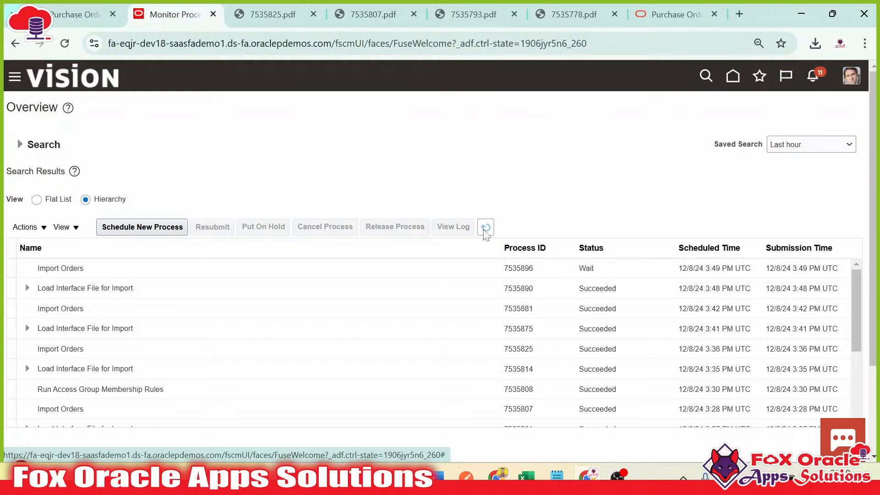
{"action": "left_click", "coordinate": [484, 230]}
{"action": "left_click", "coordinate": [77, 14]}
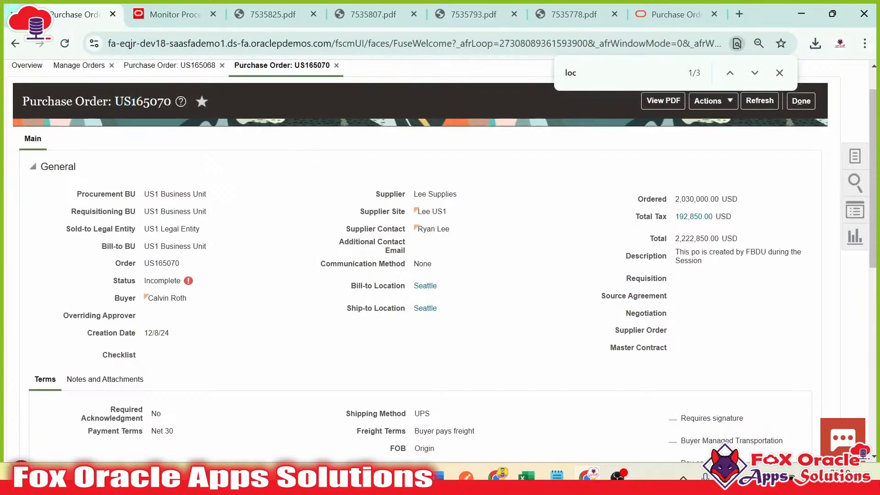
{"action": "left_click", "coordinate": [174, 192]}
{"action": "left_click_drag", "start_coordinate": [143, 194], "coordinate": [222, 195]}
{"action": "left_click_drag", "start_coordinate": [115, 102], "coordinate": [137, 104]}
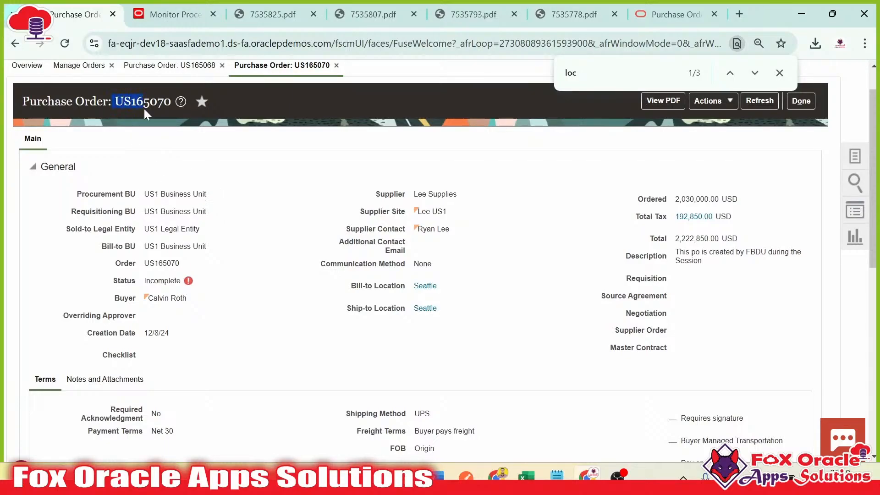
{"action": "left_click", "coordinate": [178, 4]}
{"action": "left_click", "coordinate": [486, 228]}
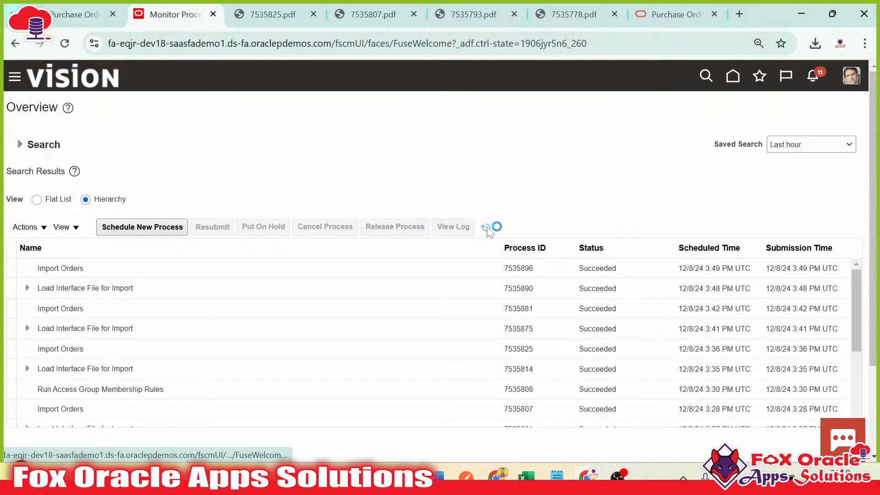
Open the output attachment 7535896.txt of the latest Import Orders process and copy the imported purchase order number
{"action": "left_click", "coordinate": [121, 268]}
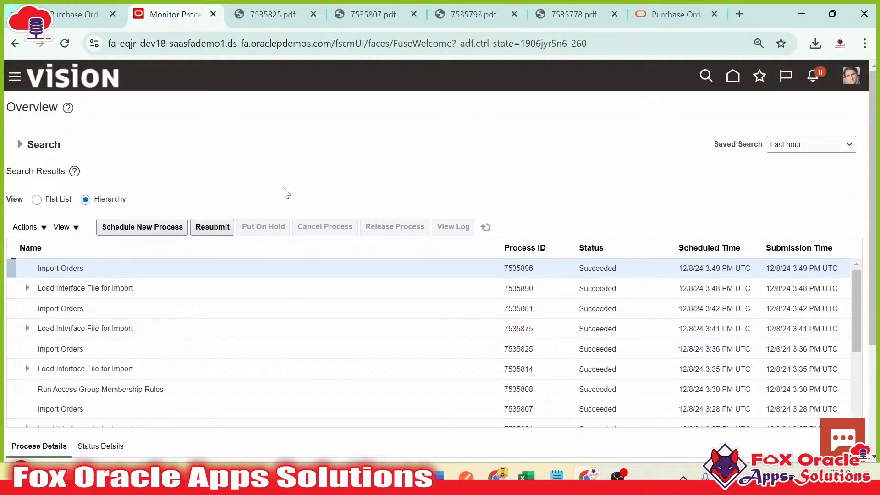
{"action": "scroll", "coordinate": [187, 345], "scroll_direction": "down", "scroll_amount": 3}
{"action": "left_click", "coordinate": [139, 372]}
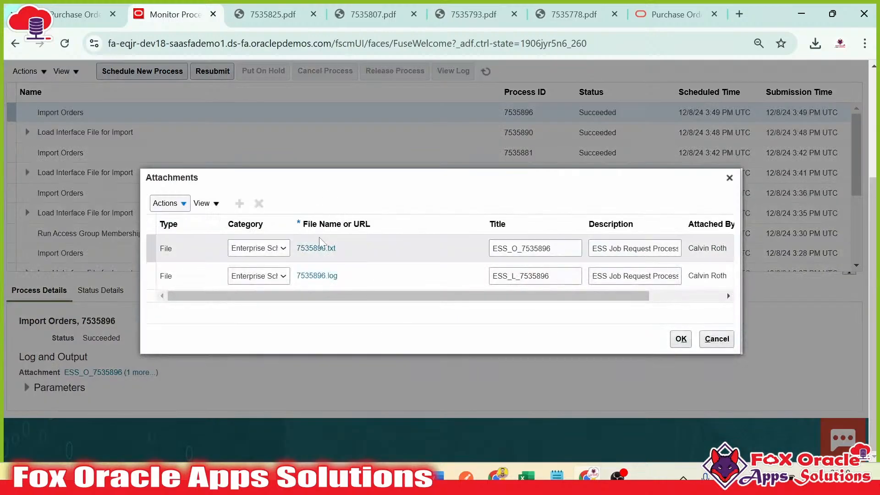
{"action": "left_click", "coordinate": [315, 248]}
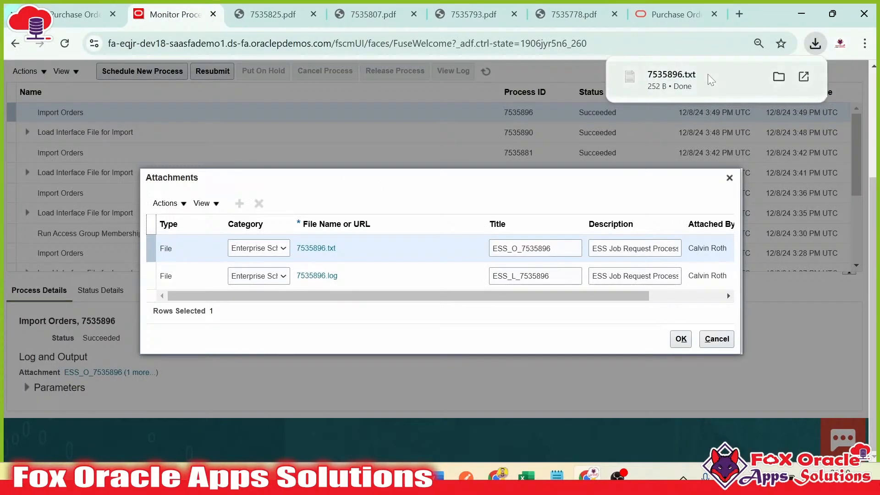
{"action": "left_click", "coordinate": [708, 73]}
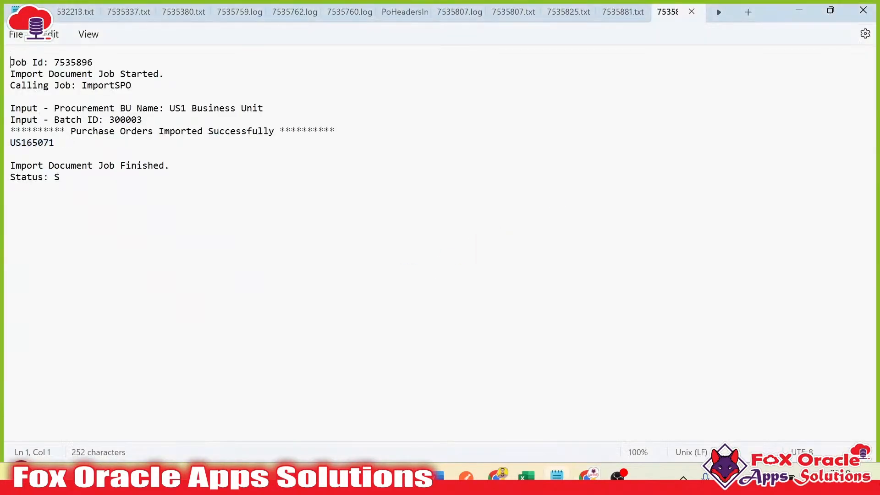
{"action": "left_click", "coordinate": [11, 154]}
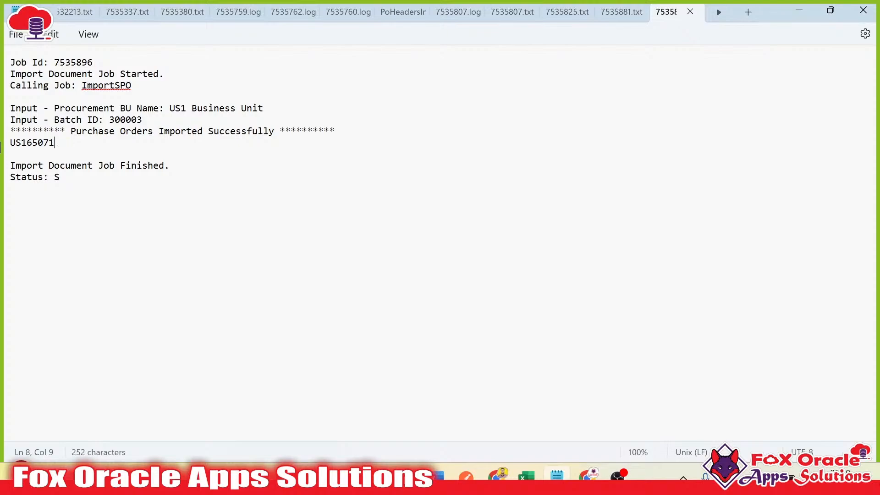
{"action": "key", "text": "shift+Home"}
{"action": "key", "text": "ctrl+c"}
{"action": "key", "text": "alt+Tab"}
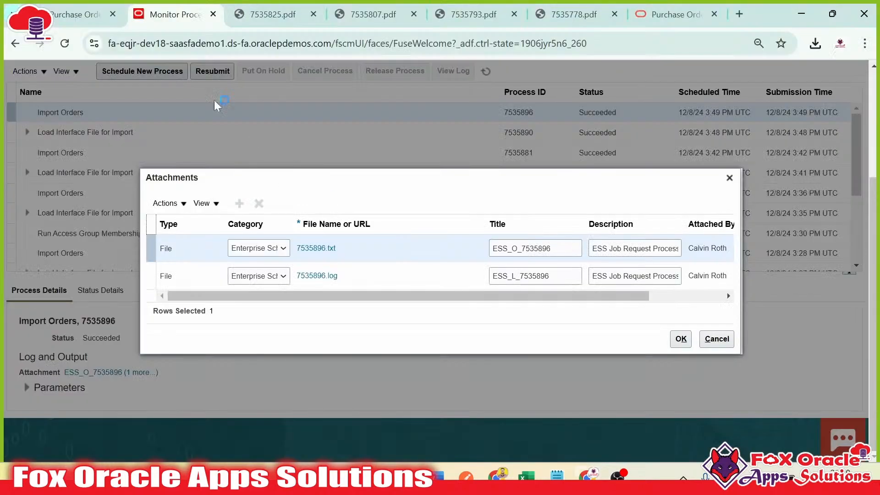
Search Manage Orders for the copied order number and open the matching purchase order
{"action": "left_click", "coordinate": [97, 20]}
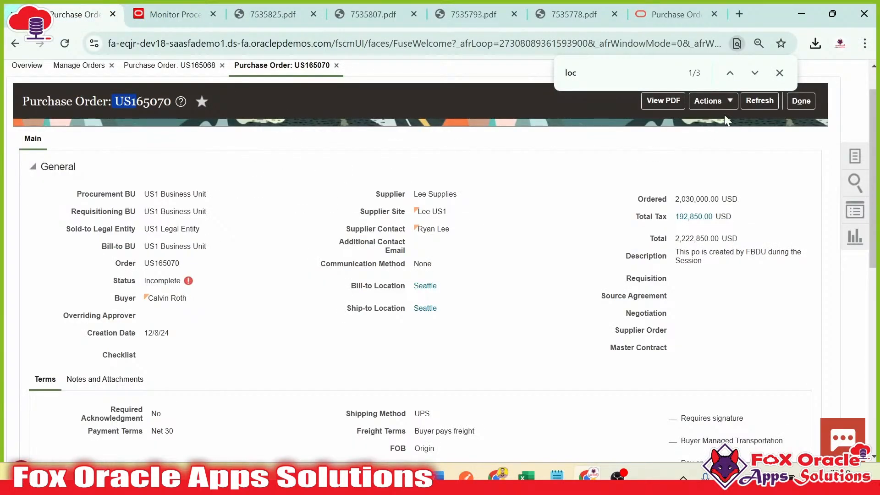
{"action": "scroll", "coordinate": [589, 209], "scroll_direction": "up", "scroll_amount": 1}
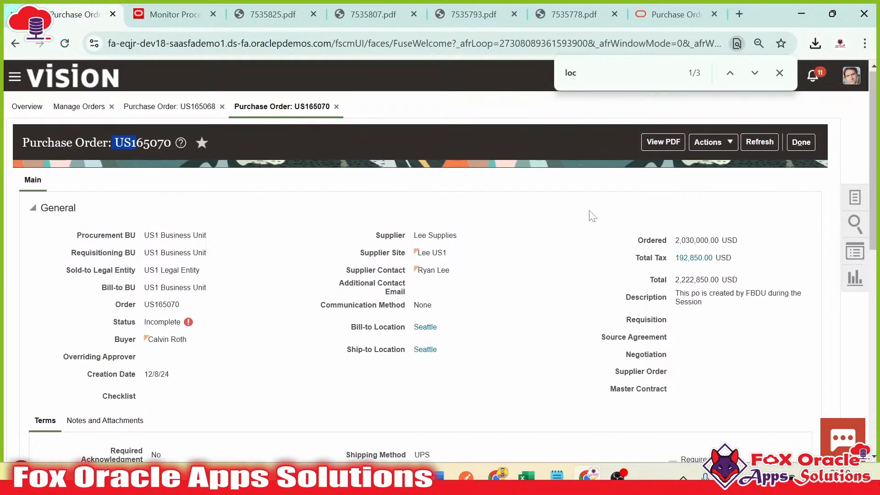
{"action": "left_click", "coordinate": [71, 110]}
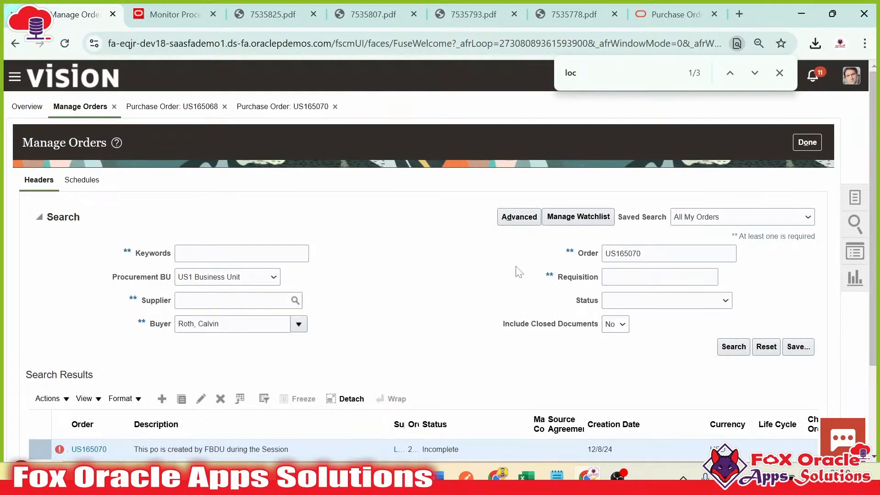
{"action": "double_click", "coordinate": [630, 254]}
{"action": "key", "text": "ctrl+v"}
{"action": "left_click", "coordinate": [730, 347]}
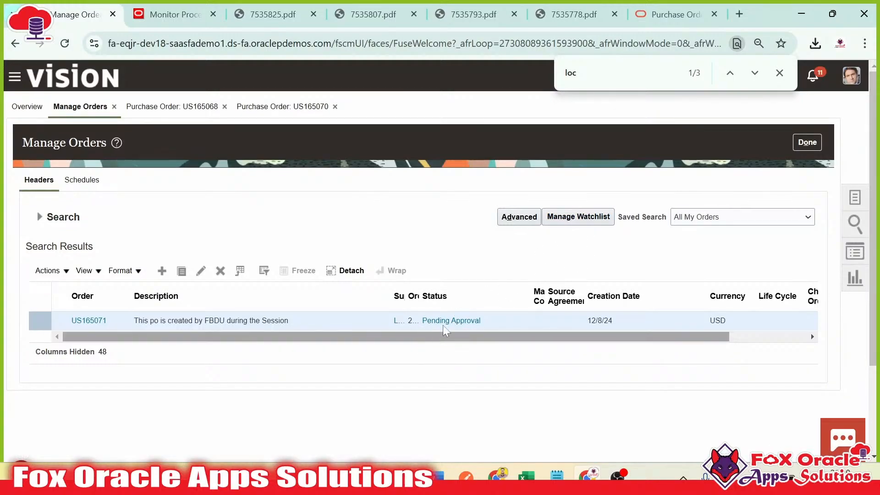
{"action": "left_click", "coordinate": [94, 321]}
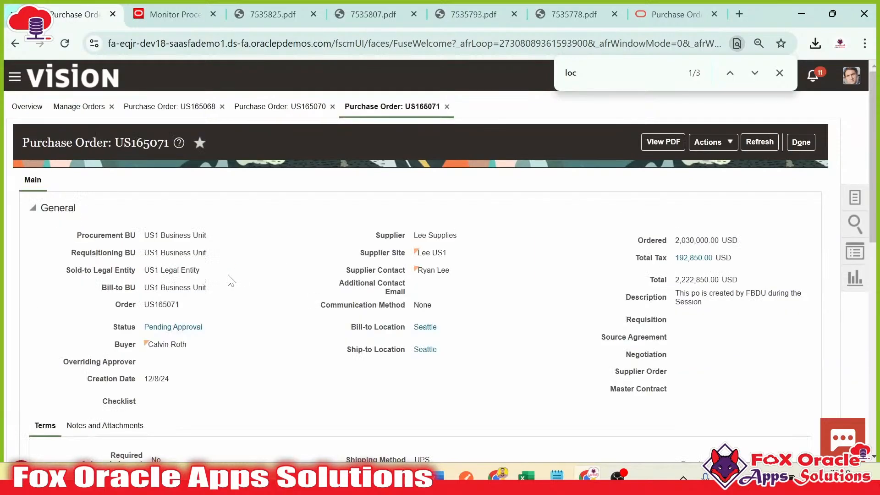
{"action": "left_click", "coordinate": [780, 73]}
{"action": "left_click", "coordinate": [775, 143]}
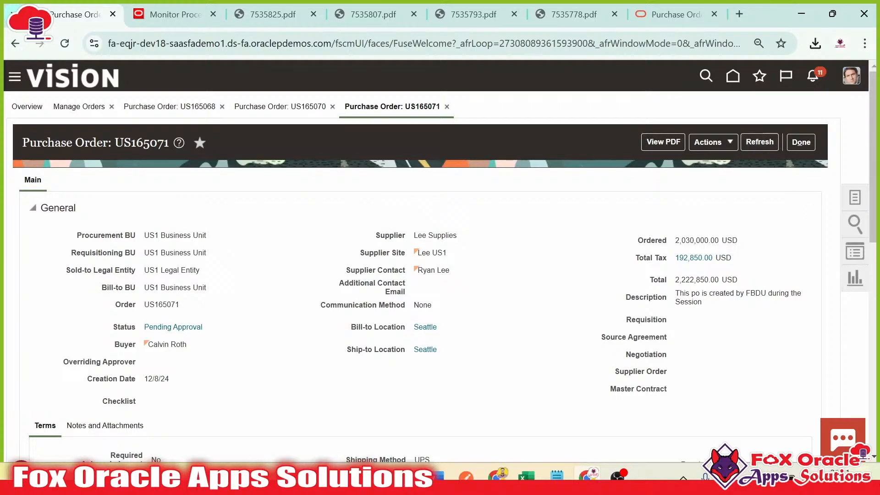
{"action": "mouse_move", "coordinate": [357, 477]}
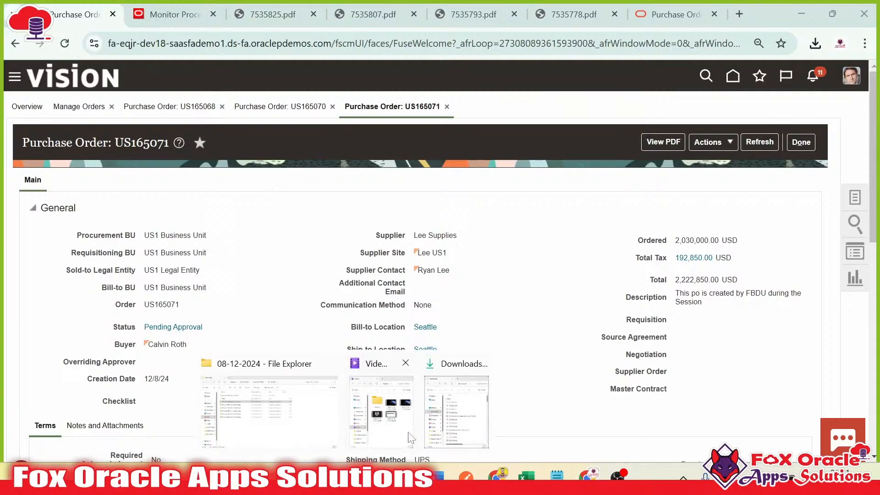
{"action": "left_click", "coordinate": [458, 363]}
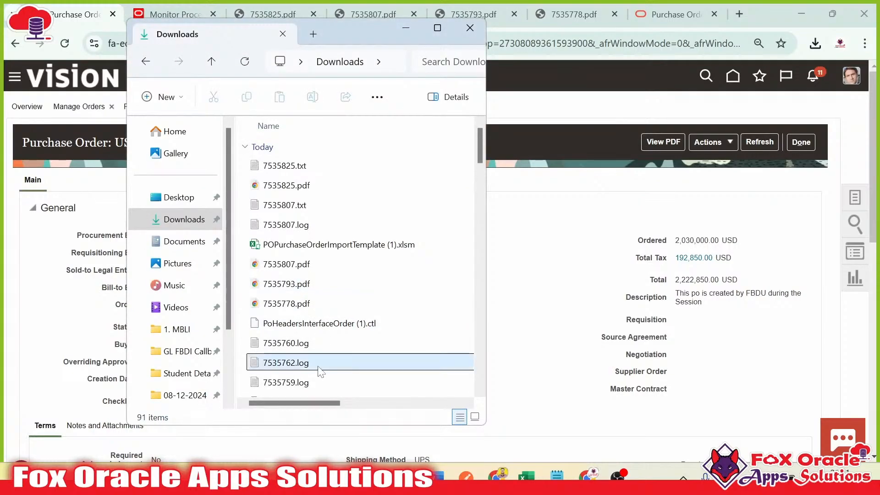
{"action": "scroll", "coordinate": [321, 366], "scroll_direction": "down", "scroll_amount": 6}
{"action": "left_click", "coordinate": [302, 446]}
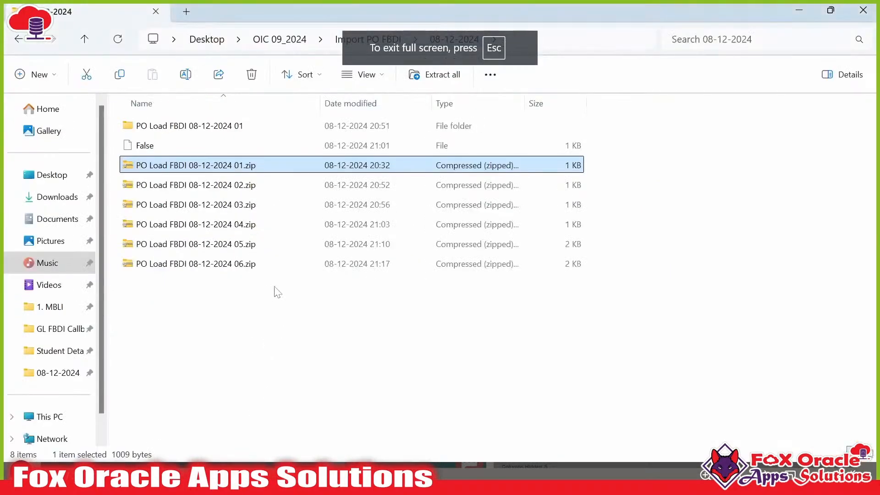
{"action": "double_click", "coordinate": [179, 131]}
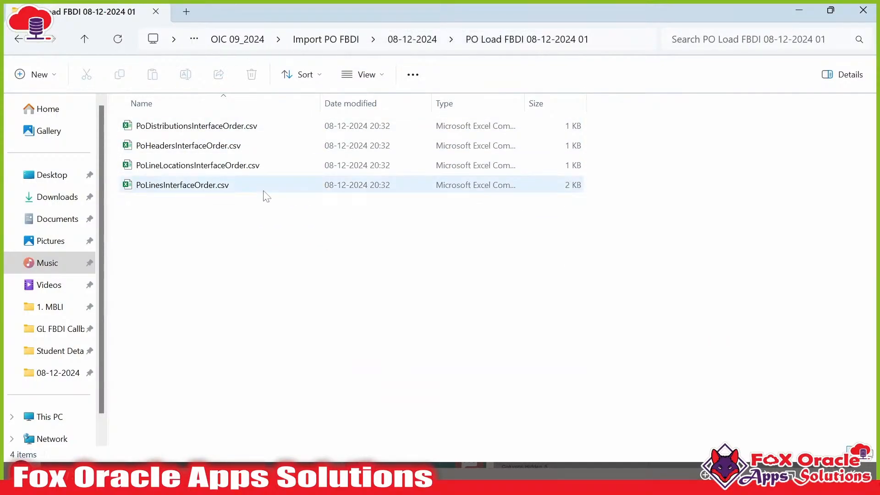
{"action": "left_click_drag", "start_coordinate": [222, 216], "coordinate": [222, 130]}
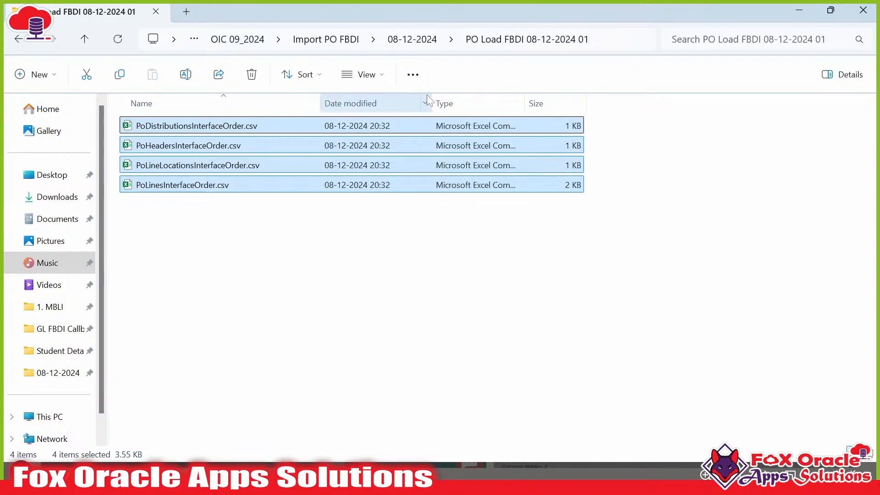
{"action": "left_click", "coordinate": [420, 42]}
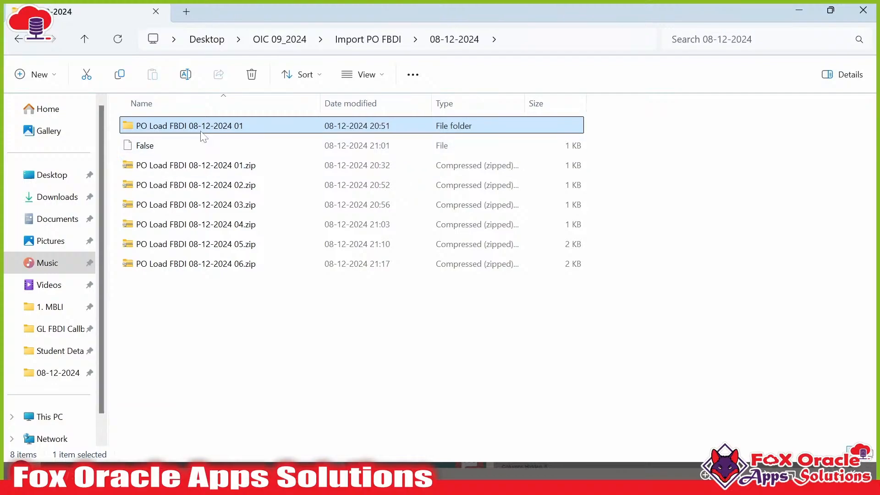
{"action": "left_click", "coordinate": [197, 166]}
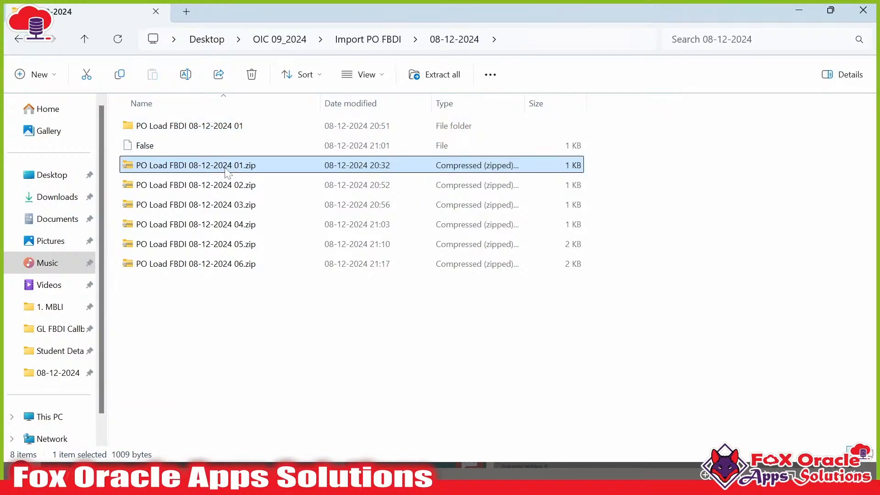
{"action": "double_click", "coordinate": [207, 125]}
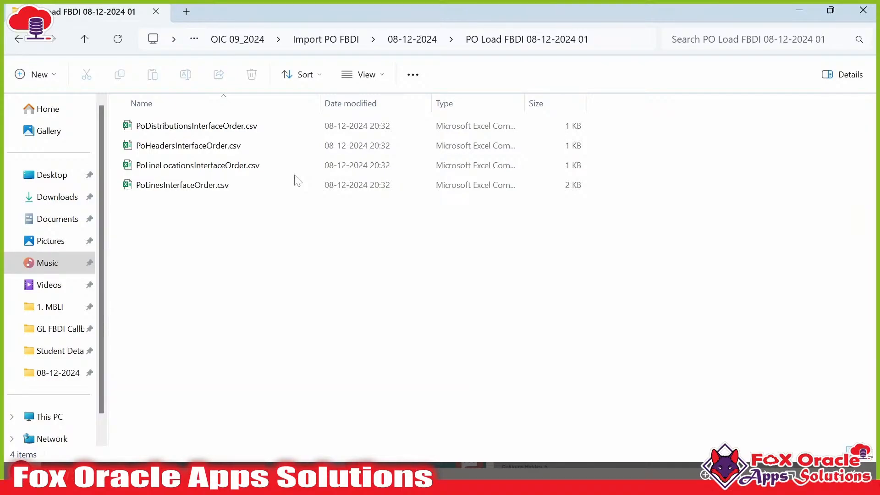
Return to the 08-12-2024 folder and switch back to the imported purchase order in Oracle Fusion
{"action": "left_click", "coordinate": [206, 192]}
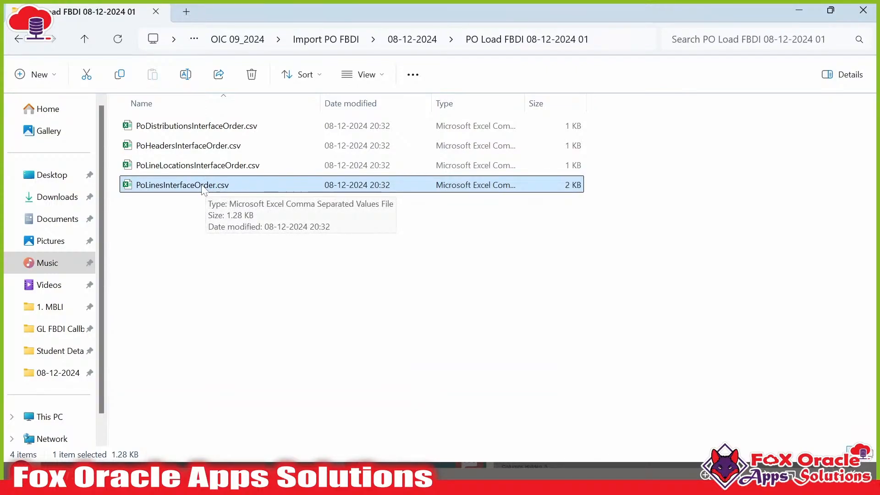
{"action": "left_click", "coordinate": [412, 39]}
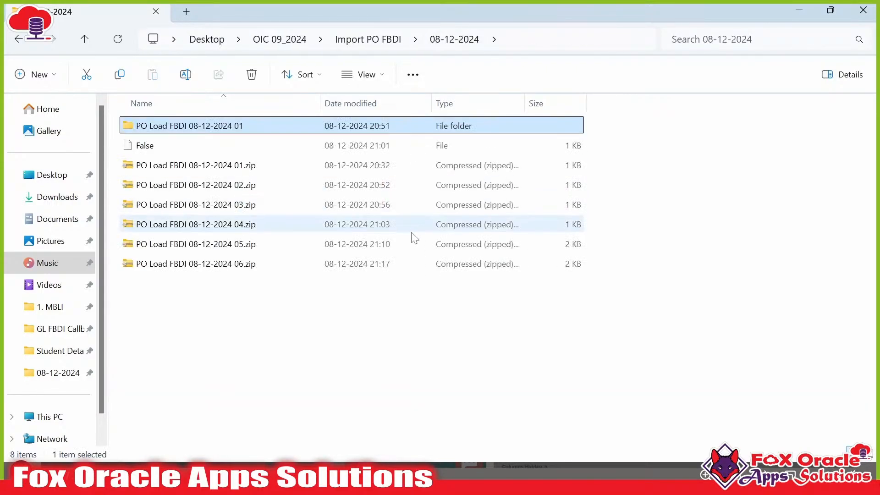
{"action": "key", "text": "alt+Tab"}
{"action": "key", "text": "alt+Tab"}
{"action": "key", "text": "alt+Tab"}
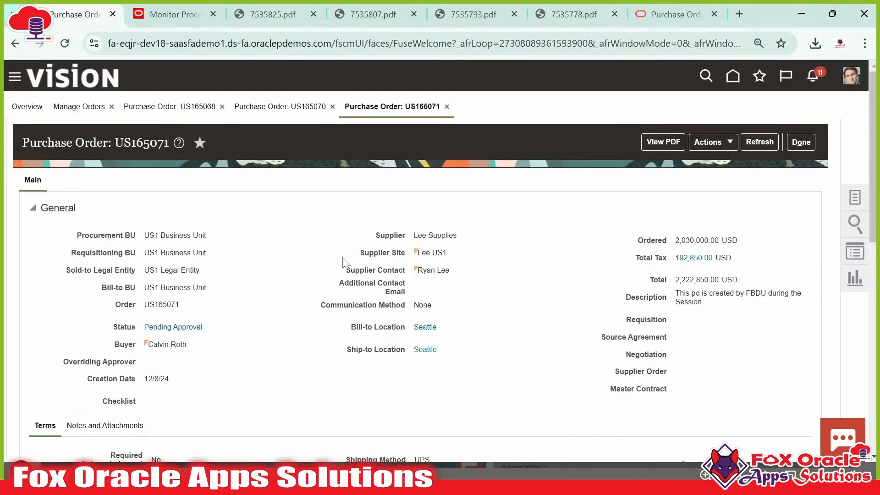
Refresh the imported purchase order and check the notifications list for it
{"action": "left_click", "coordinate": [750, 142]}
{"action": "left_click", "coordinate": [749, 142]}
{"action": "left_click", "coordinate": [819, 81]}
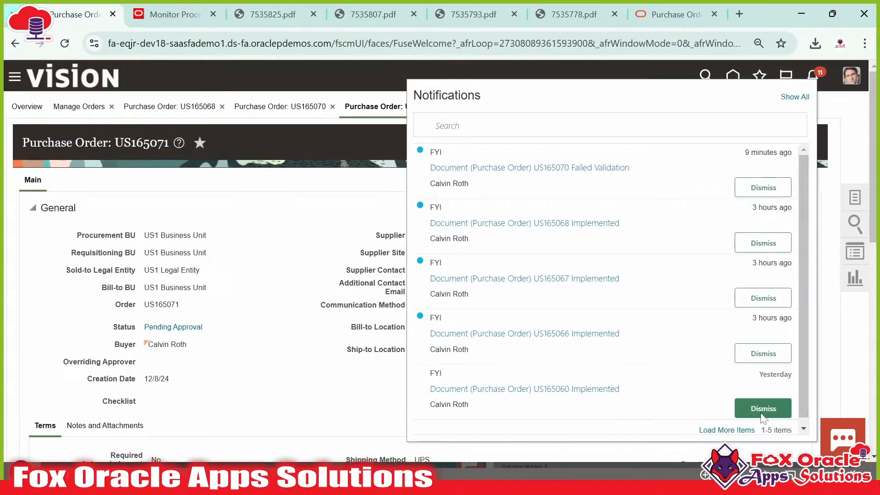
{"action": "left_click", "coordinate": [818, 77]}
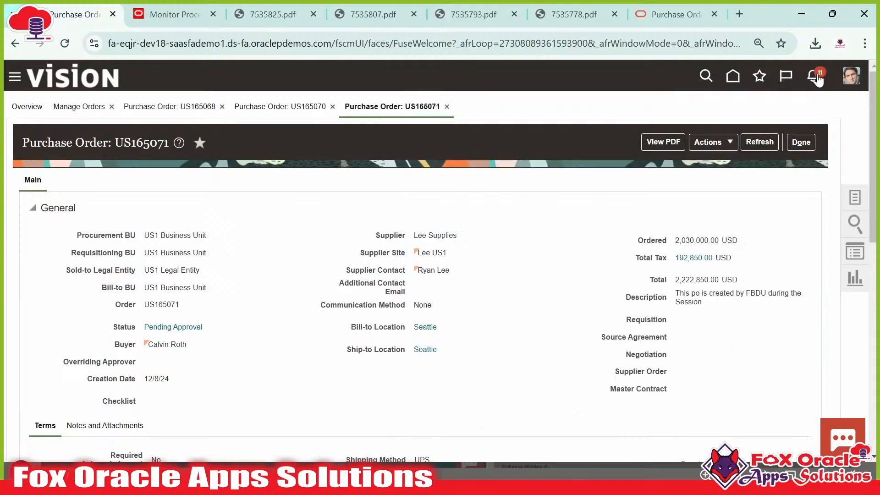
Open the purchase order's Pending Approval details, review the approval stages and return to the order
{"action": "left_click", "coordinate": [177, 327]}
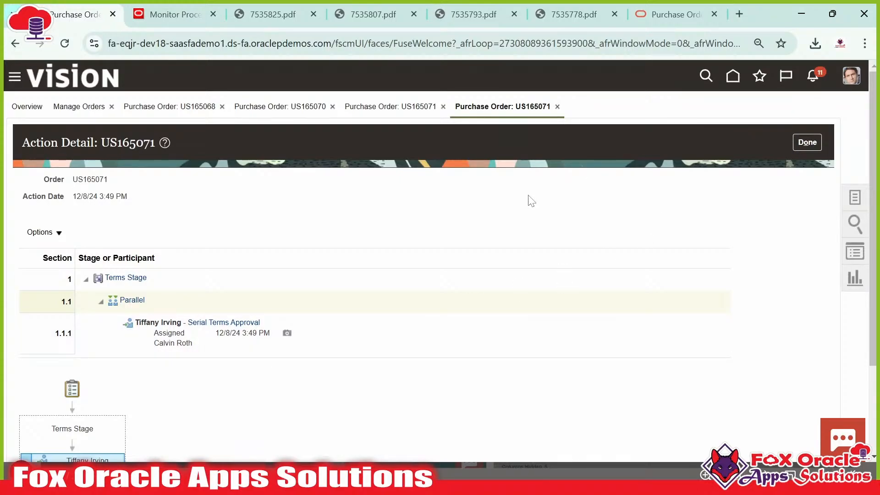
{"action": "scroll", "coordinate": [166, 368], "scroll_direction": "down", "scroll_amount": 3}
{"action": "scroll", "coordinate": [166, 368], "scroll_direction": "up", "scroll_amount": 3}
{"action": "left_click", "coordinate": [807, 142]}
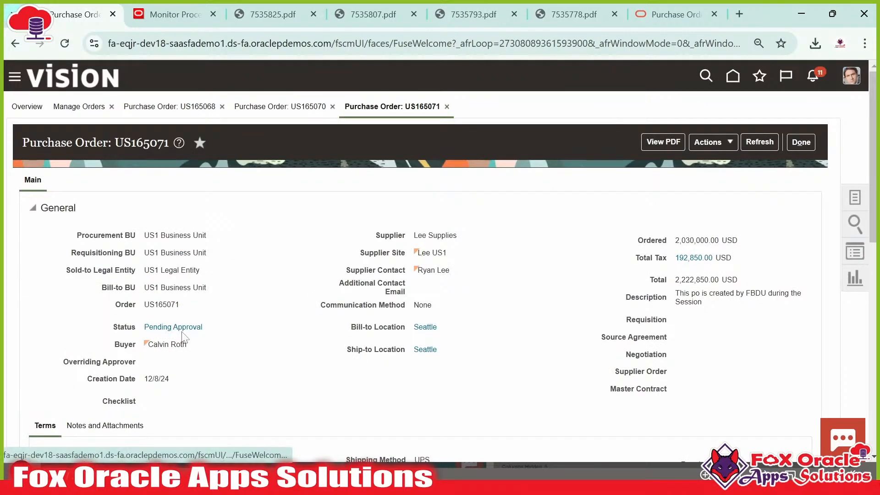
Reopen the Pending Approval details, examine the participant in the Terms Stage approval flow, and close the details
{"action": "left_click", "coordinate": [183, 328]}
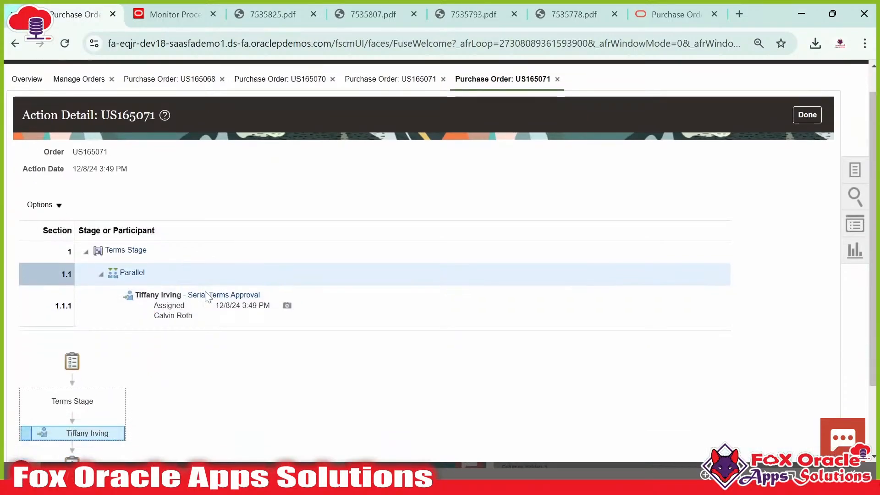
{"action": "scroll", "coordinate": [165, 301], "scroll_direction": "down", "scroll_amount": 2}
{"action": "mouse_move", "coordinate": [86, 356]}
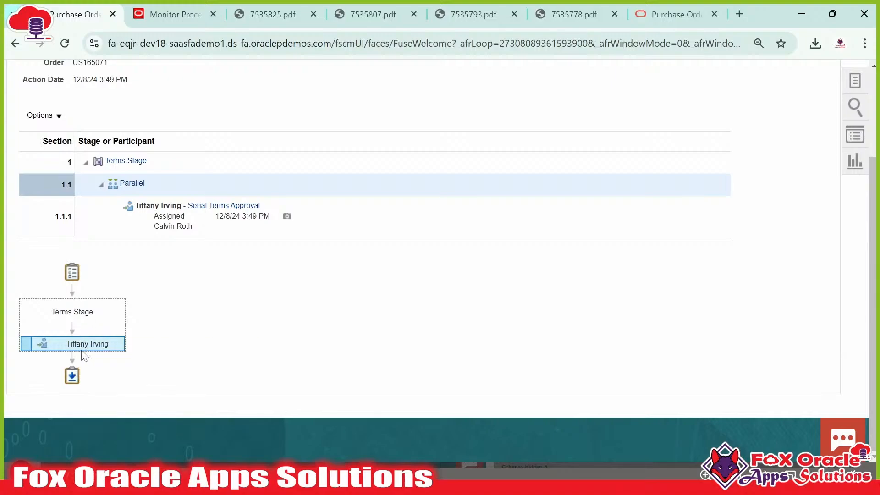
{"action": "left_click_drag", "start_coordinate": [93, 344], "coordinate": [112, 348]}
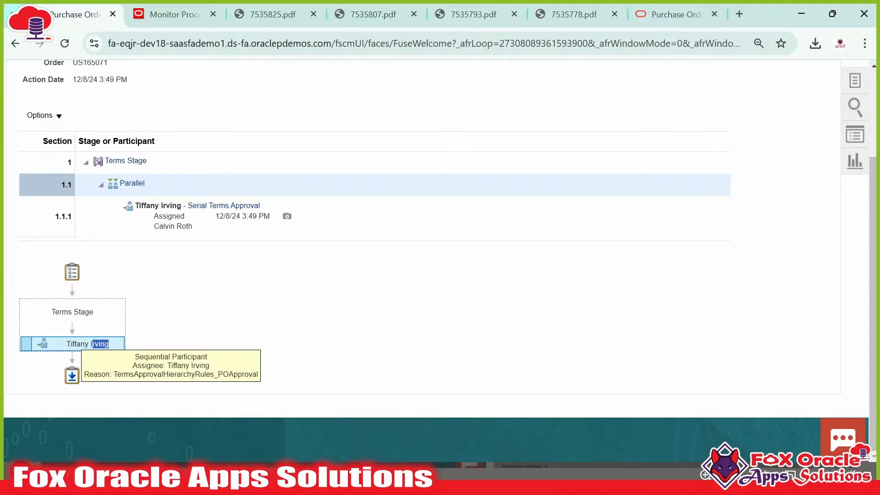
{"action": "triple_click", "coordinate": [115, 347]}
{"action": "left_click", "coordinate": [115, 347]}
{"action": "scroll", "coordinate": [197, 363], "scroll_direction": "up", "scroll_amount": 3}
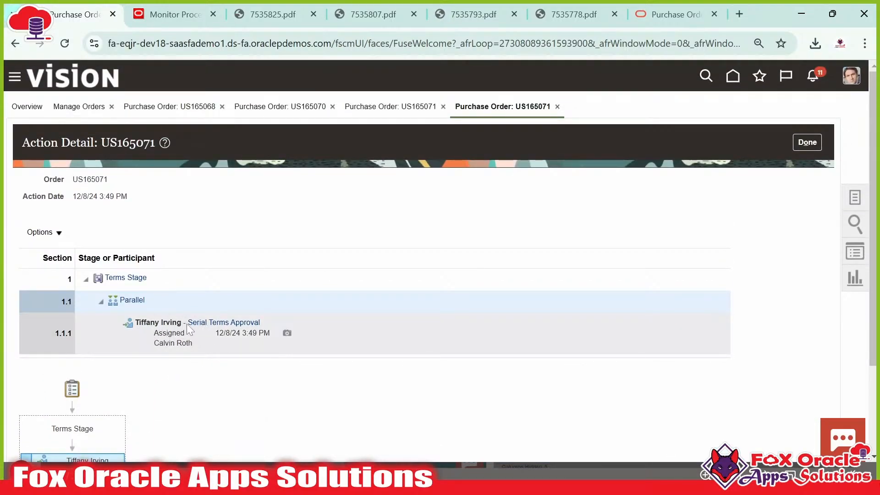
{"action": "left_click", "coordinate": [176, 339]}
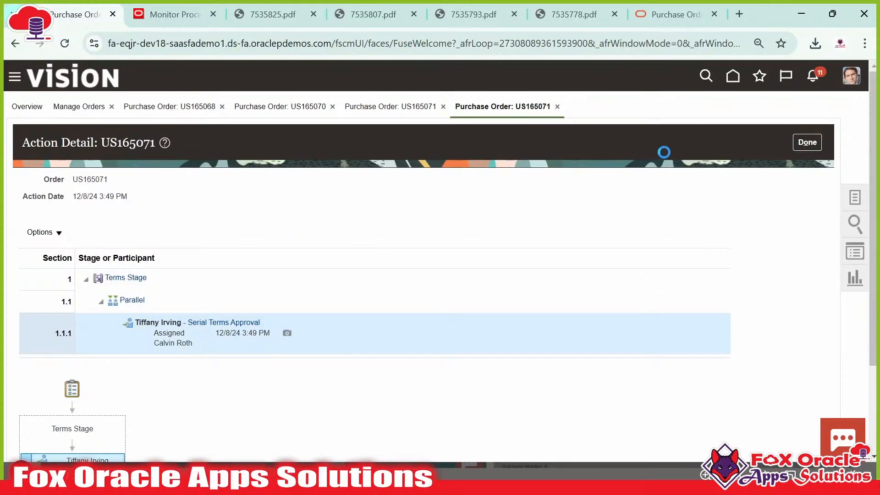
{"action": "left_click", "coordinate": [806, 142]}
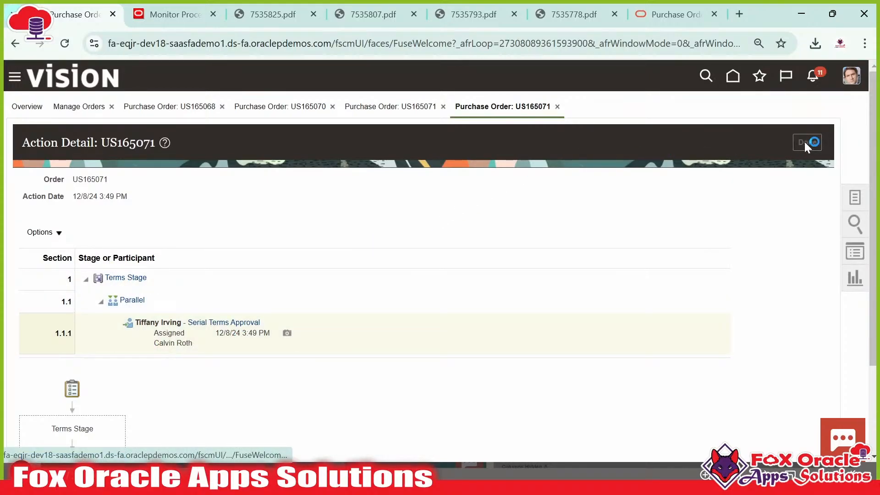
Switch to the Day 24 OIC Session presentation window
{"action": "key", "text": "alt+Tab"}
{"action": "key", "text": "alt+Tab"}
{"action": "key", "text": "alt+Tab"}
{"action": "key", "text": "alt+Tab"}
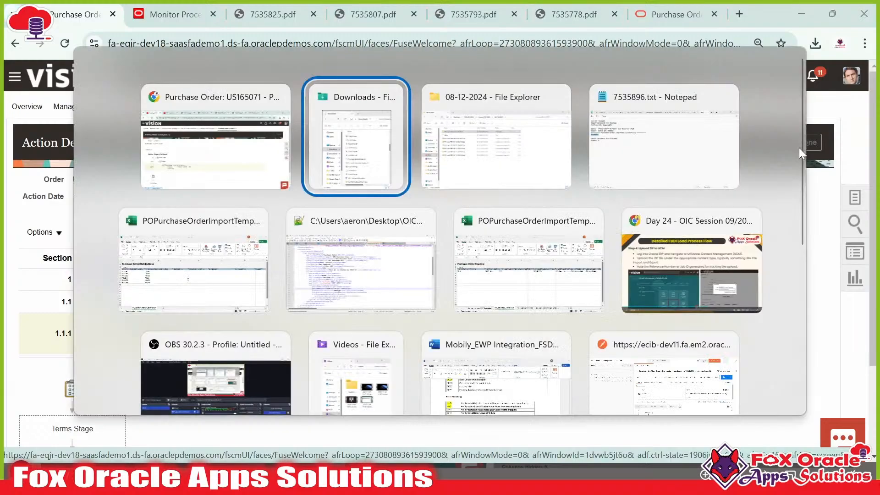
{"action": "key", "text": "alt+Tab"}
{"action": "key", "text": "alt+Tab"}
{"action": "key", "text": "alt+Tab"}
{"action": "key", "text": "alt+Tab"}
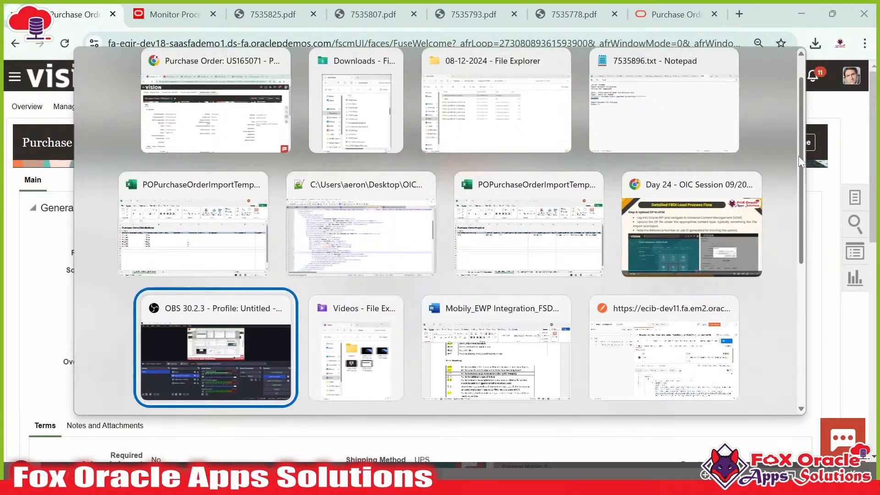
{"action": "left_click", "coordinate": [711, 227]}
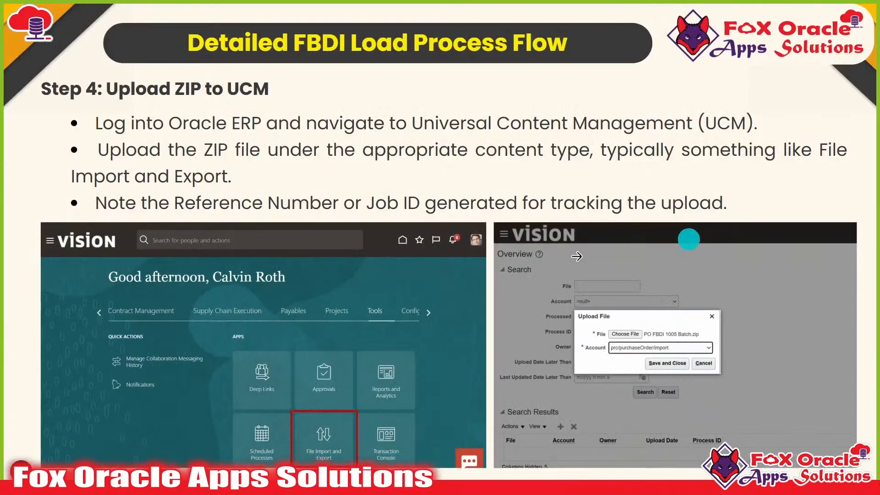
{"action": "left_click", "coordinate": [757, 277]}
{"action": "left_click", "coordinate": [757, 278]}
{"action": "left_click", "coordinate": [758, 278]}
{"action": "left_click", "coordinate": [757, 278]}
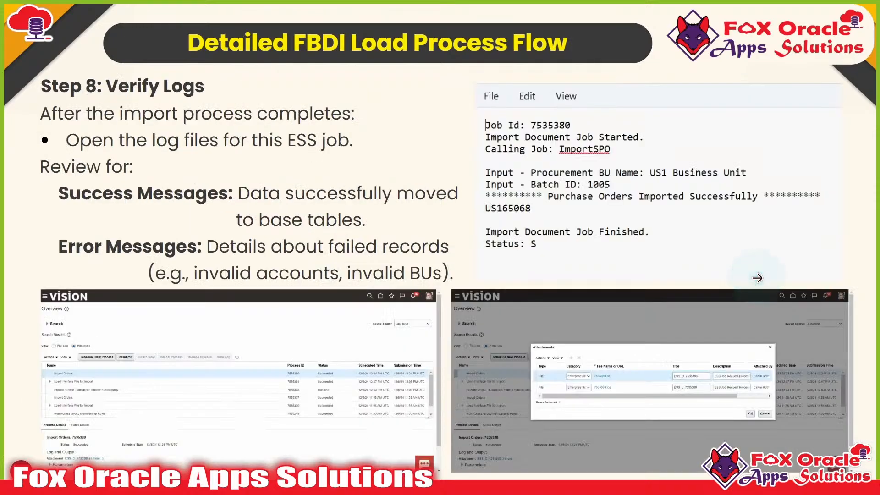
{"action": "left_click", "coordinate": [757, 278]}
{"action": "left_click", "coordinate": [757, 278]}
{"action": "left_click", "coordinate": [756, 278]}
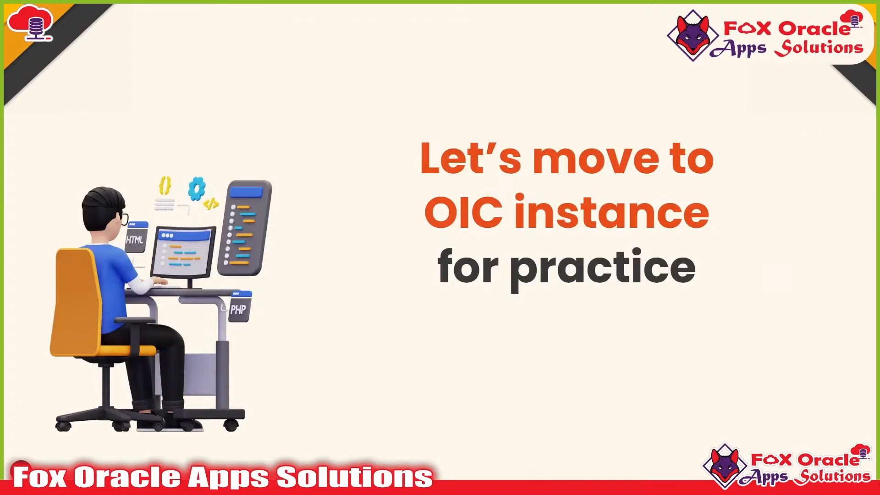
{"action": "left_click", "coordinate": [756, 278]}
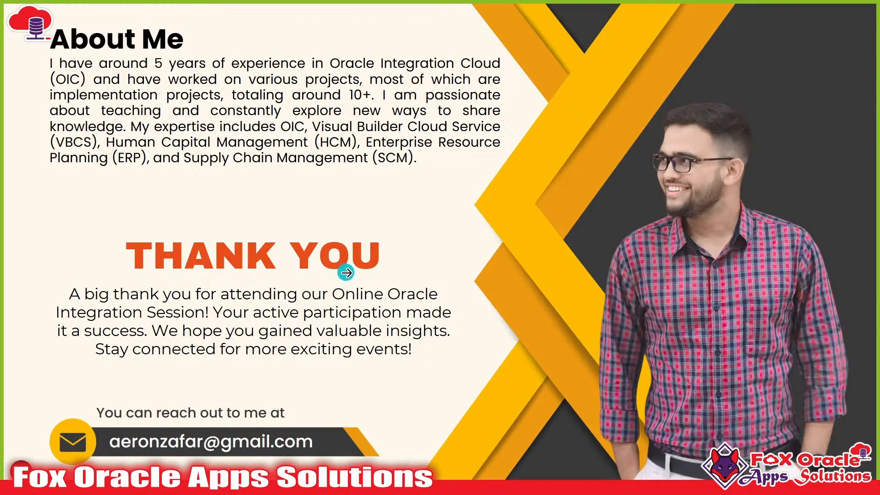
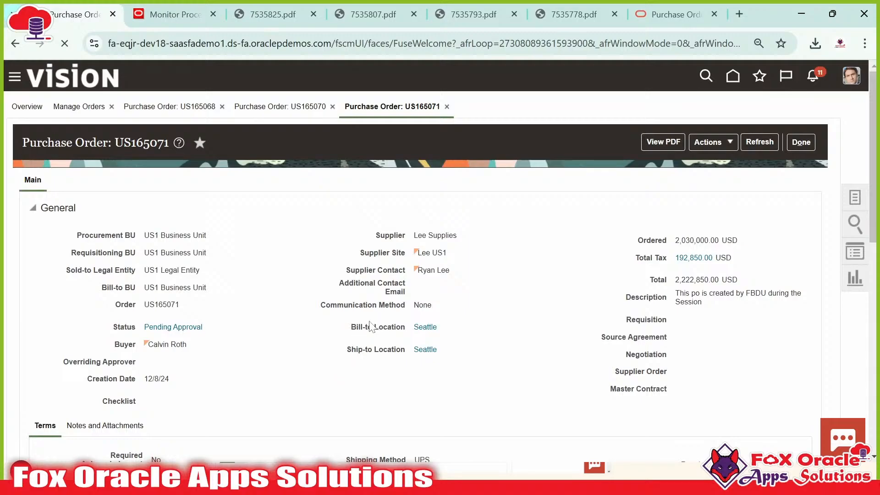
Review the purchase order's general and terms details and switch to the POPurchaseOrderImportTemplate workbook in Excel
{"action": "scroll", "coordinate": [372, 328], "scroll_direction": "down", "scroll_amount": 3}
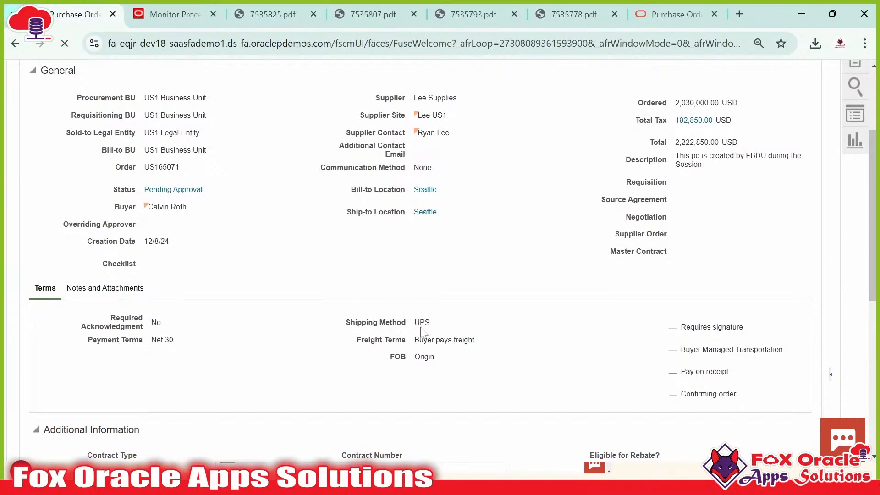
{"action": "scroll", "coordinate": [418, 333], "scroll_direction": "up", "scroll_amount": 3}
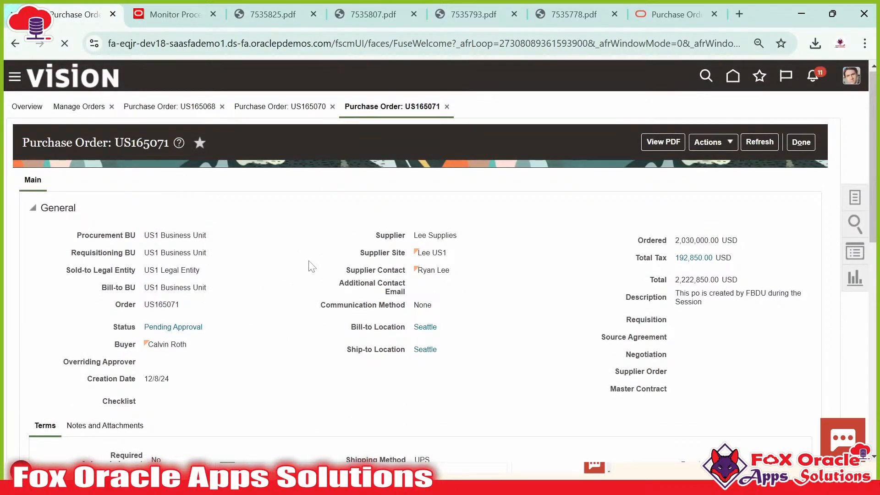
{"action": "key", "text": "alt+Tab"}
{"action": "key", "text": "Tab"}
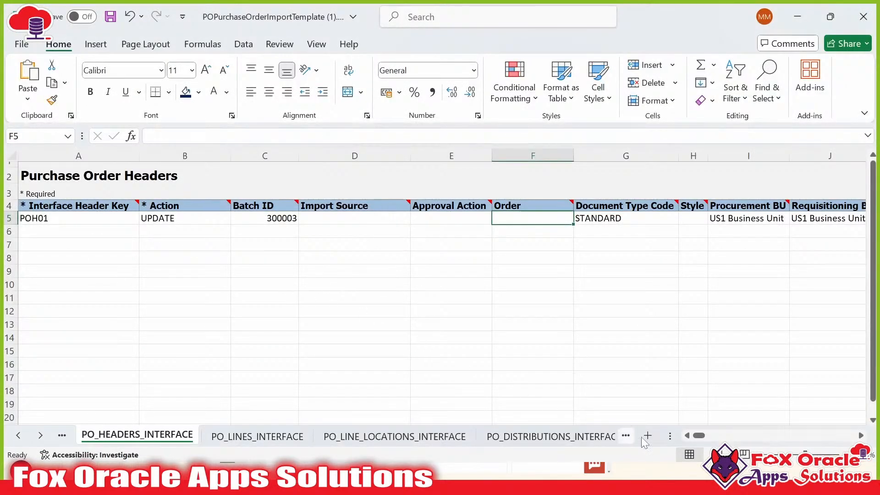
Examine the header record POH01 on the PO_HEADERS_INTERFACE sheet
{"action": "left_click", "coordinate": [194, 342]}
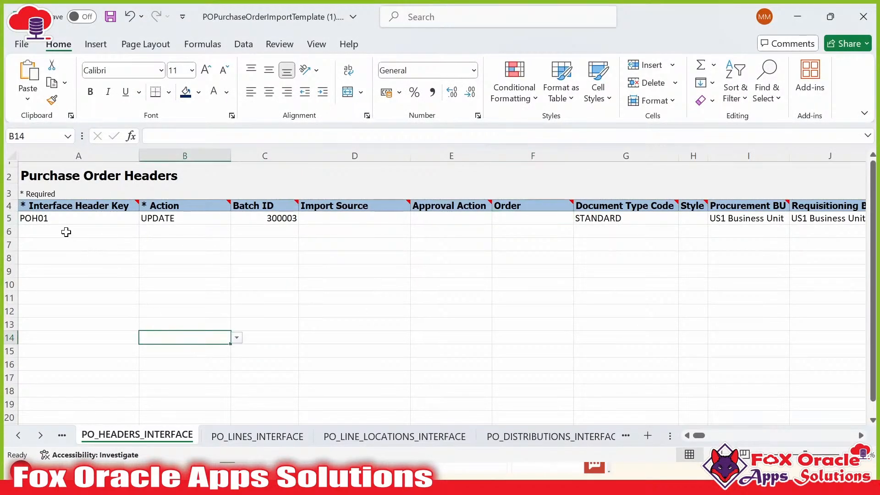
{"action": "left_click_drag", "start_coordinate": [64, 219], "coordinate": [727, 226]}
{"action": "left_click", "coordinate": [584, 284]}
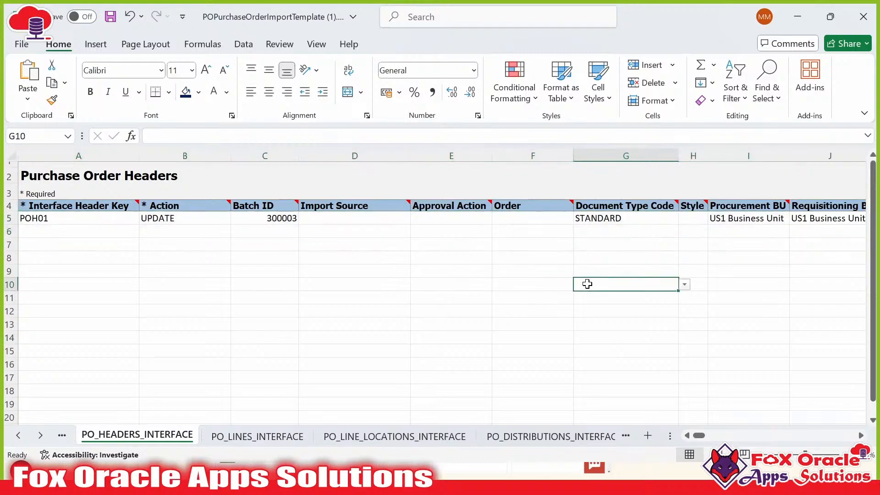
Open the PO_LINE_LOCATIONS_INTERFACE sheet and examine its line location keys, interface line keys, schedule and ship-to columns
{"action": "left_click", "coordinate": [261, 439]}
{"action": "left_click", "coordinate": [362, 439]}
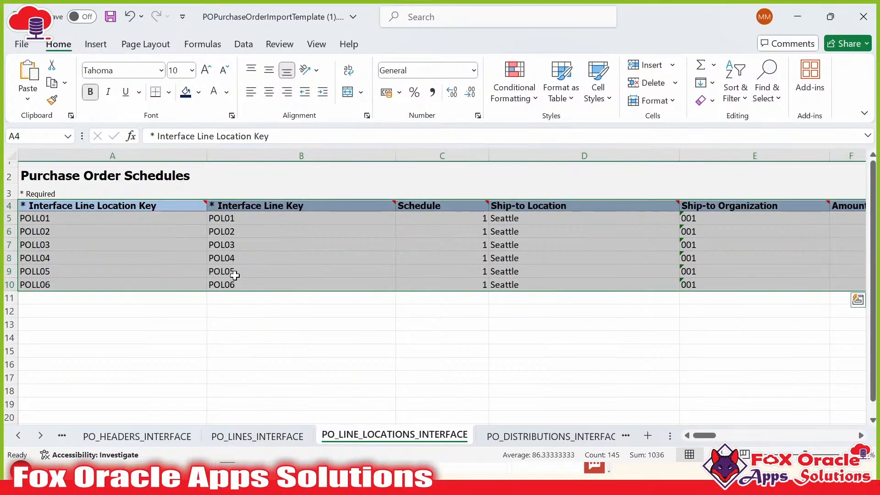
{"action": "left_click", "coordinate": [267, 243]}
{"action": "left_click_drag", "start_coordinate": [240, 220], "coordinate": [252, 280]}
{"action": "key", "text": "ctrl+v"}
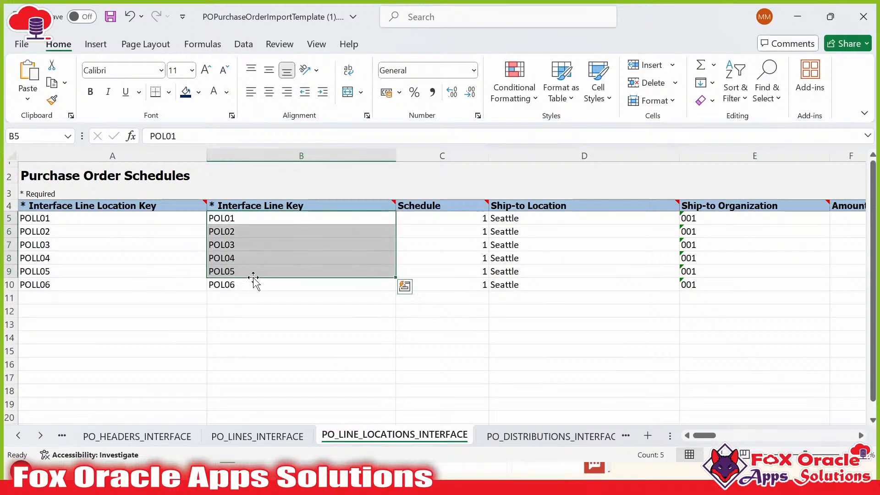
{"action": "left_click_drag", "start_coordinate": [68, 219], "coordinate": [285, 275]}
{"action": "left_click", "coordinate": [294, 258]}
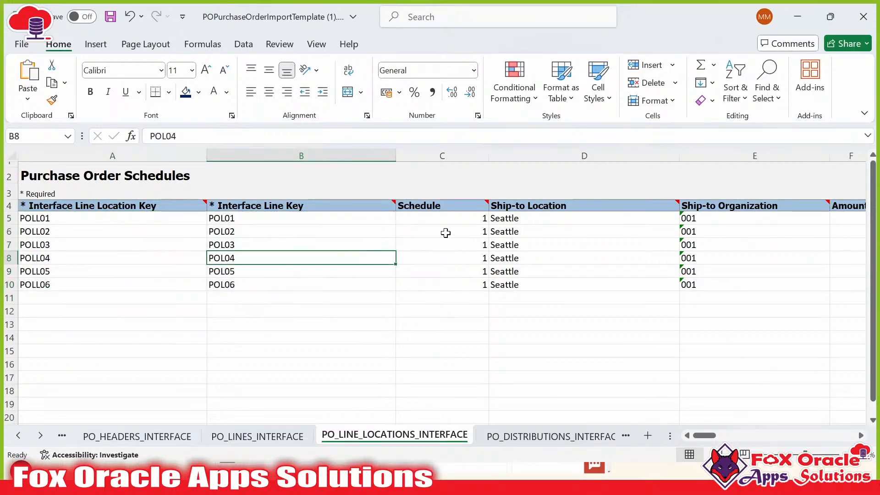
{"action": "left_click_drag", "start_coordinate": [445, 231], "coordinate": [525, 310]}
{"action": "left_click", "coordinate": [607, 300]}
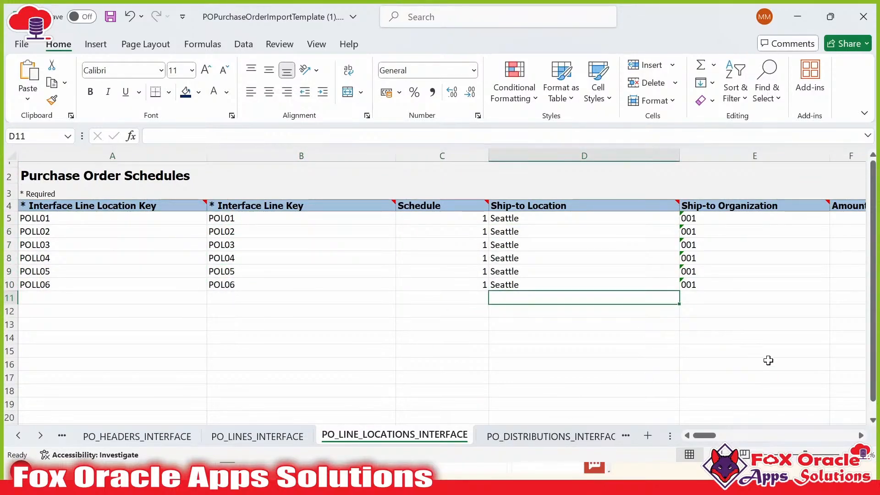
Examine the Quantity column of the six purchase order schedules and return to the sheet's first columns
{"action": "left_click", "coordinate": [861, 435]}
{"action": "left_click", "coordinate": [860, 436]}
{"action": "left_click", "coordinate": [861, 436]}
{"action": "left_click", "coordinate": [861, 436]}
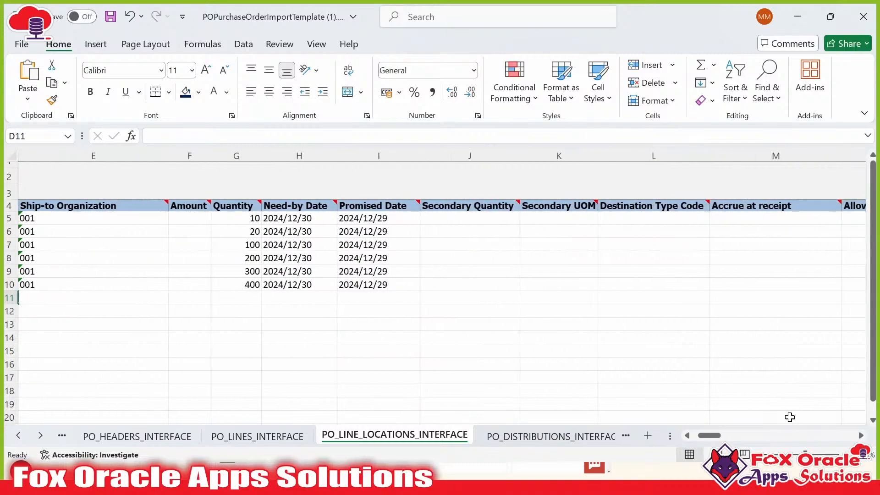
{"action": "left_click_drag", "start_coordinate": [226, 216], "coordinate": [238, 284]}
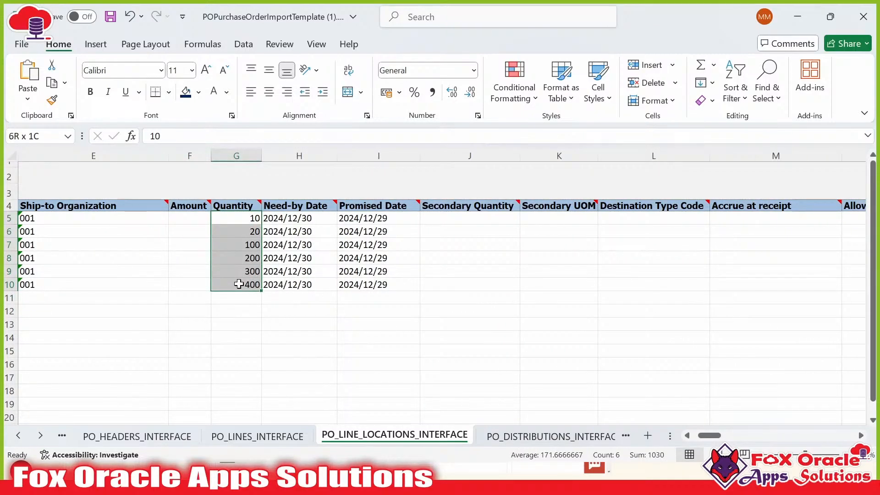
{"action": "left_click_drag", "start_coordinate": [720, 435], "coordinate": [712, 439]}
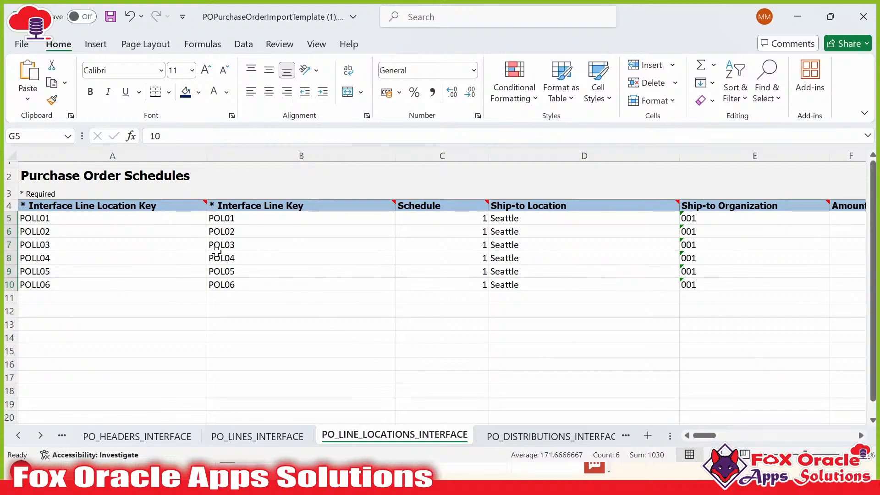
Check the interface line keys POL01 to POL06 that link the schedules to the order lines
{"action": "left_click_drag", "start_coordinate": [241, 220], "coordinate": [243, 284]}
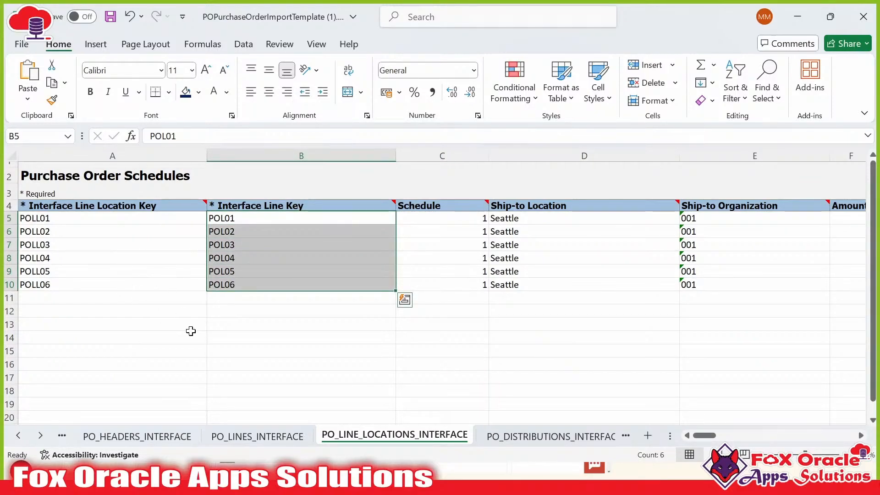
{"action": "left_click", "coordinate": [466, 313]}
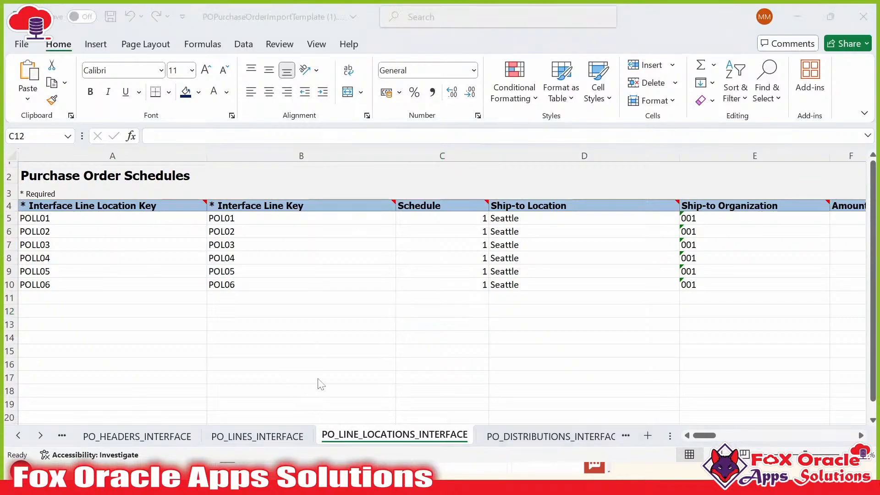
{"action": "key", "text": "alt+Tab"}
{"action": "key", "text": "alt+Tab"}
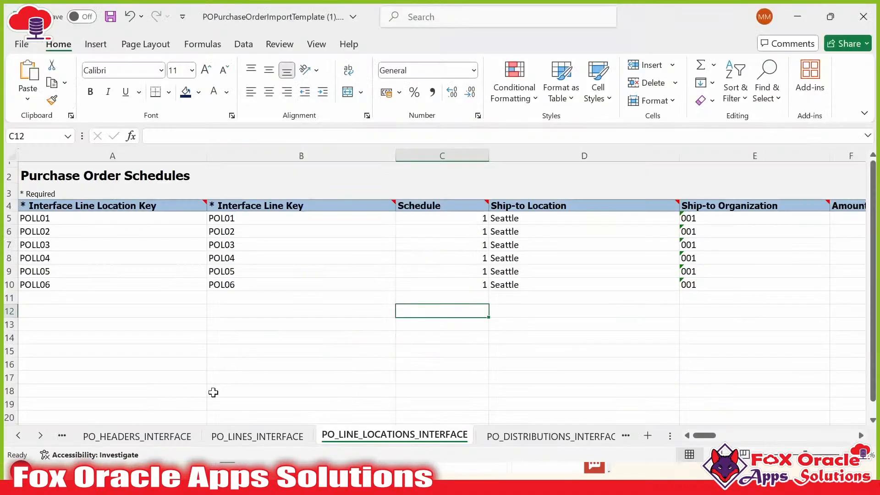
Review the template's sheets from Instructions and CSV Generation through PO_HEADERS_INTERFACE and PO_LINE_LOCATIONS_INTERFACE to the distributions sheet
{"action": "left_click", "coordinate": [61, 436]}
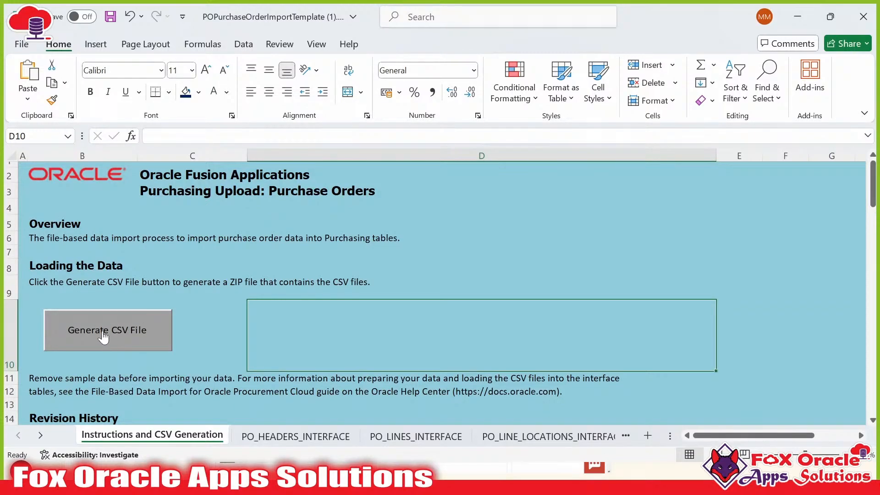
{"action": "left_click", "coordinate": [251, 438]}
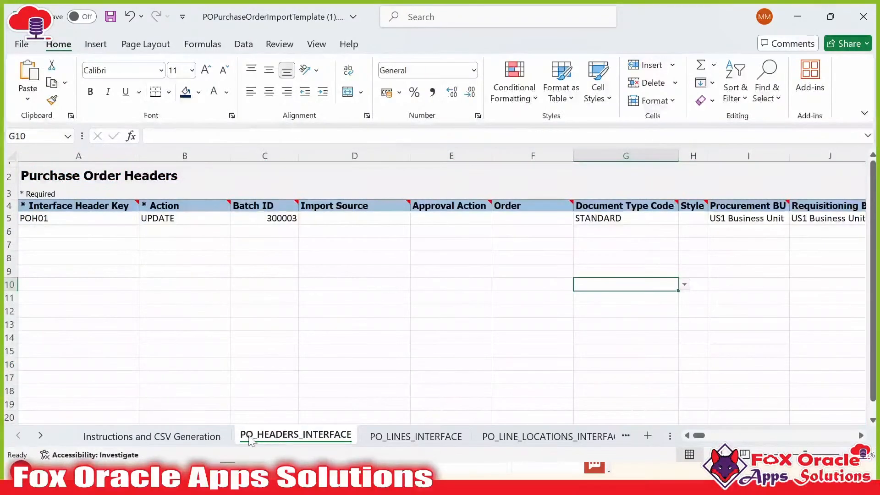
{"action": "left_click", "coordinate": [509, 438]}
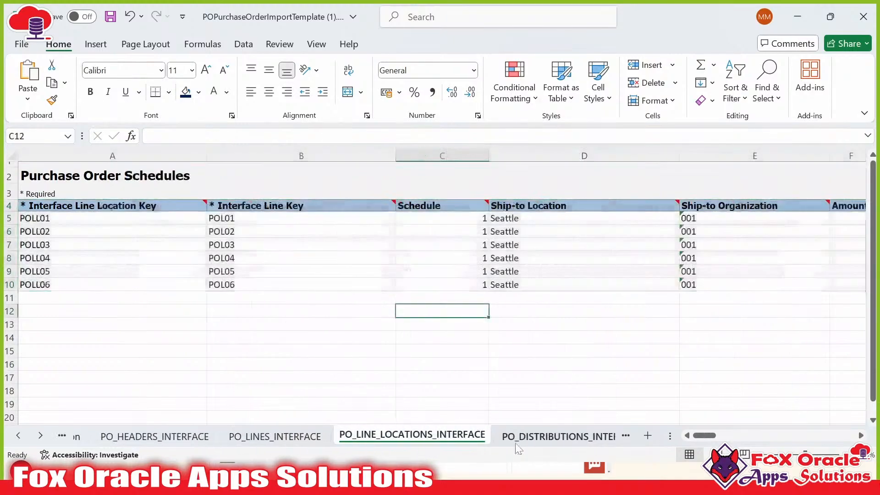
{"action": "left_click", "coordinate": [518, 438]}
Switch to File Explorer's 08-12-2024 folder and inspect the CSV files inside PO Load FBDI 08-12-2024 06.zip
{"action": "key", "text": "alt+Tab"}
{"action": "key", "text": "alt+Tab"}
{"action": "key", "text": "alt+Tab"}
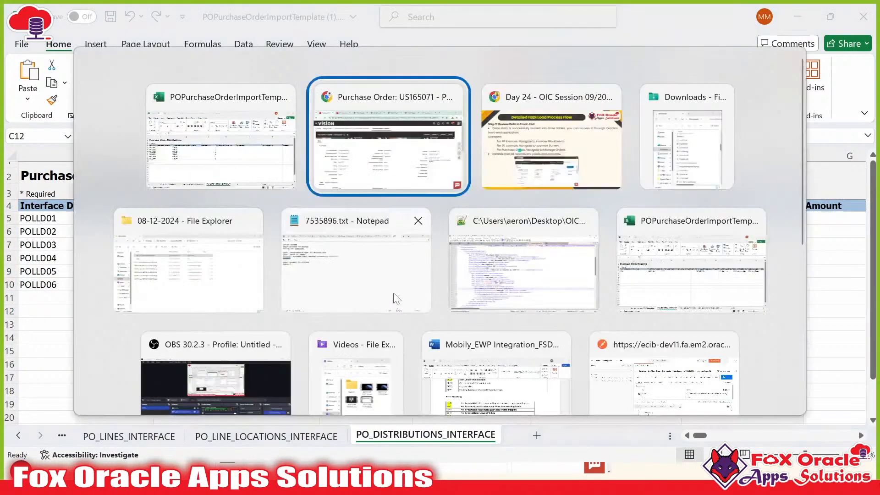
{"action": "left_click", "coordinate": [252, 292]}
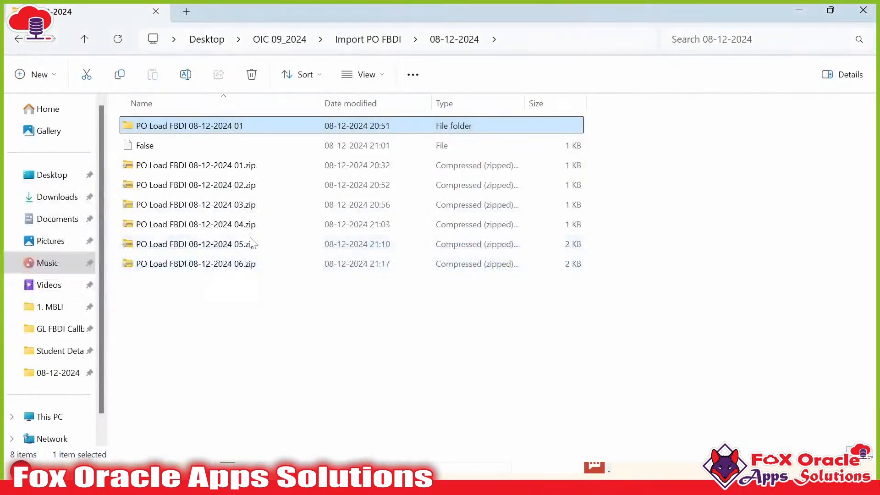
{"action": "double_click", "coordinate": [183, 265]}
{"action": "left_click", "coordinate": [216, 126]}
{"action": "left_click", "coordinate": [216, 186]}
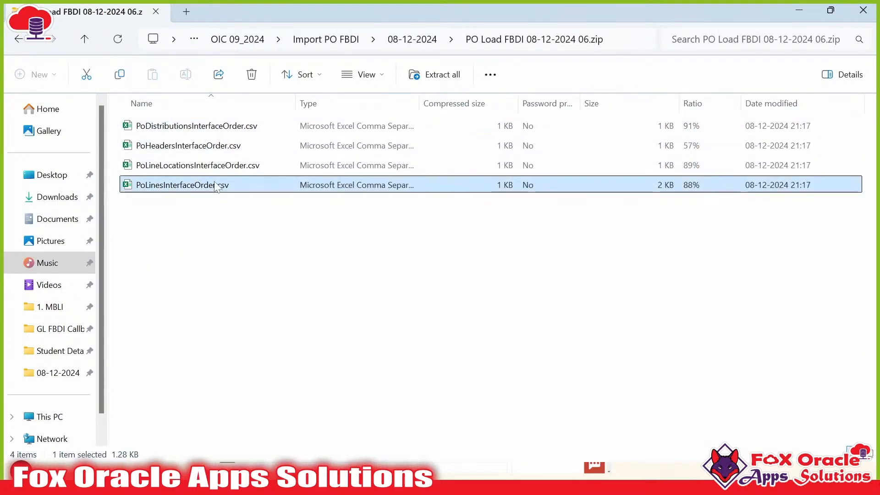
{"action": "left_click", "coordinate": [417, 40]}
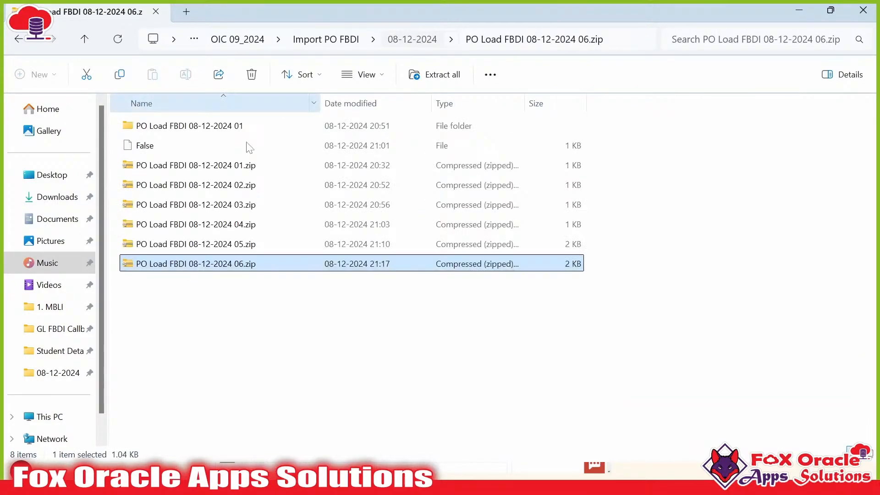
{"action": "double_click", "coordinate": [192, 127]}
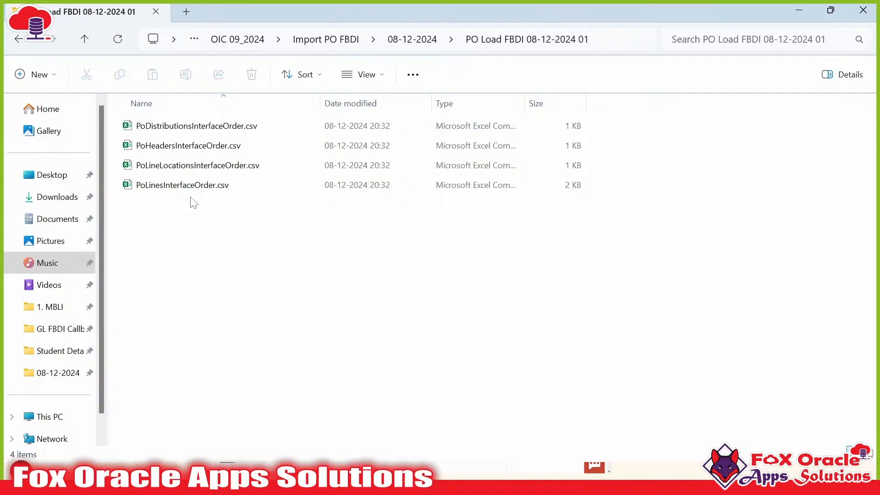
{"action": "left_click", "coordinate": [189, 144]}
{"action": "left_click", "coordinate": [212, 128]}
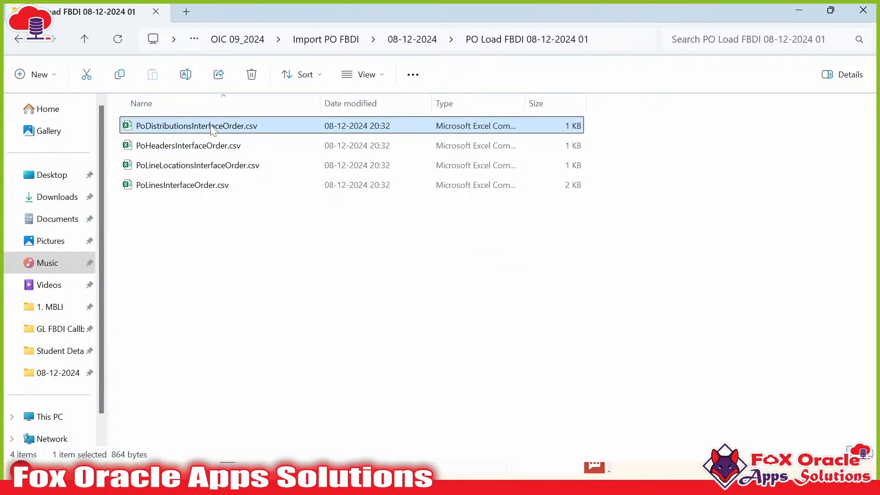
{"action": "left_click", "coordinate": [212, 167]}
{"action": "left_click", "coordinate": [205, 188]}
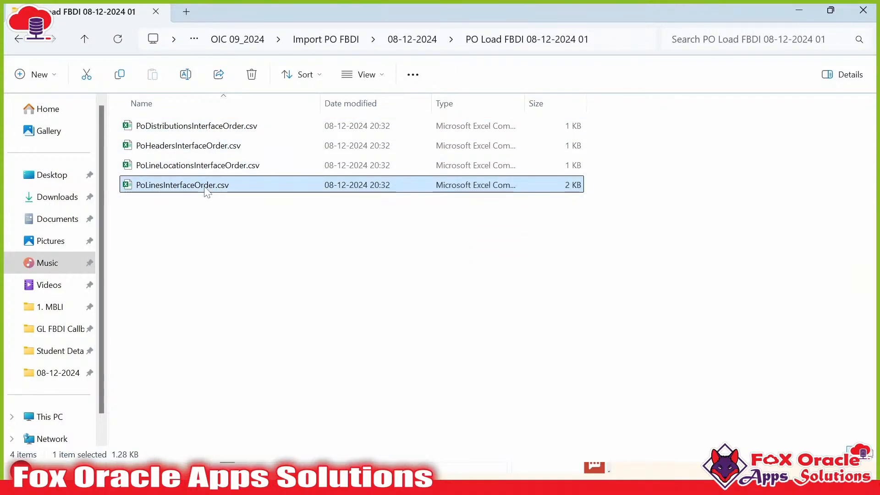
{"action": "left_click_drag", "start_coordinate": [220, 223], "coordinate": [221, 129]}
{"action": "left_click", "coordinate": [408, 41]}
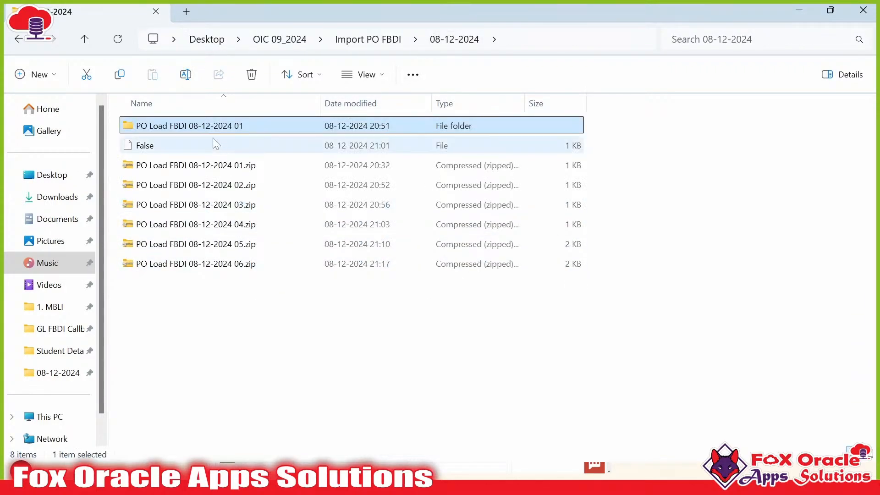
{"action": "left_click", "coordinate": [184, 127]}
{"action": "double_click", "coordinate": [301, 130]}
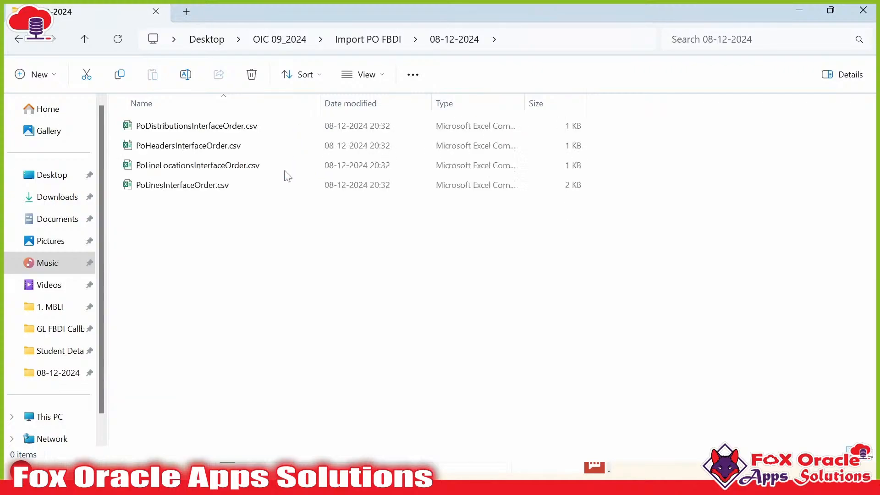
{"action": "left_click_drag", "start_coordinate": [241, 219], "coordinate": [225, 129]}
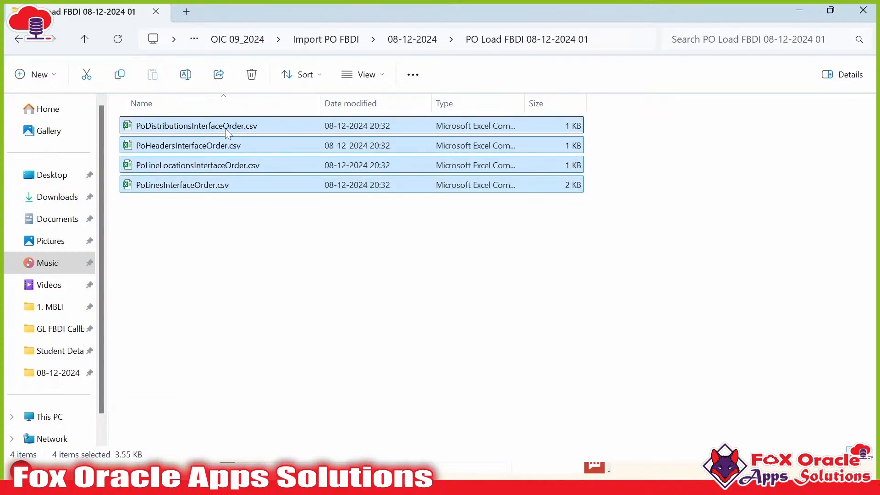
{"action": "left_click", "coordinate": [266, 234]}
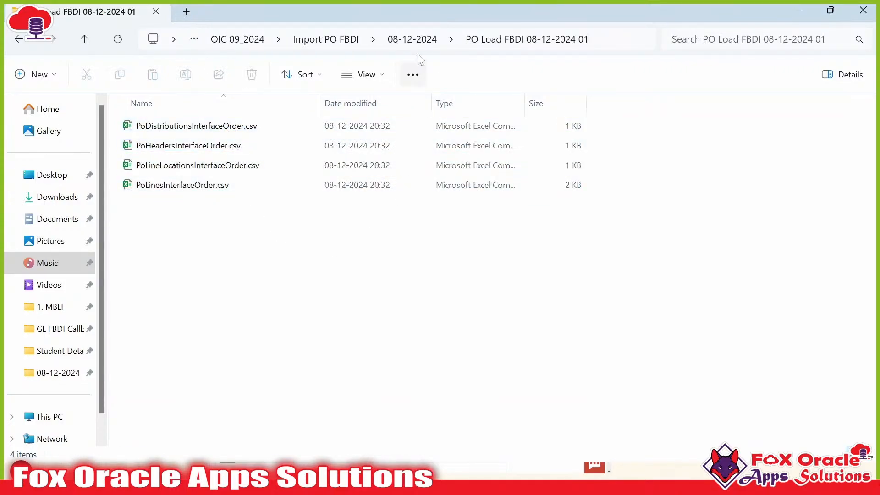
{"action": "left_click", "coordinate": [411, 42]}
{"action": "left_click", "coordinate": [204, 165]}
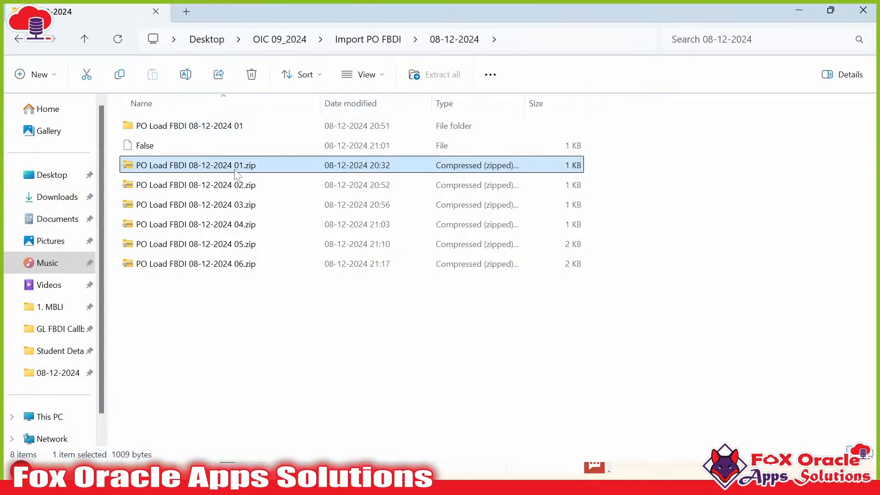
Switch to Oracle Fusion in the browser and open the scheduled processes overview
{"action": "key", "text": "alt+Tab"}
{"action": "key", "text": "alt+Tab"}
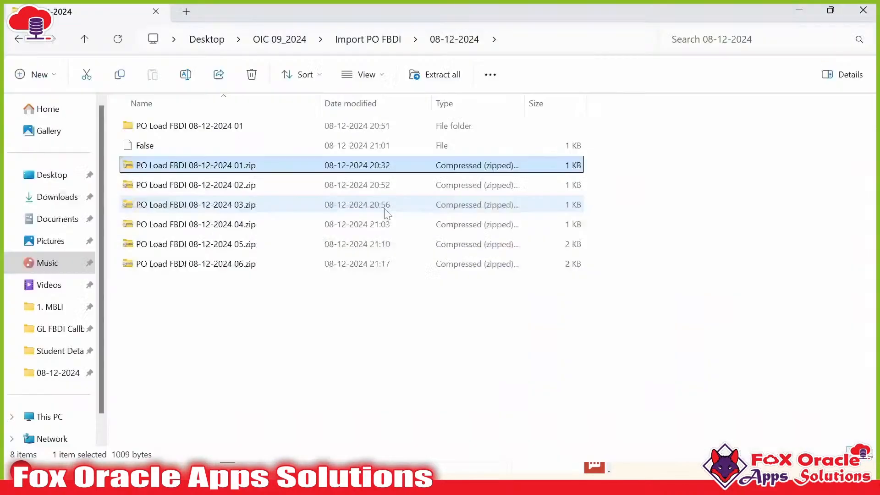
{"action": "key", "text": "alt+Tab"}
{"action": "key", "text": "alt+Tab"}
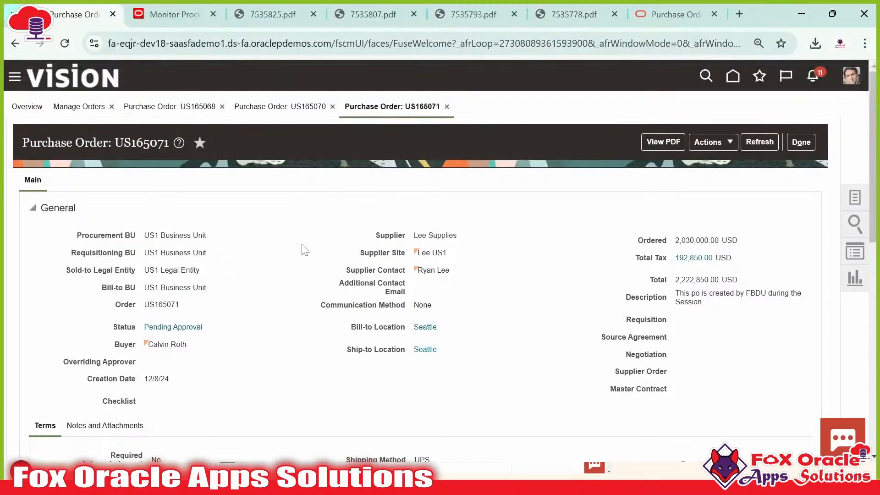
{"action": "left_click", "coordinate": [177, 17]}
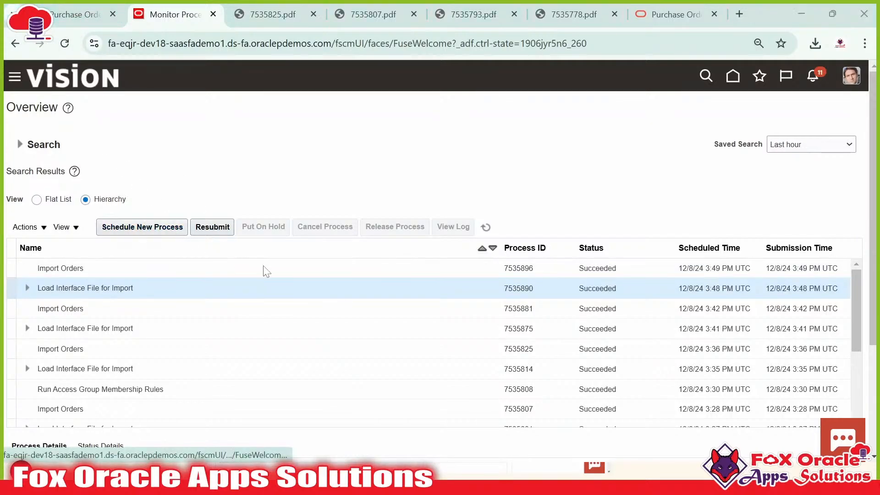
{"action": "key", "text": "alt+Tab"}
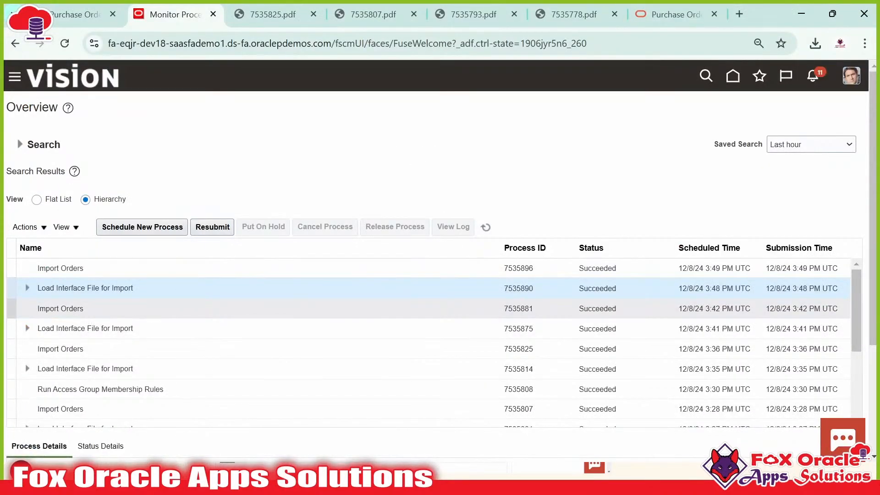
Expand the Load Interface File for Import process 7535890 to view its child processes
{"action": "left_click_drag", "start_coordinate": [37, 288], "coordinate": [136, 293]}
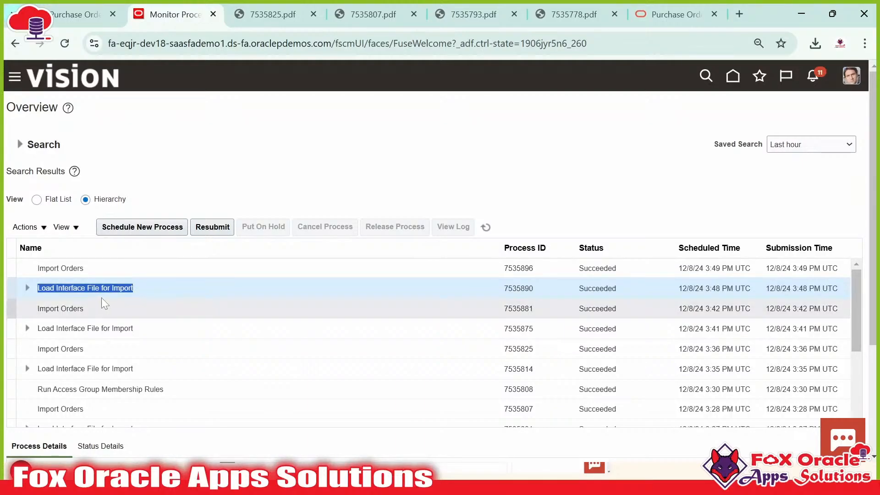
{"action": "left_click", "coordinate": [77, 289]}
{"action": "left_click_drag", "start_coordinate": [37, 288], "coordinate": [140, 294]}
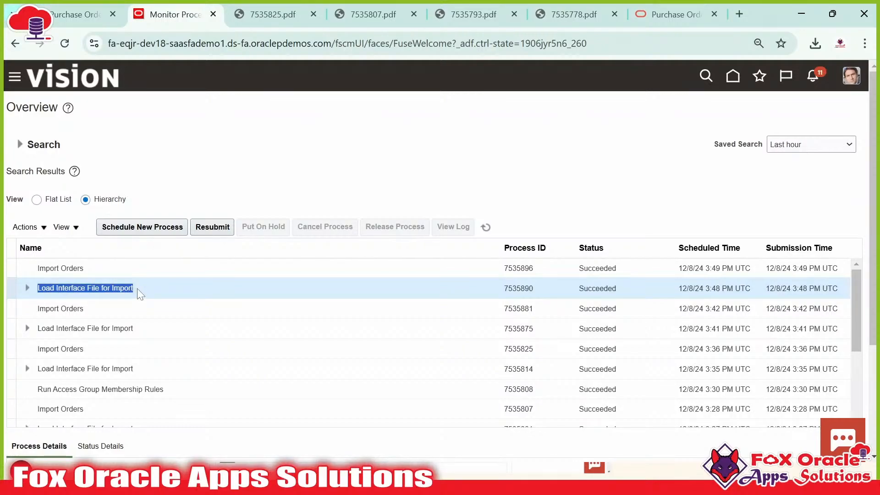
{"action": "left_click", "coordinate": [242, 198]}
{"action": "left_click", "coordinate": [27, 289]}
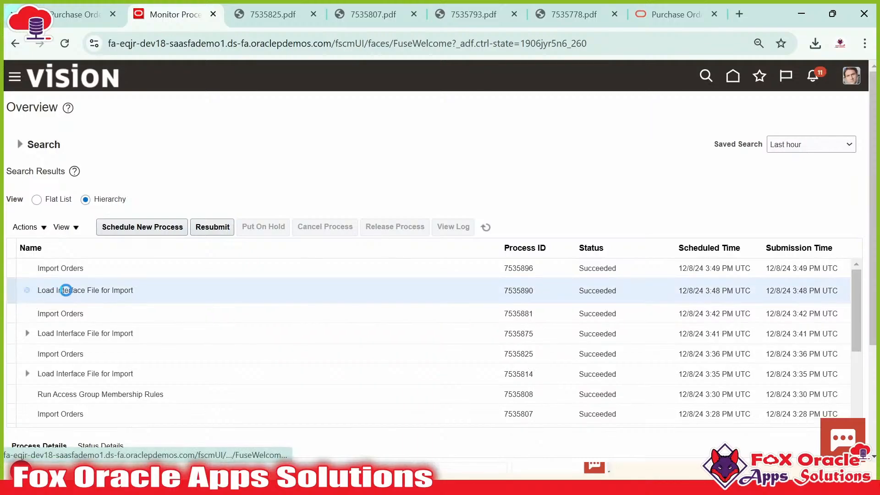
{"action": "left_click_drag", "start_coordinate": [139, 293], "coordinate": [67, 265]}
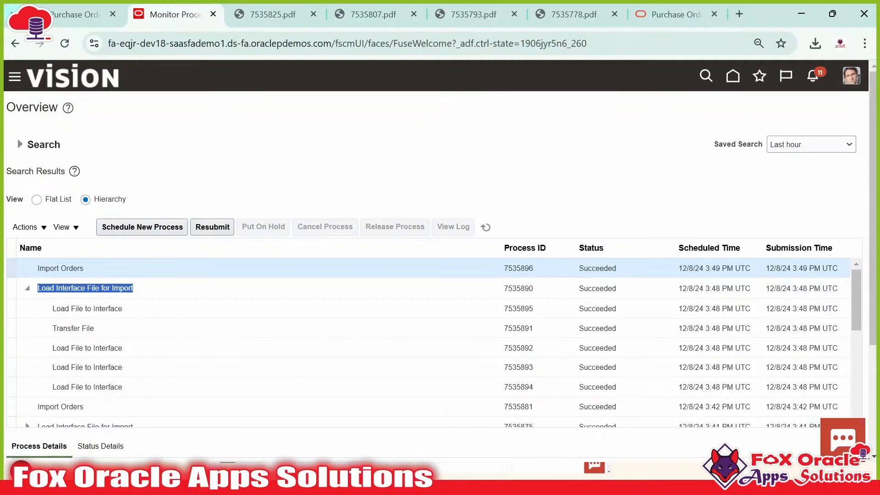
Compare the Import Orders process 7535896 with the Load Interface File for Import process listed below it
{"action": "left_click_drag", "start_coordinate": [39, 267], "coordinate": [93, 265]}
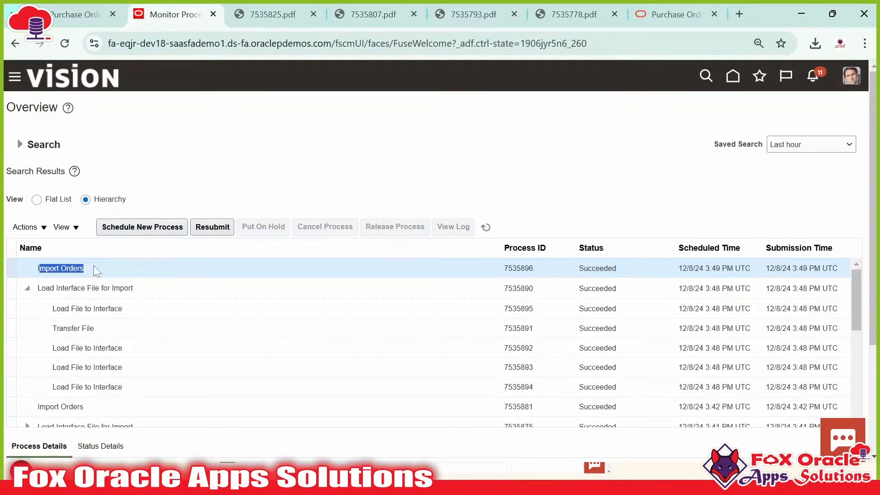
{"action": "left_click", "coordinate": [37, 287]}
{"action": "left_click_drag", "start_coordinate": [140, 288], "coordinate": [37, 288]}
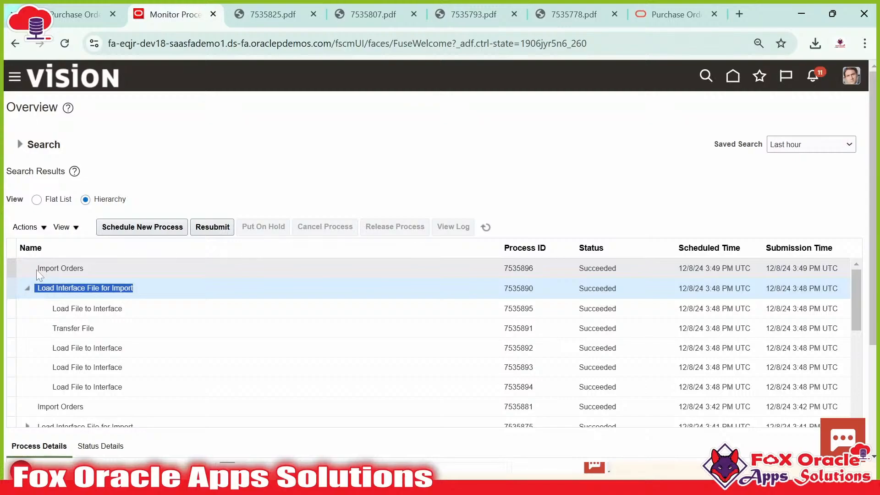
{"action": "left_click", "coordinate": [92, 268]}
{"action": "left_click_drag", "start_coordinate": [92, 268], "coordinate": [37, 271]}
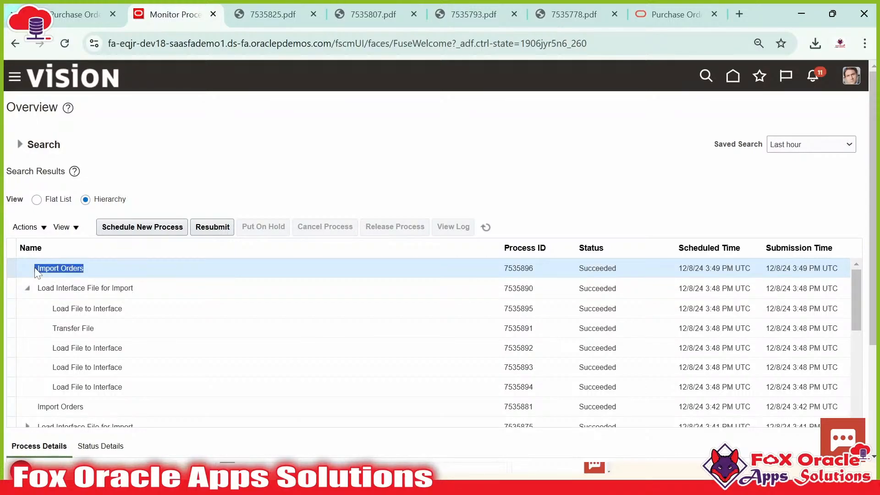
{"action": "left_click", "coordinate": [91, 267]}
{"action": "left_click_drag", "start_coordinate": [37, 269], "coordinate": [121, 268]}
{"action": "key", "text": "alt+Tab"}
{"action": "left_click", "coordinate": [192, 128]}
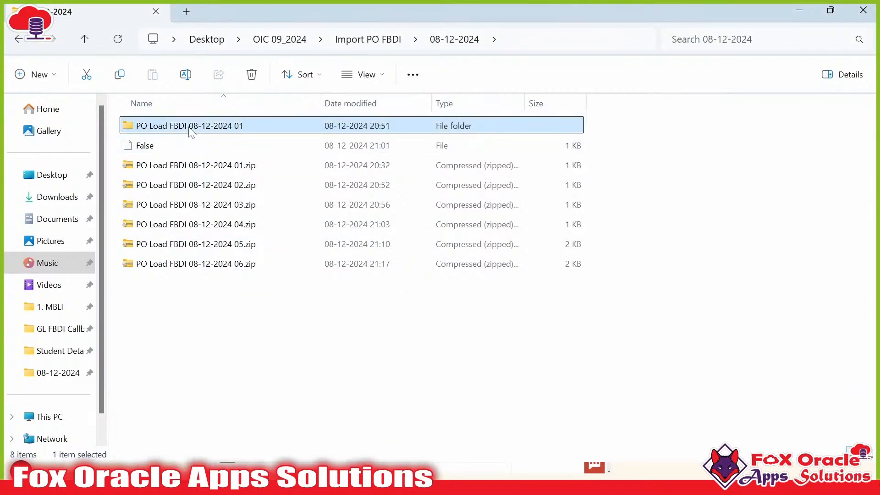
{"action": "double_click", "coordinate": [191, 129]}
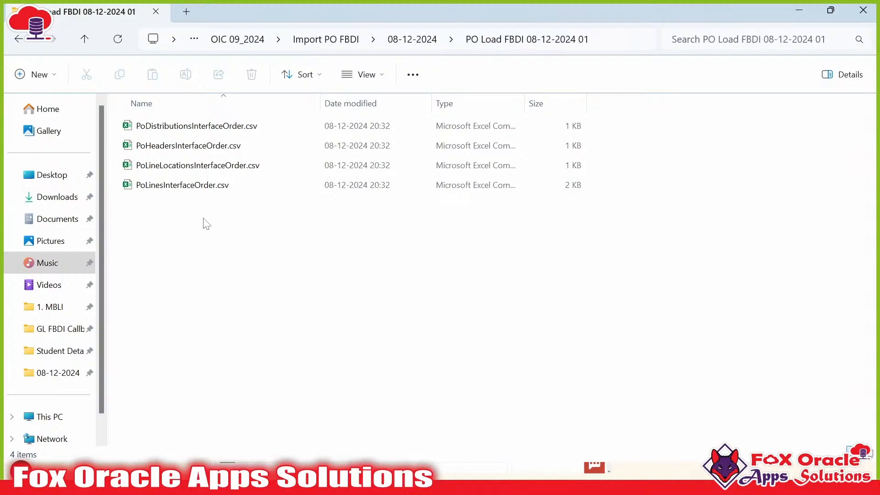
{"action": "left_click_drag", "start_coordinate": [204, 221], "coordinate": [203, 123]}
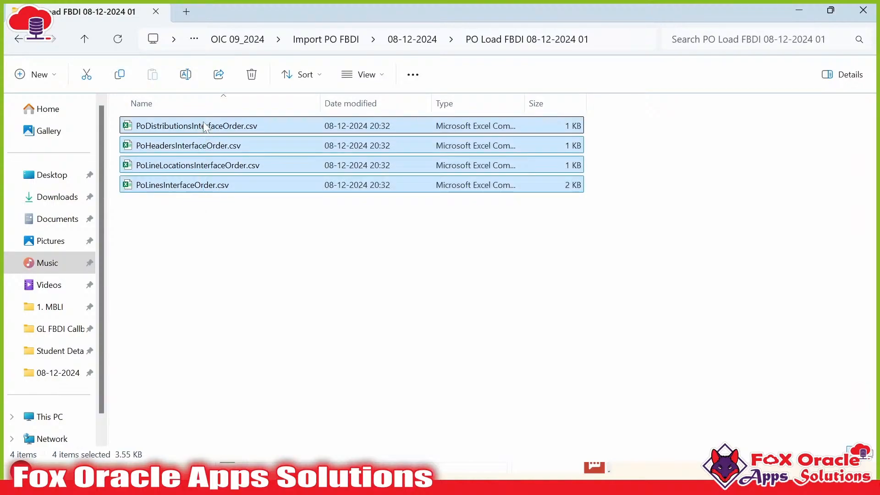
{"action": "left_click", "coordinate": [216, 239]}
{"action": "left_click_drag", "start_coordinate": [148, 204], "coordinate": [239, 211]}
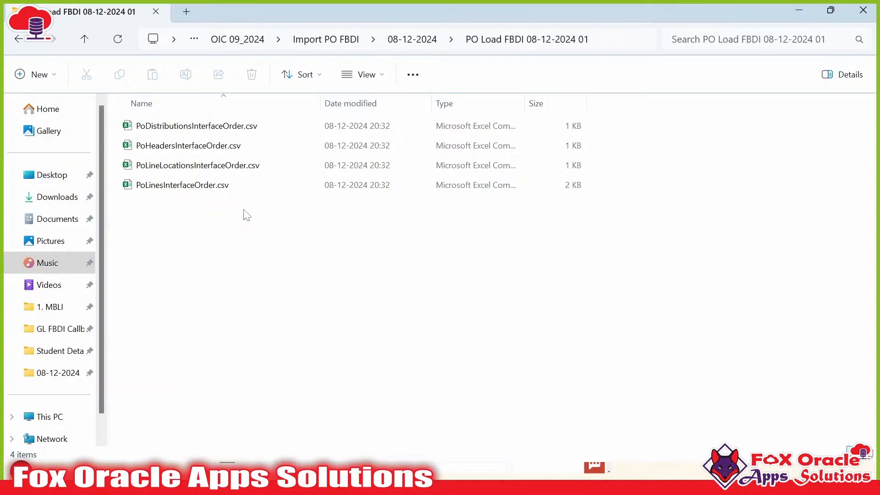
Switch back to Oracle Fusion in the browser and examine the parameters of the Import Orders process 7535896
{"action": "key", "text": "alt+Tab"}
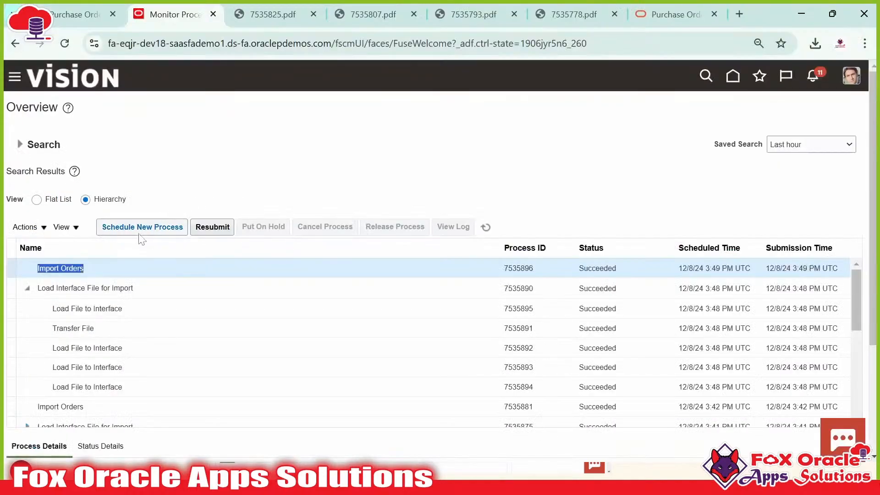
{"action": "left_click", "coordinate": [51, 274]}
{"action": "left_click_drag", "start_coordinate": [36, 270], "coordinate": [80, 269]}
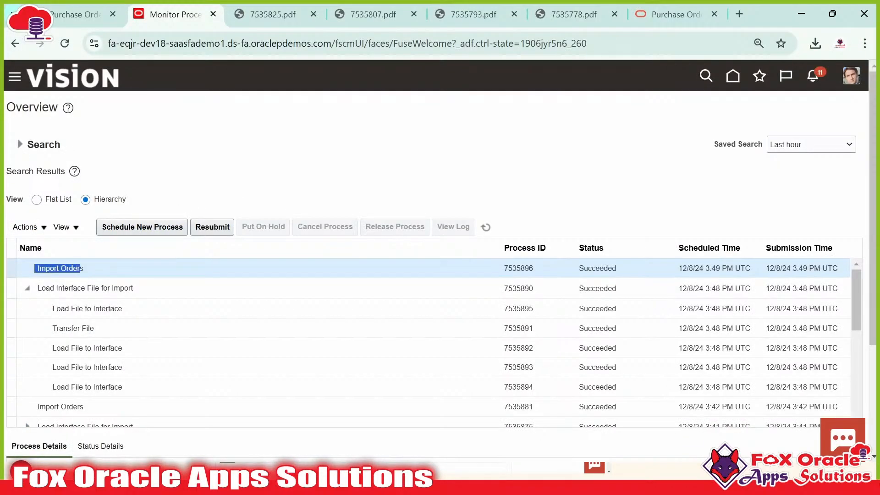
{"action": "left_click", "coordinate": [89, 272]}
{"action": "left_click", "coordinate": [93, 268]}
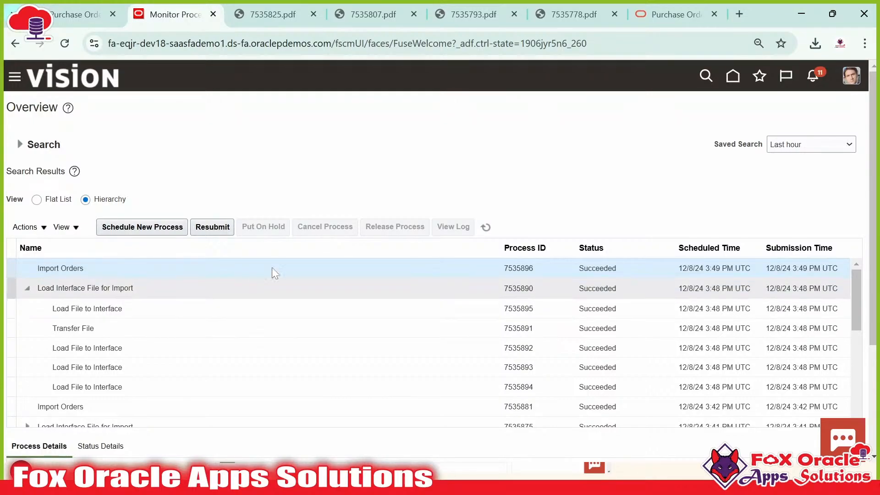
{"action": "scroll", "coordinate": [324, 186], "scroll_direction": "down", "scroll_amount": 3}
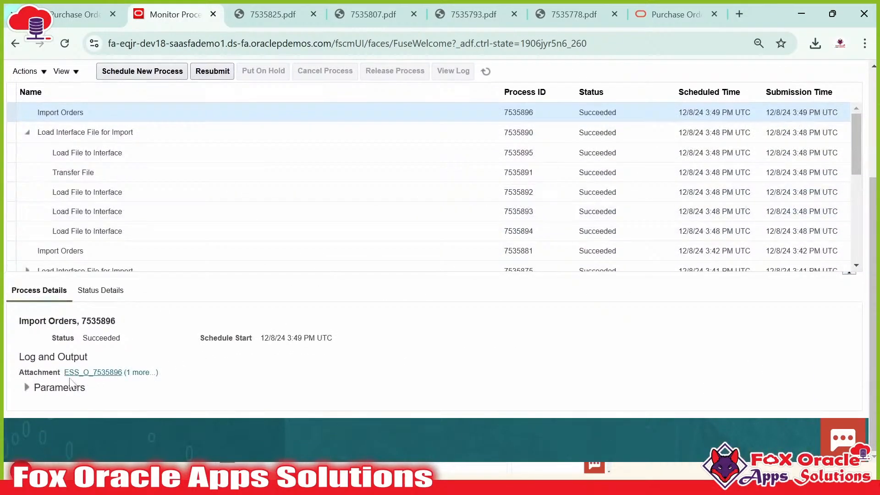
{"action": "left_click", "coordinate": [27, 387]}
{"action": "scroll", "coordinate": [291, 307], "scroll_direction": "down", "scroll_amount": 2}
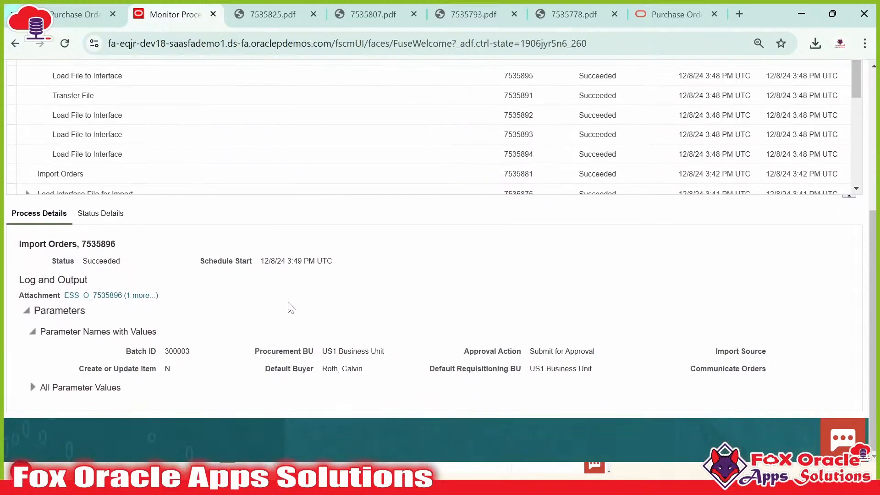
Review the named parameters of the Import Orders process 7535896 and expand its All Parameter Values section
{"action": "left_click_drag", "start_coordinate": [155, 359], "coordinate": [768, 376]}
{"action": "left_click", "coordinate": [754, 376]}
{"action": "left_click_drag", "start_coordinate": [772, 373], "coordinate": [124, 364]}
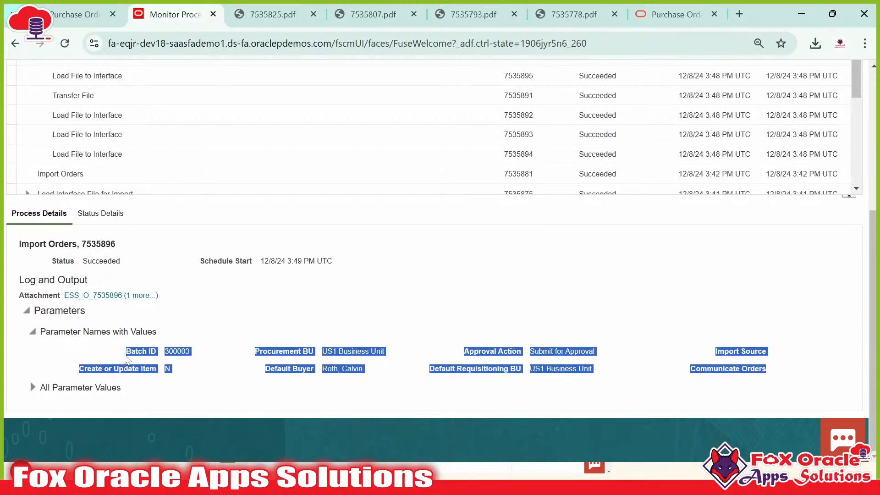
{"action": "left_click", "coordinate": [161, 364]}
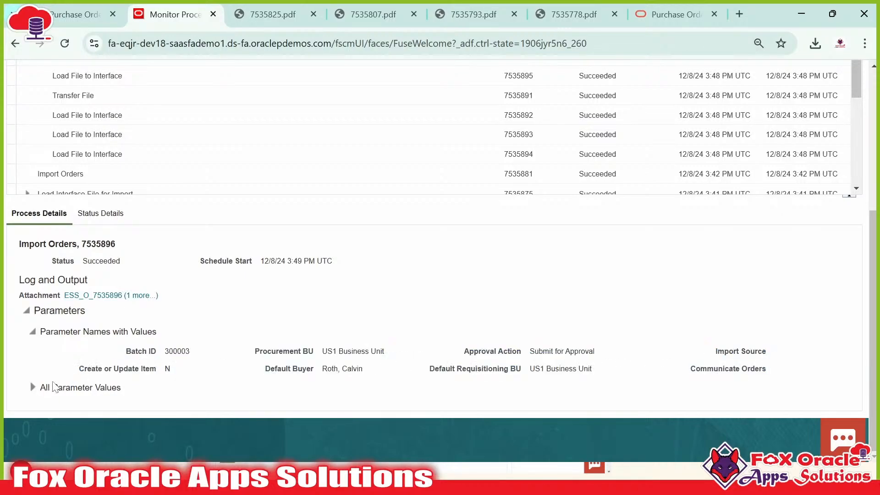
{"action": "left_click", "coordinate": [94, 386]}
{"action": "scroll", "coordinate": [156, 355], "scroll_direction": "down", "scroll_amount": 2}
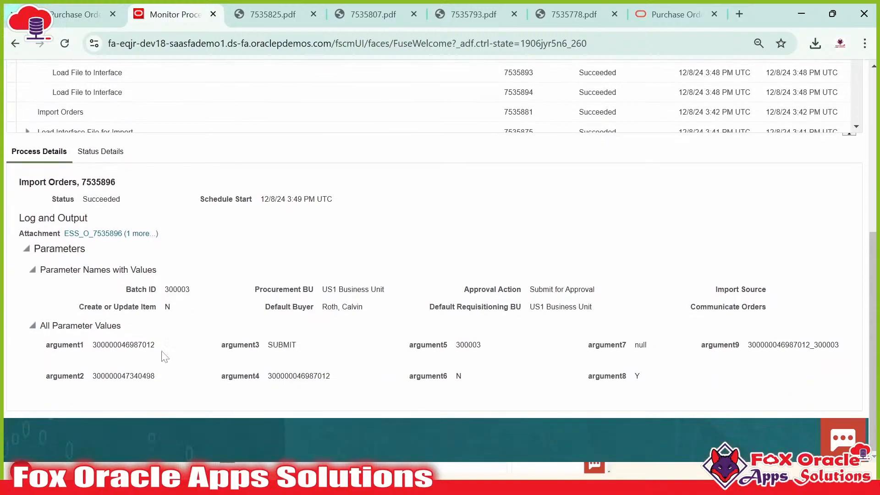
Select the Load Interface File for Import process 7535890 in the list, then reselect the Import Orders process 7535896
{"action": "scroll", "coordinate": [229, 354], "scroll_direction": "up", "scroll_amount": 6}
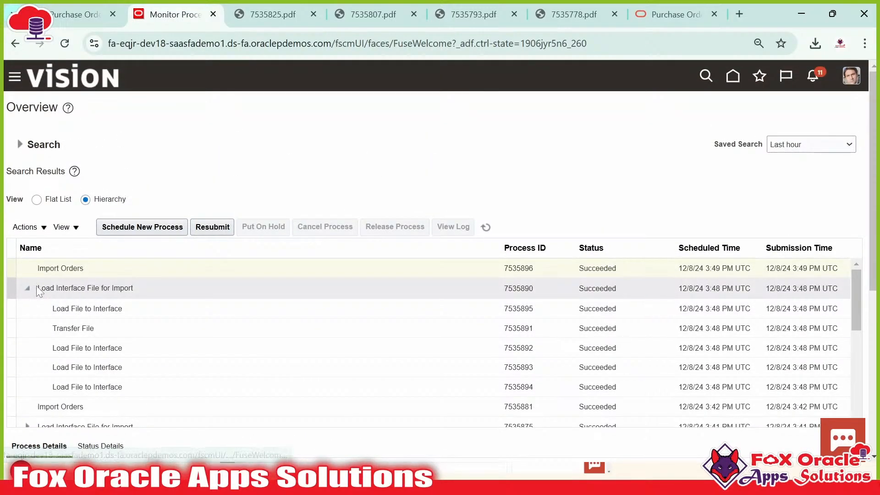
{"action": "left_click", "coordinate": [106, 288]}
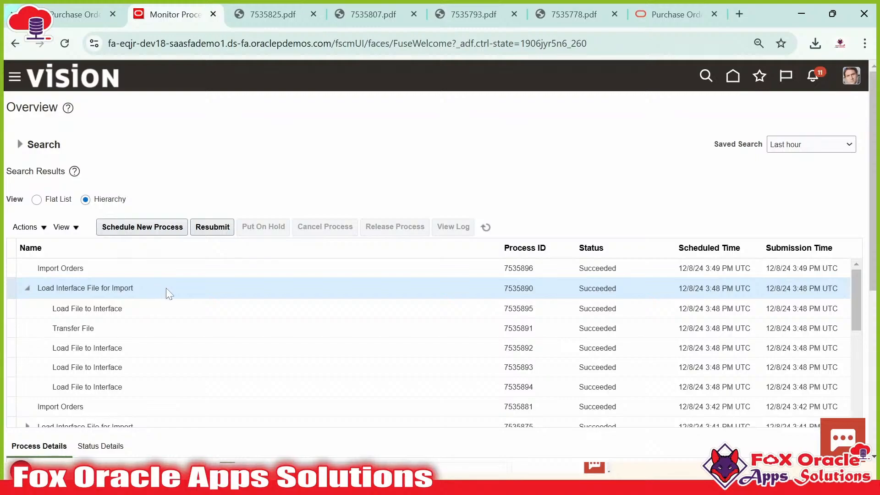
{"action": "left_click_drag", "start_coordinate": [166, 288], "coordinate": [35, 288]}
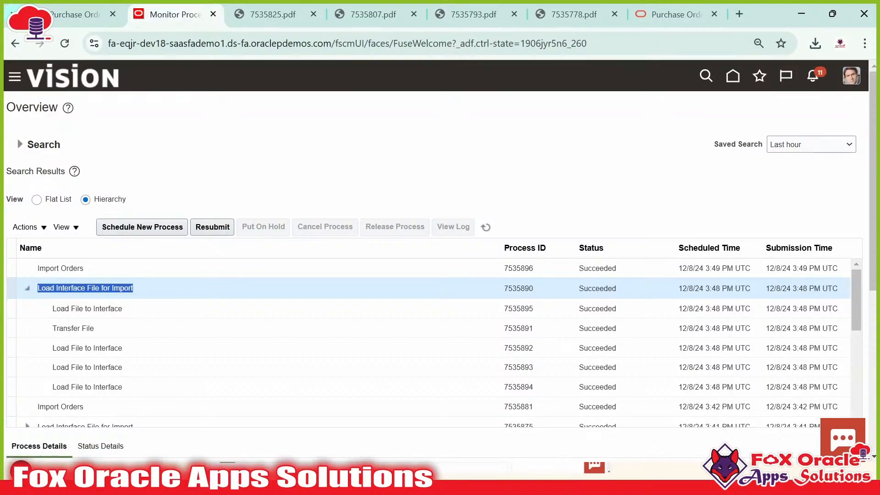
{"action": "left_click", "coordinate": [29, 266]}
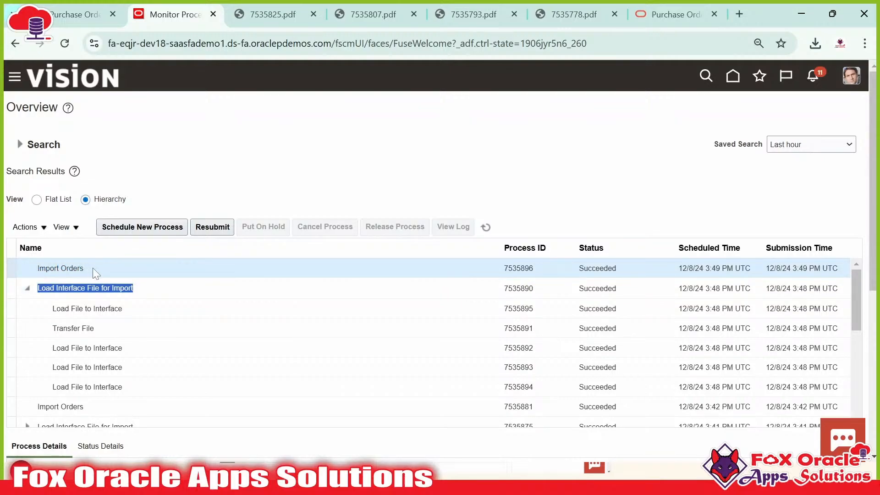
{"action": "left_click_drag", "start_coordinate": [87, 268], "coordinate": [33, 273]}
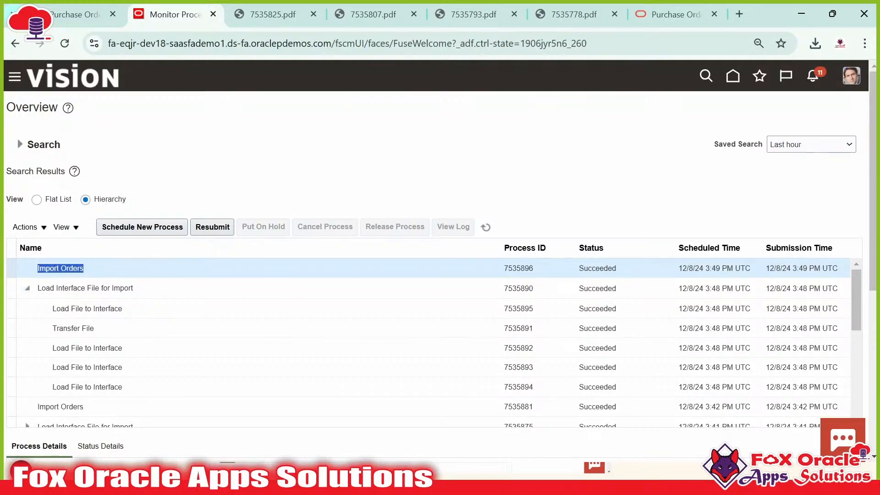
Examine the argument values of Import Orders 7535896 alongside its named parameters
{"action": "scroll", "coordinate": [248, 328], "scroll_direction": "down", "scroll_amount": 5}
{"action": "scroll", "coordinate": [367, 183], "scroll_direction": "down", "scroll_amount": 6}
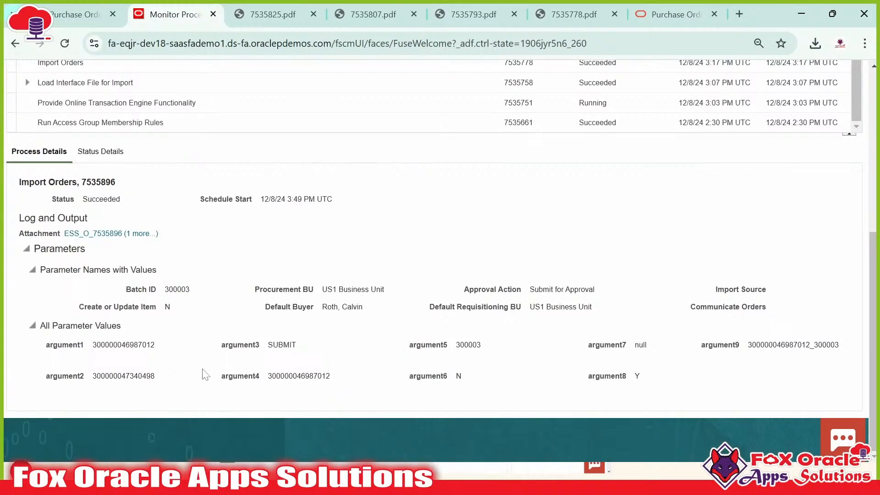
{"action": "left_click_drag", "start_coordinate": [97, 345], "coordinate": [174, 370]}
{"action": "left_click", "coordinate": [125, 360]}
{"action": "left_click_drag", "start_coordinate": [94, 345], "coordinate": [649, 381]}
{"action": "left_click", "coordinate": [458, 359]}
{"action": "left_click_drag", "start_coordinate": [177, 290], "coordinate": [406, 308]}
{"action": "left_click", "coordinate": [403, 307]}
{"action": "left_click_drag", "start_coordinate": [122, 288], "coordinate": [761, 304]}
{"action": "left_click", "coordinate": [178, 373]}
{"action": "left_click_drag", "start_coordinate": [78, 343], "coordinate": [768, 387]}
{"action": "left_click", "coordinate": [750, 388]}
{"action": "left_click_drag", "start_coordinate": [50, 345], "coordinate": [109, 346]}
{"action": "left_click", "coordinate": [136, 350]}
Compare the argument1 and argument4 values with the Procurement BU parameter of Import Orders 7535896
{"action": "double_click", "coordinate": [145, 345]}
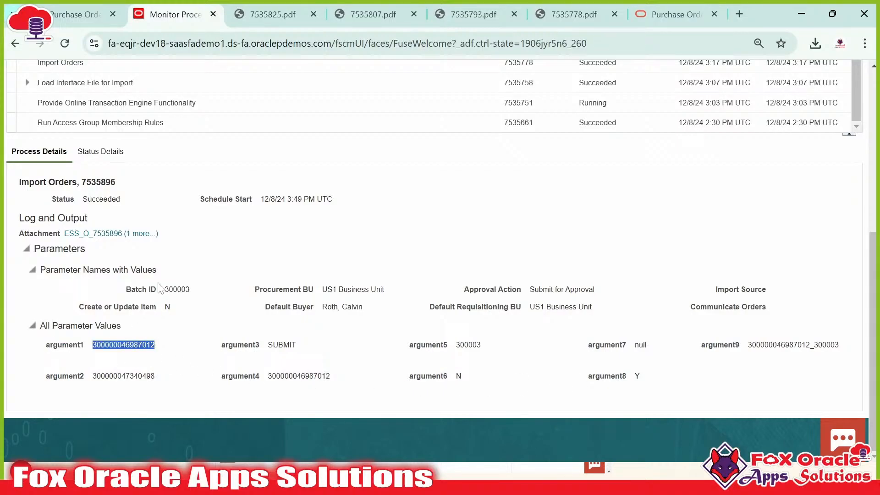
{"action": "left_click_drag", "start_coordinate": [322, 290], "coordinate": [388, 290]}
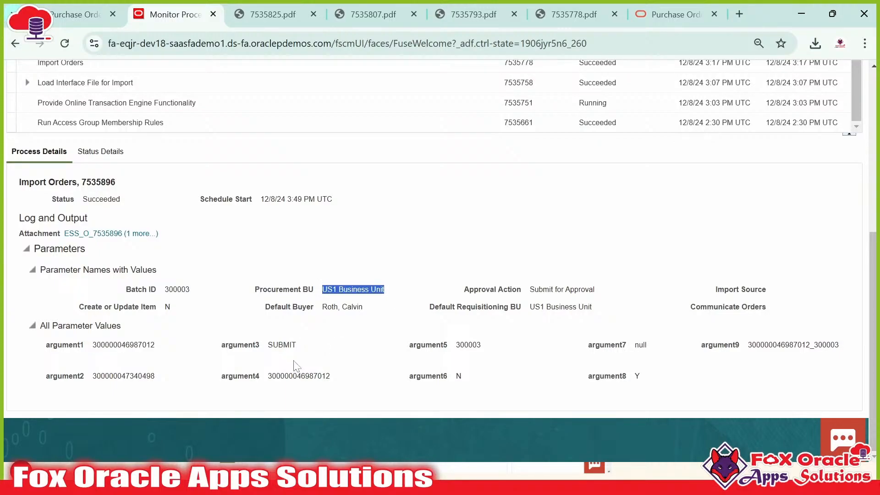
{"action": "double_click", "coordinate": [298, 376]}
{"action": "left_click", "coordinate": [383, 289]}
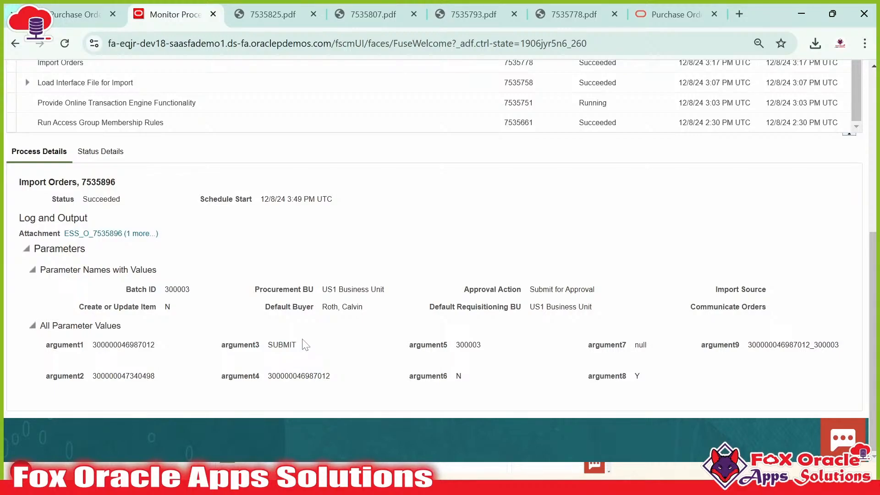
{"action": "scroll", "coordinate": [306, 345], "scroll_direction": "up", "scroll_amount": 6}
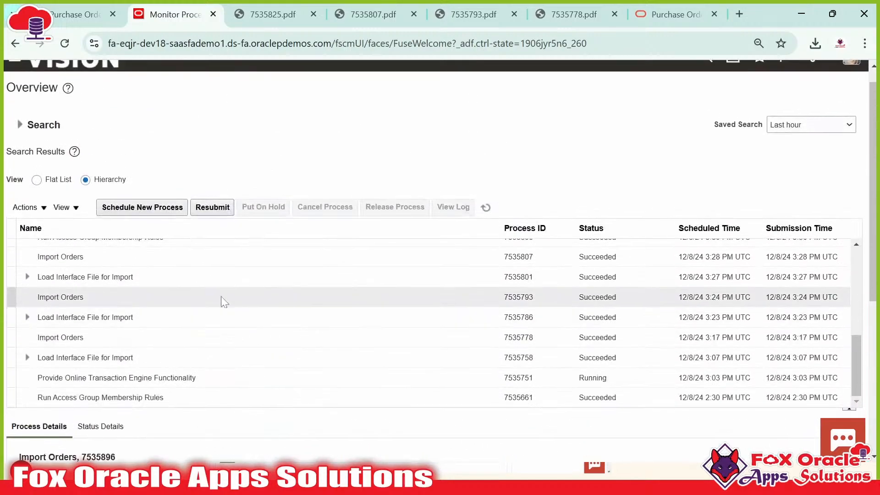
{"action": "scroll", "coordinate": [101, 296], "scroll_direction": "up", "scroll_amount": 5}
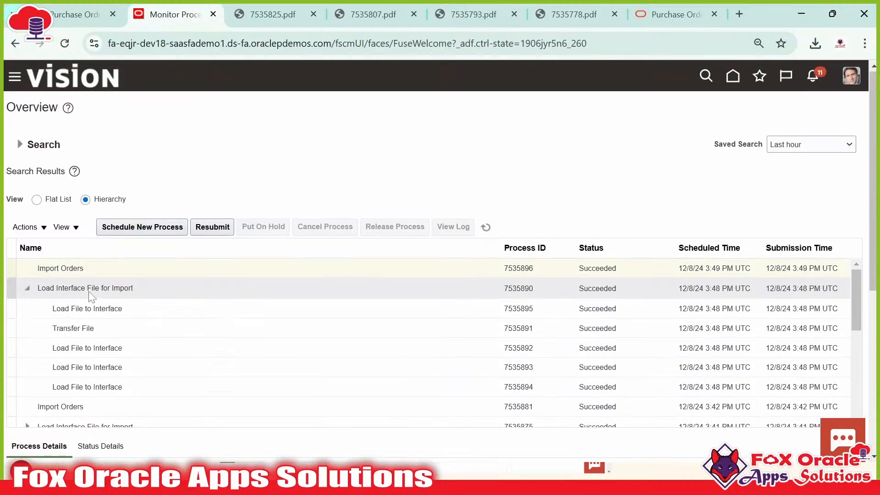
{"action": "left_click", "coordinate": [852, 76]}
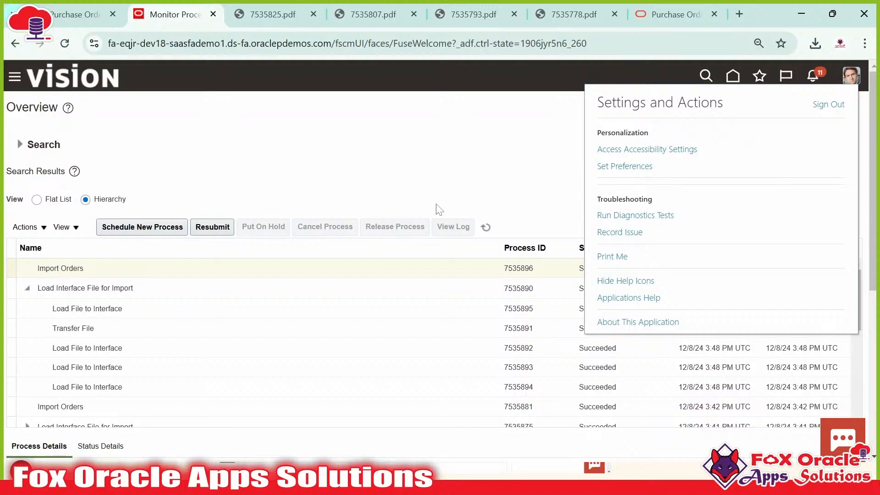
{"action": "scroll", "coordinate": [438, 209], "scroll_direction": "down", "scroll_amount": 6}
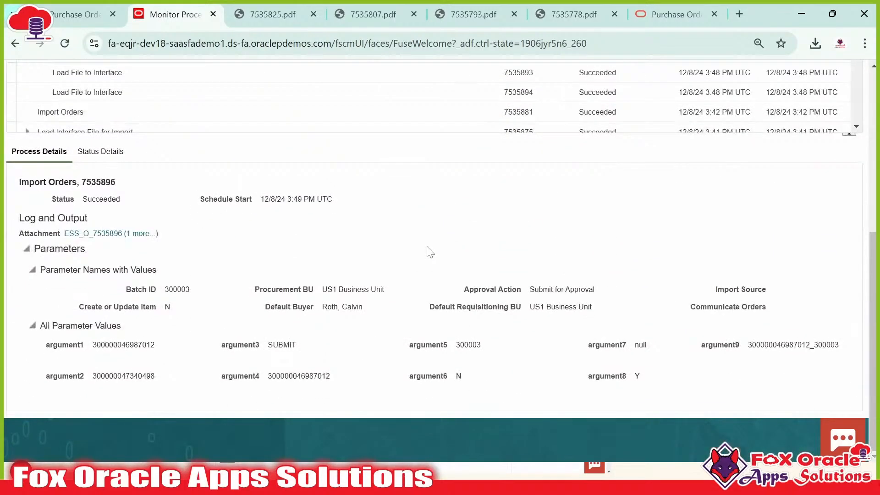
{"action": "scroll", "coordinate": [431, 252], "scroll_direction": "up", "scroll_amount": 6}
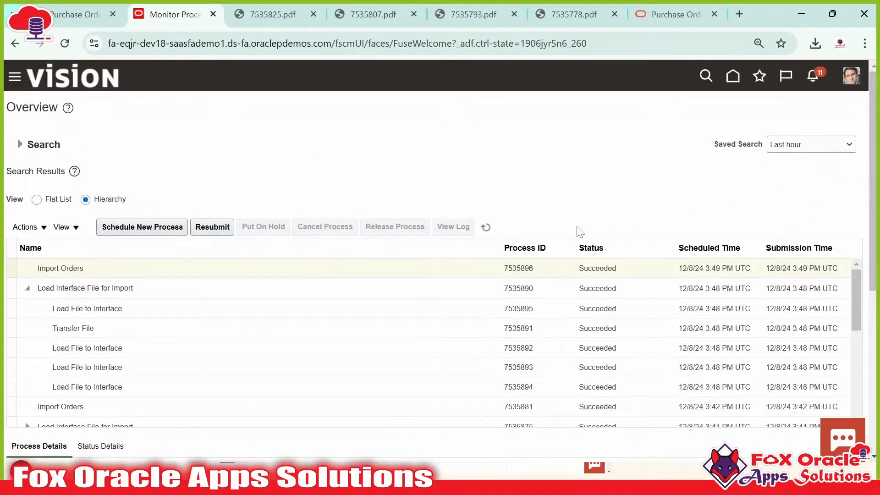
Select the Import Orders process 7535896 again and review its list of argument values
{"action": "left_click", "coordinate": [103, 276]}
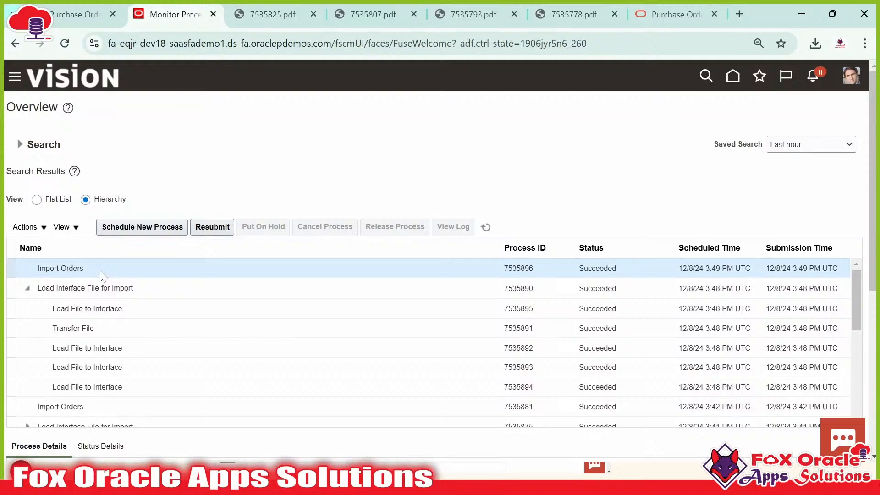
{"action": "scroll", "coordinate": [215, 176], "scroll_direction": "down", "scroll_amount": 6}
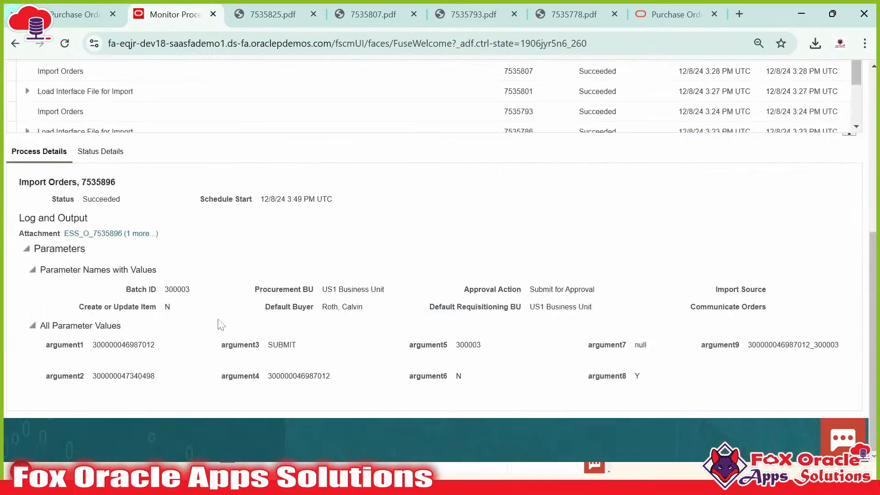
{"action": "left_click_drag", "start_coordinate": [88, 345], "coordinate": [673, 388]}
{"action": "left_click", "coordinate": [672, 387]}
Check the Procurement BU name US1 Business Unit against the ID passed in argument1
{"action": "left_click_drag", "start_coordinate": [321, 291], "coordinate": [390, 295]}
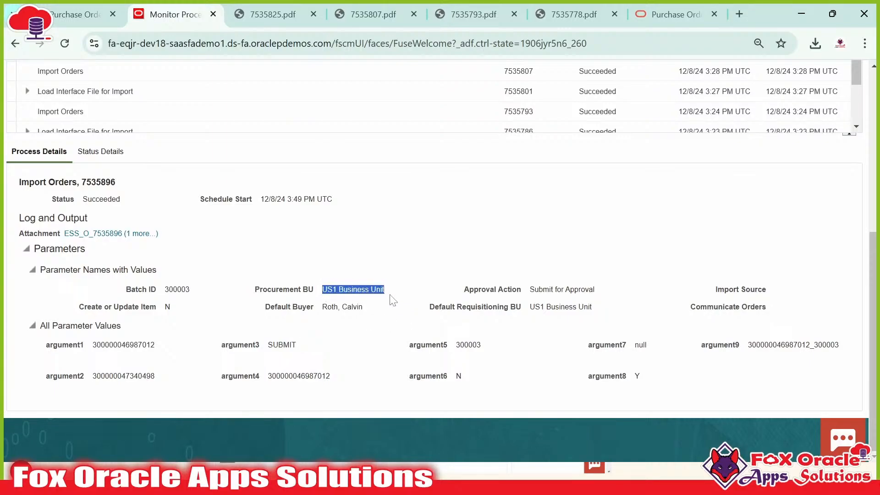
{"action": "left_click", "coordinate": [381, 295]}
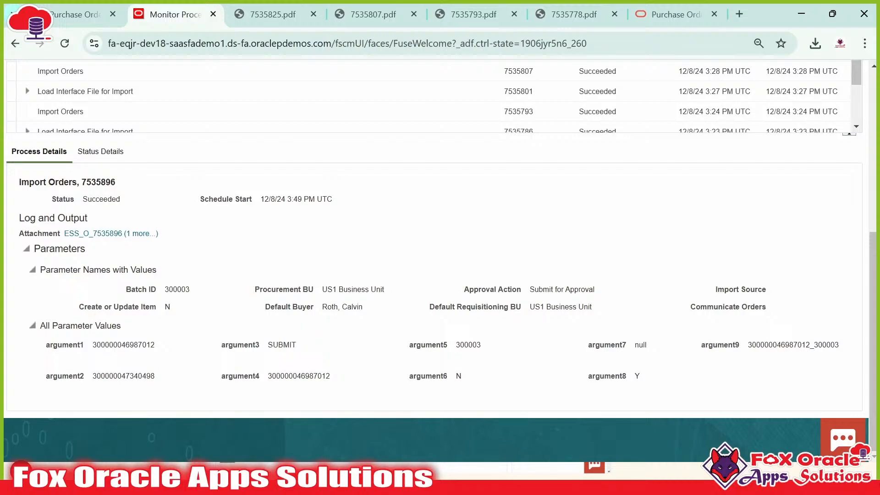
{"action": "left_click_drag", "start_coordinate": [323, 290], "coordinate": [392, 293]}
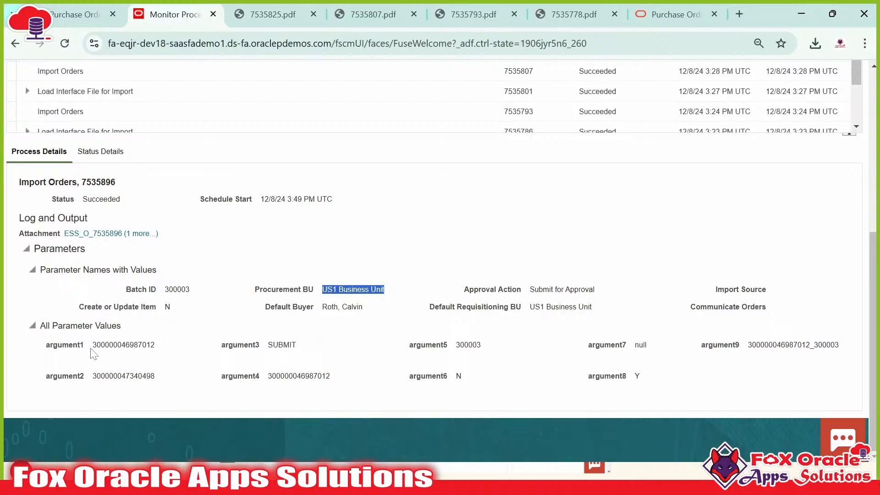
{"action": "left_click_drag", "start_coordinate": [92, 346], "coordinate": [158, 353]}
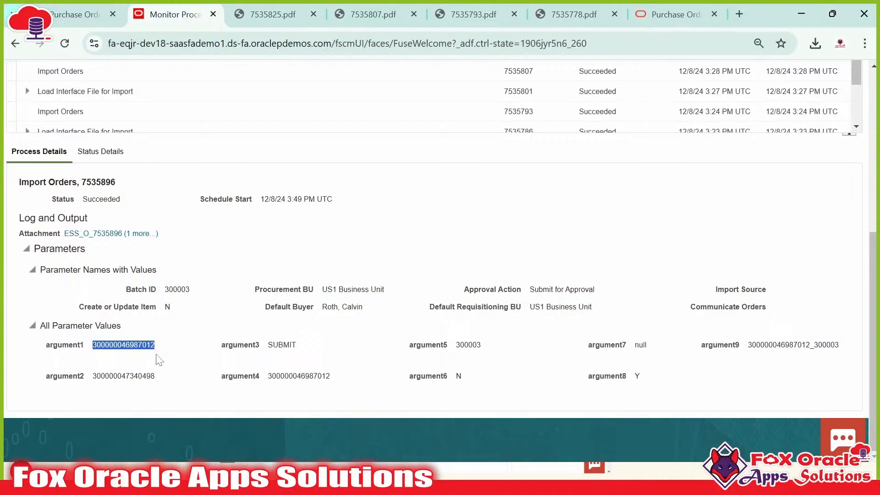
{"action": "left_click", "coordinate": [163, 352]}
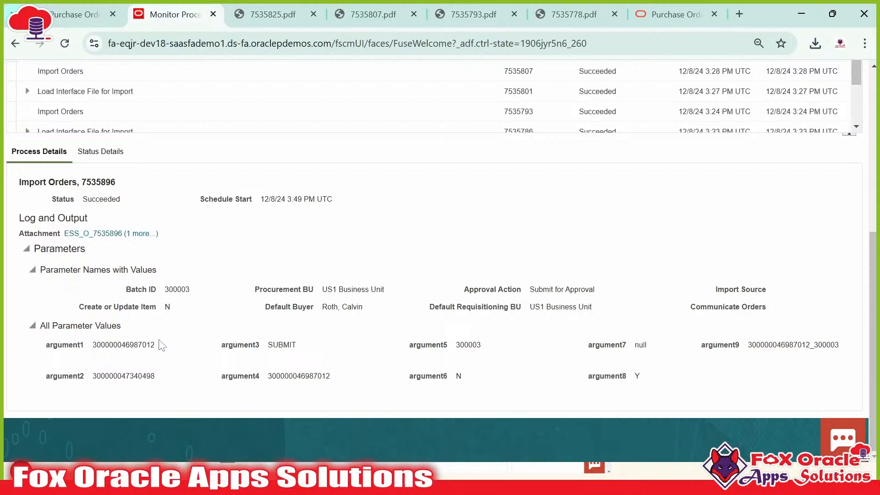
{"action": "left_click_drag", "start_coordinate": [321, 295], "coordinate": [389, 287]}
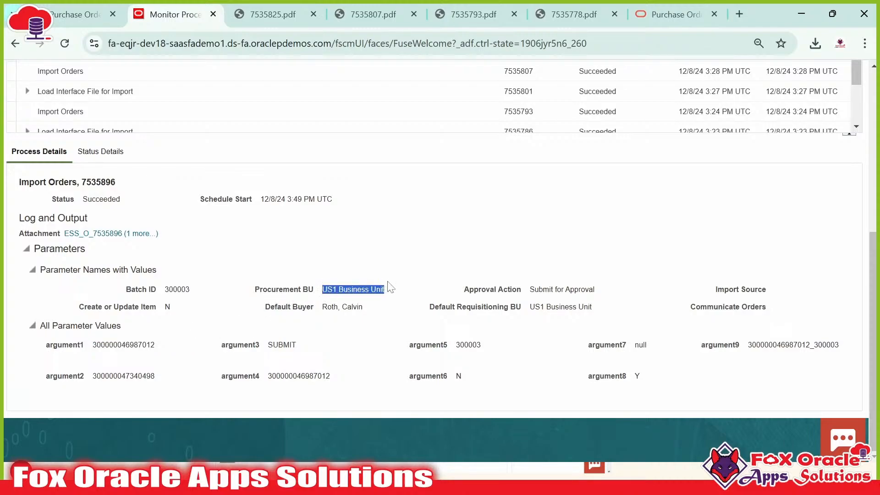
{"action": "left_click_drag", "start_coordinate": [92, 345], "coordinate": [167, 351]}
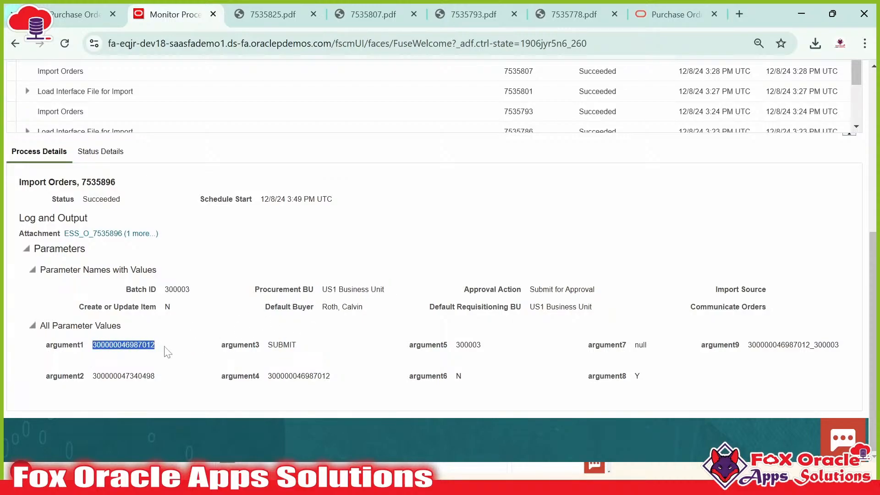
{"action": "left_click", "coordinate": [167, 352]}
{"action": "left_click_drag", "start_coordinate": [322, 291], "coordinate": [386, 291]}
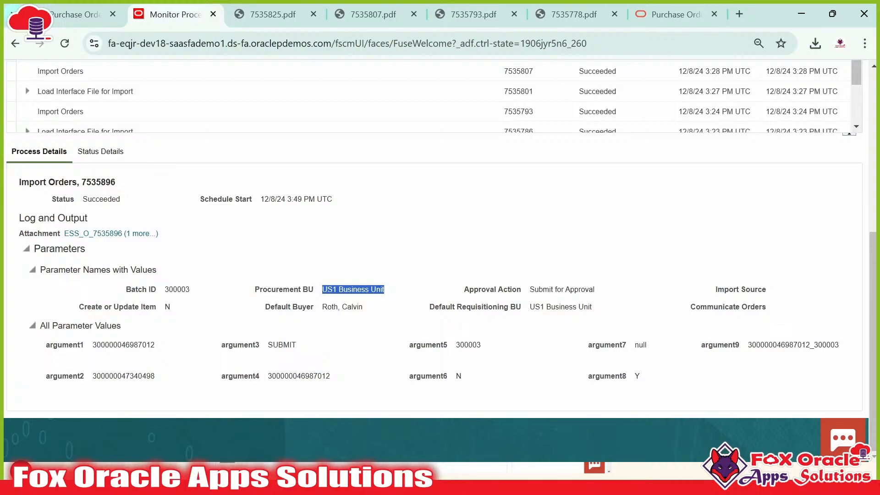
Examine the Batch ID and other named parameters, followed by arguments 1 to 8 under All Parameter Values
{"action": "left_click_drag", "start_coordinate": [164, 289], "coordinate": [199, 296]}
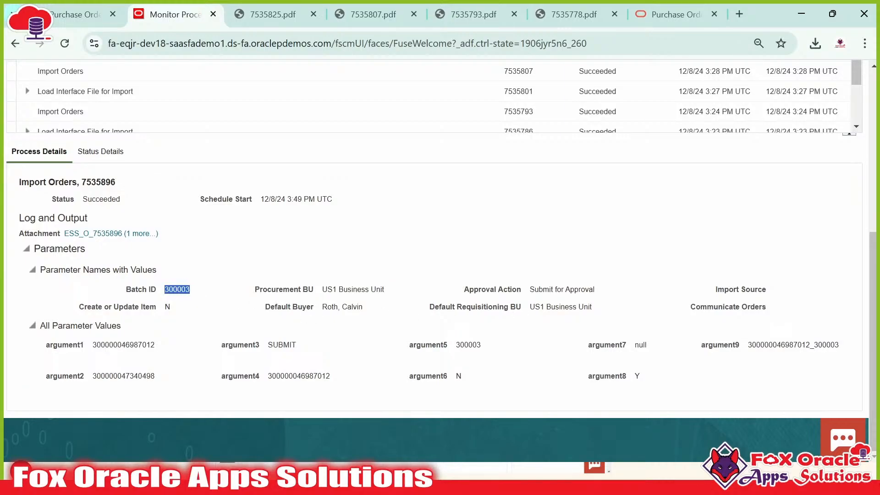
{"action": "left_click_drag", "start_coordinate": [124, 290], "coordinate": [739, 300]}
{"action": "left_click_drag", "start_coordinate": [45, 346], "coordinate": [427, 357]}
{"action": "double_click", "coordinate": [418, 351]}
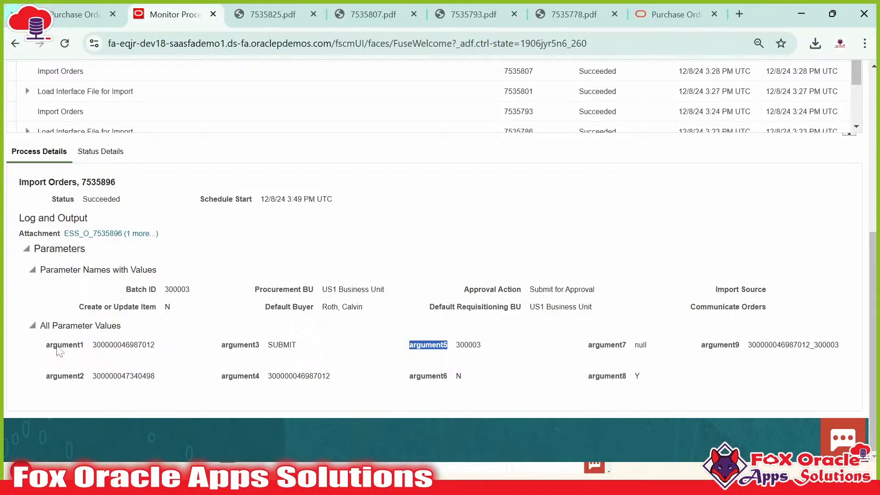
{"action": "left_click_drag", "start_coordinate": [46, 346], "coordinate": [166, 359]}
{"action": "left_click", "coordinate": [201, 355]}
{"action": "double_click", "coordinate": [72, 348]}
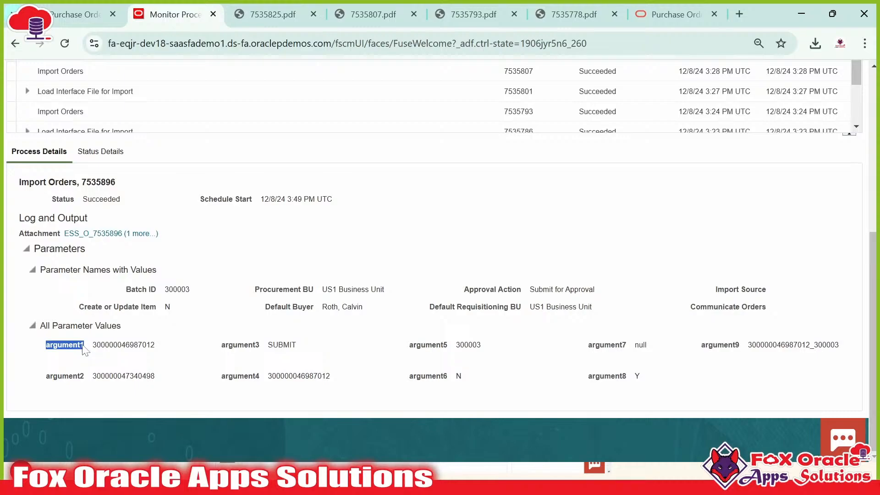
{"action": "left_click", "coordinate": [249, 346]}
{"action": "left_click_drag", "start_coordinate": [44, 345], "coordinate": [655, 397]}
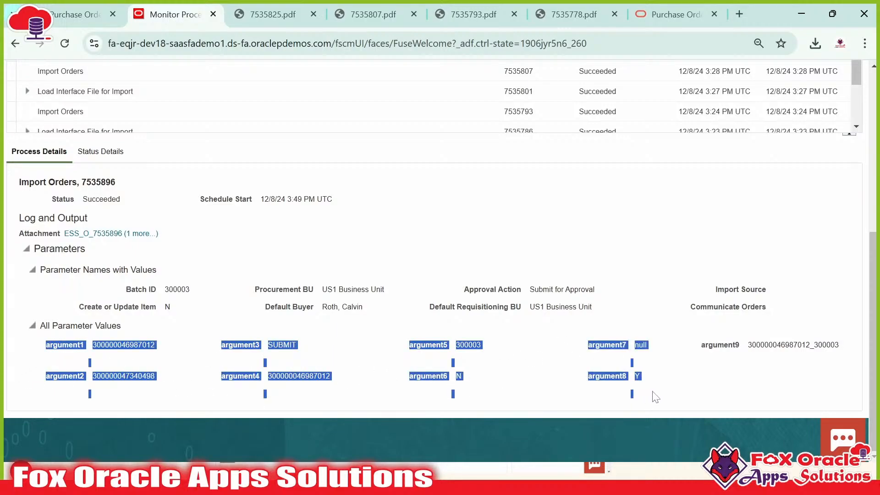
{"action": "left_click", "coordinate": [531, 388]}
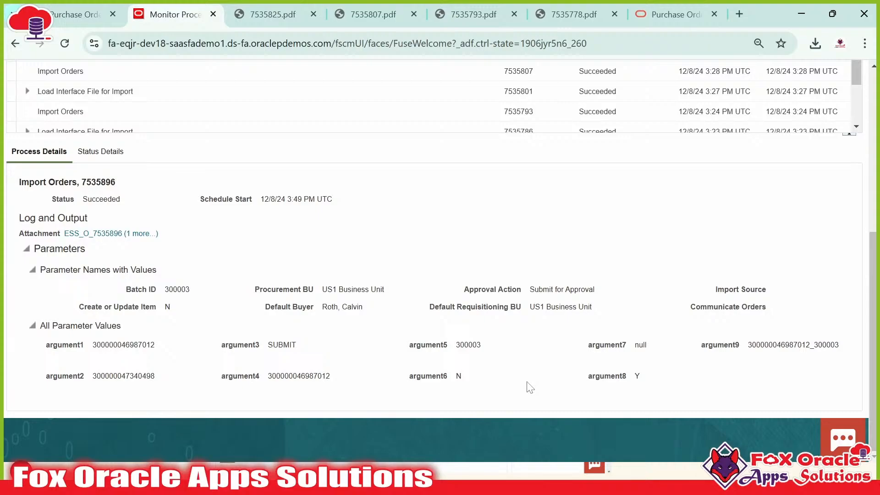
Select the earlier Import Orders process 7535881 and view its parameters
{"action": "scroll", "coordinate": [212, 281], "scroll_direction": "up", "scroll_amount": 5}
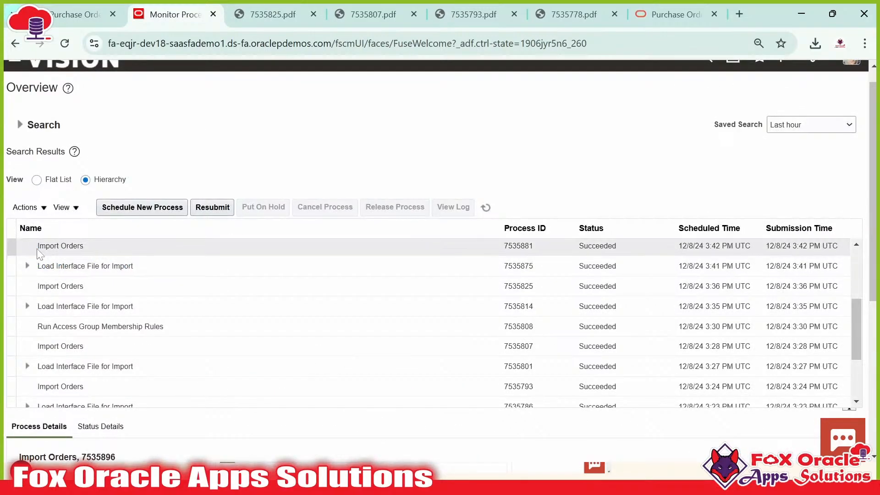
{"action": "left_click", "coordinate": [39, 250]}
{"action": "scroll", "coordinate": [82, 321], "scroll_direction": "down", "scroll_amount": 6}
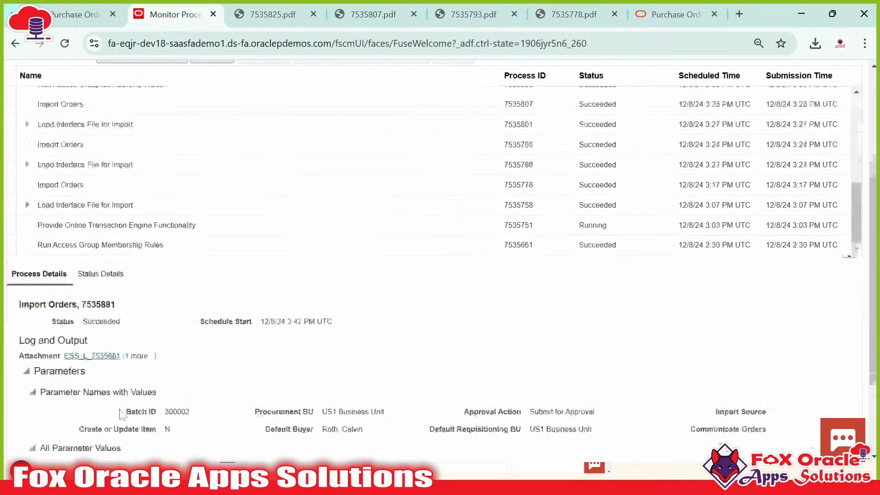
{"action": "scroll", "coordinate": [120, 415], "scroll_direction": "down", "scroll_amount": 3}
{"action": "scroll", "coordinate": [151, 367], "scroll_direction": "up", "scroll_amount": 5}
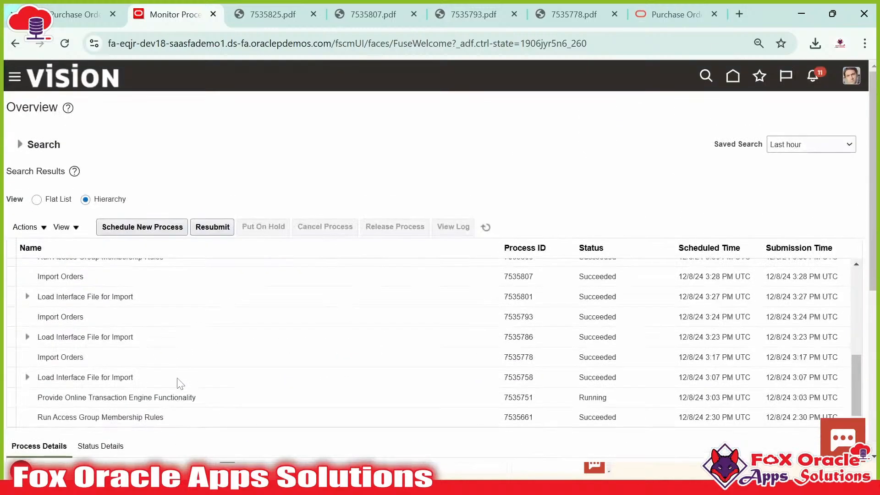
Switch to File Explorer, go up to the 08-12-2024 folder and select PO Load FBDI 08-12-2024 03.zip
{"action": "scroll", "coordinate": [181, 369], "scroll_direction": "up", "scroll_amount": 3}
{"action": "key", "text": "alt+Tab"}
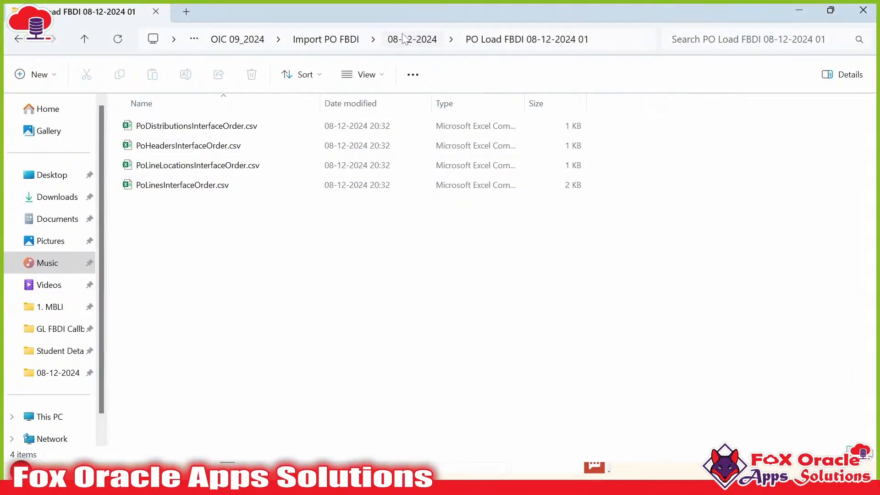
{"action": "left_click", "coordinate": [408, 37]}
{"action": "left_click", "coordinate": [158, 205]}
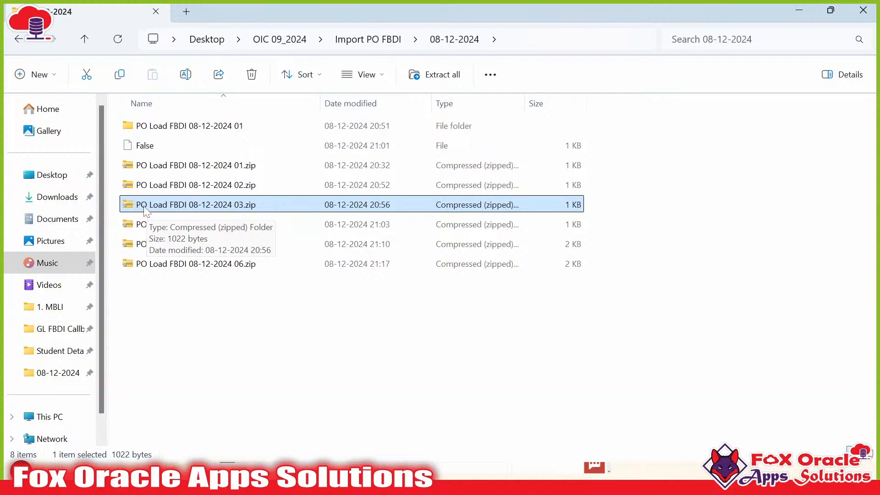
Return to the Oracle Fusion scheduled processes and review arguments 1 to 9 of Import Orders process 7535881
{"action": "key", "text": "alt+Tab"}
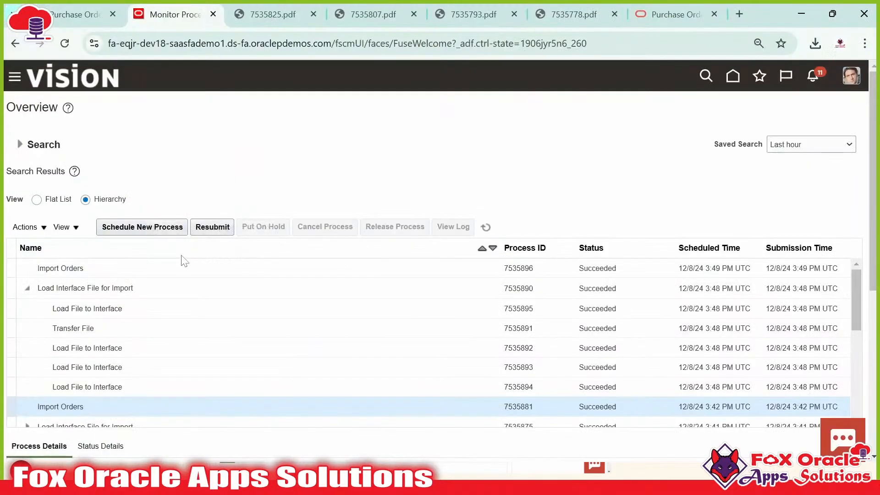
{"action": "scroll", "coordinate": [261, 195], "scroll_direction": "down", "scroll_amount": 5}
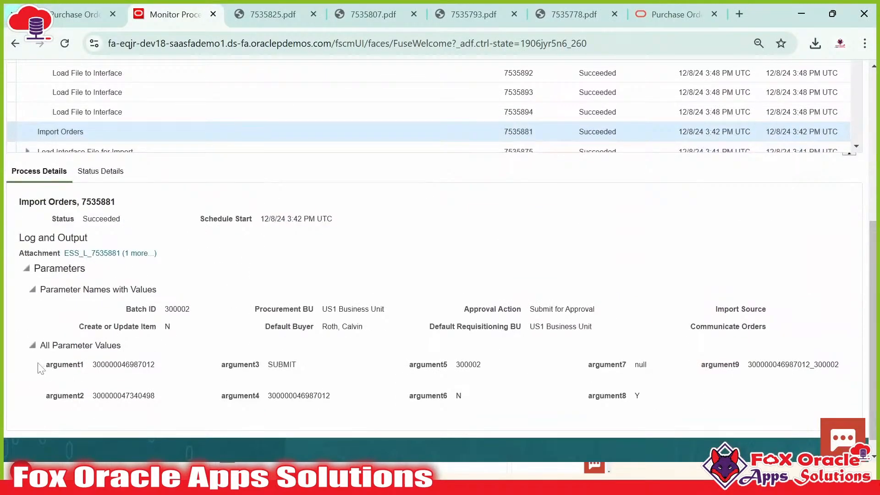
{"action": "left_click_drag", "start_coordinate": [42, 364], "coordinate": [789, 392]}
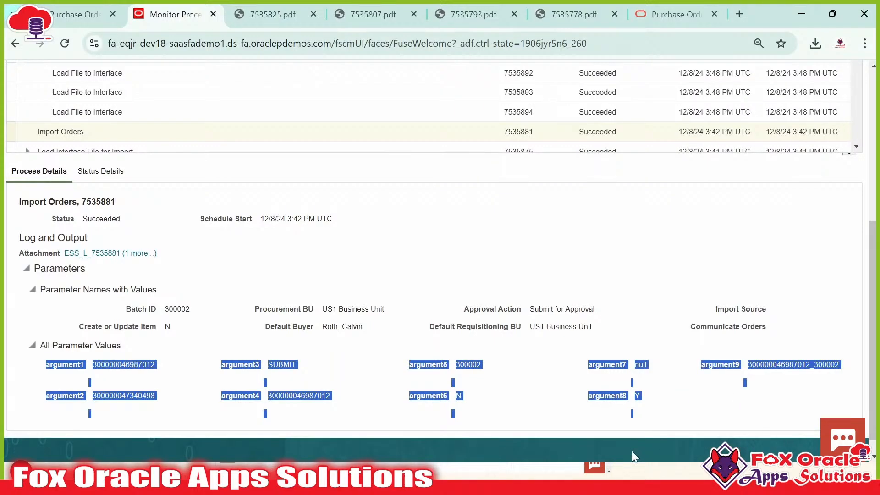
{"action": "left_click", "coordinate": [667, 390]}
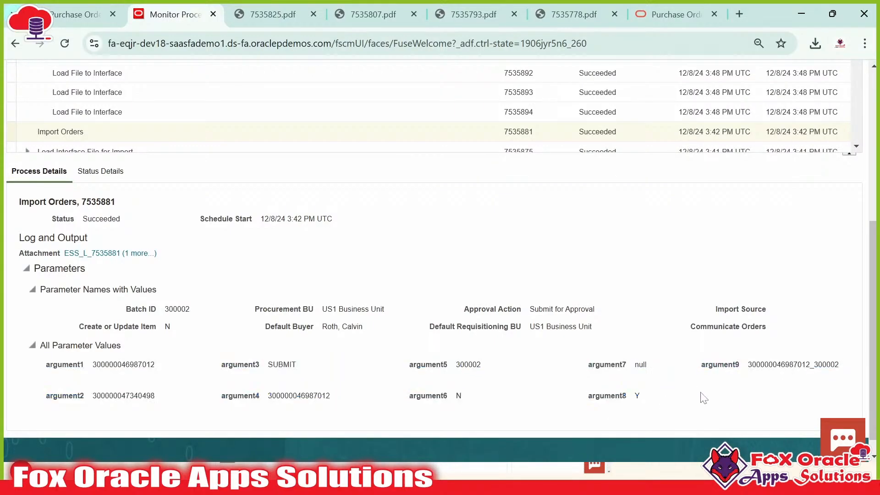
Compare the named parameters of Import Orders 7535881 with the arguments listed under All Parameter Values
{"action": "left_click_drag", "start_coordinate": [110, 305], "coordinate": [772, 331]}
{"action": "left_click", "coordinate": [615, 401]}
{"action": "left_click_drag", "start_coordinate": [44, 365], "coordinate": [644, 403]}
{"action": "left_click", "coordinate": [732, 415]}
{"action": "scroll", "coordinate": [376, 337], "scroll_direction": "up", "scroll_amount": 6}
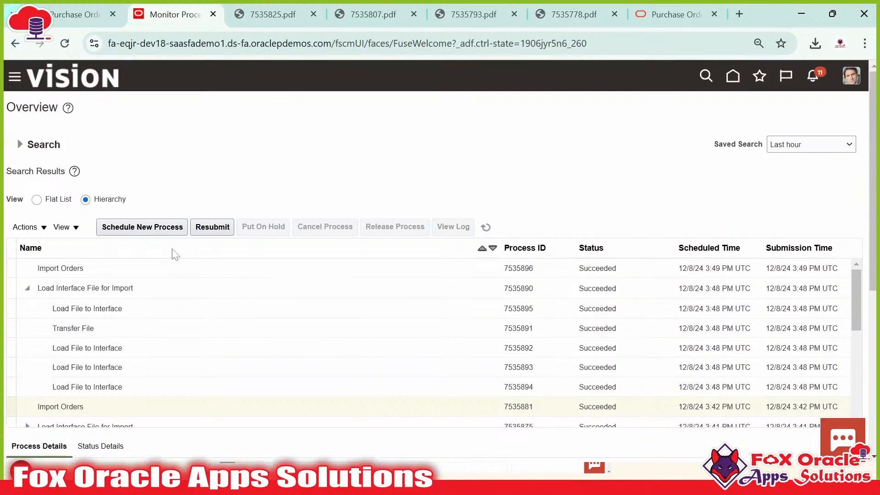
Recheck the values of arguments 1 to 8 in the process details of Import Orders 7535881
{"action": "scroll", "coordinate": [318, 179], "scroll_direction": "down", "scroll_amount": 6}
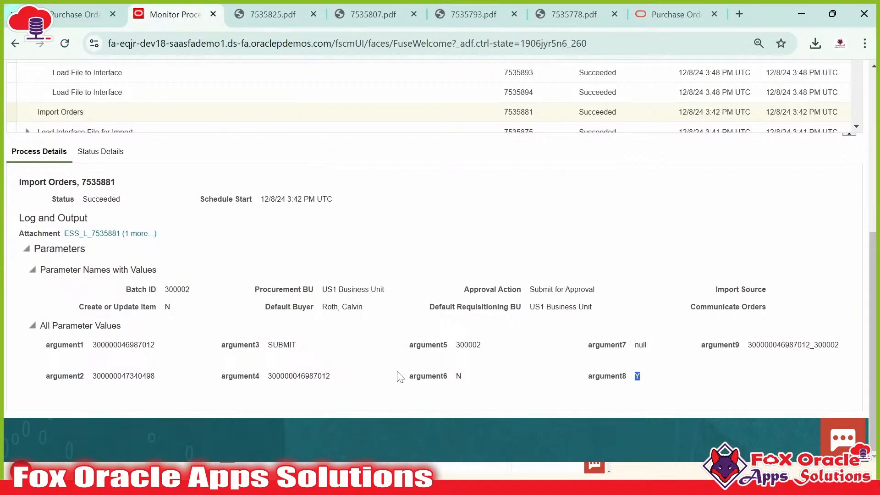
{"action": "left_click", "coordinate": [437, 379]}
{"action": "left_click_drag", "start_coordinate": [92, 344], "coordinate": [744, 386]}
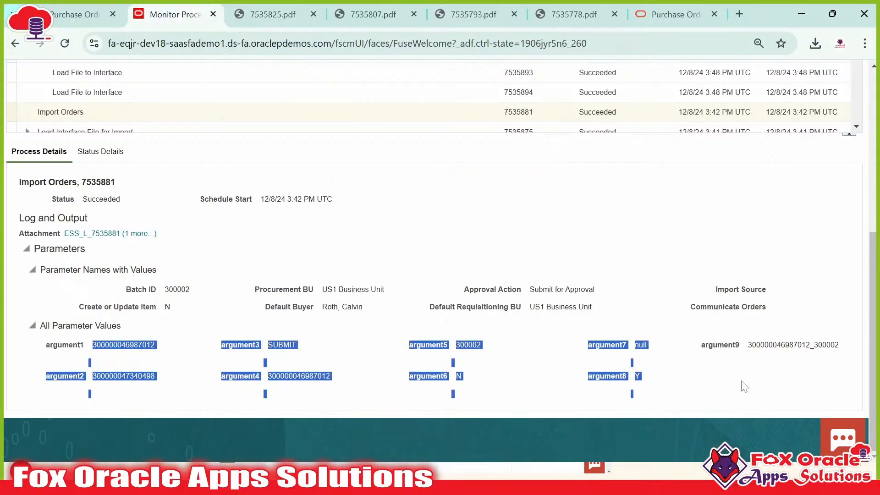
{"action": "left_click", "coordinate": [743, 387]}
{"action": "scroll", "coordinate": [744, 386], "scroll_direction": "up", "scroll_amount": 6}
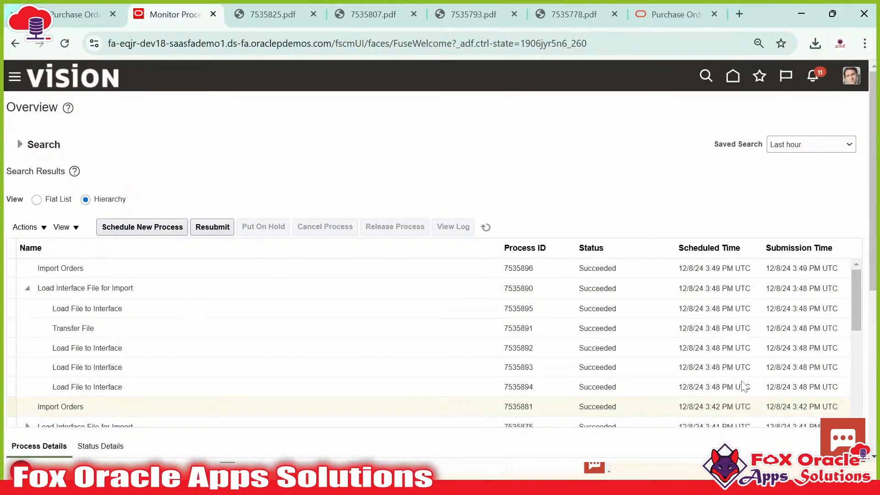
{"action": "key", "text": "alt+Tab"}
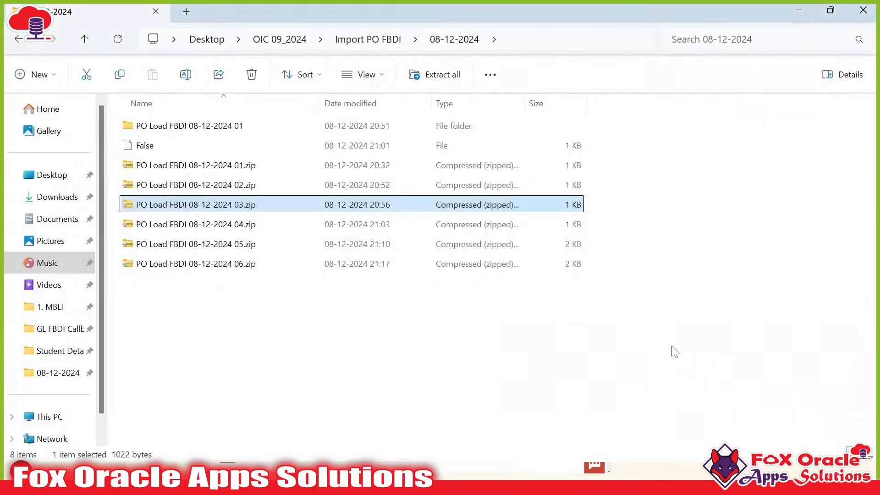
{"action": "key", "text": "alt+Tab"}
{"action": "key", "text": "alt+Tab"}
{"action": "key", "text": "alt+Tab"}
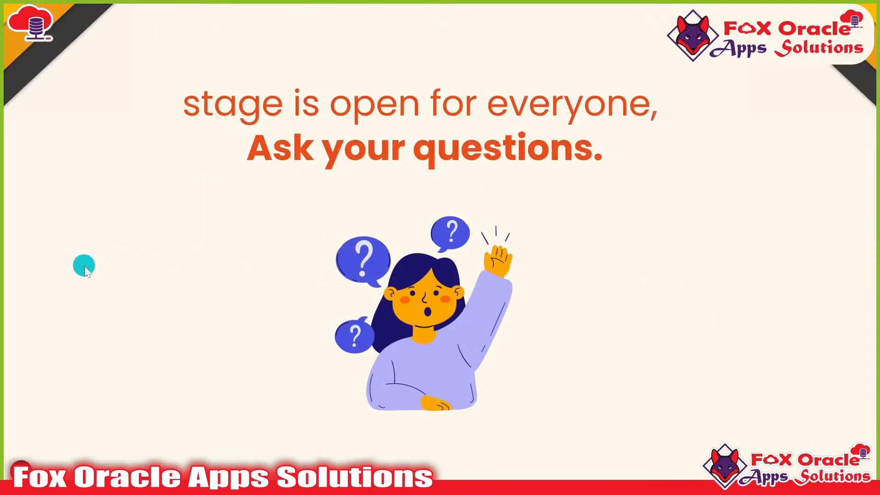
{"action": "left_click", "coordinate": [83, 263]}
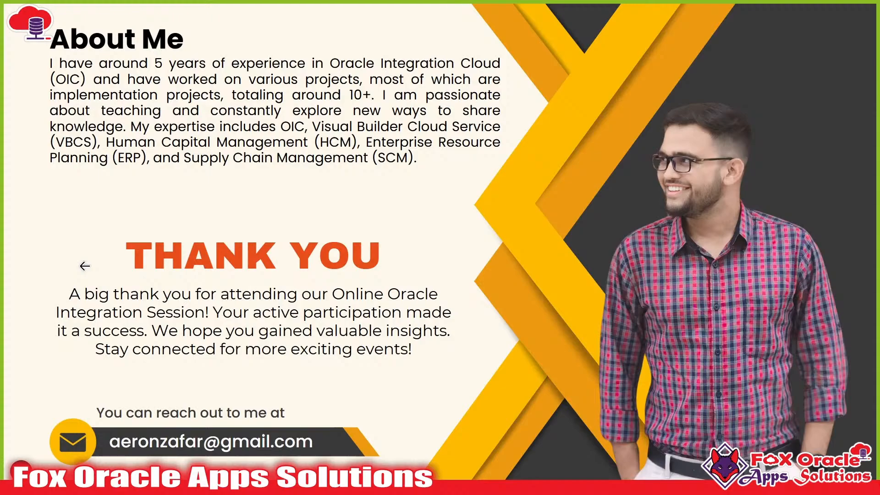